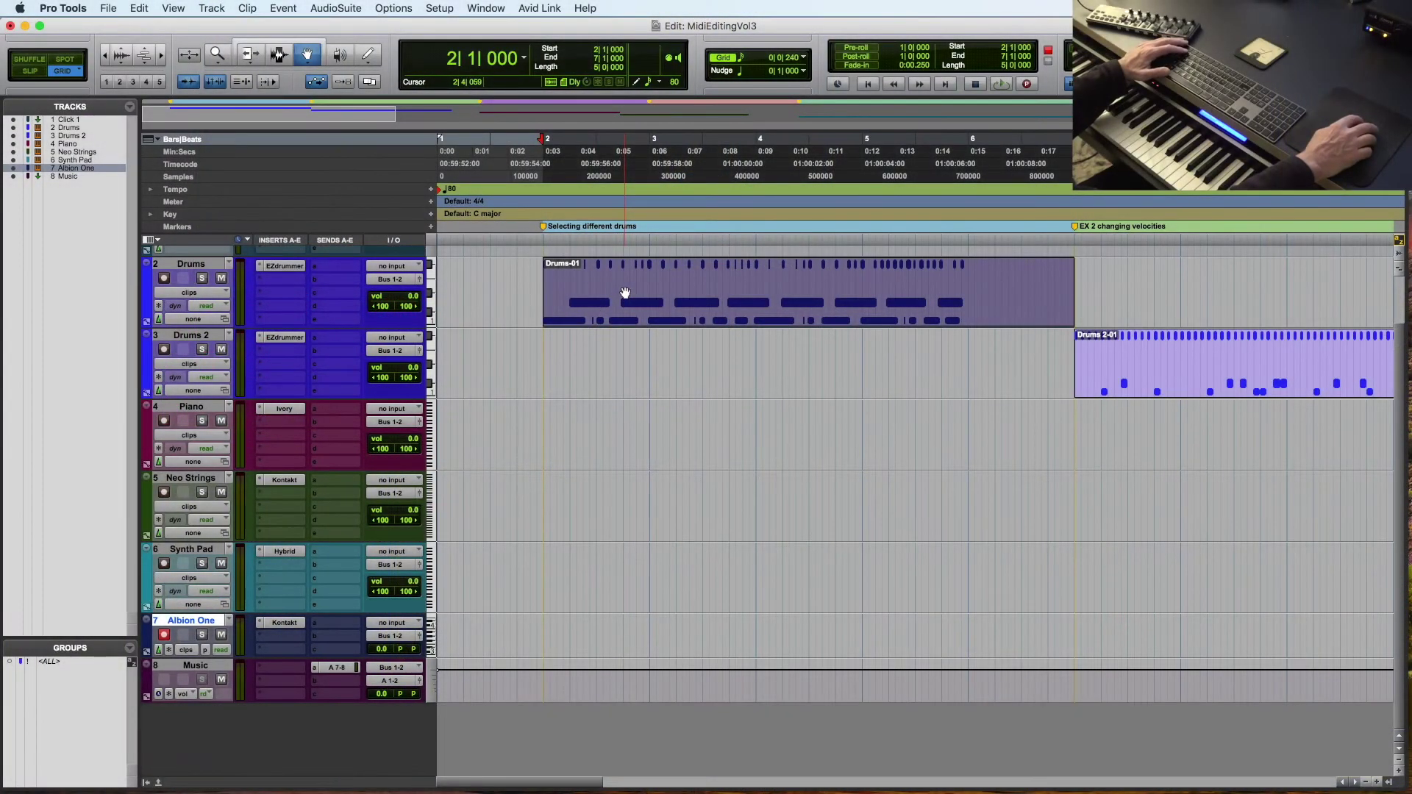
# Open the Drums-01 clip in the MIDI editor, zoom out and play through its drum pattern.
pyautogui.doubleClick(625, 292)
pyautogui.click(395, 370)
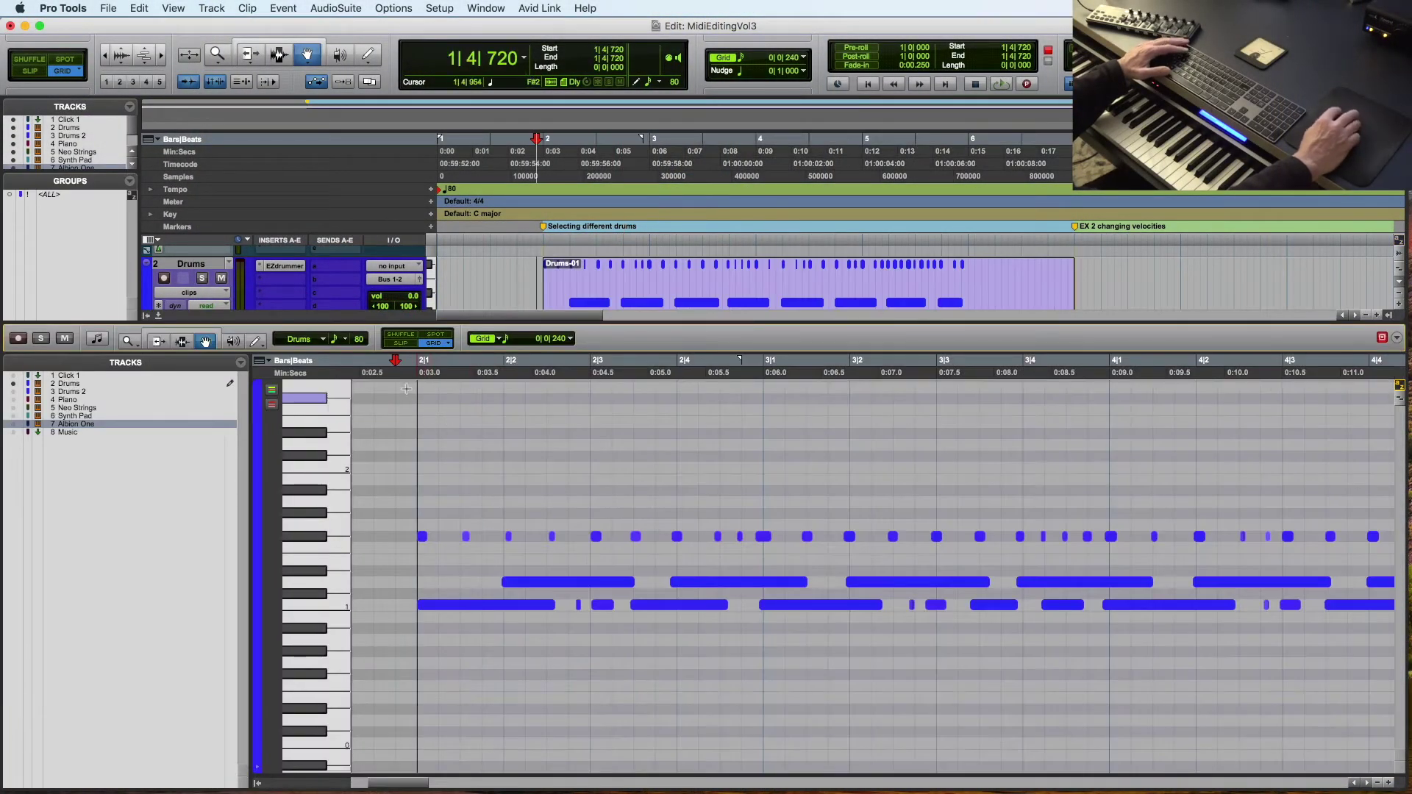
pyautogui.press('space')
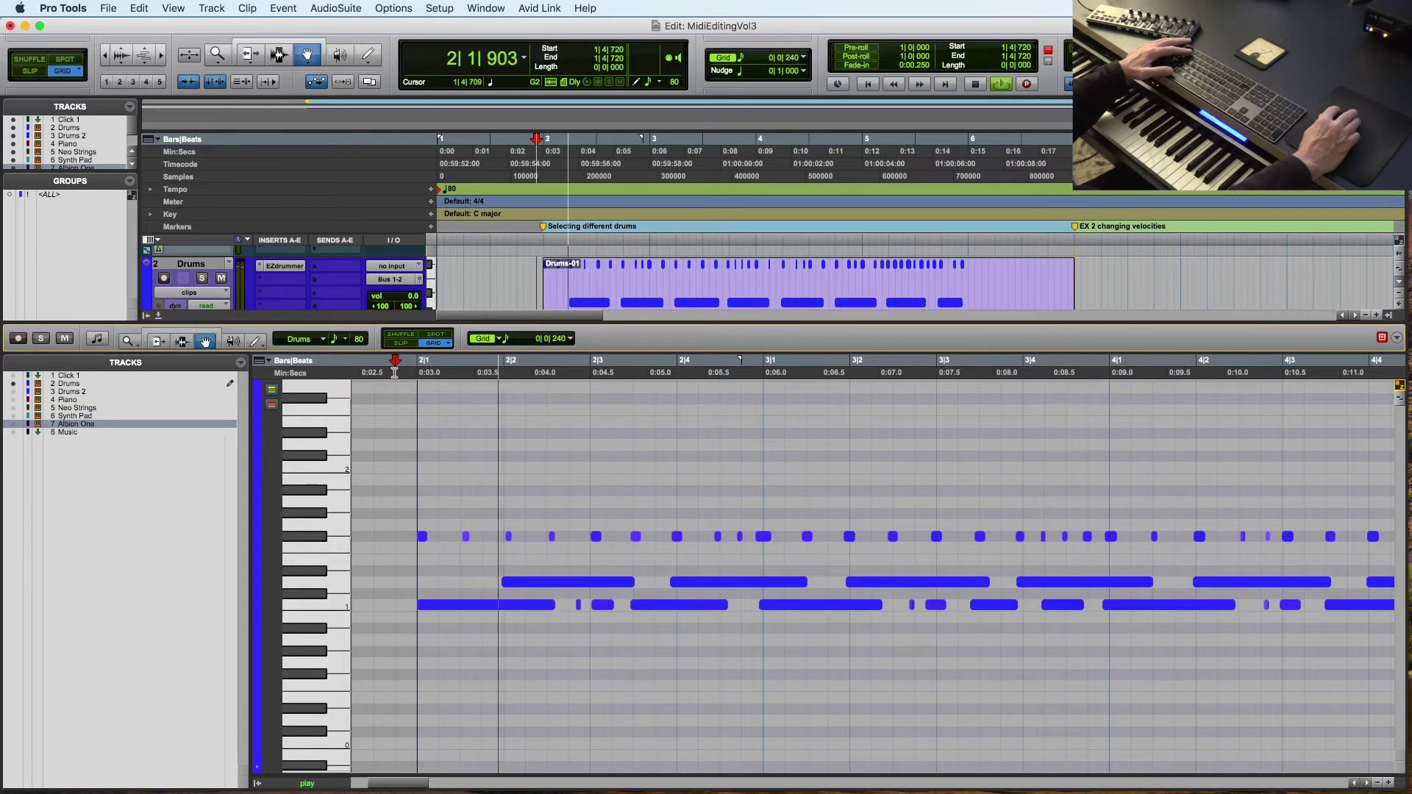
pyautogui.press('super+bracketleft')
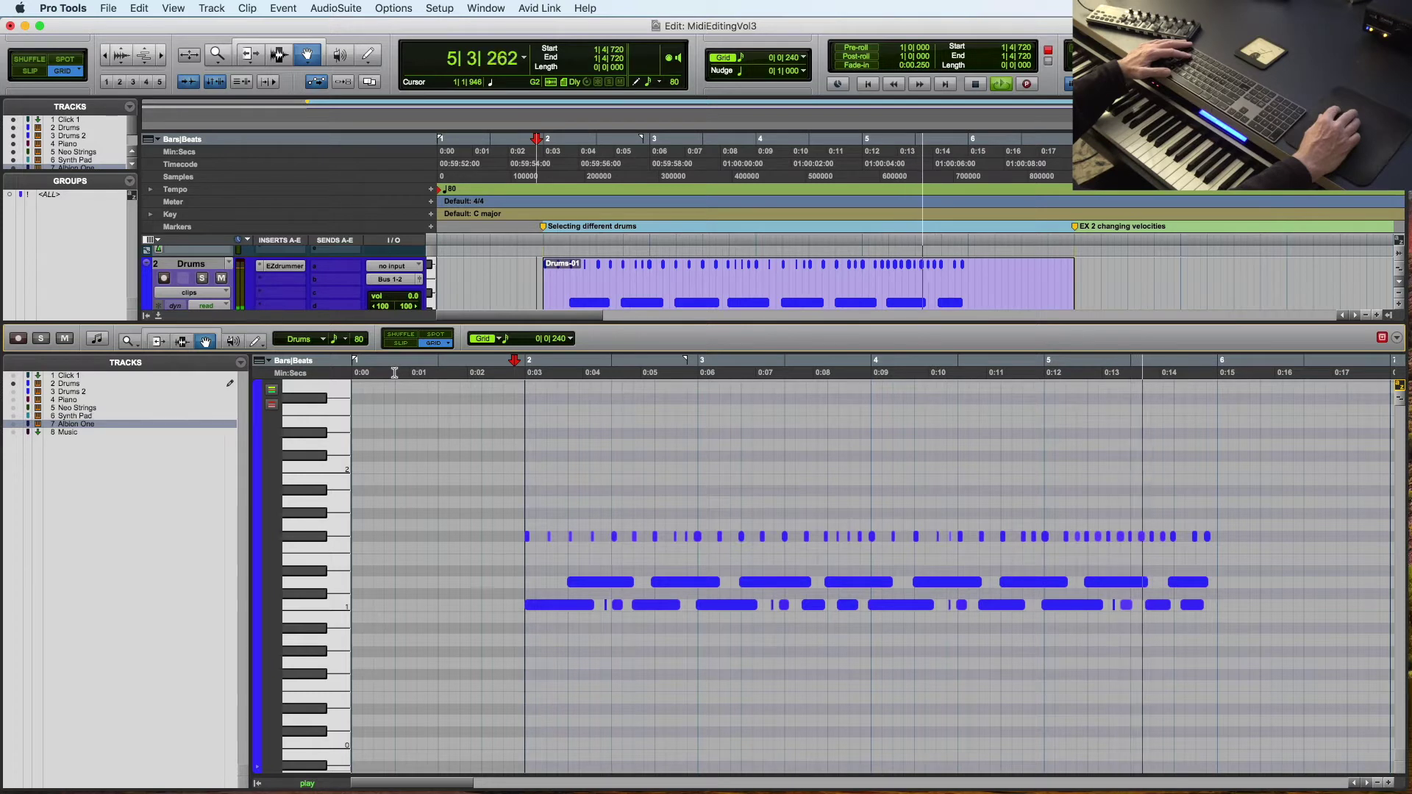
pyautogui.press('space')
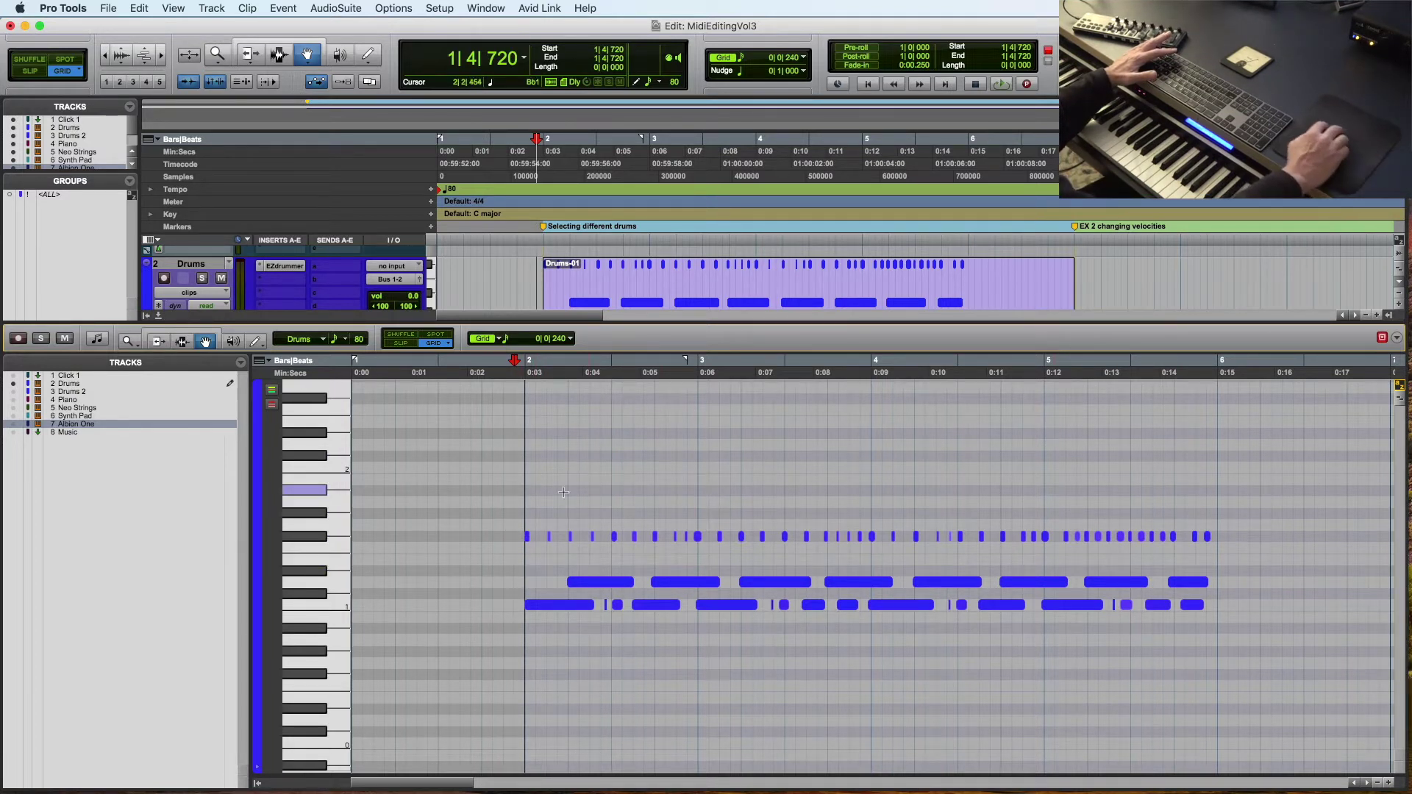
# Select the hi-hat row, return to the clip start and open Quantize at a 1/16 grid.
pyautogui.moveTo(515, 510); pyautogui.dragTo(1246, 550)
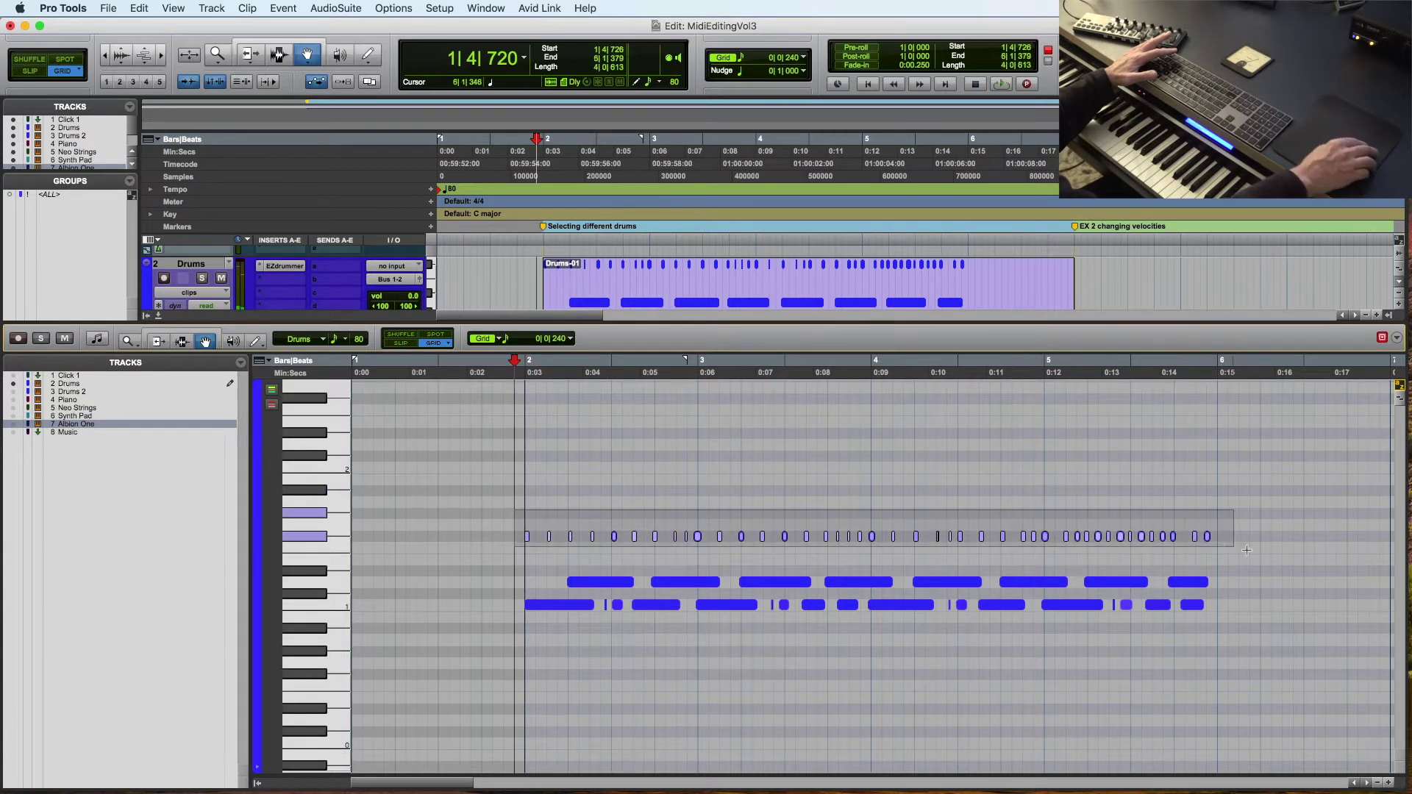
pyautogui.click(892, 545)
pyautogui.scroll(1, 375, 514)
pyautogui.scroll(1, 410, 520)
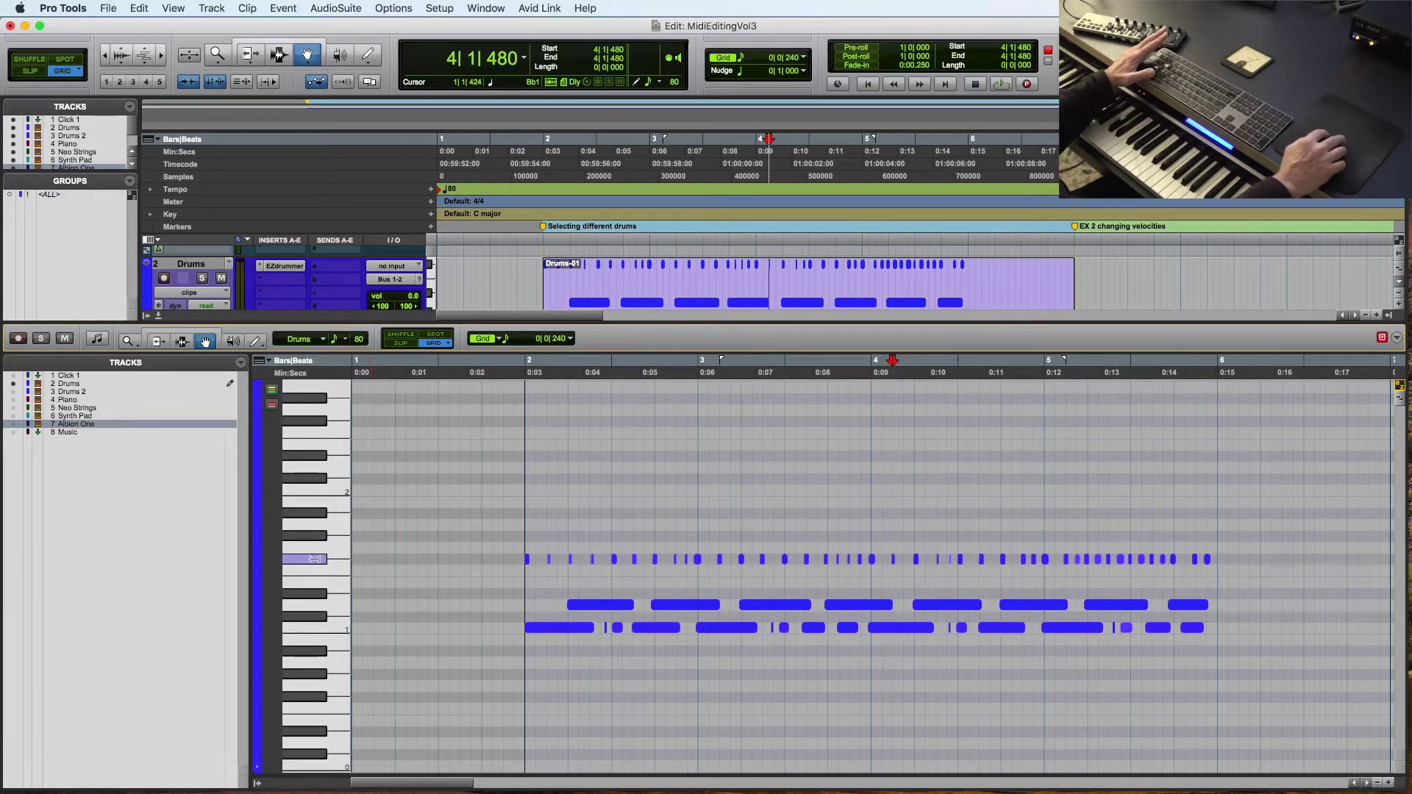
pyautogui.hotkey('alt', 'Tab')
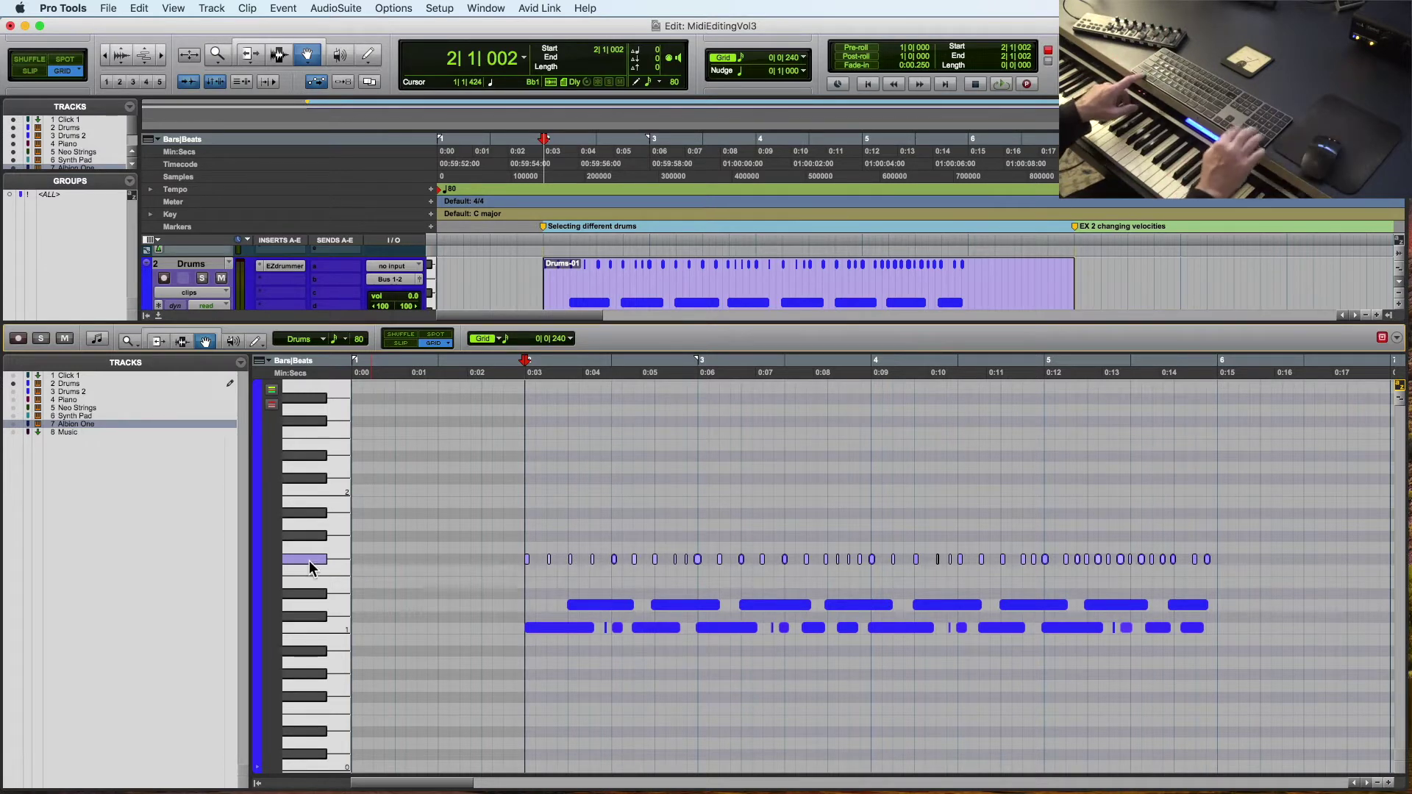
pyautogui.hotkey('alt', '0')
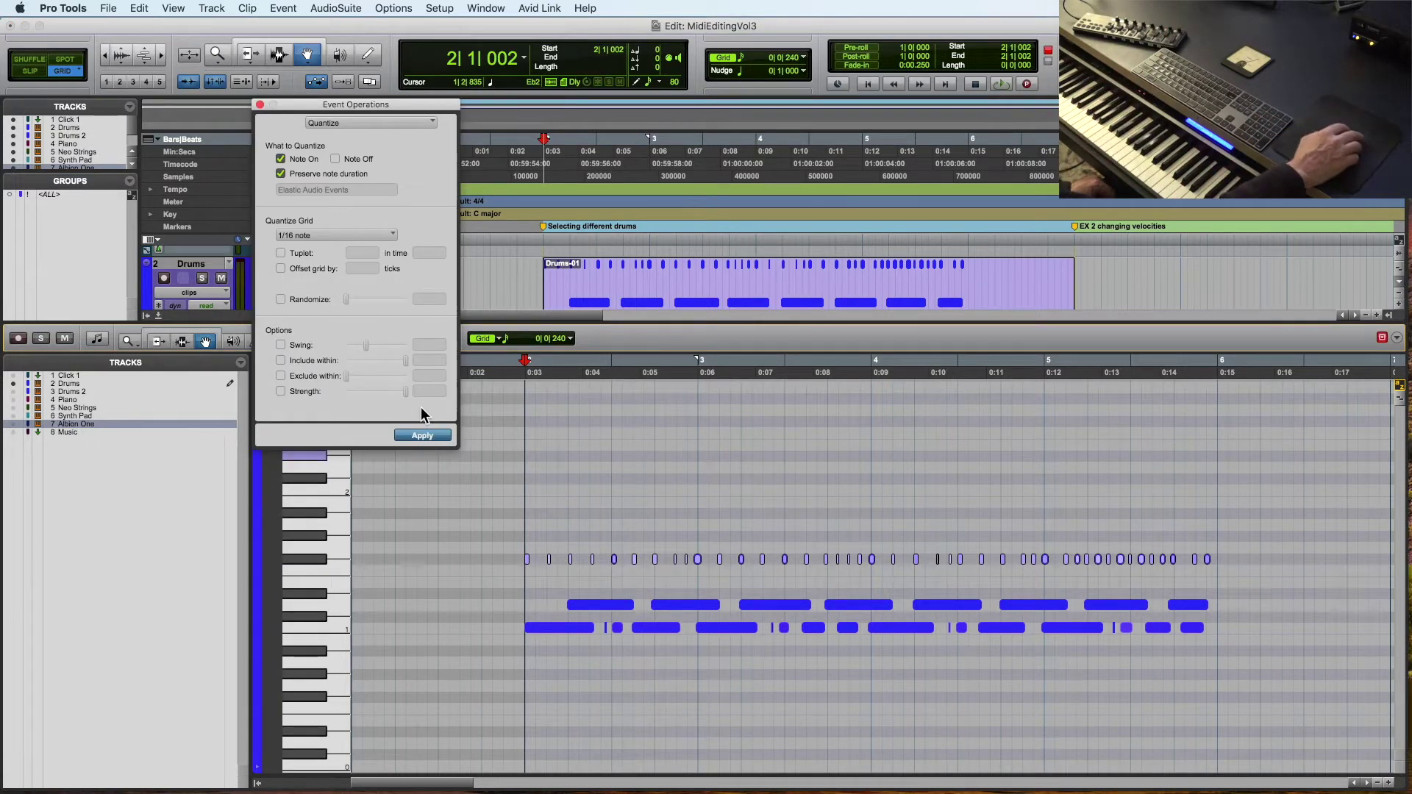
# Groove-quantize the hi-hat notes to the Mosiac Groove template and close Event Operations.
pyautogui.click(351, 234)
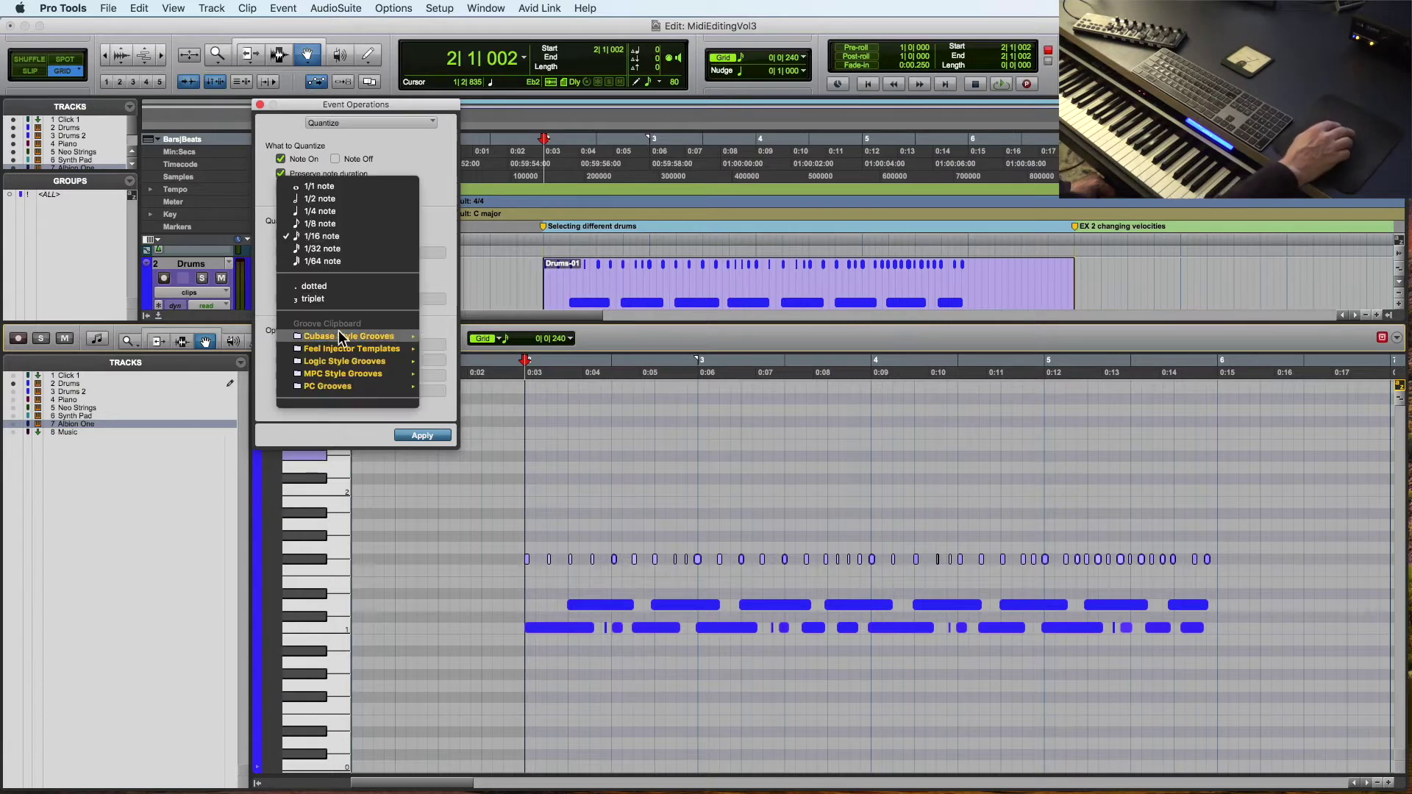
pyautogui.moveTo(398, 391)
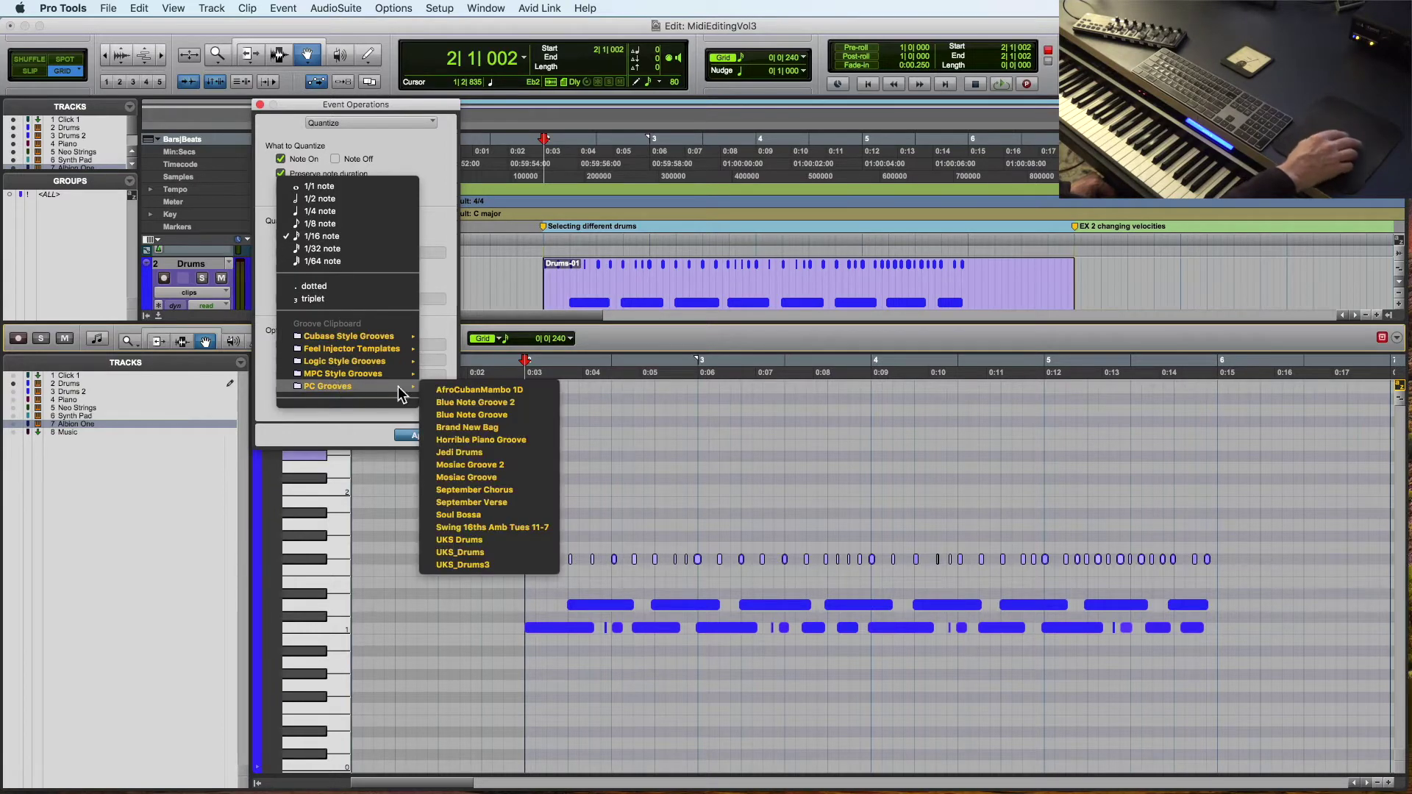
pyautogui.click(506, 475)
pyautogui.click(420, 433)
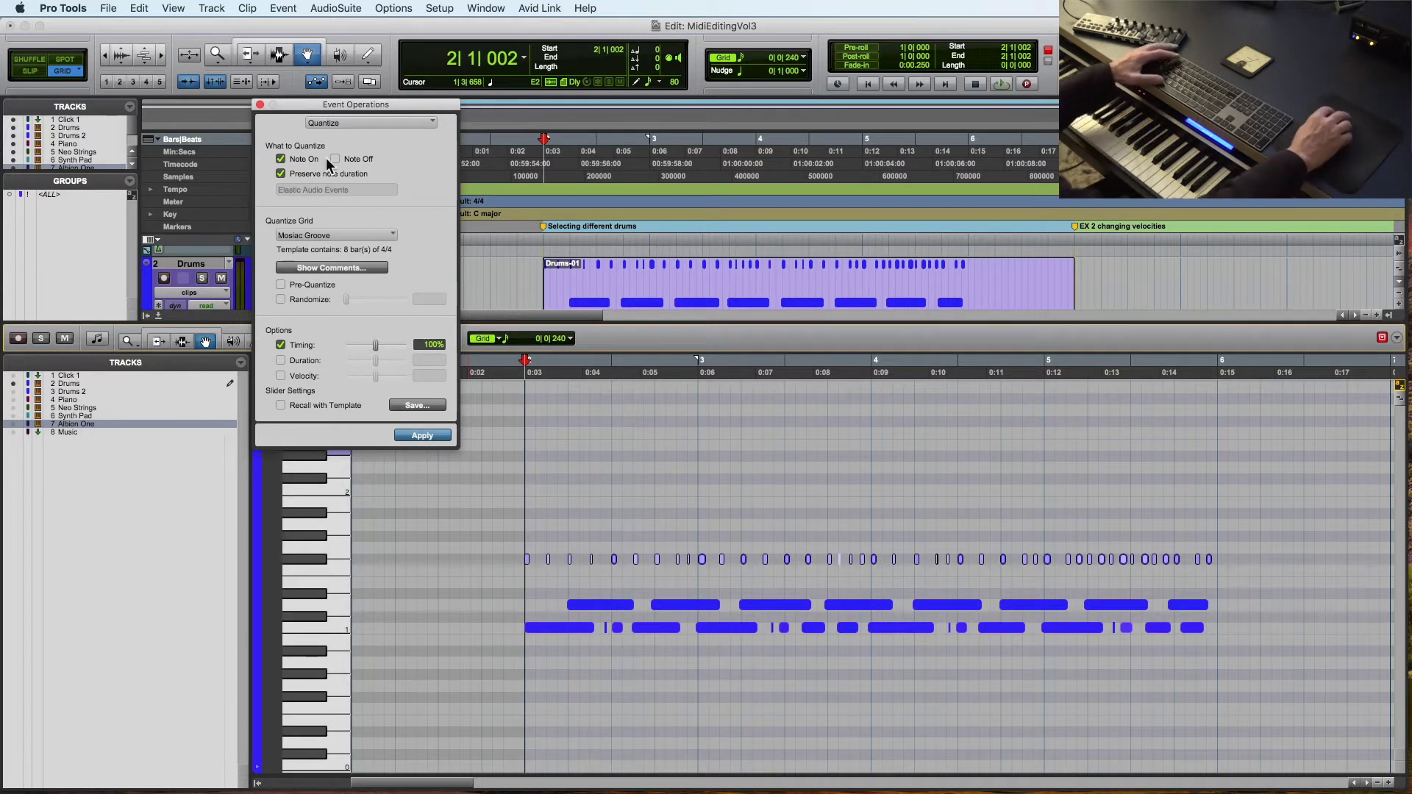
pyautogui.click(259, 105)
# Play back the quantized hi-hats, then select the notes on the two lower drum pitches.
pyautogui.press('space')
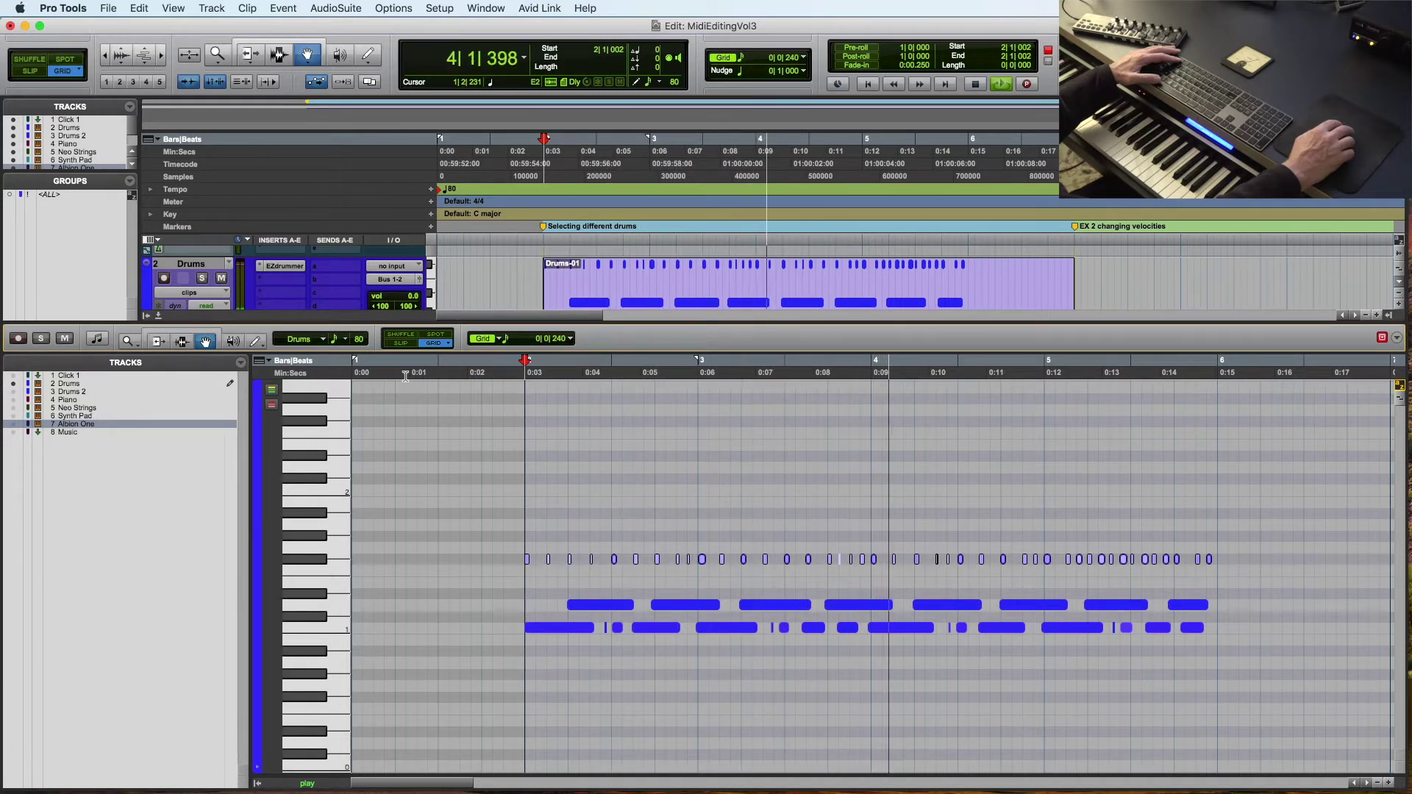
pyautogui.press('space')
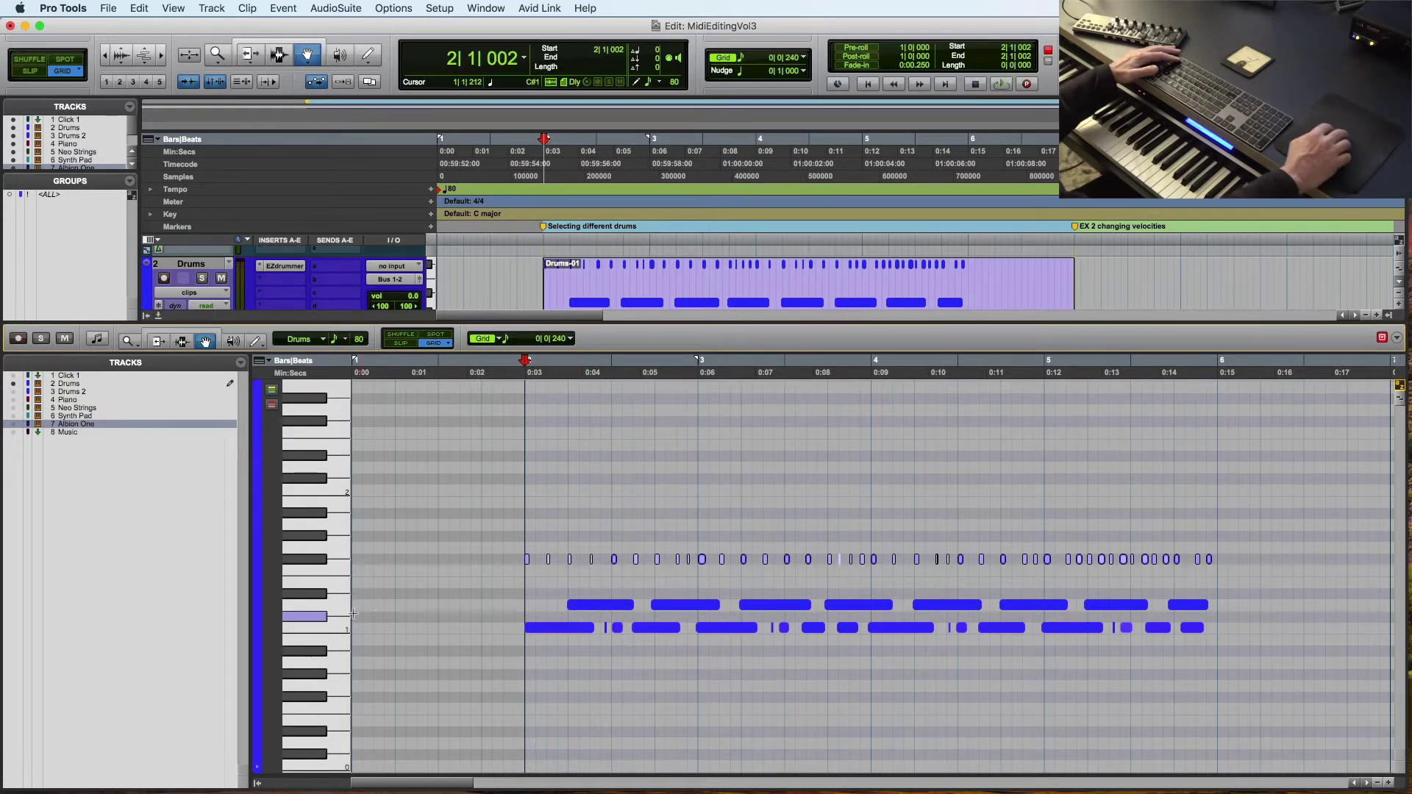
pyautogui.moveTo(345, 610); pyautogui.dragTo(321, 626)
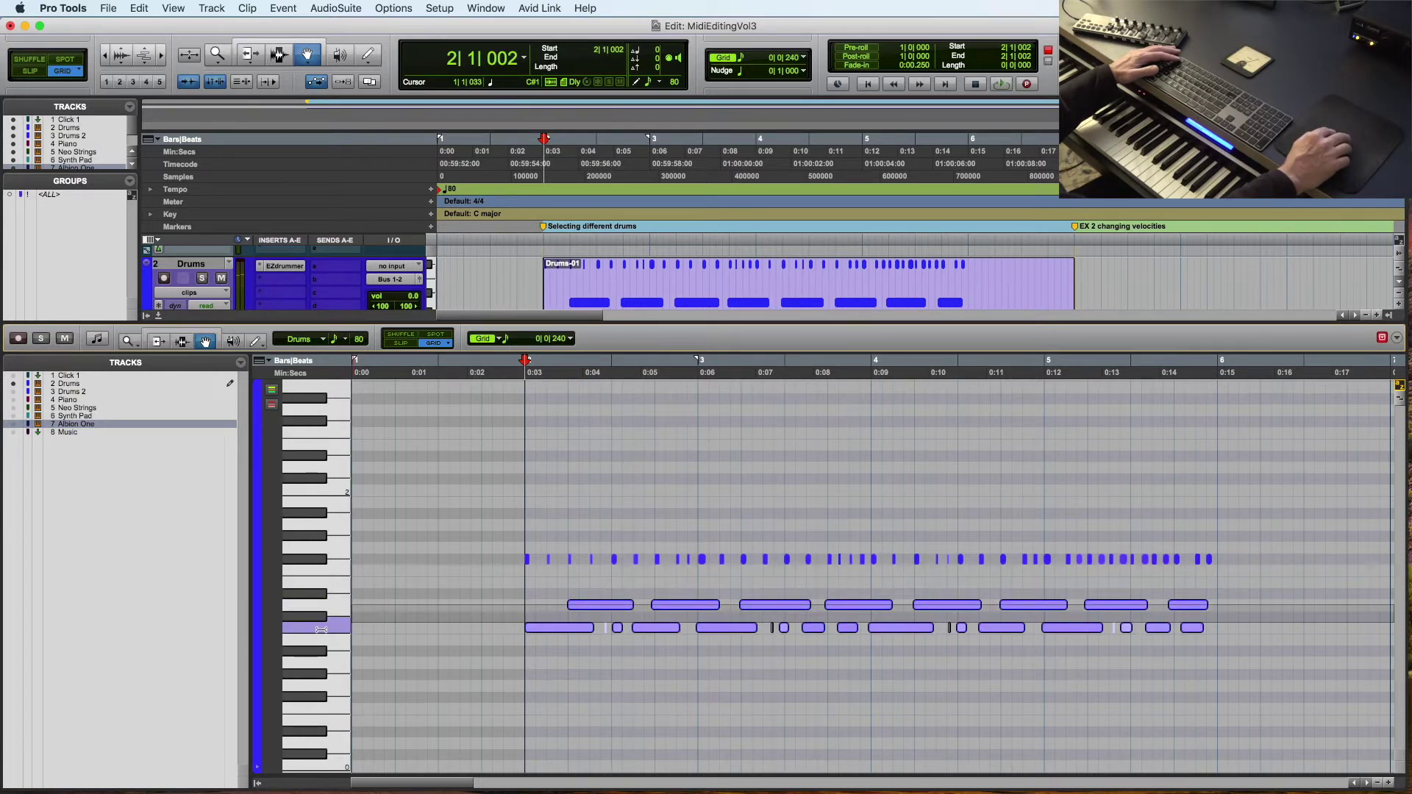
pyautogui.click(397, 611)
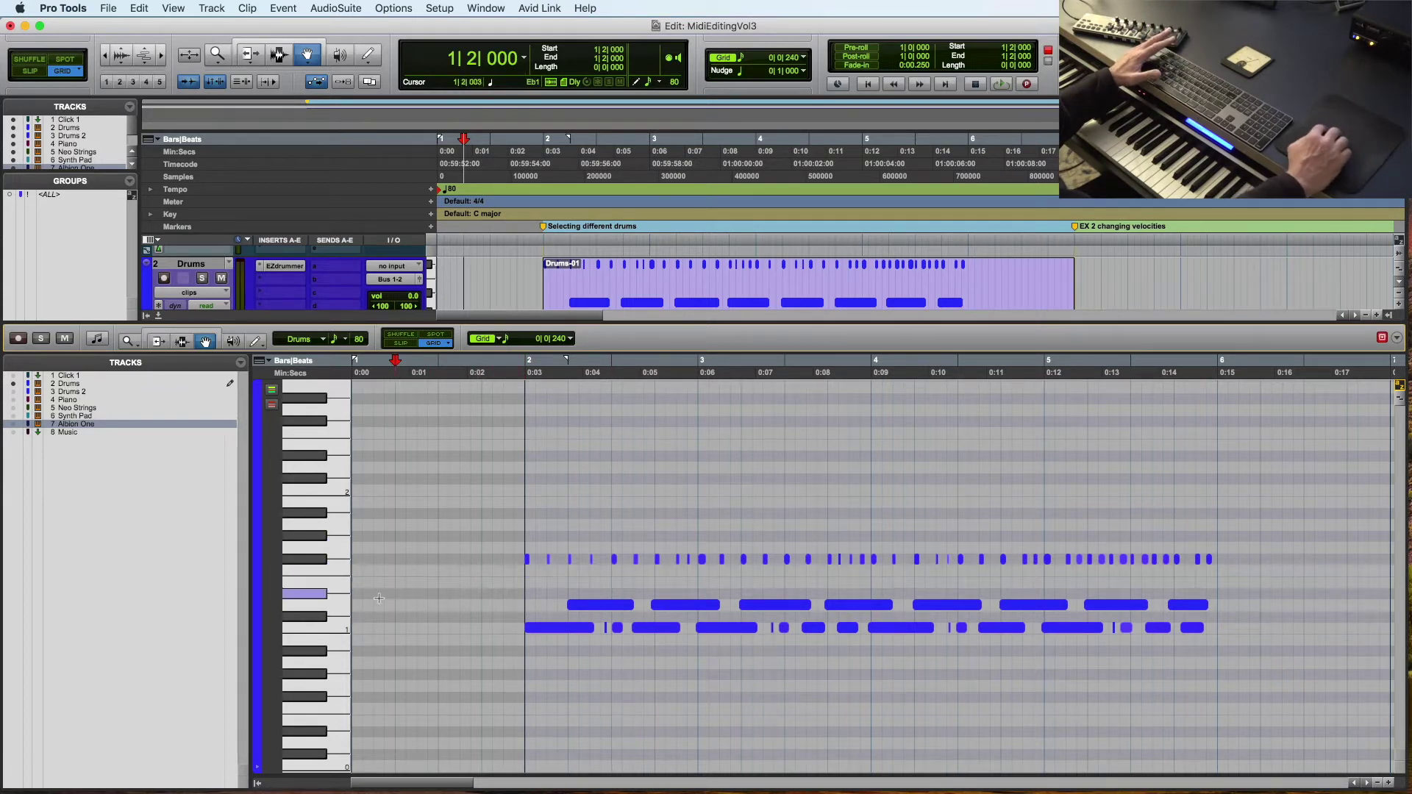
pyautogui.moveTo(323, 605); pyautogui.dragTo(342, 634)
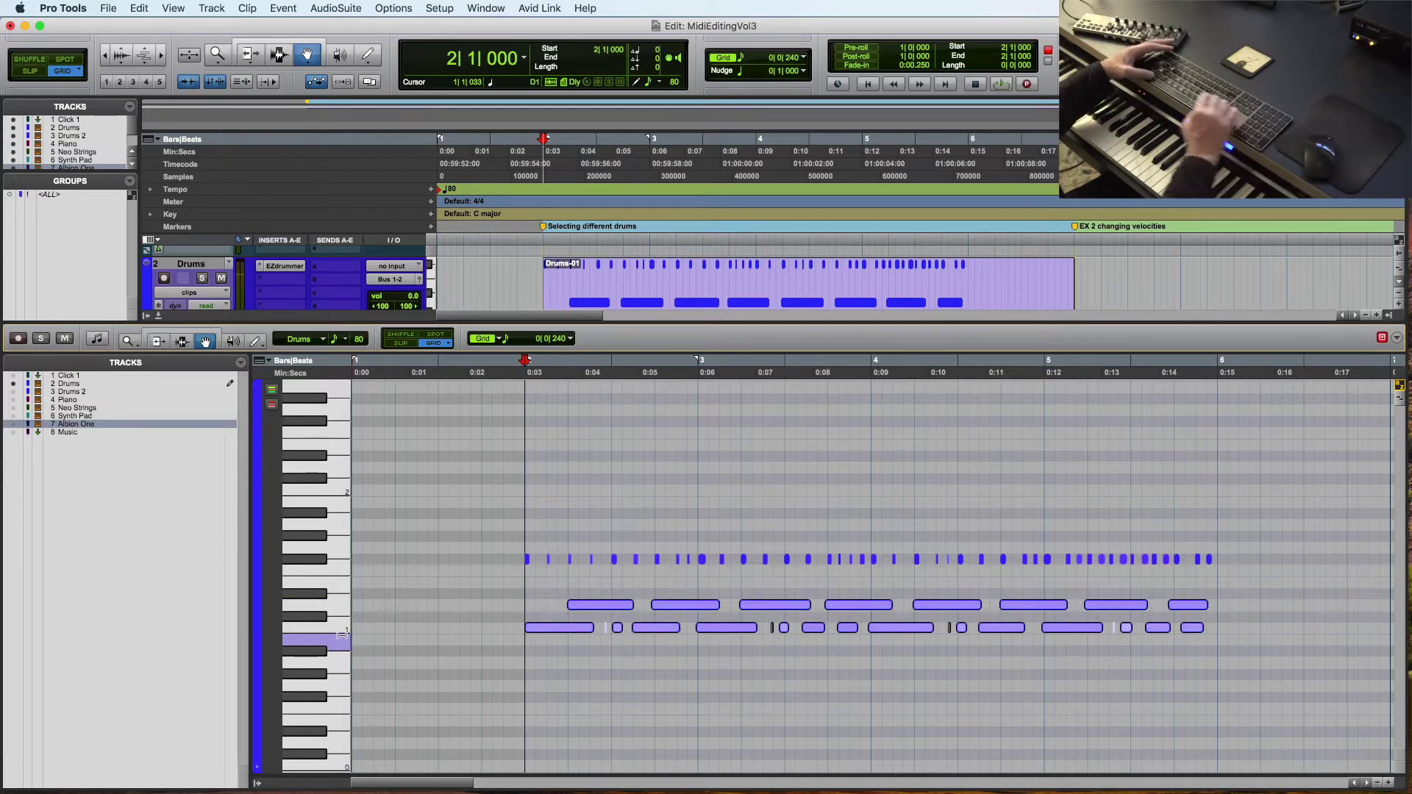
pyautogui.press('super+m')
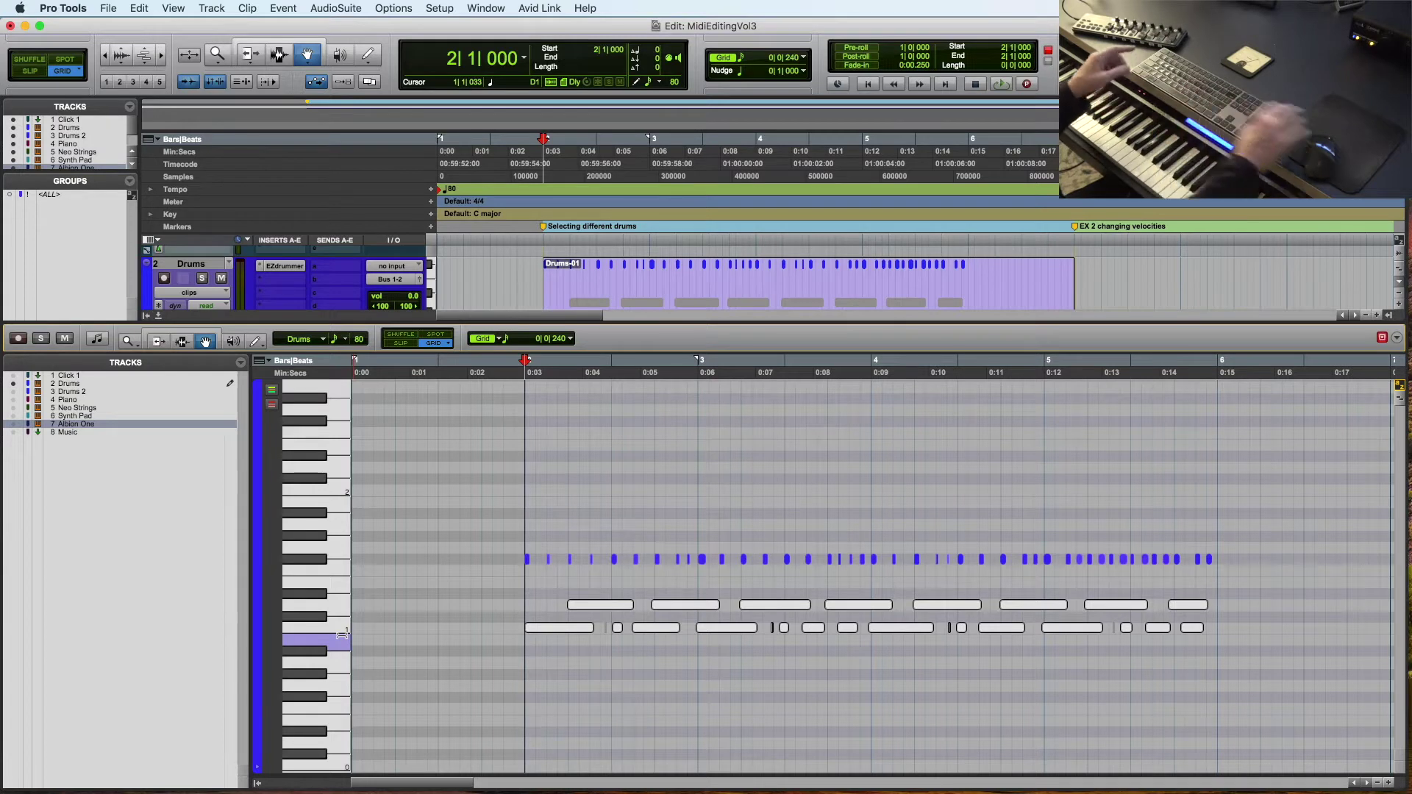
pyautogui.hscroll(1, 518, 445)
pyautogui.click(503, 373)
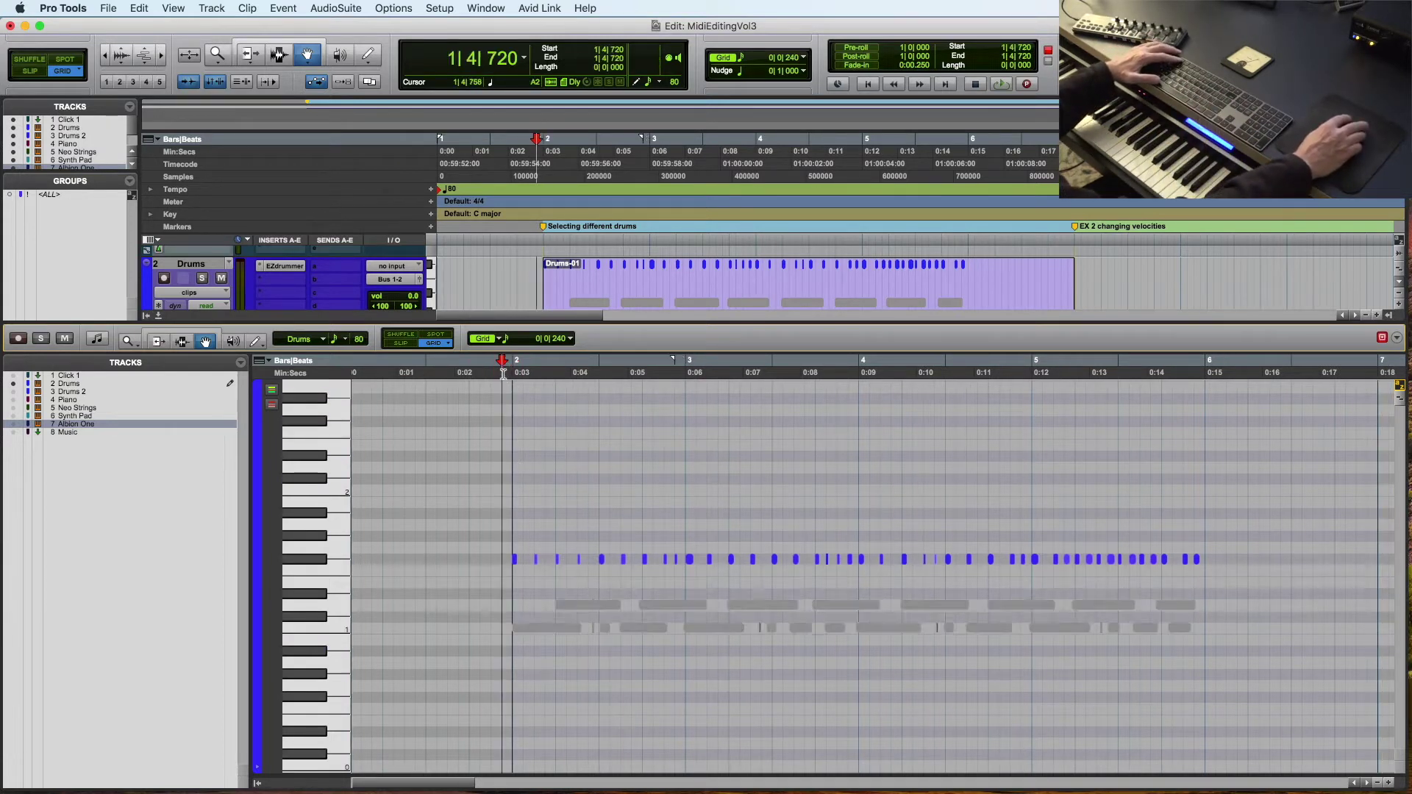
pyautogui.press('space')
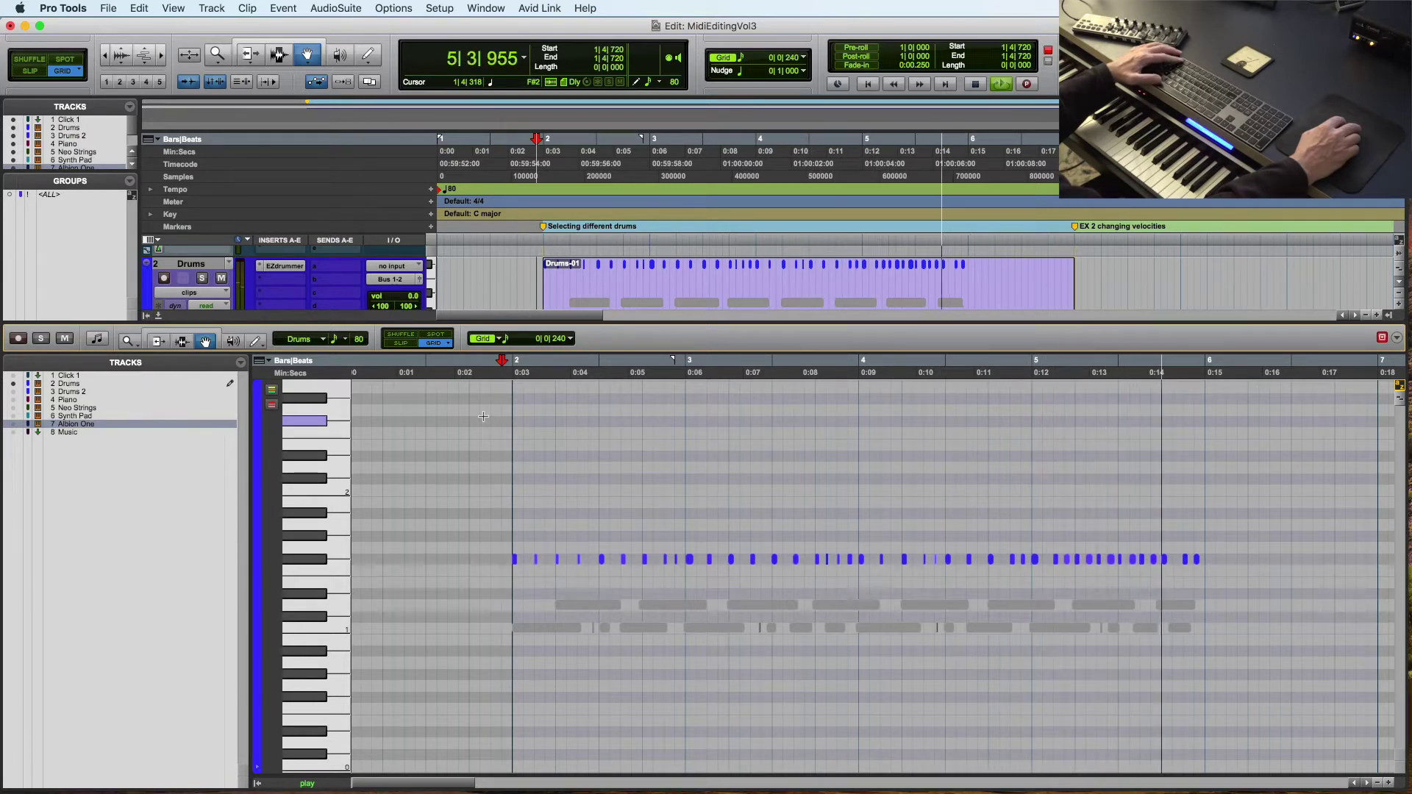
pyautogui.press('space')
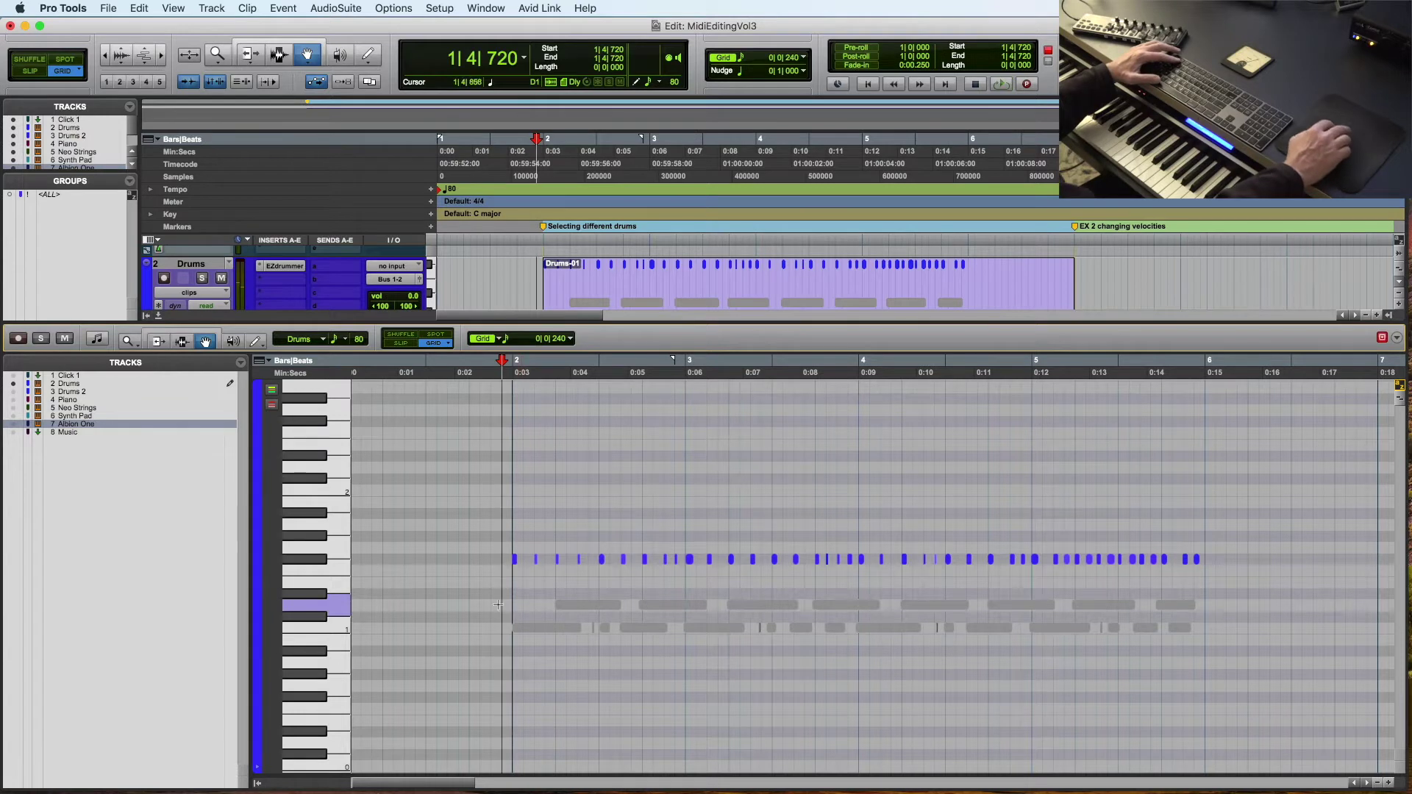
pyautogui.hscroll(-1, 433, 602)
pyautogui.press('super+m')
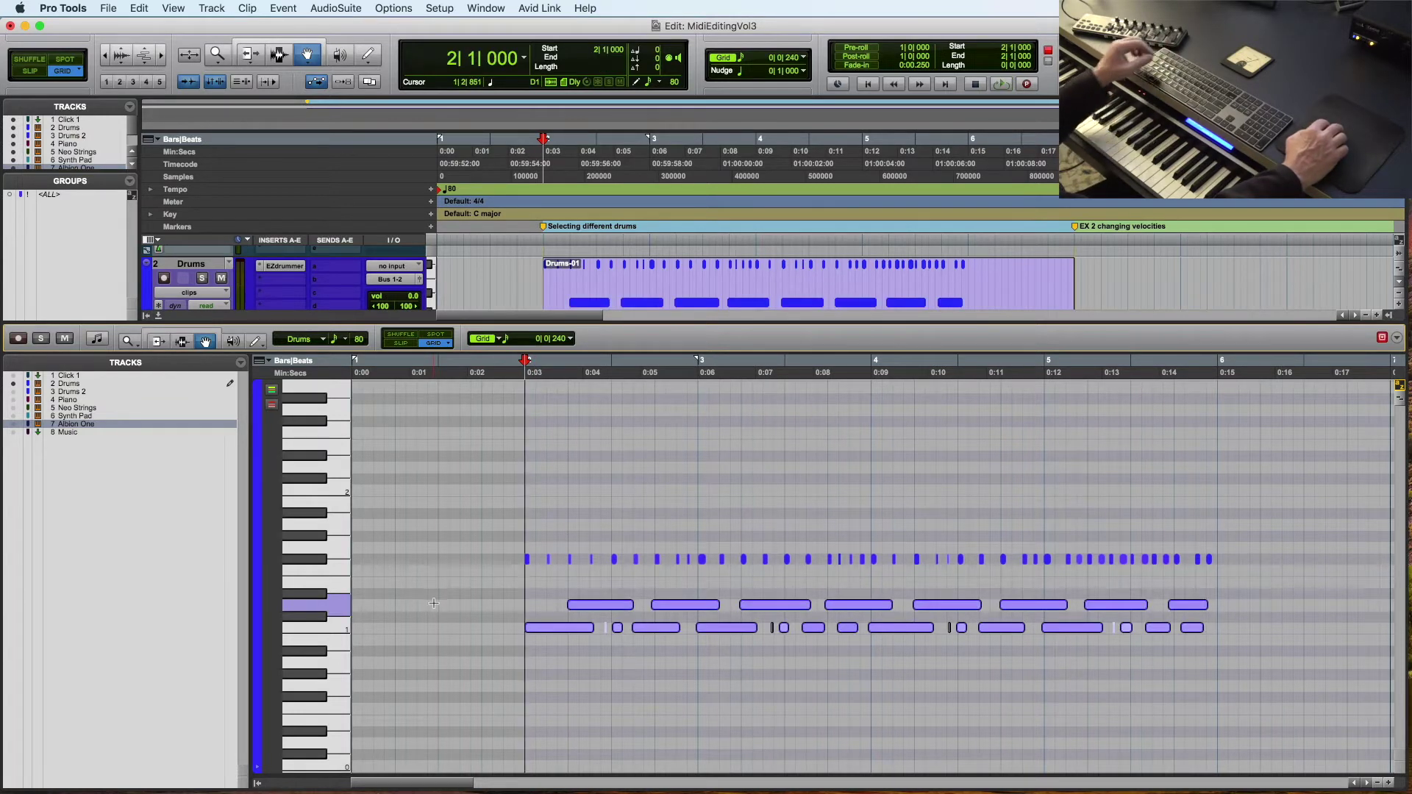
pyautogui.click(450, 603)
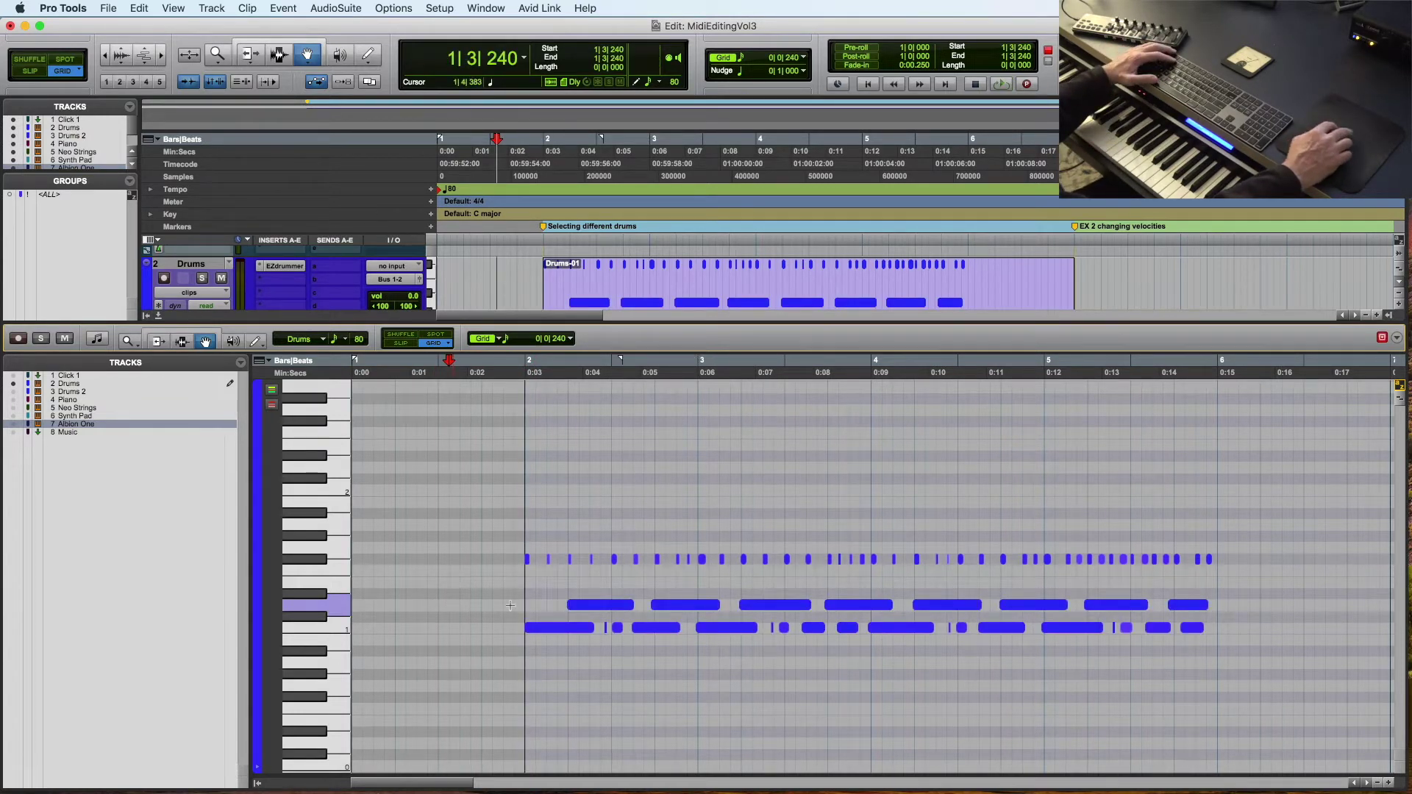
# Requantize the row above the bottom row with Mosiac Groove at 90% timing and audition it.
pyautogui.click(335, 606)
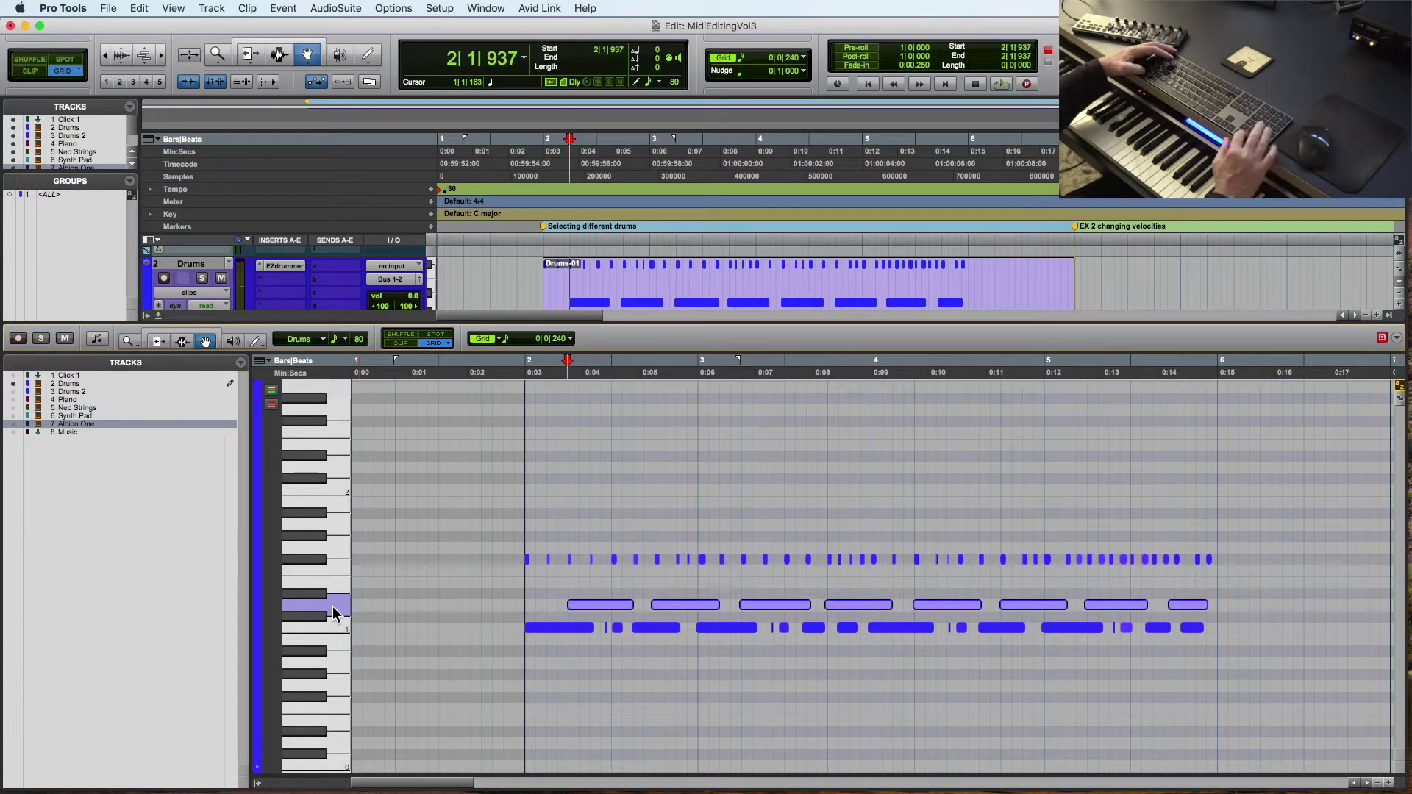
pyautogui.hotkey('alt', '0')
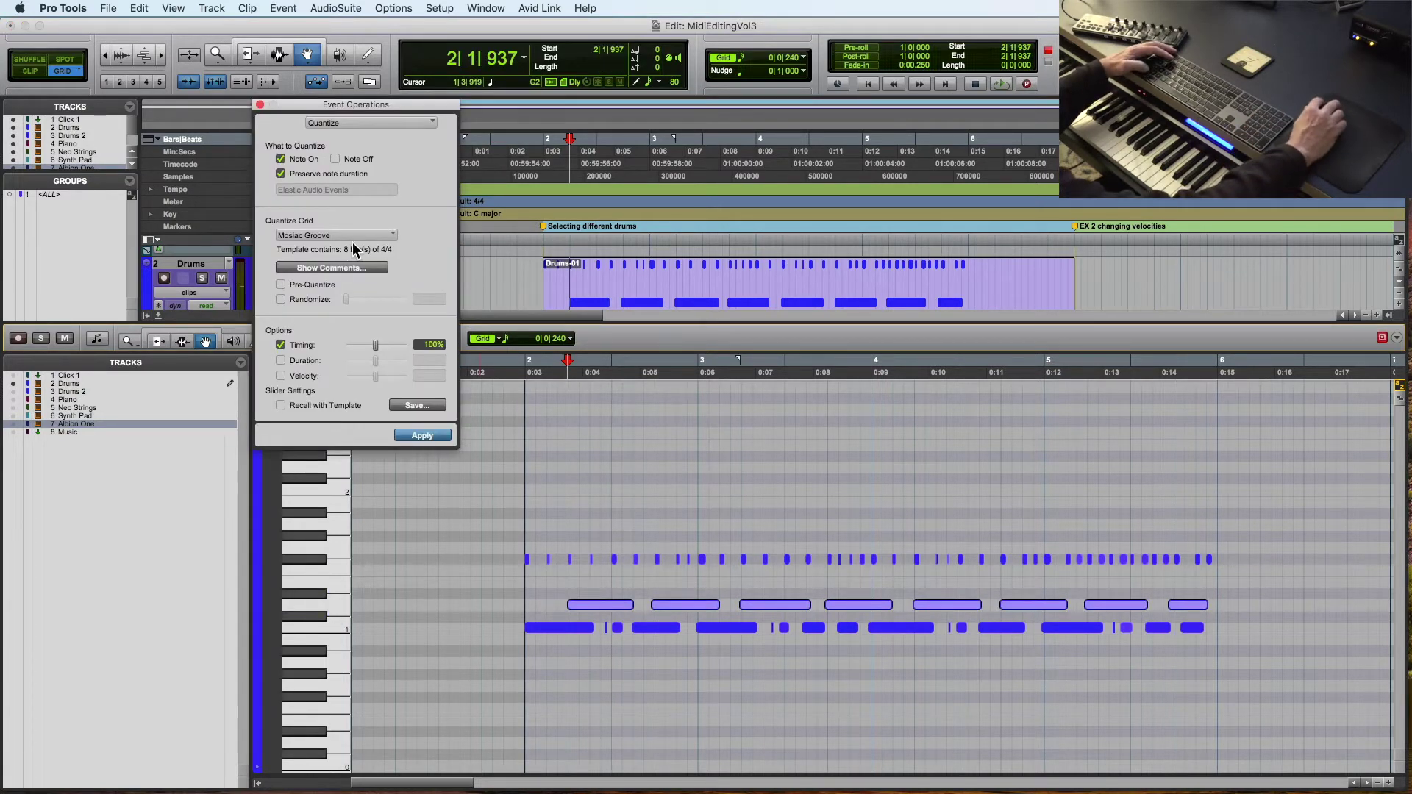
pyautogui.click(426, 345)
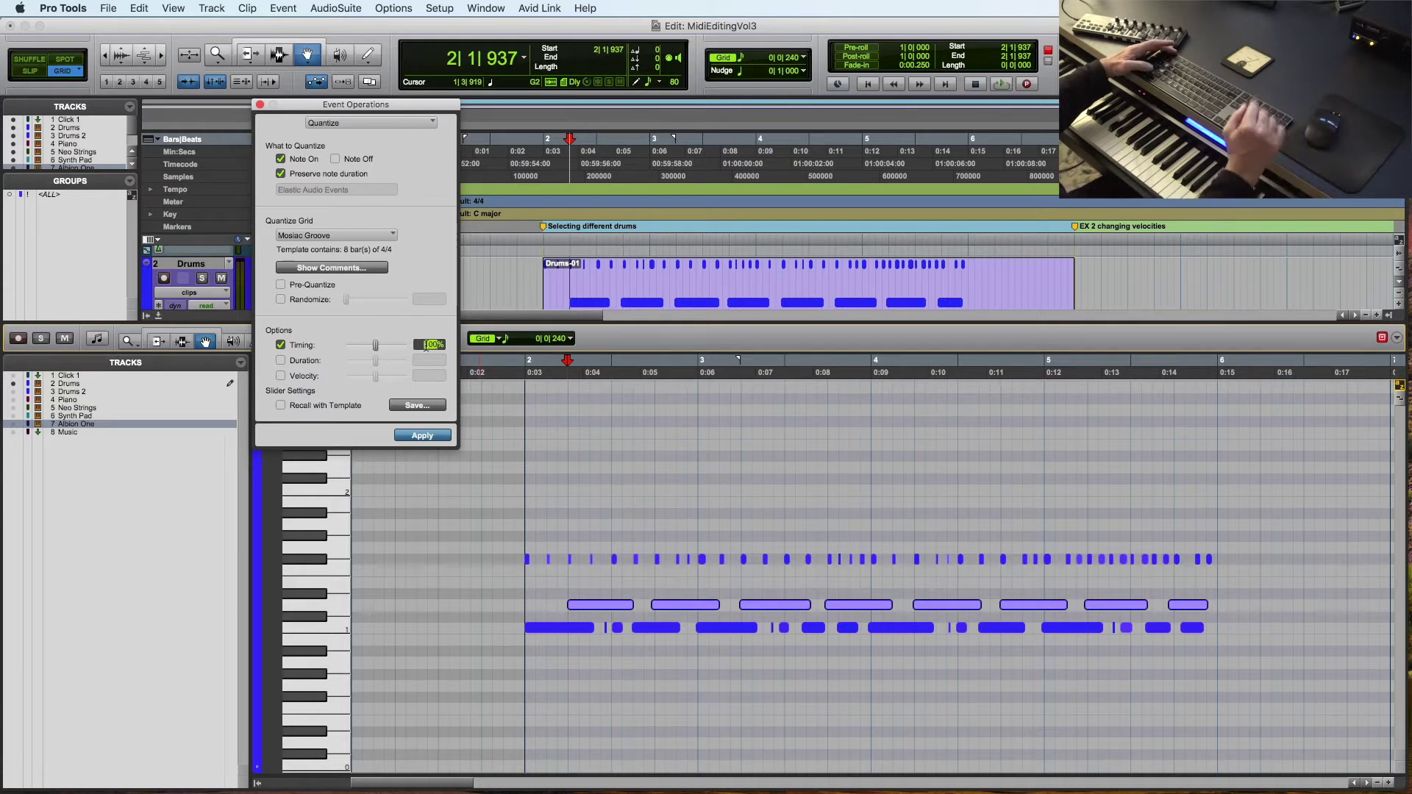
pyautogui.write('90')
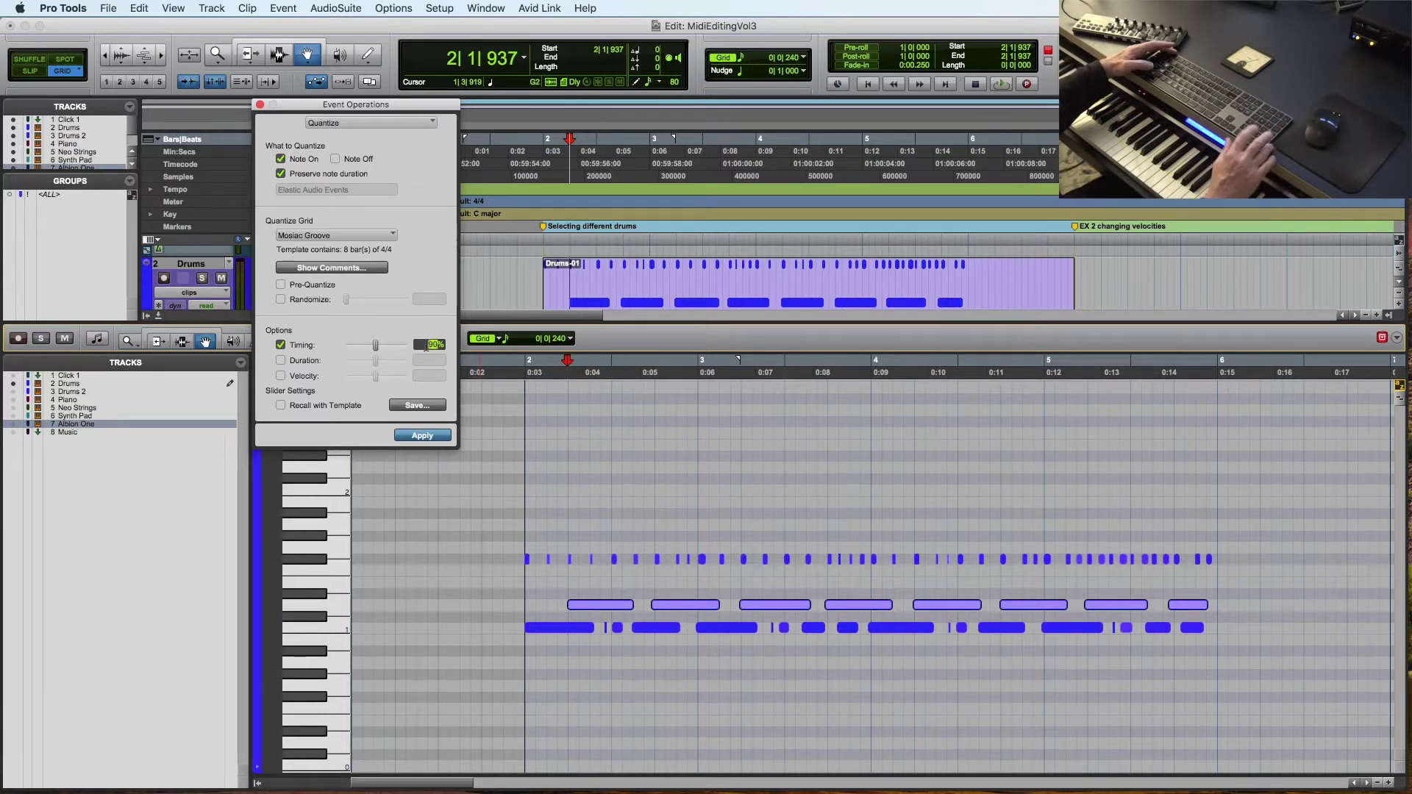
pyautogui.press('Return')
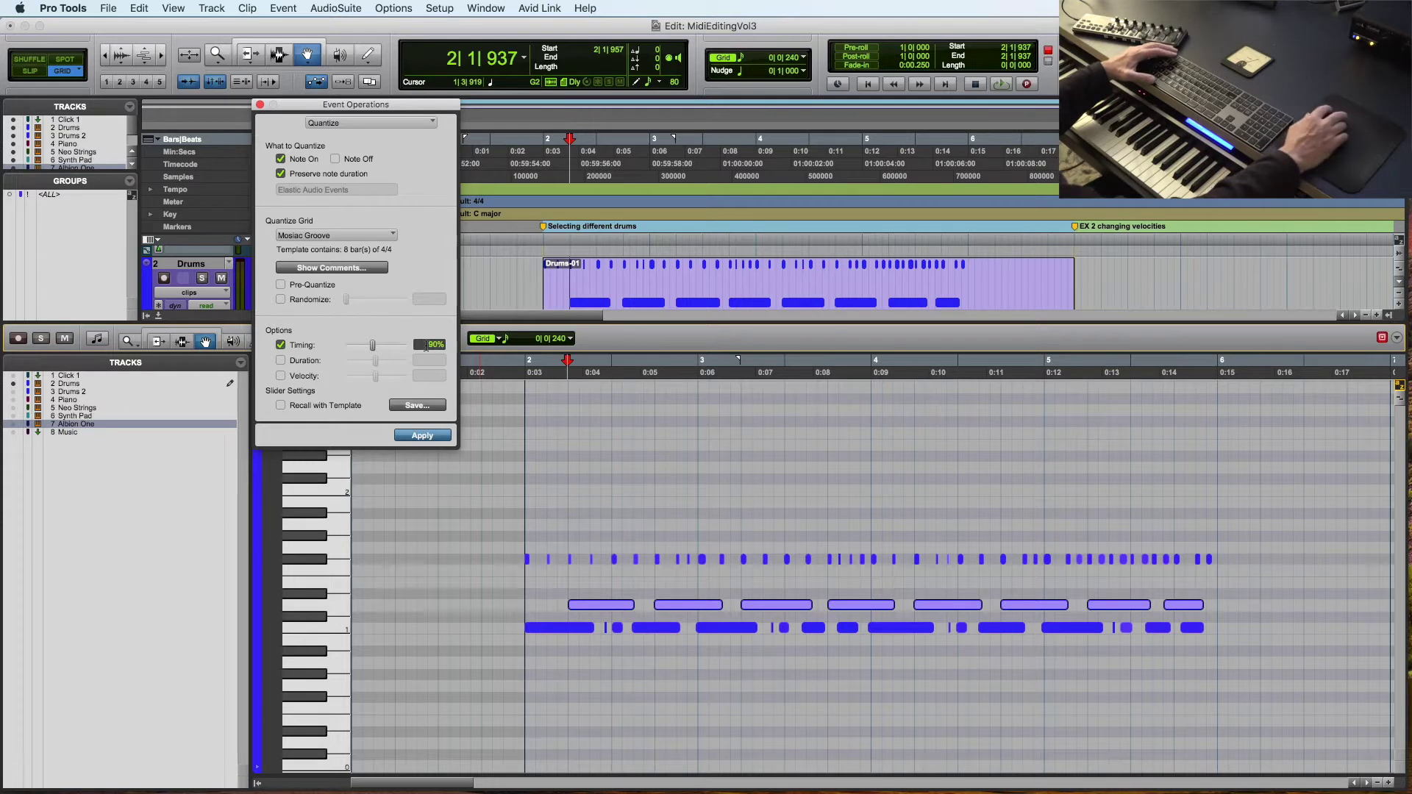
pyautogui.press('space')
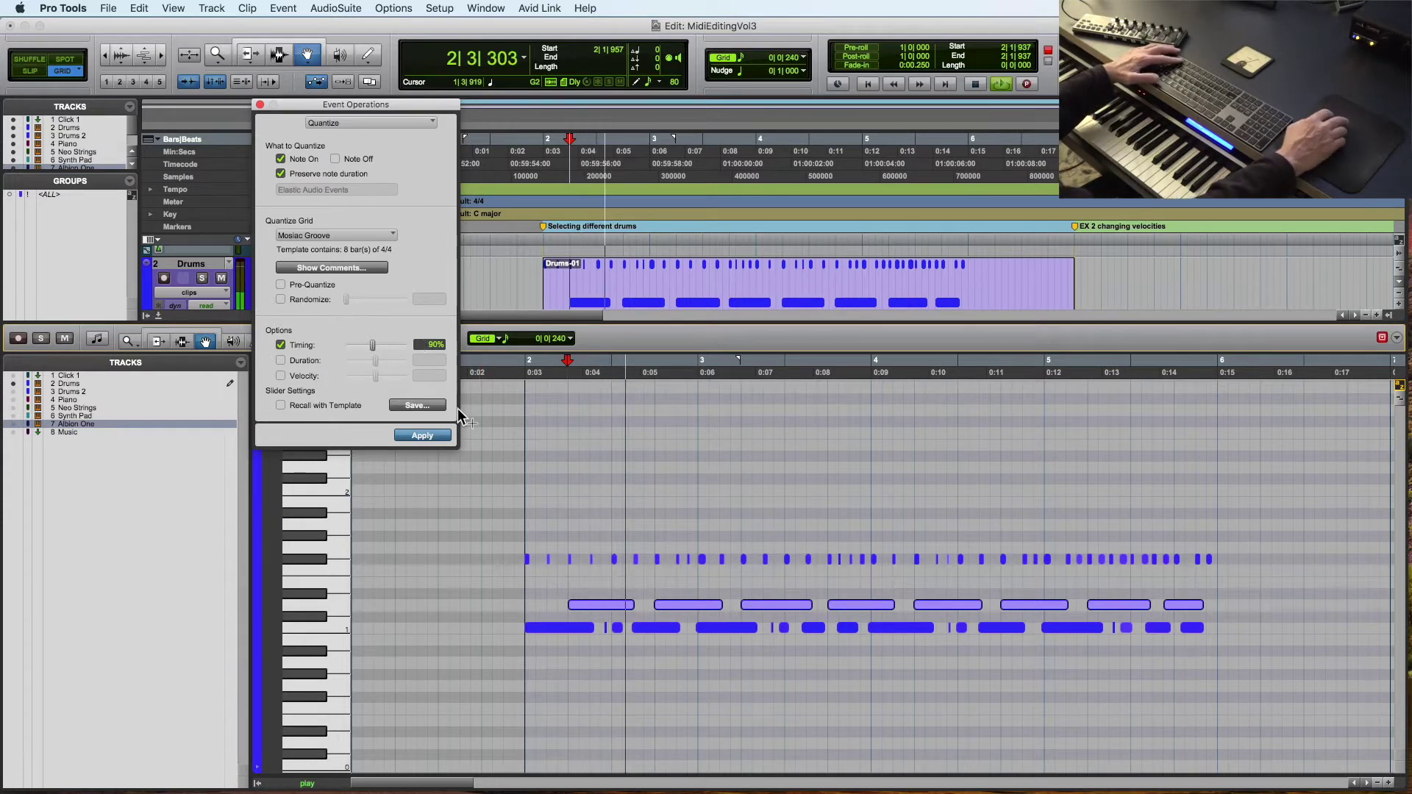
pyautogui.press('space')
# Mute the bottom-row notes, play the pattern back, then select the lower note row.
pyautogui.click(313, 626)
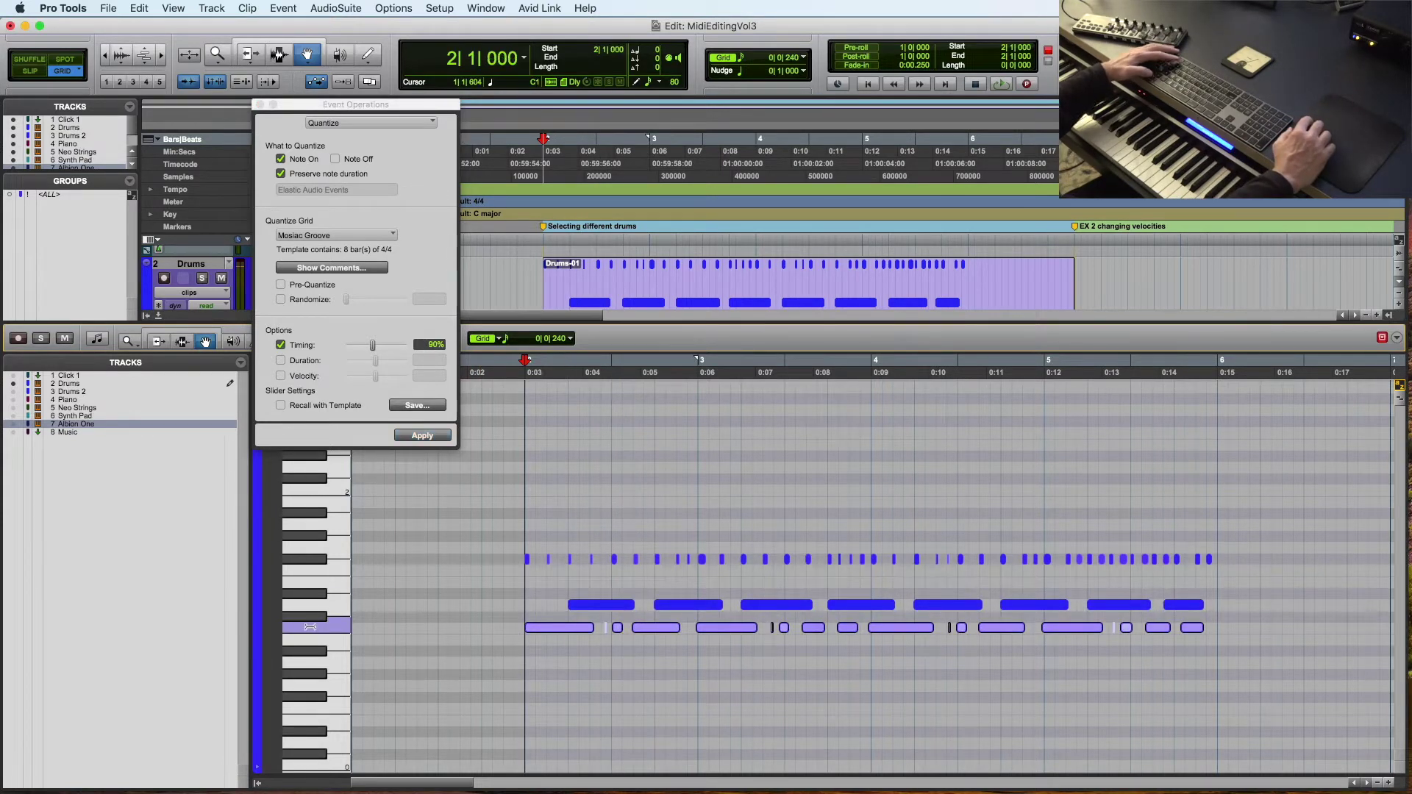
pyautogui.click(288, 625)
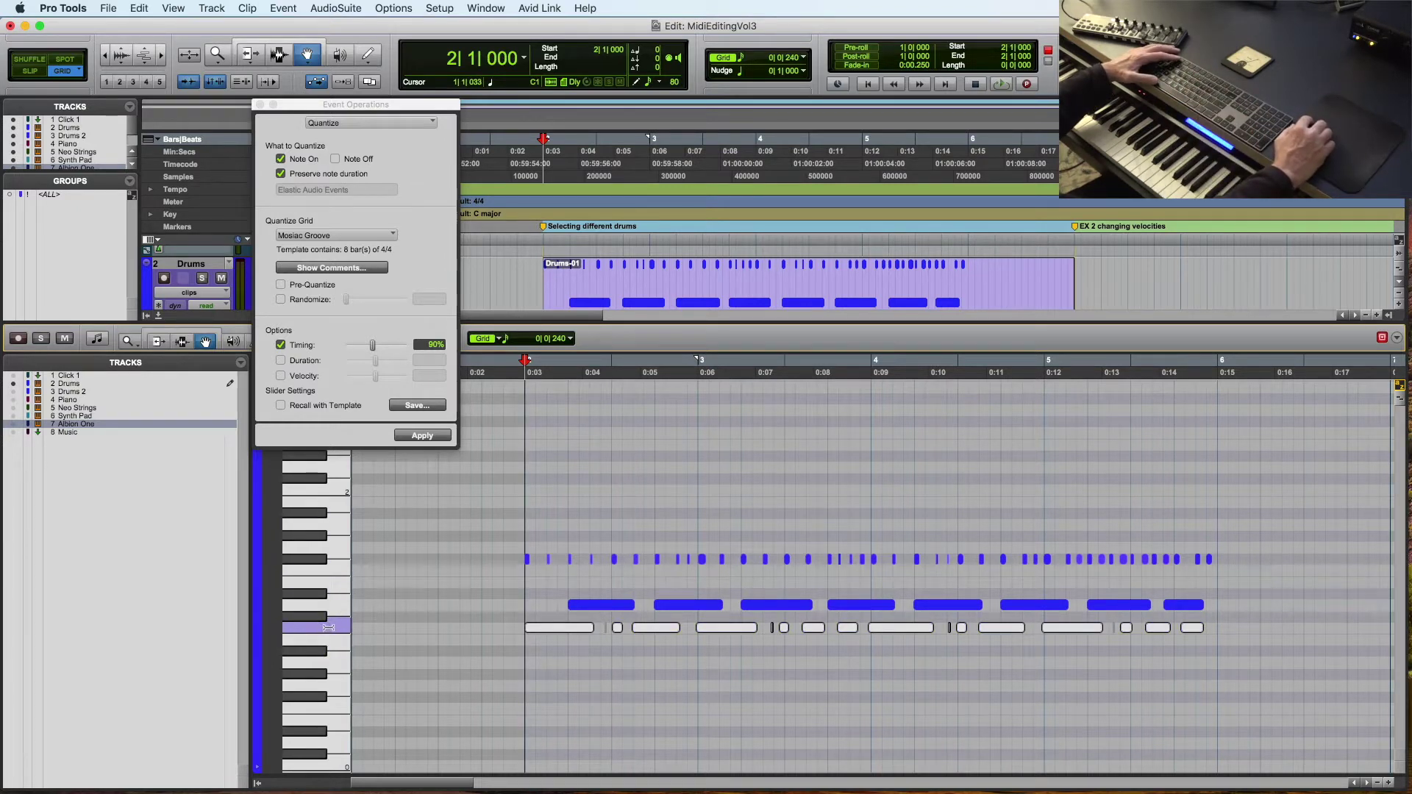
pyautogui.click(516, 373)
pyautogui.press('space')
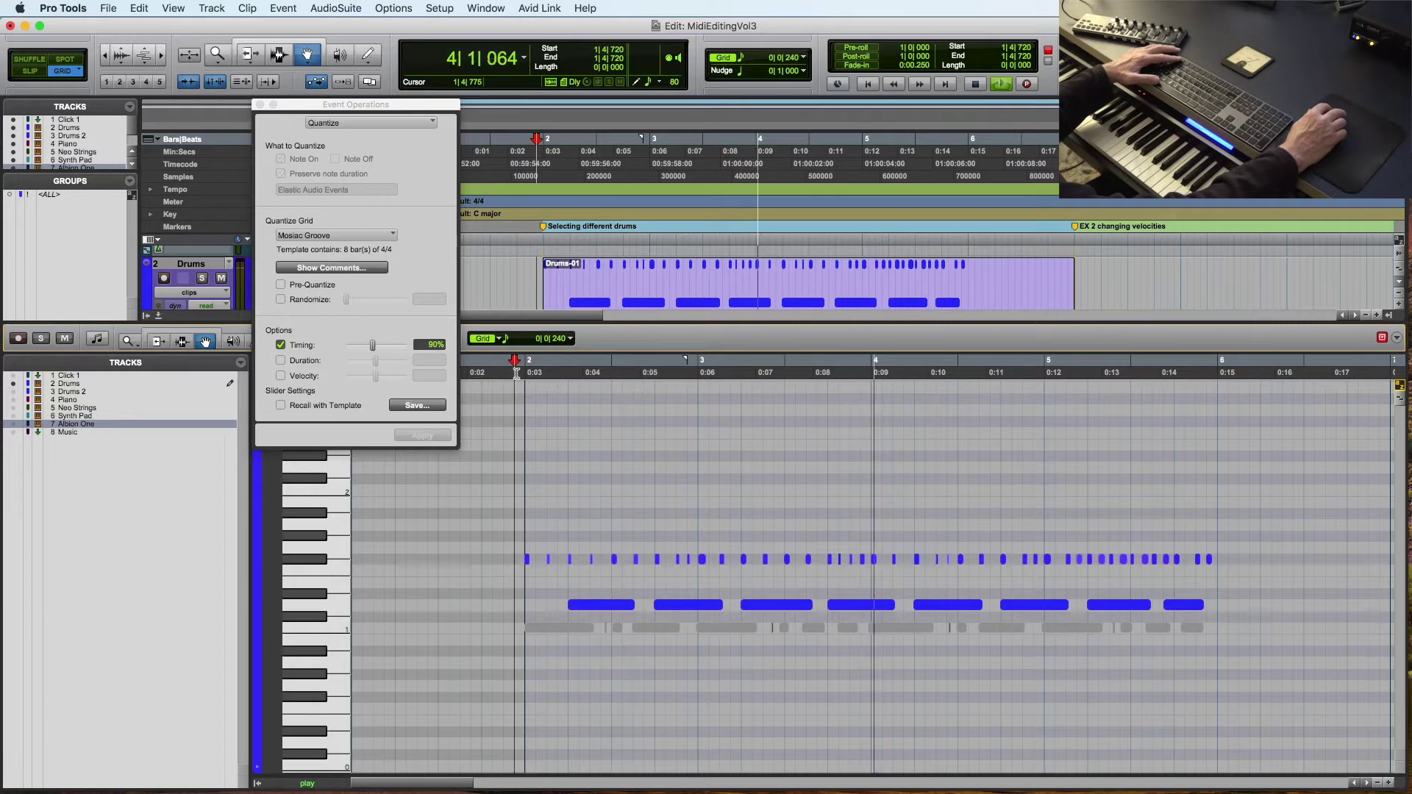
pyautogui.press('space')
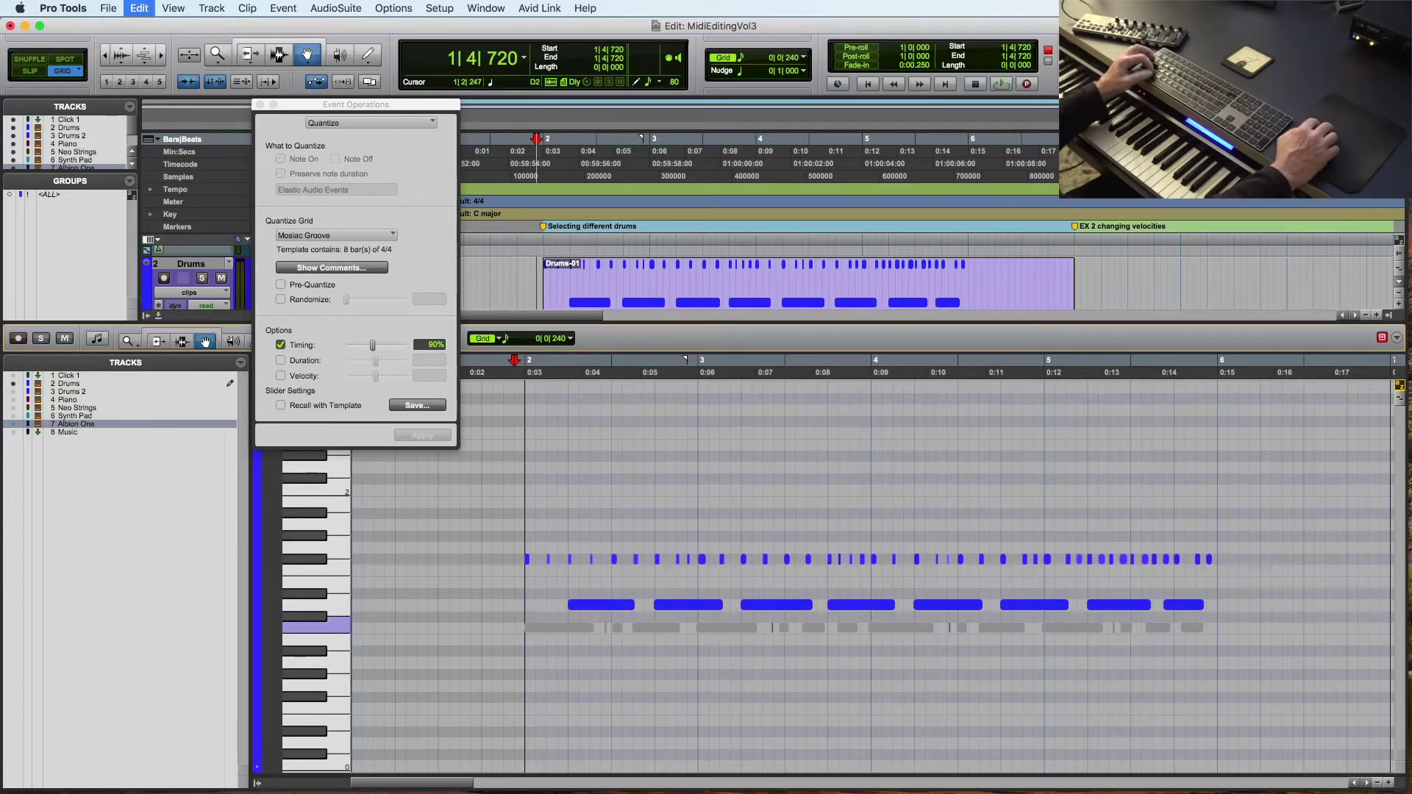
pyautogui.click(313, 624)
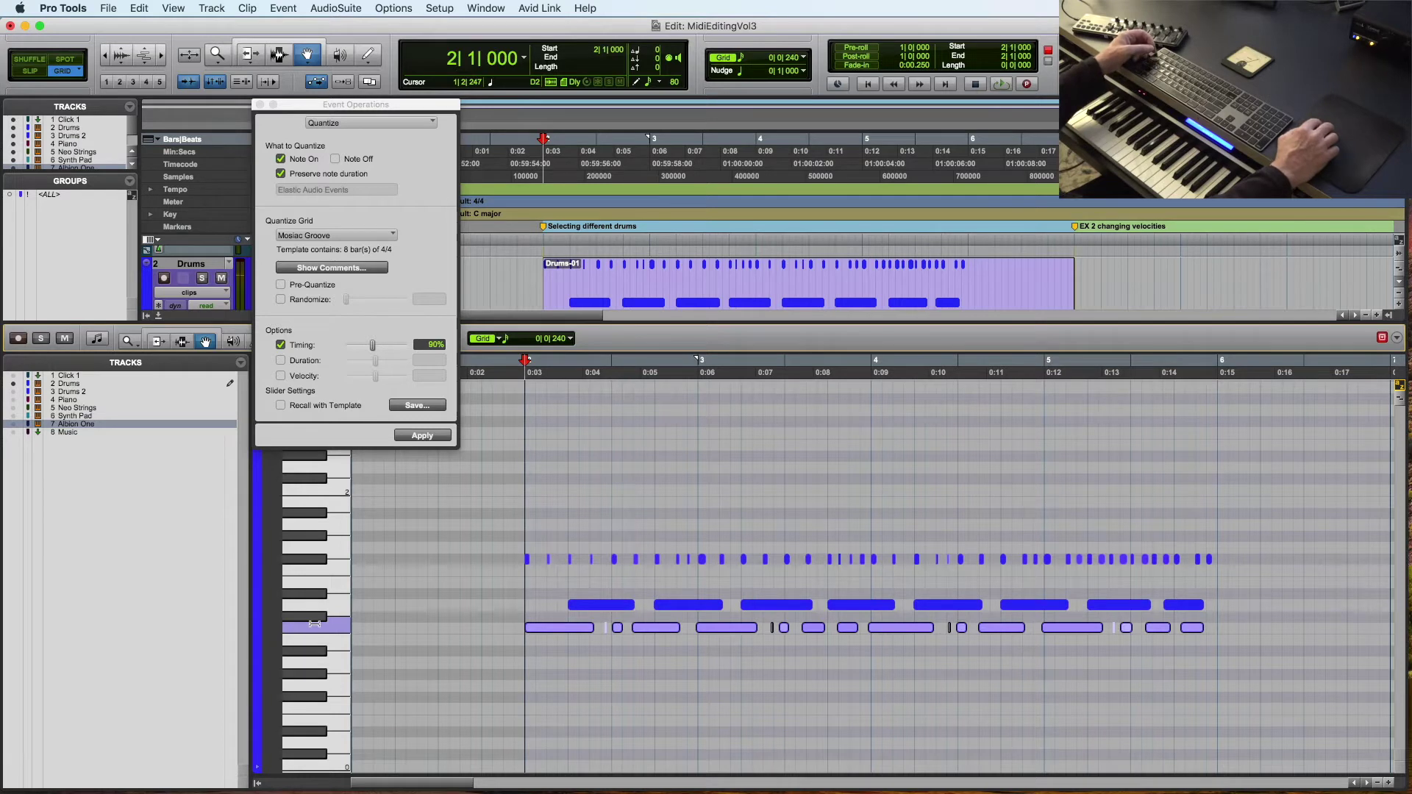
# Try the Logic Swing 16A groove at 90% timing on the lower row and audition it.
pyautogui.click(436, 344)
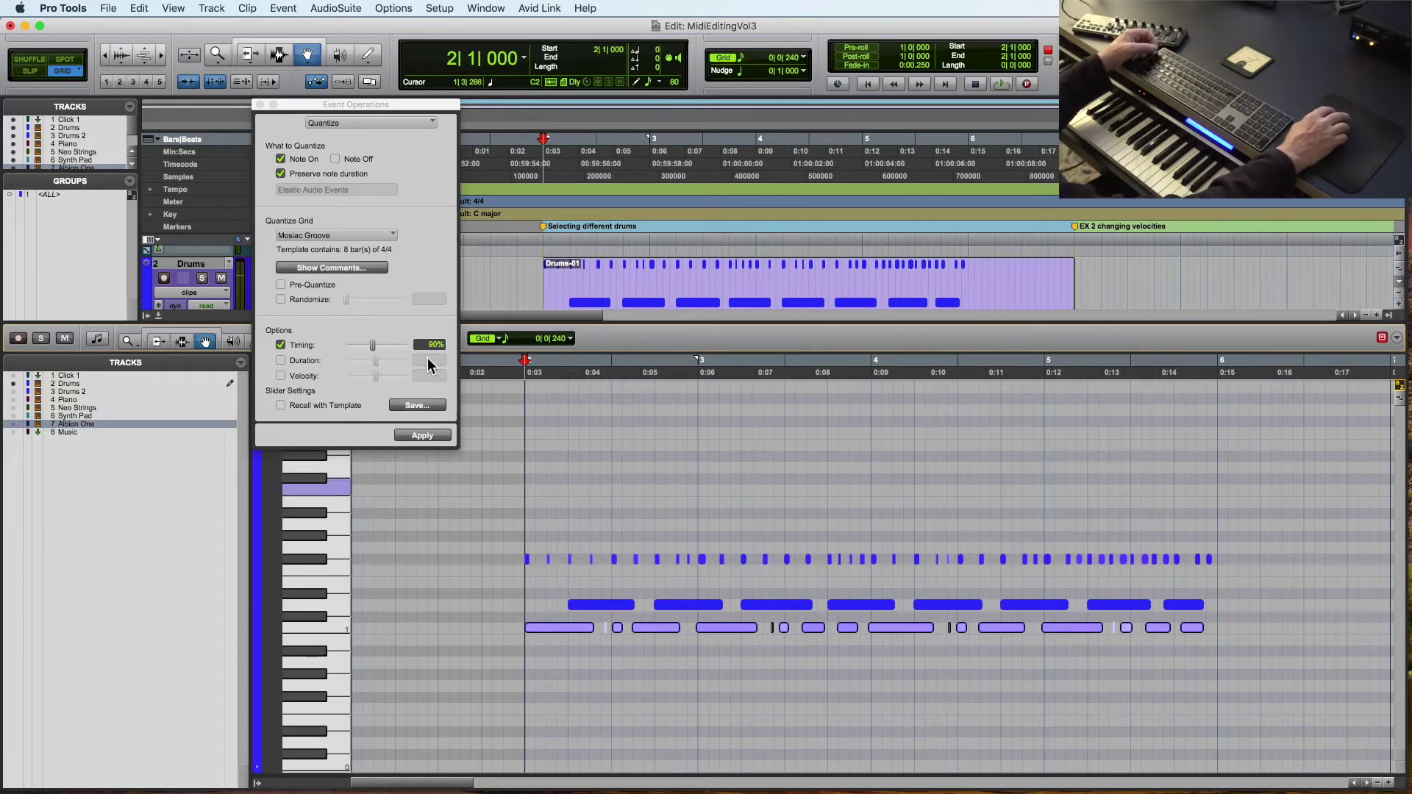
pyautogui.click(337, 234)
pyautogui.moveTo(340, 224)
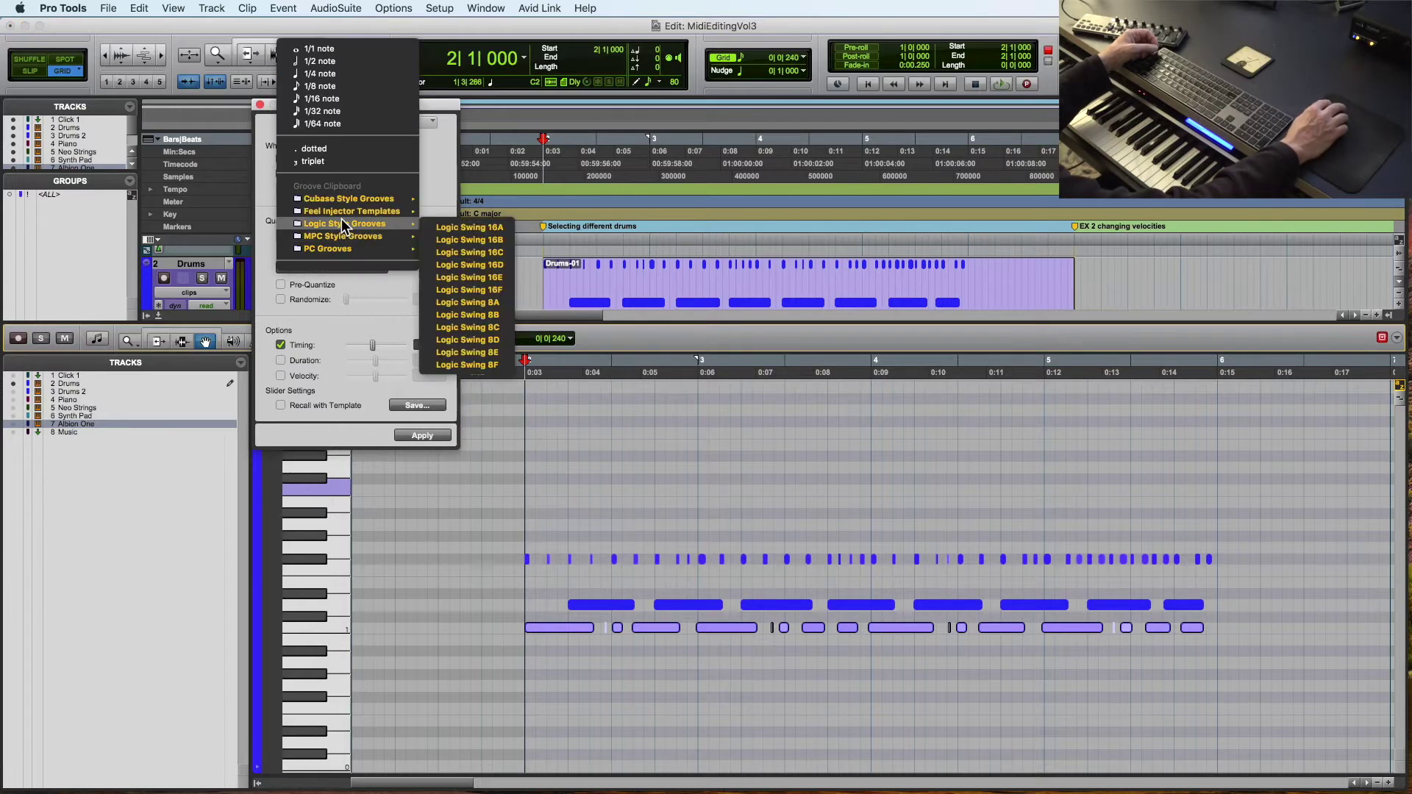
pyautogui.click(456, 230)
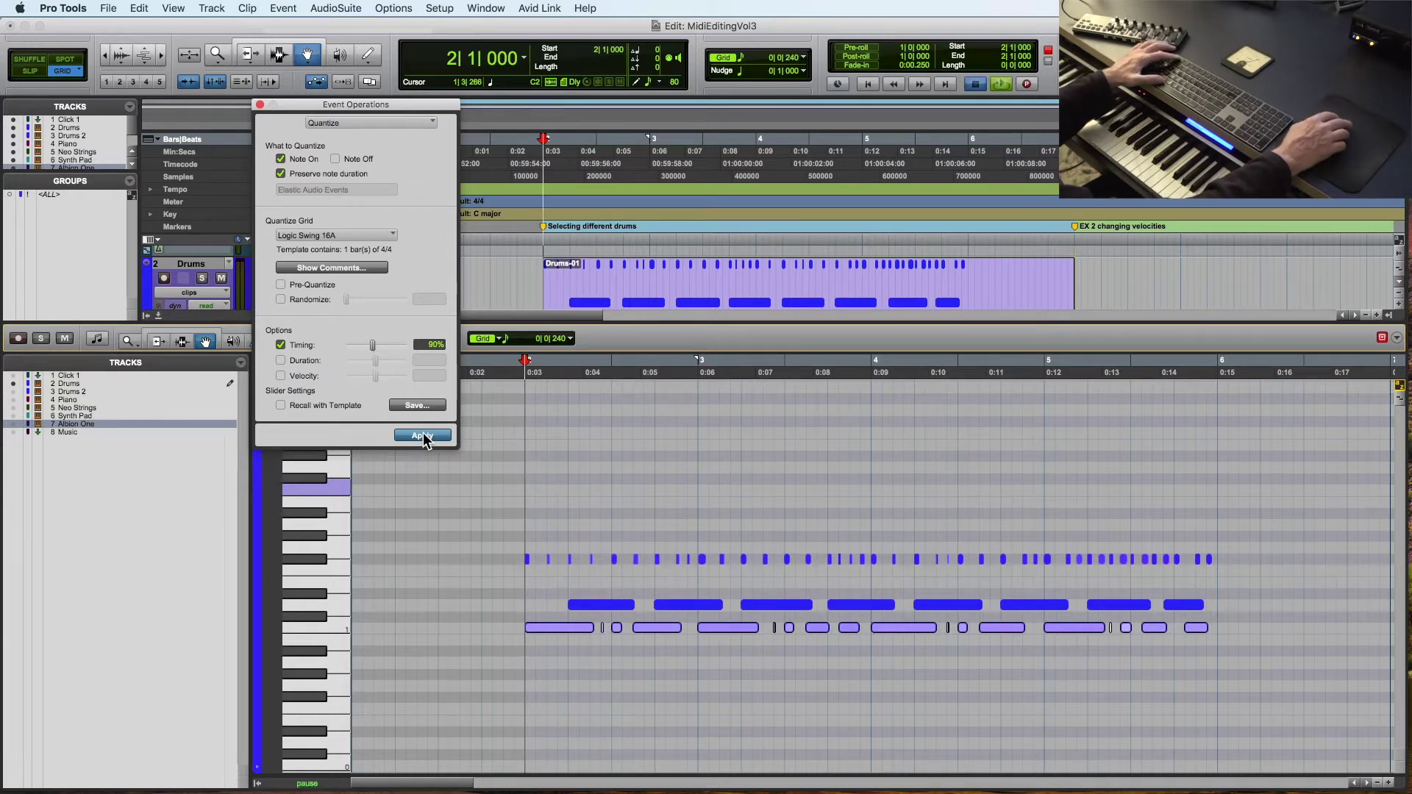
pyautogui.press('space')
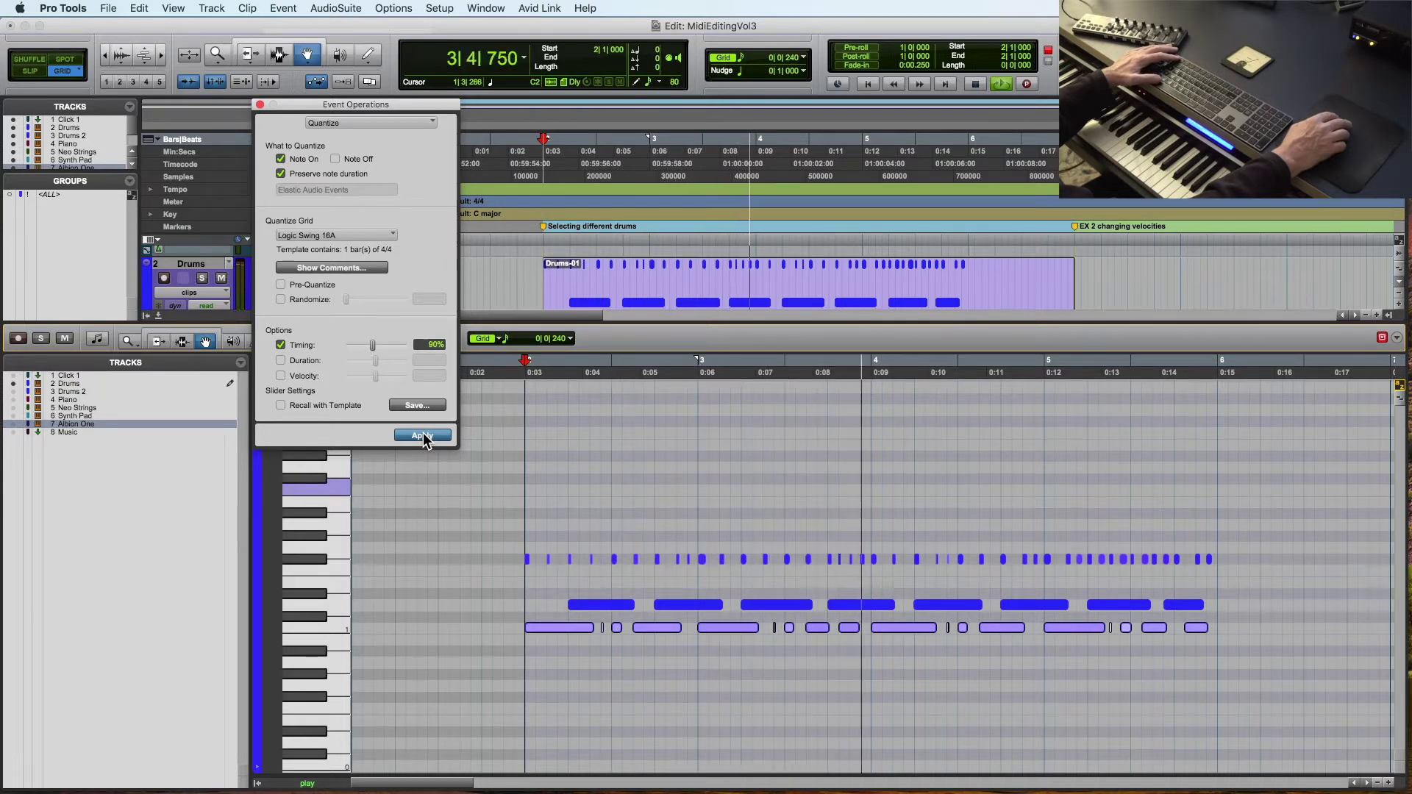
pyautogui.press('space')
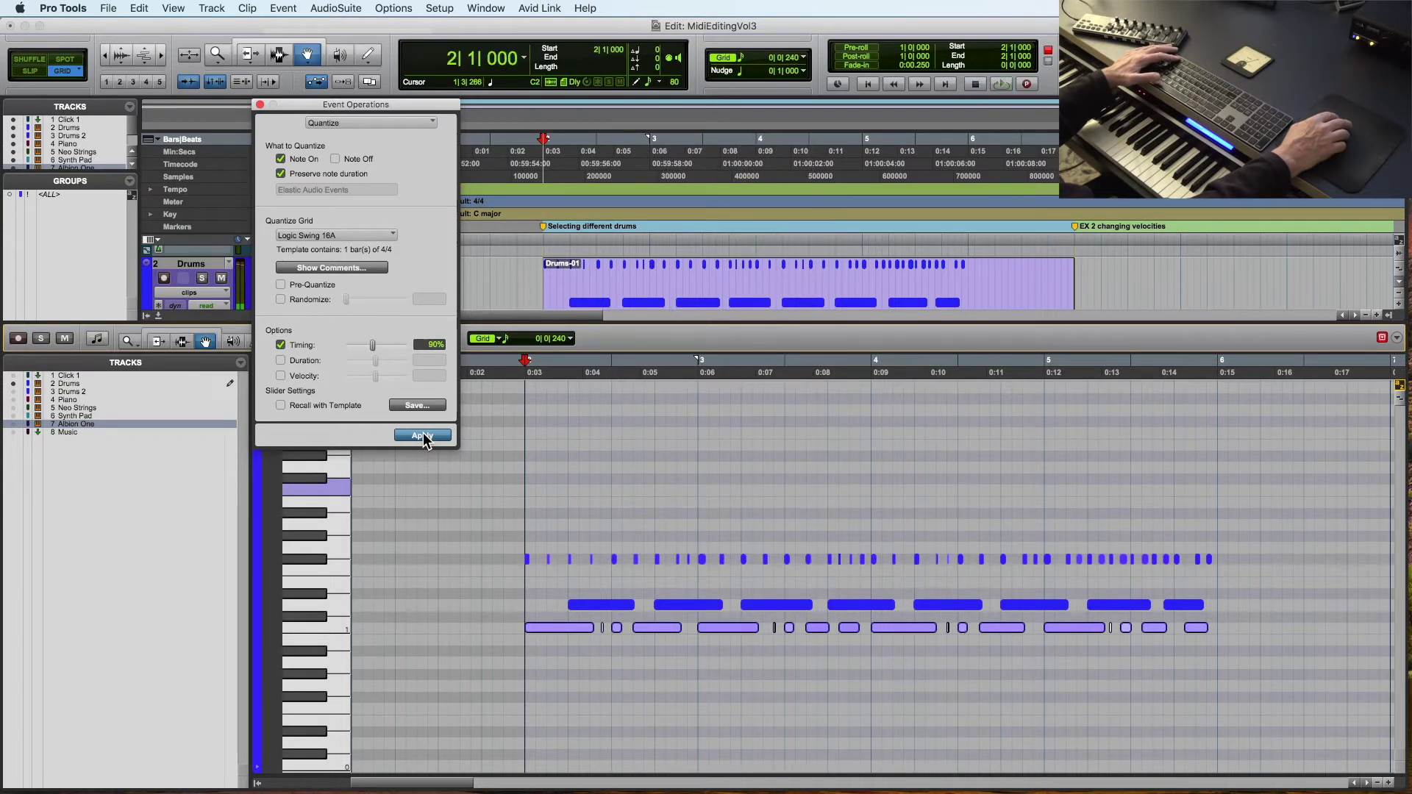
# Switch the quantize grid to Logic Swing 16C and listen to the new swing.
pyautogui.click(373, 233)
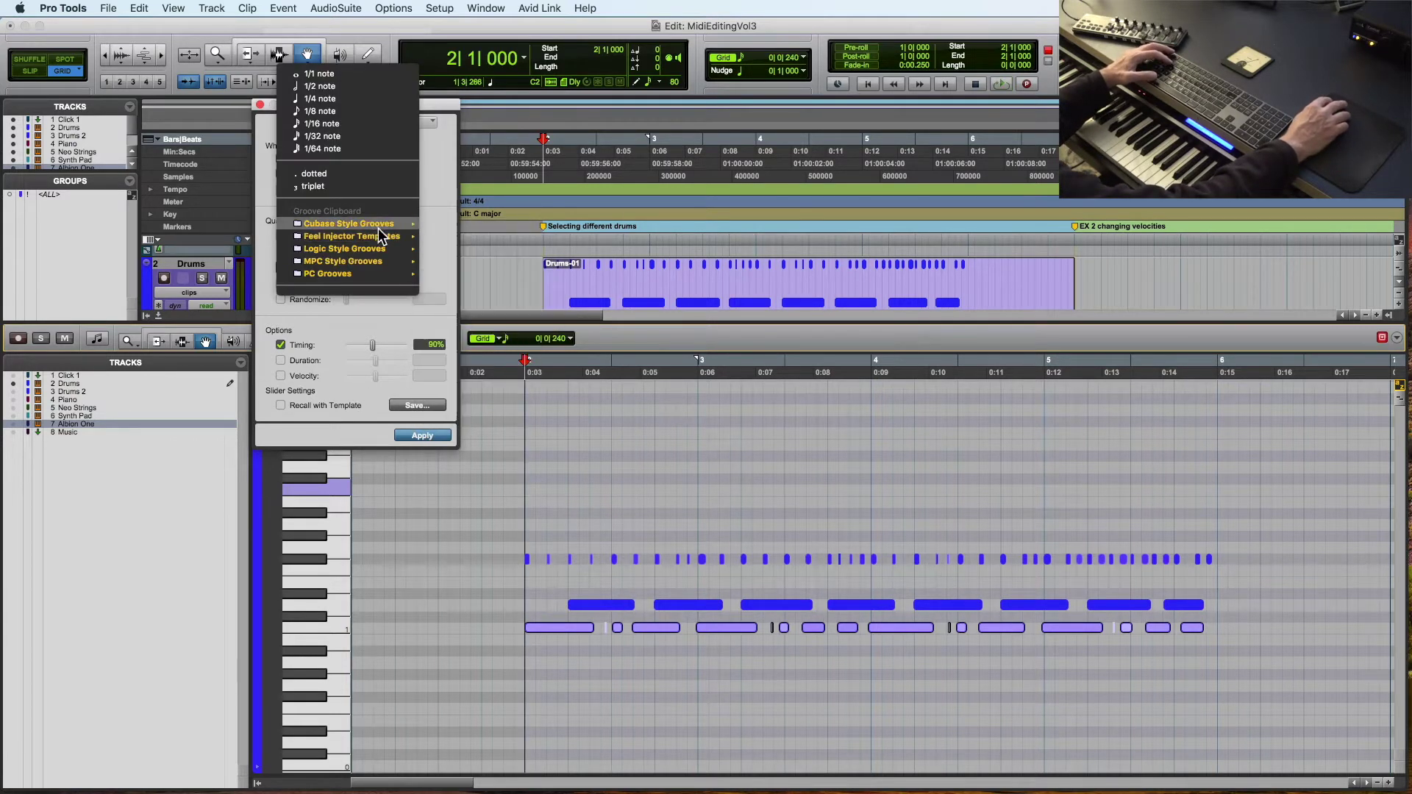
pyautogui.moveTo(379, 225)
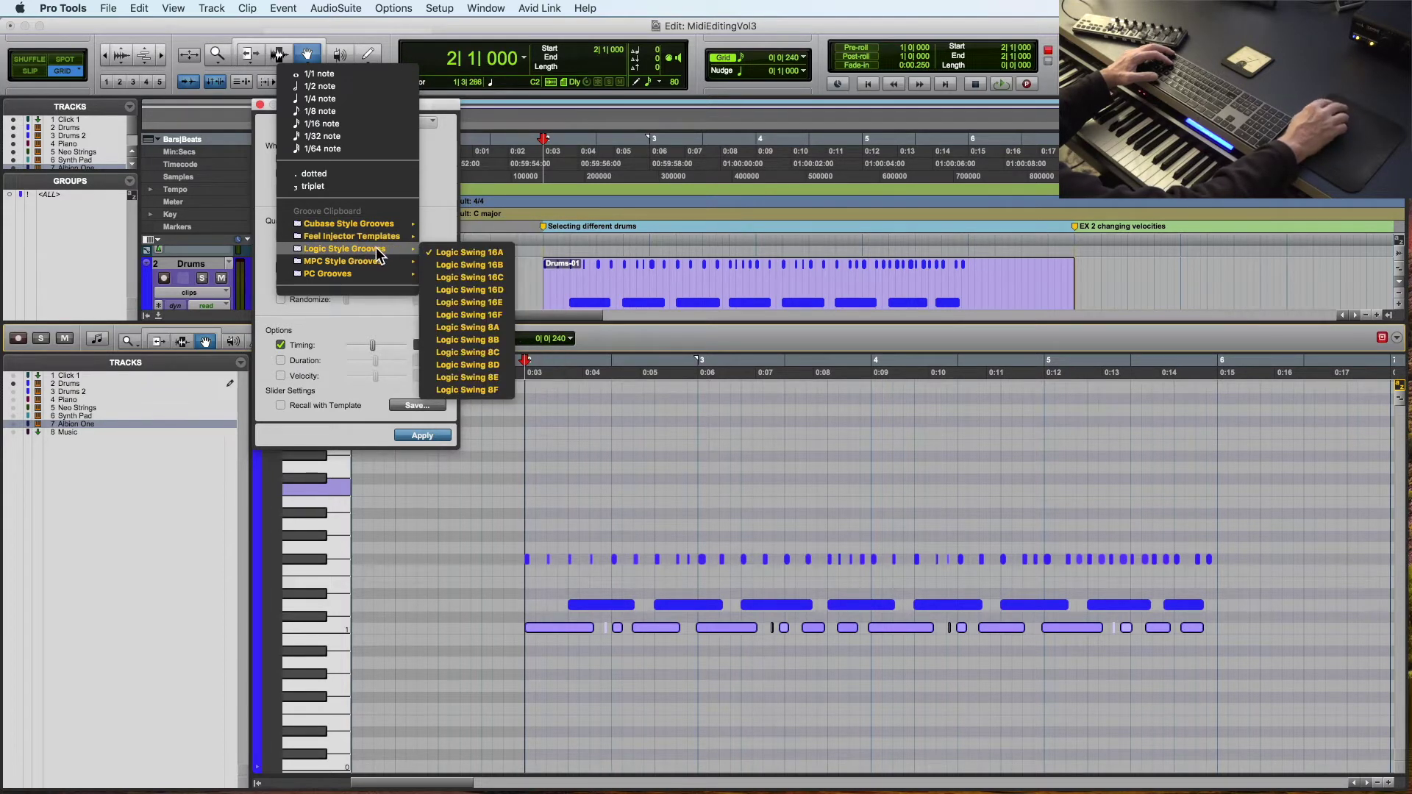
pyautogui.click(470, 278)
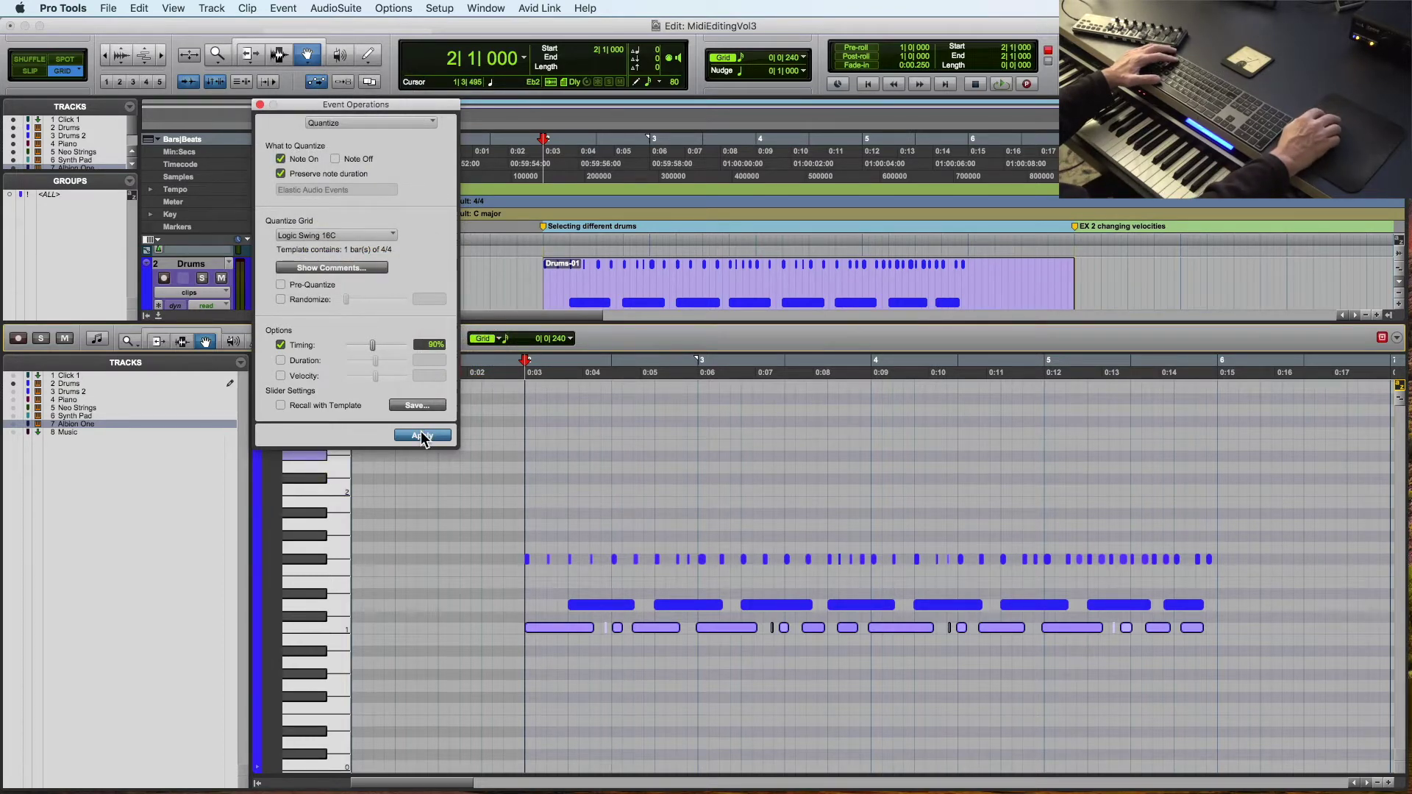
pyautogui.press('space')
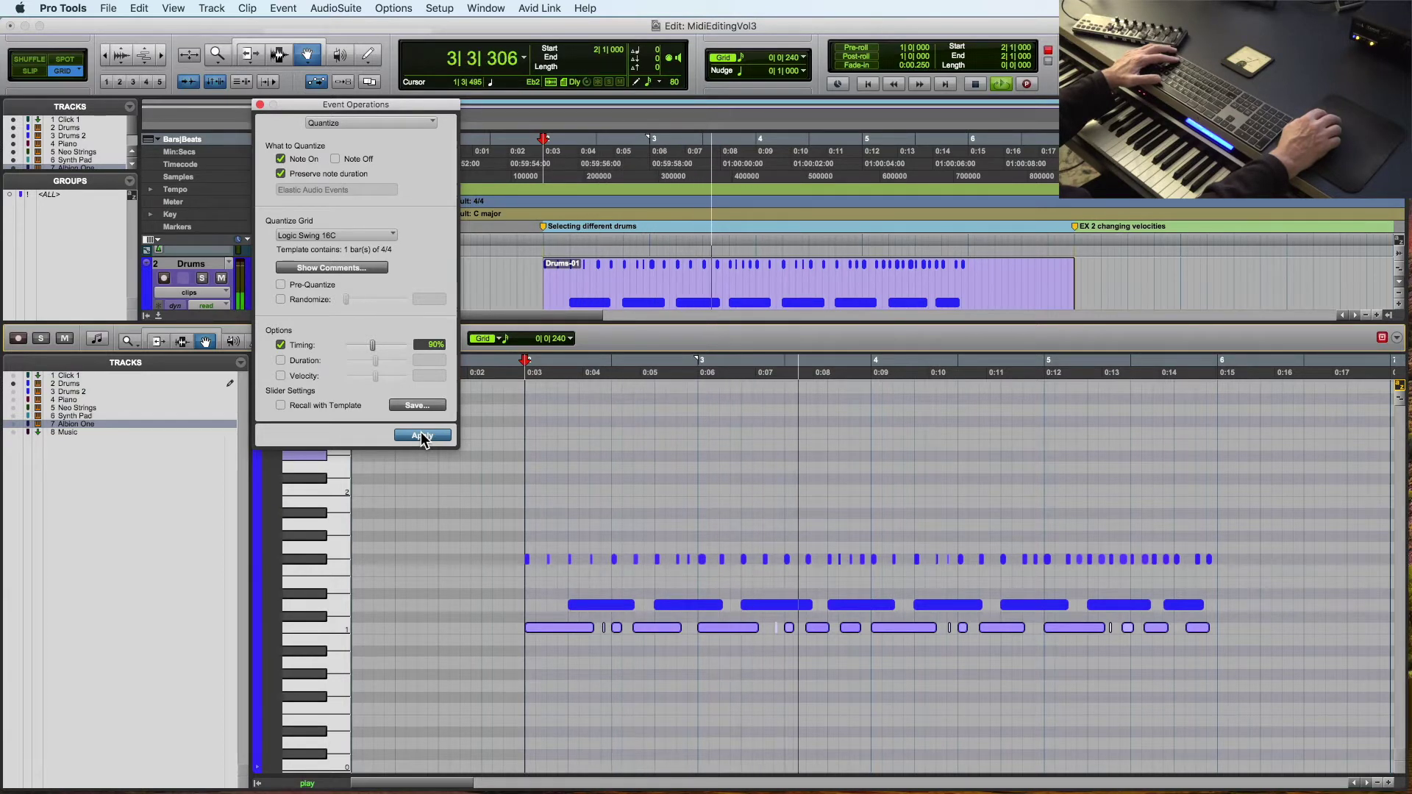
pyautogui.press('space')
# Check the swung short note at 2|2 up close, then close quantize settings and play the drums.
pyautogui.press('super+bracketright')
pyautogui.press('super+bracketright')
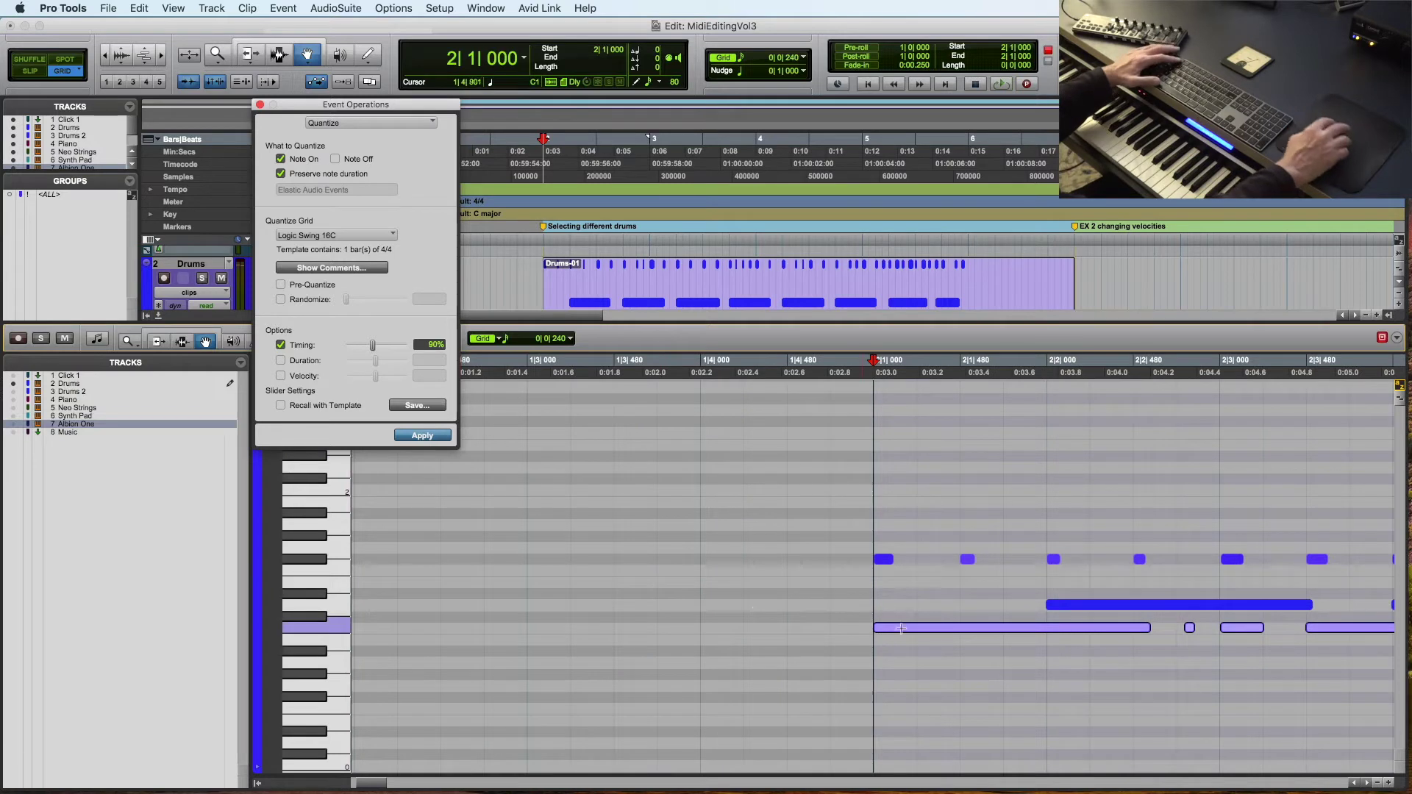
pyautogui.click(1189, 629)
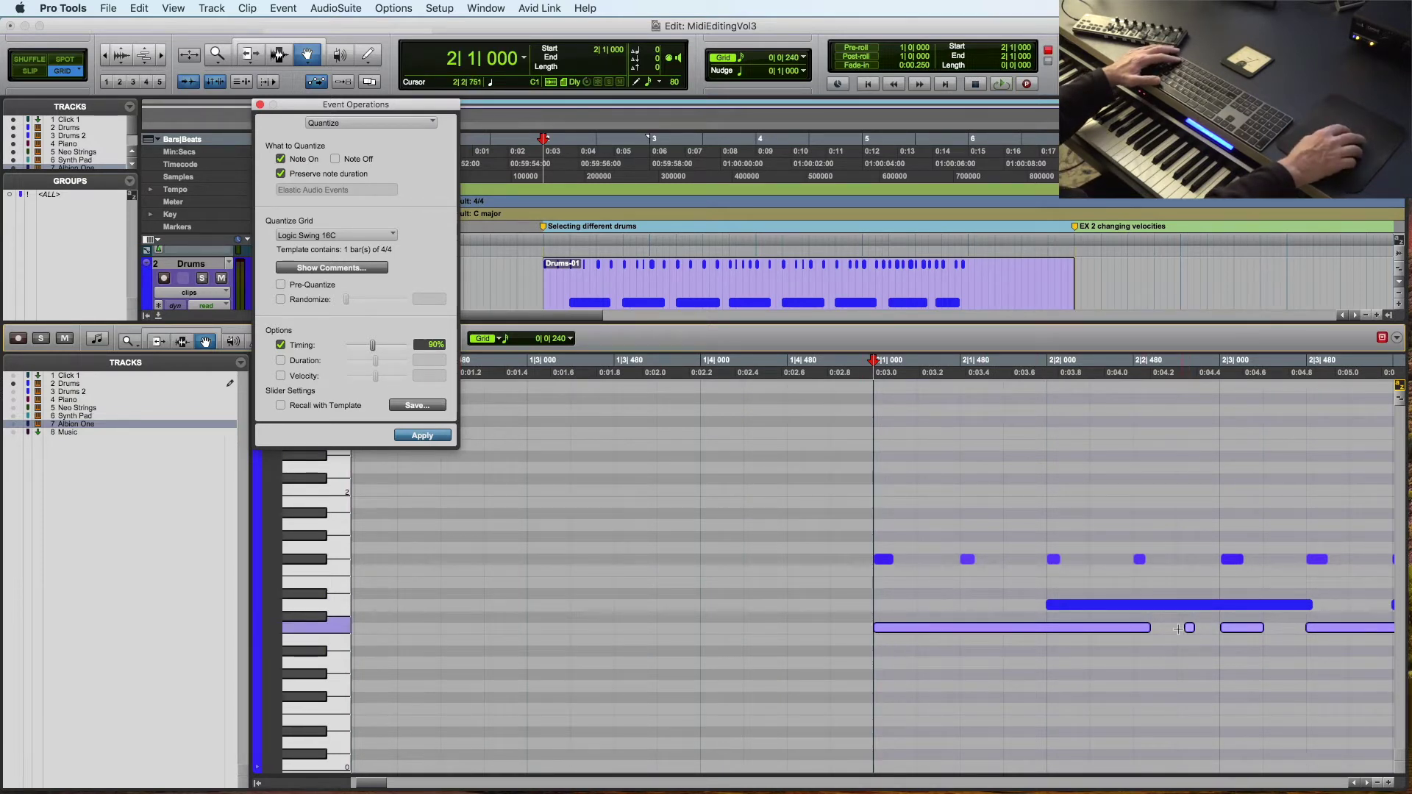
pyautogui.click(861, 375)
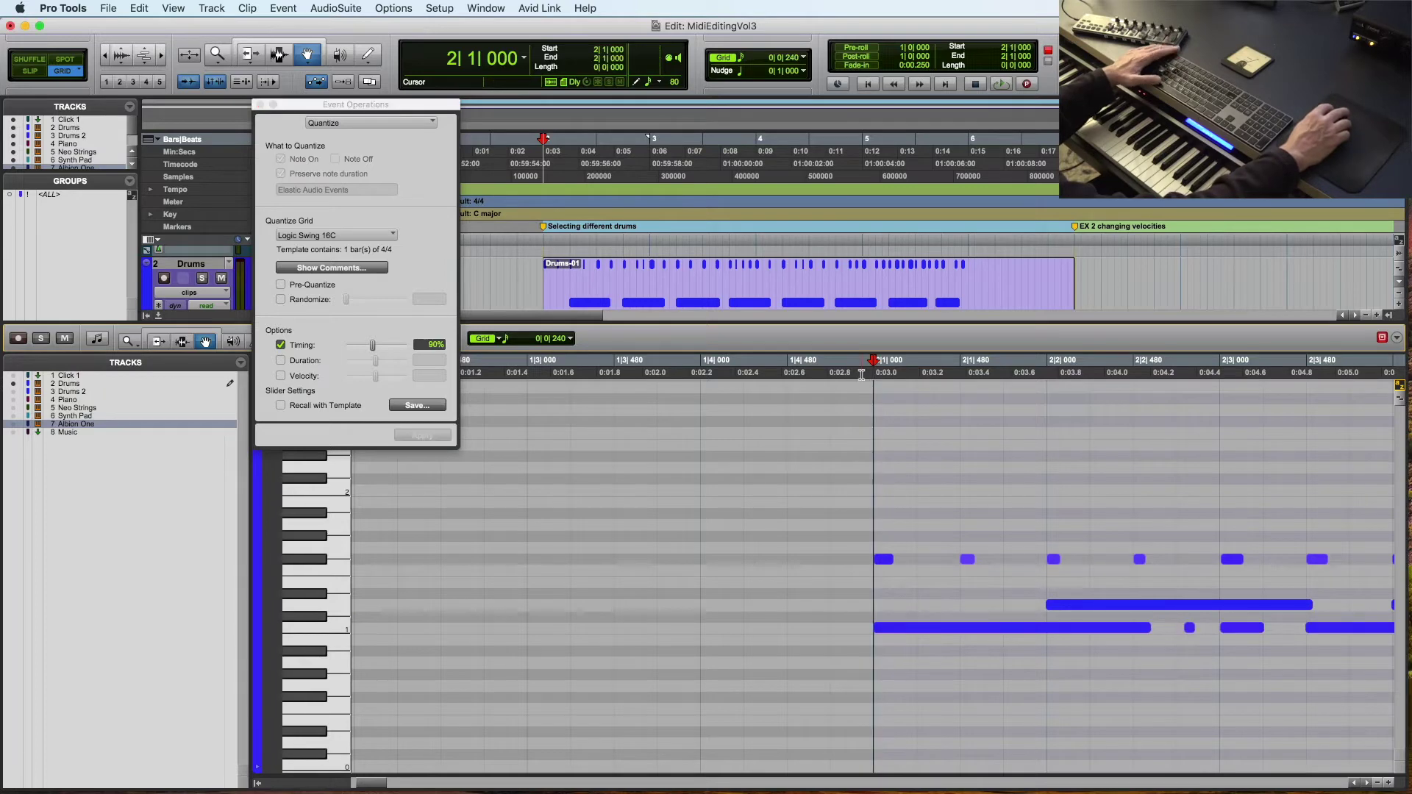
pyautogui.press('super+bracketleft')
pyautogui.press('super+bracketleft')
pyautogui.press('super+bracketleft')
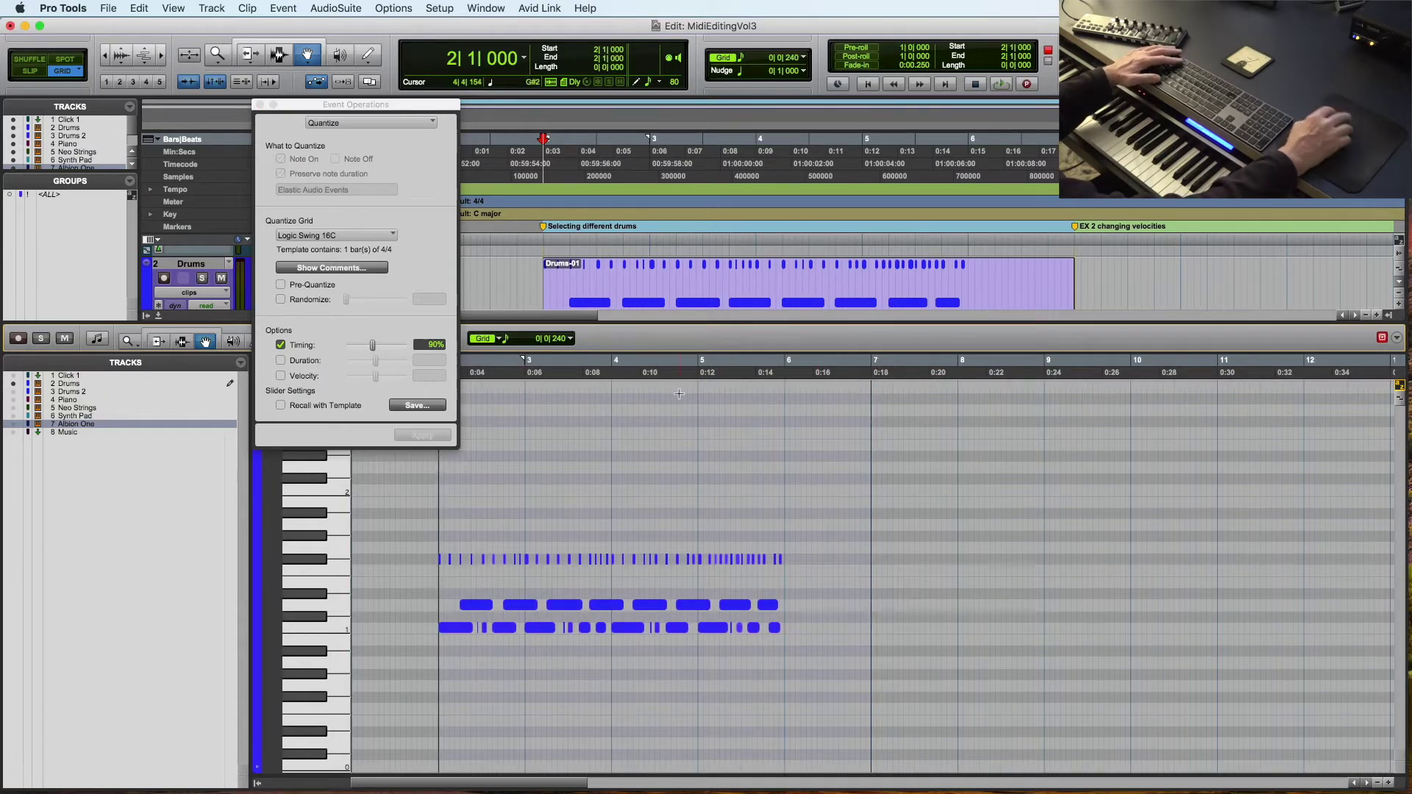
pyautogui.click(260, 105)
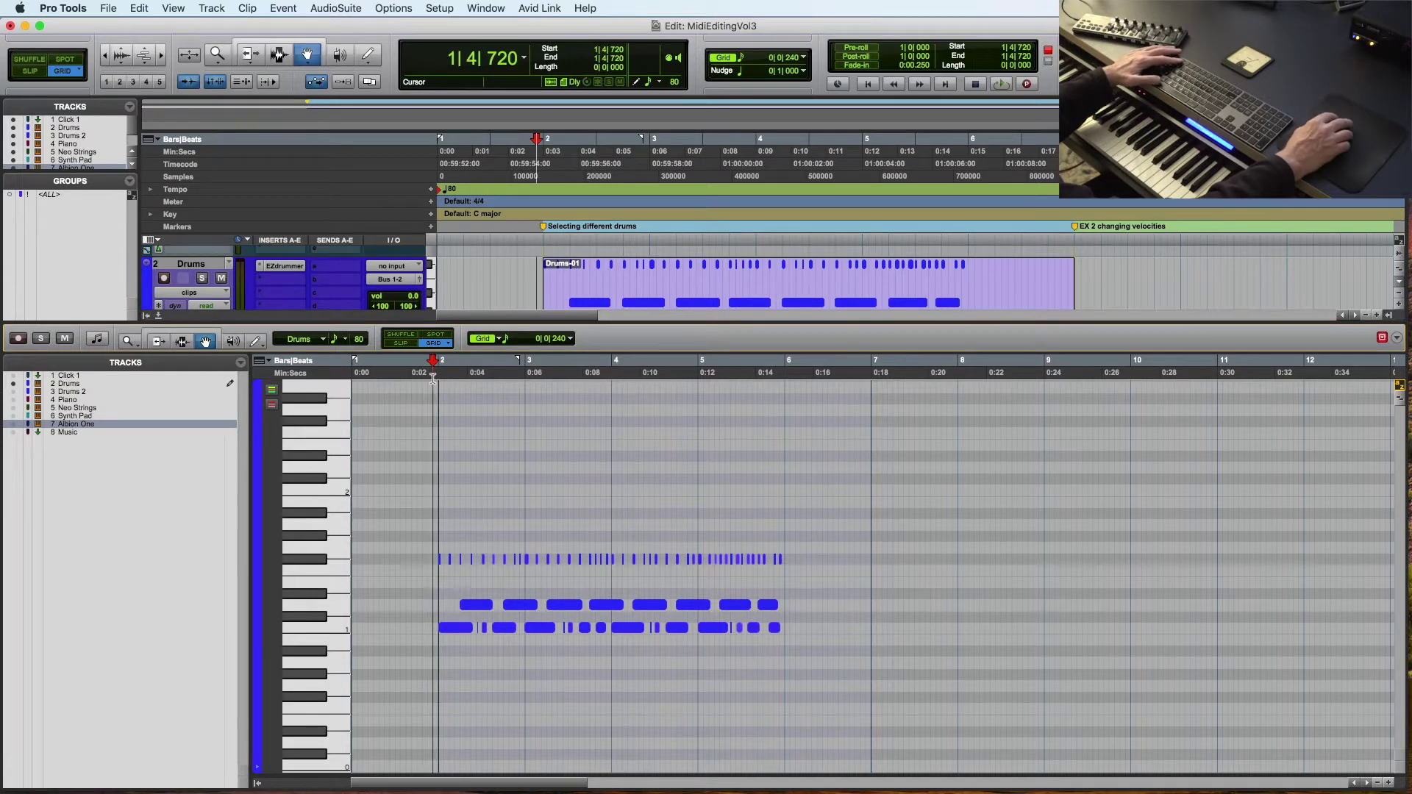
pyautogui.press('space')
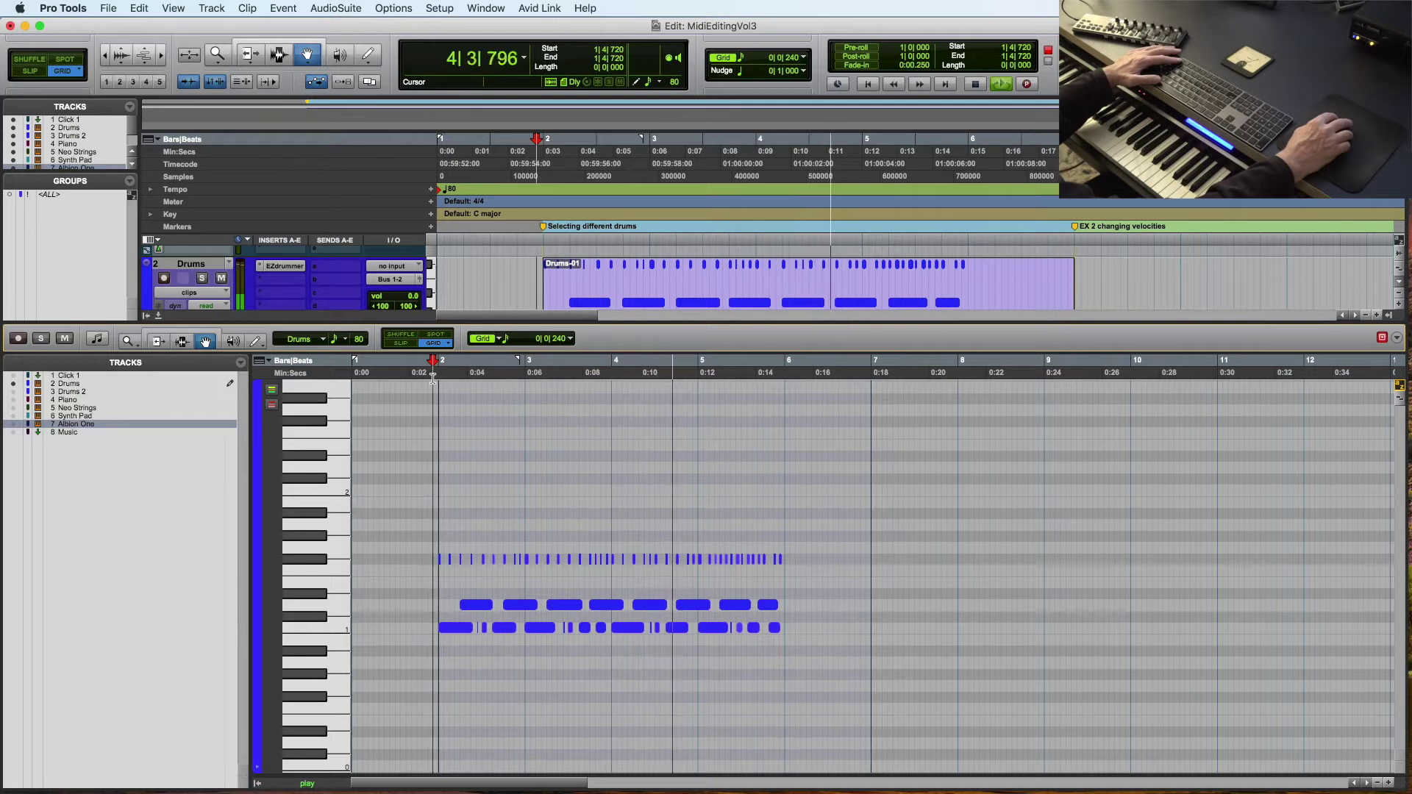
pyautogui.press('space')
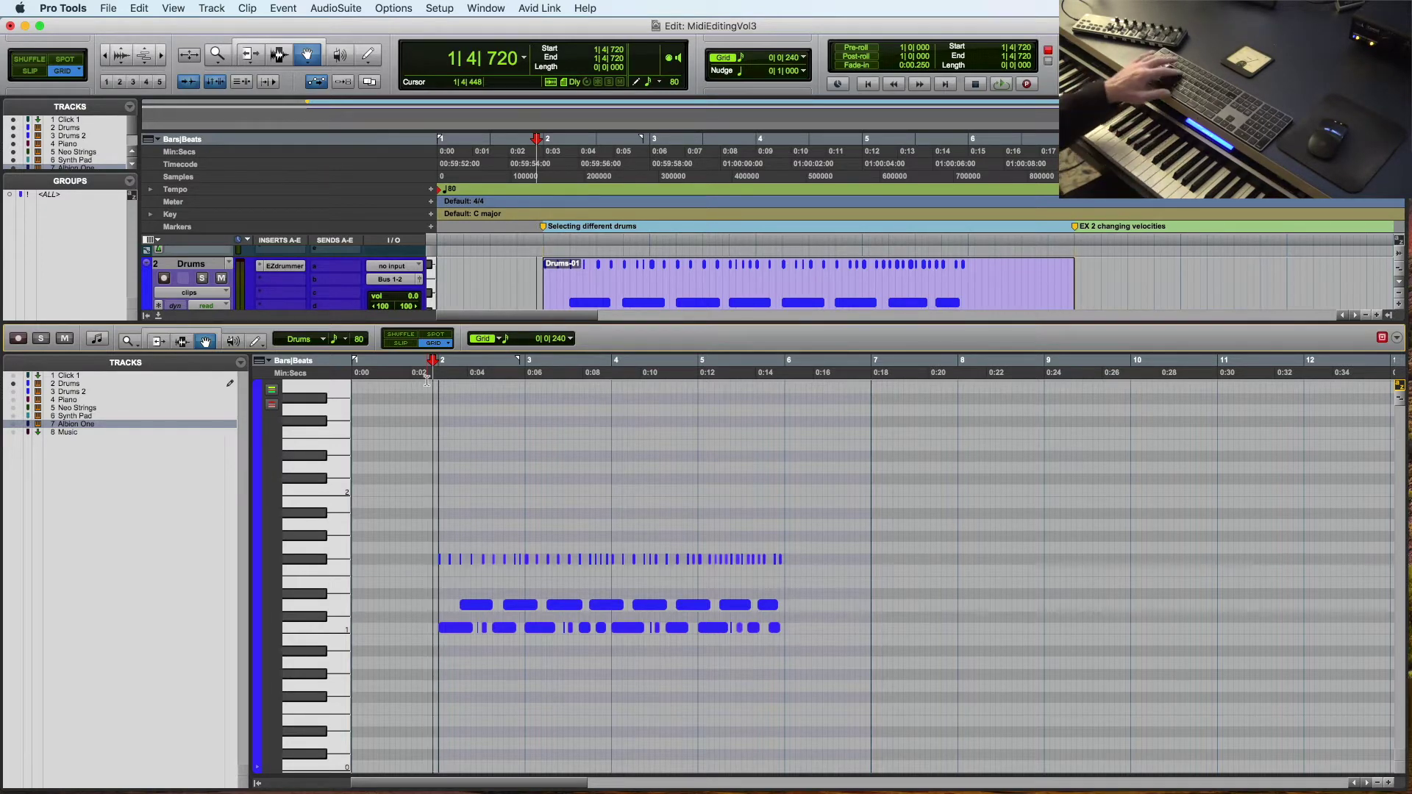
pyautogui.press('super+bracketright')
pyautogui.press('super+bracketright')
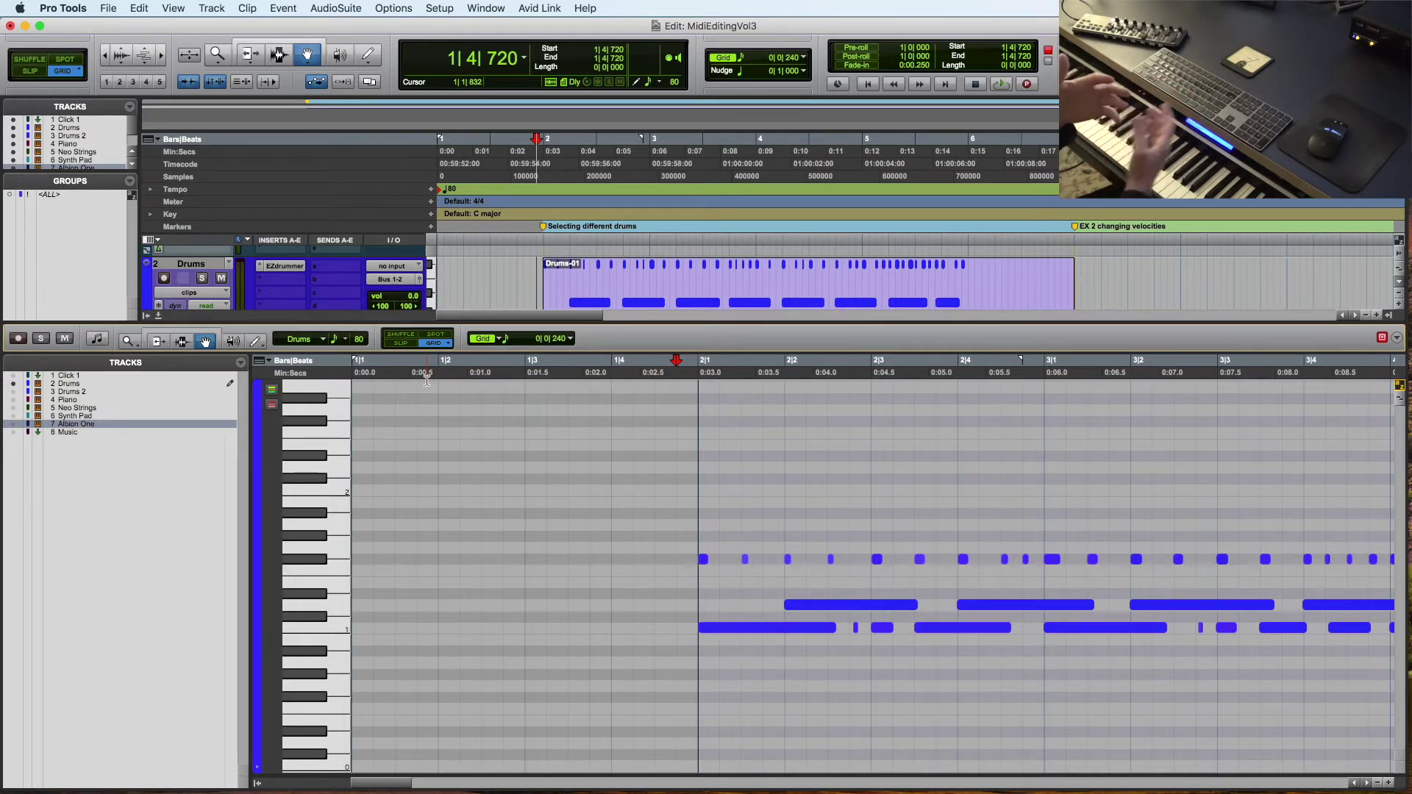
pyautogui.press('r')
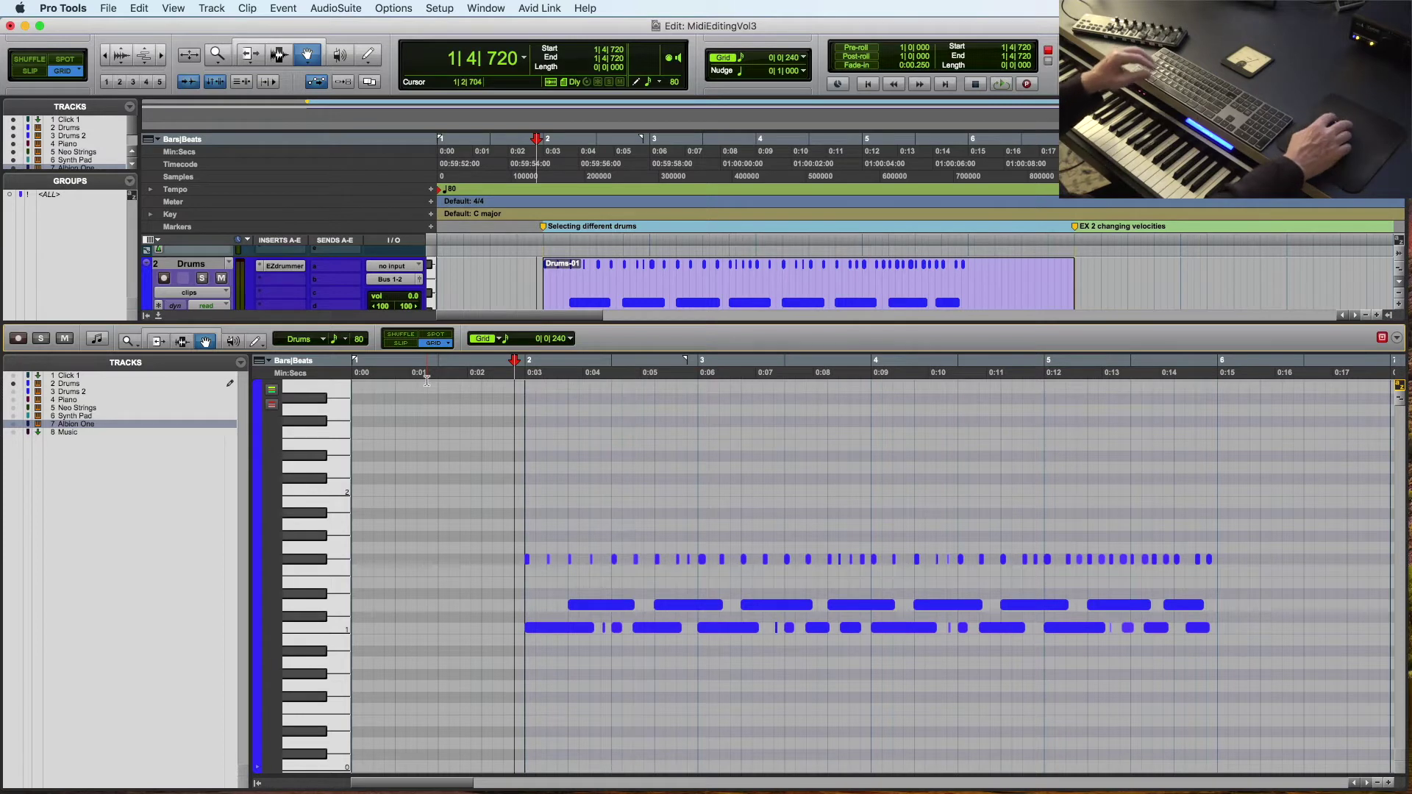
pyautogui.press('Left')
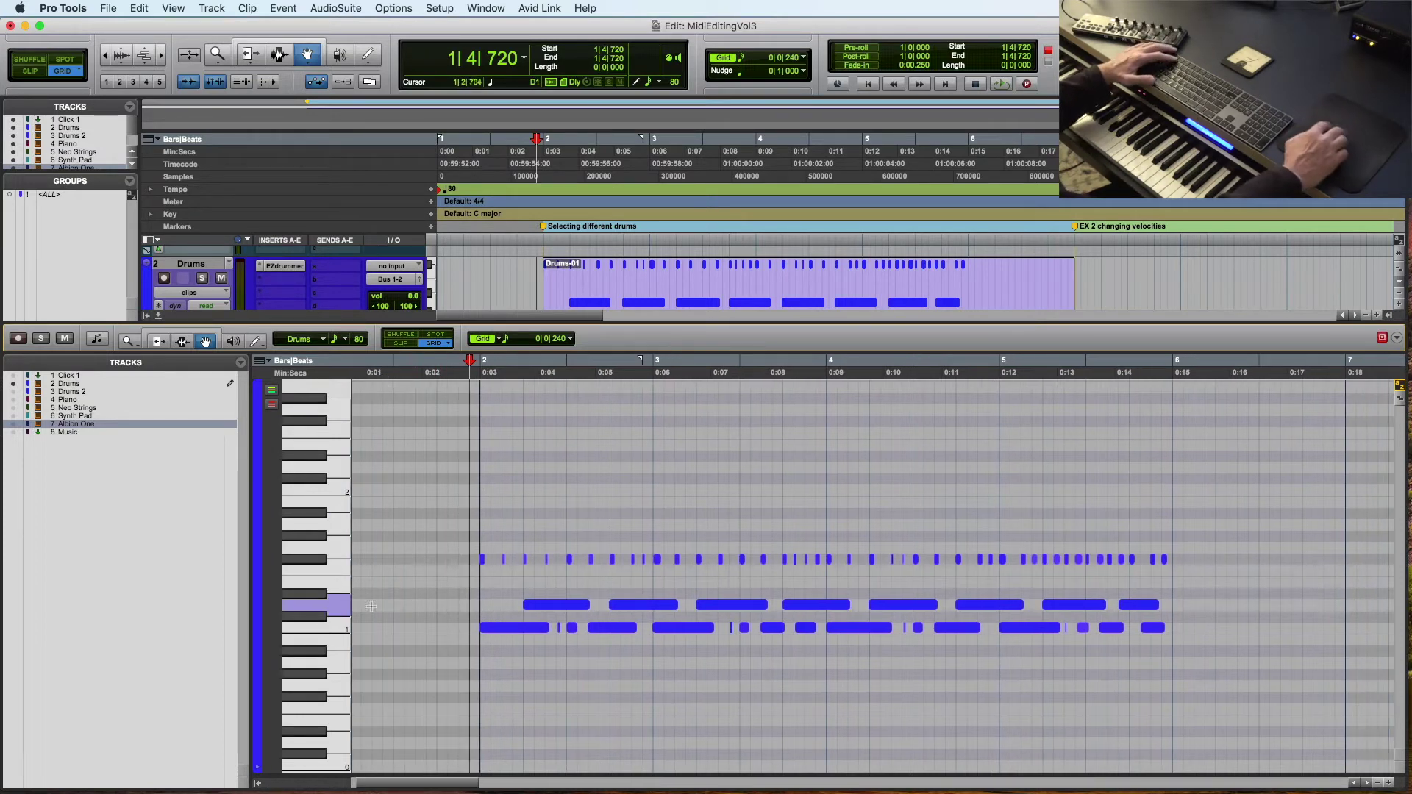
# Shift all eight middle-row notes later by 0|0|002 and inspect the result zoomed in.
pyautogui.click(311, 603)
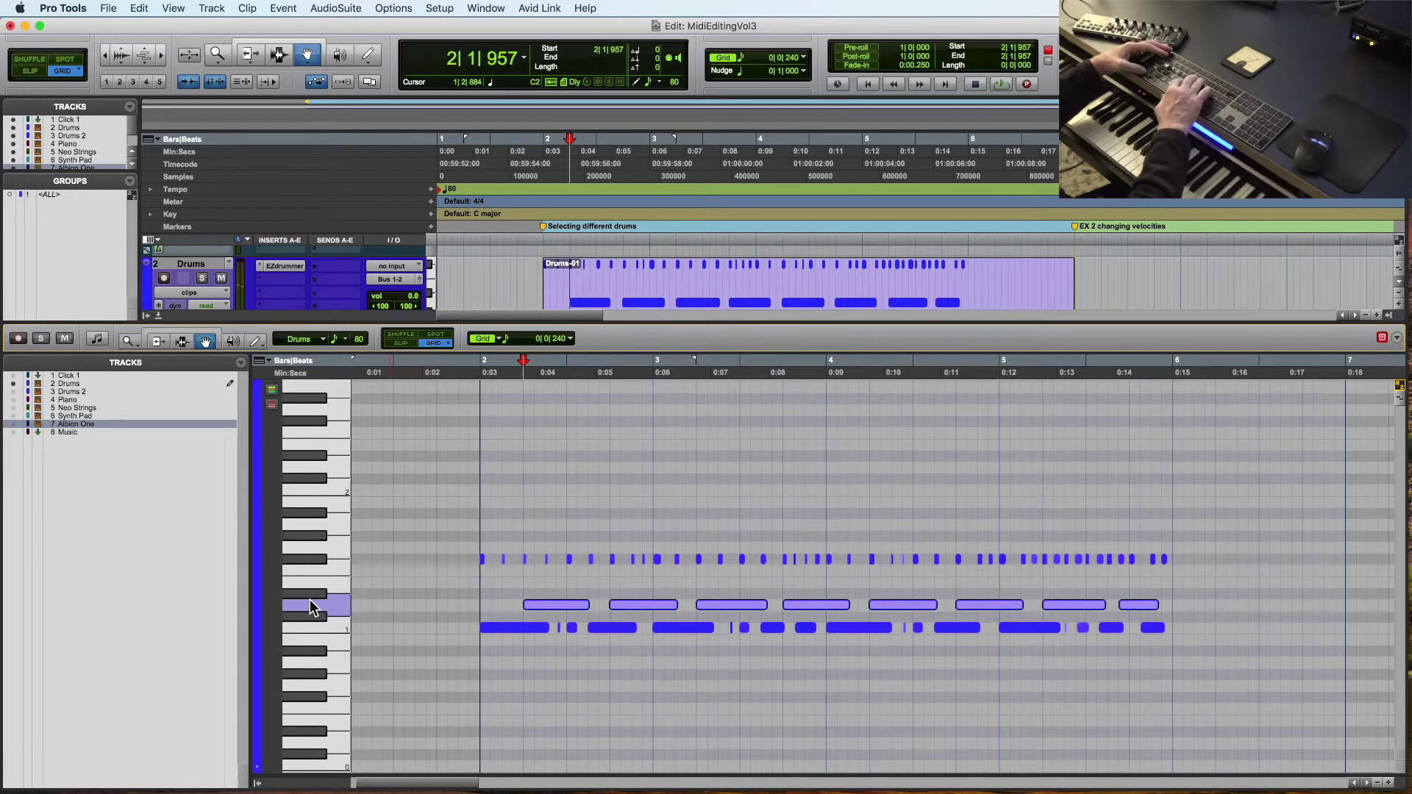
pyautogui.hotkey('alt', 'h')
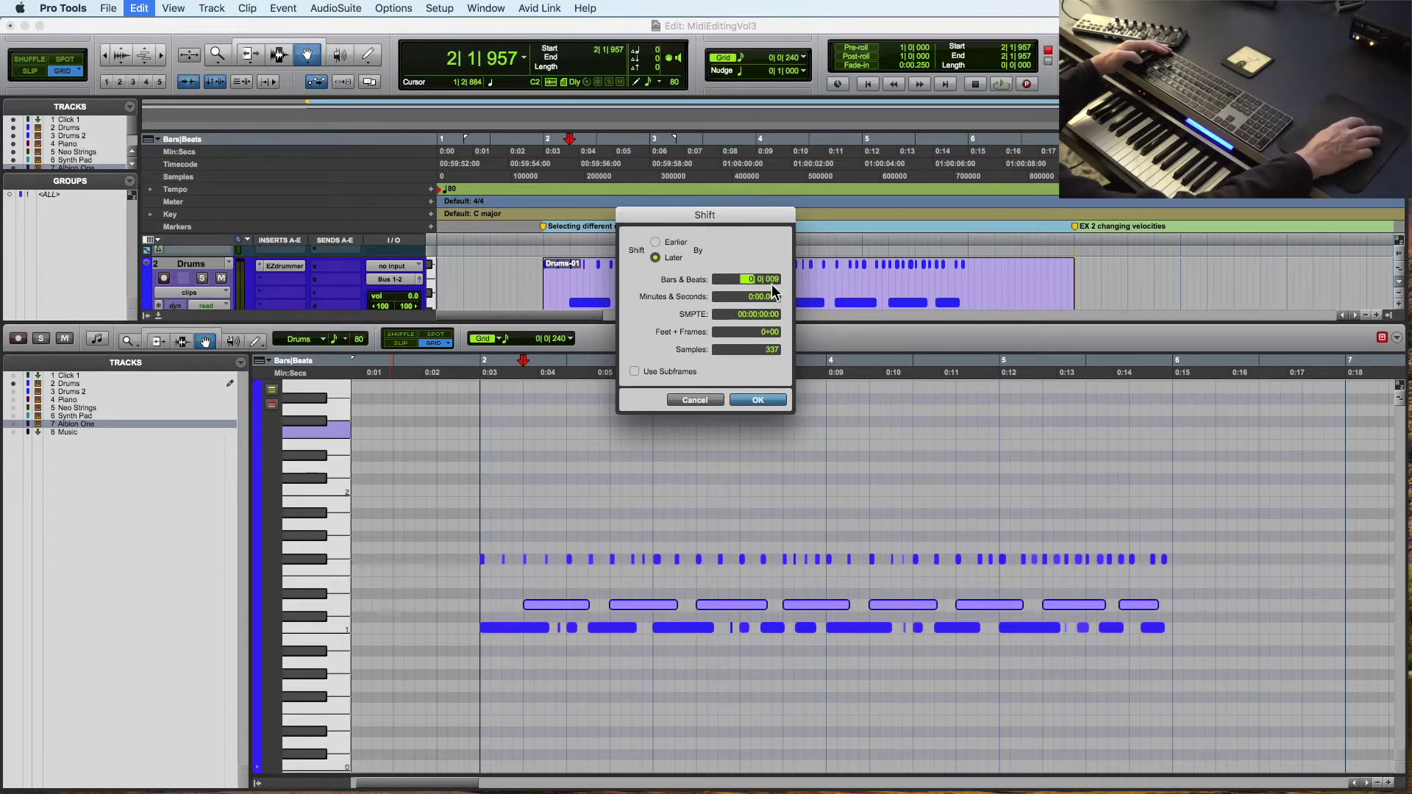
pyautogui.write('25')
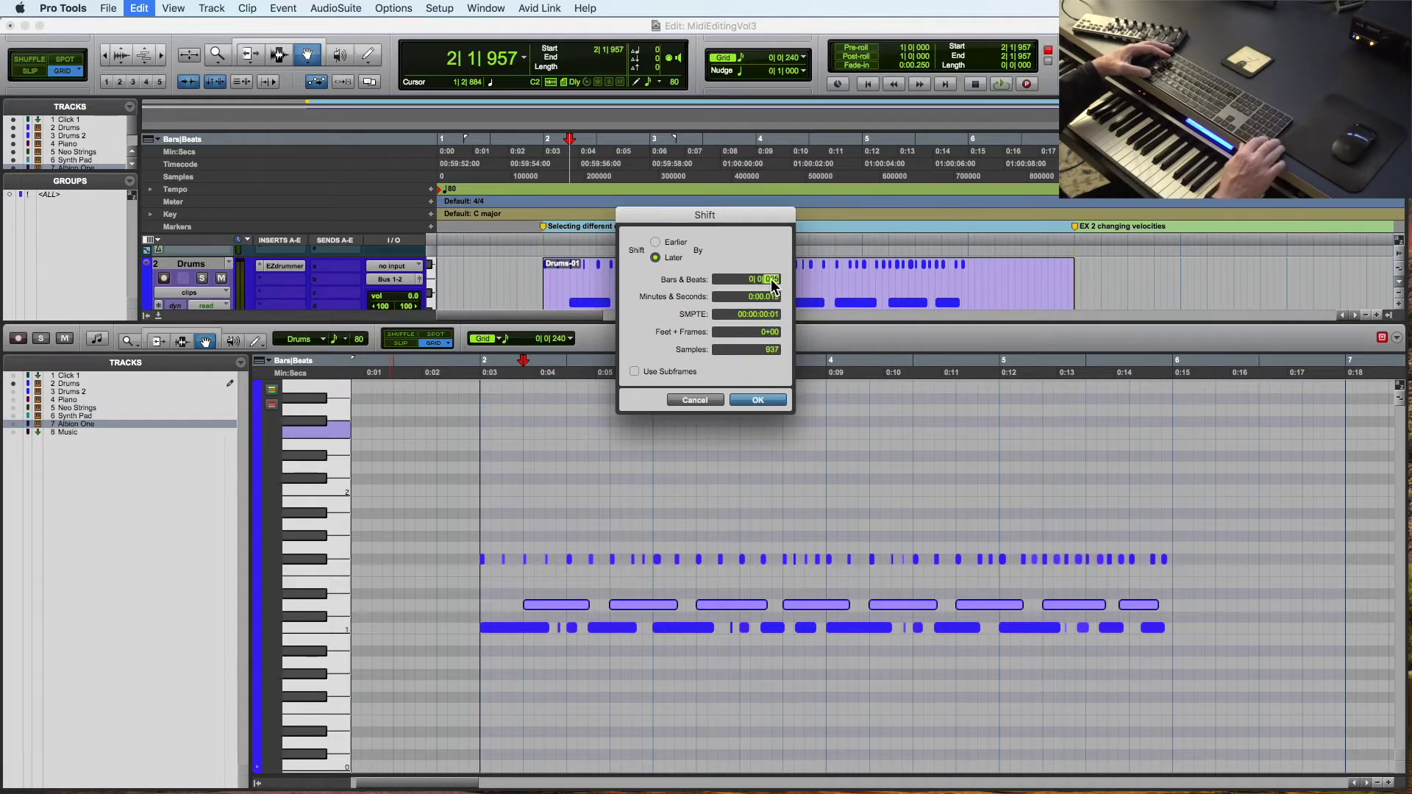
pyautogui.press('Return')
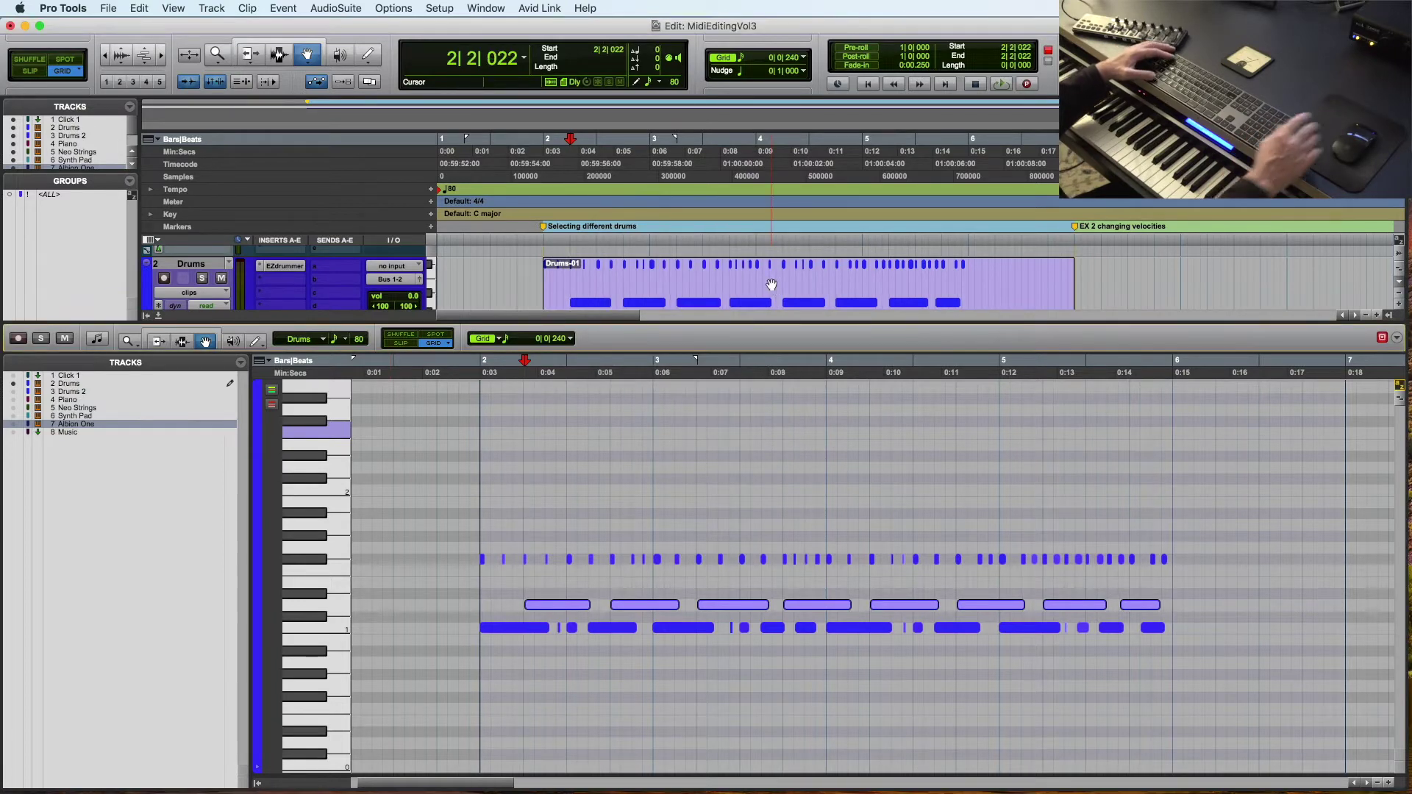
pyautogui.press('super+bracketright')
pyautogui.press('super+bracketright')
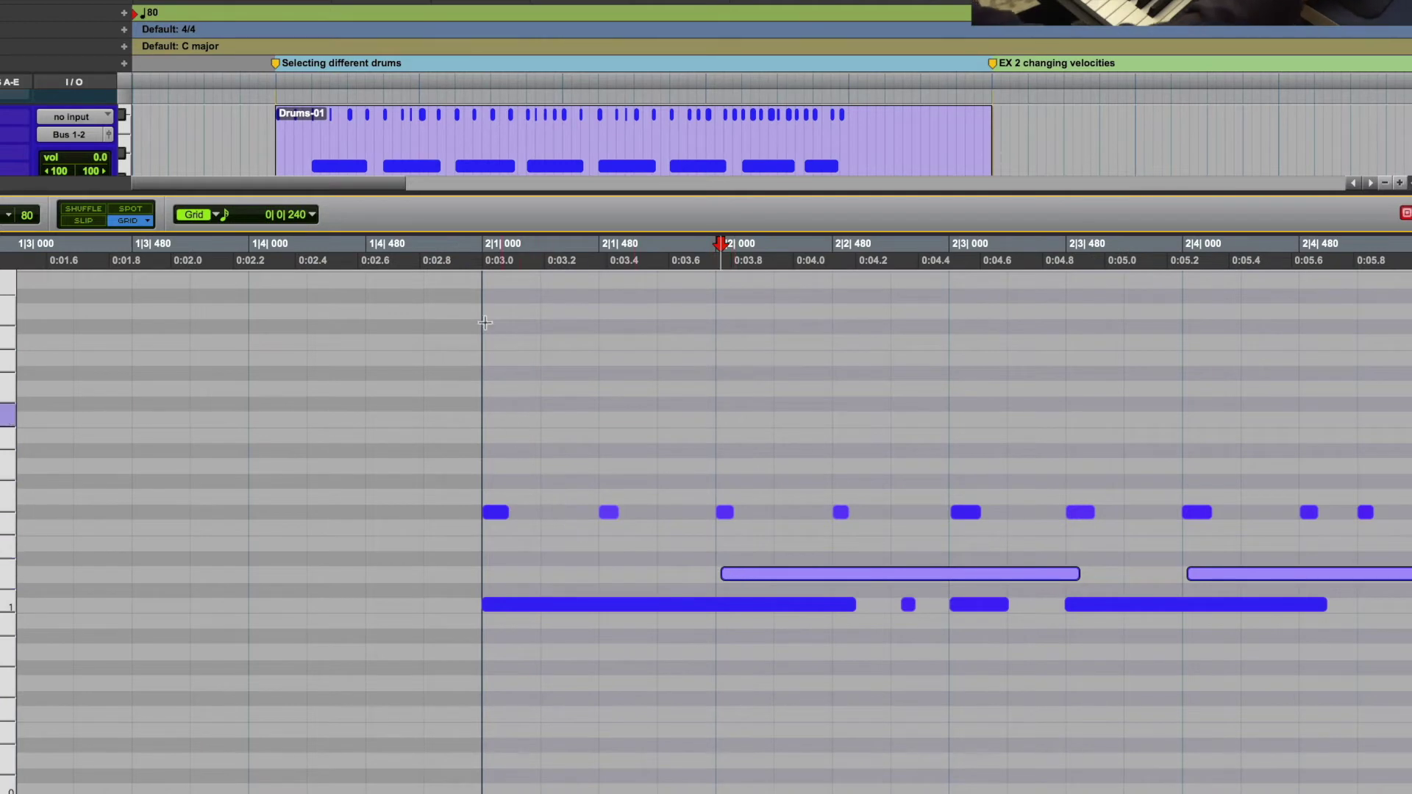
pyautogui.click(453, 269)
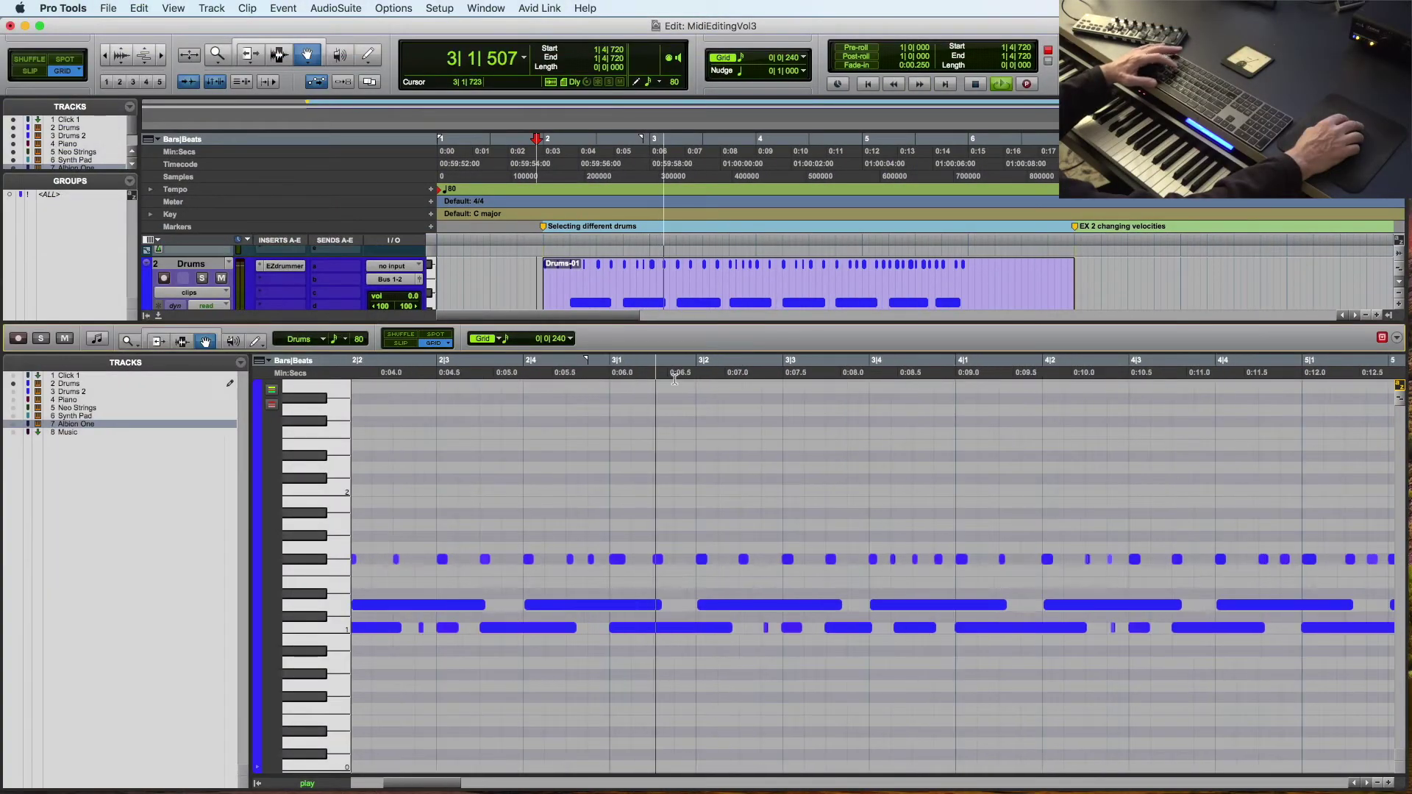
pyautogui.press('super+bracketleft')
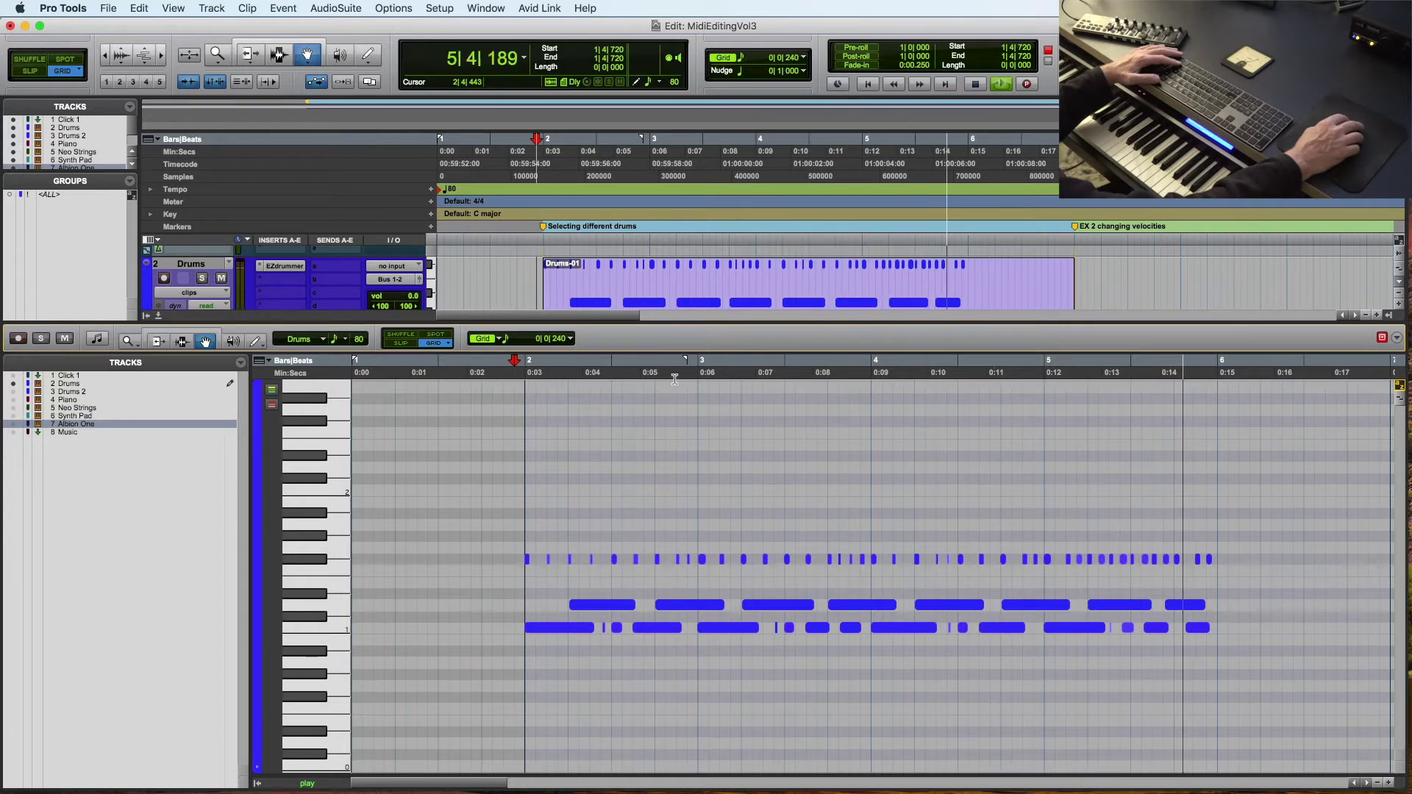
pyautogui.press('space')
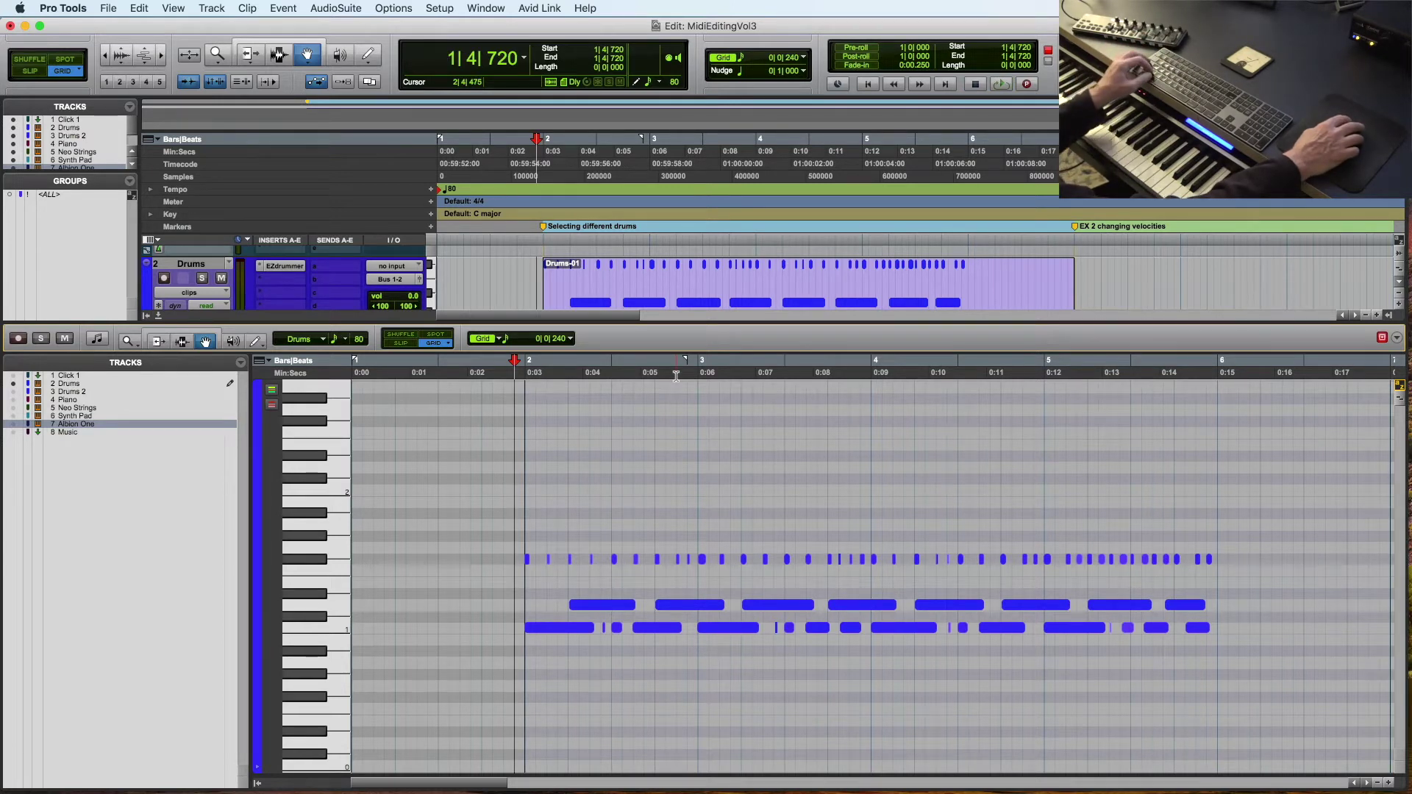
# Shift the alternating middle-row notes later by 0|0|025 and play back from bar 2.
pyautogui.click(555, 577)
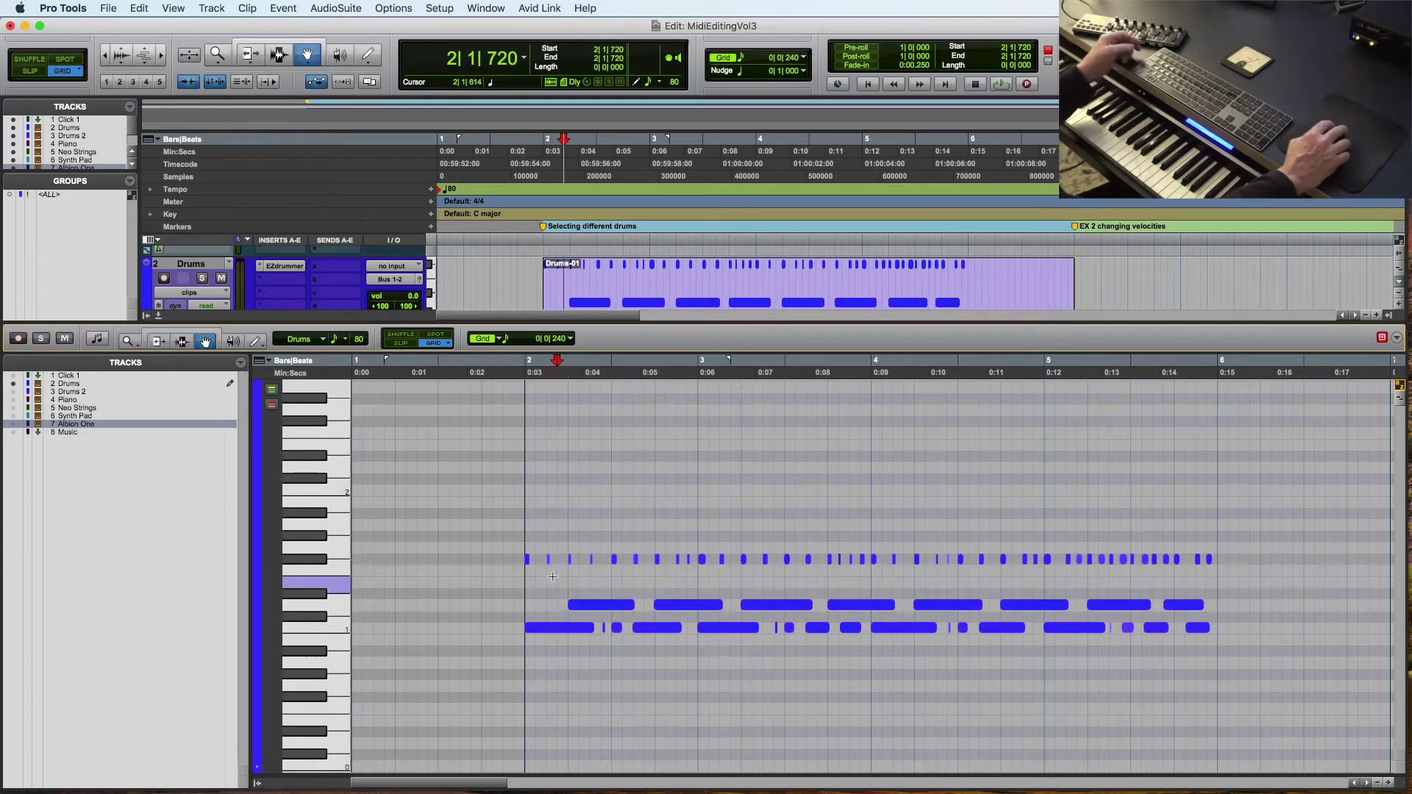
pyautogui.click(594, 606)
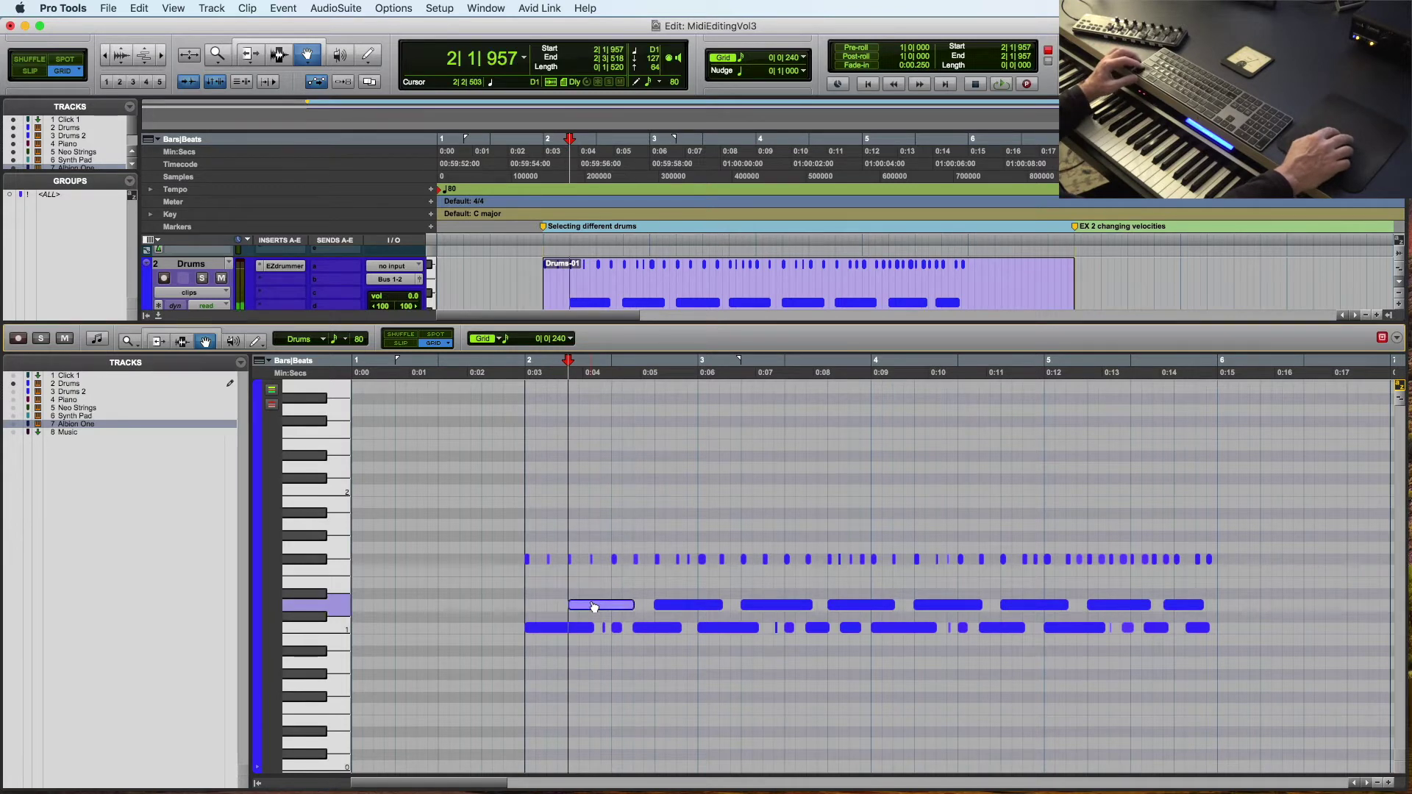
pyautogui.keyDown('shift'); pyautogui.click(755, 604); pyautogui.keyUp('shift')
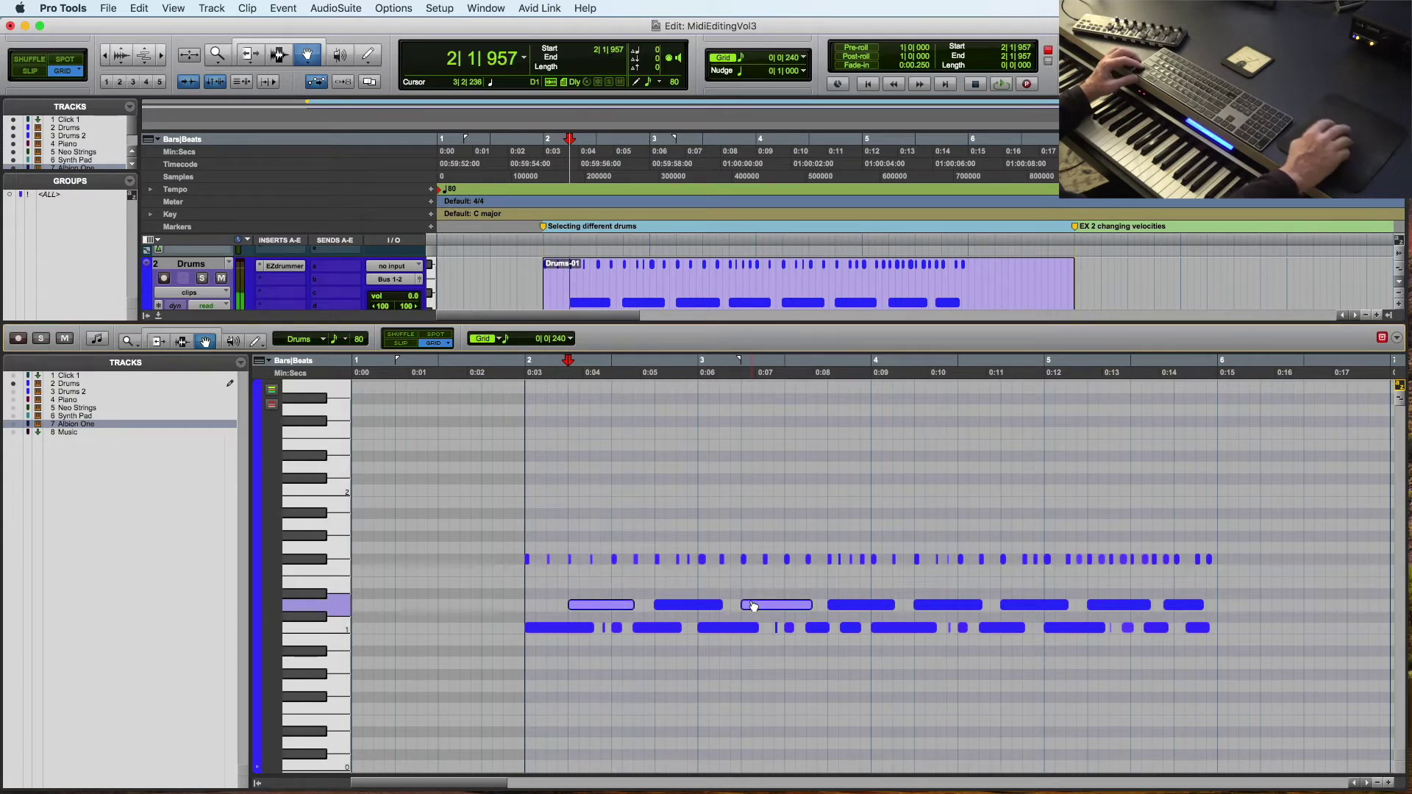
pyautogui.keyDown('shift'); pyautogui.click(938, 609); pyautogui.keyUp('shift')
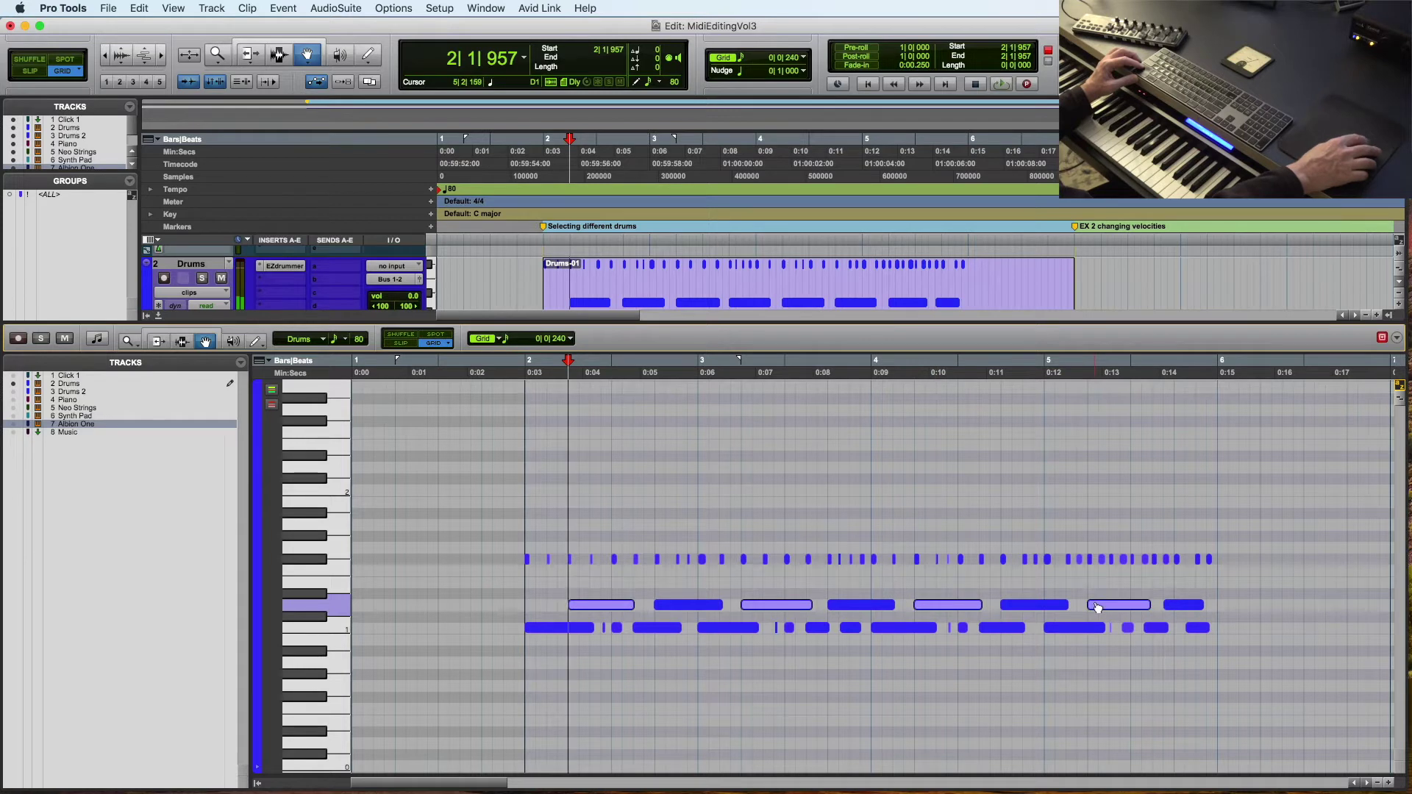
pyautogui.hotkey('alt', 'h')
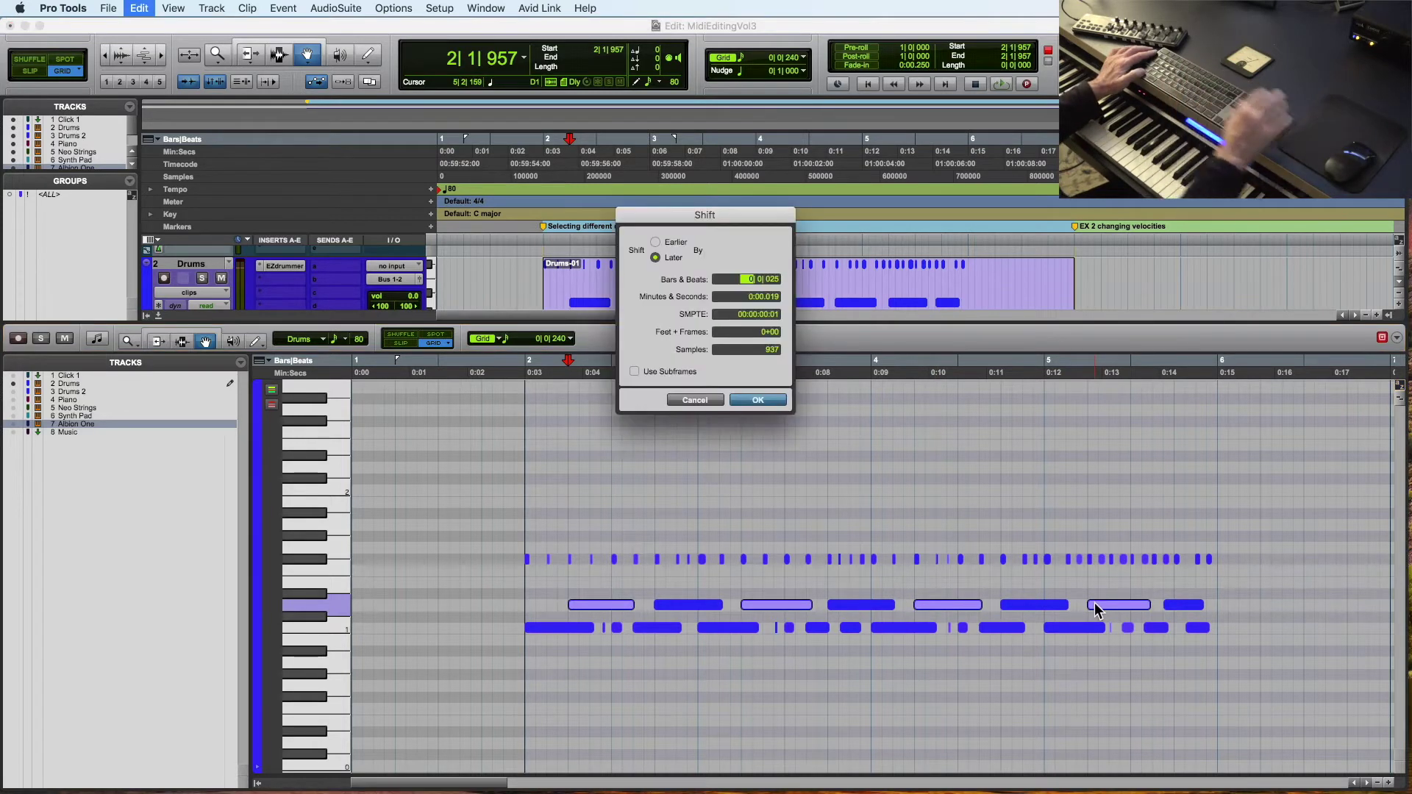
pyautogui.press('Return')
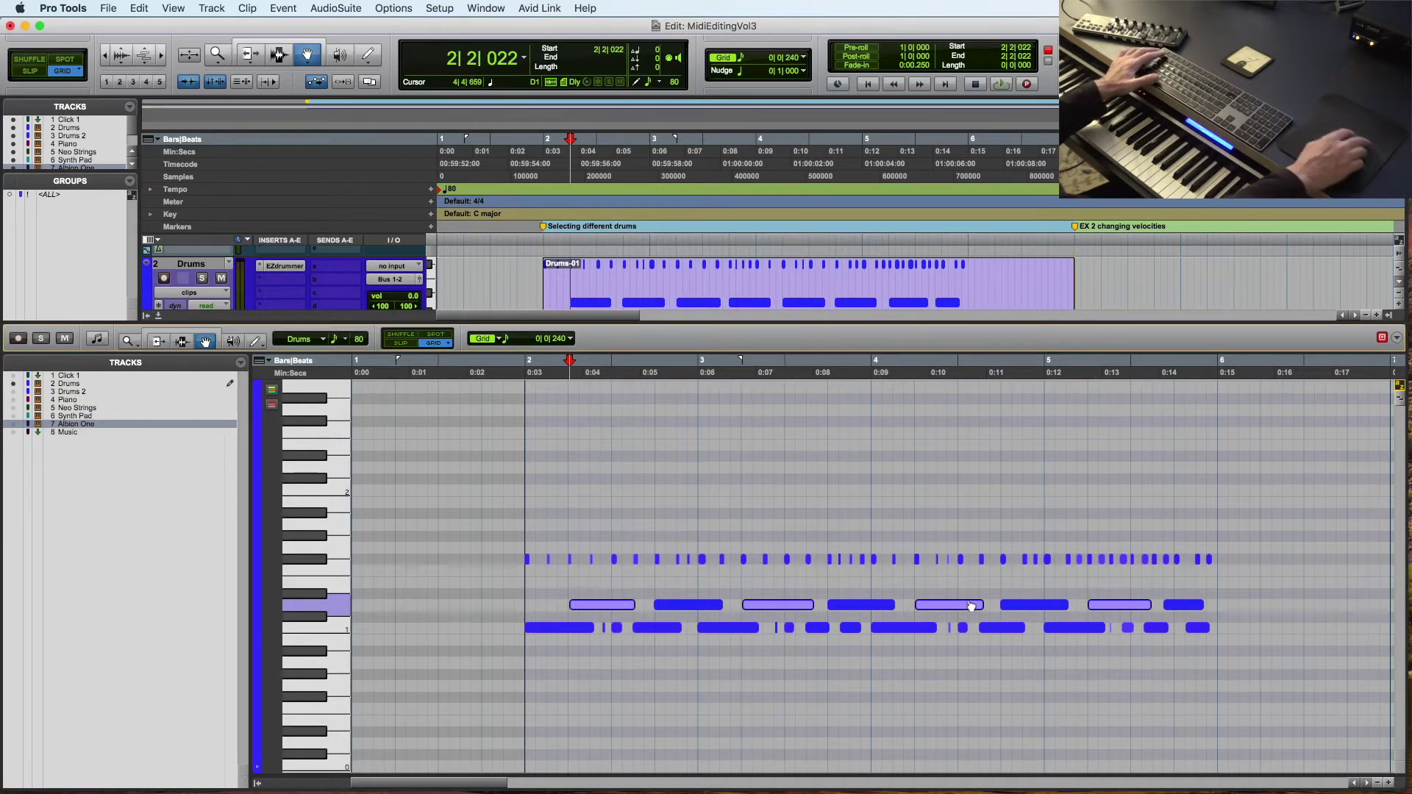
pyautogui.click(525, 377)
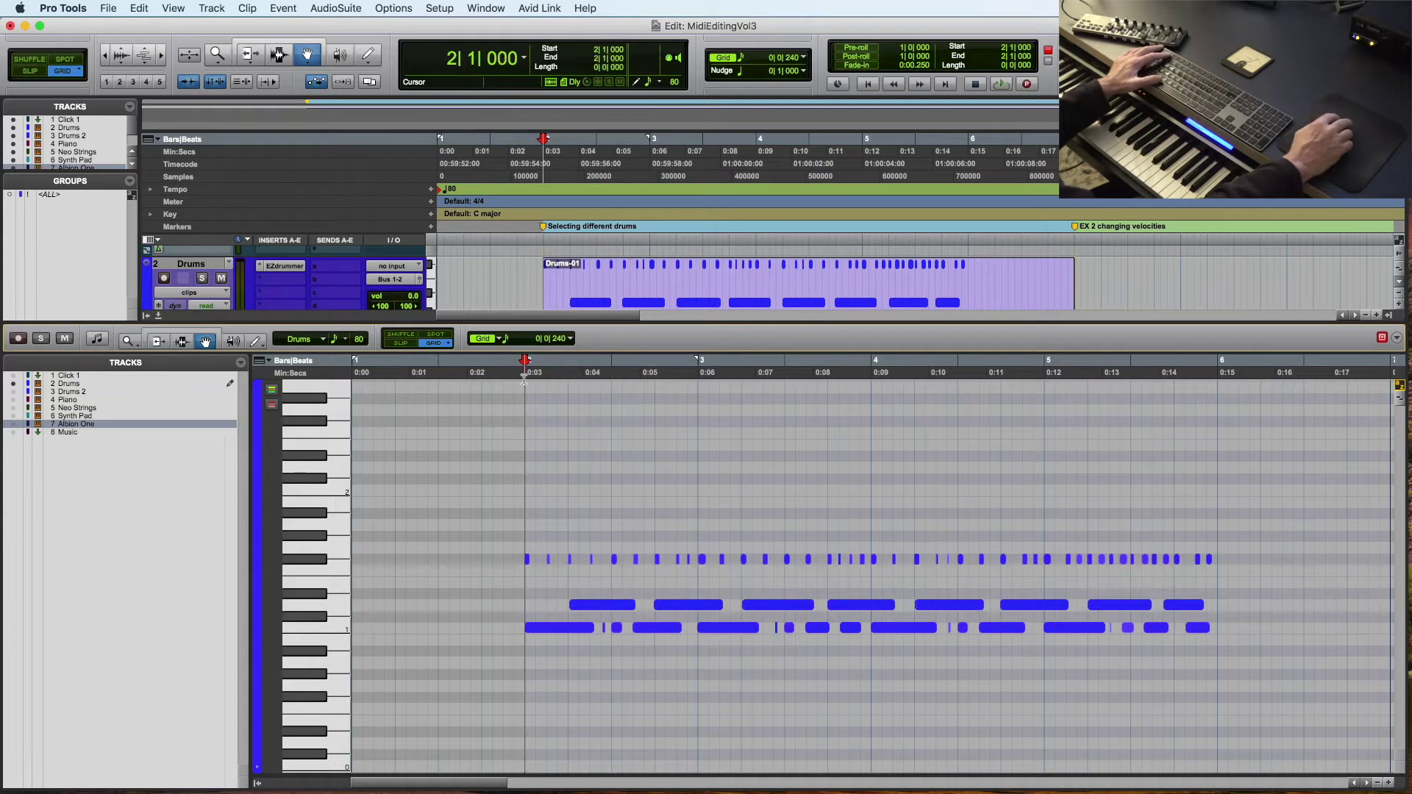
pyautogui.press('space')
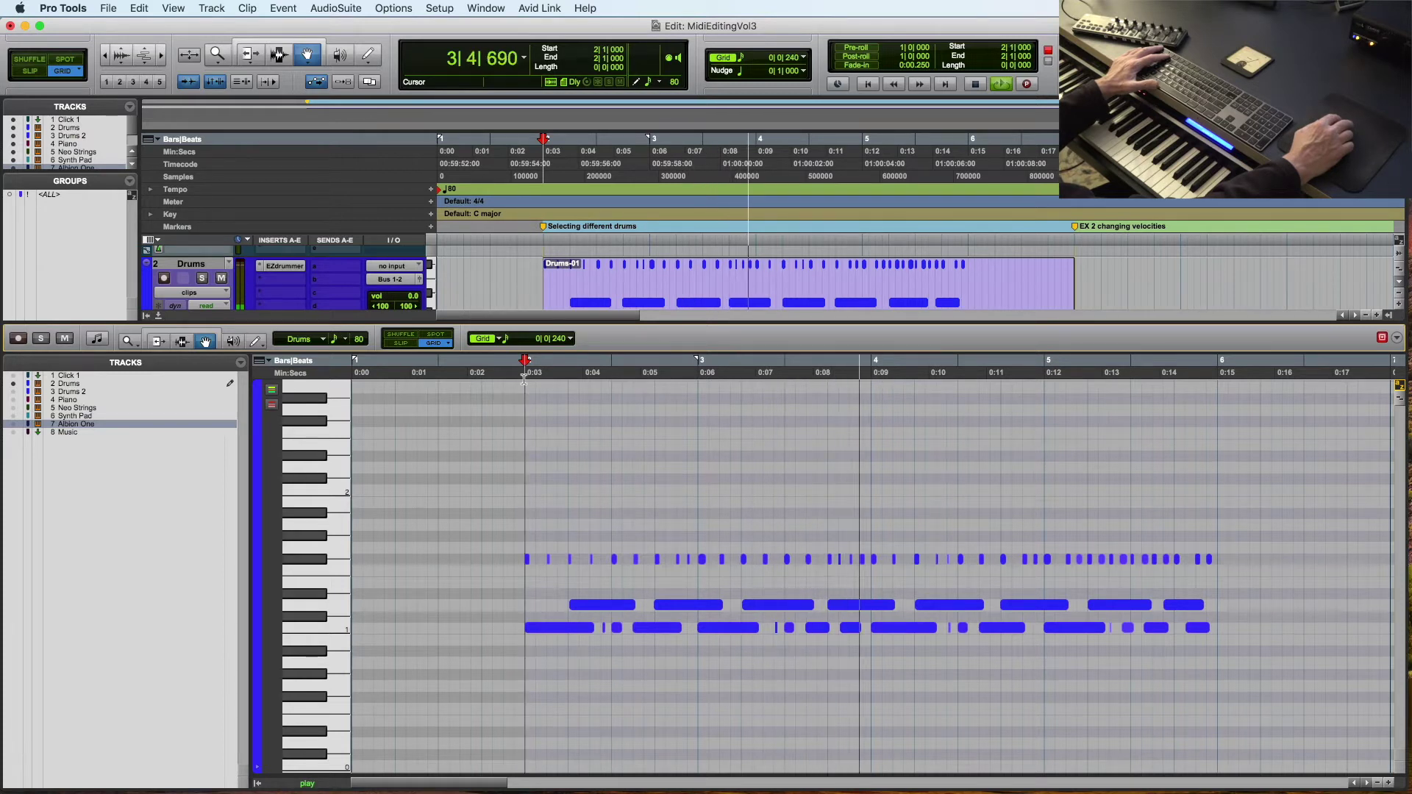
pyautogui.press('space')
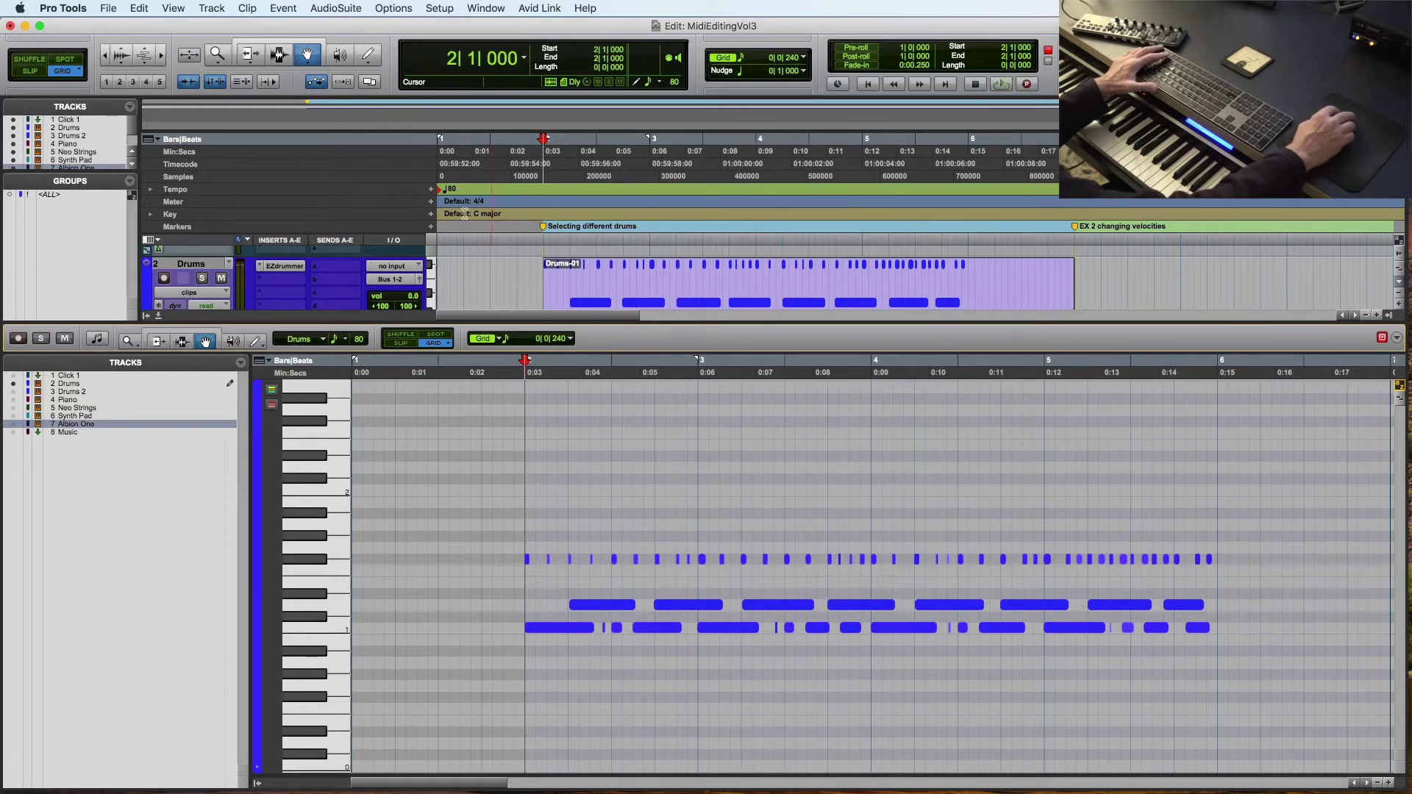
# Insert a 96 BPM tempo change at 2|1|000 and play the part at the new tempo.
pyautogui.click(432, 189)
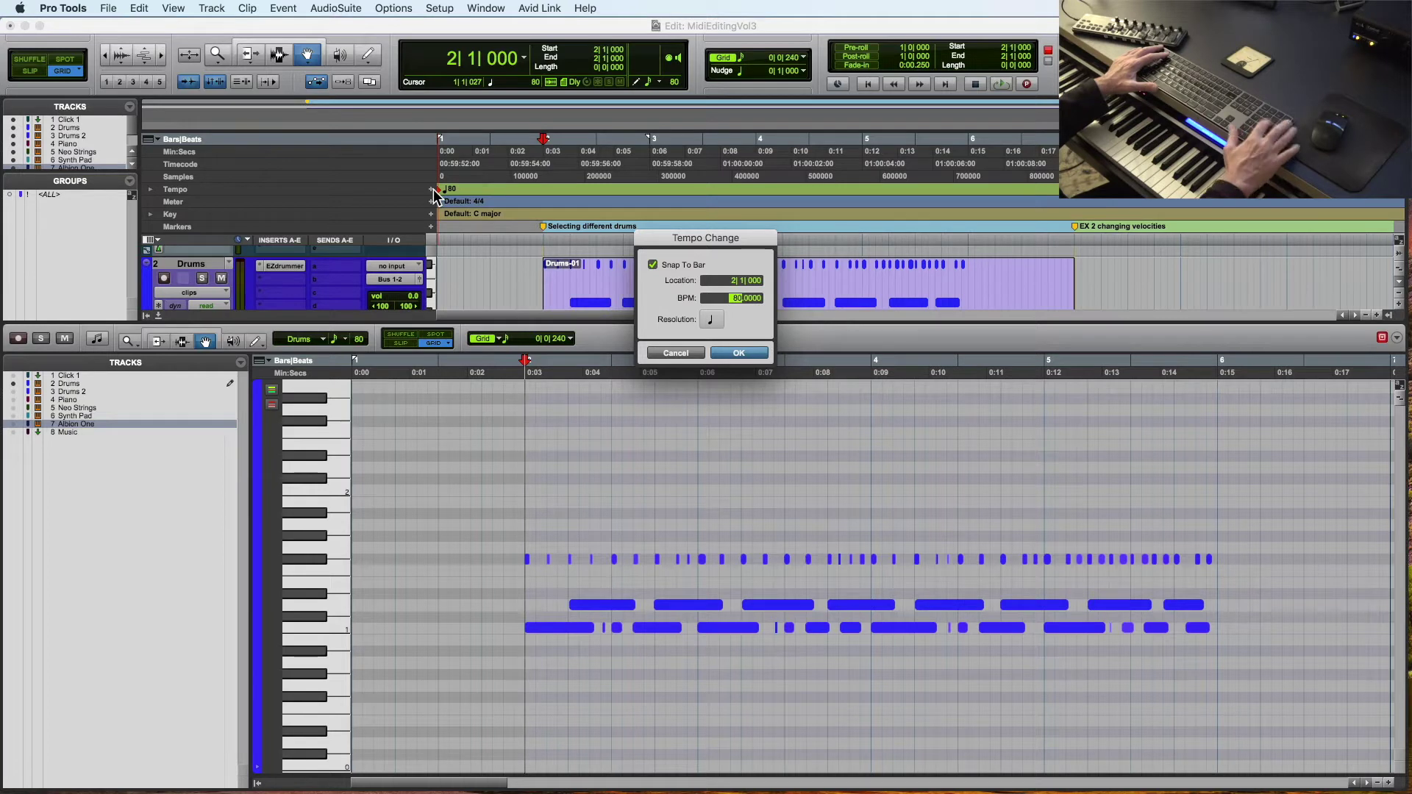
pyautogui.write('96')
pyautogui.press('Return')
pyautogui.press('space')
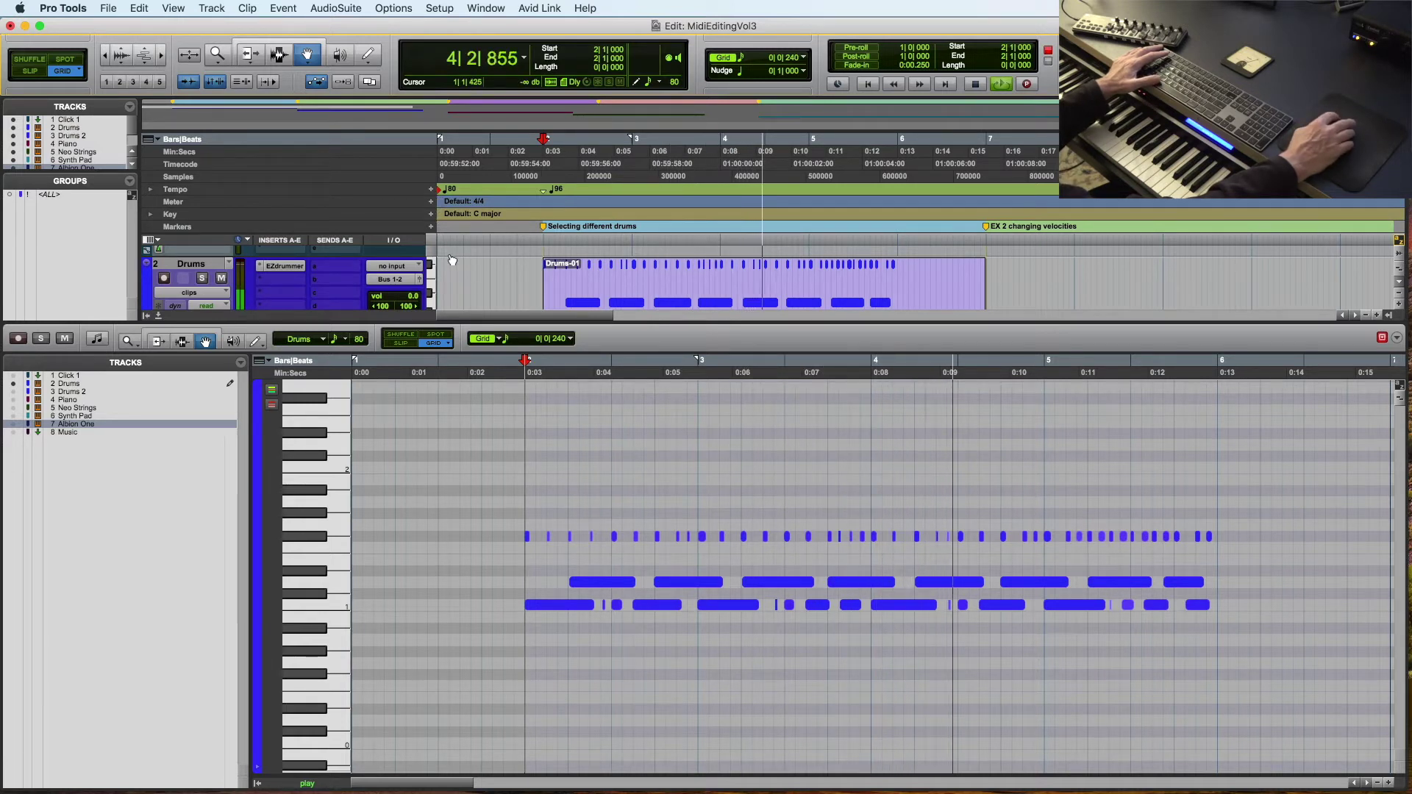
pyautogui.hscroll(2, 452, 260)
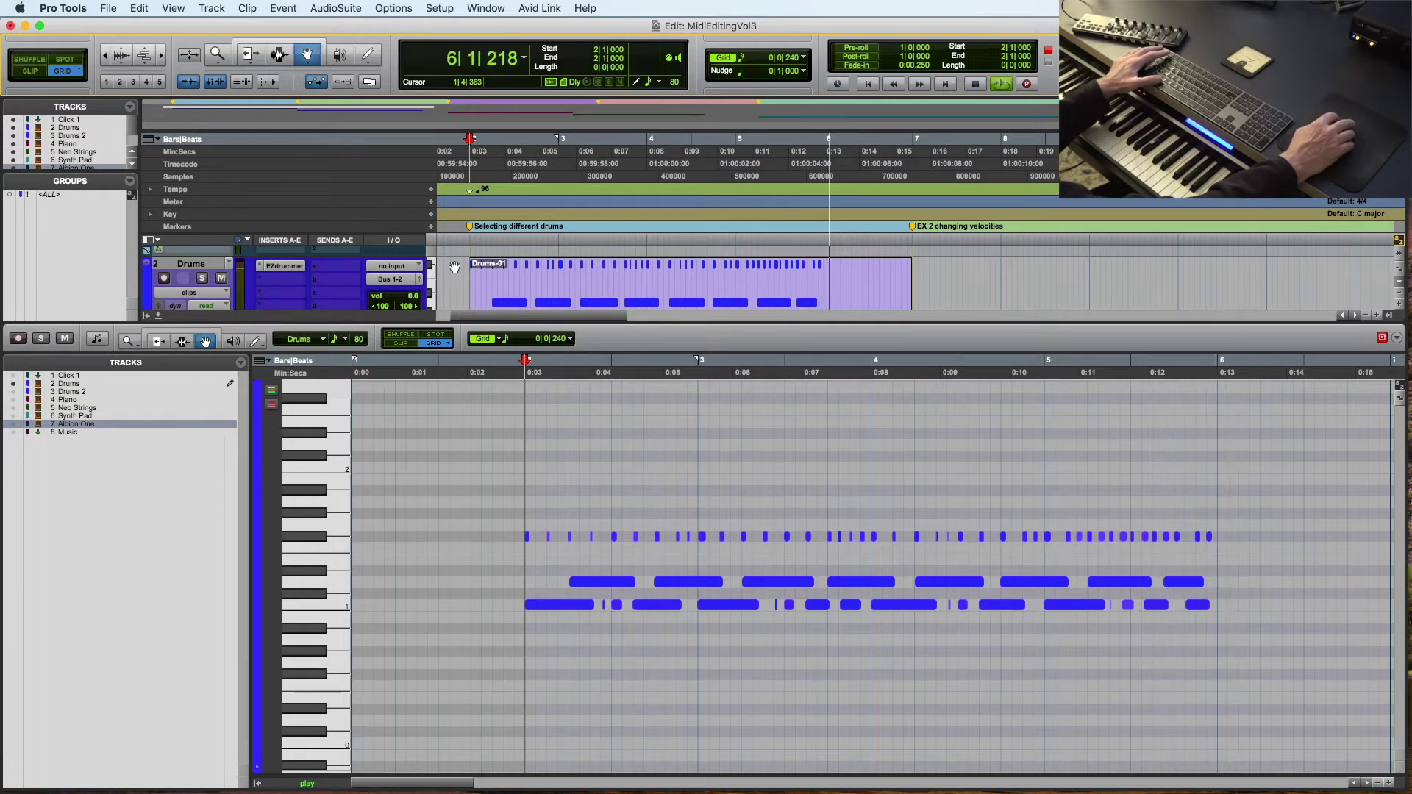
pyautogui.press('space')
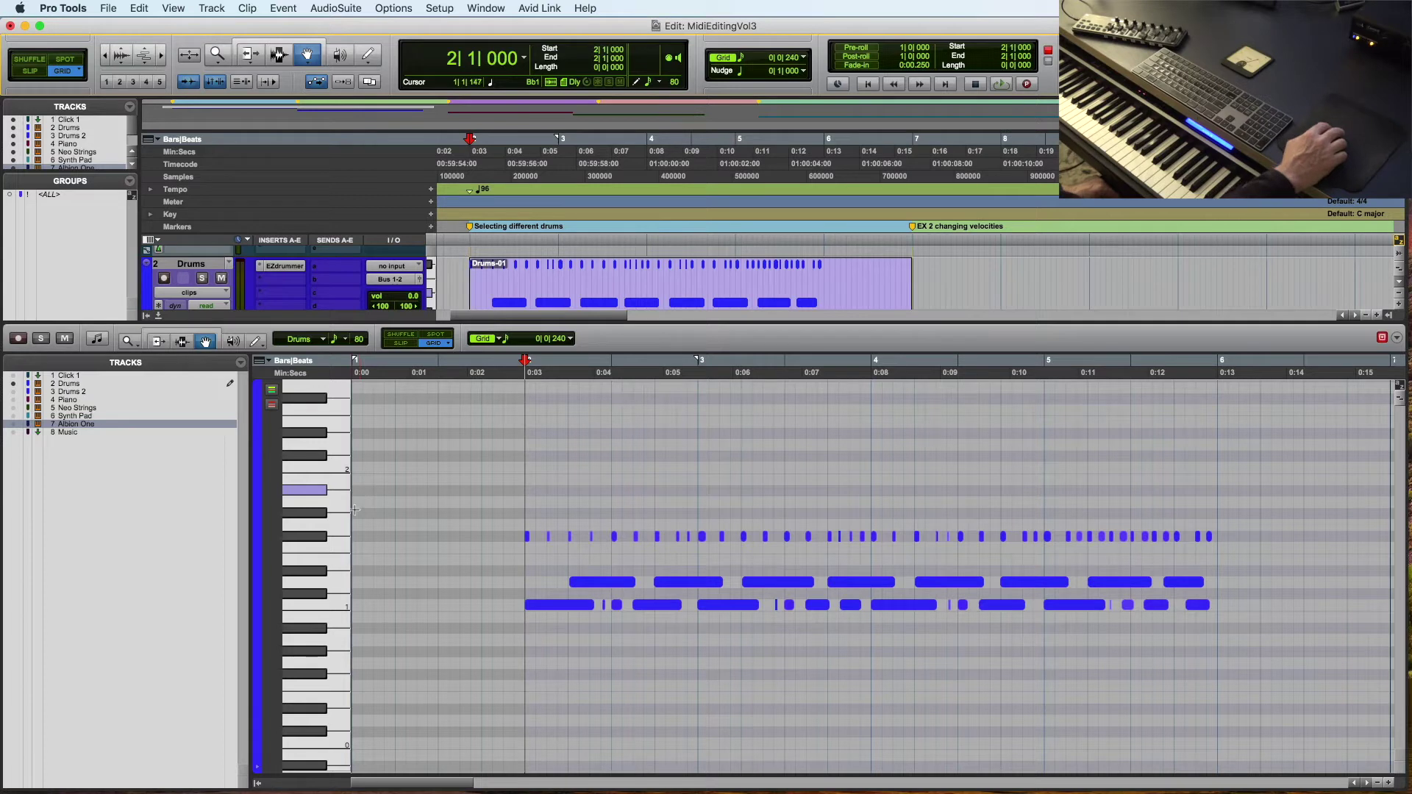
# Show the velocity lane, resize it and the note pane, and select all F#1 notes.
pyautogui.click(258, 772)
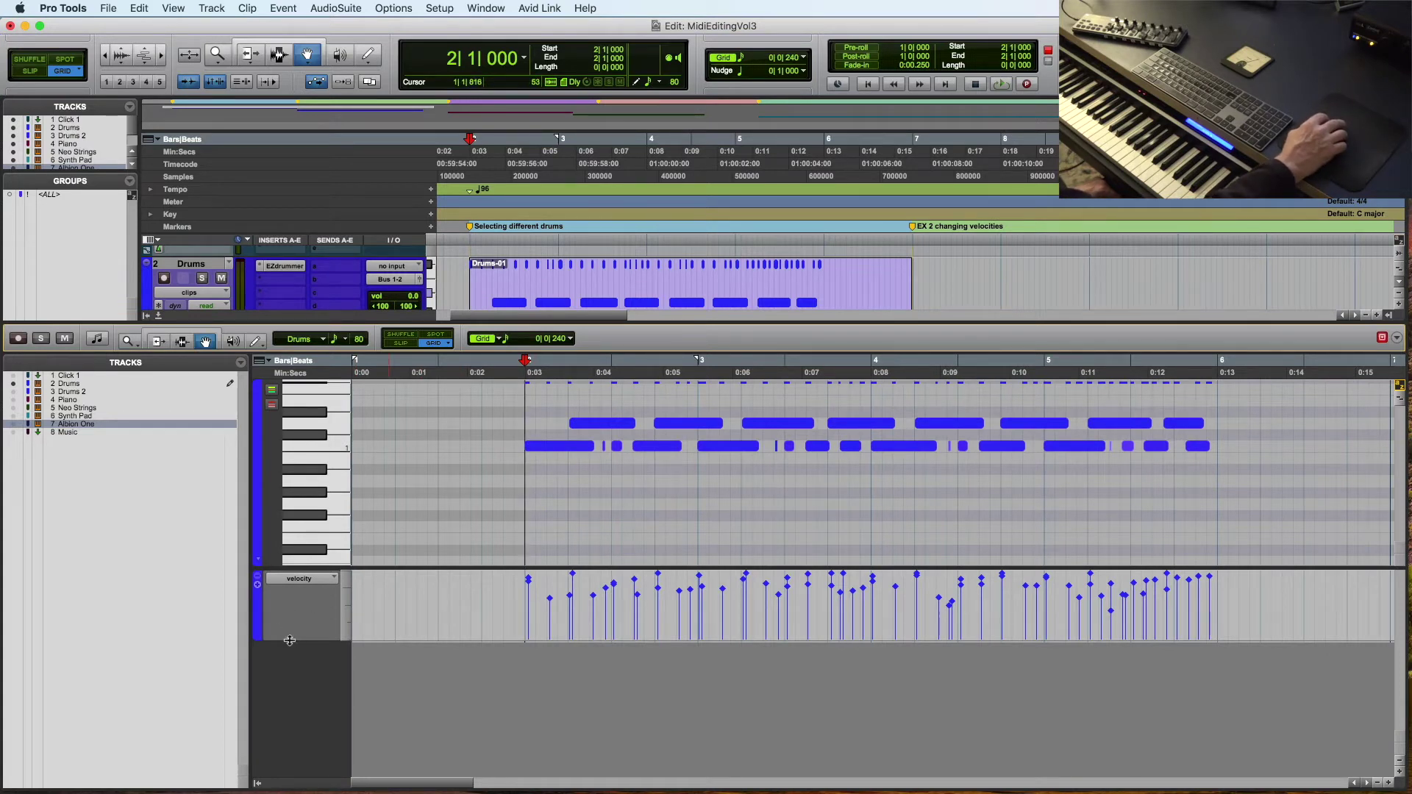
pyautogui.moveTo(289, 640); pyautogui.dragTo(293, 761)
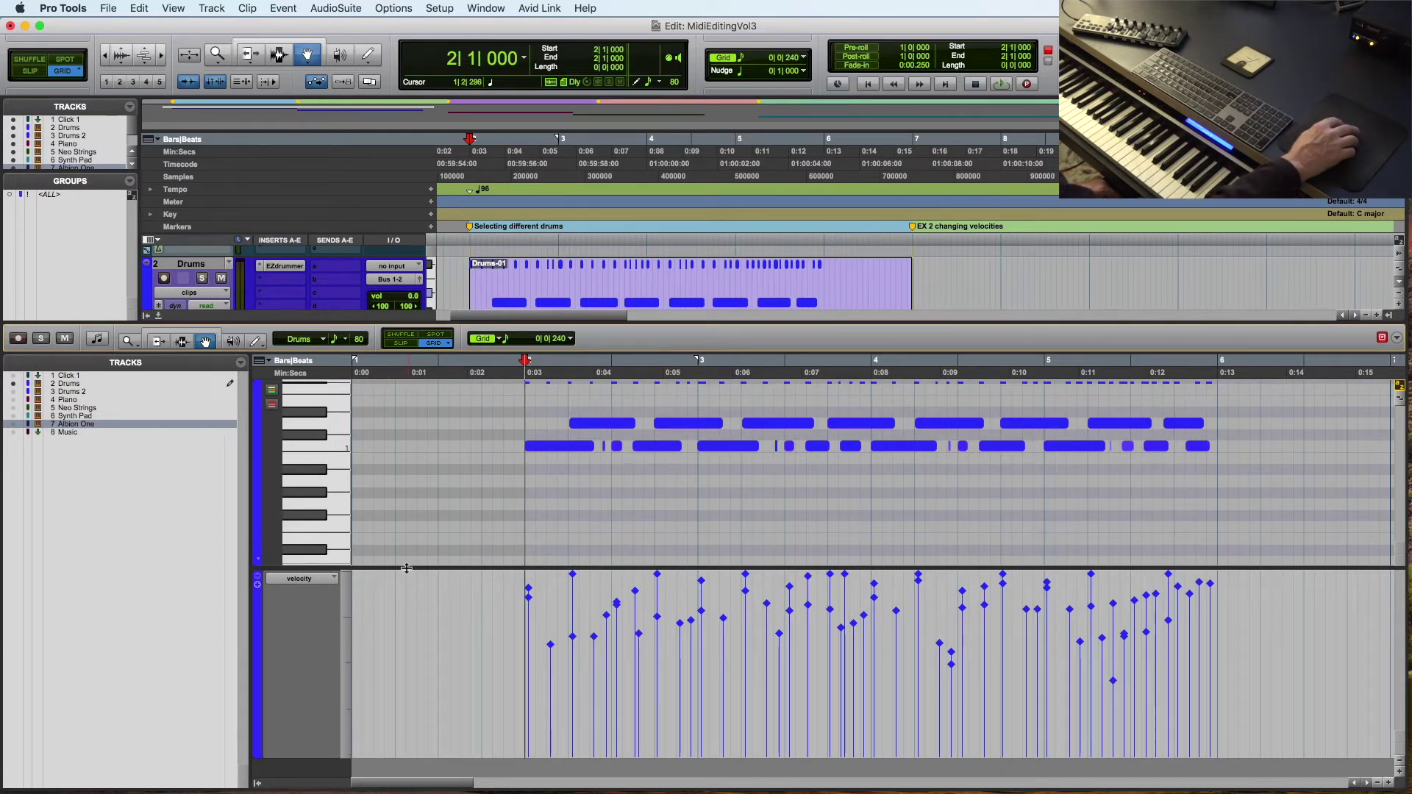
pyautogui.moveTo(406, 568); pyautogui.dragTo(405, 638)
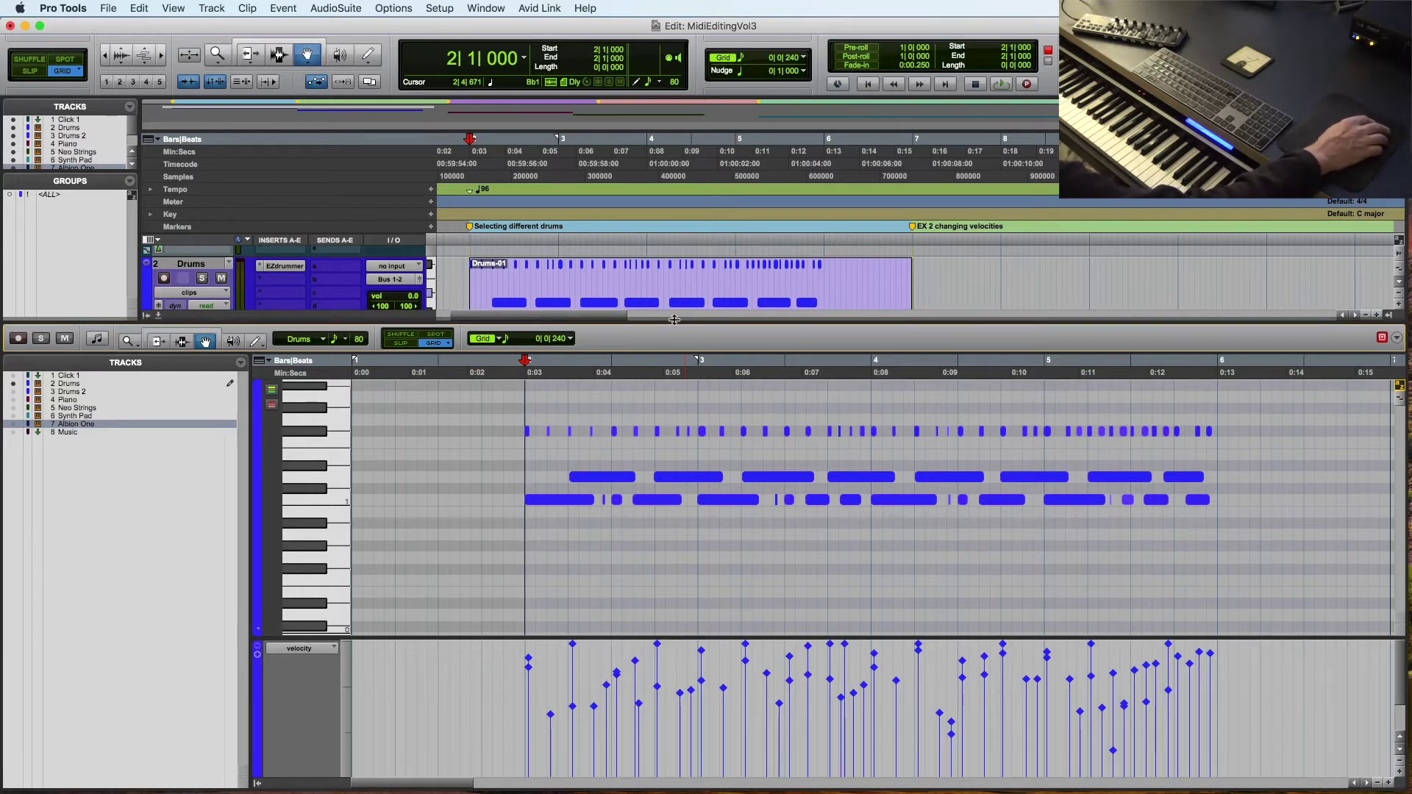
pyautogui.moveTo(674, 320); pyautogui.dragTo(673, 322)
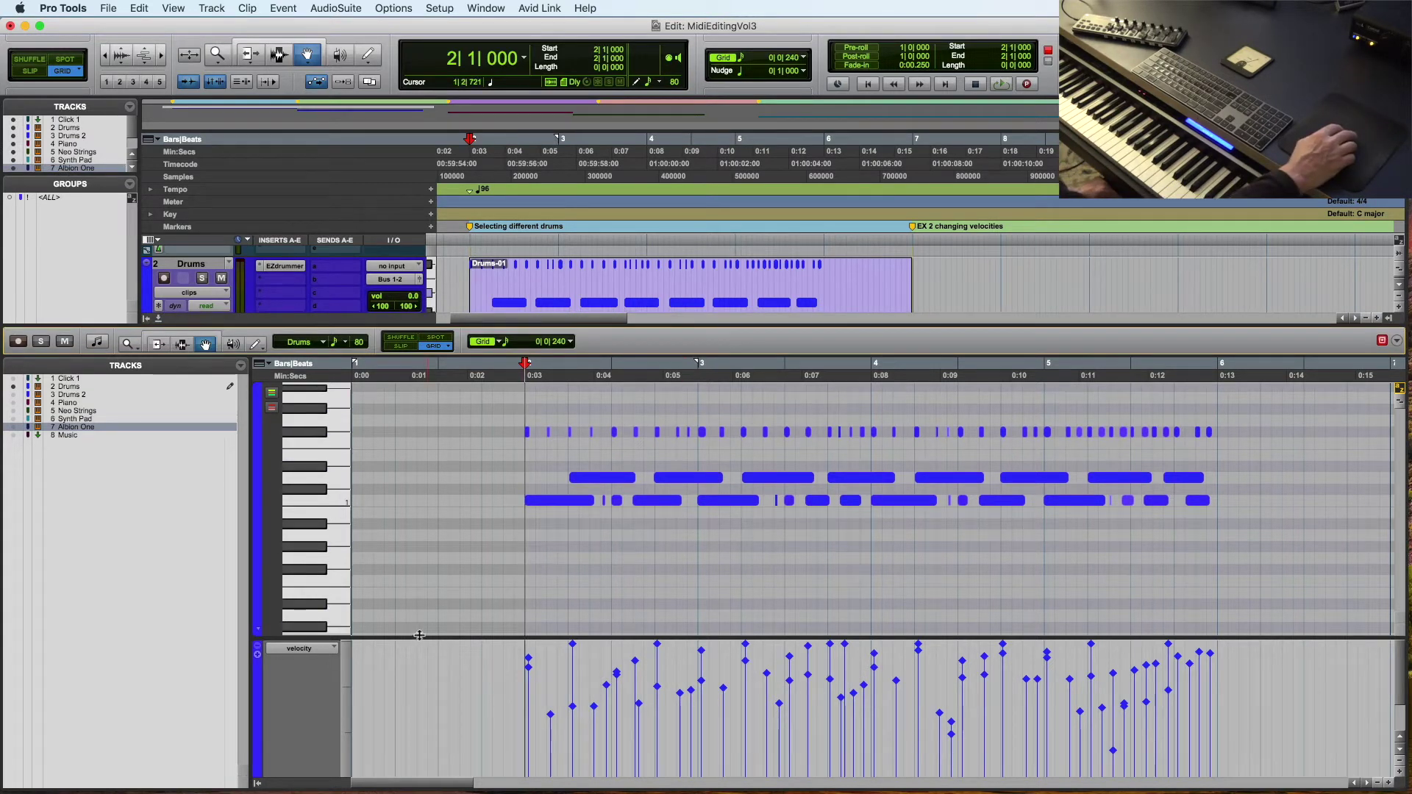
pyautogui.click(315, 431)
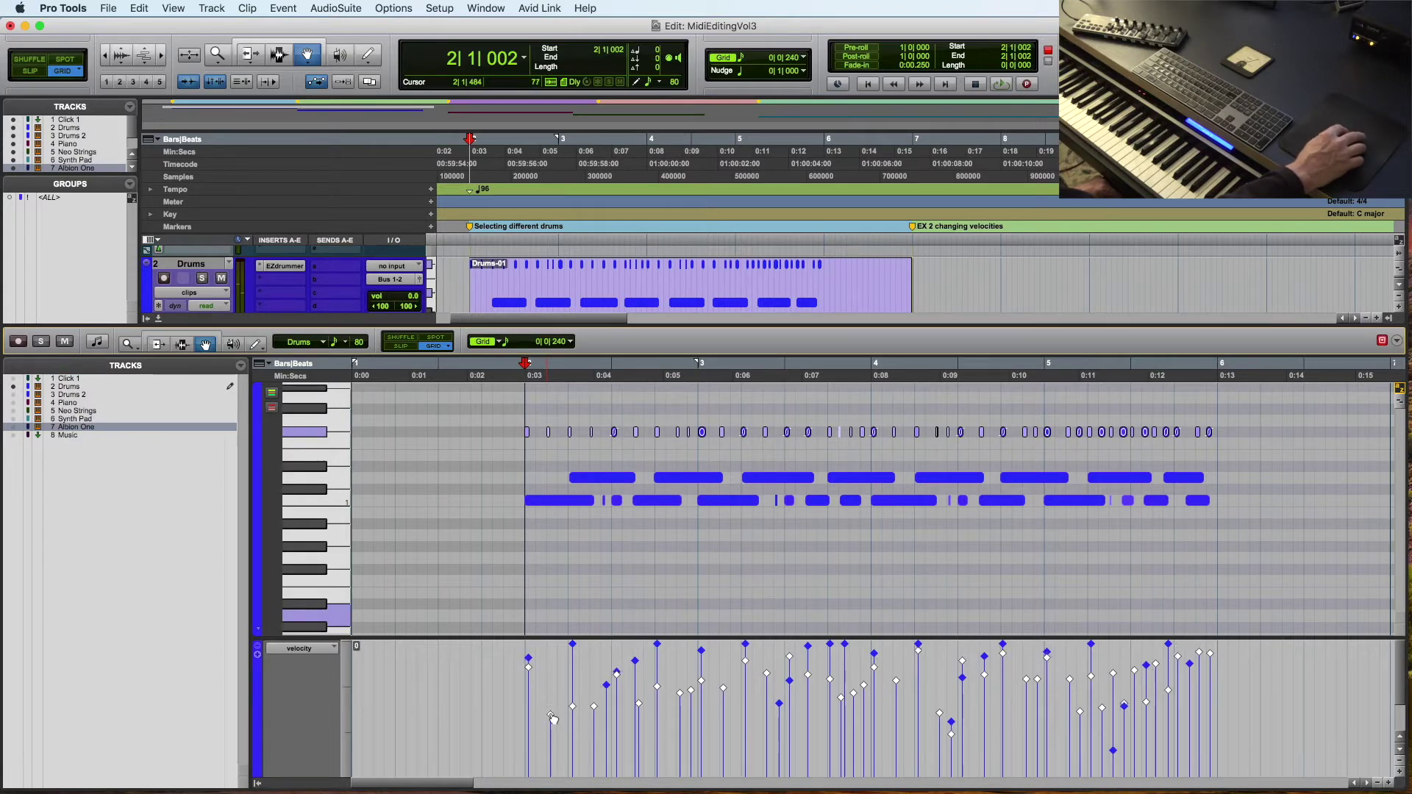
# Remove the velocity lane and play the Drums-01 part from just before bar 2.
pyautogui.click(258, 634)
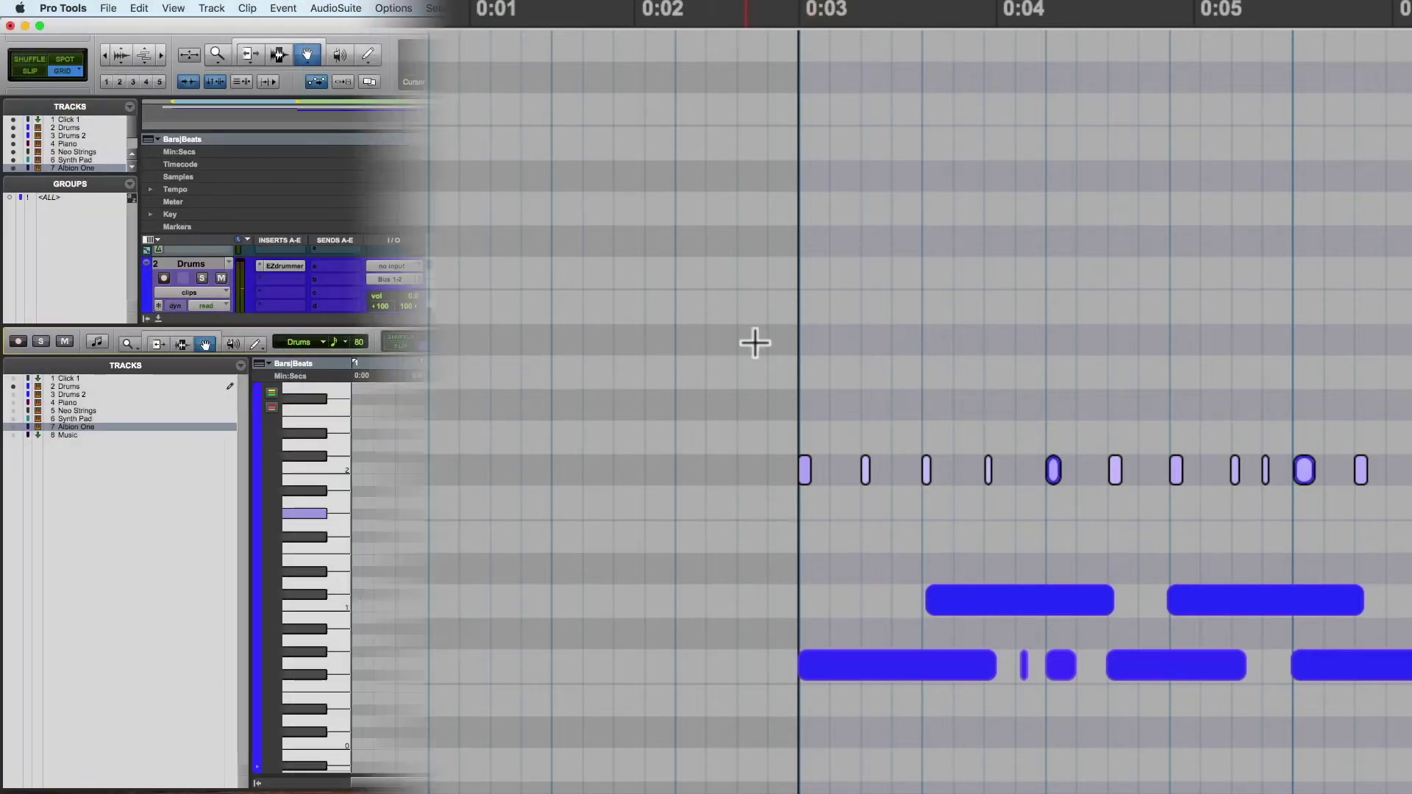
pyautogui.press('space')
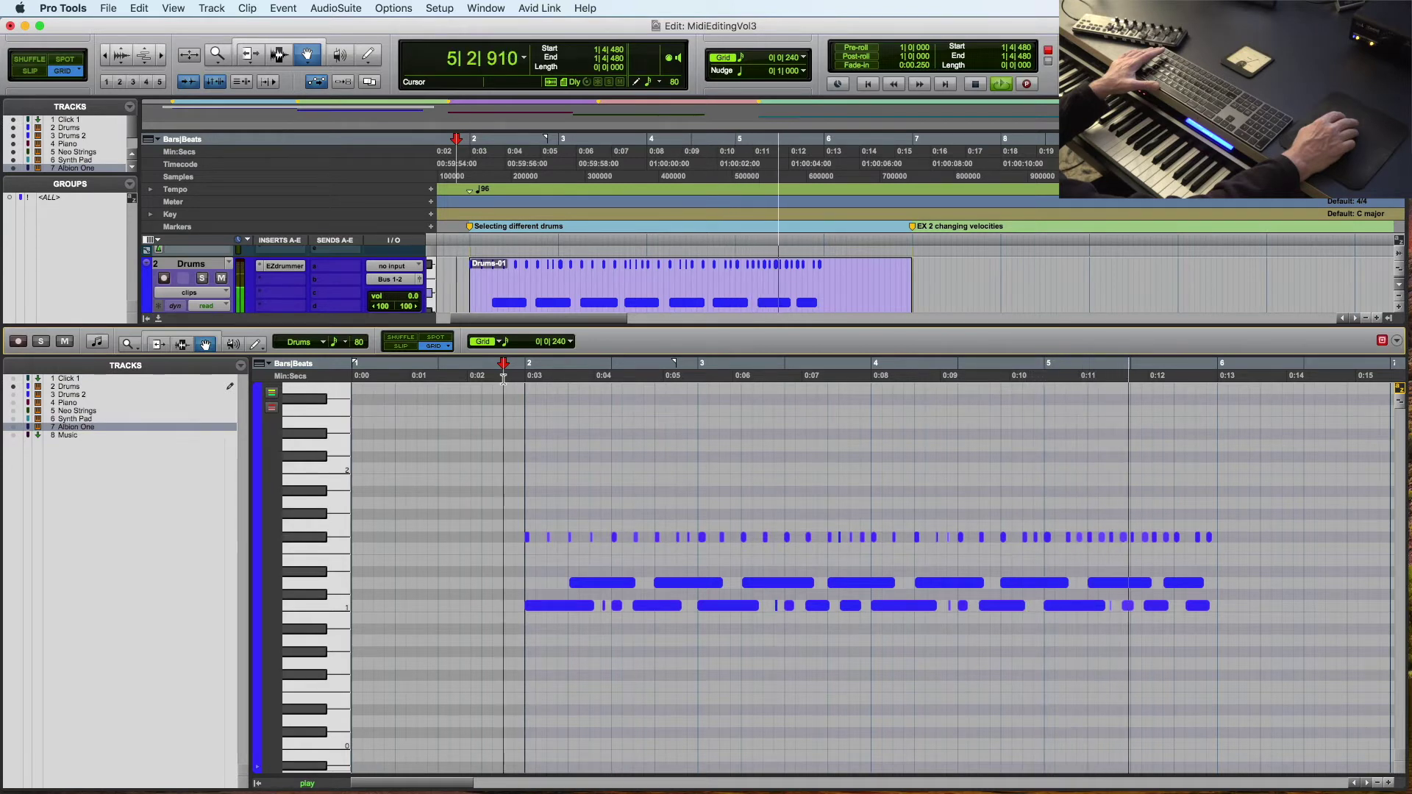
pyautogui.press('space')
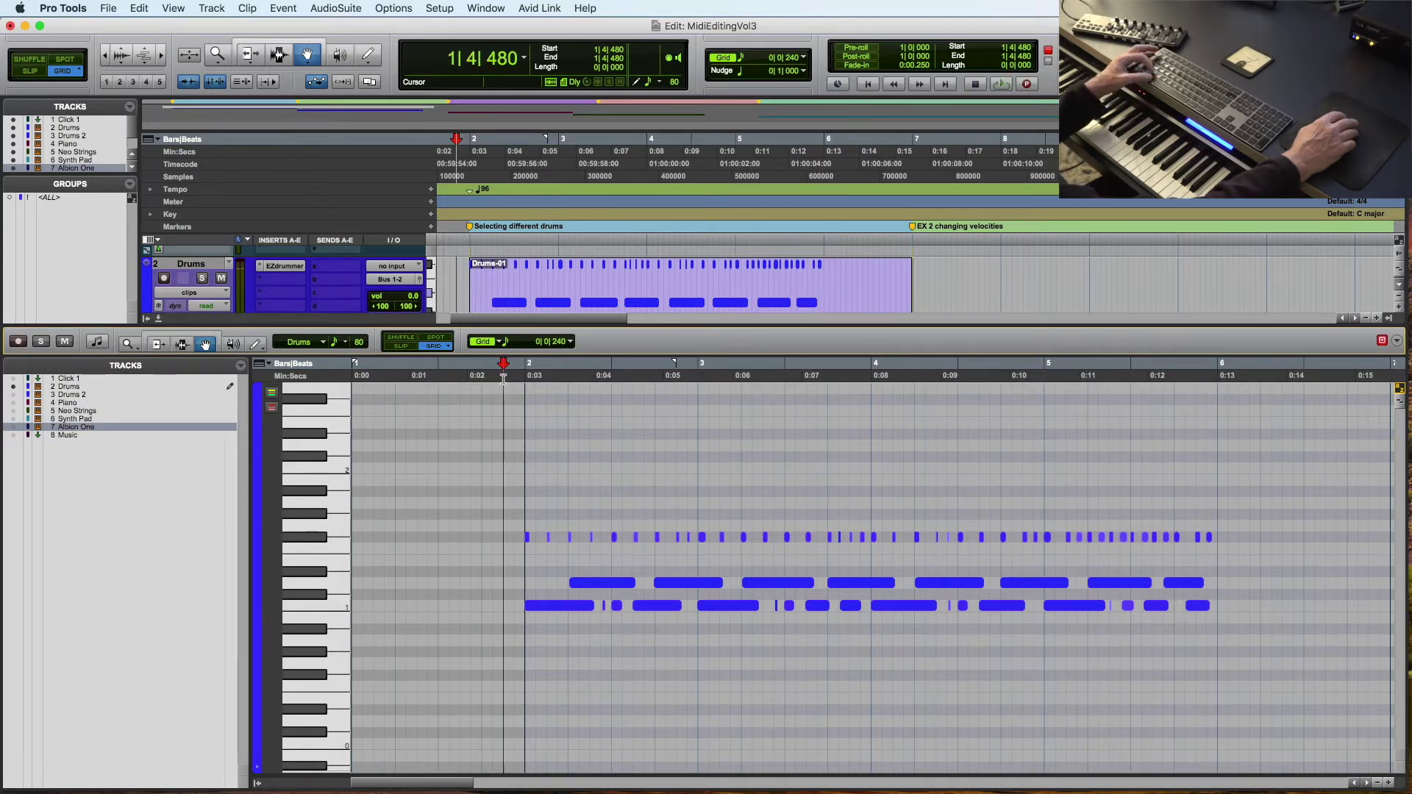
# Select all F#1 notes and open Event Operations in Change Velocity mode with Note On velocity 40.
pyautogui.click(305, 537)
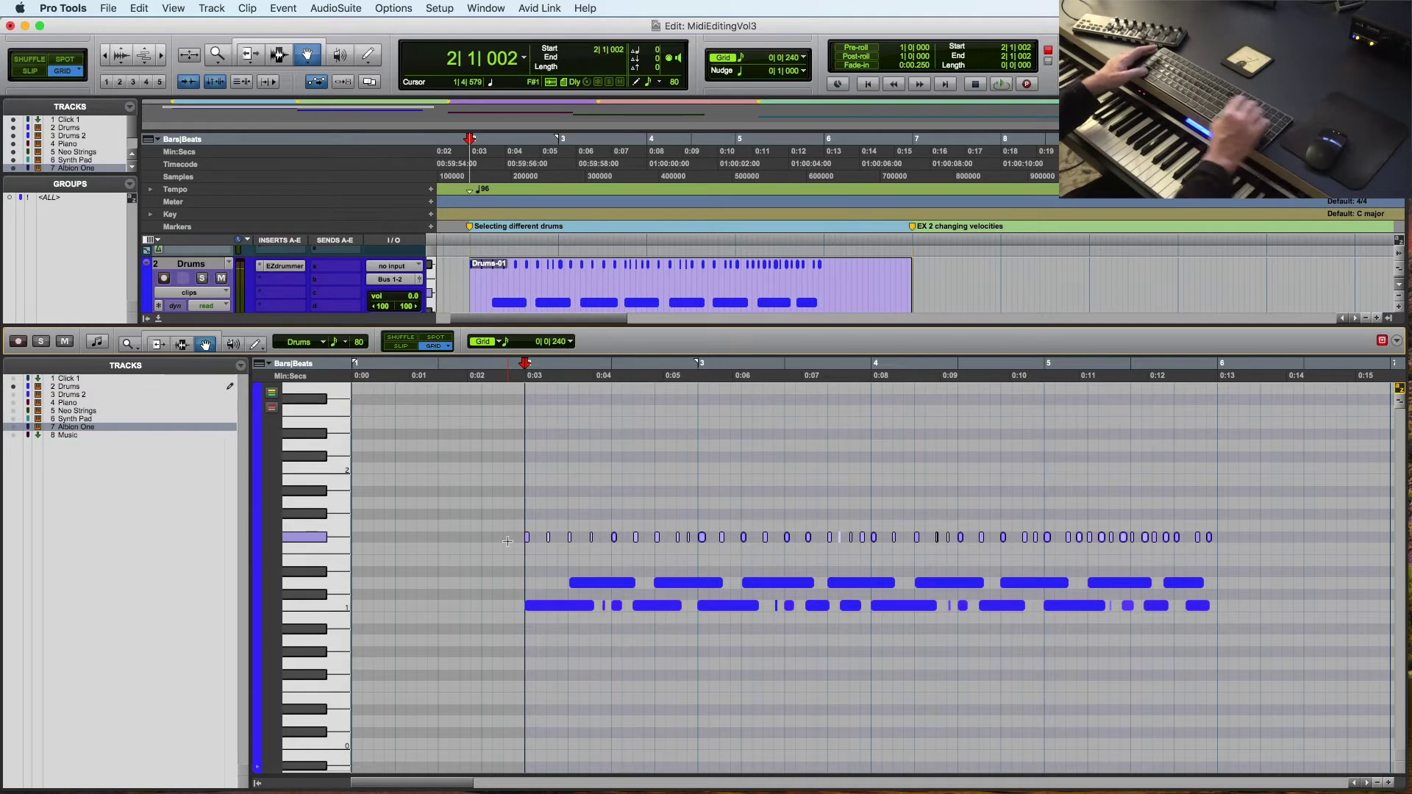
pyautogui.hotkey('alt', '2')
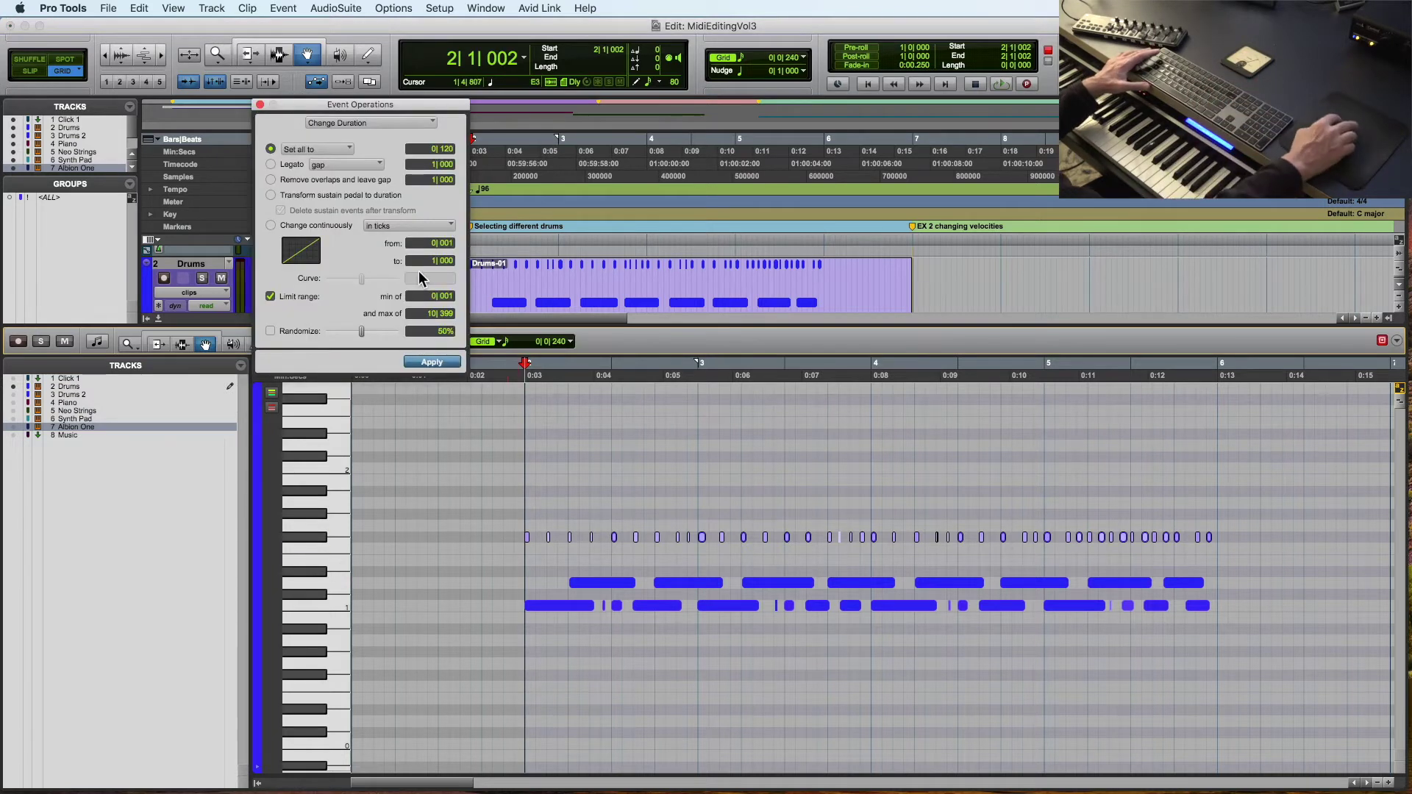
pyautogui.moveTo(396, 104); pyautogui.dragTo(457, 246)
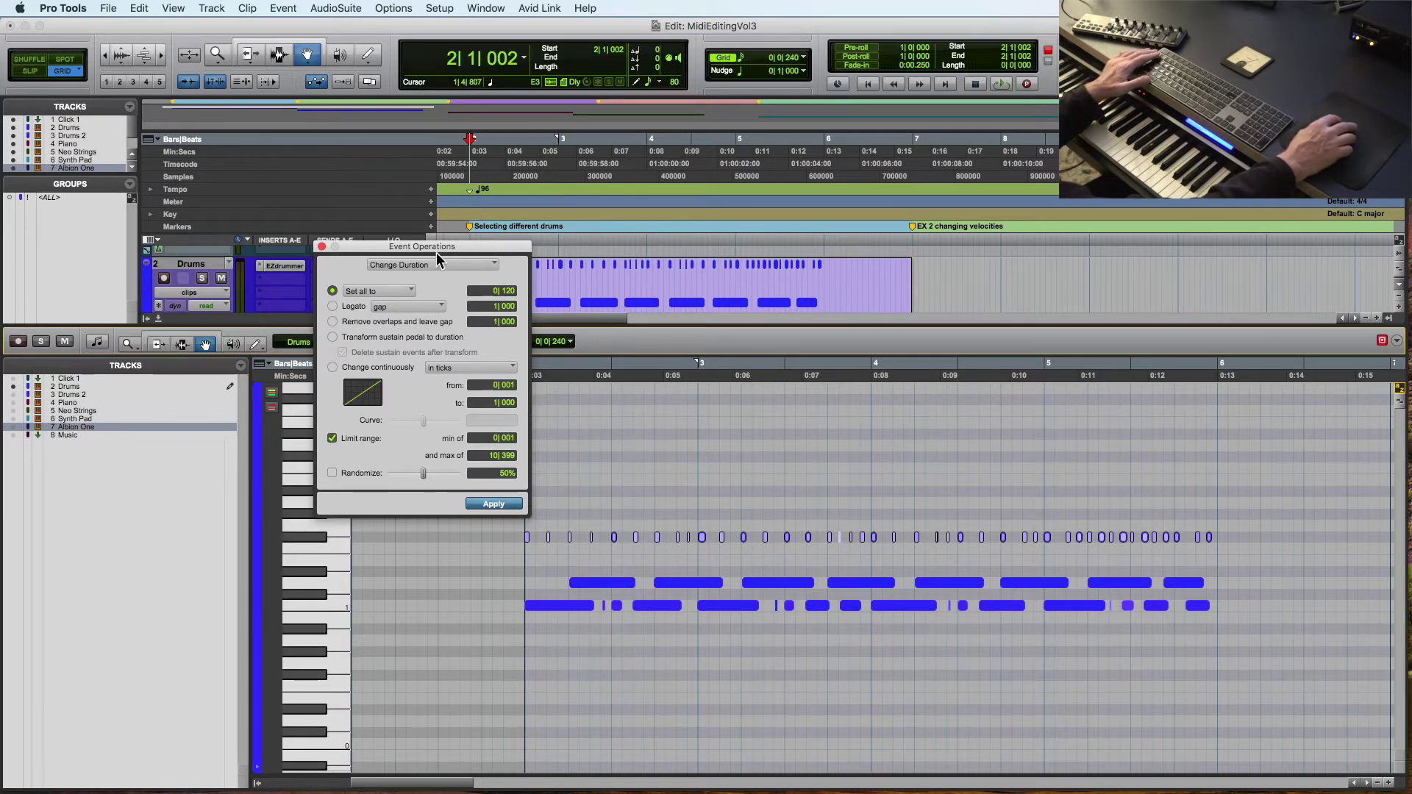
pyautogui.click(437, 265)
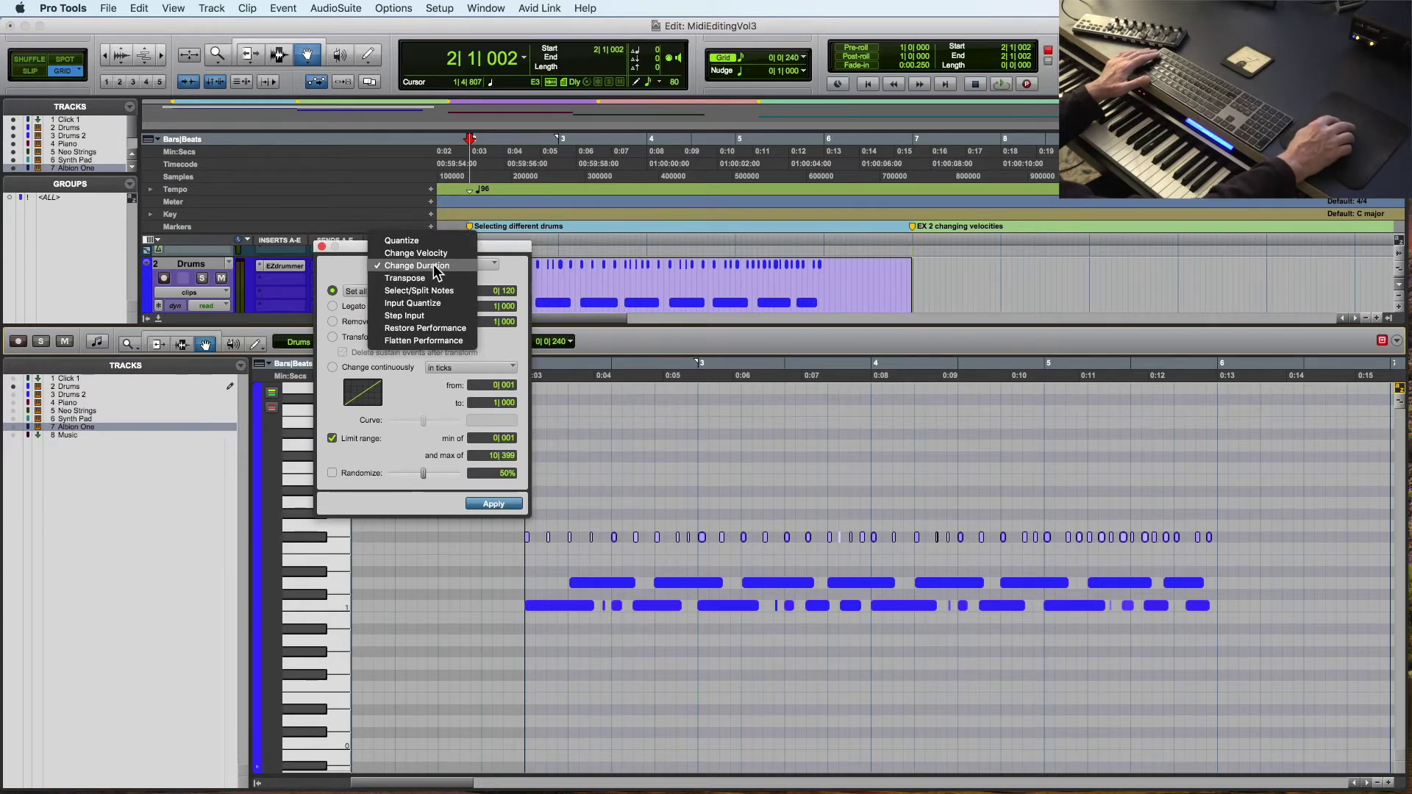
pyautogui.click(350, 271)
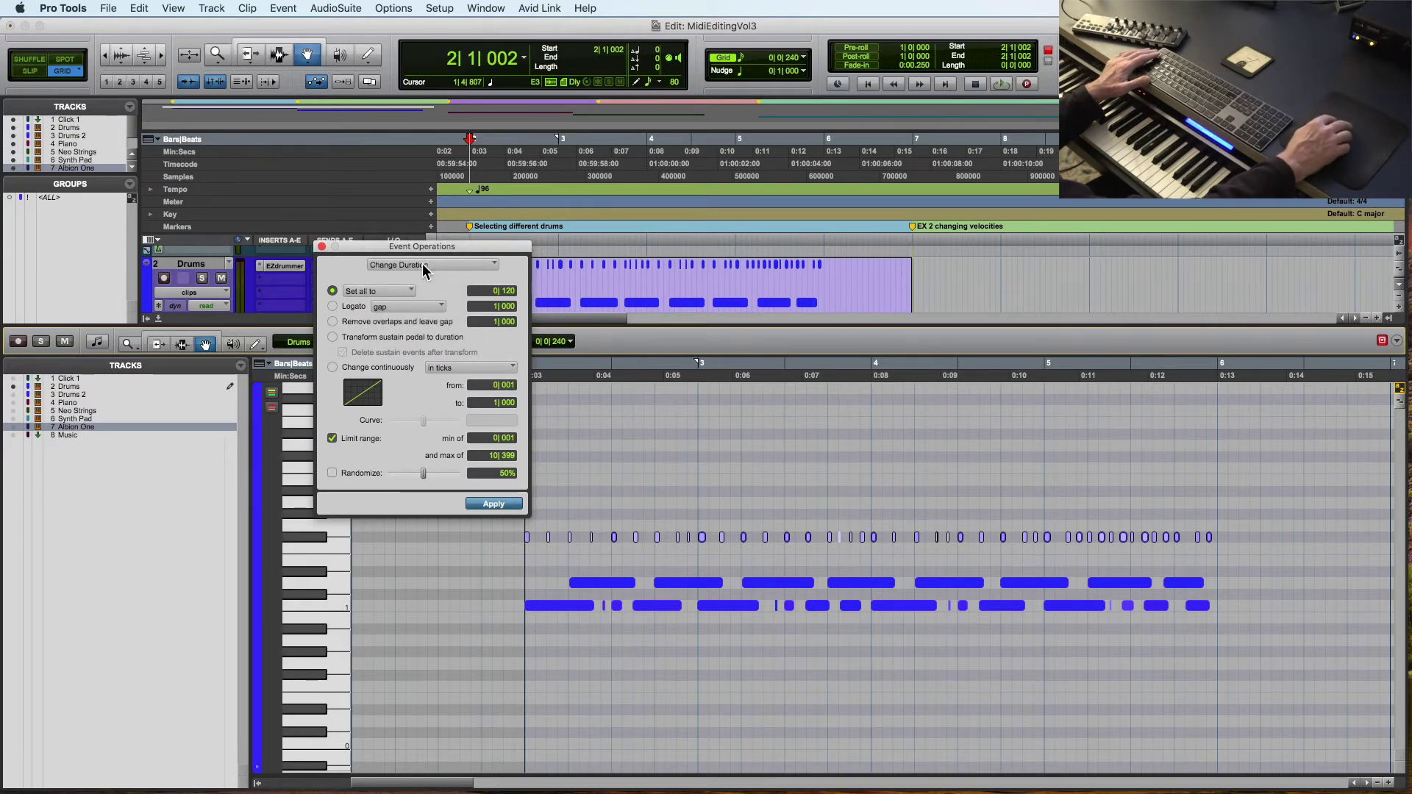
pyautogui.click(433, 267)
pyautogui.click(424, 254)
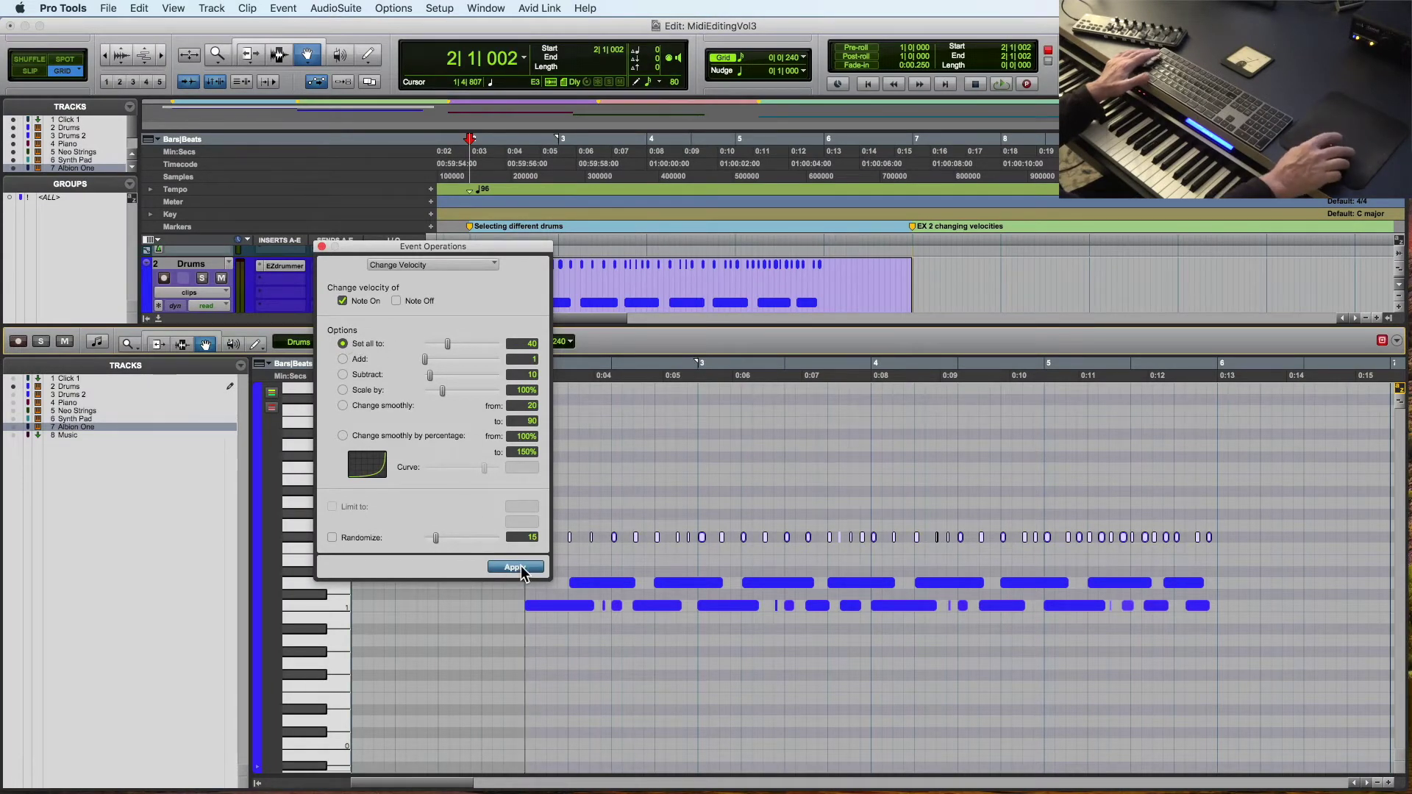
# Audition the F#1 notes, then try subtracting from their velocities and undo it.
pyautogui.press('space')
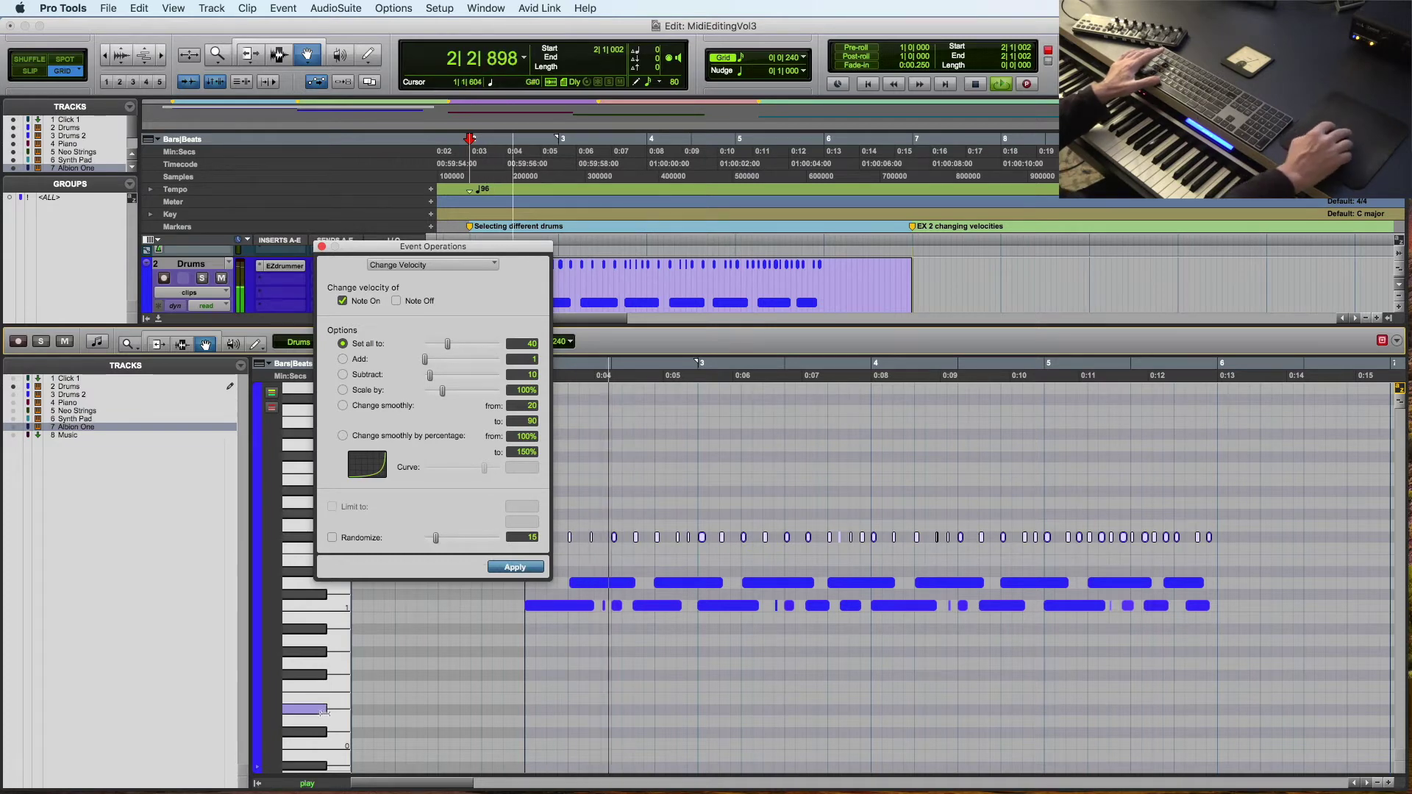
pyautogui.press('space')
pyautogui.click(257, 772)
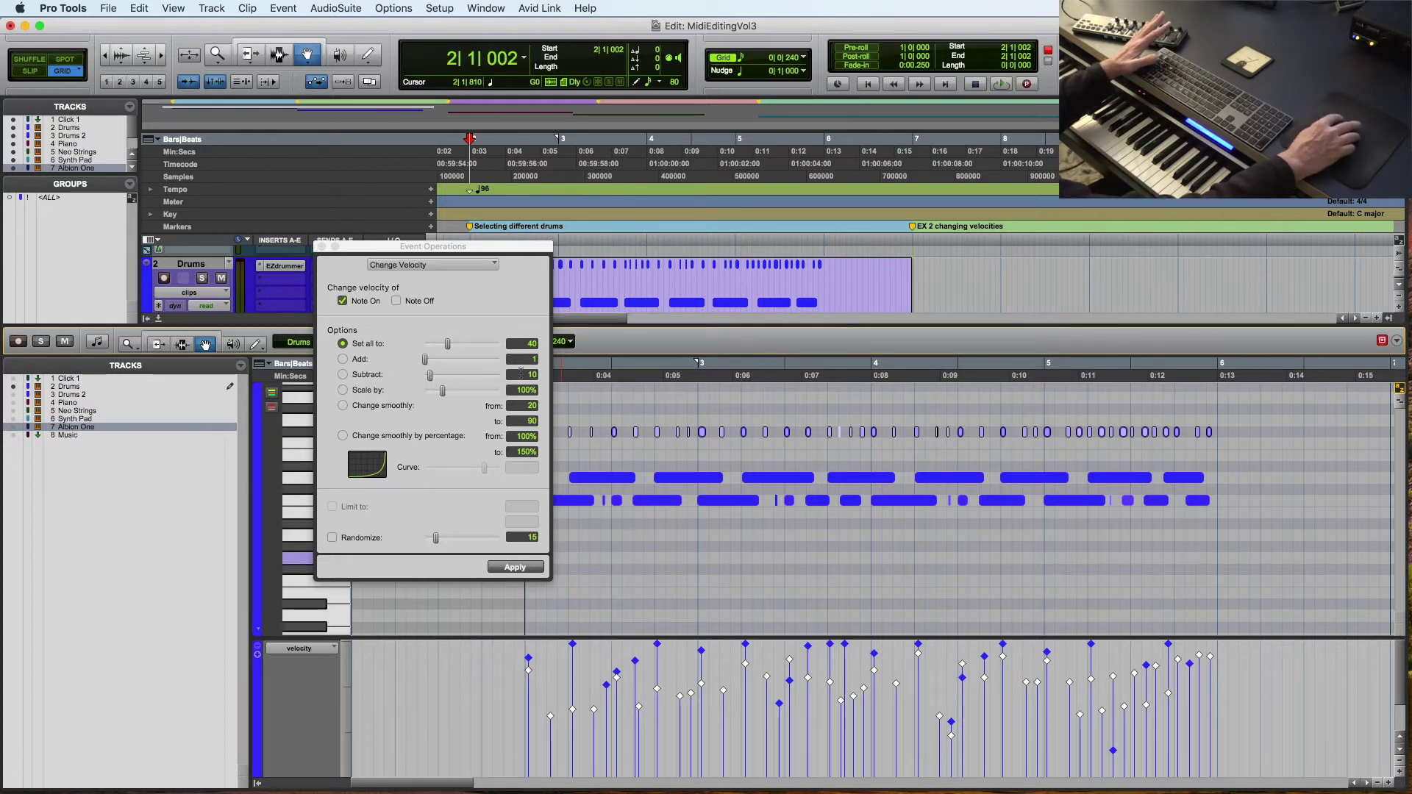
pyautogui.click(343, 375)
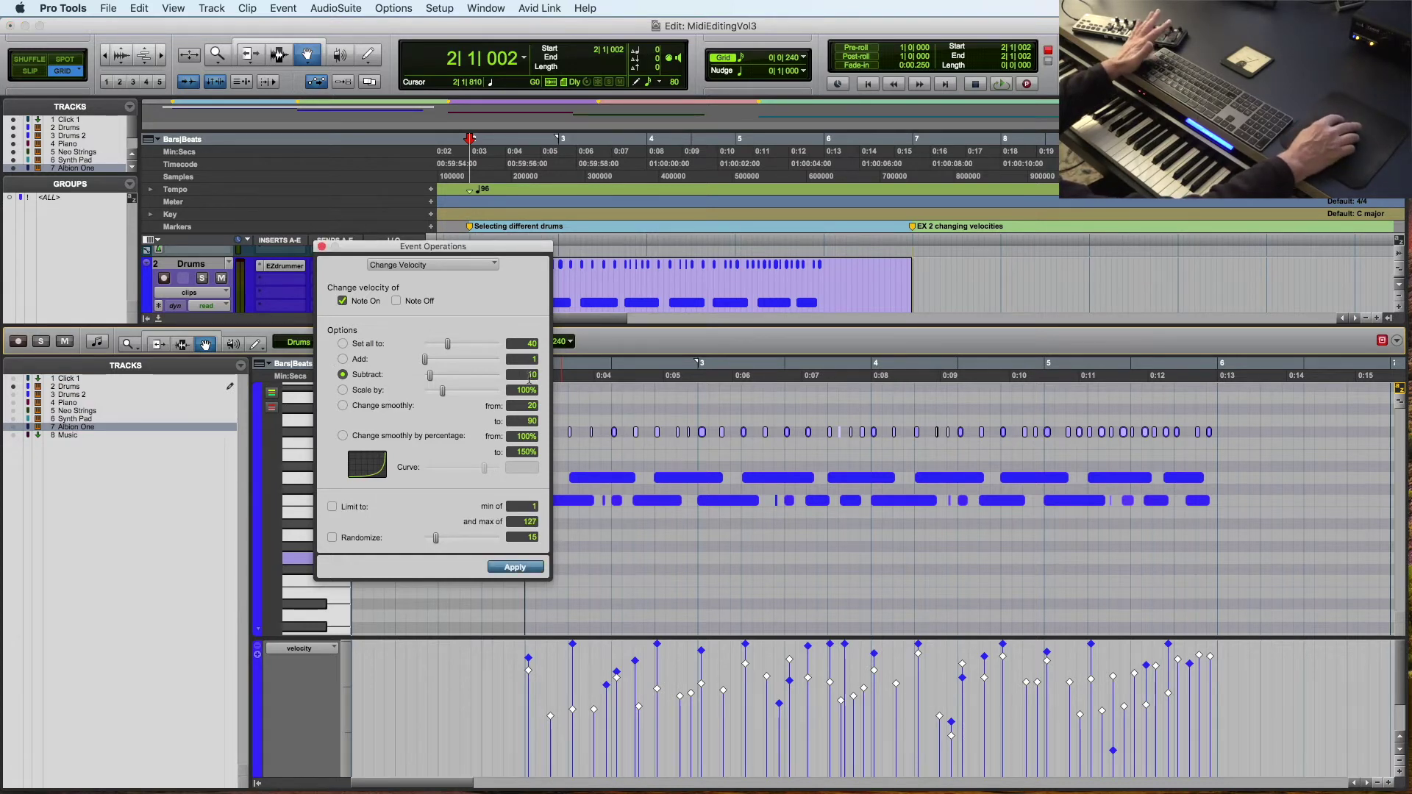
pyautogui.click(515, 567)
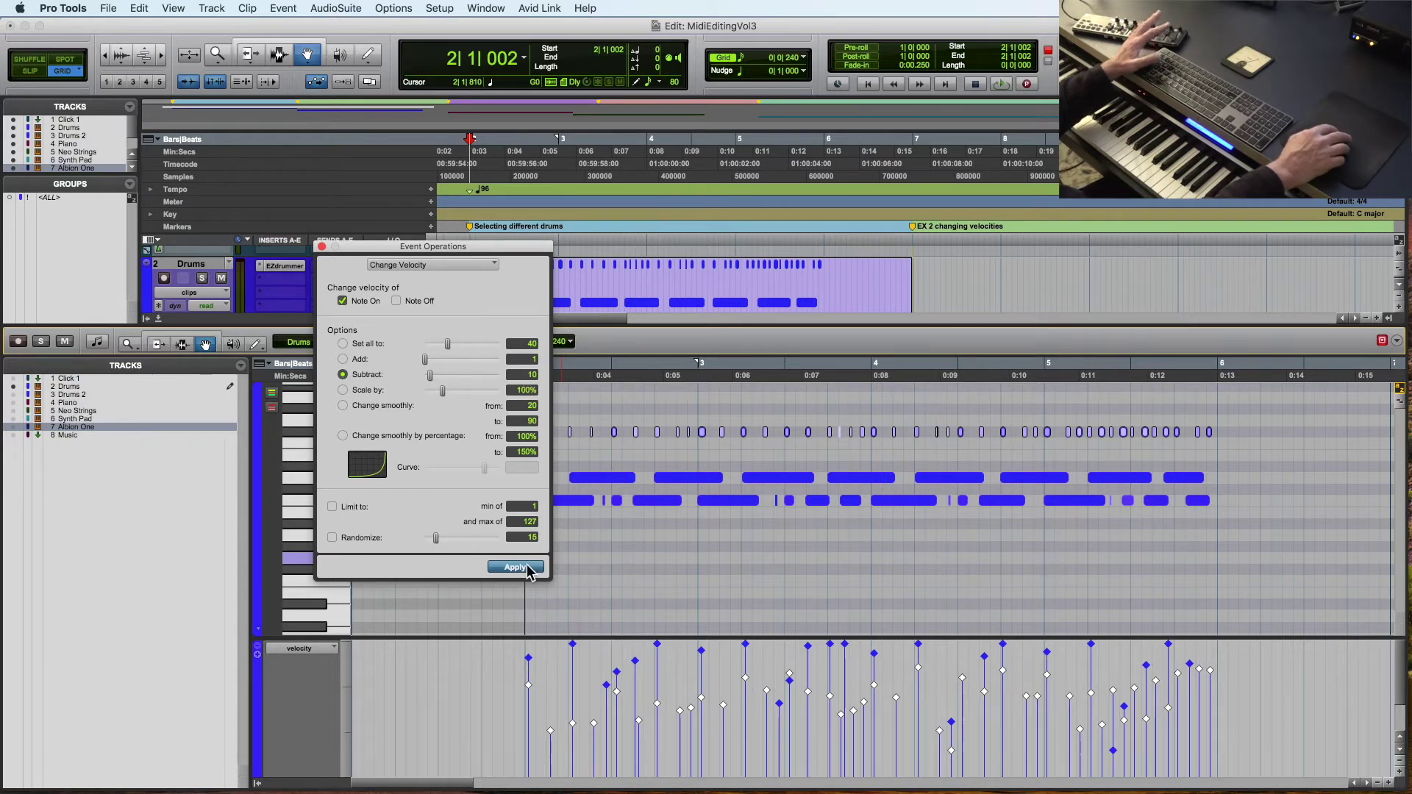
pyautogui.press('super+z')
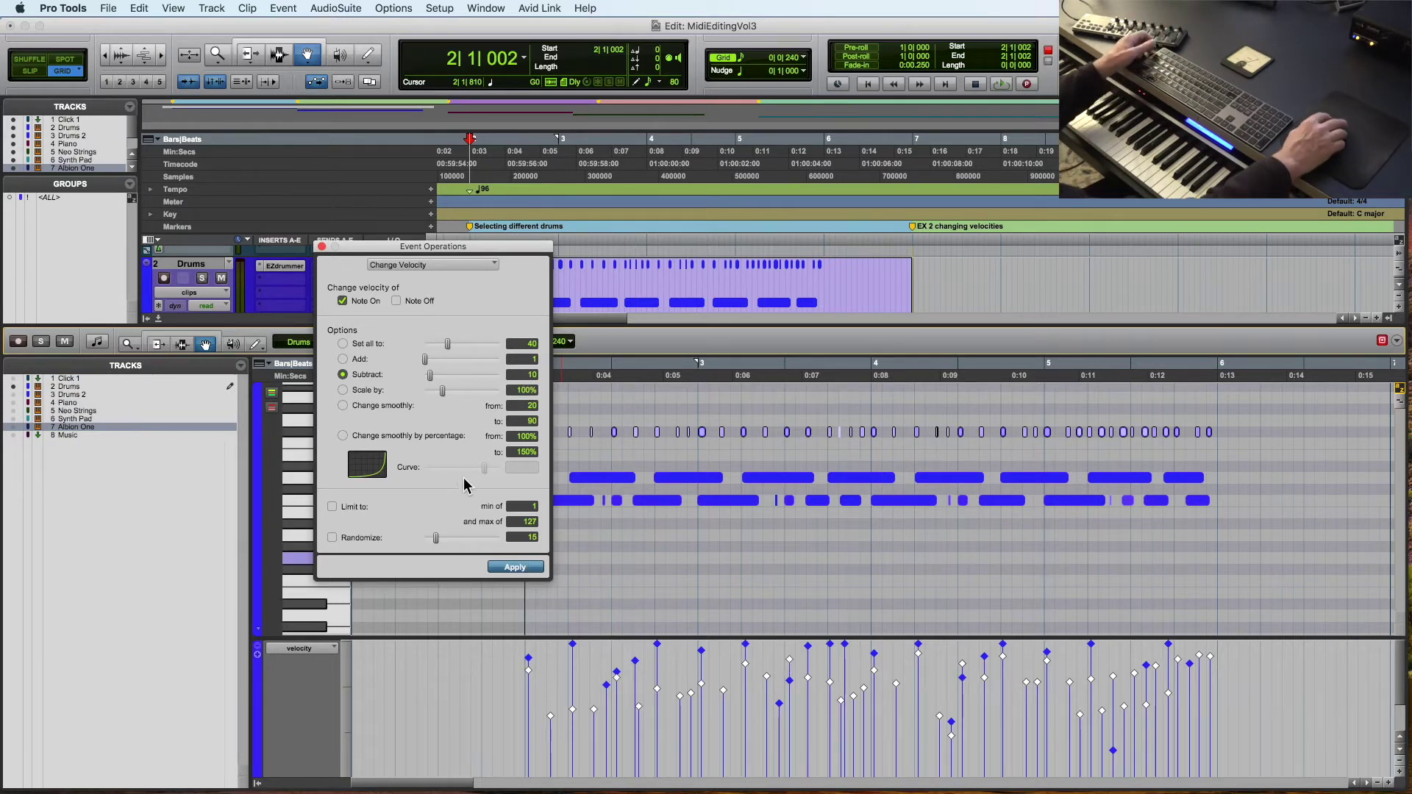
# Scale the selected F#1 note velocities by 75% and play the part back.
pyautogui.click(343, 390)
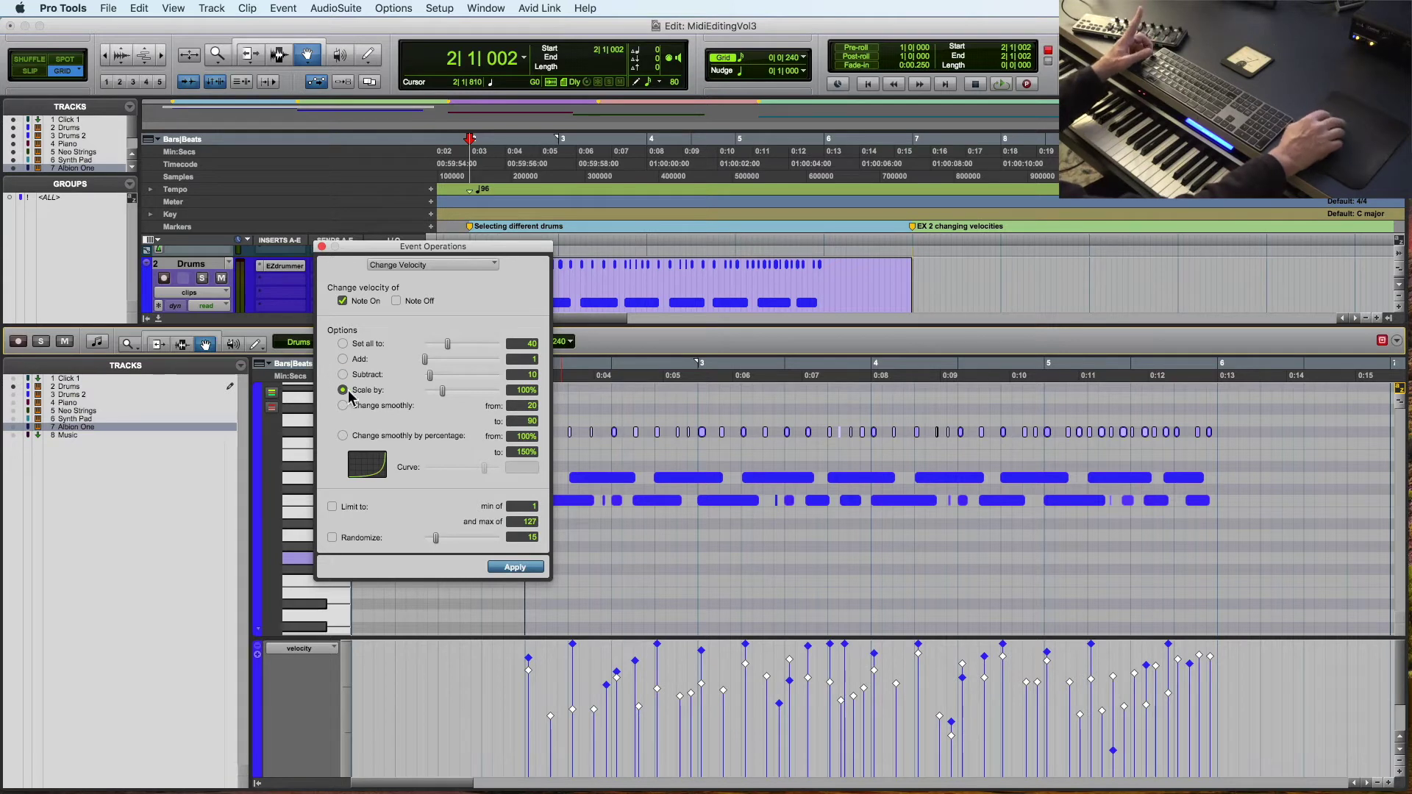
pyautogui.click(517, 388)
pyautogui.write('75')
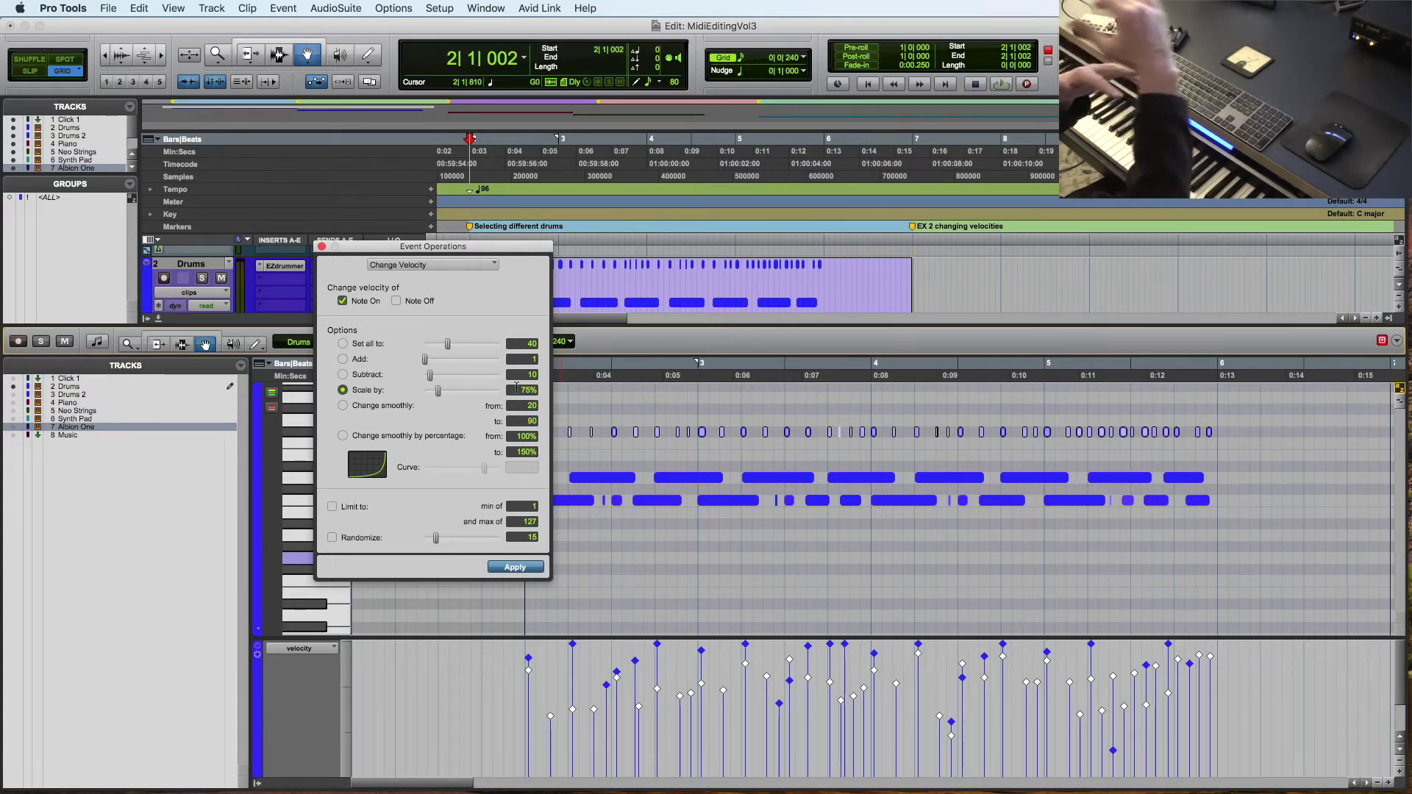
pyautogui.write('72')
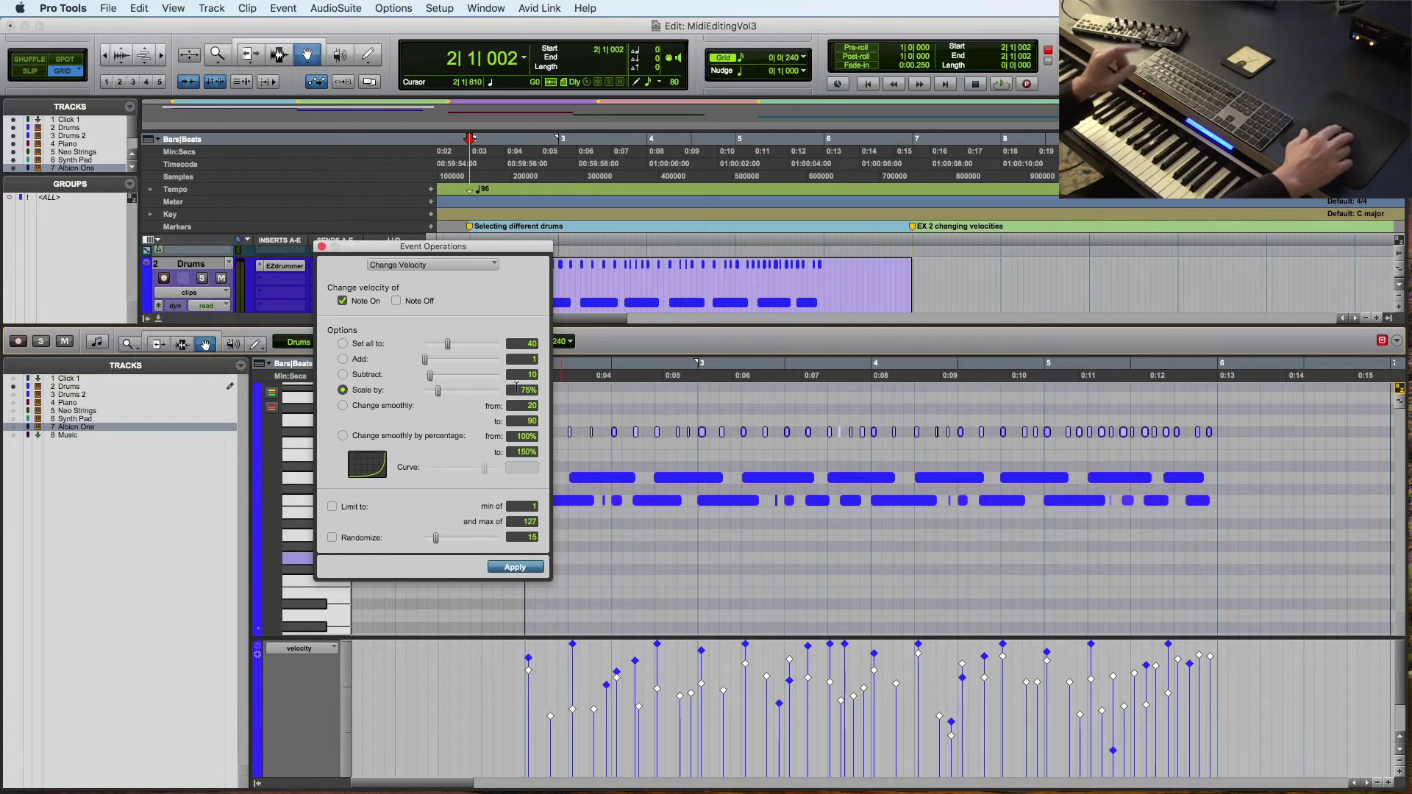
pyautogui.click(343, 374)
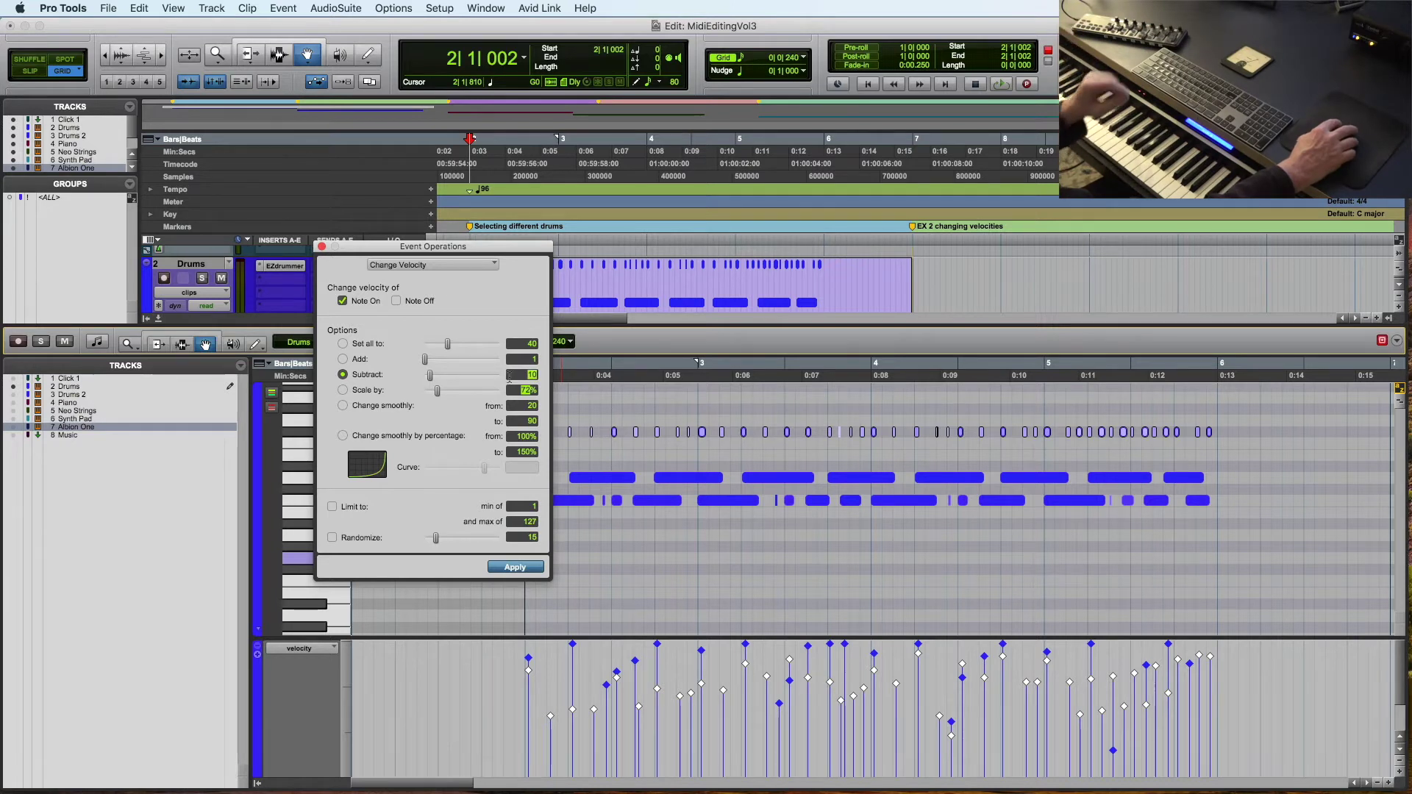
pyautogui.click(343, 389)
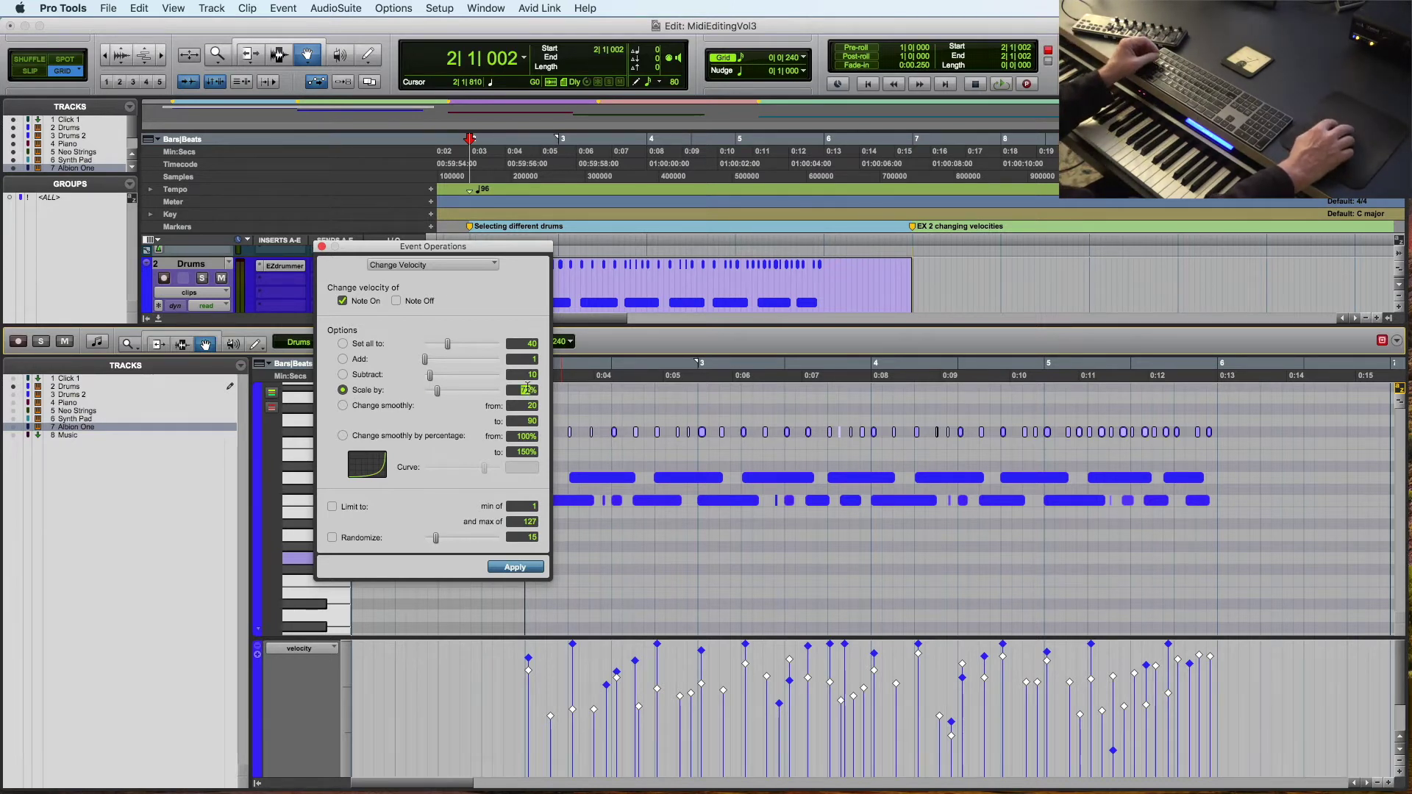
pyautogui.write('75')
pyautogui.press('Return')
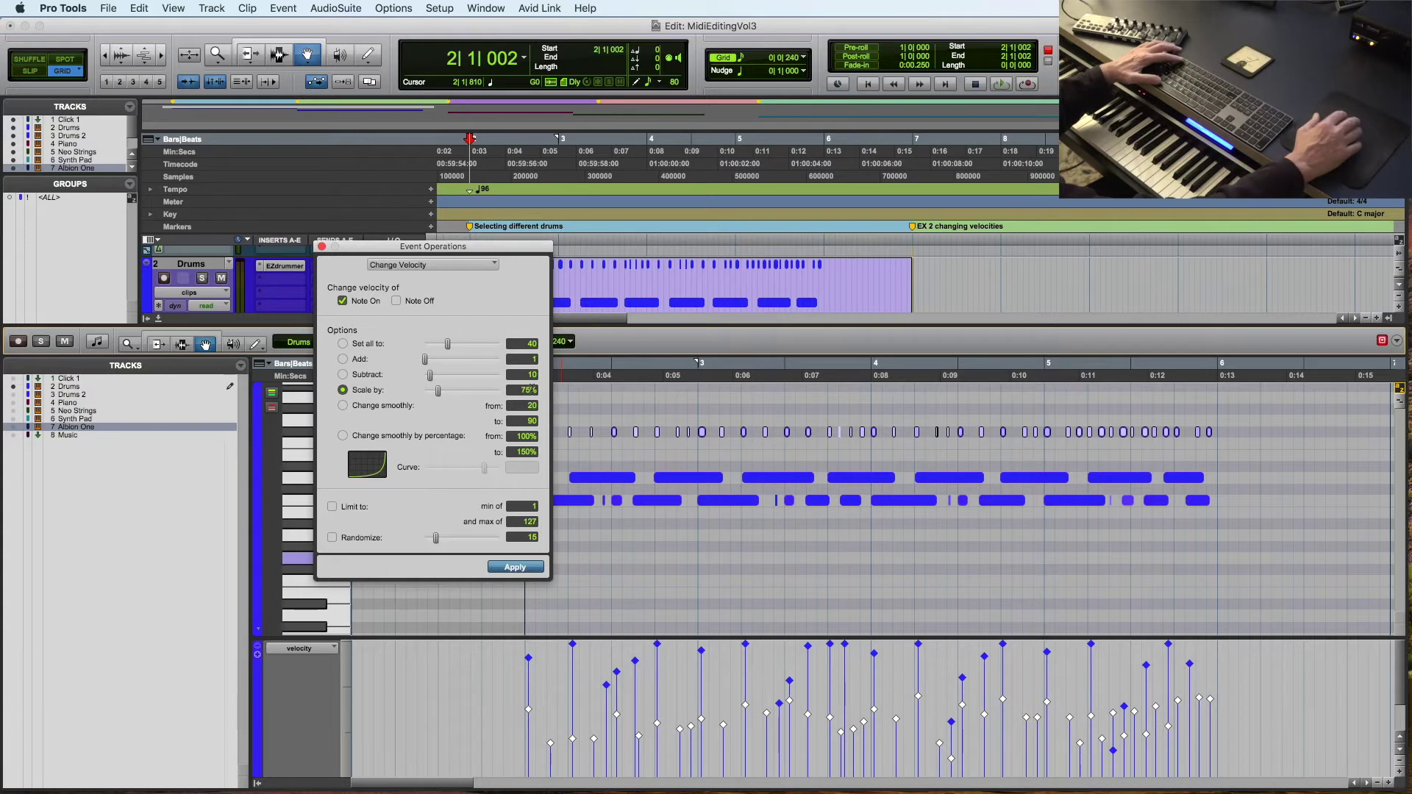
pyautogui.press('space')
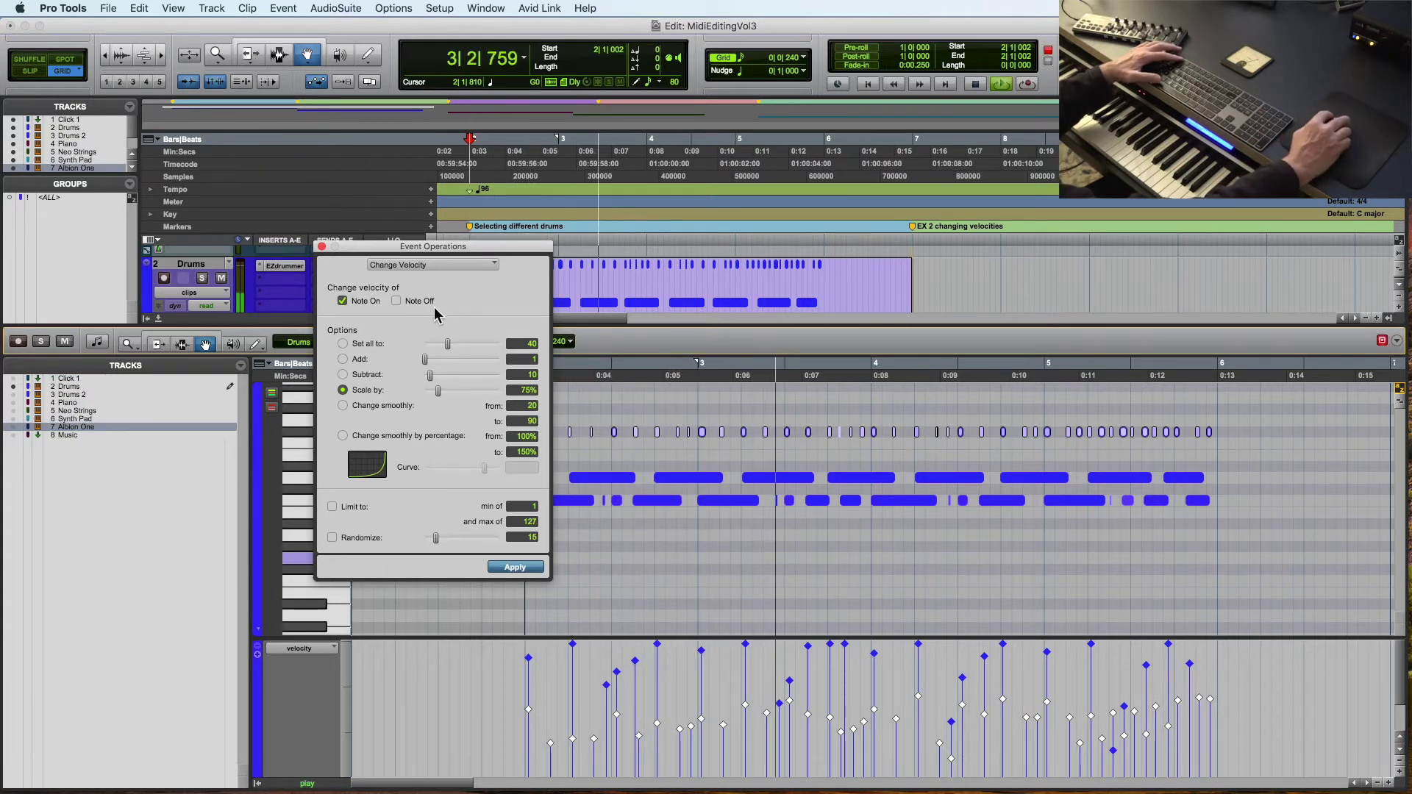
# Close the Change Velocity window, audition the part, and close the docked MIDI editor pane.
pyautogui.click(323, 248)
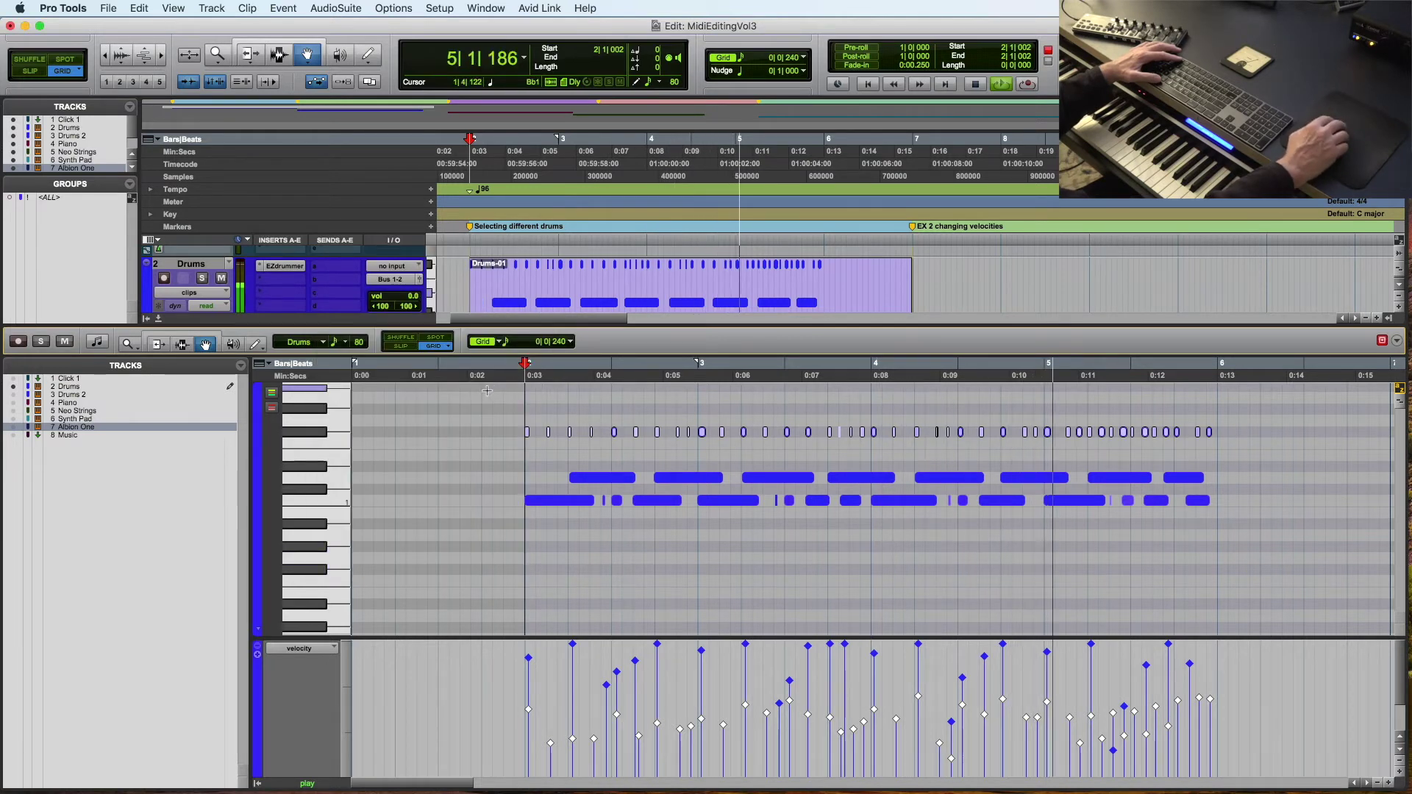
pyautogui.press('space')
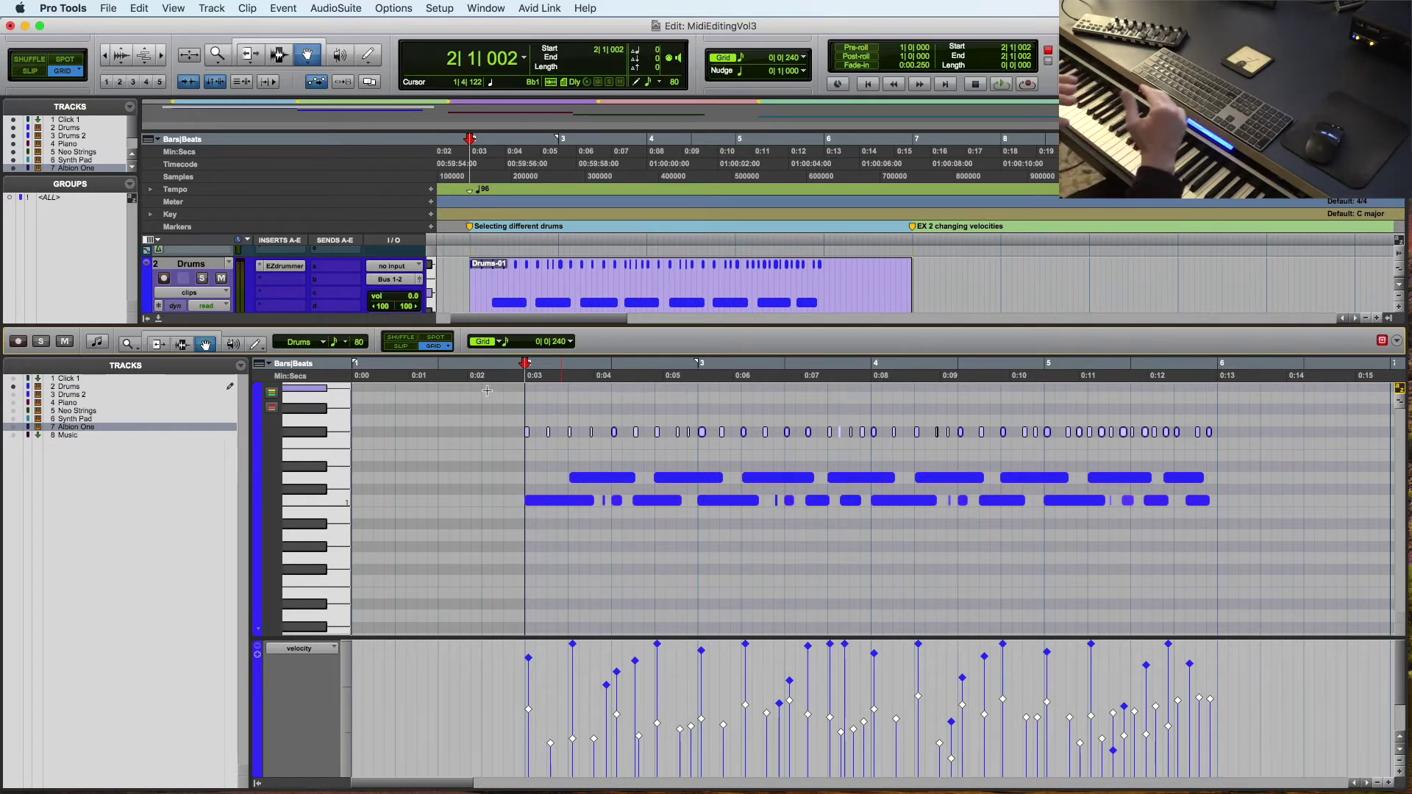
pyautogui.press('space')
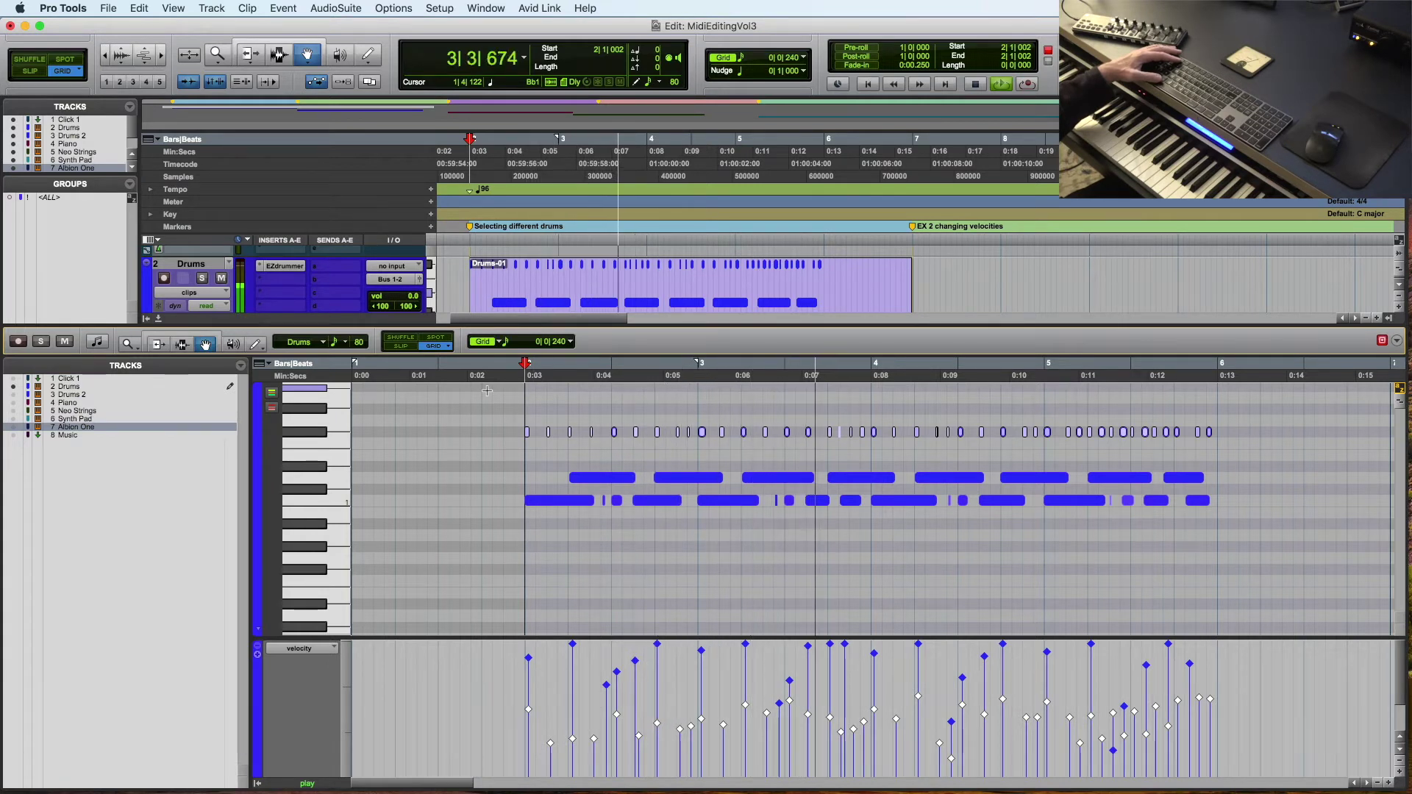
pyautogui.press('space')
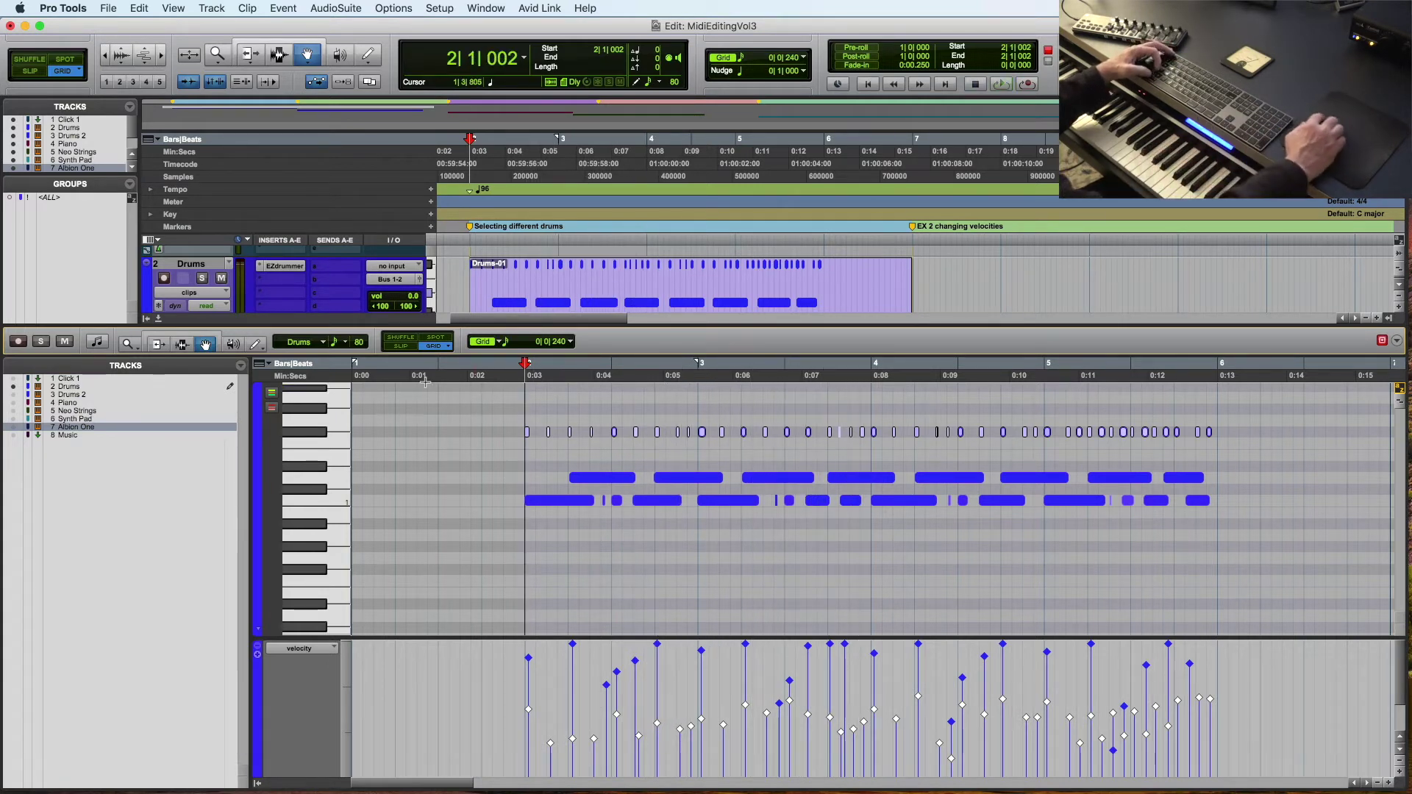
pyautogui.click(158, 321)
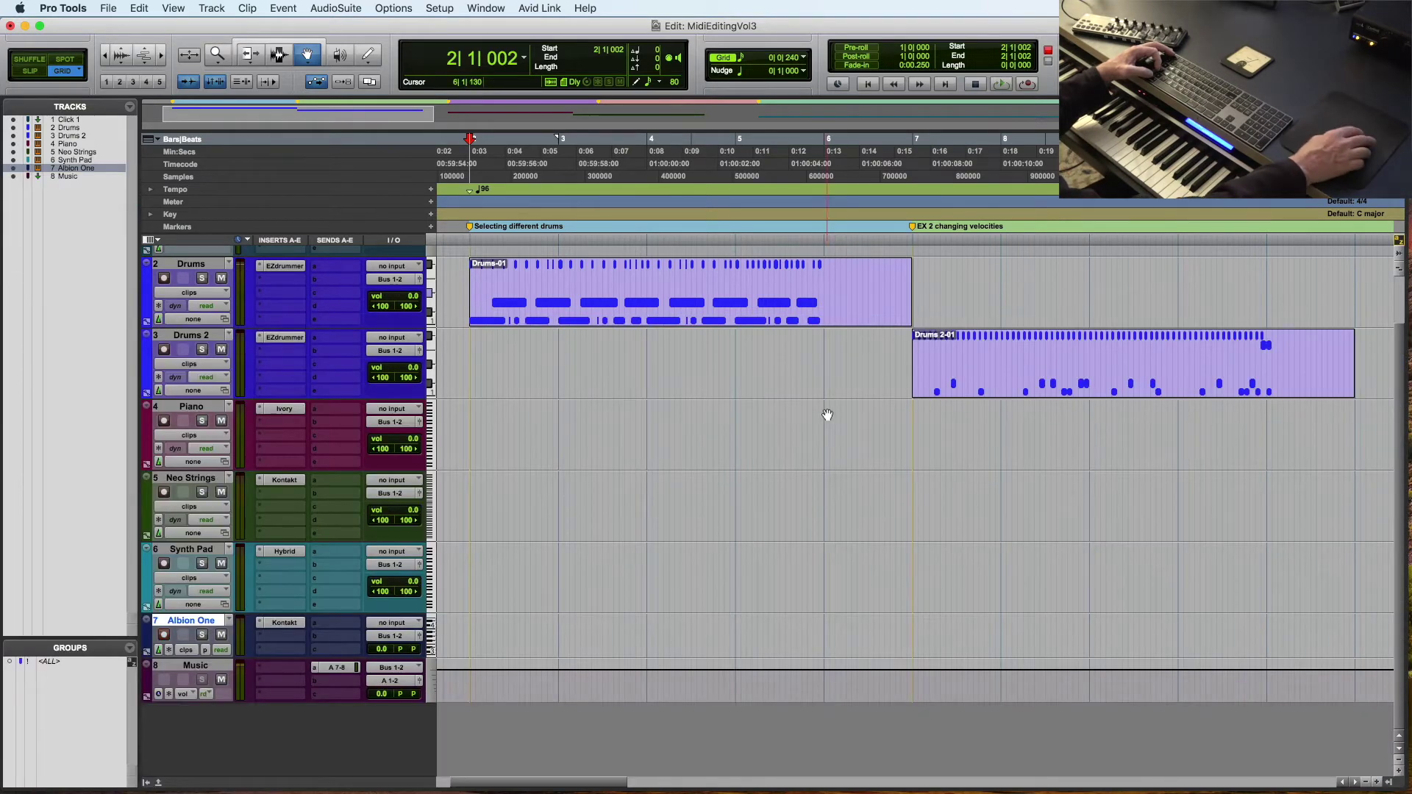
# Select and play the Drums 2-01 clip, then open it in the MIDI editor.
pyautogui.hscroll(10, 825, 412)
pyautogui.click(680, 366)
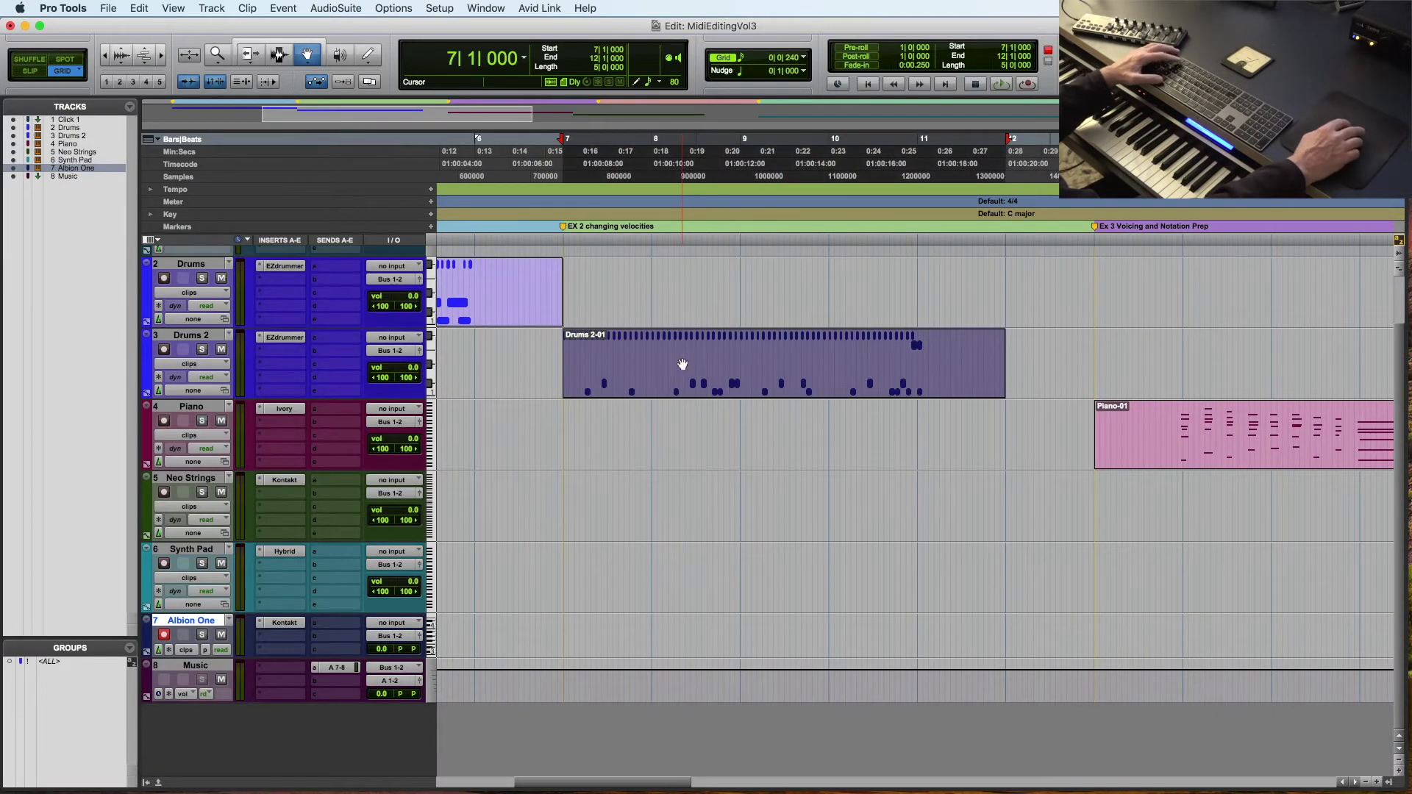
pyautogui.press('space')
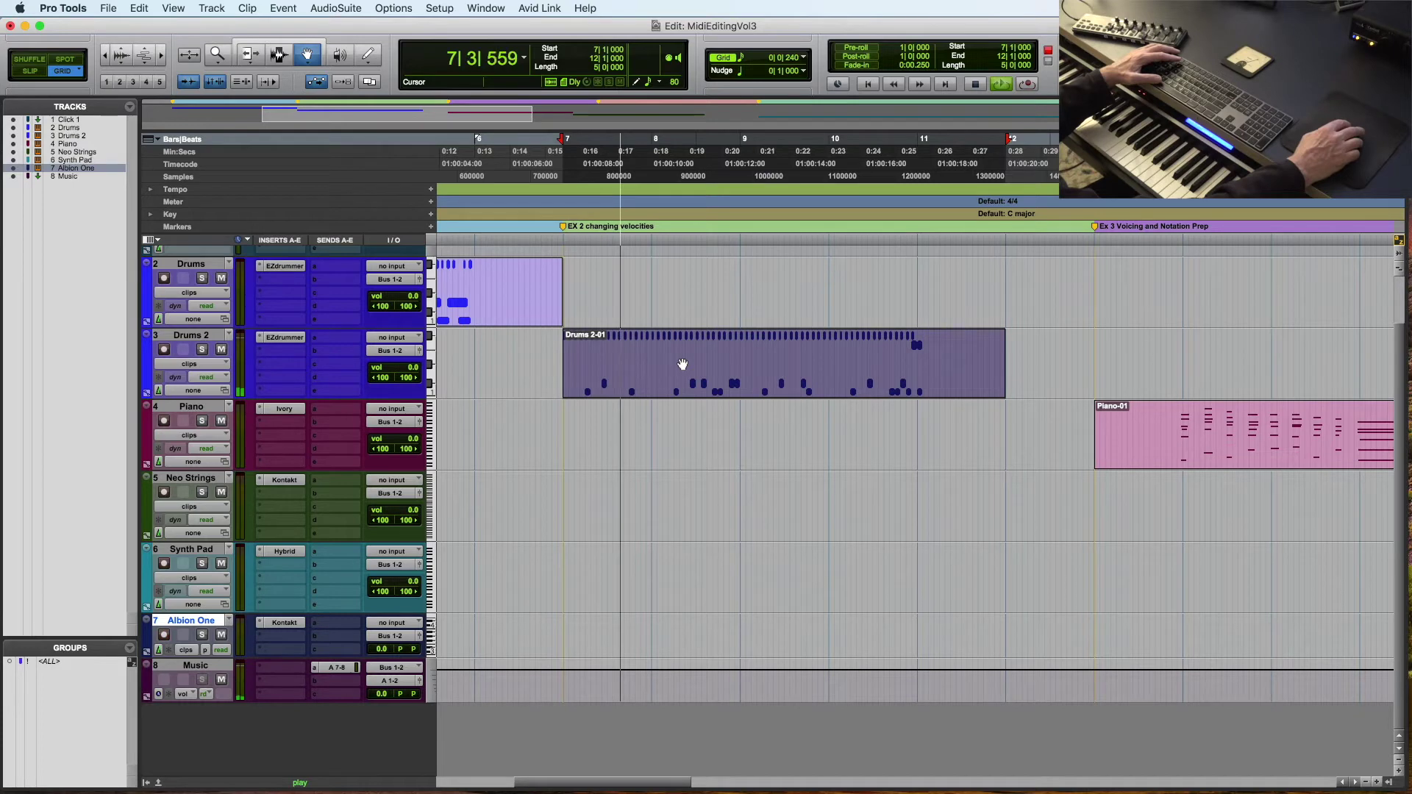
pyautogui.doubleClick(681, 360)
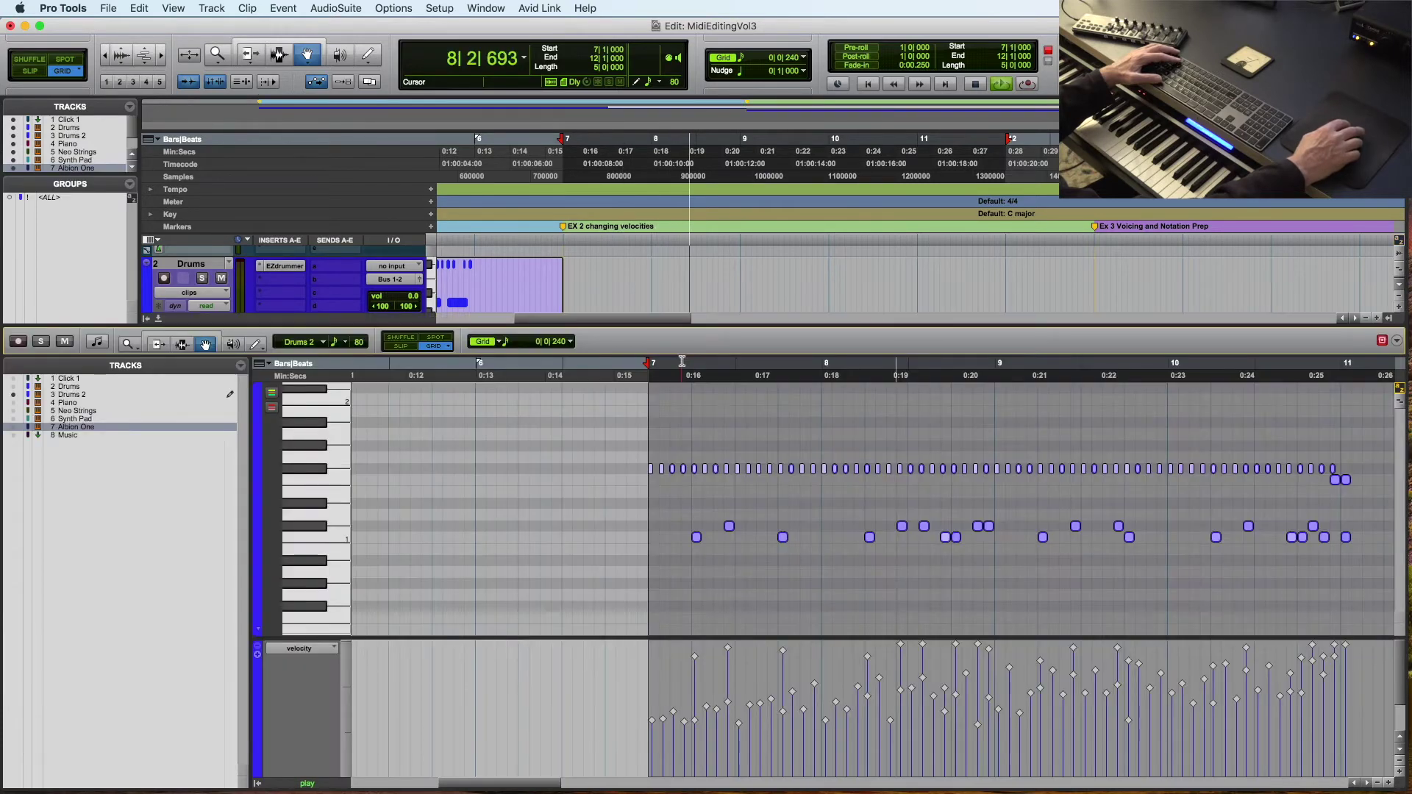
# Play the clip from 6|4|240 and select all notes on the top pitch row.
pyautogui.click(618, 375)
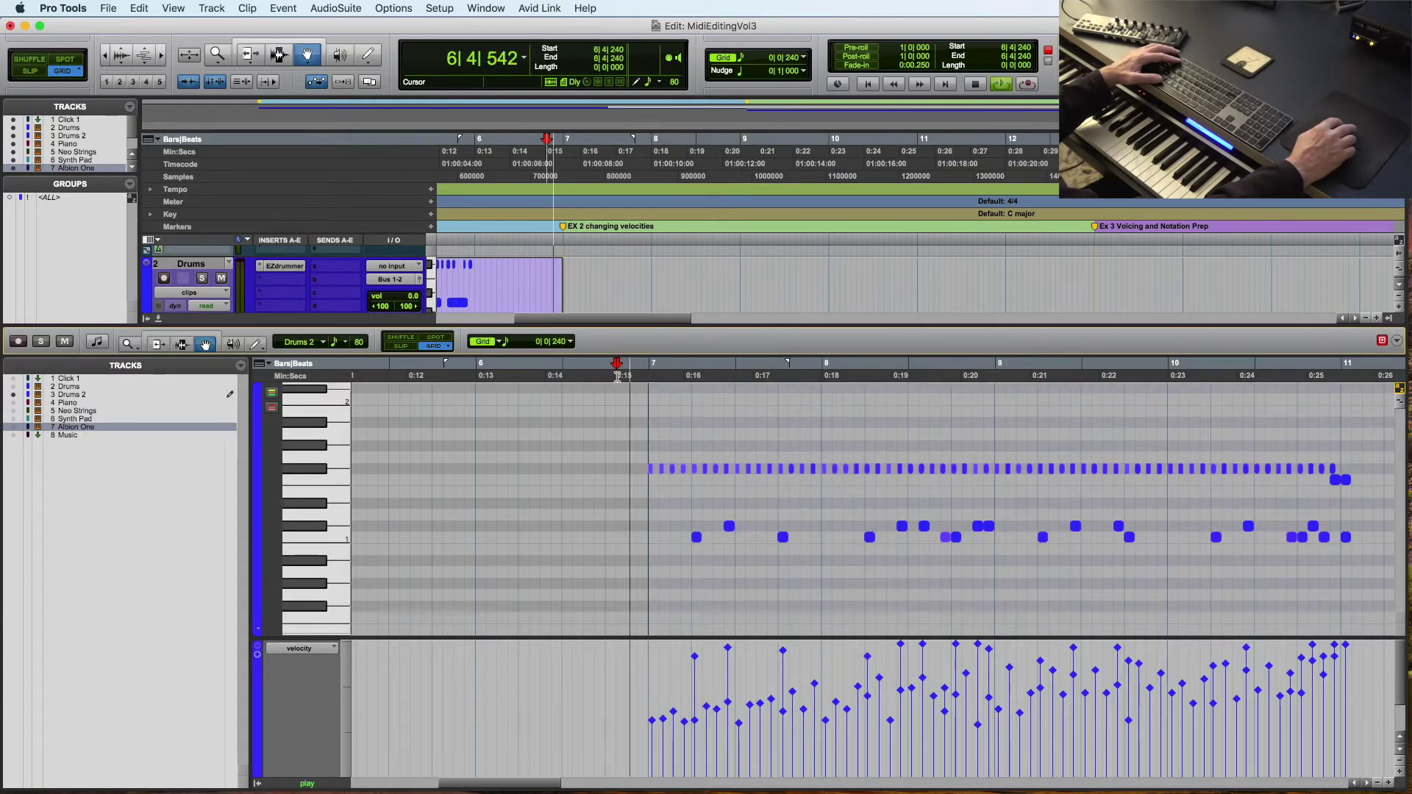
pyautogui.click(618, 376)
pyautogui.click(617, 376)
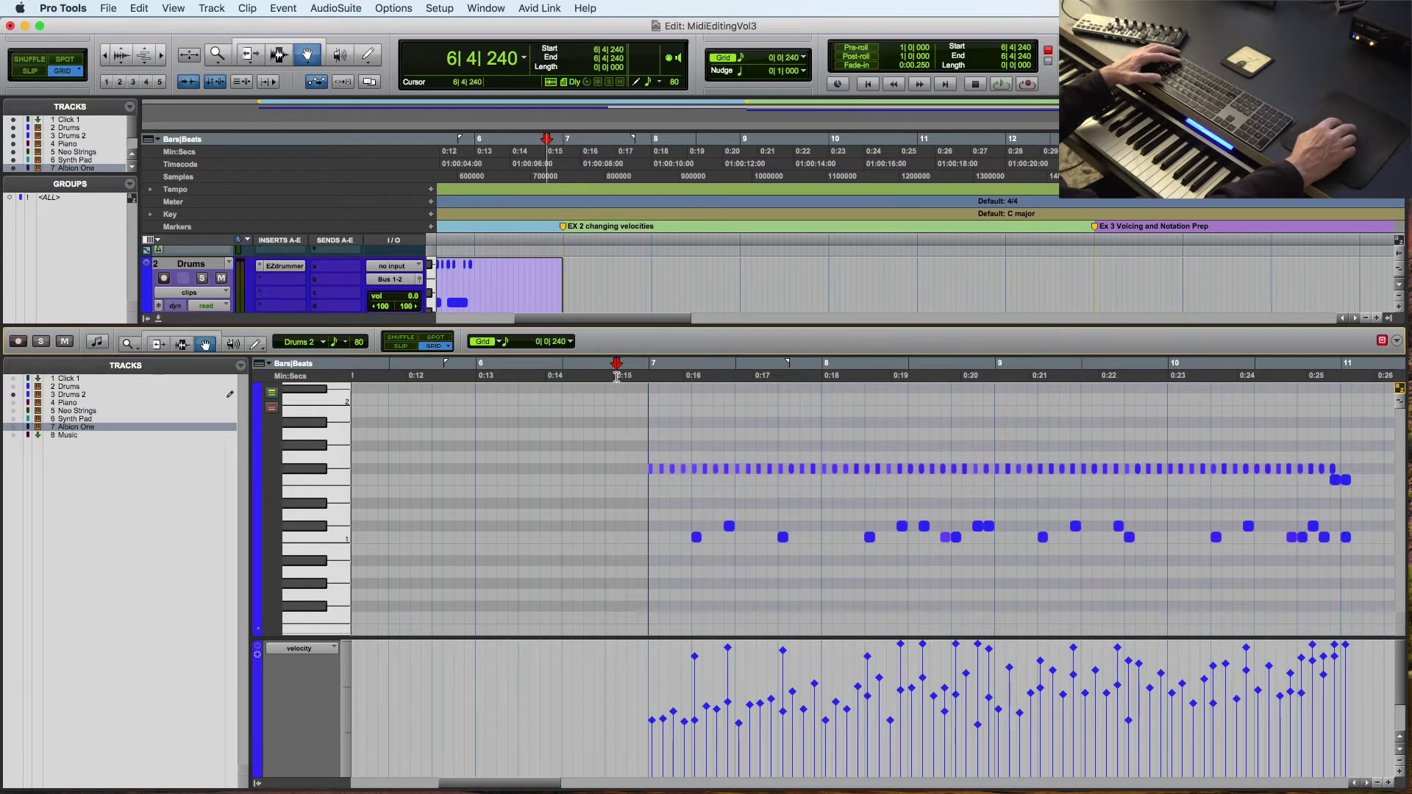
pyautogui.click(618, 376)
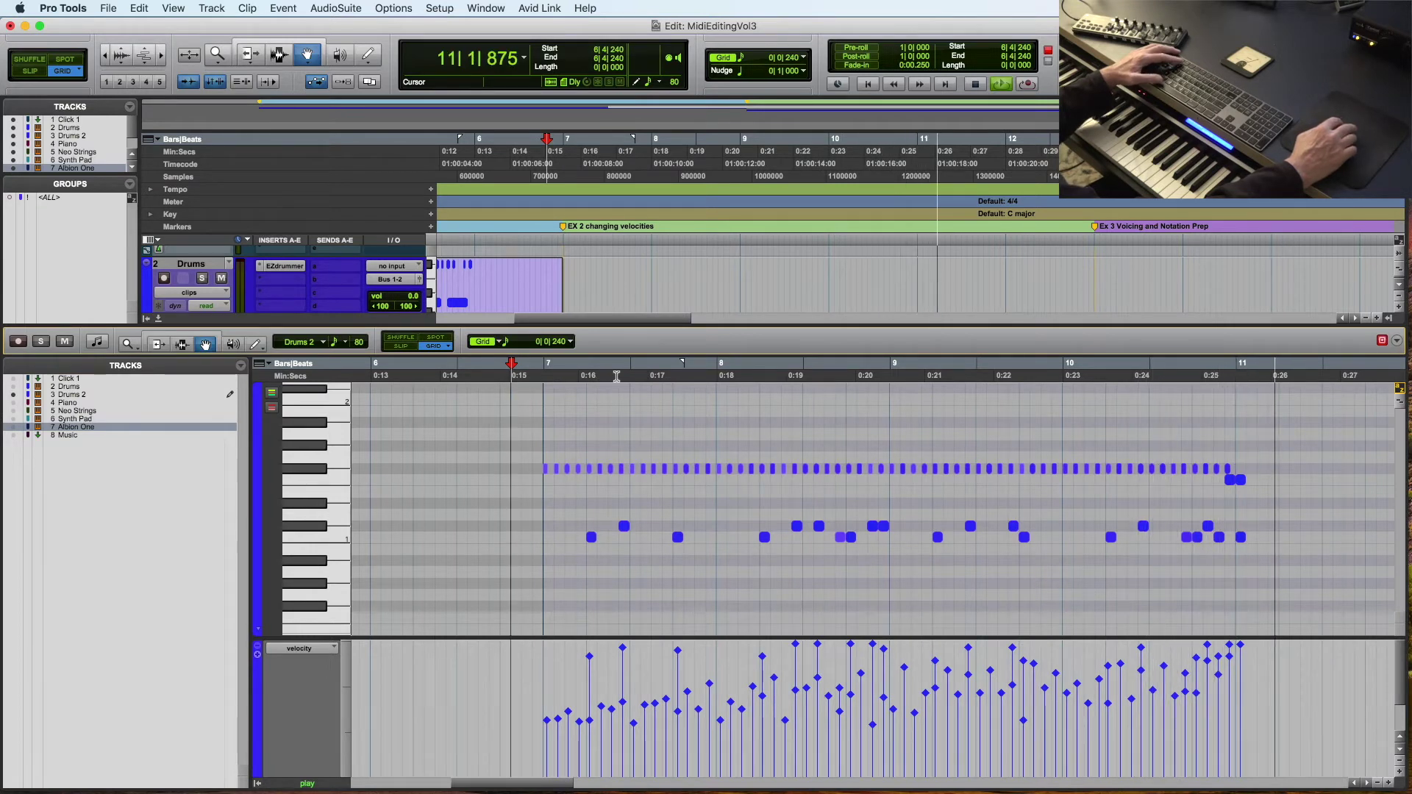
pyautogui.press('space')
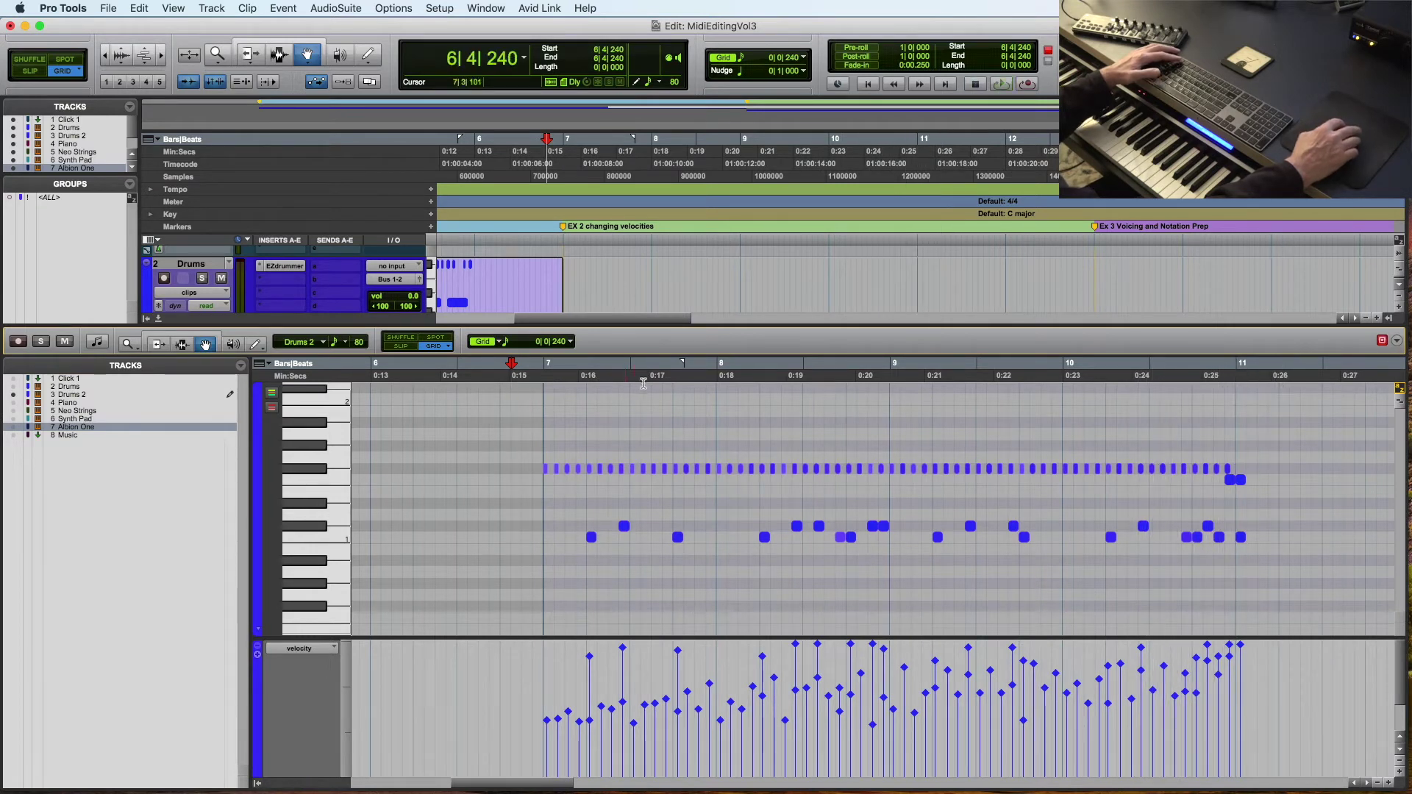
pyautogui.click(316, 466)
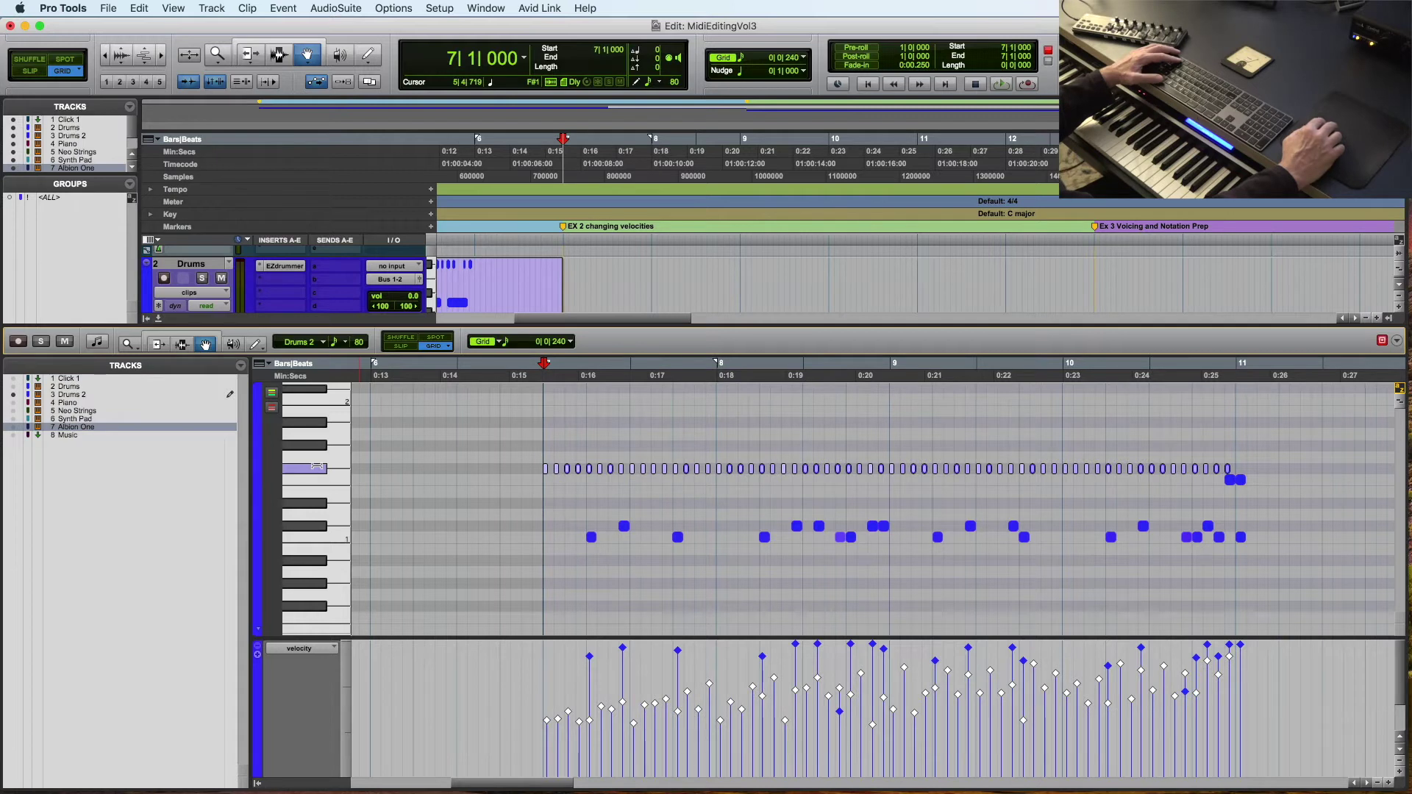
# Apply a smooth 20-to-90 velocity ramp to the selected top-row Drums 2 notes.
pyautogui.press('space')
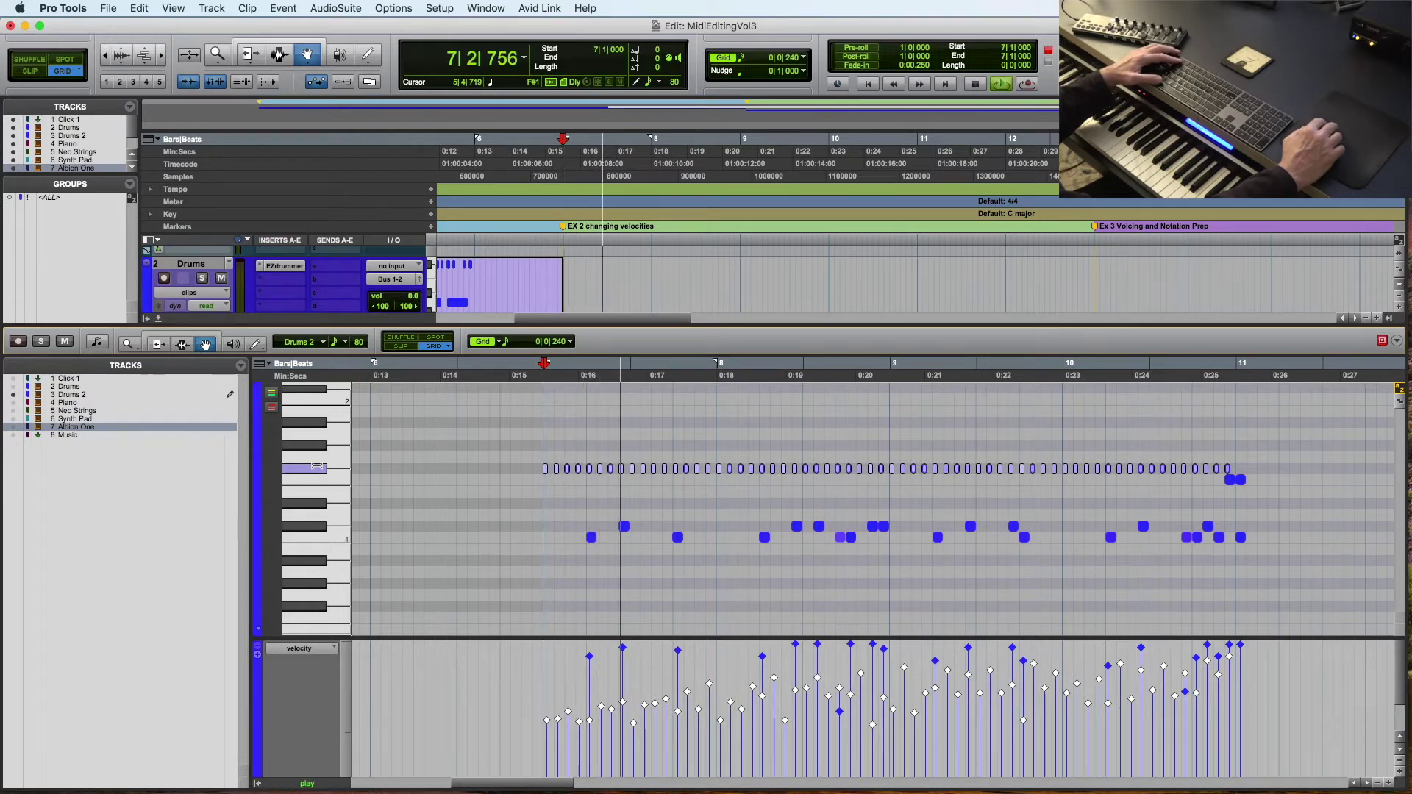
pyautogui.press('space')
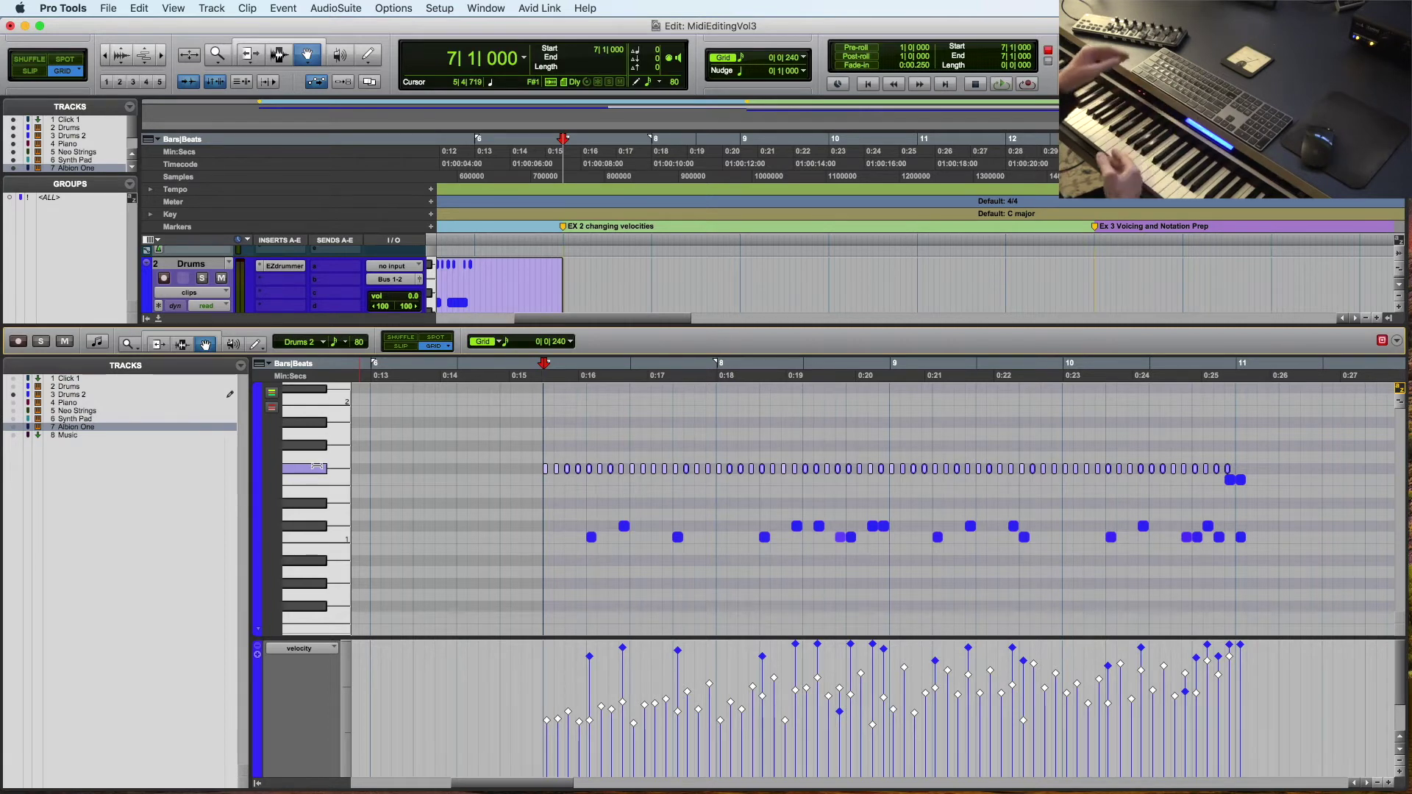
pyautogui.hotkey('alt', '4')
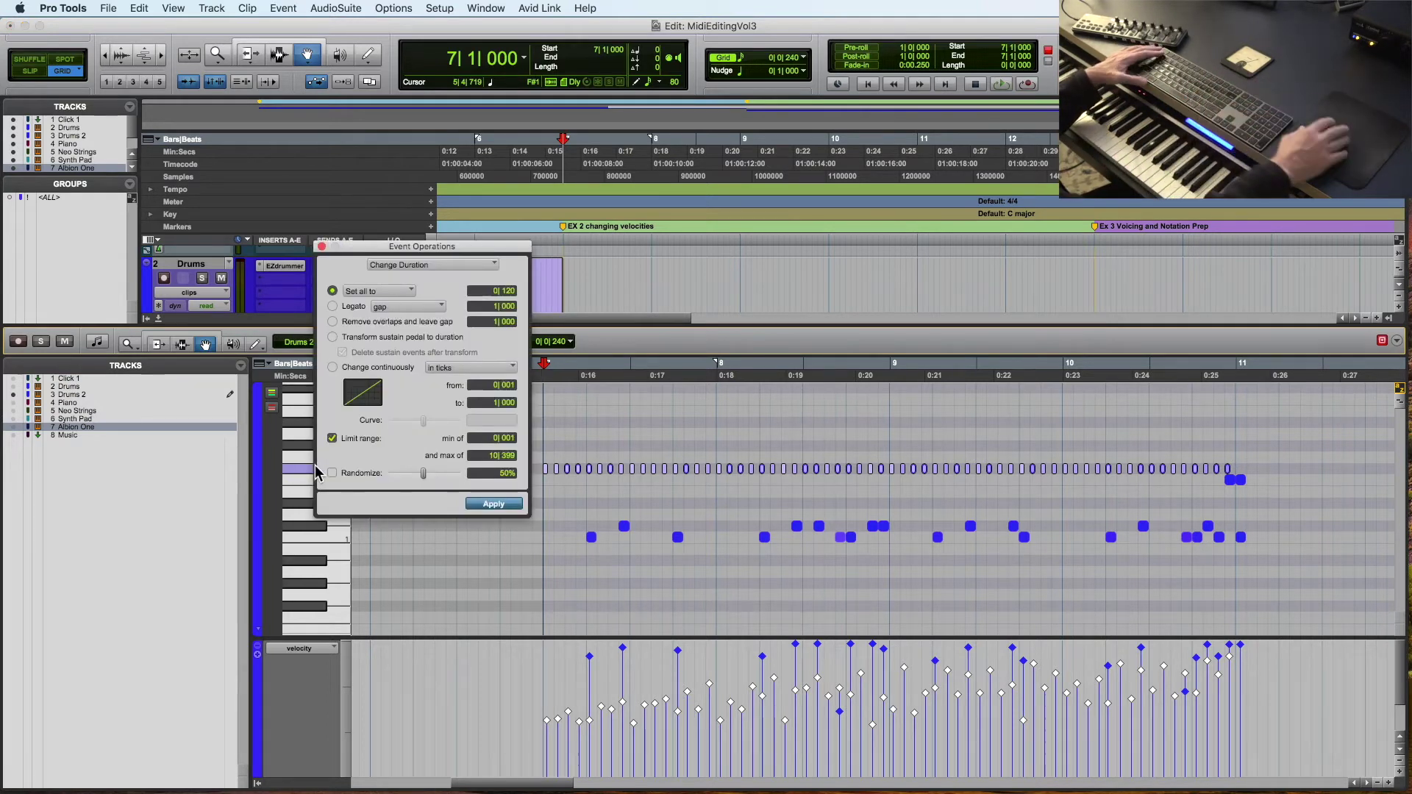
pyautogui.click(470, 265)
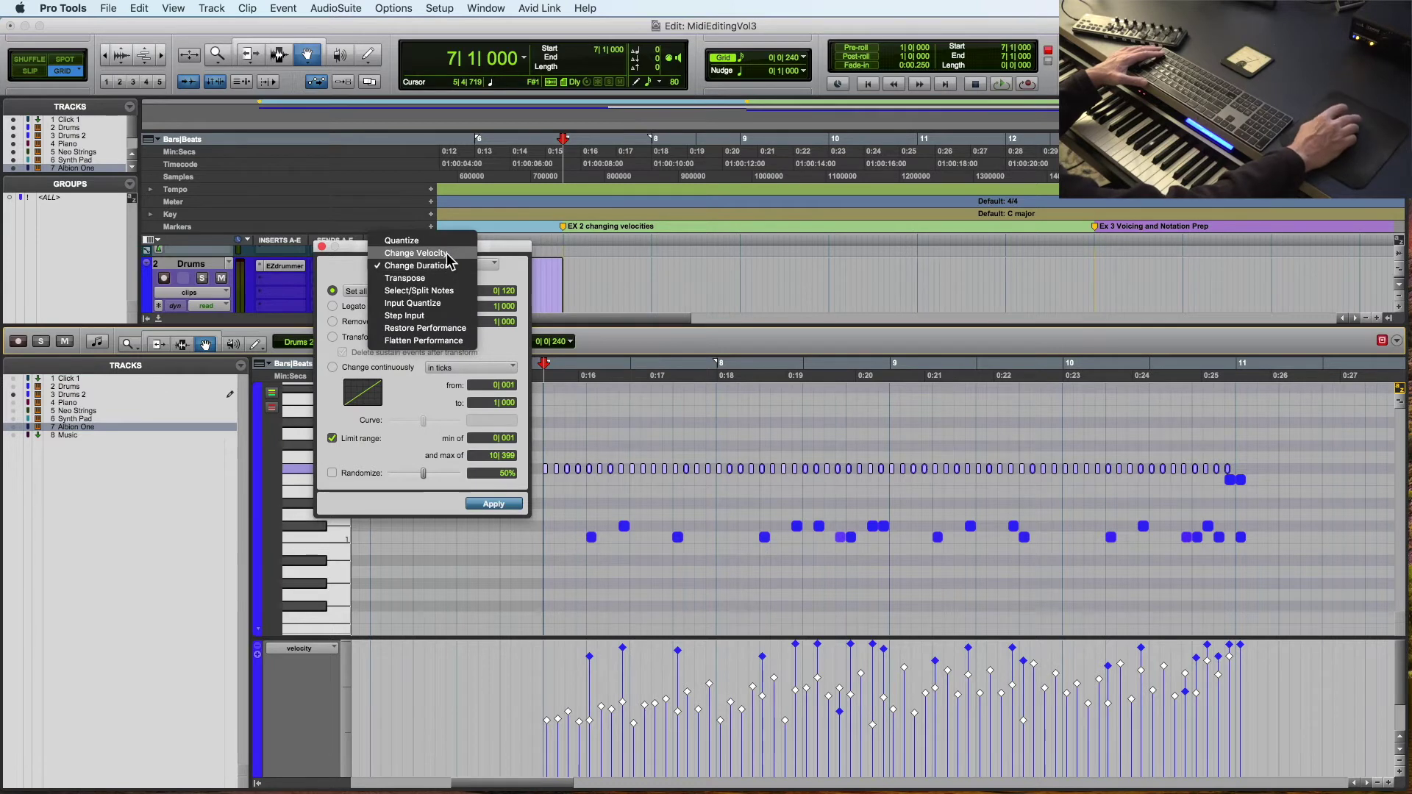
pyautogui.click(485, 255)
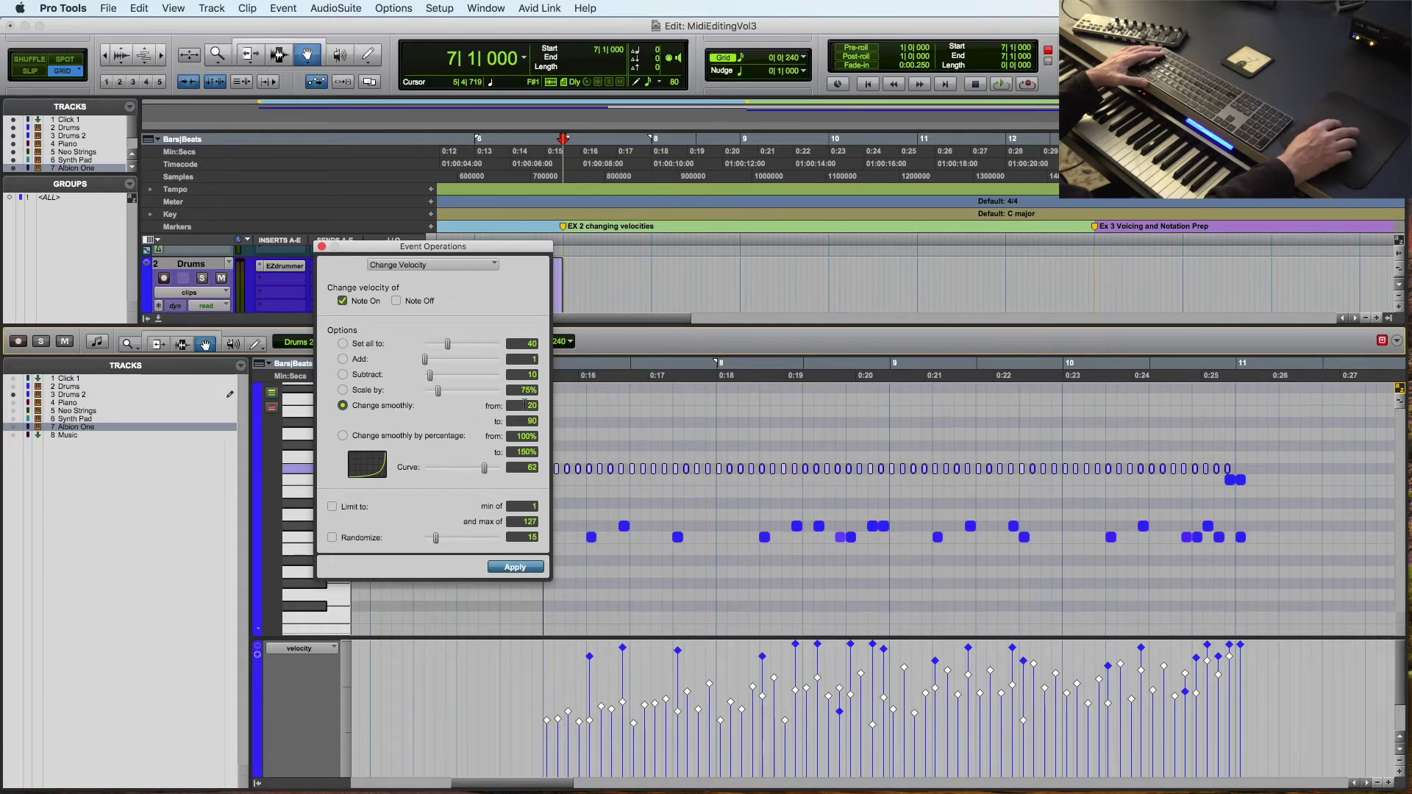
pyautogui.moveTo(519, 252); pyautogui.dragTo(311, 133)
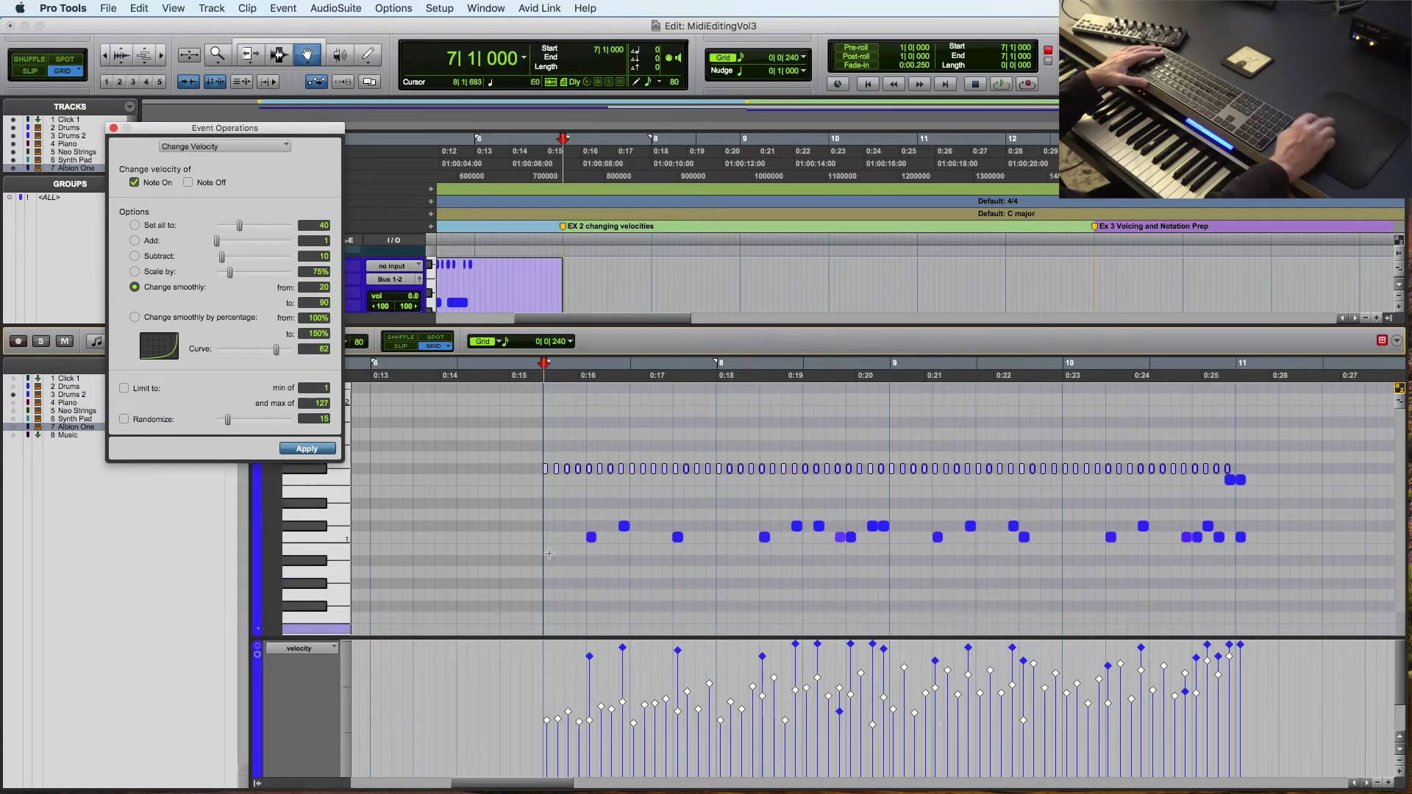
pyautogui.click(306, 449)
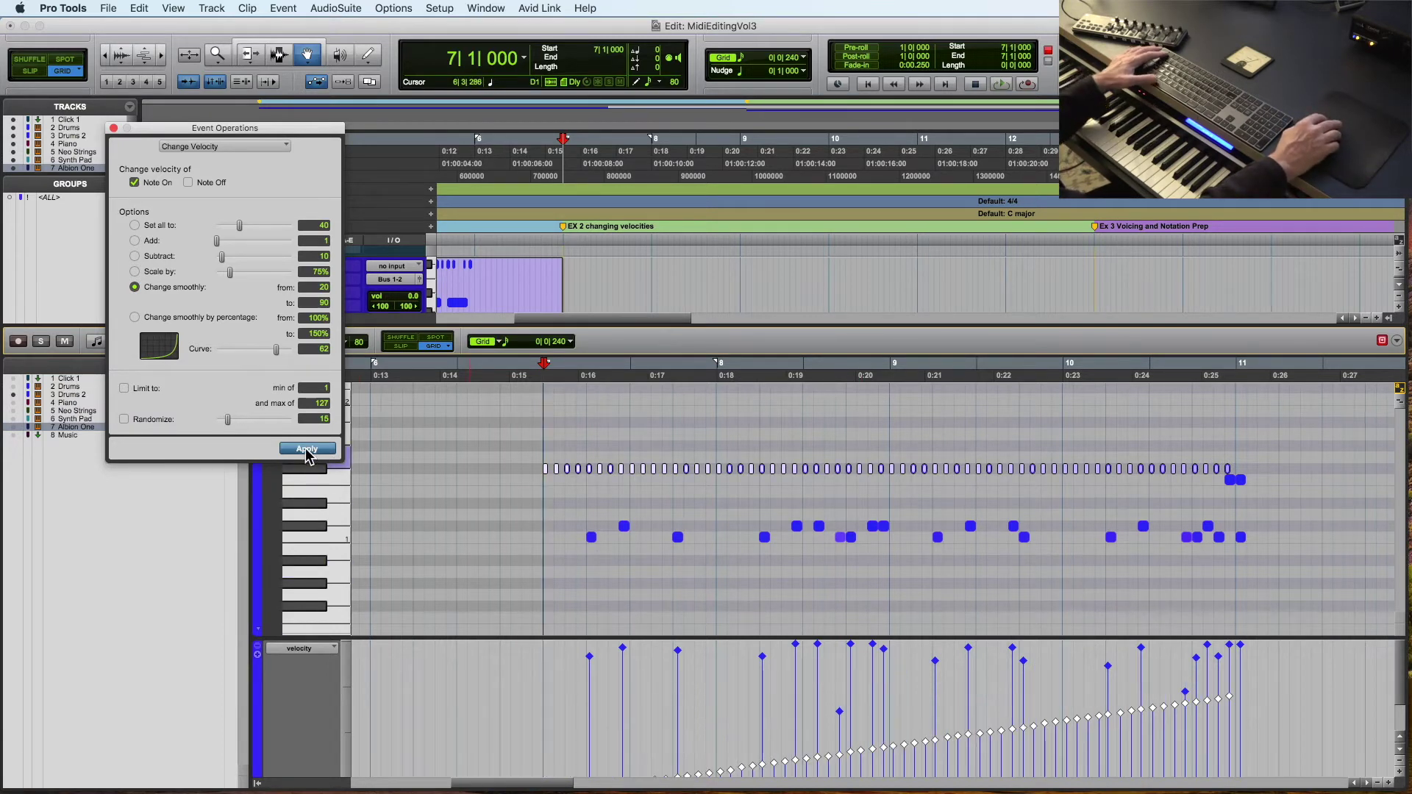
# Enlarge the velocity lane and play the 20–90 ramp back from 6|4|480.
pyautogui.scroll(-2, 489, 566)
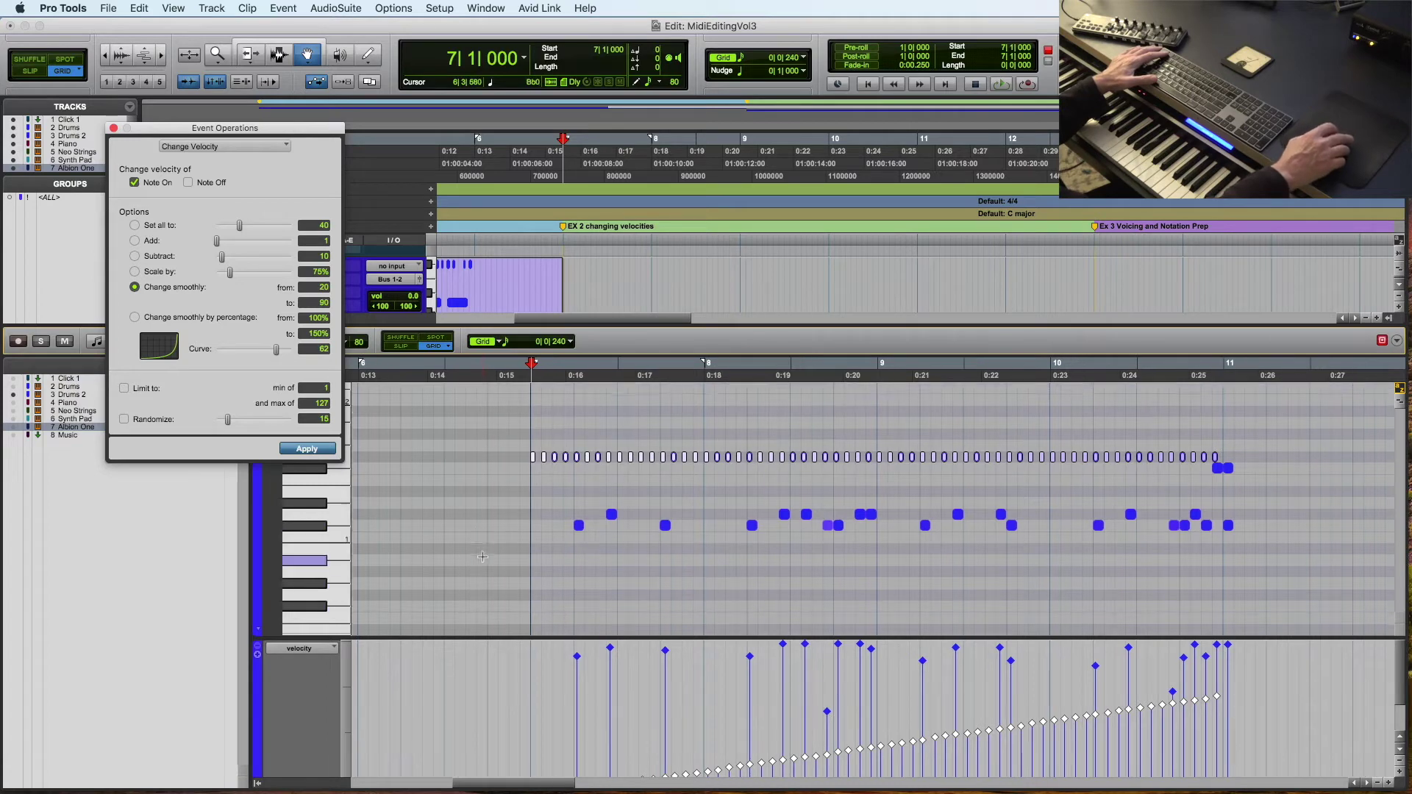
pyautogui.scroll(2, 468, 673)
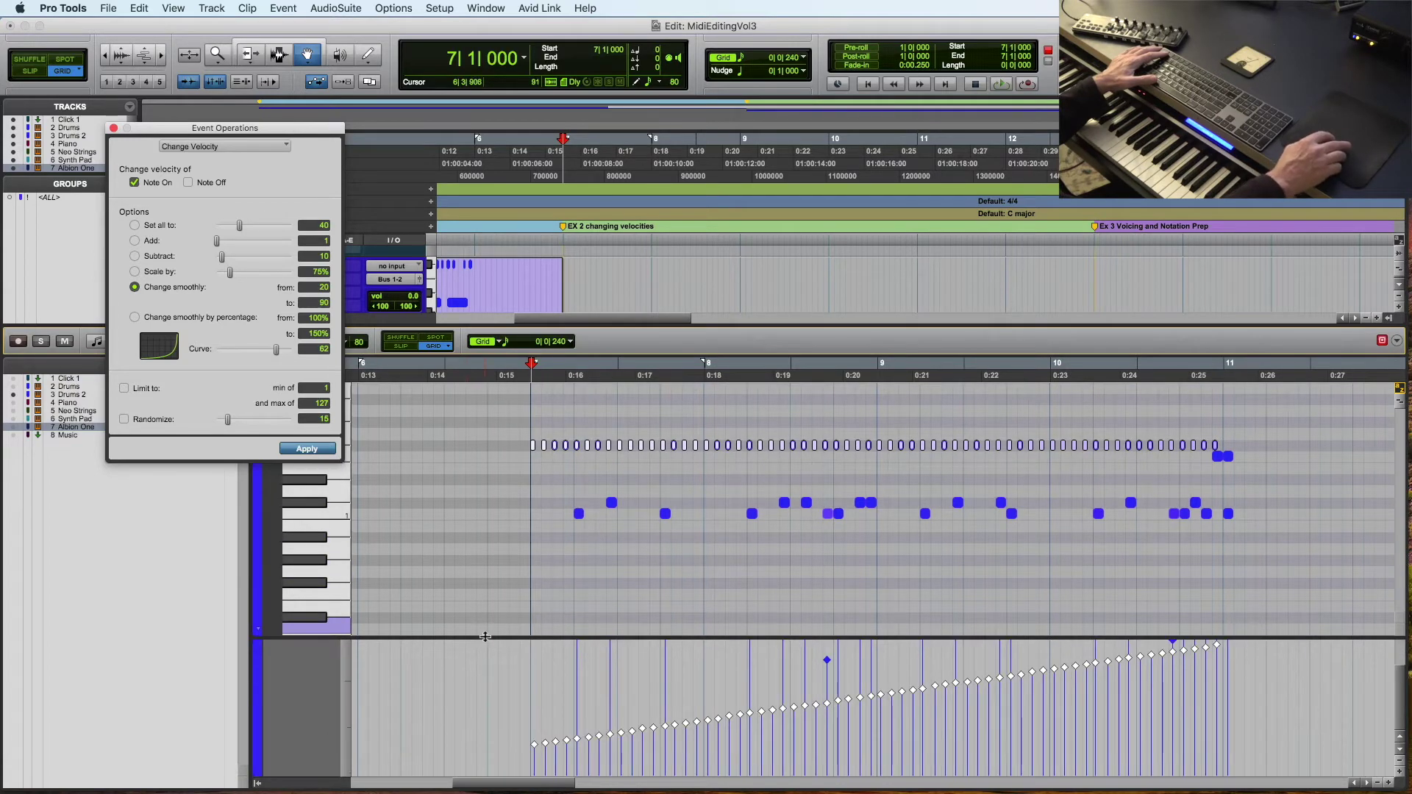
pyautogui.moveTo(485, 636); pyautogui.dragTo(499, 511)
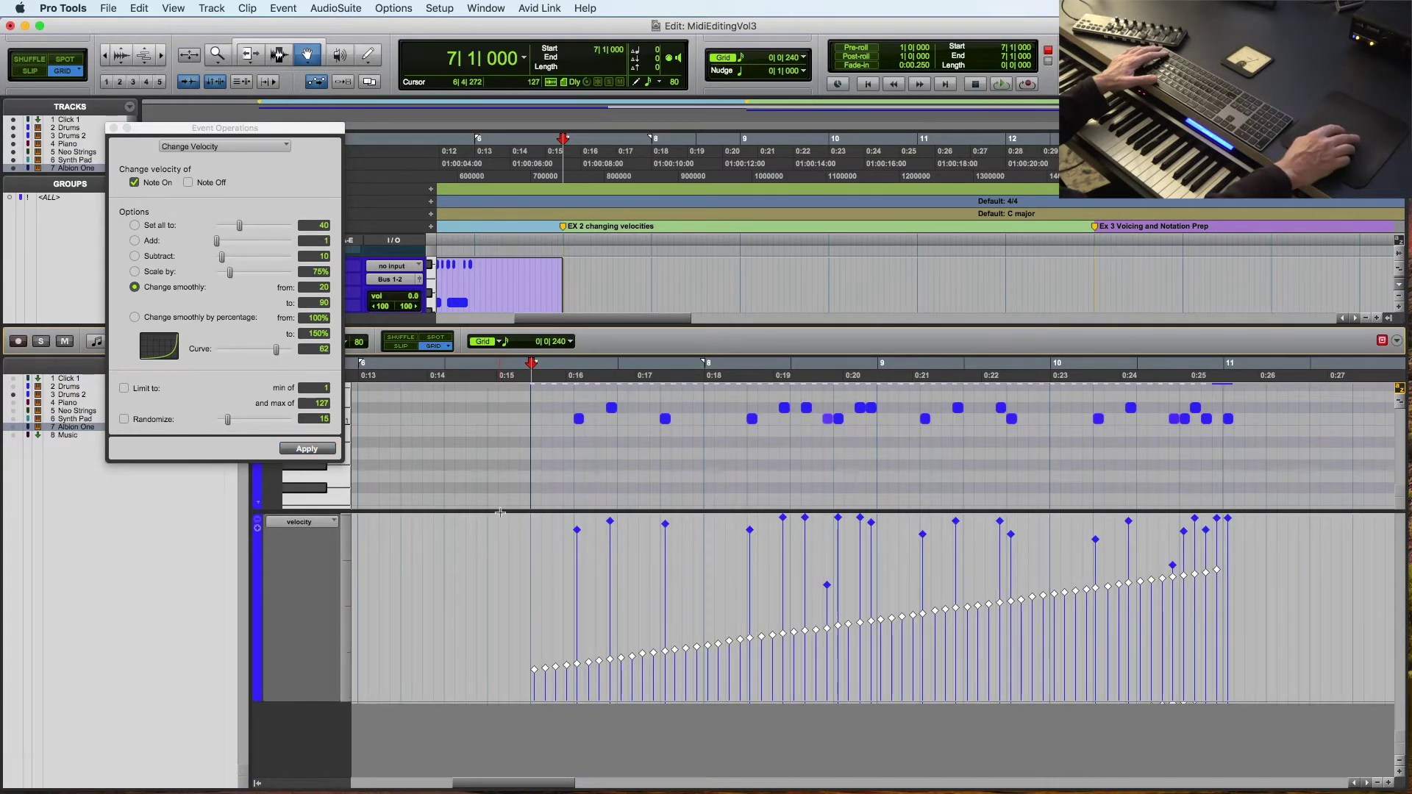
pyautogui.click(510, 375)
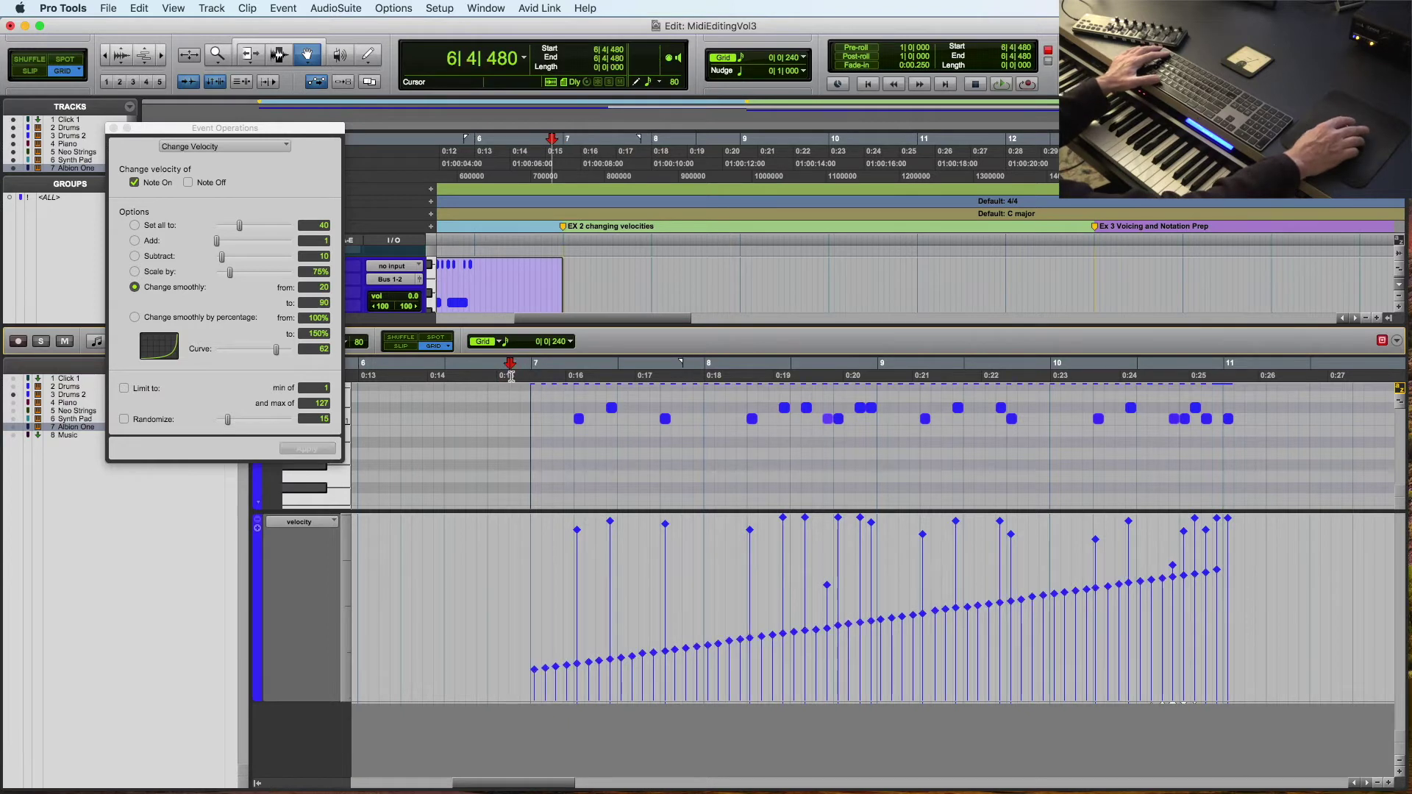
pyautogui.press('space')
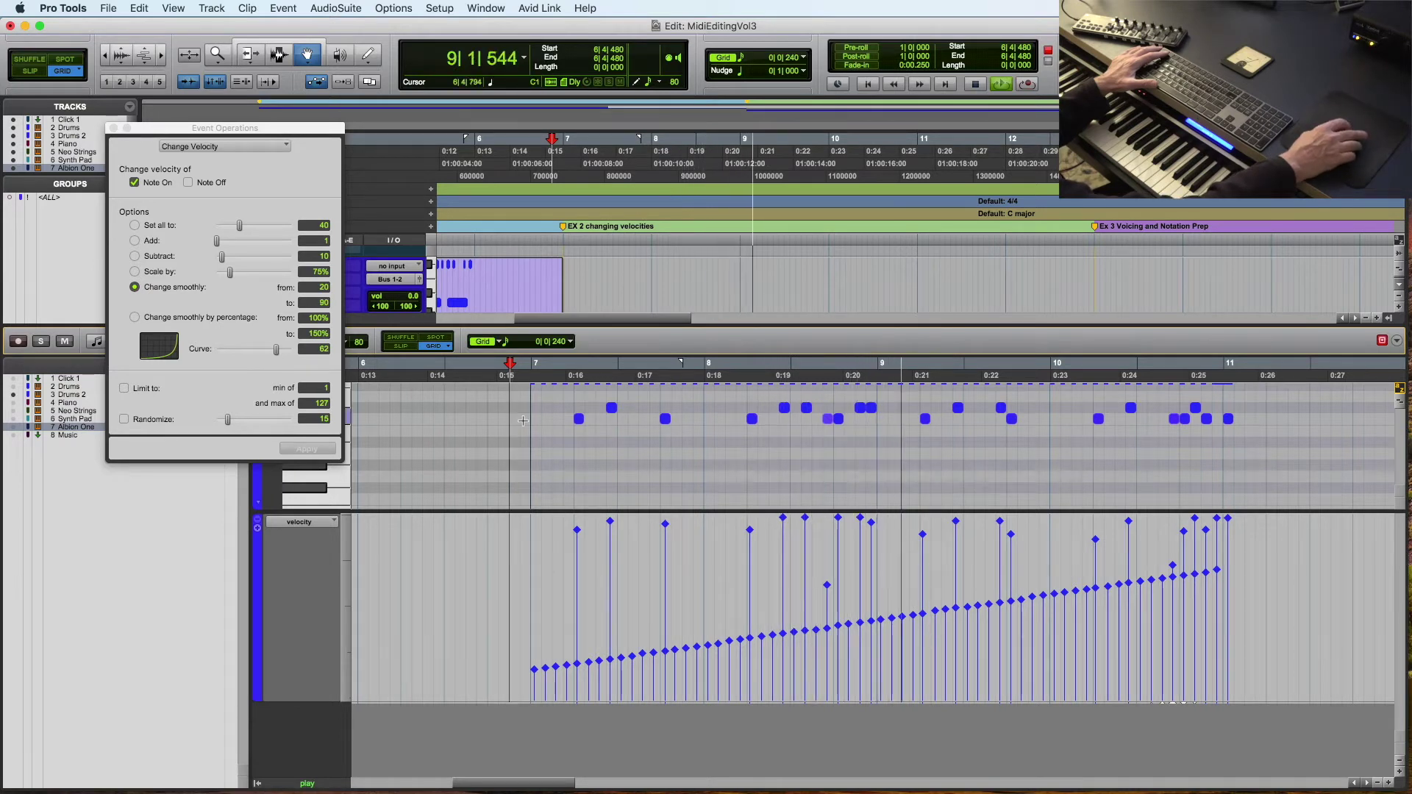
pyautogui.scroll(1, 523, 421)
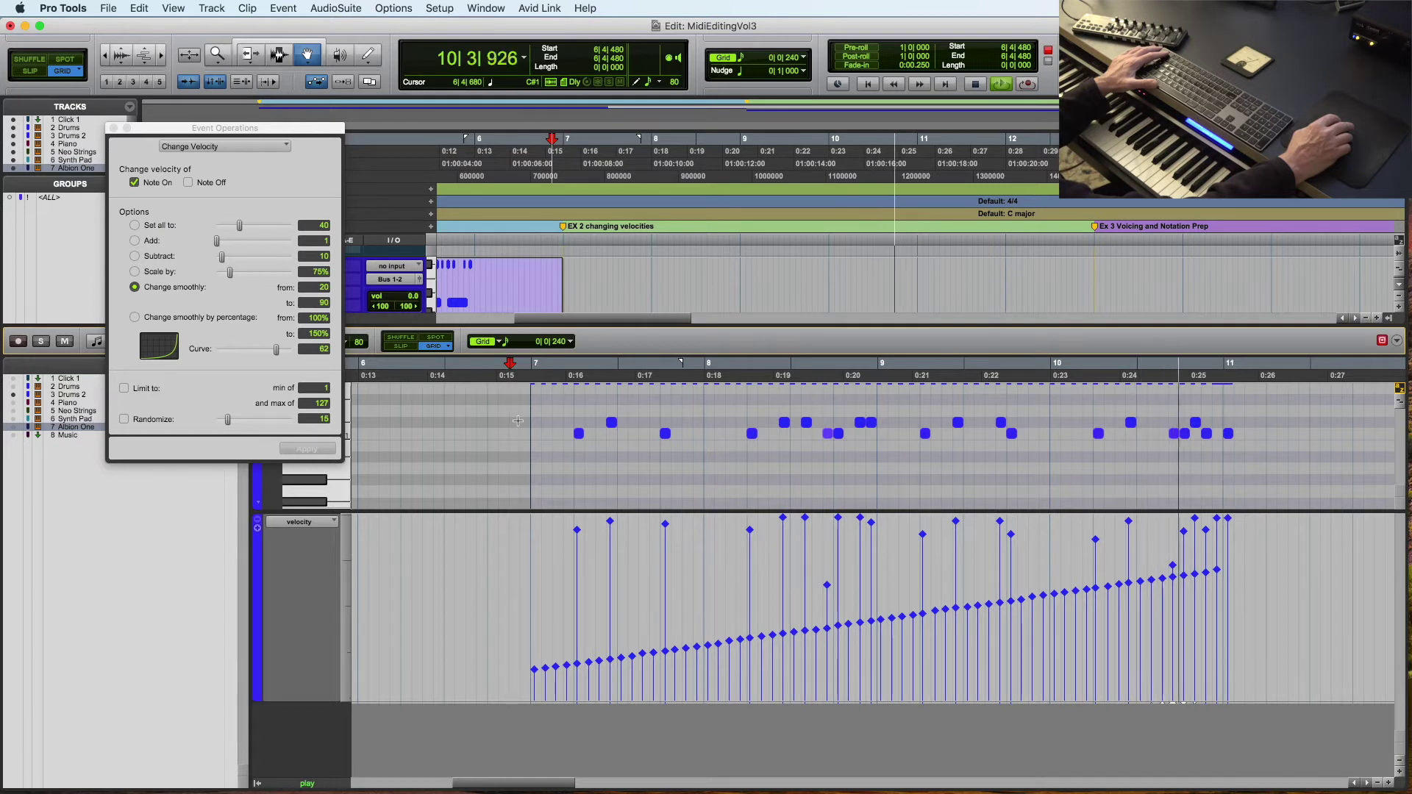
pyautogui.press('space')
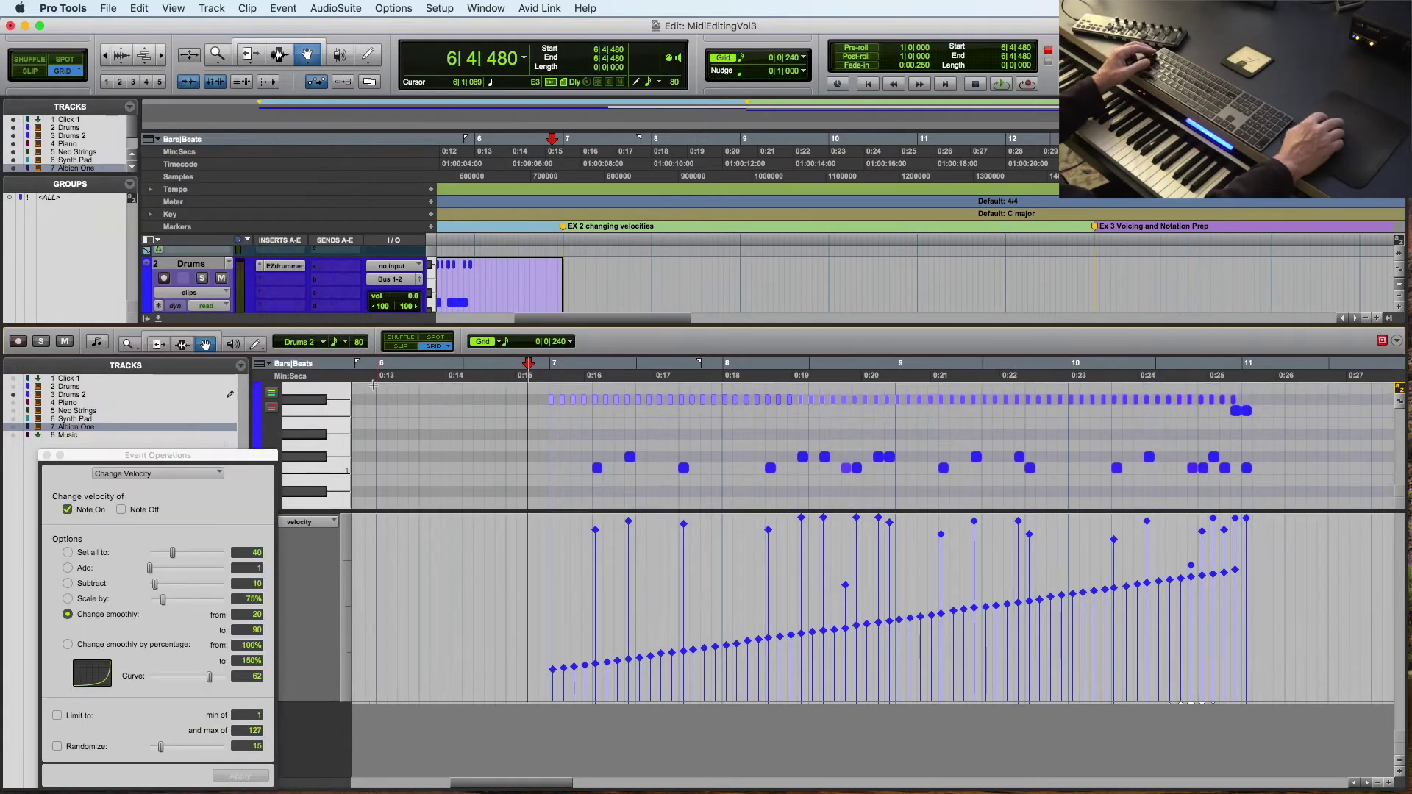
# Apply randomized velocities to the top-row Drums 2 notes and listen to them.
pyautogui.click(313, 398)
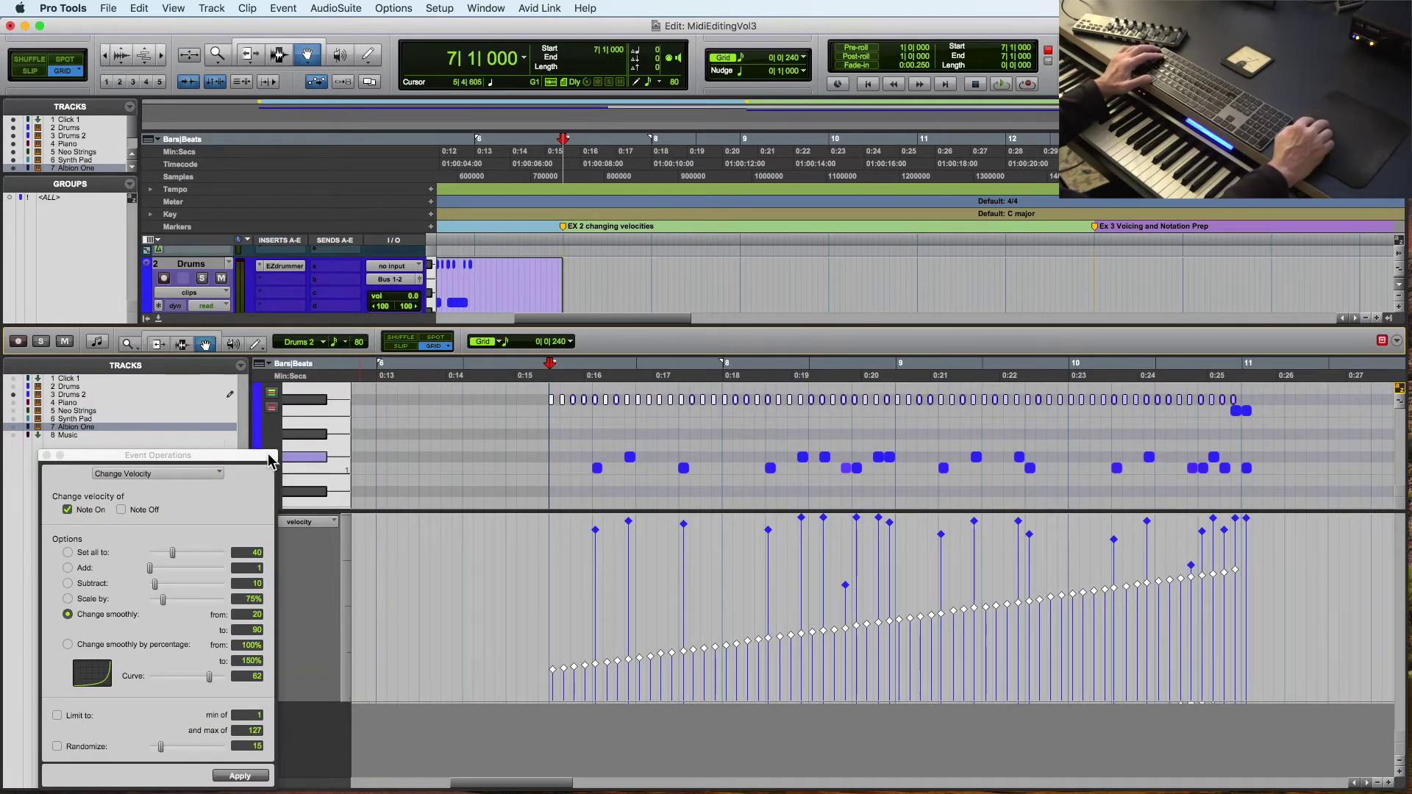
pyautogui.moveTo(270, 459); pyautogui.dragTo(401, 152)
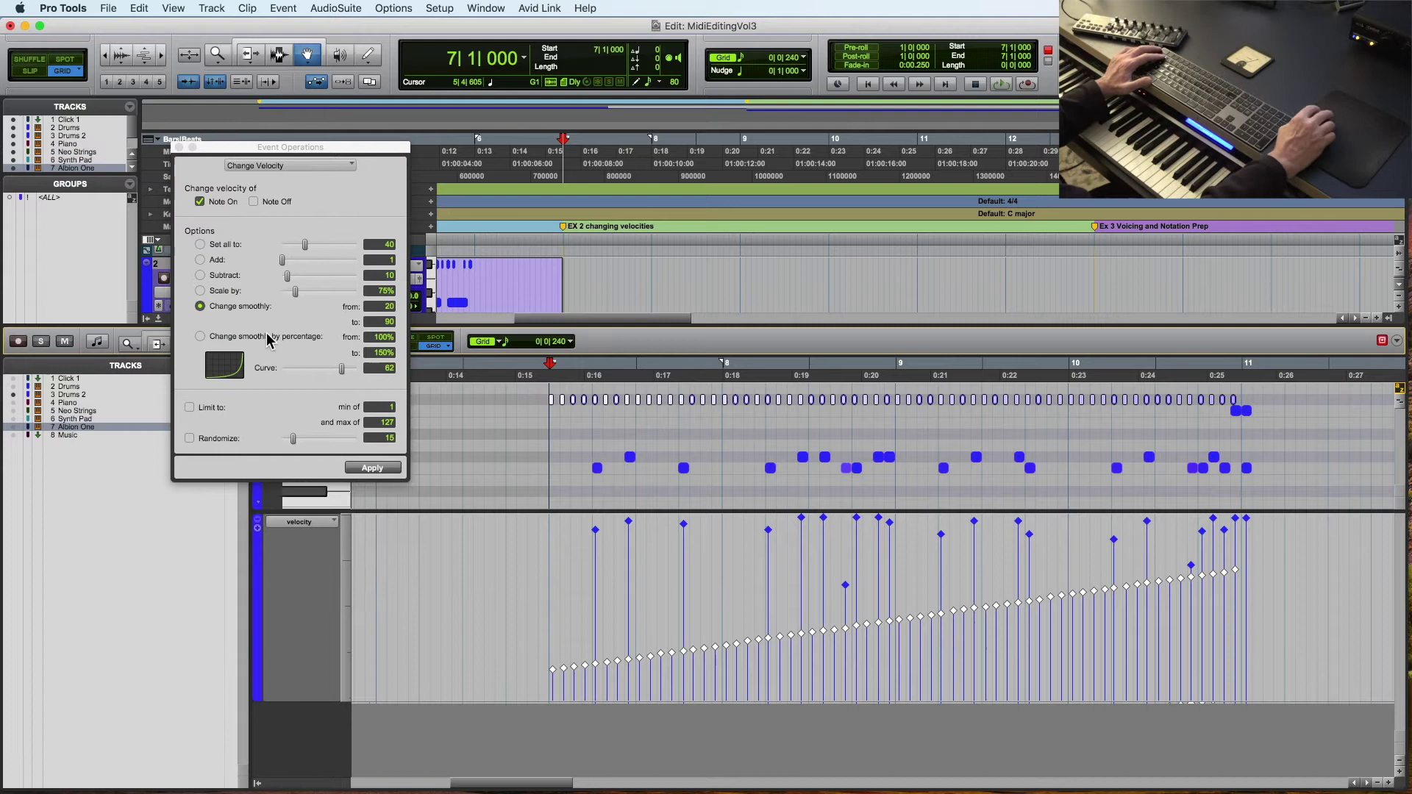
pyautogui.click(189, 439)
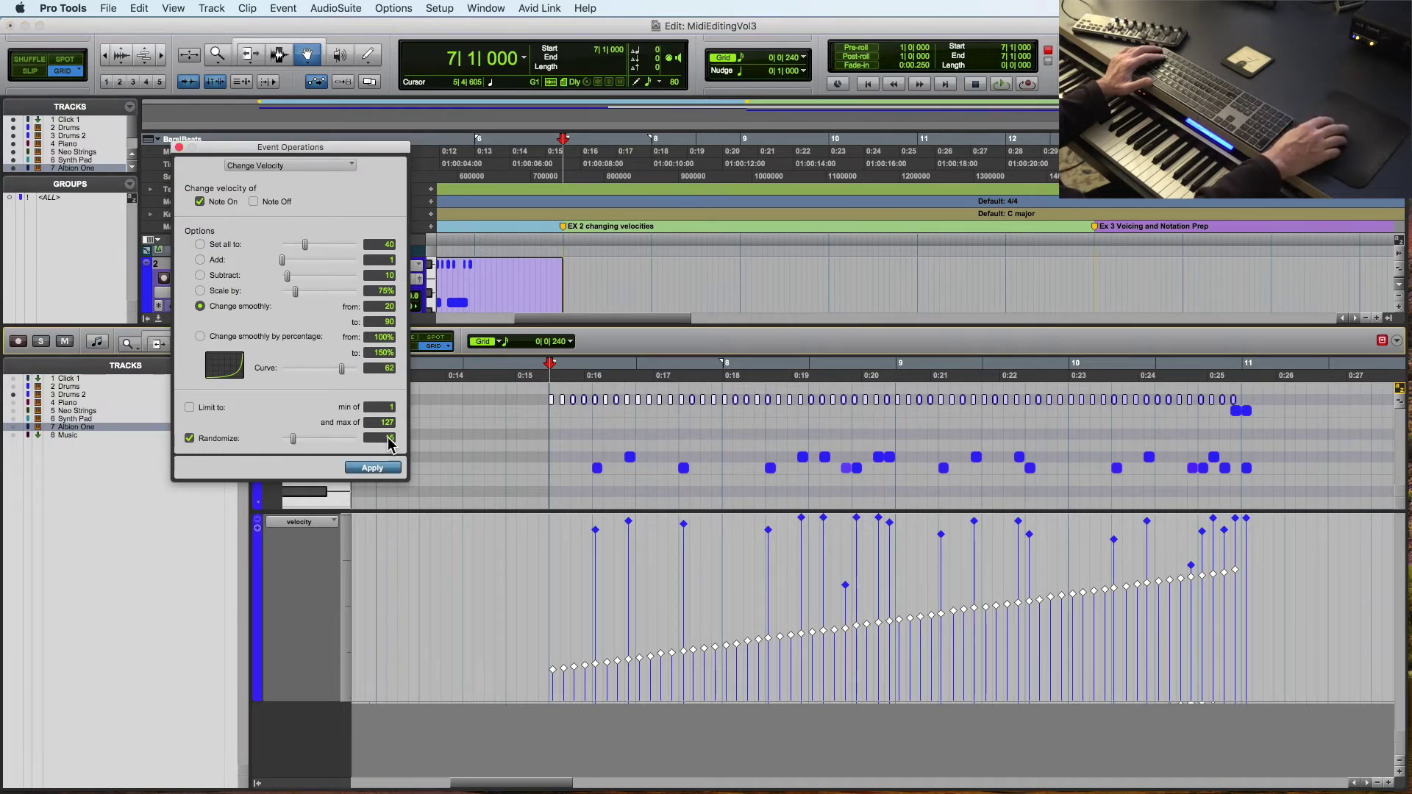
pyautogui.click(373, 469)
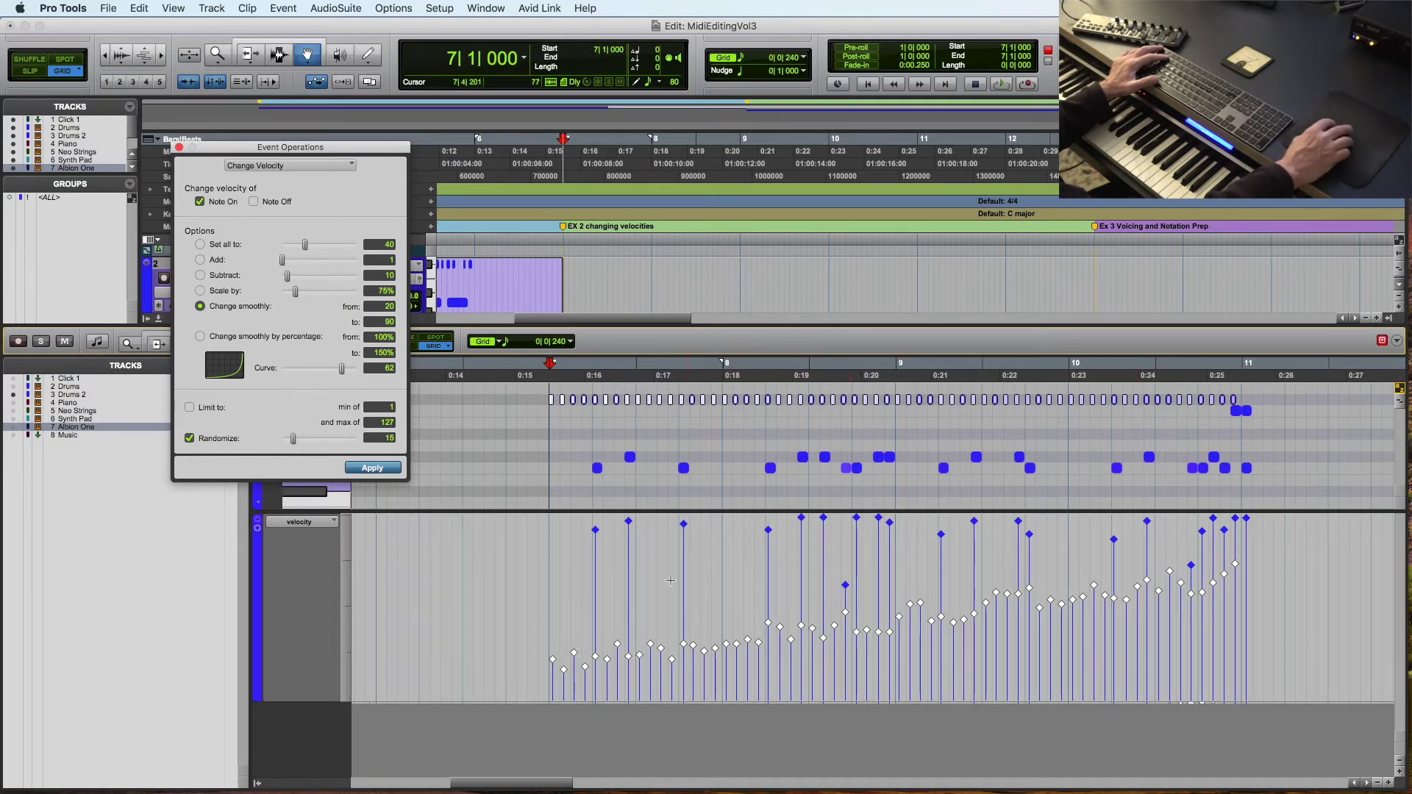
pyautogui.press('space')
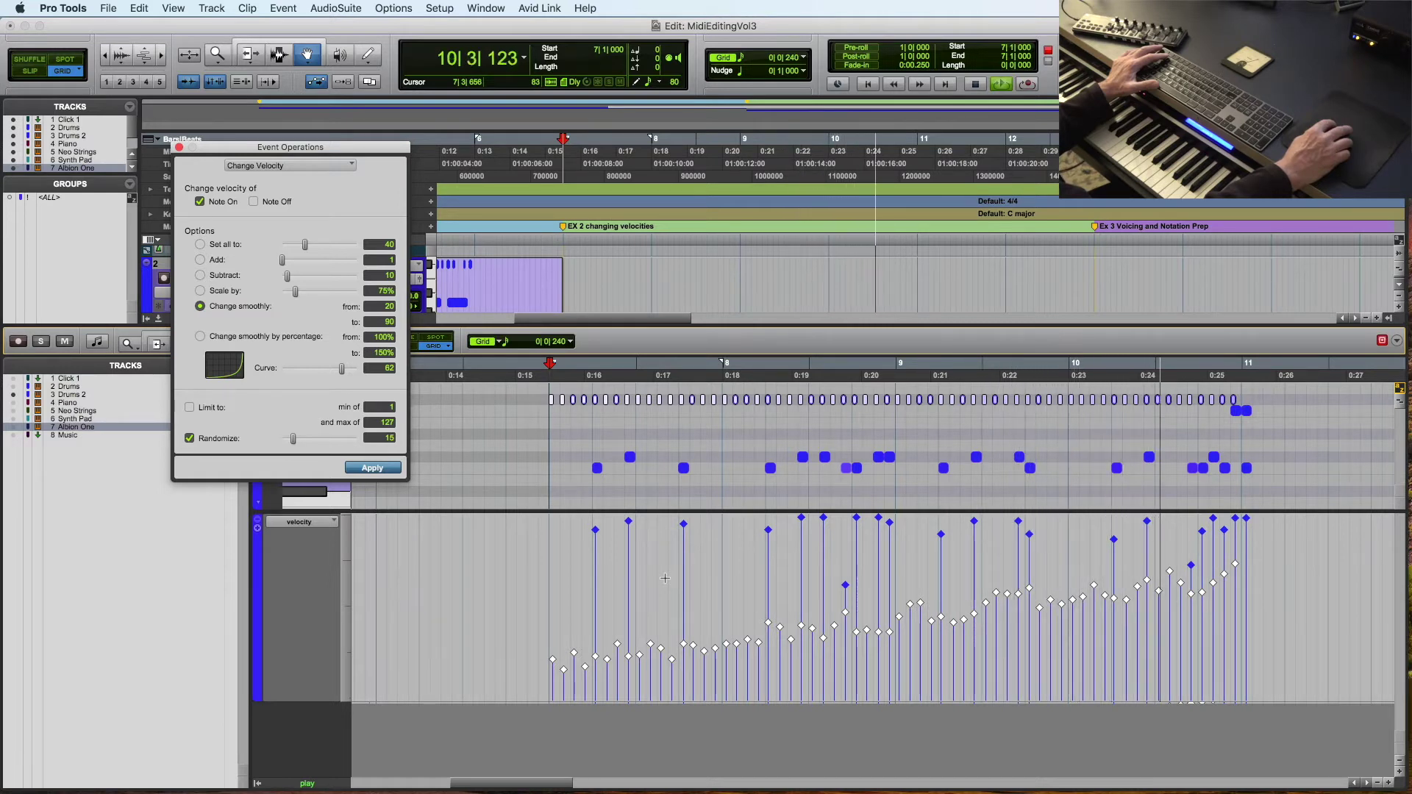
pyautogui.press('space')
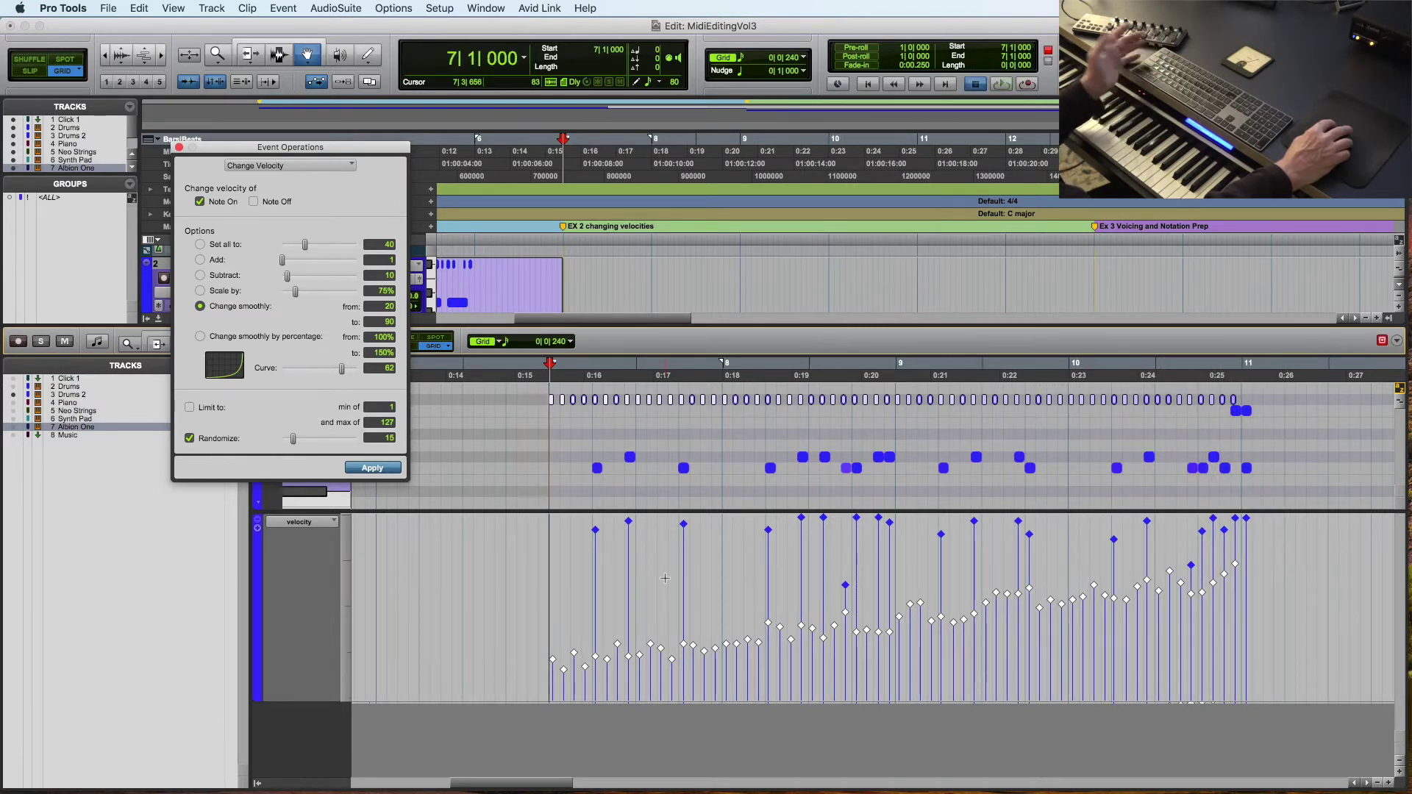
# Switch back to changing velocities smoothly by percentage to restore the straight ramp.
pyautogui.click(534, 377)
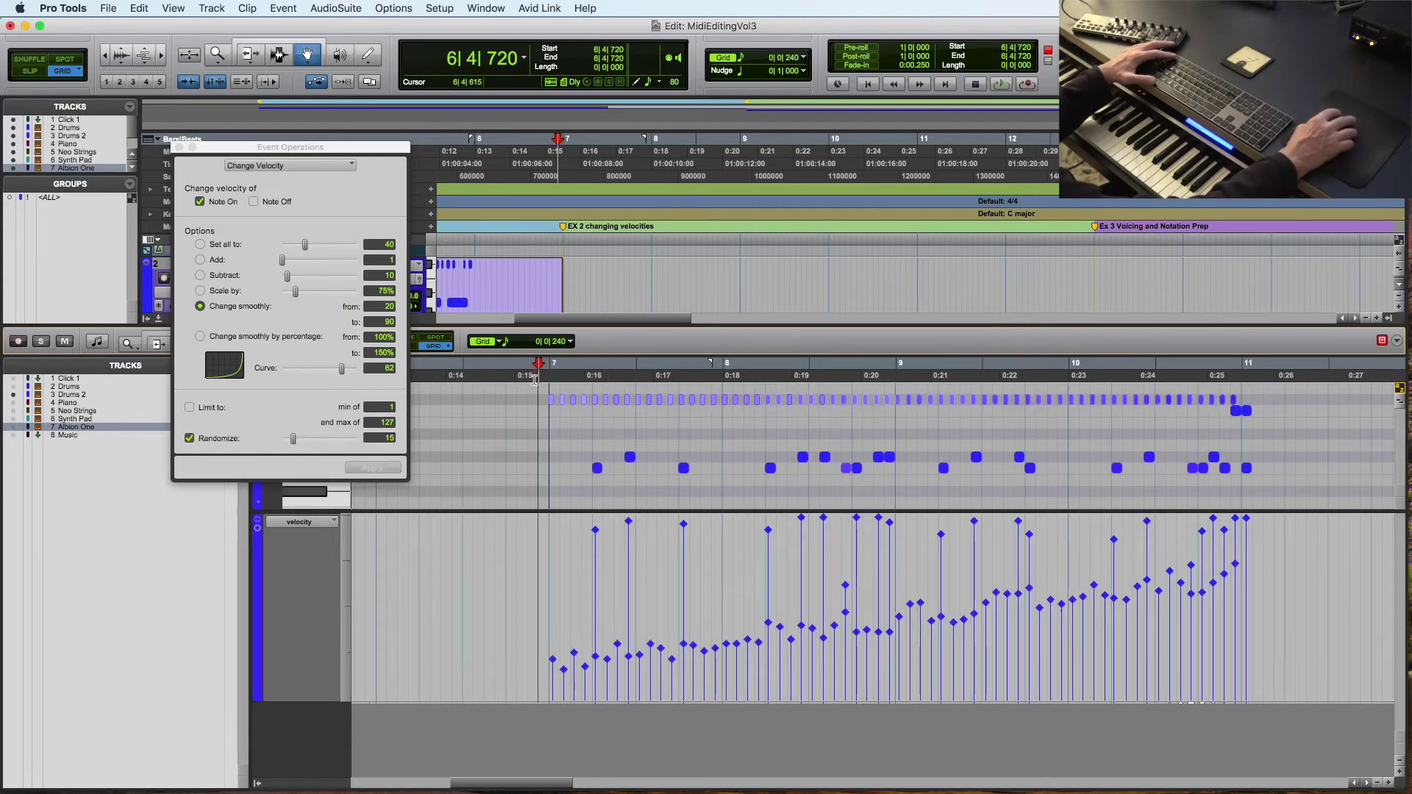
pyautogui.click(200, 337)
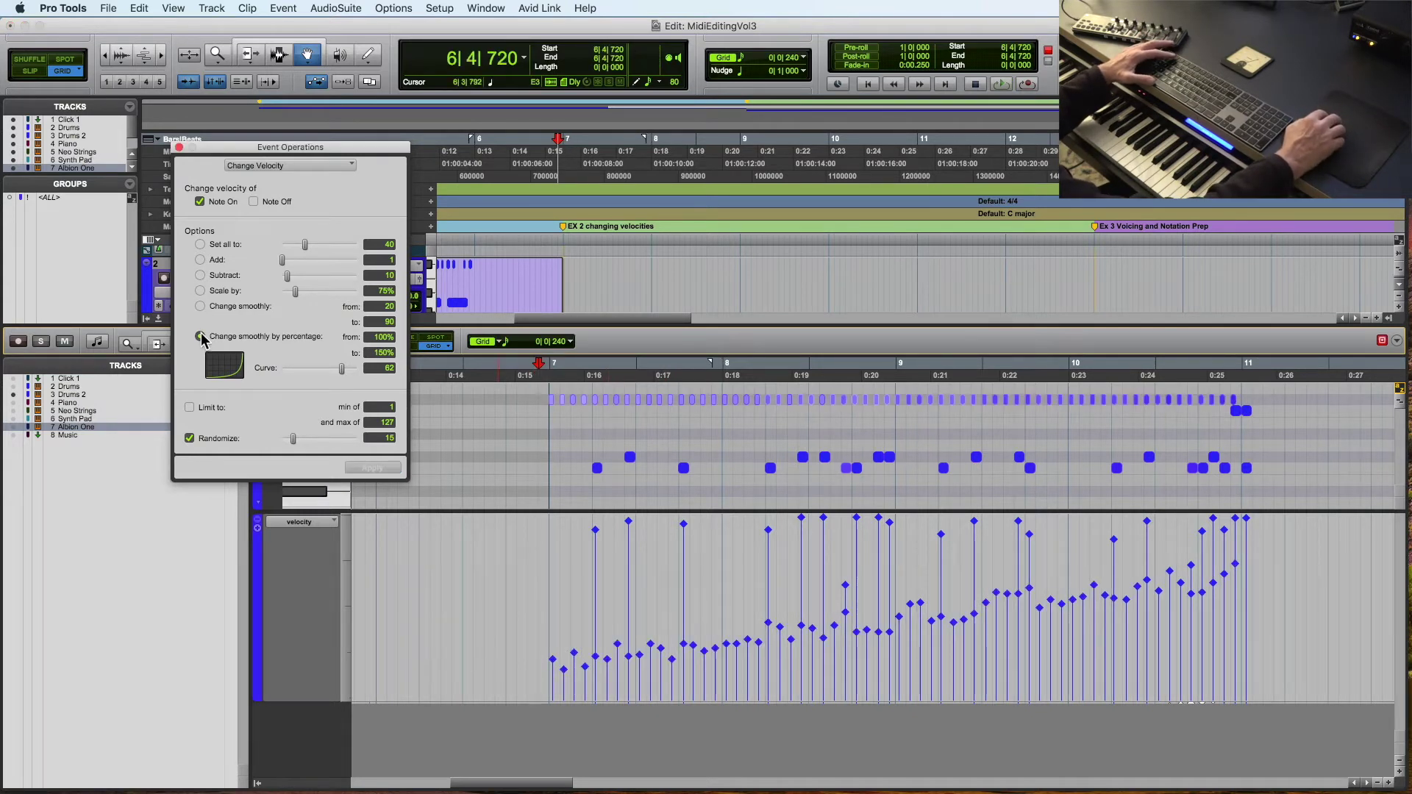
pyautogui.press('Return')
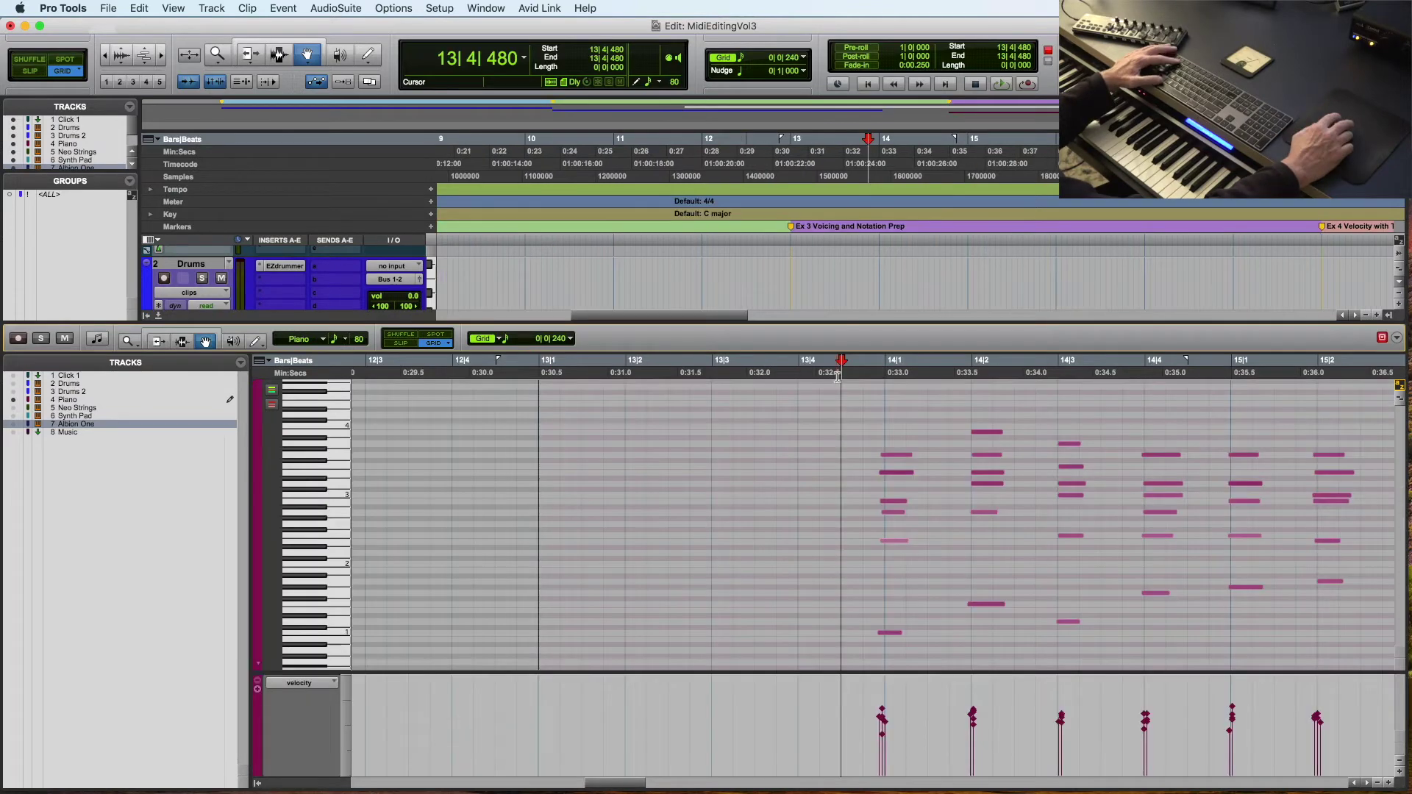
# Jump to and play the Piano part at bars 13–16, then switch to Notation view.
pyautogui.press('space')
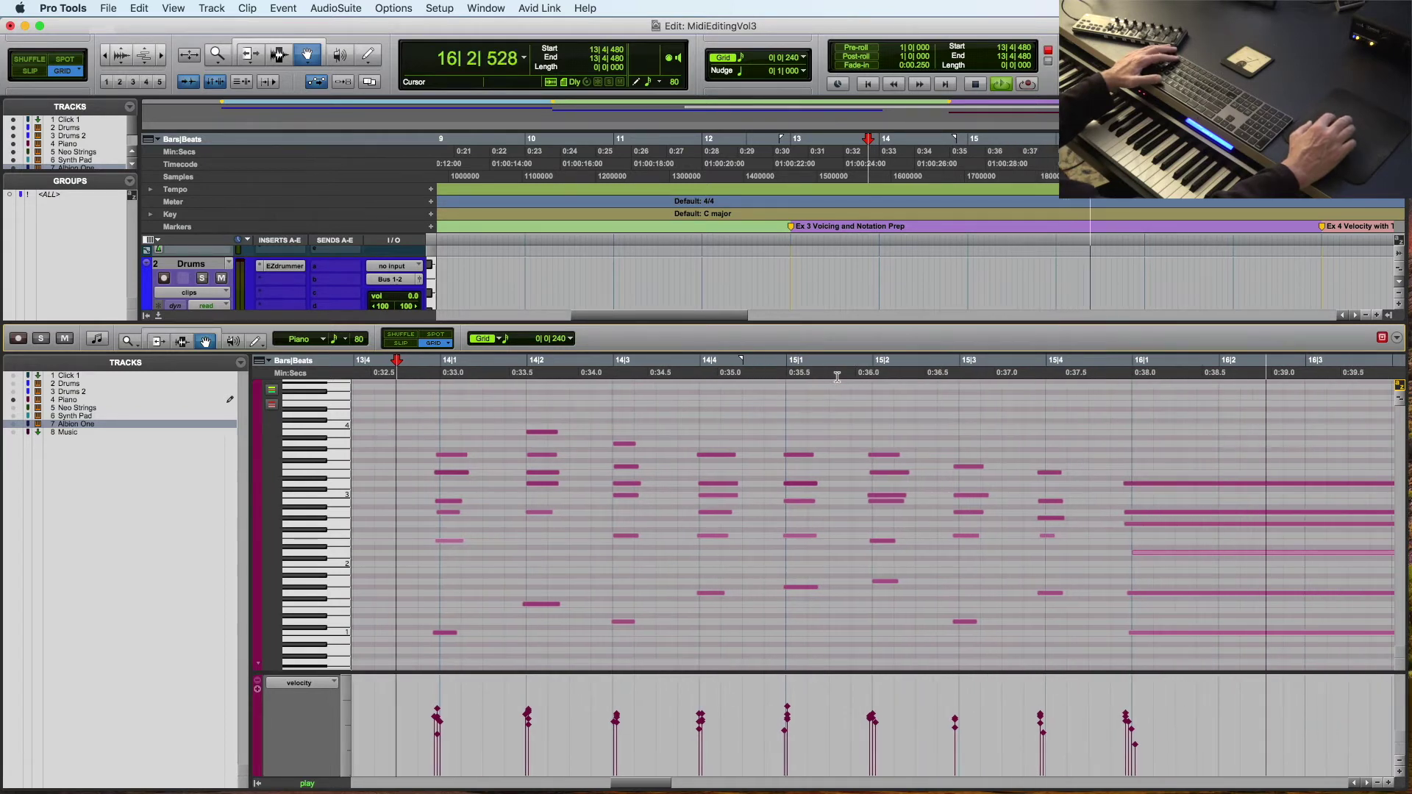
pyautogui.press('space')
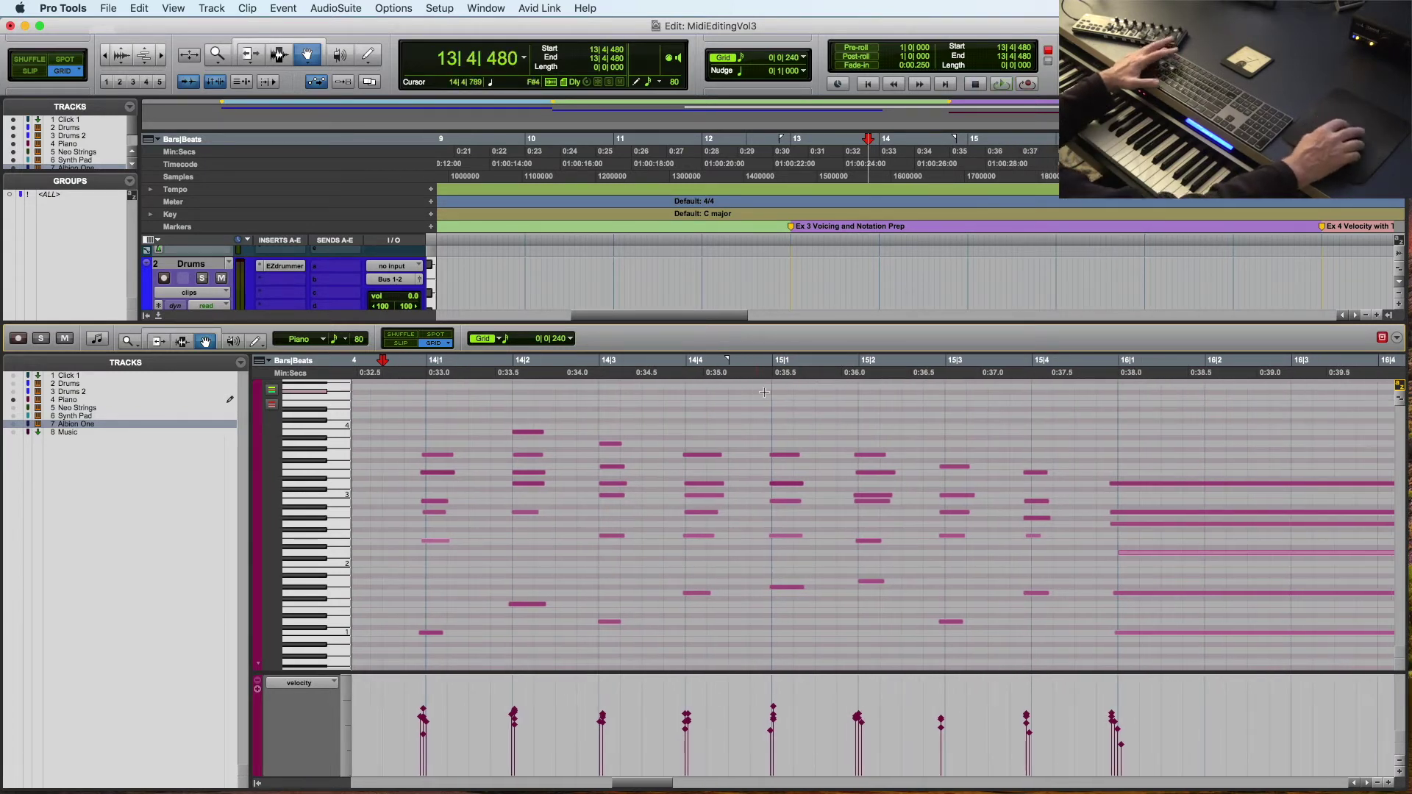
pyautogui.hscroll(2, 366, 367)
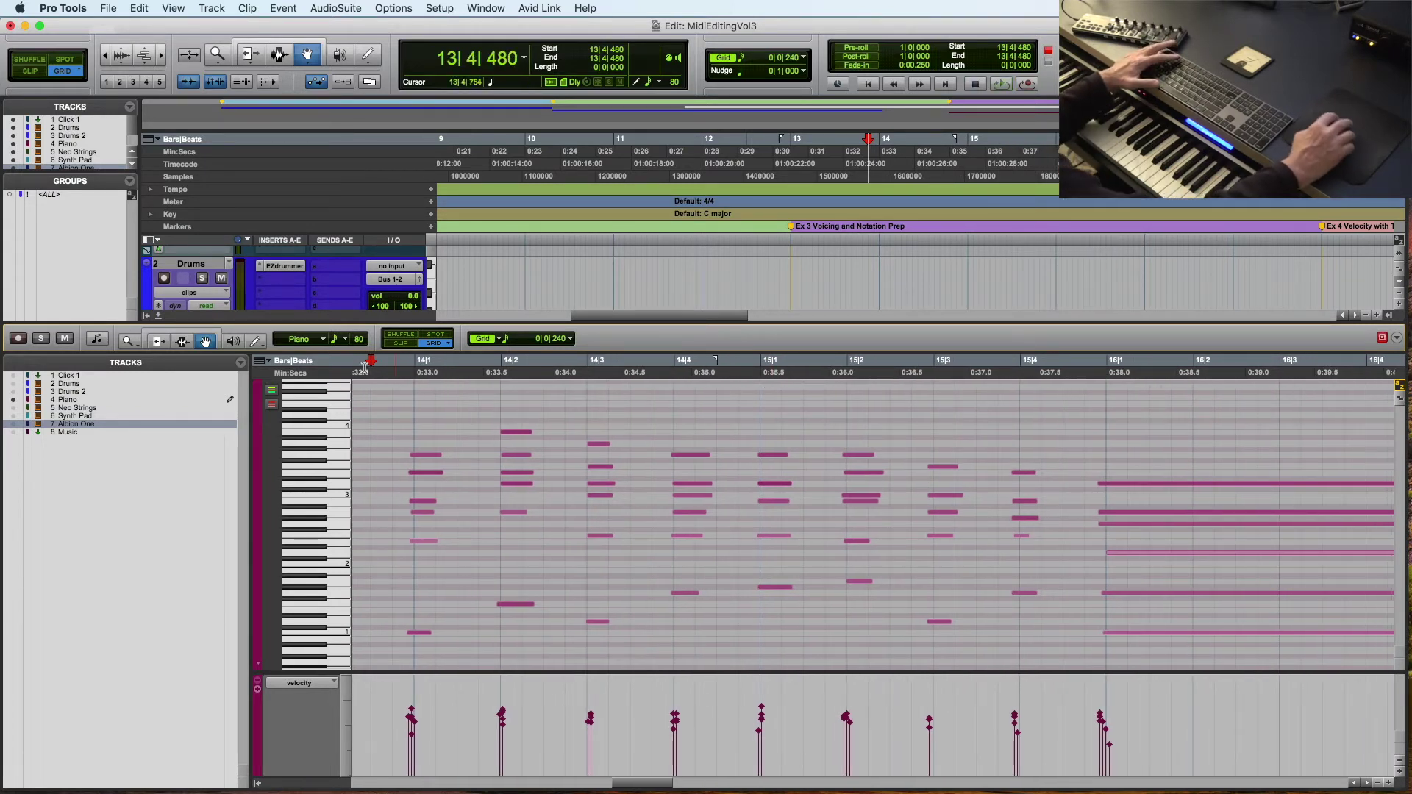
pyautogui.click(97, 340)
pyautogui.press('space')
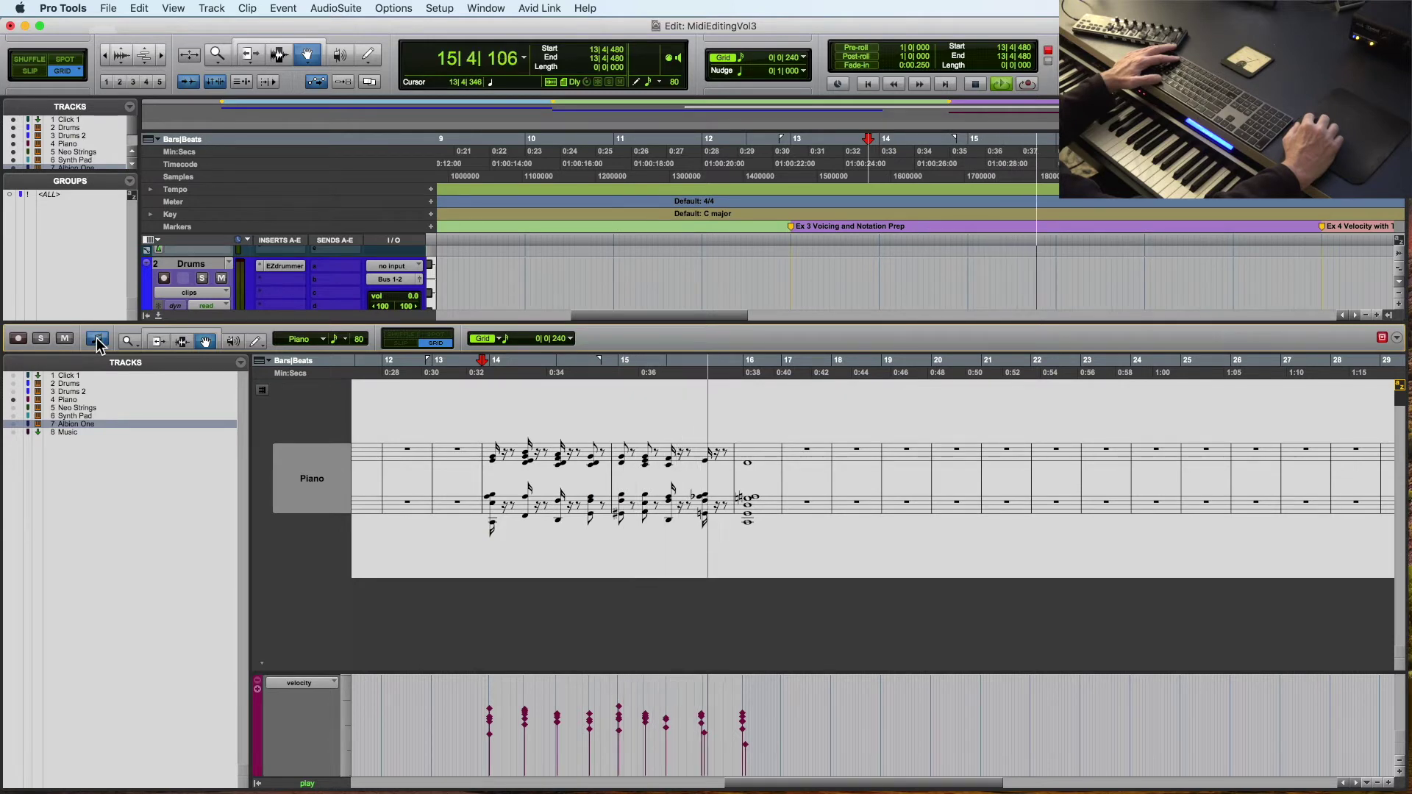
# Record-enable the Piano track and drag-select its chord passage from bar 13 to 18.
pyautogui.press('space')
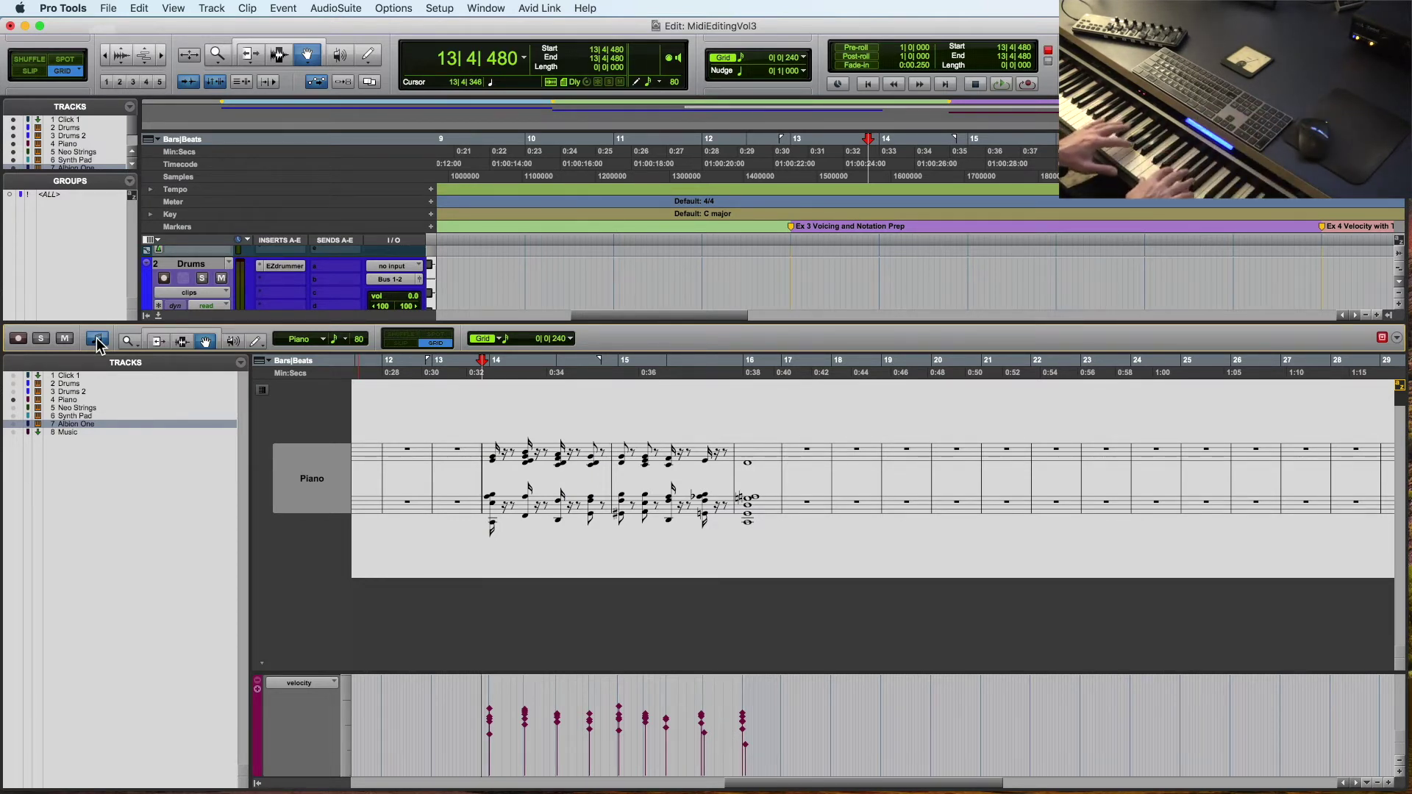
pyautogui.click(18, 339)
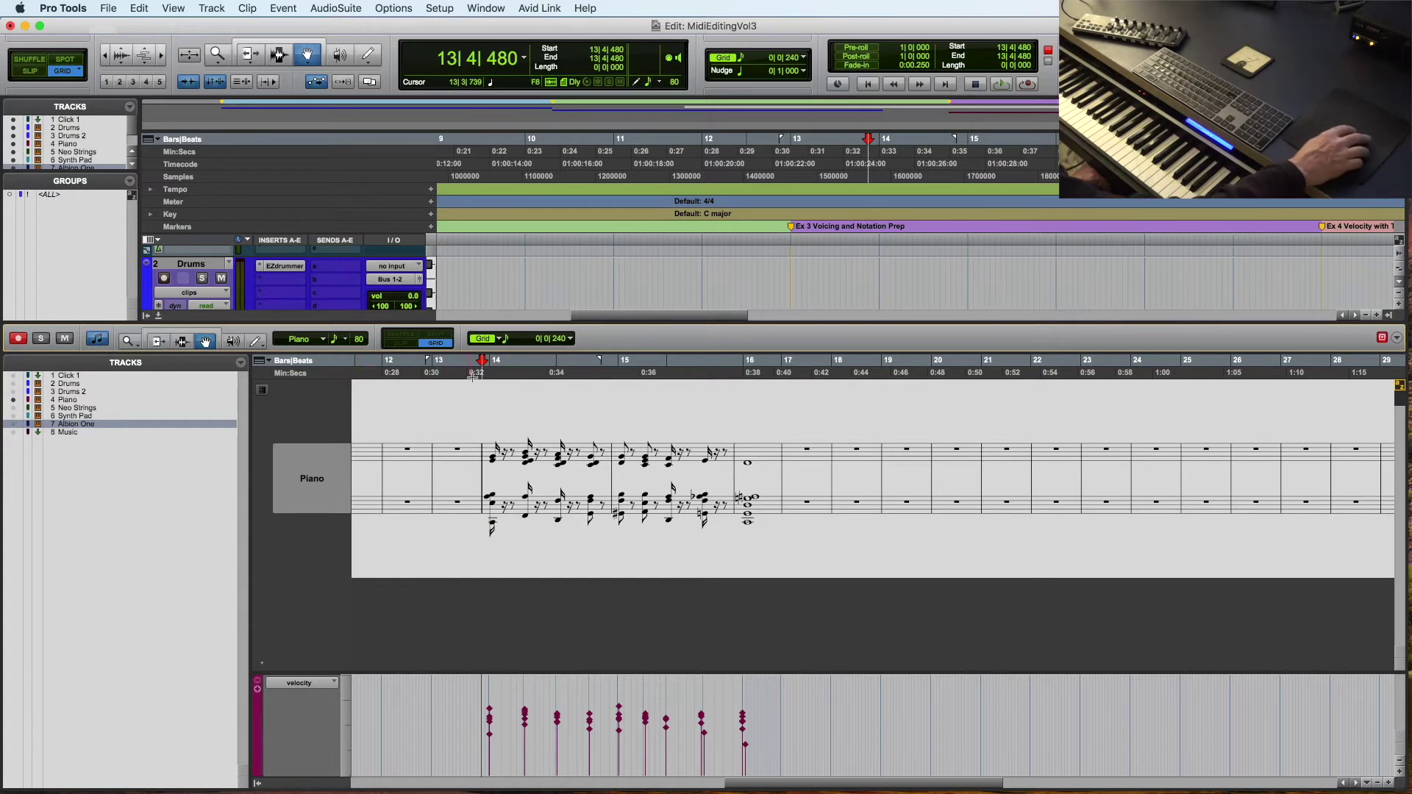
pyautogui.moveTo(467, 373); pyautogui.dragTo(799, 393)
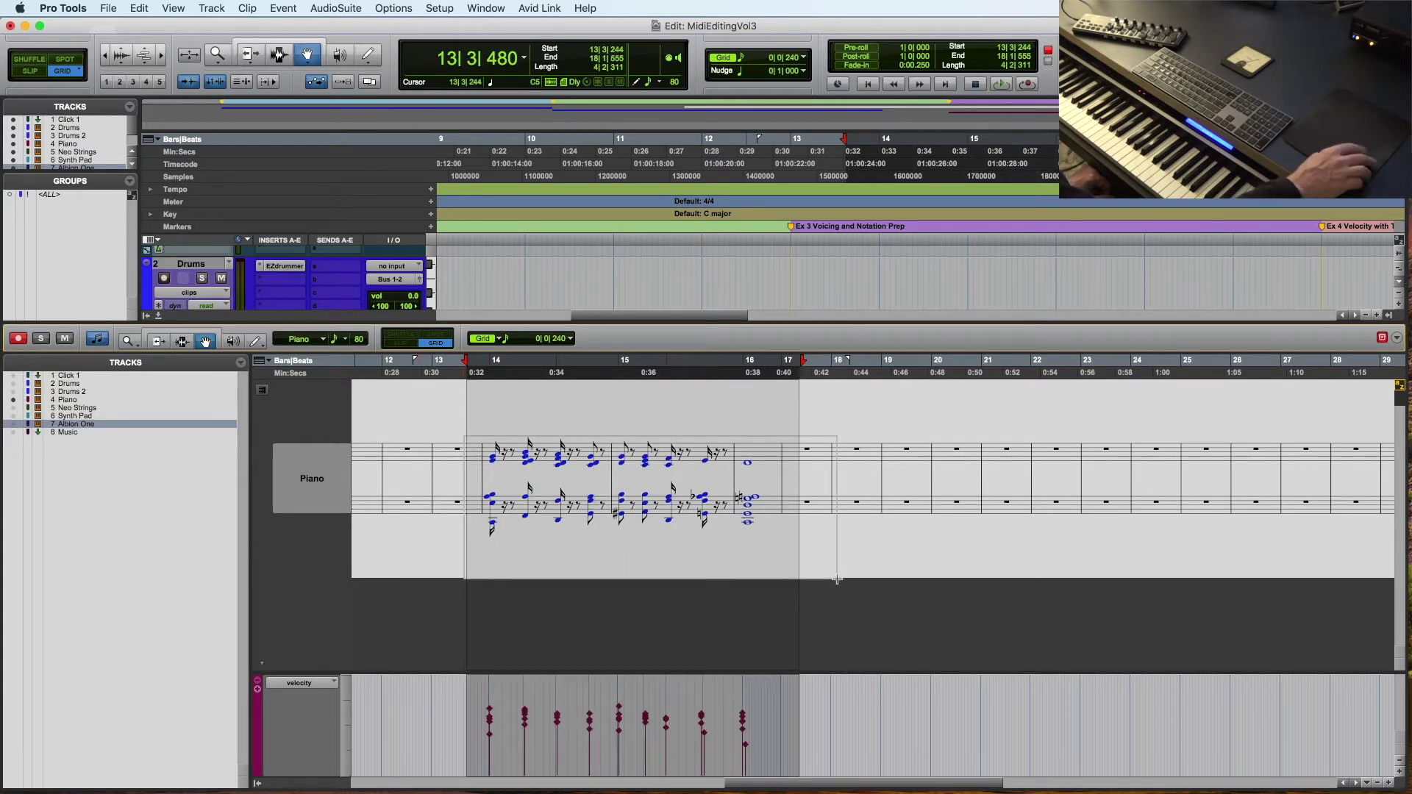
pyautogui.click(486, 441)
# Convert the sustain pedal in bars 13–17 to note durations and play back from 13|3|480.
pyautogui.click(442, 373)
pyautogui.moveTo(465, 373); pyautogui.dragTo(784, 372)
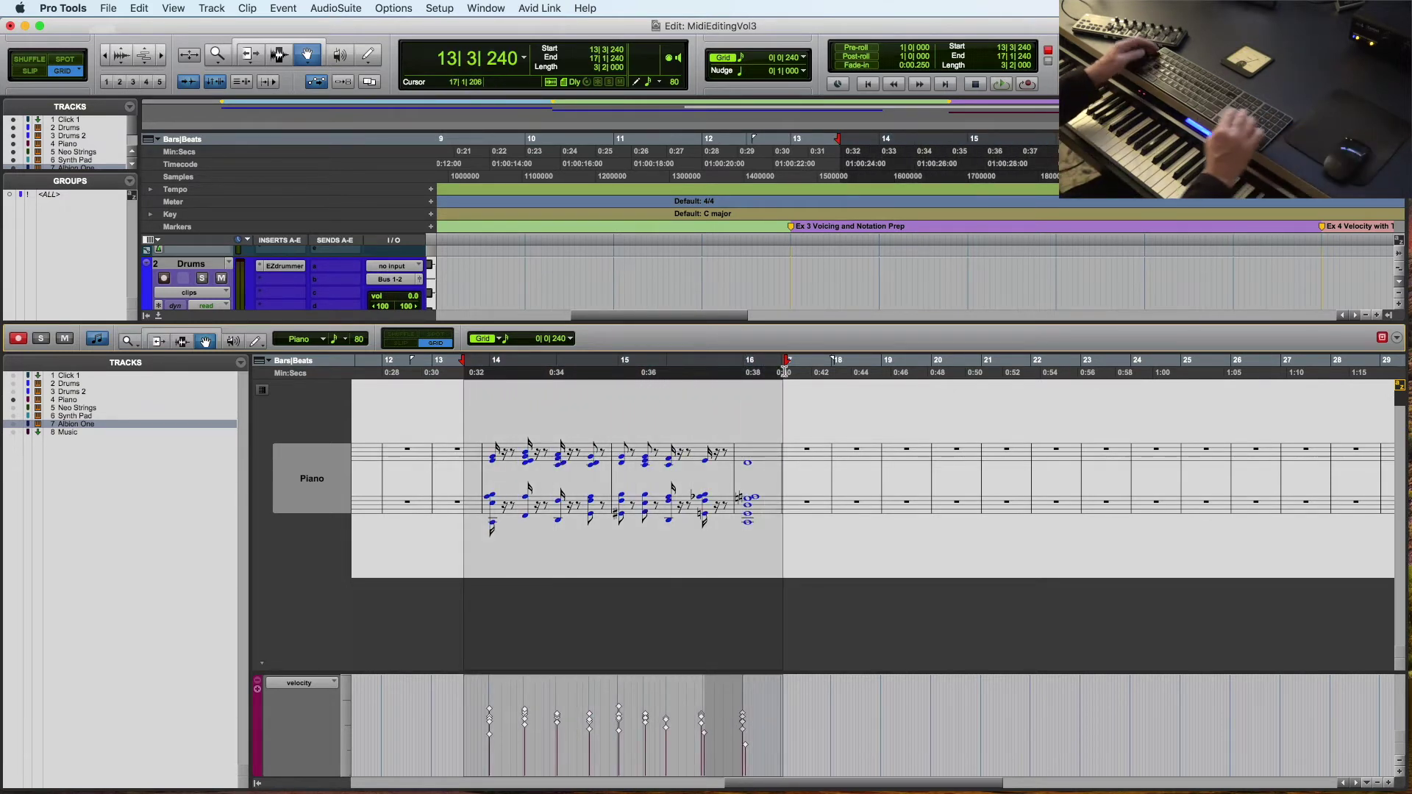
pyautogui.hotkey('alt', '=')
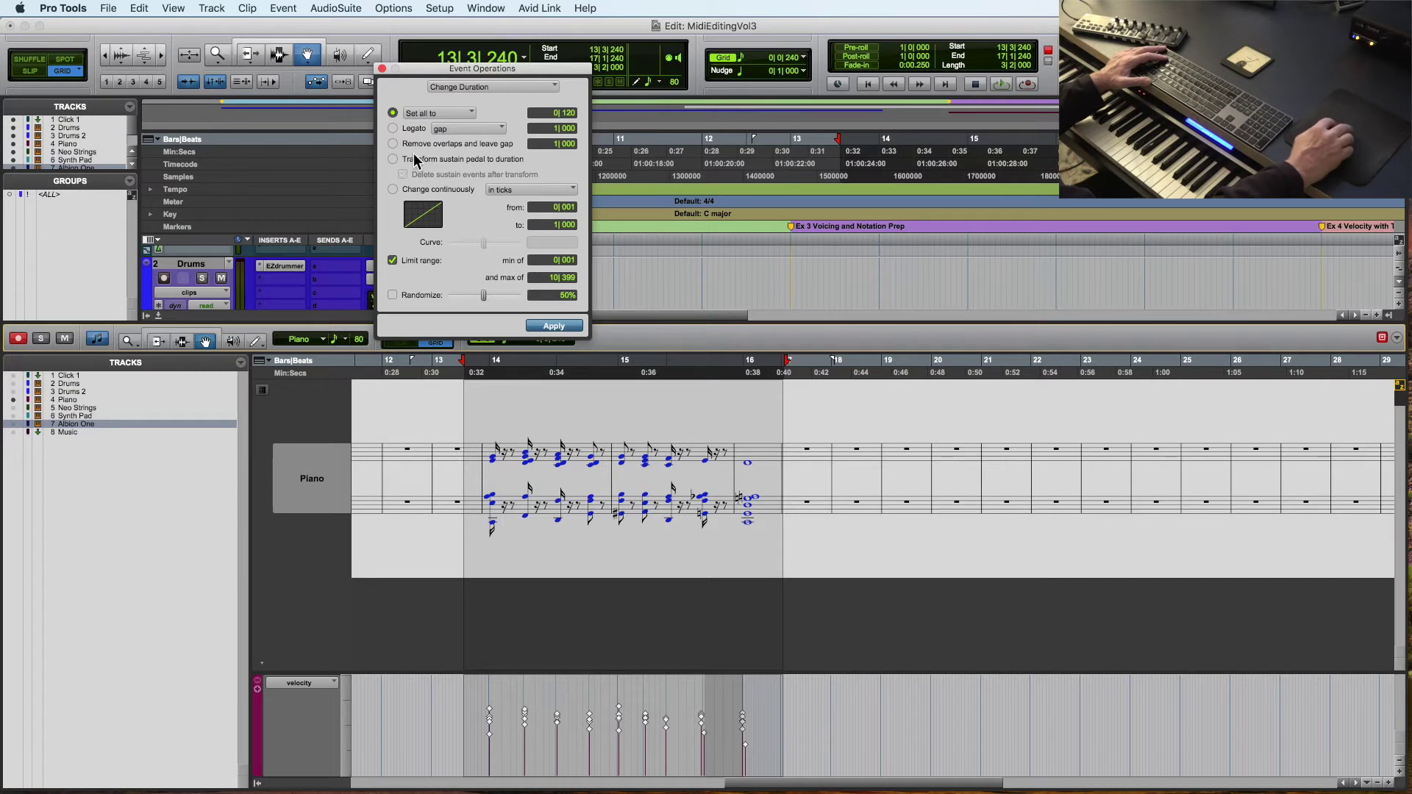
pyautogui.click(553, 326)
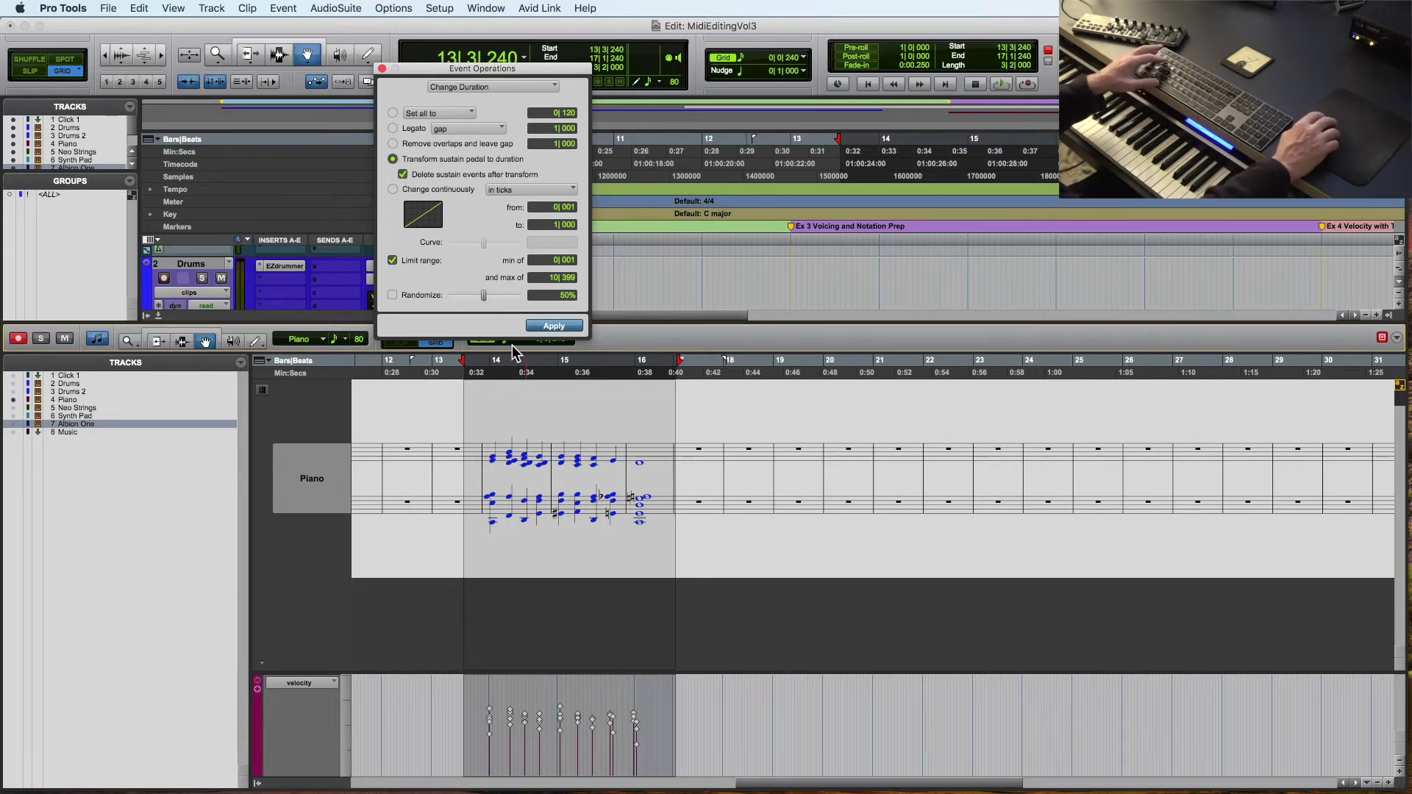
pyautogui.press('super+bracketright')
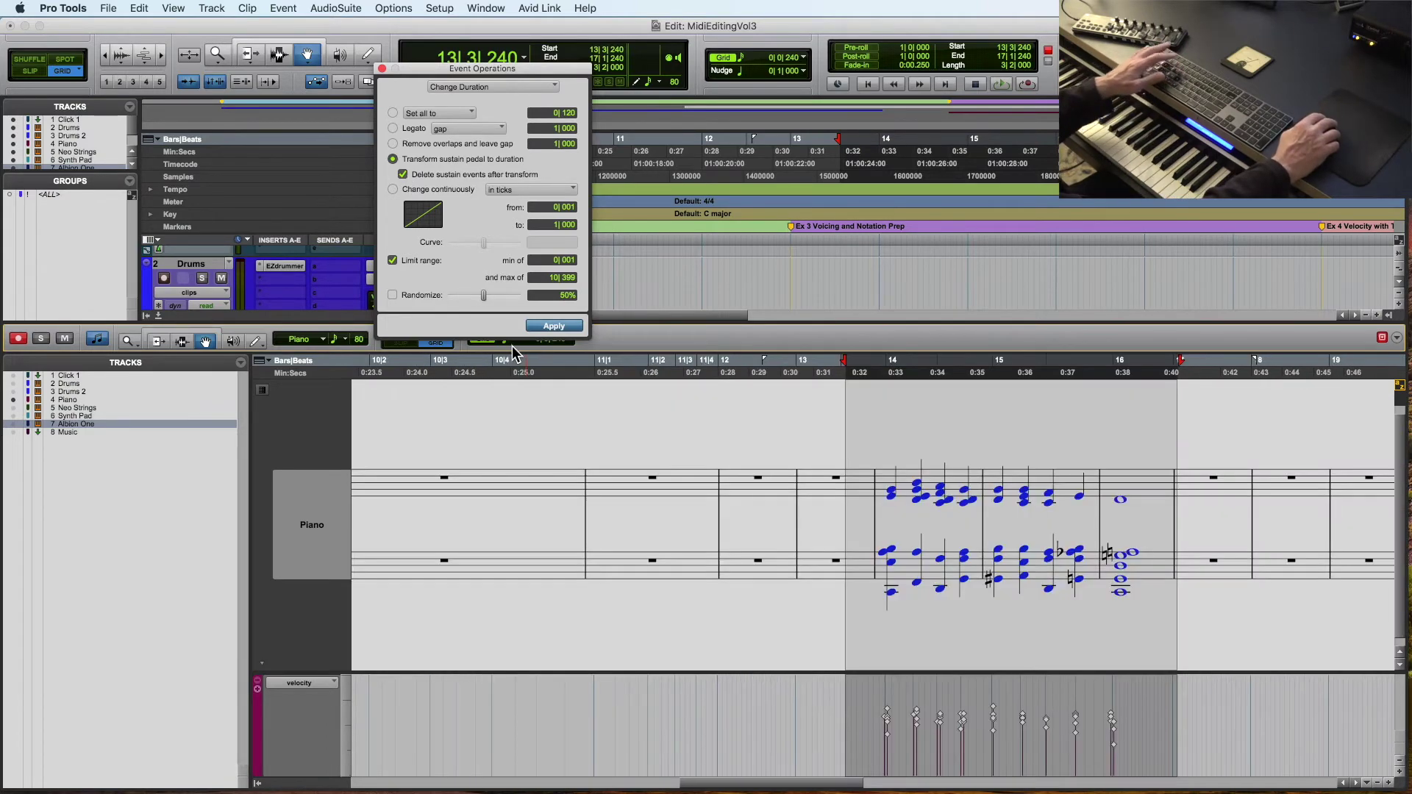
pyautogui.click(853, 376)
pyautogui.press('space')
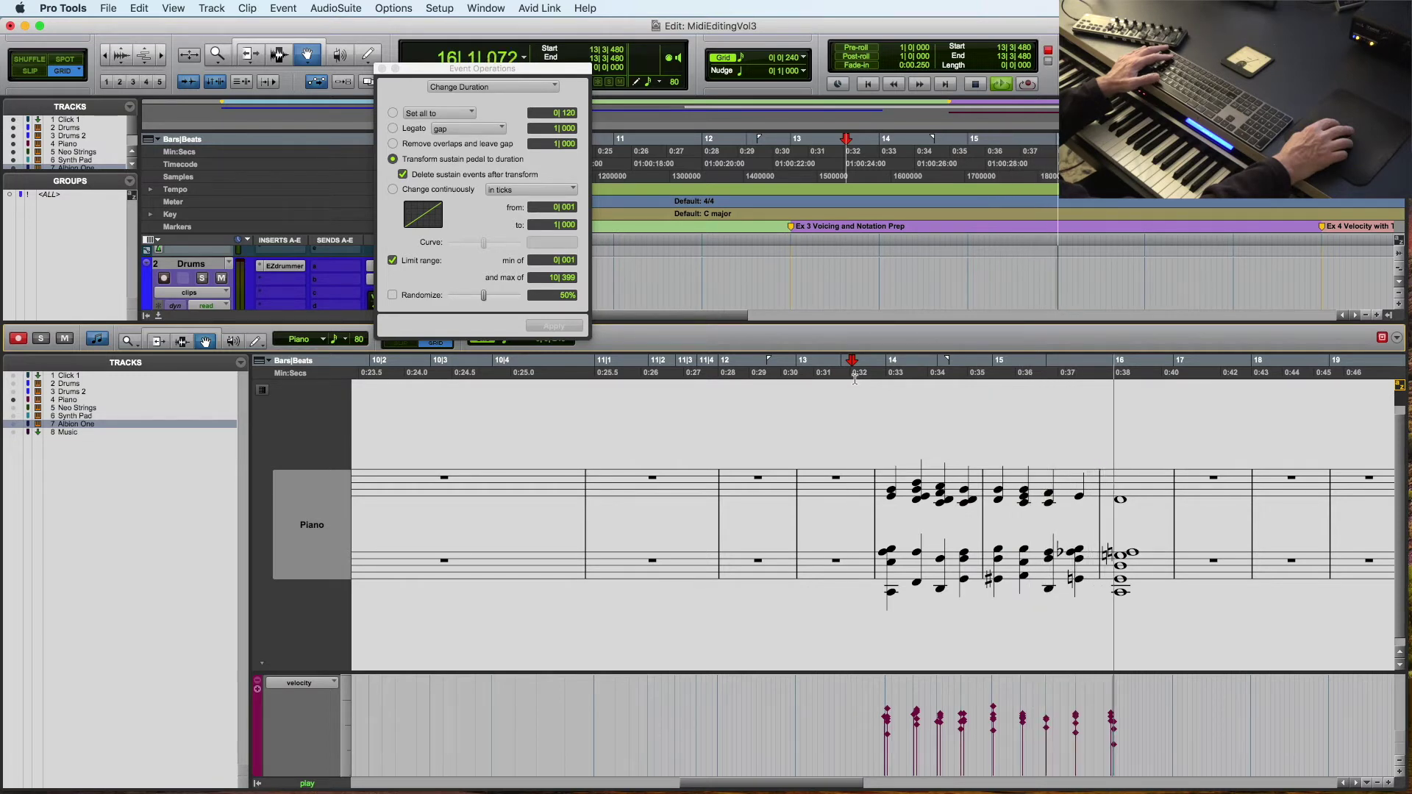
pyautogui.press('space')
# Quantize the reselected bar 13 chord passage to a 1/4-note grid.
pyautogui.moveTo(853, 378); pyautogui.dragTo(1346, 378)
pyautogui.click(544, 326)
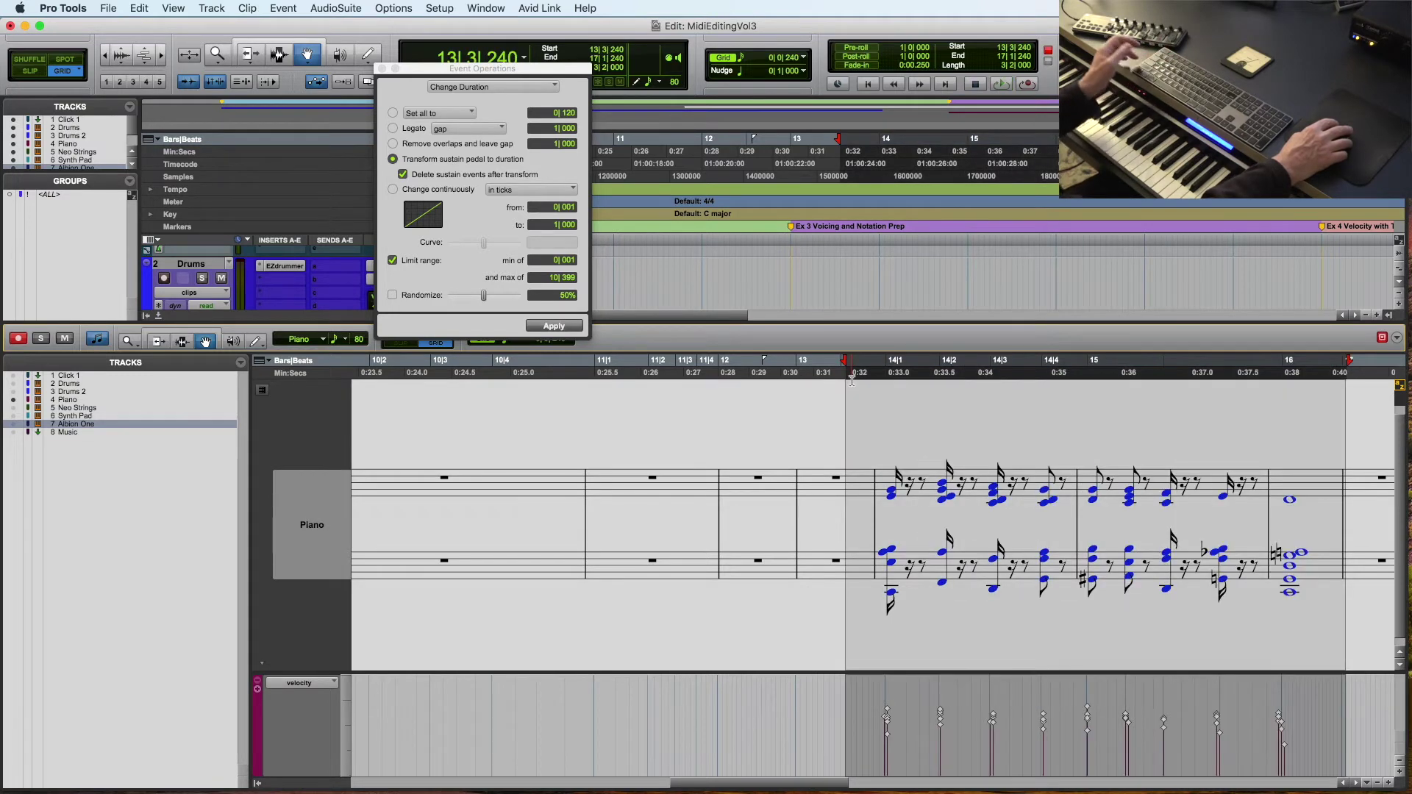
pyautogui.click(458, 86)
pyautogui.click(470, 87)
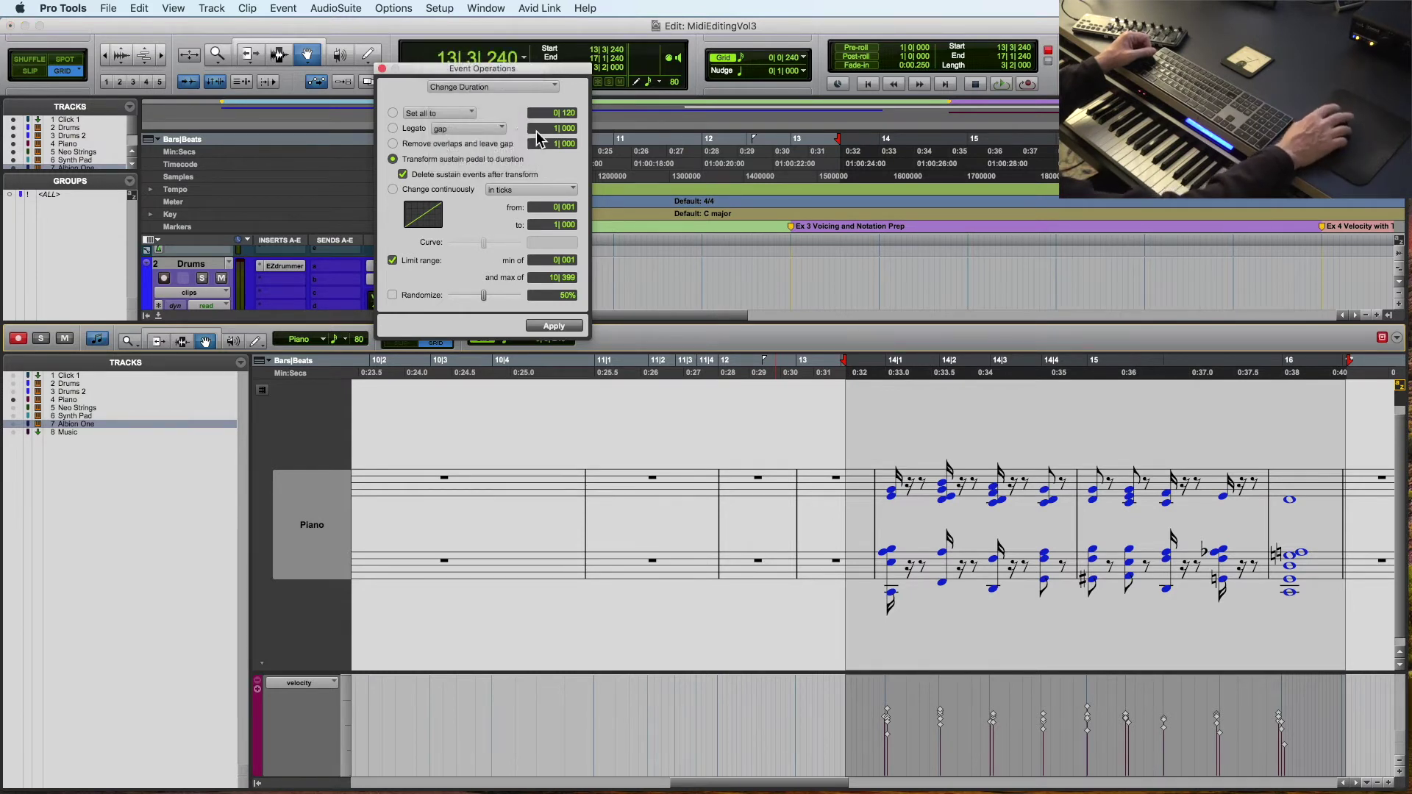
pyautogui.hotkey('alt', '0')
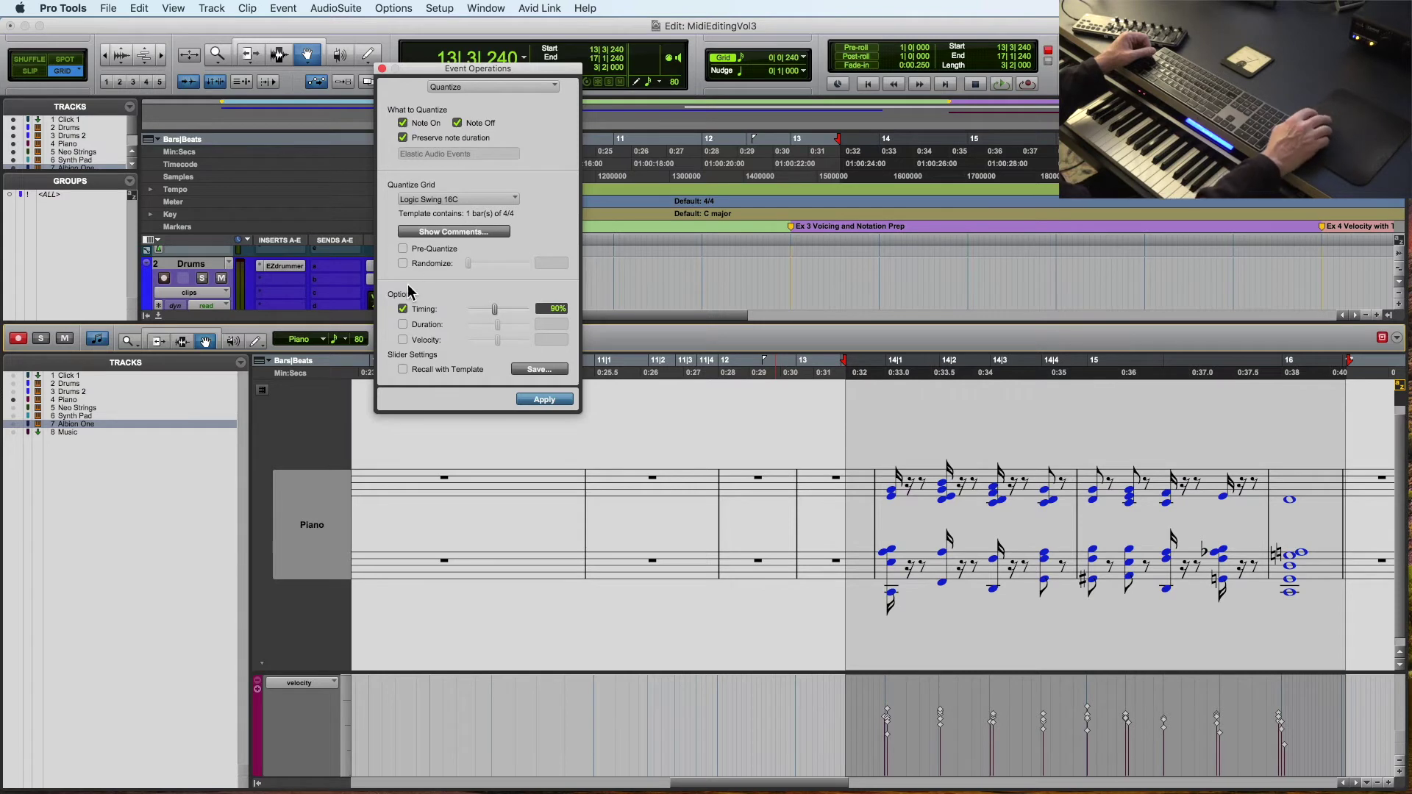
pyautogui.click(442, 200)
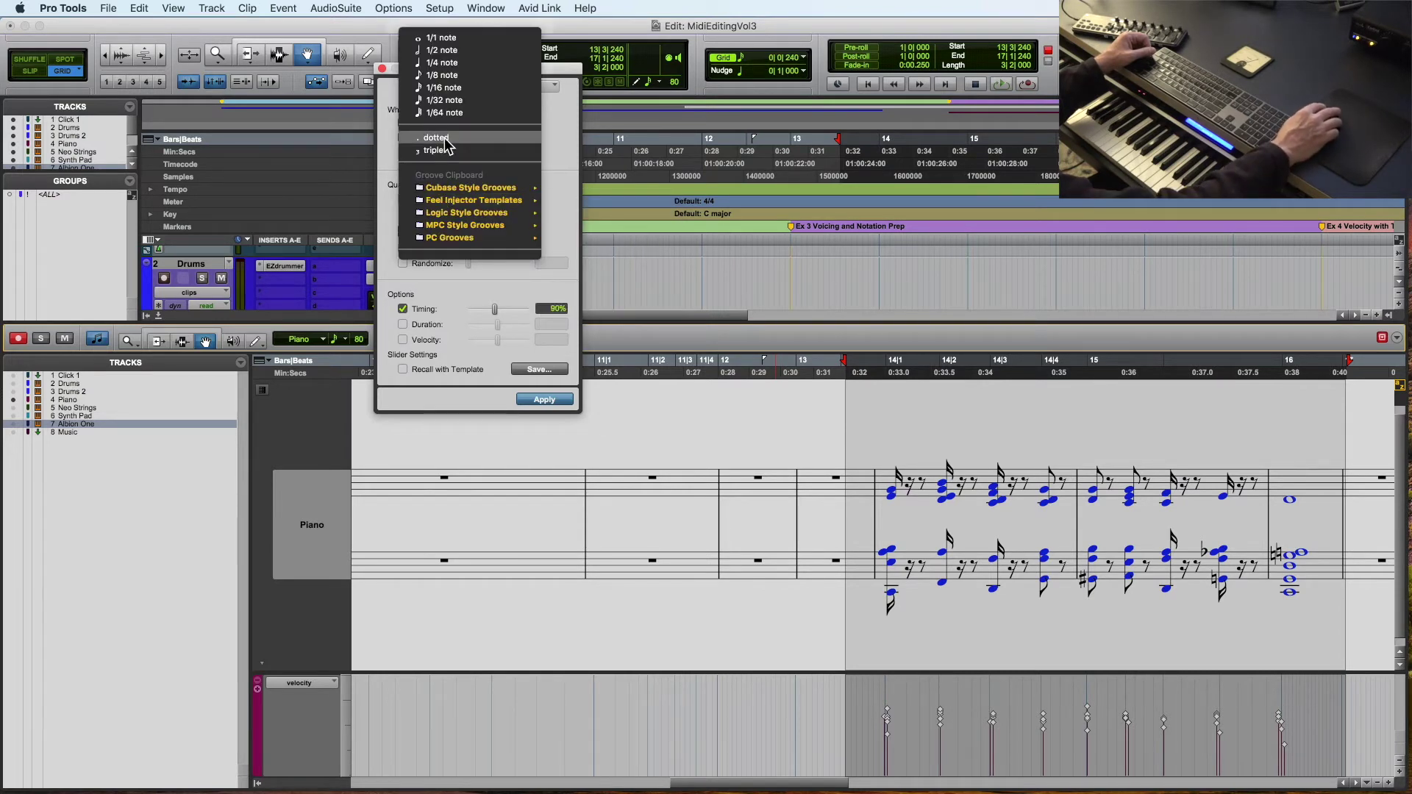
pyautogui.click(450, 63)
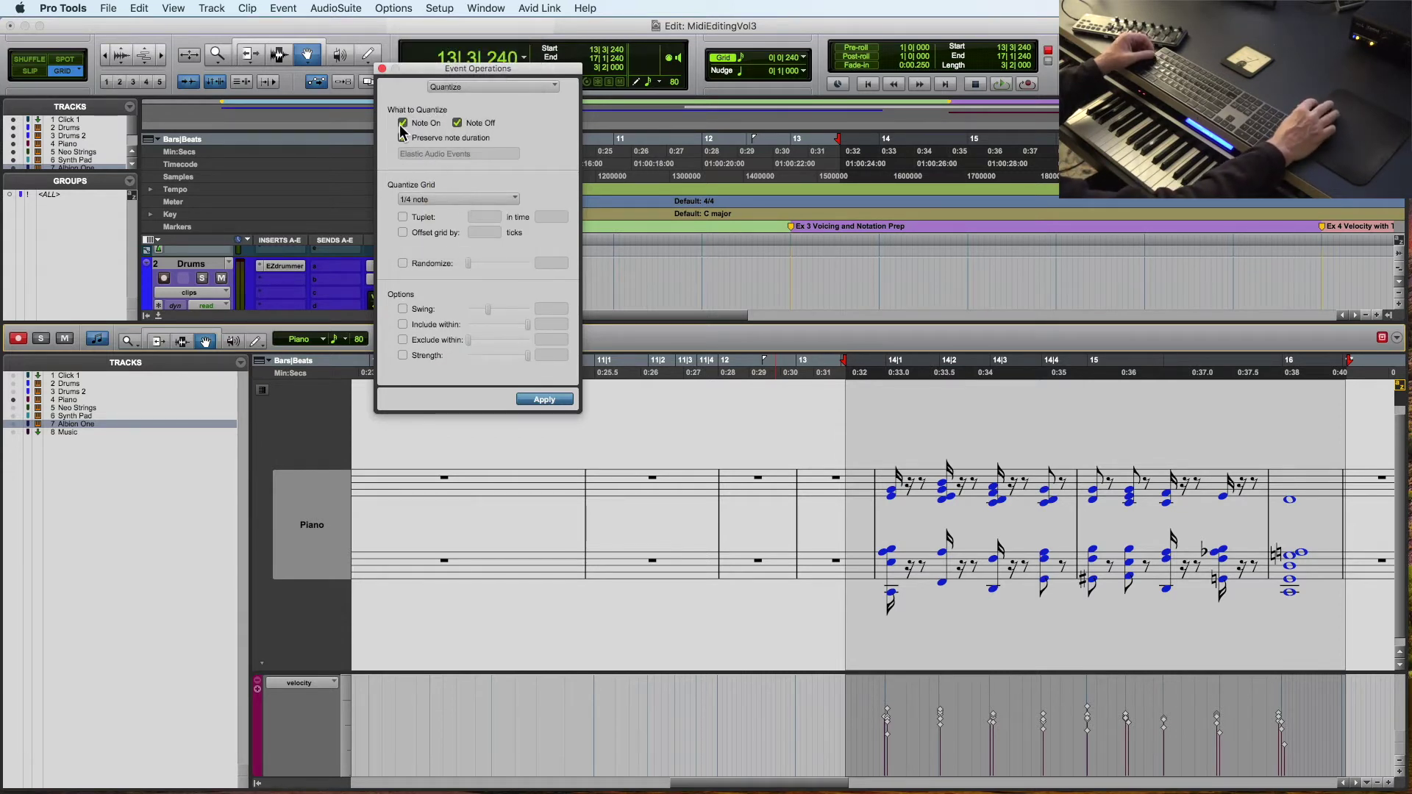
pyautogui.click(562, 400)
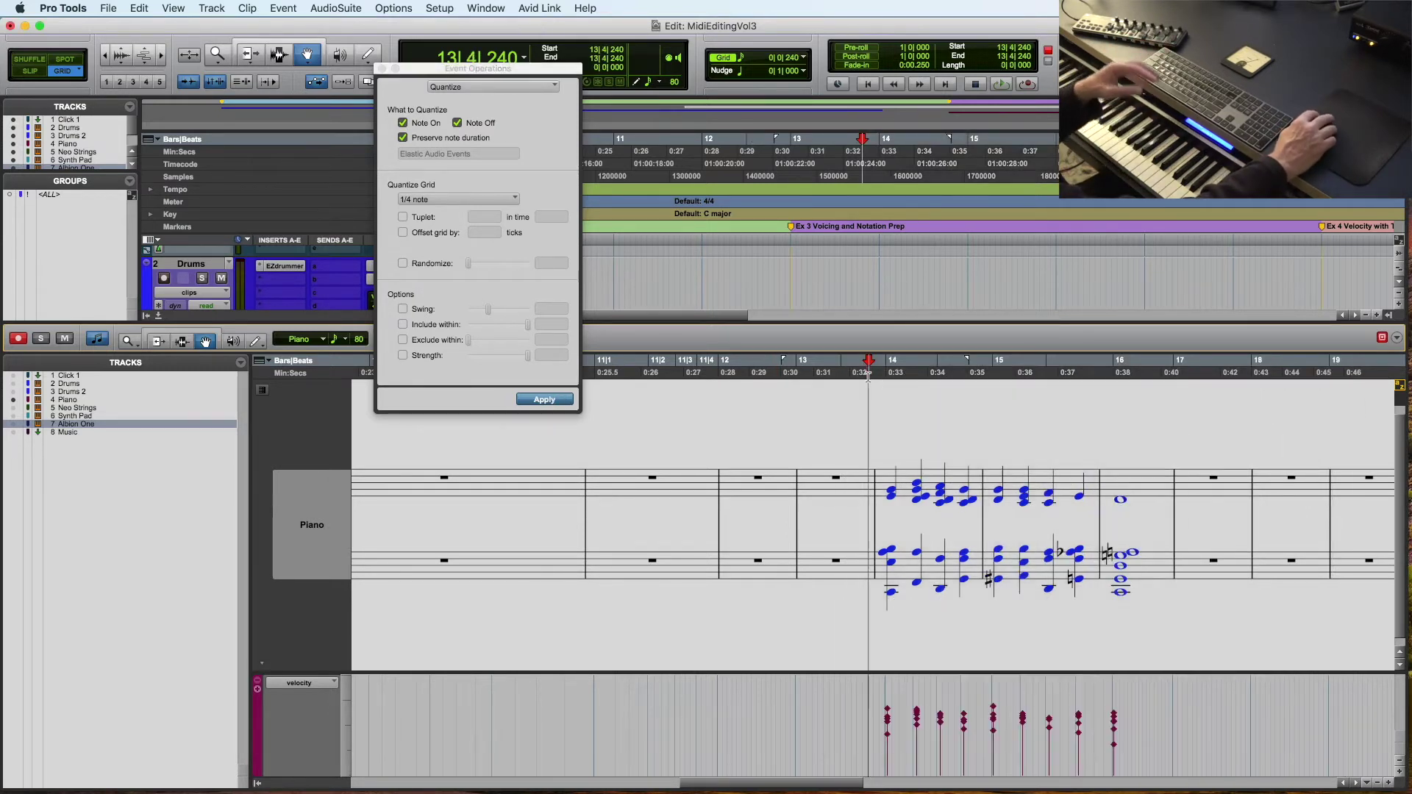
# Play back the quantized chords and close the Event Operations window.
pyautogui.press('Return')
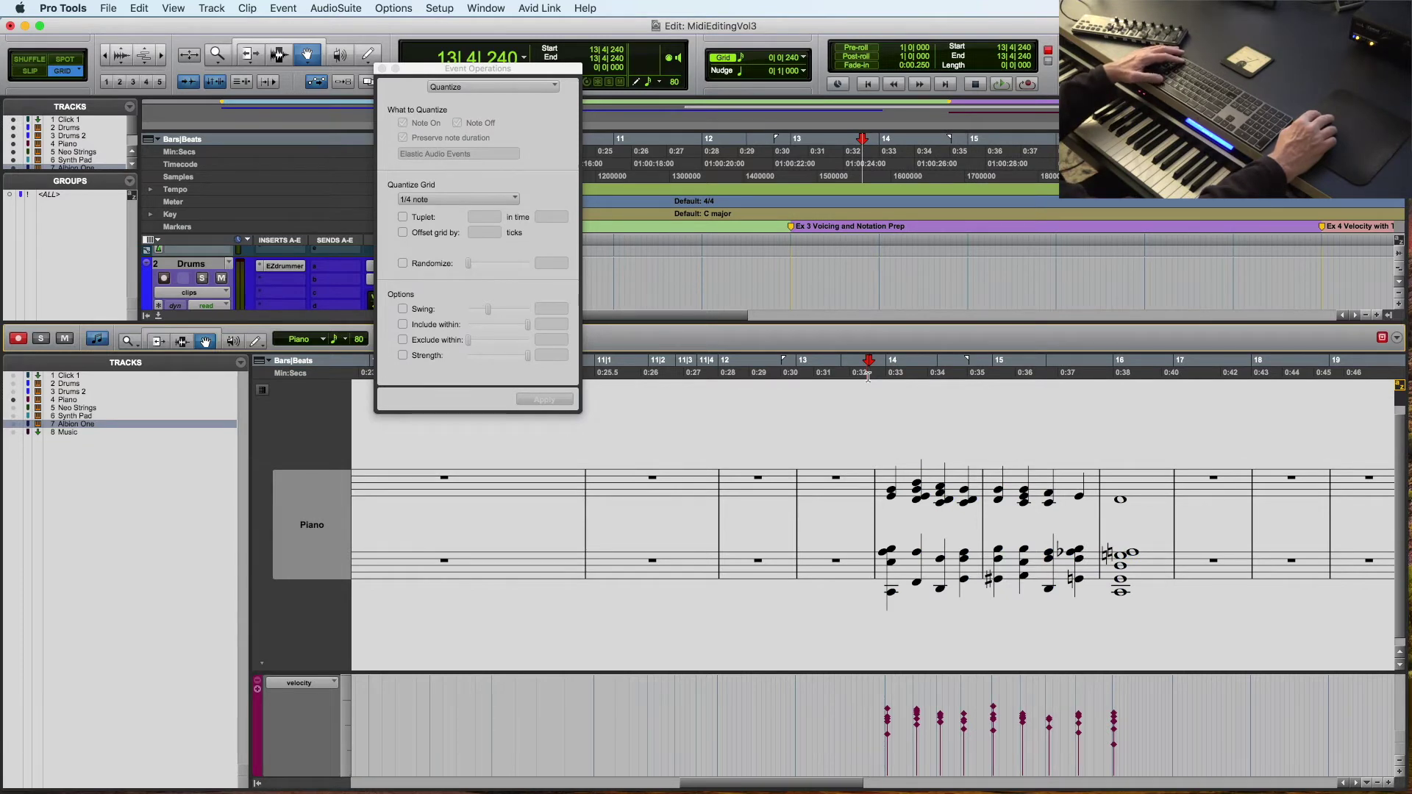
pyautogui.press('space')
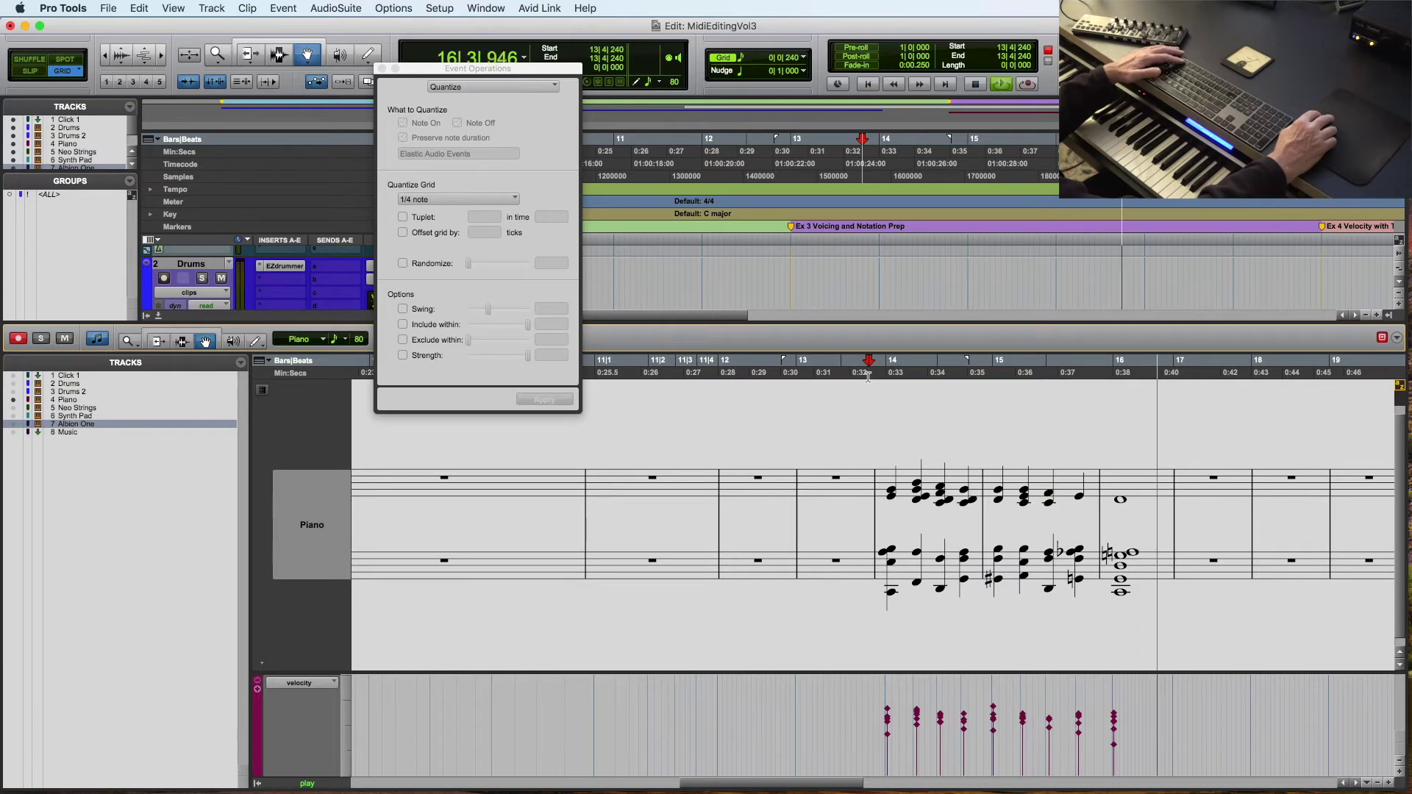
pyautogui.press('space')
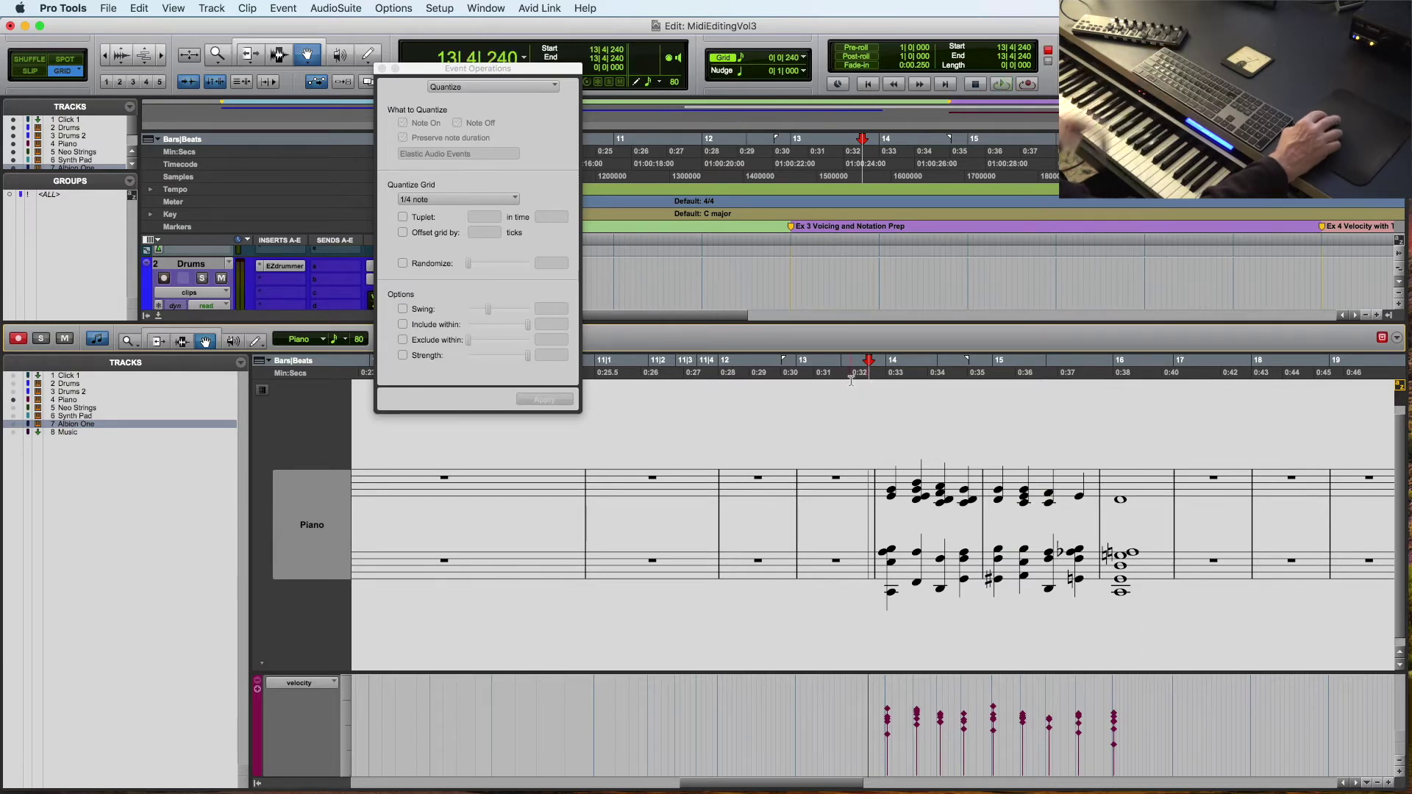
pyautogui.click(381, 69)
# Return the Piano chords to piano-roll view and stop playback.
pyautogui.click(456, 373)
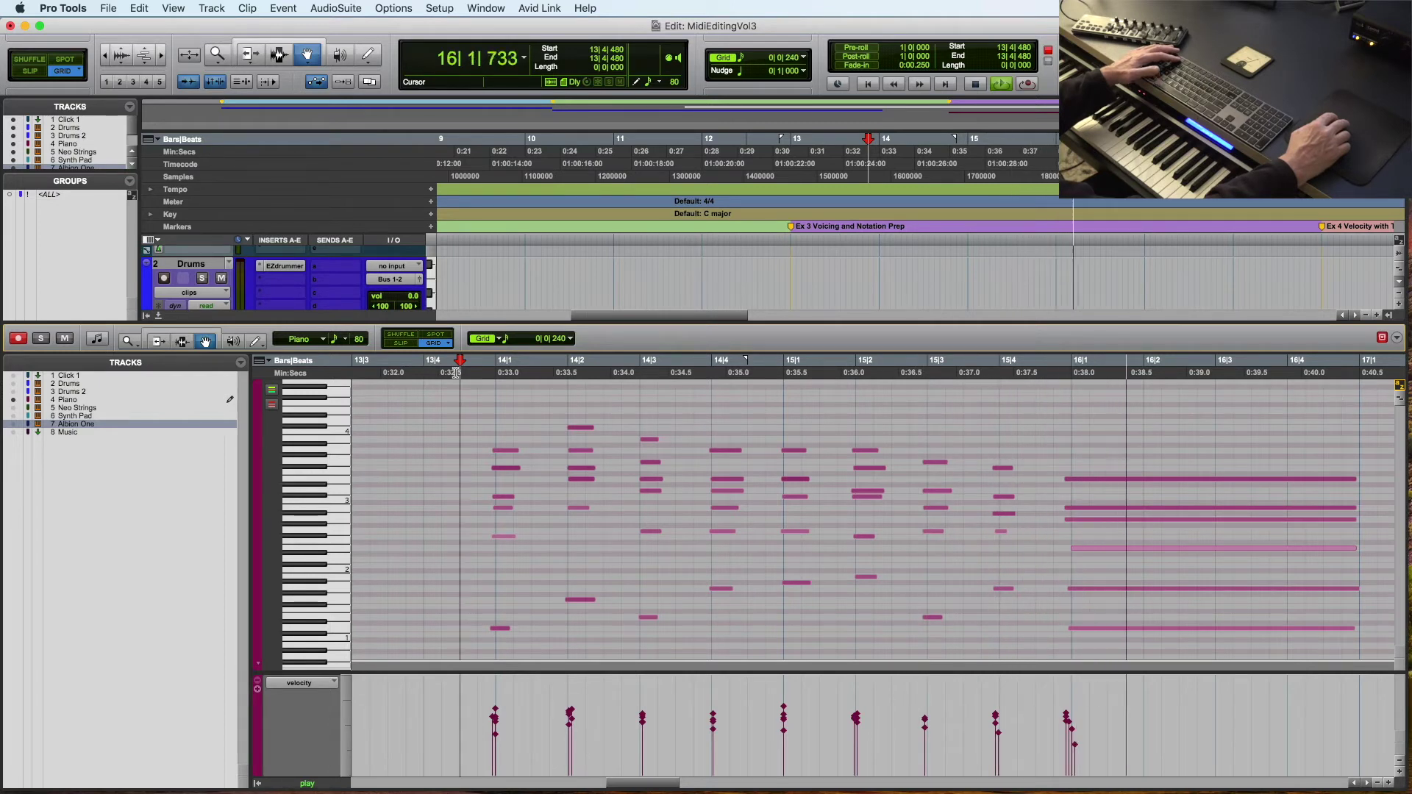
pyautogui.press('space')
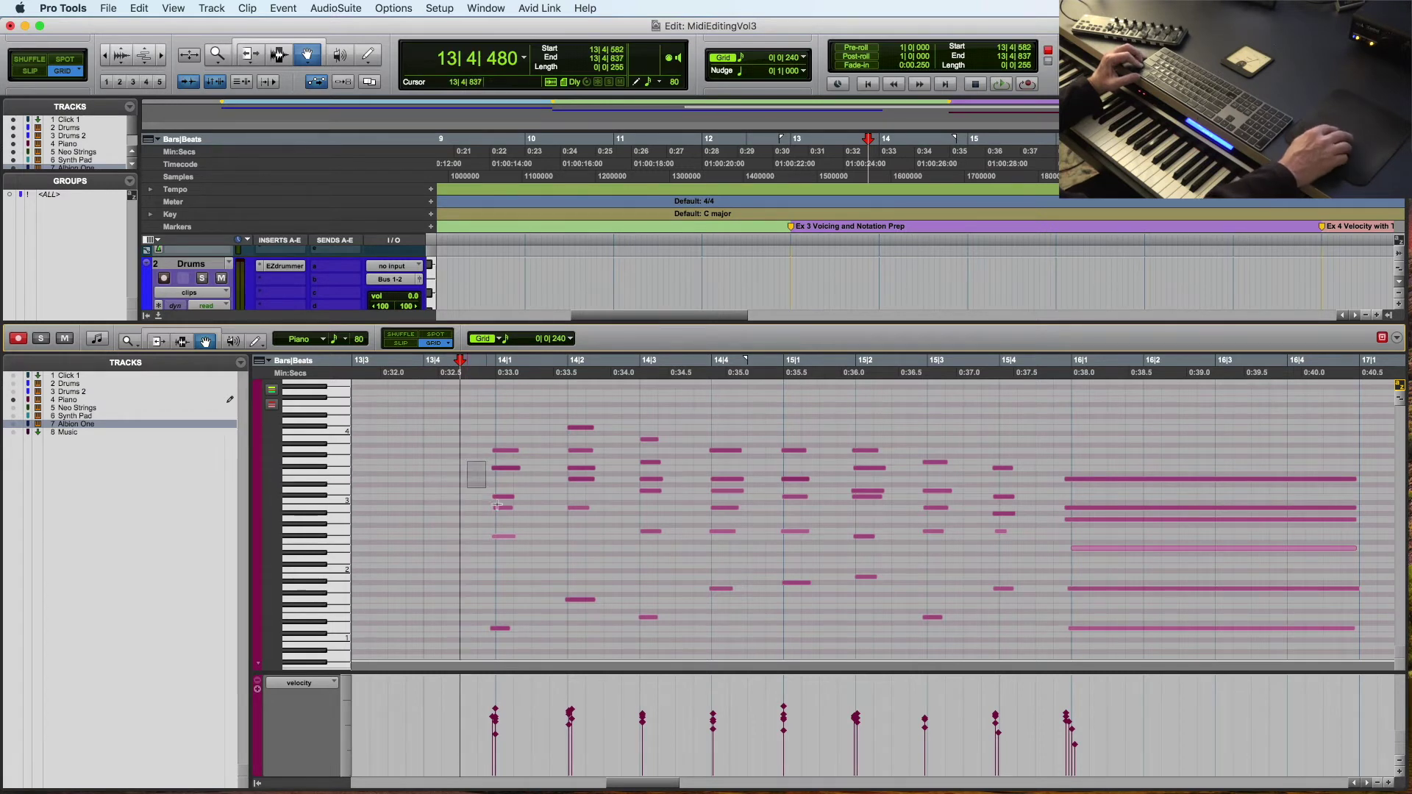
pyautogui.moveTo(466, 461); pyautogui.dragTo(532, 641)
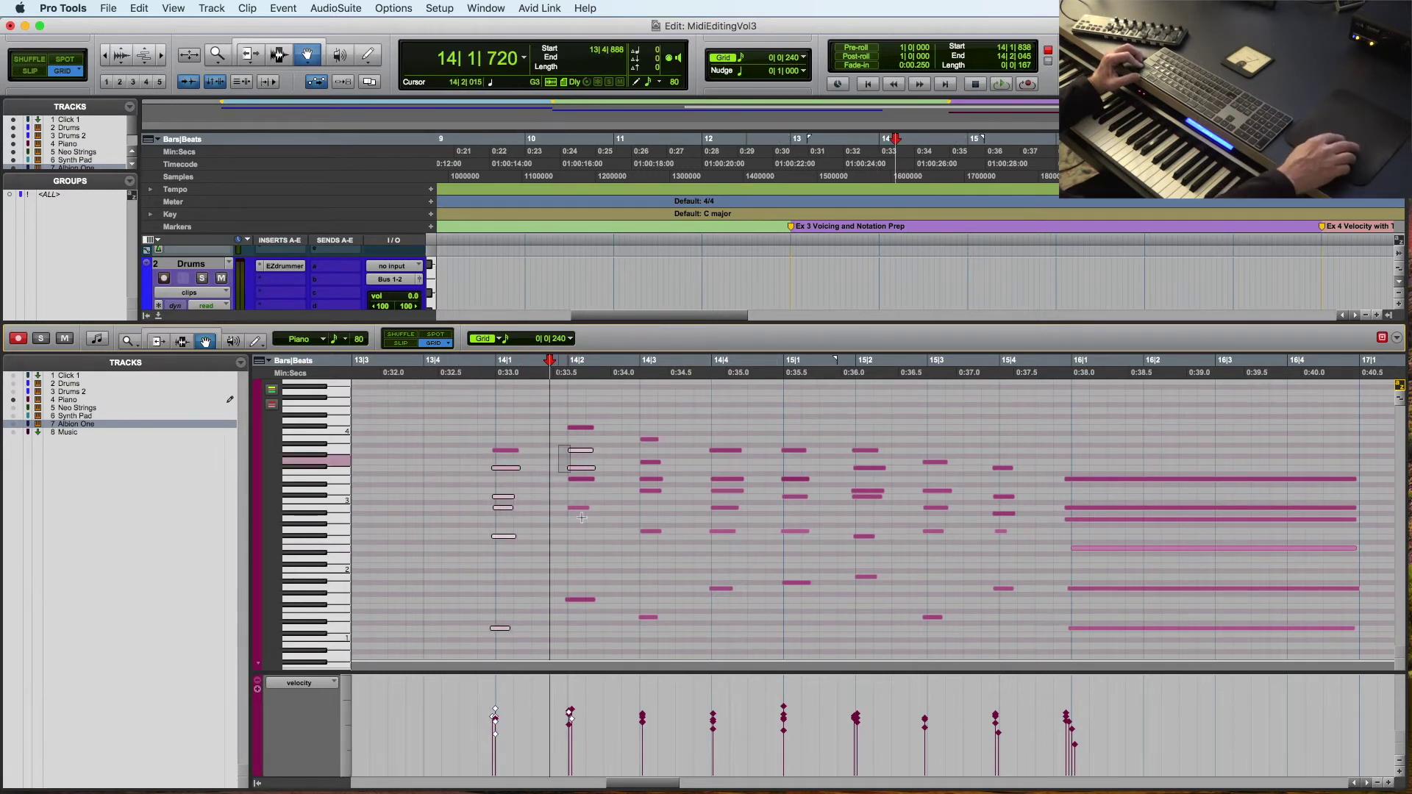
pyautogui.moveTo(558, 444); pyautogui.dragTo(595, 613)
pyautogui.moveTo(637, 456); pyautogui.dragTo(658, 623)
pyautogui.moveTo(704, 442); pyautogui.dragTo(742, 602)
pyautogui.moveTo(777, 467); pyautogui.dragTo(882, 617)
pyautogui.moveTo(913, 483); pyautogui.dragTo(1034, 644)
pyautogui.moveTo(1056, 493); pyautogui.dragTo(1105, 653)
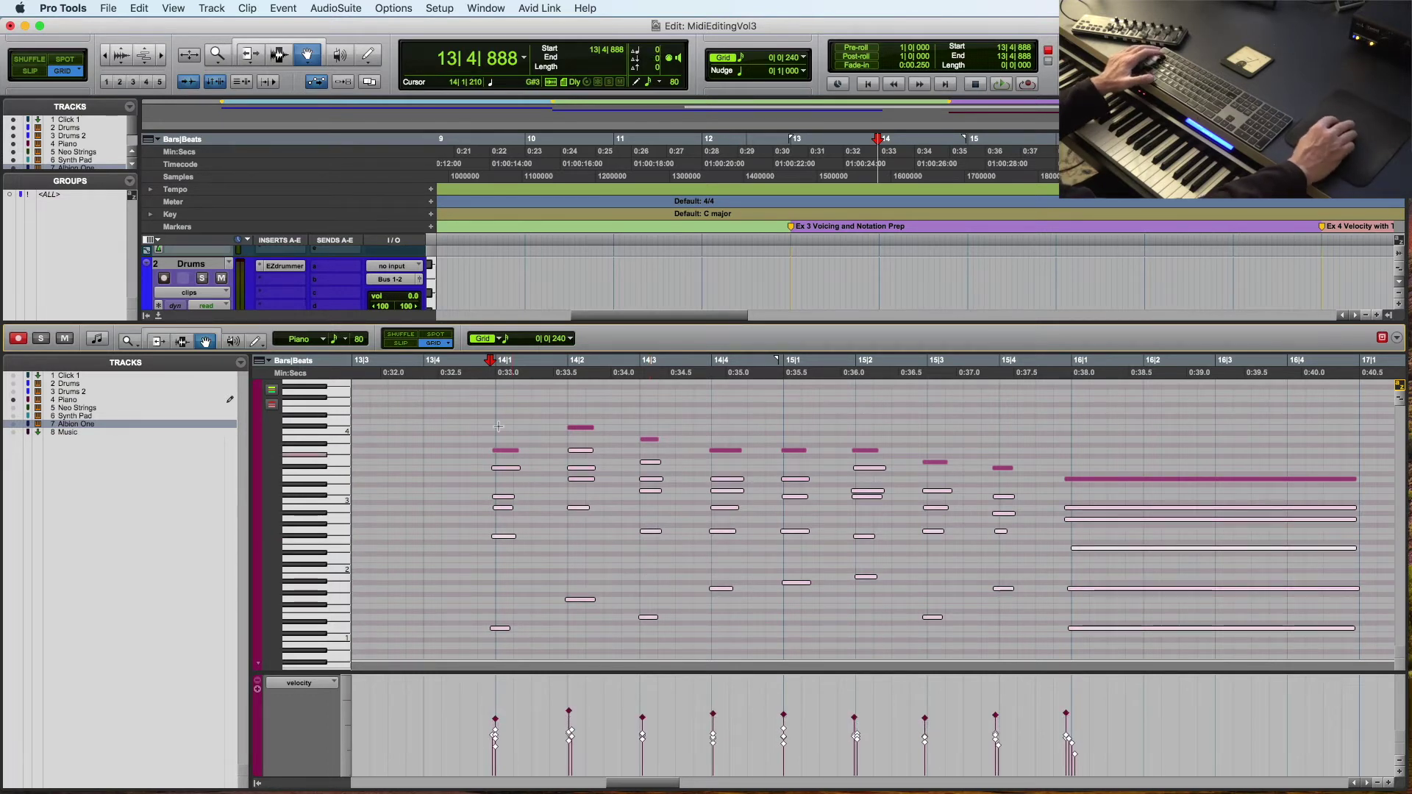
pyautogui.click(485, 379)
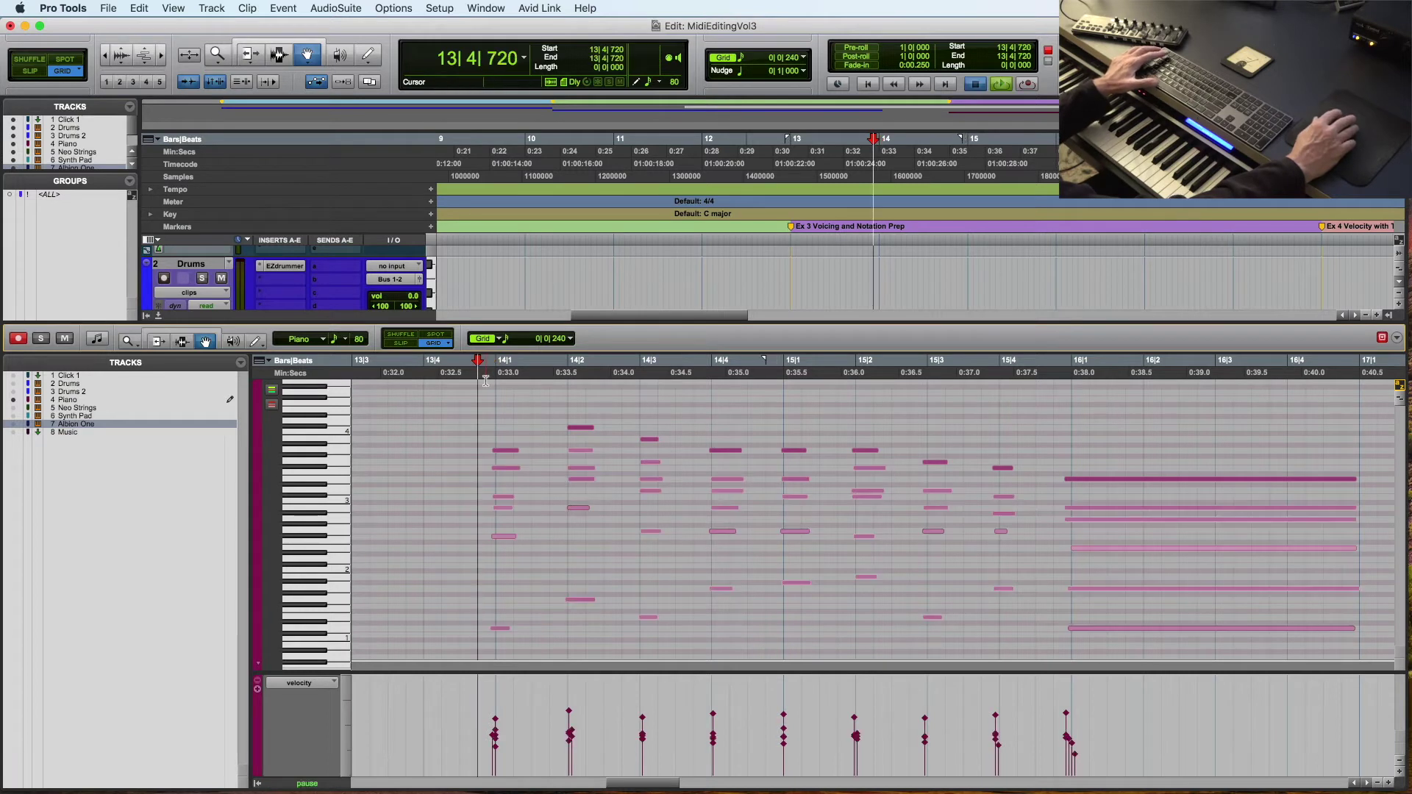
pyautogui.press('space')
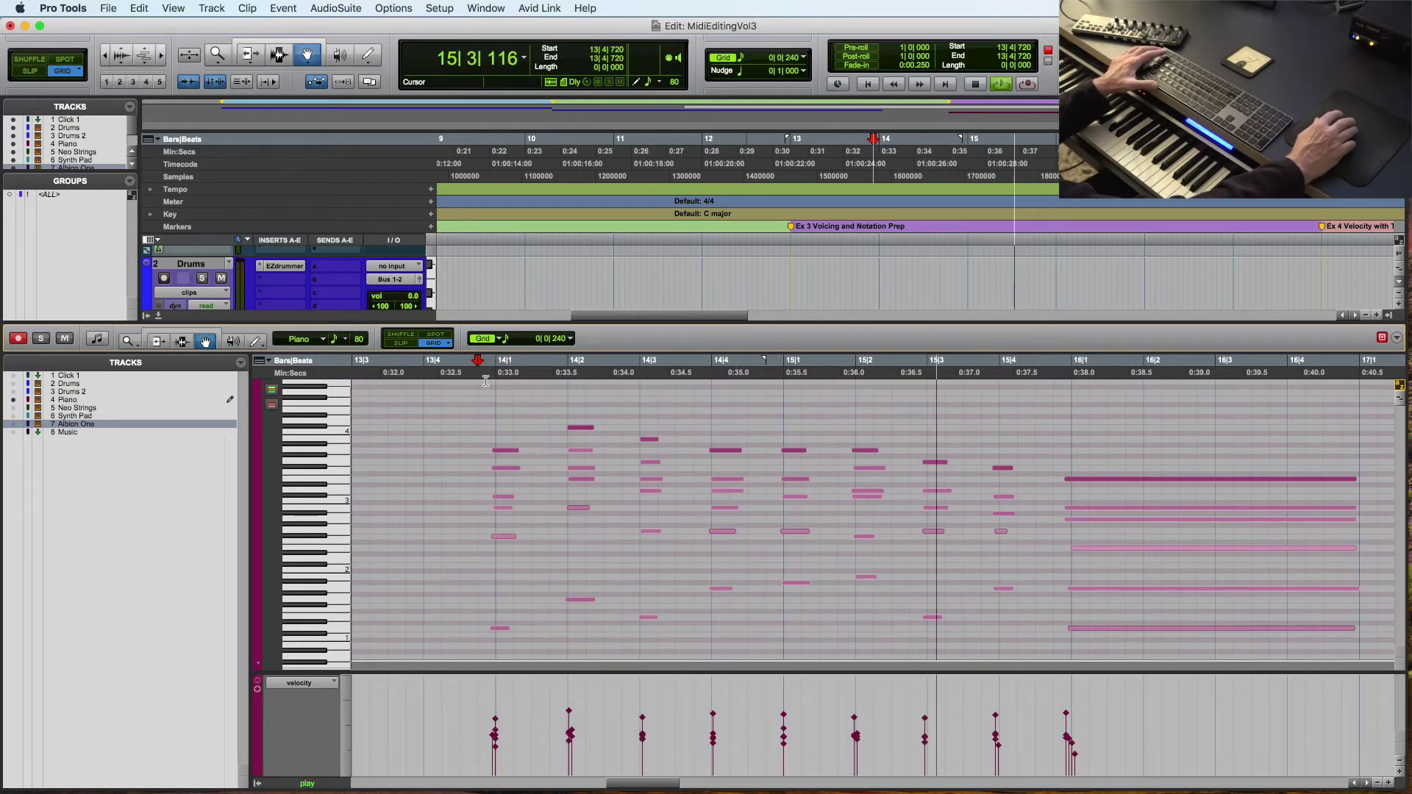
pyautogui.press('space')
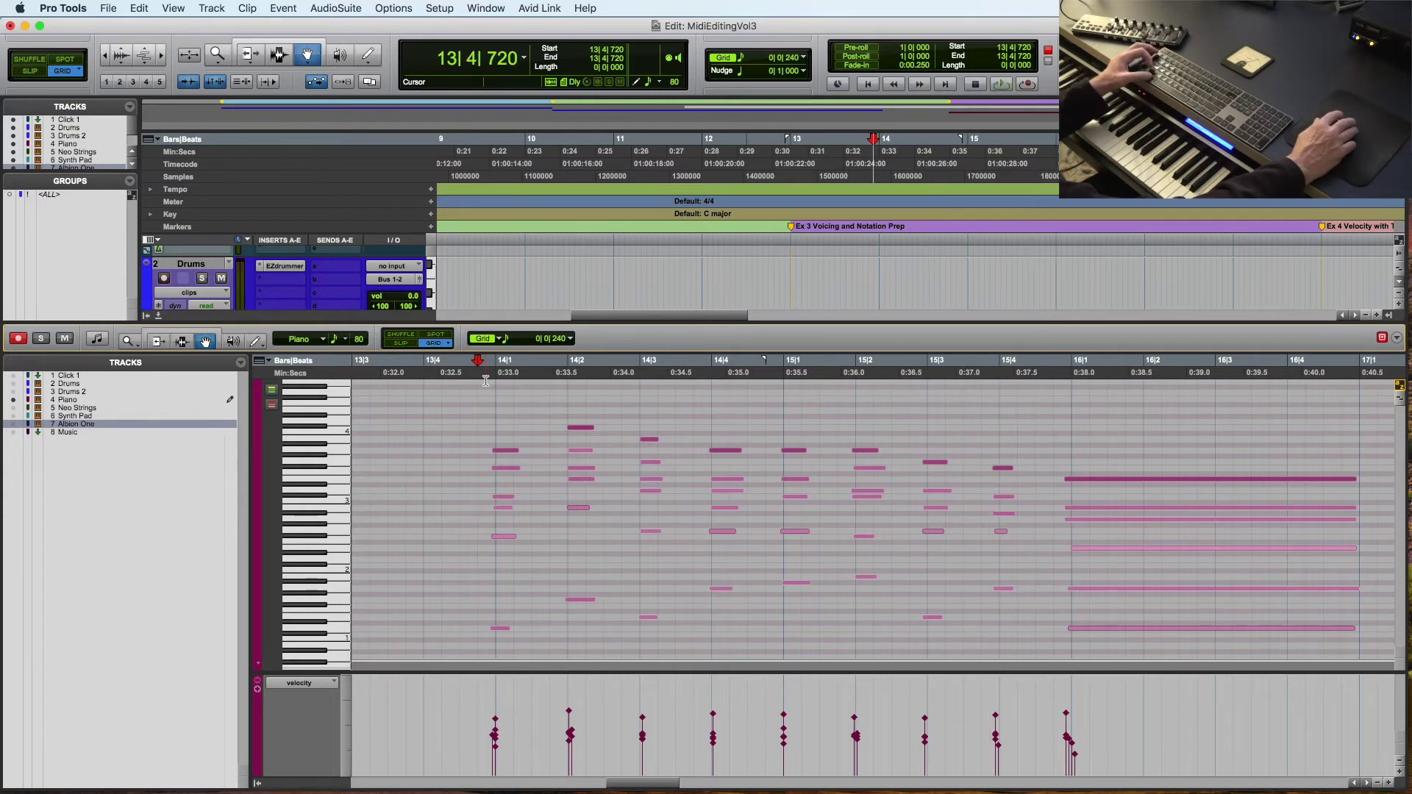
pyautogui.click(487, 380)
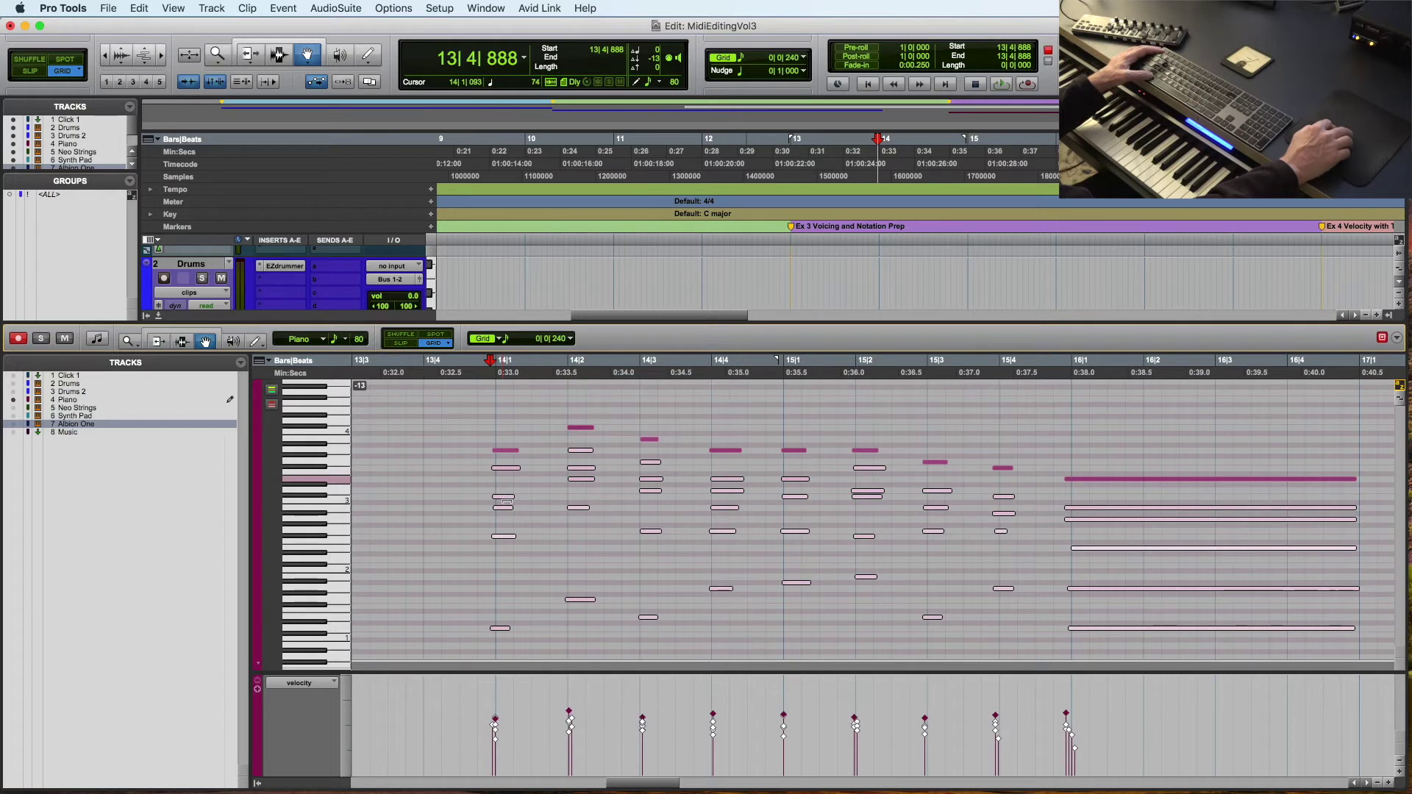
pyautogui.click(462, 376)
pyautogui.press('space')
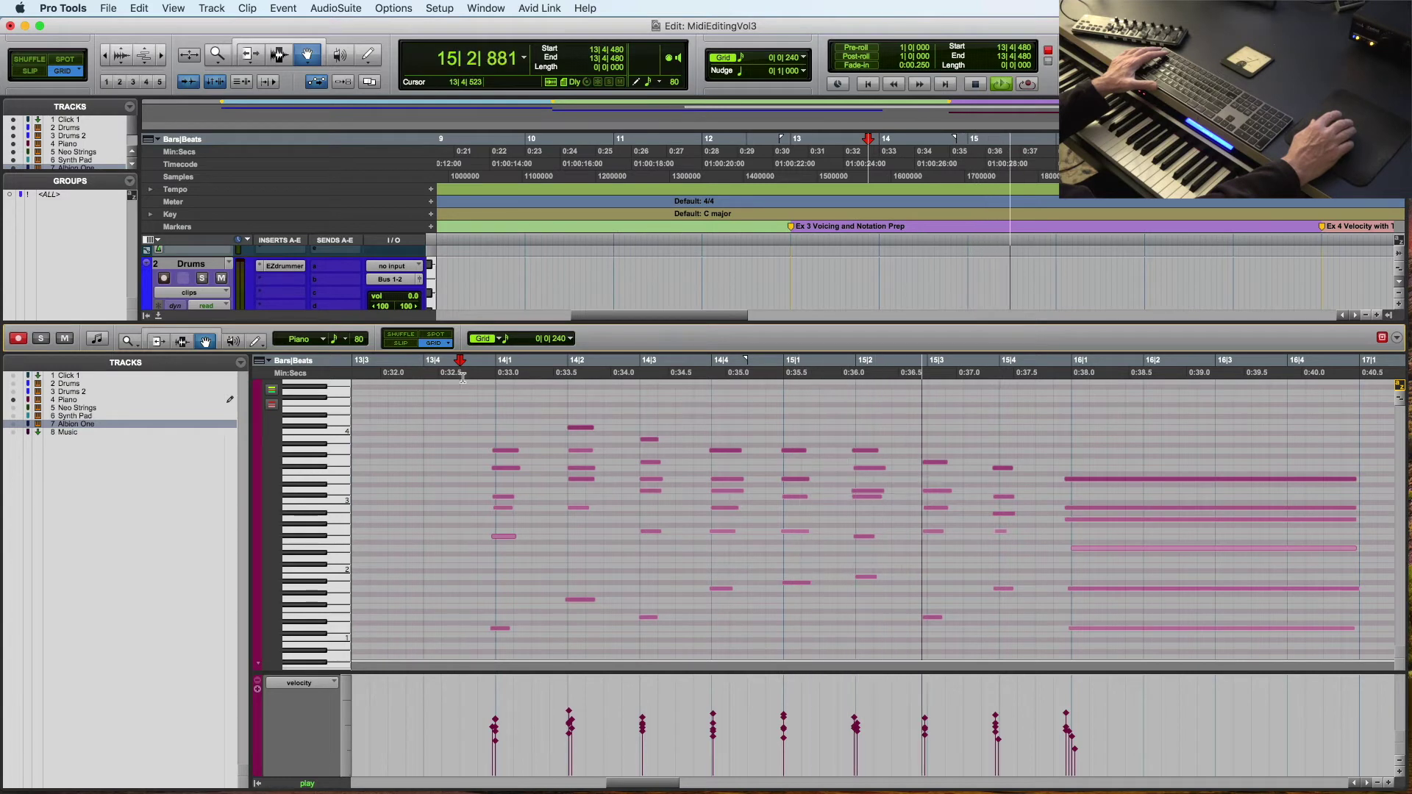
pyautogui.press('space')
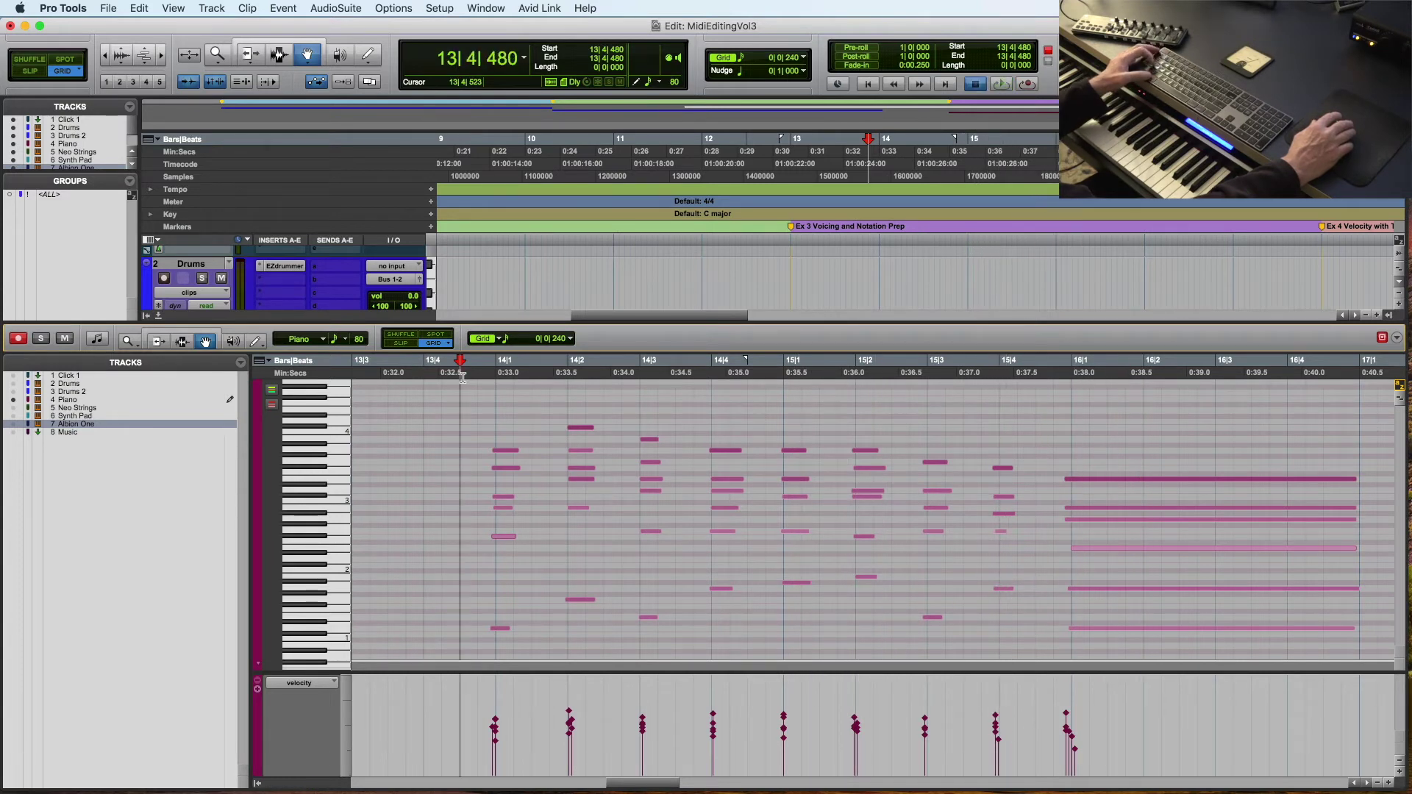
pyautogui.hotkey('alt', 'shift', 'Up')
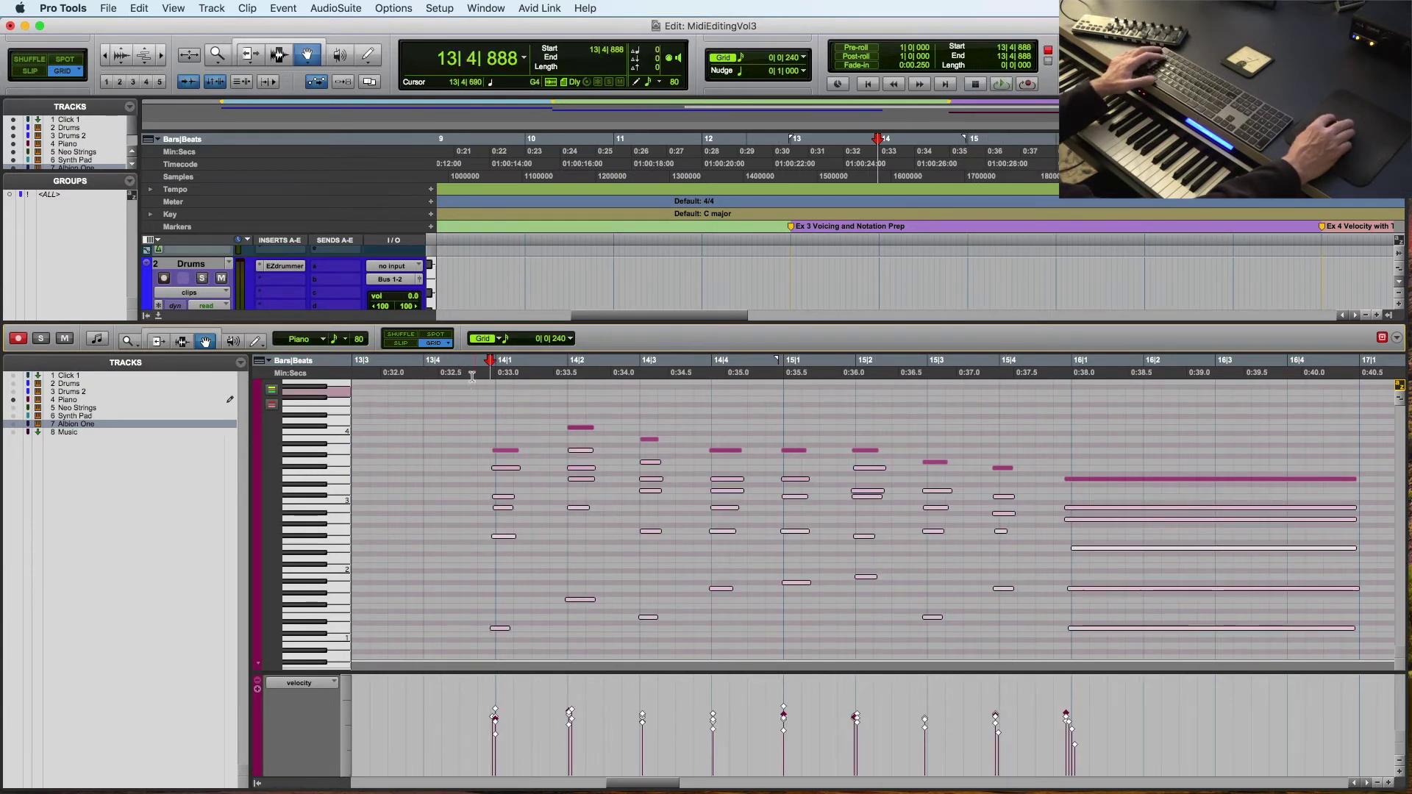
pyautogui.moveTo(471, 375); pyautogui.dragTo(1178, 460)
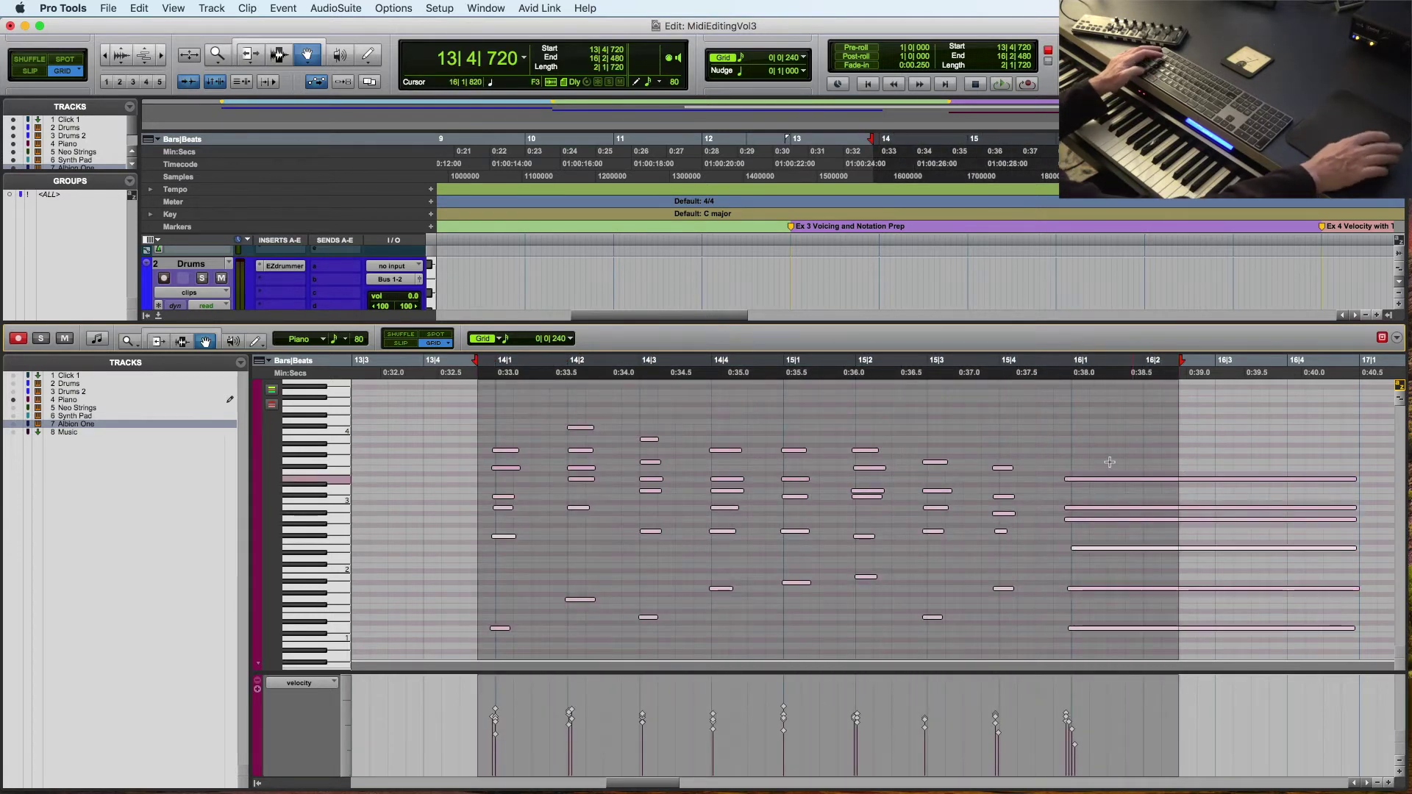
# Set Event Operations to Select/Split Notes, keeping the top 1 note of each chord.
pyautogui.hotkey('alt', 'shift', '4')
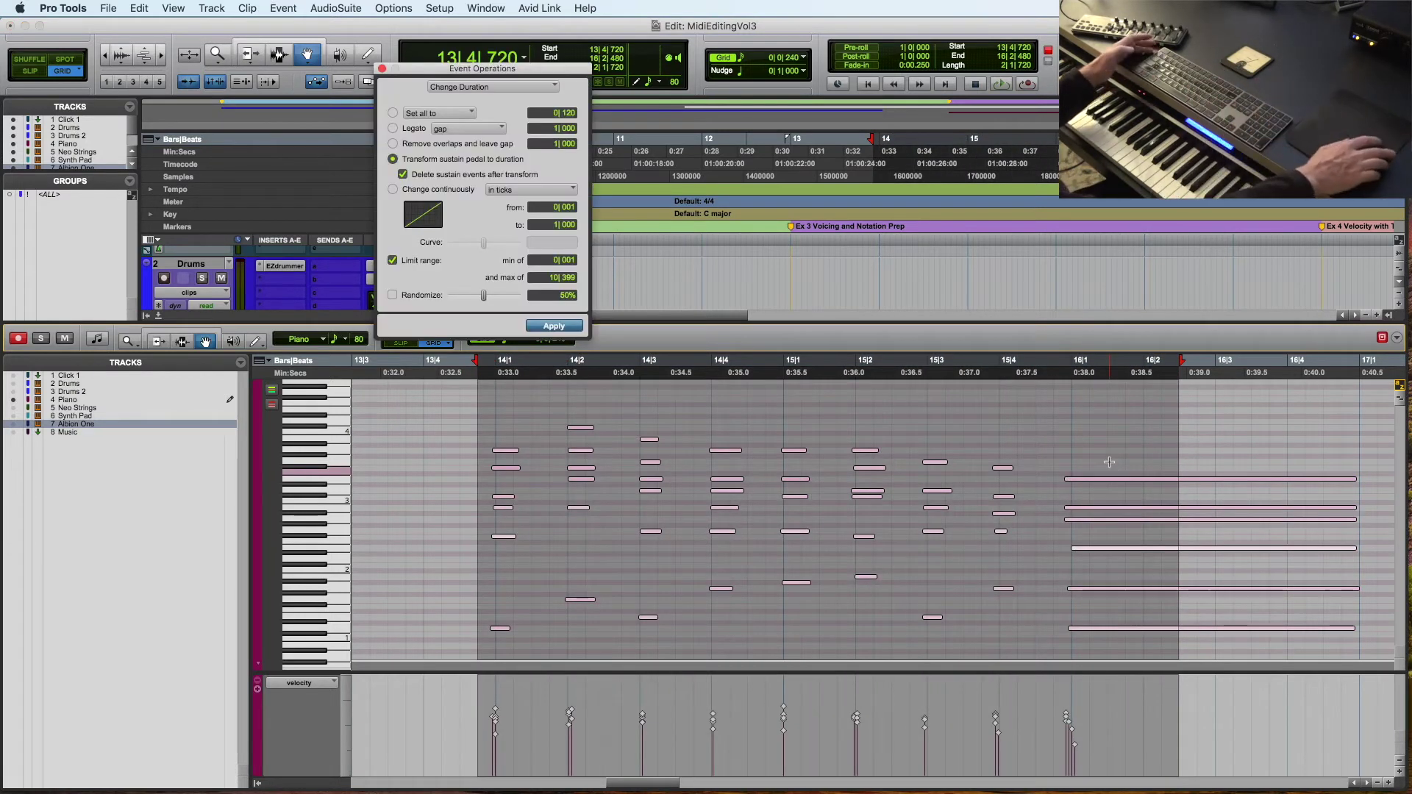
pyautogui.click(494, 88)
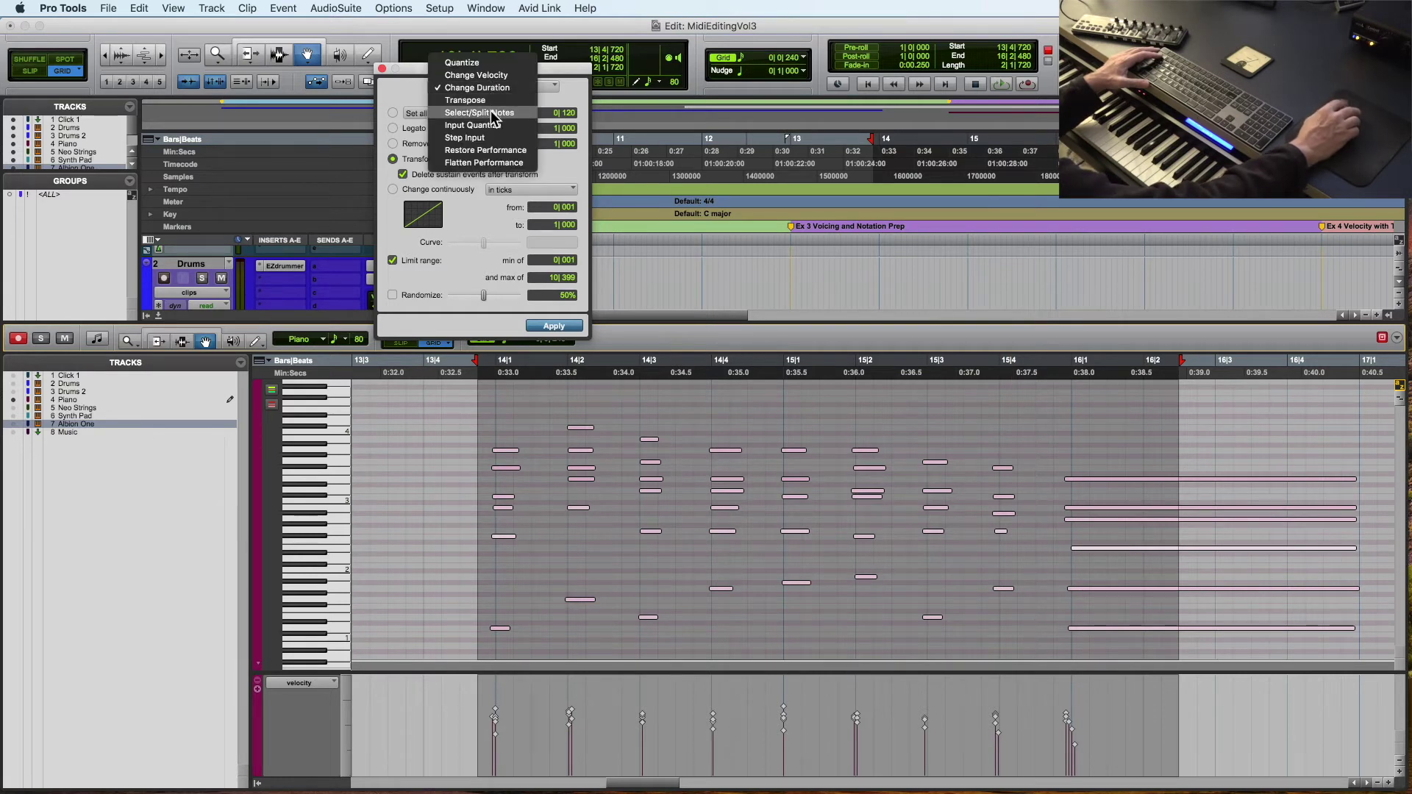
pyautogui.click(479, 112)
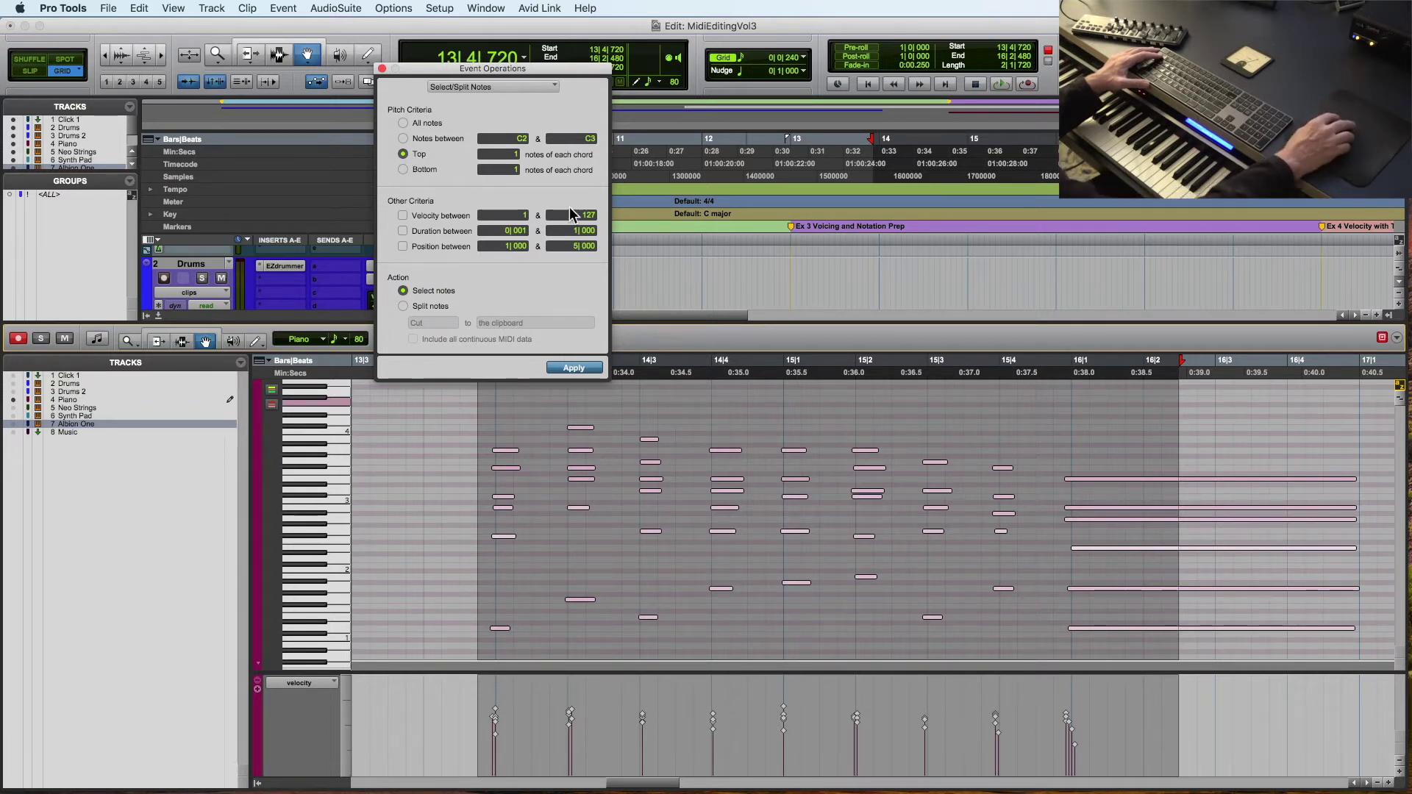
pyautogui.click(574, 368)
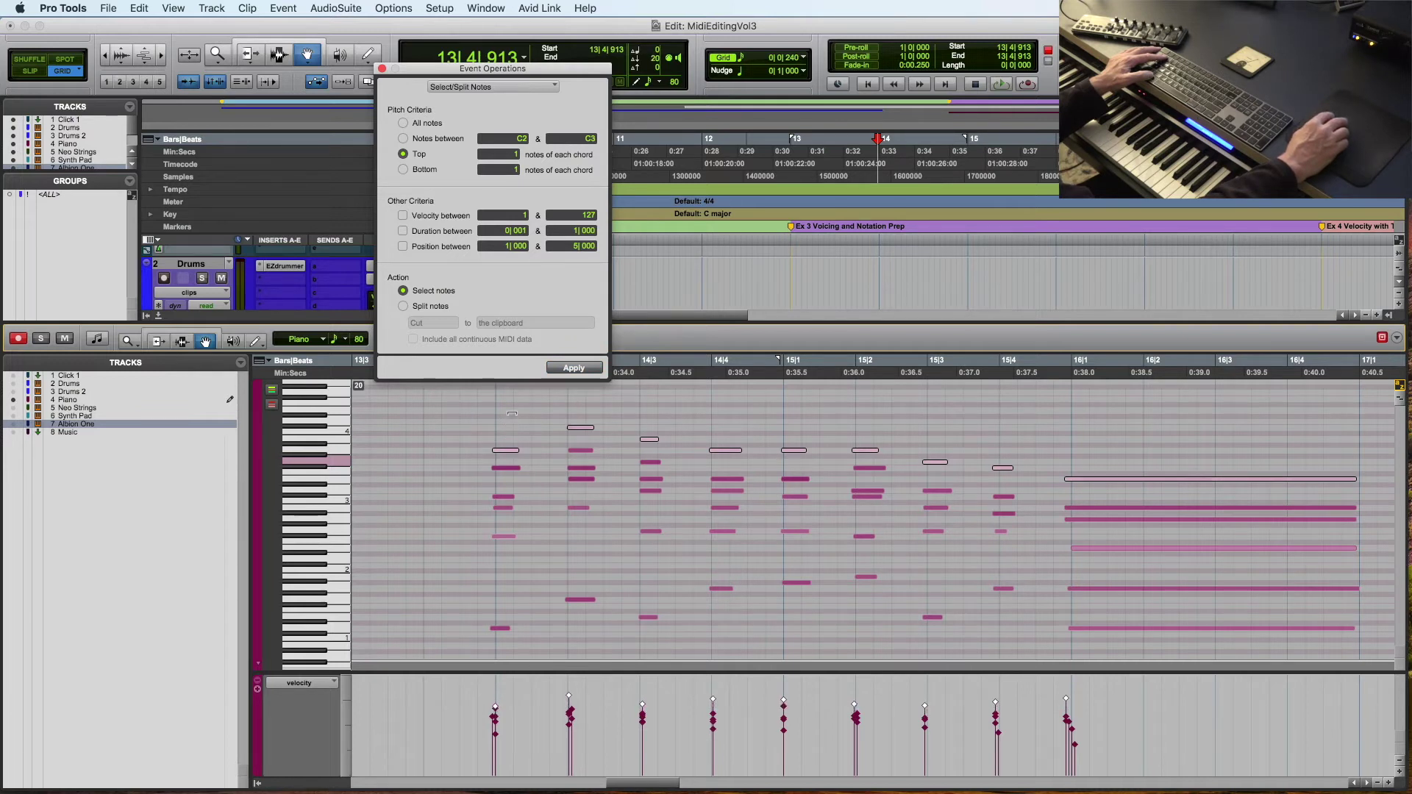
pyautogui.moveTo(433, 71); pyautogui.dragTo(171, 29)
pyautogui.click(458, 367)
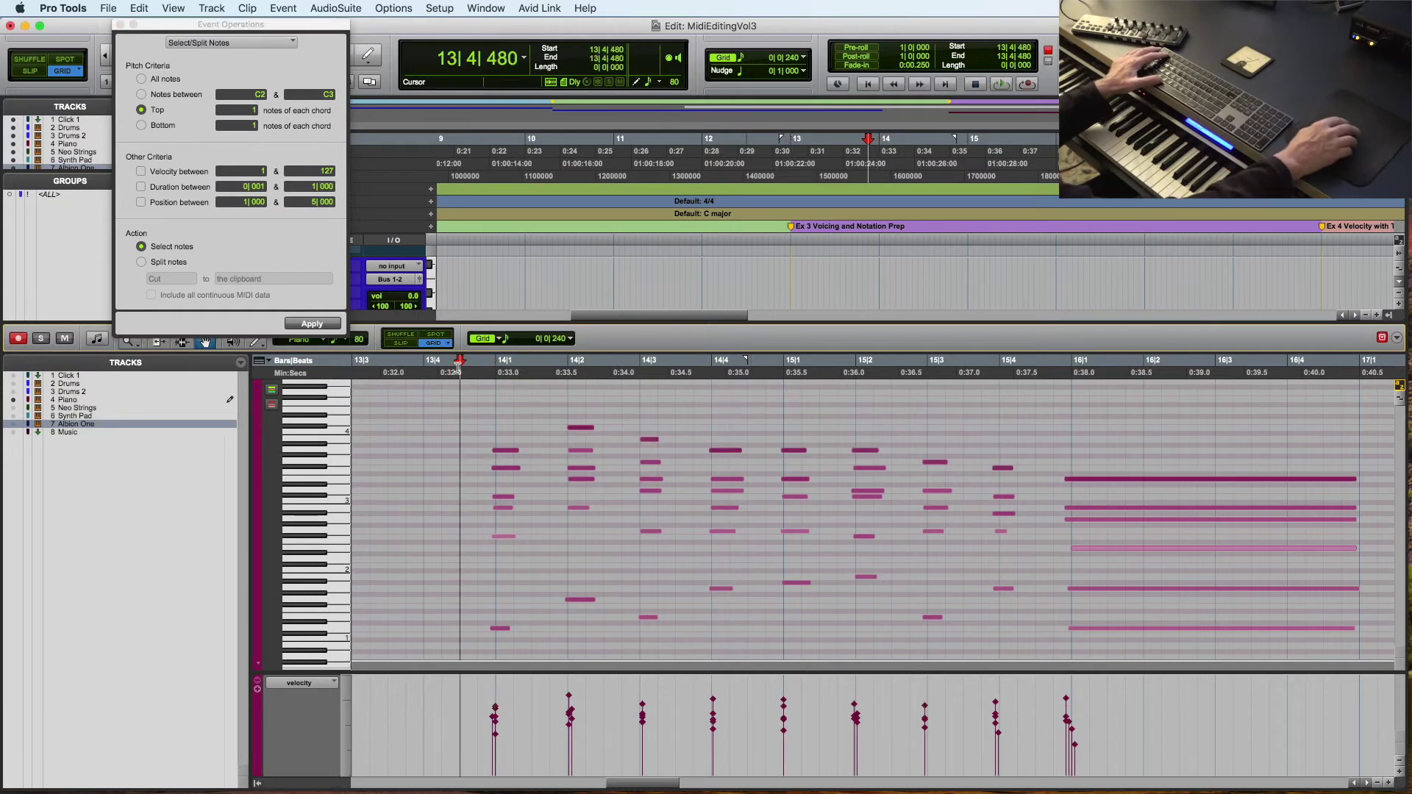
pyautogui.press('space')
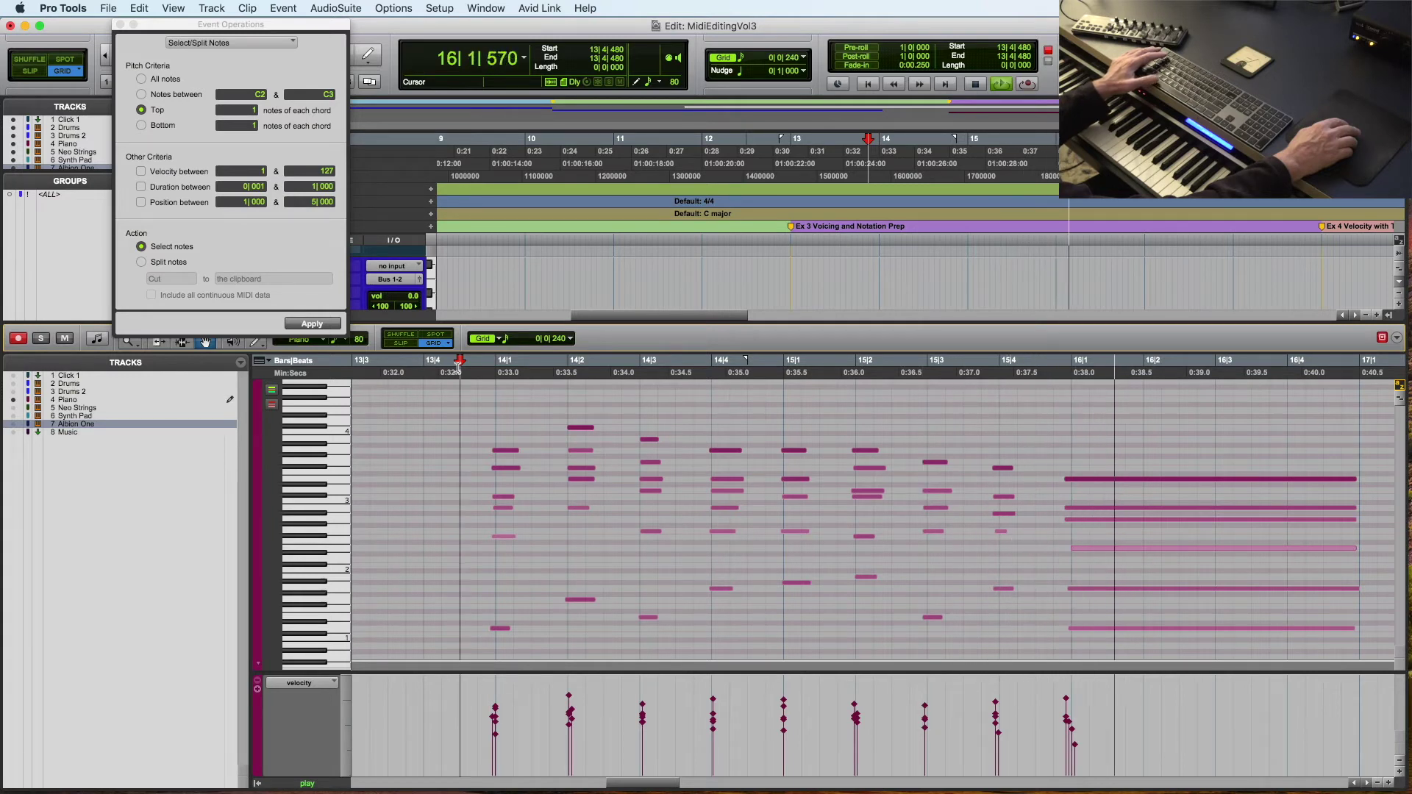
pyautogui.press('space')
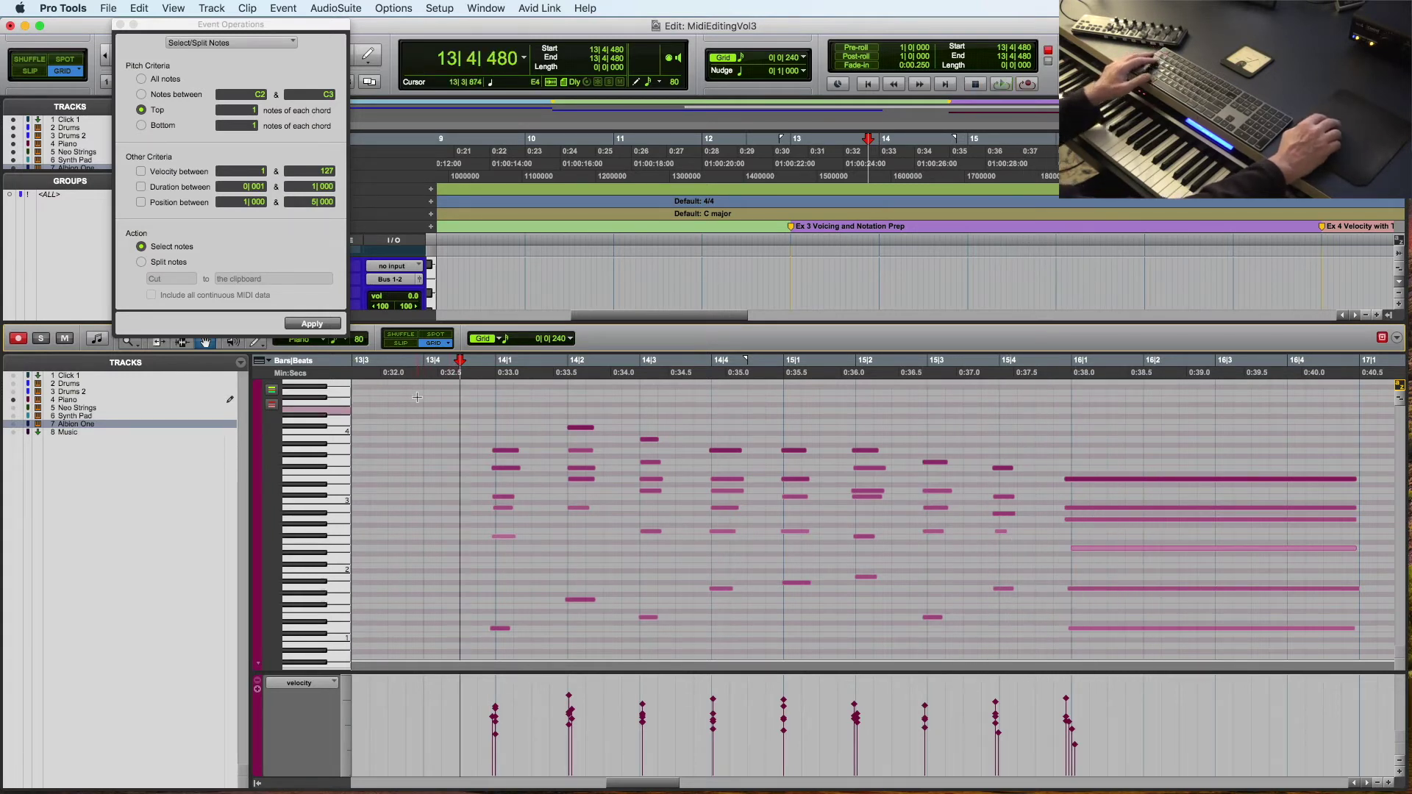
pyautogui.moveTo(460, 375); pyautogui.dragTo(1216, 441)
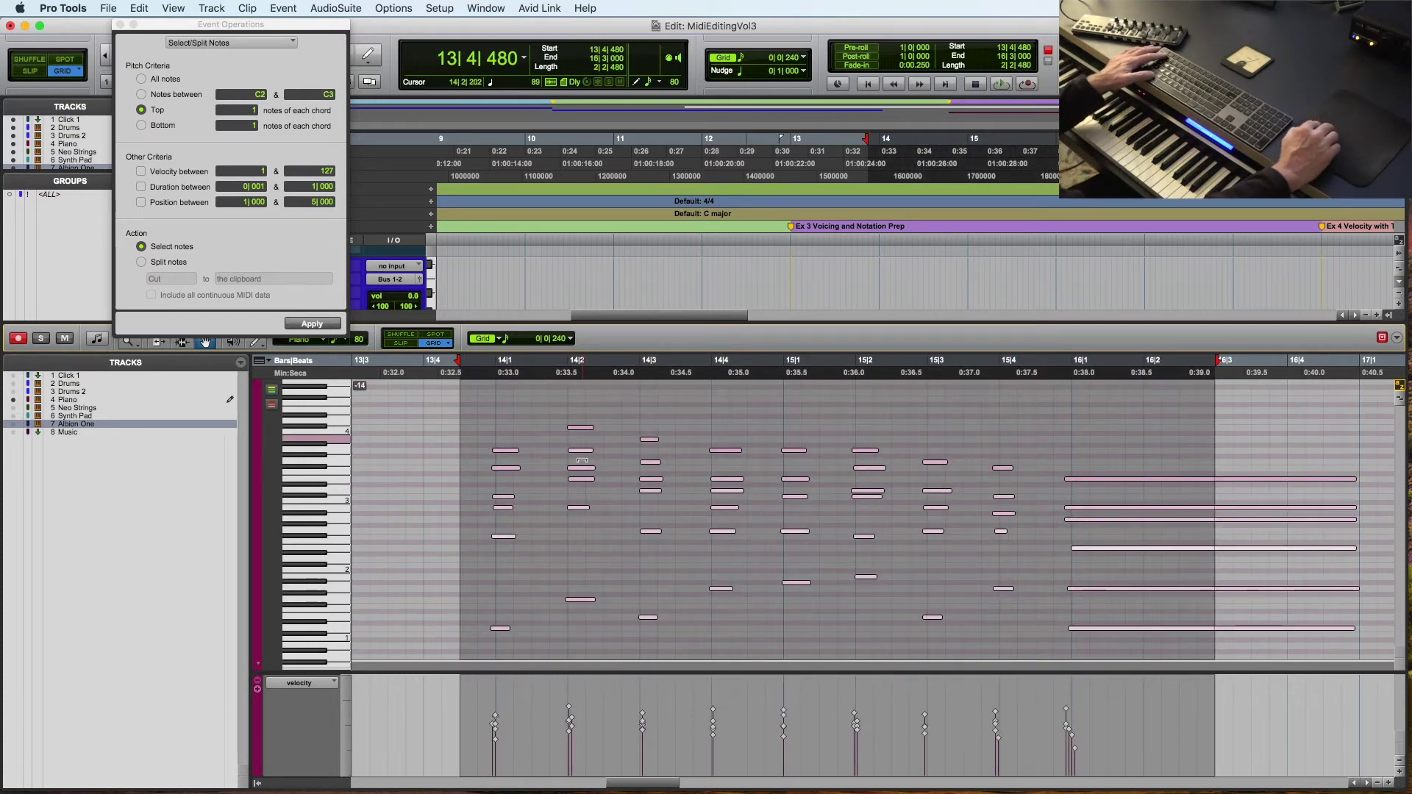
pyautogui.click(464, 375)
pyautogui.press('space')
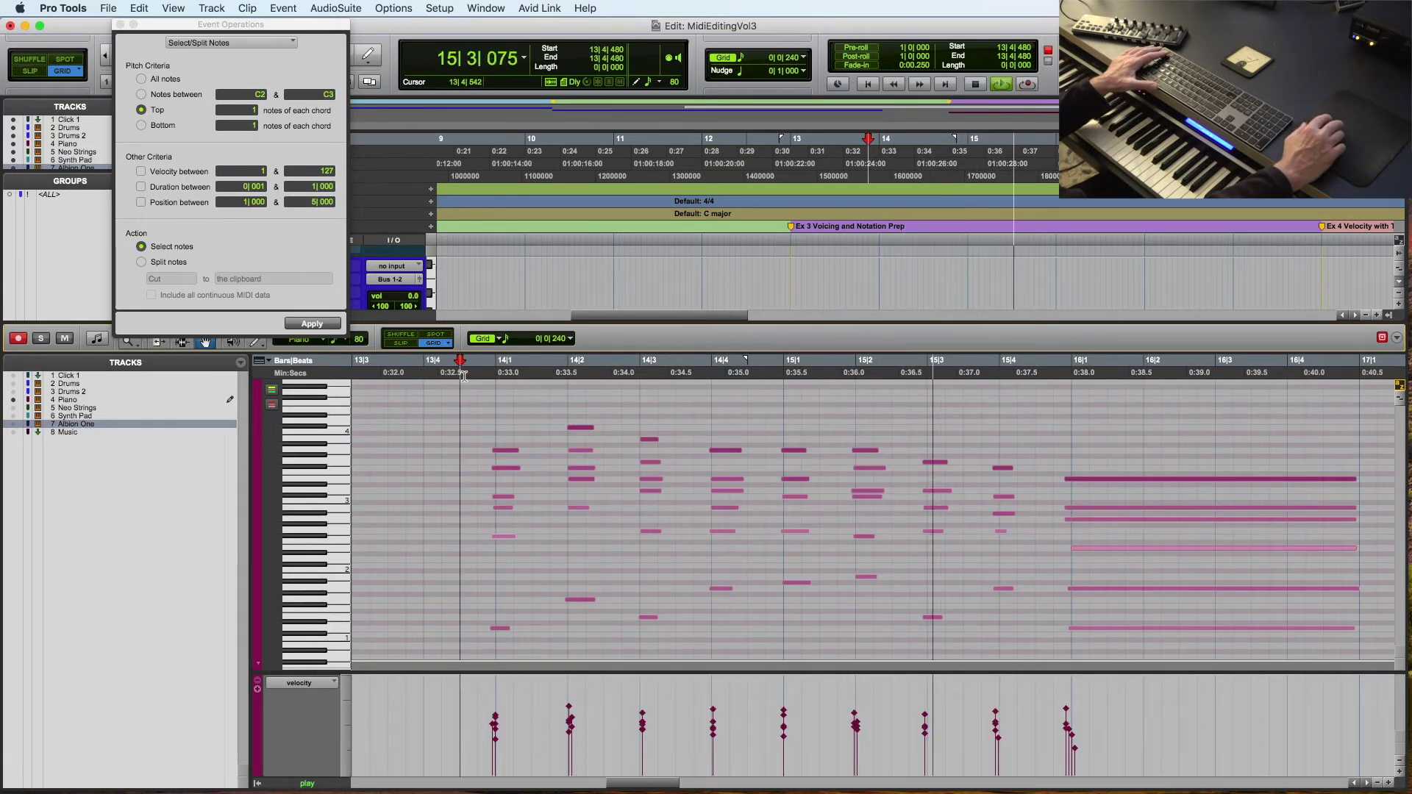
pyautogui.press('space')
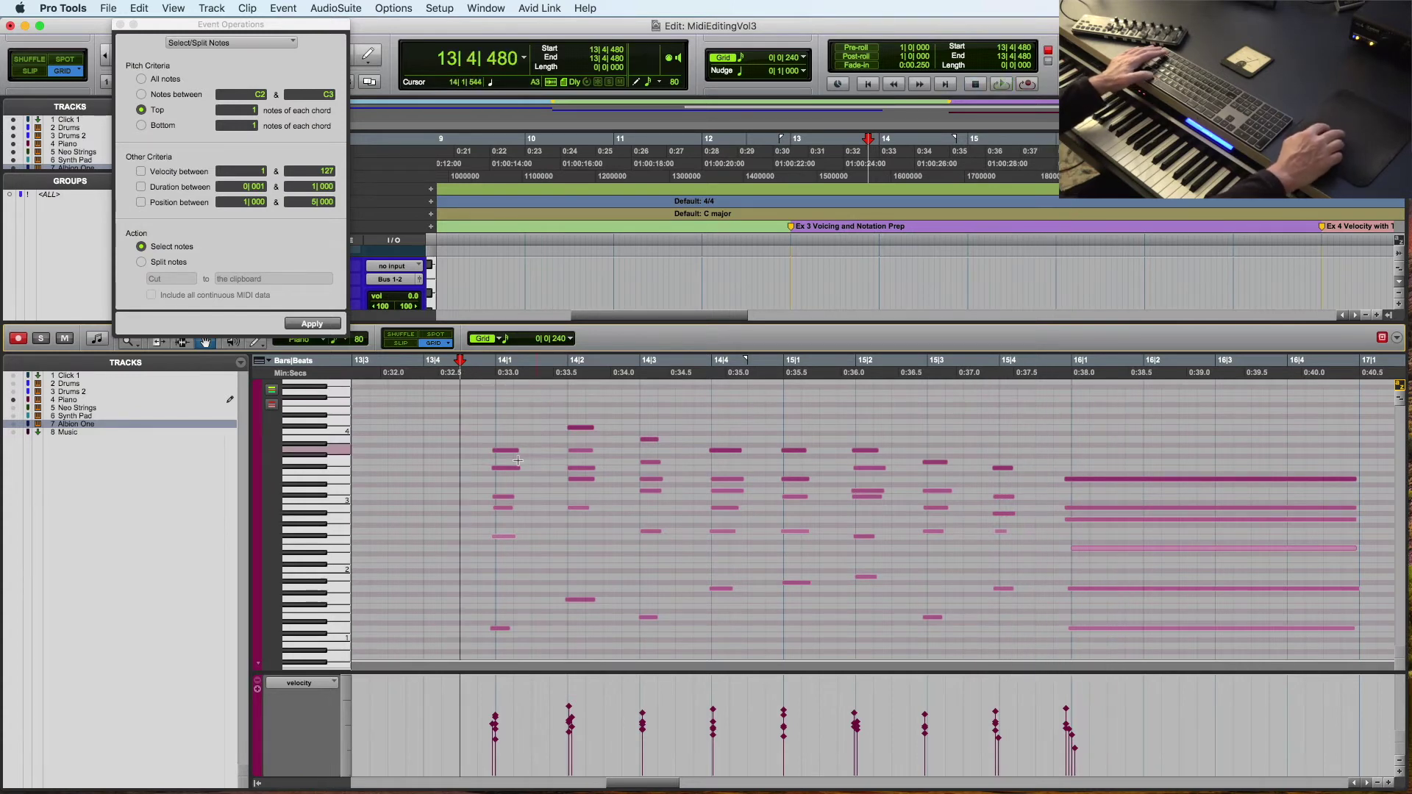
pyautogui.click(501, 450)
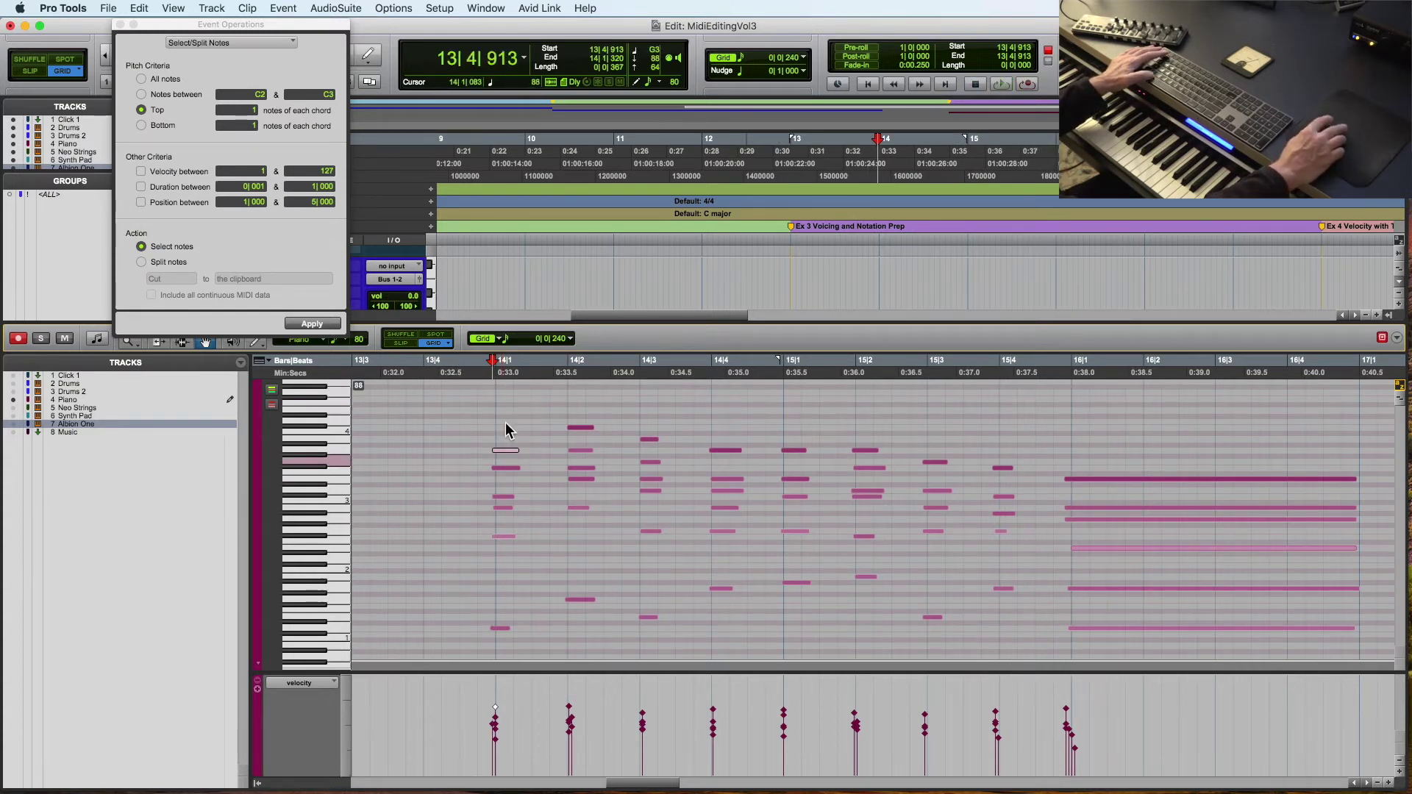
pyautogui.click(478, 375)
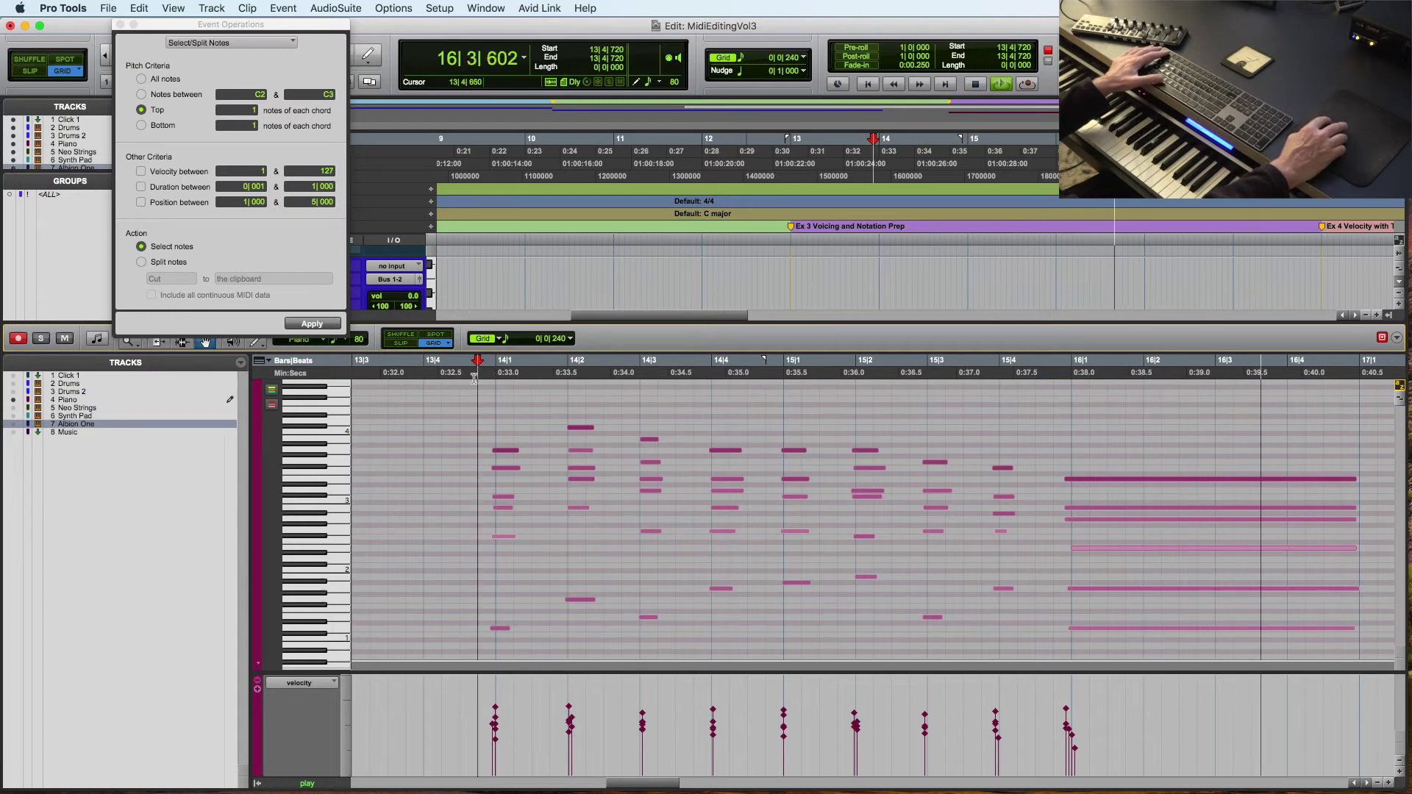
pyautogui.press('space')
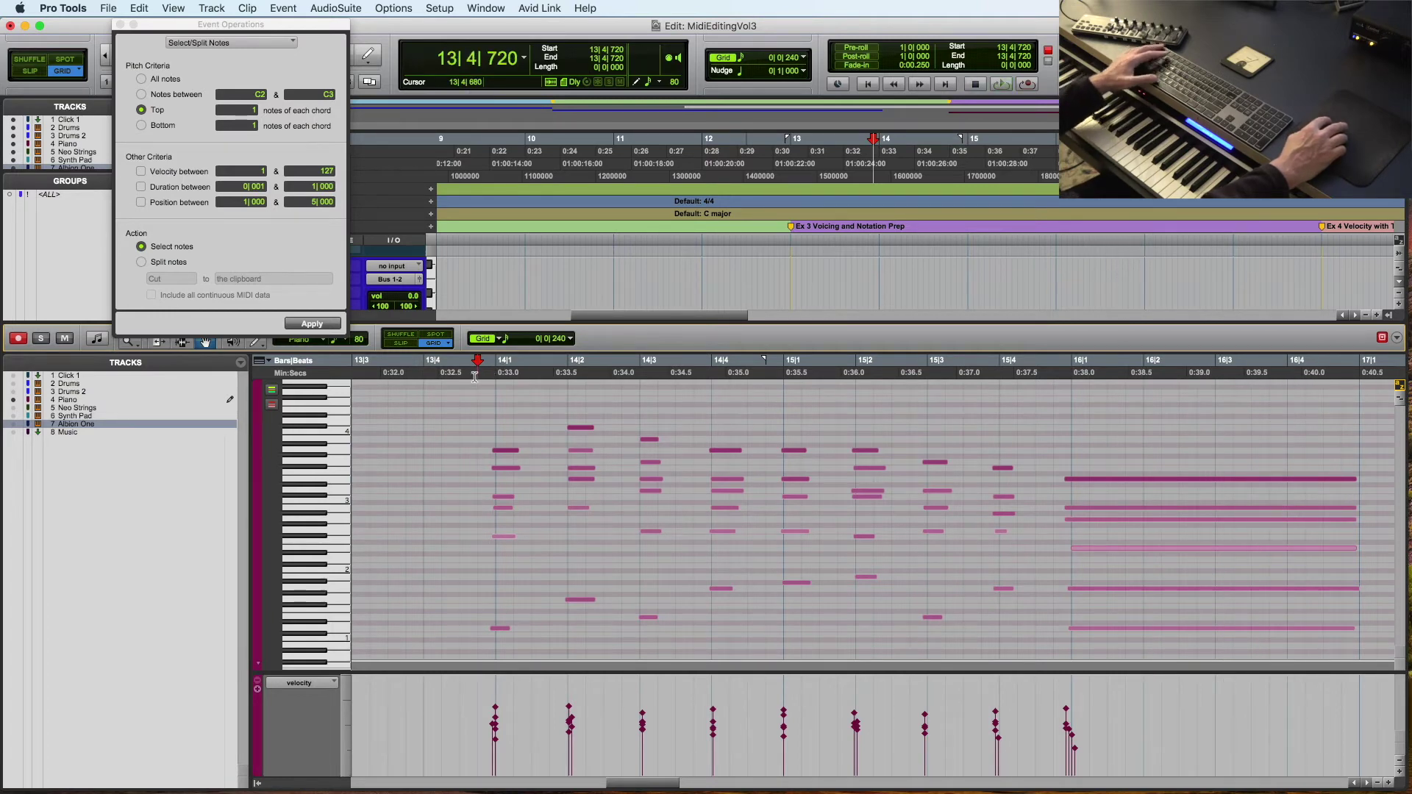
pyautogui.press('super+bracketleft')
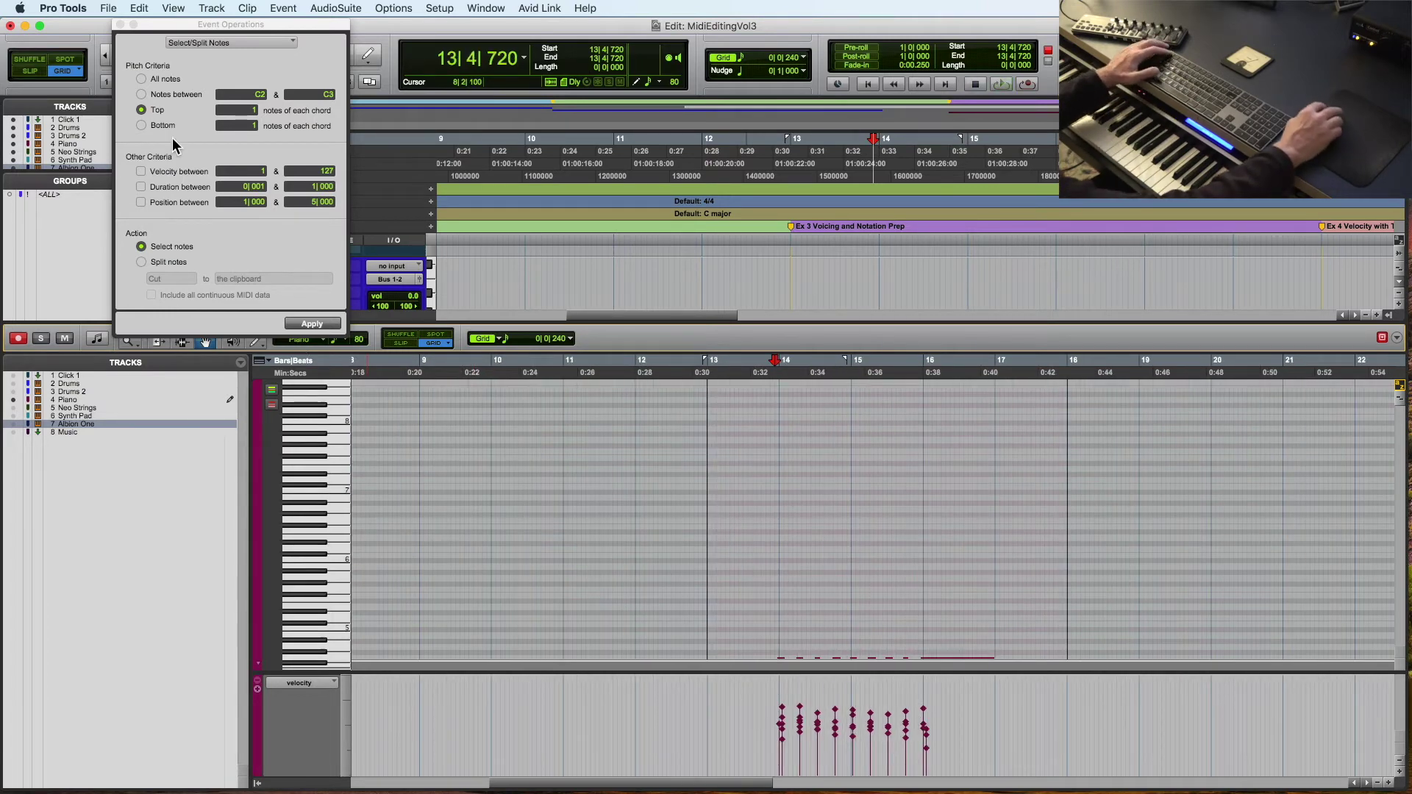
pyautogui.click(120, 25)
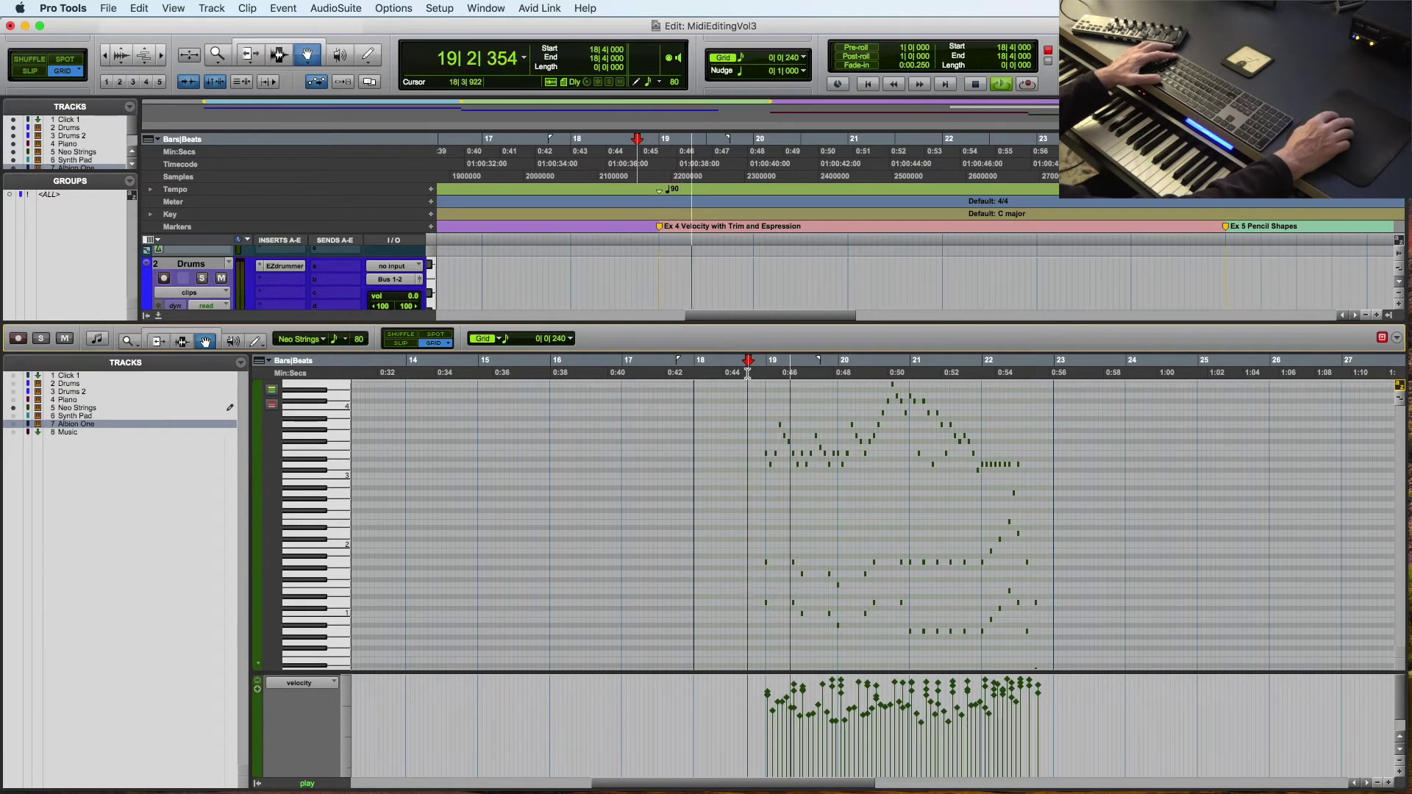
# Zoom into the Neo Strings phrase across bars 19–22 and enlarge the velocity lane beneath it.
pyautogui.press('super+bracketright')
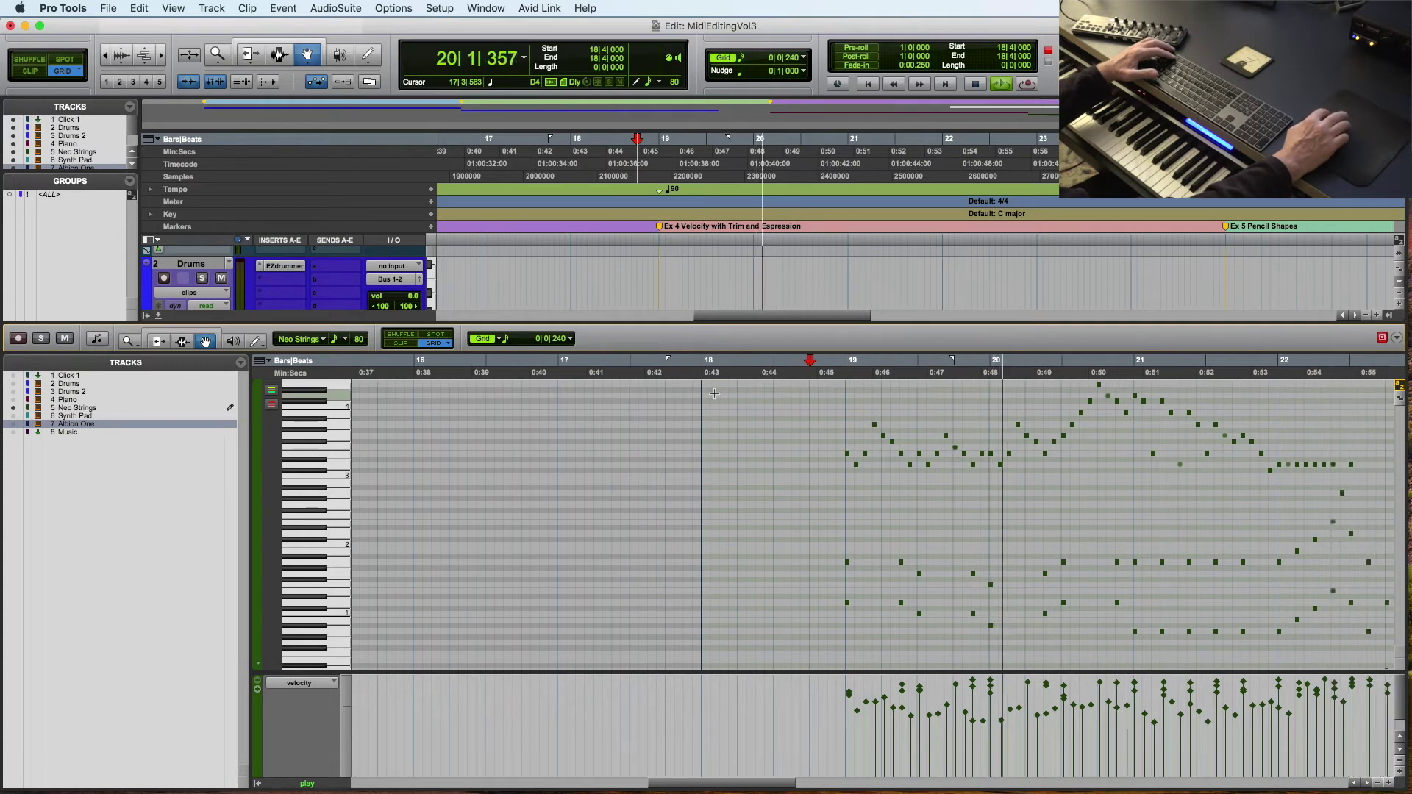
pyautogui.hscroll(8, 713, 393)
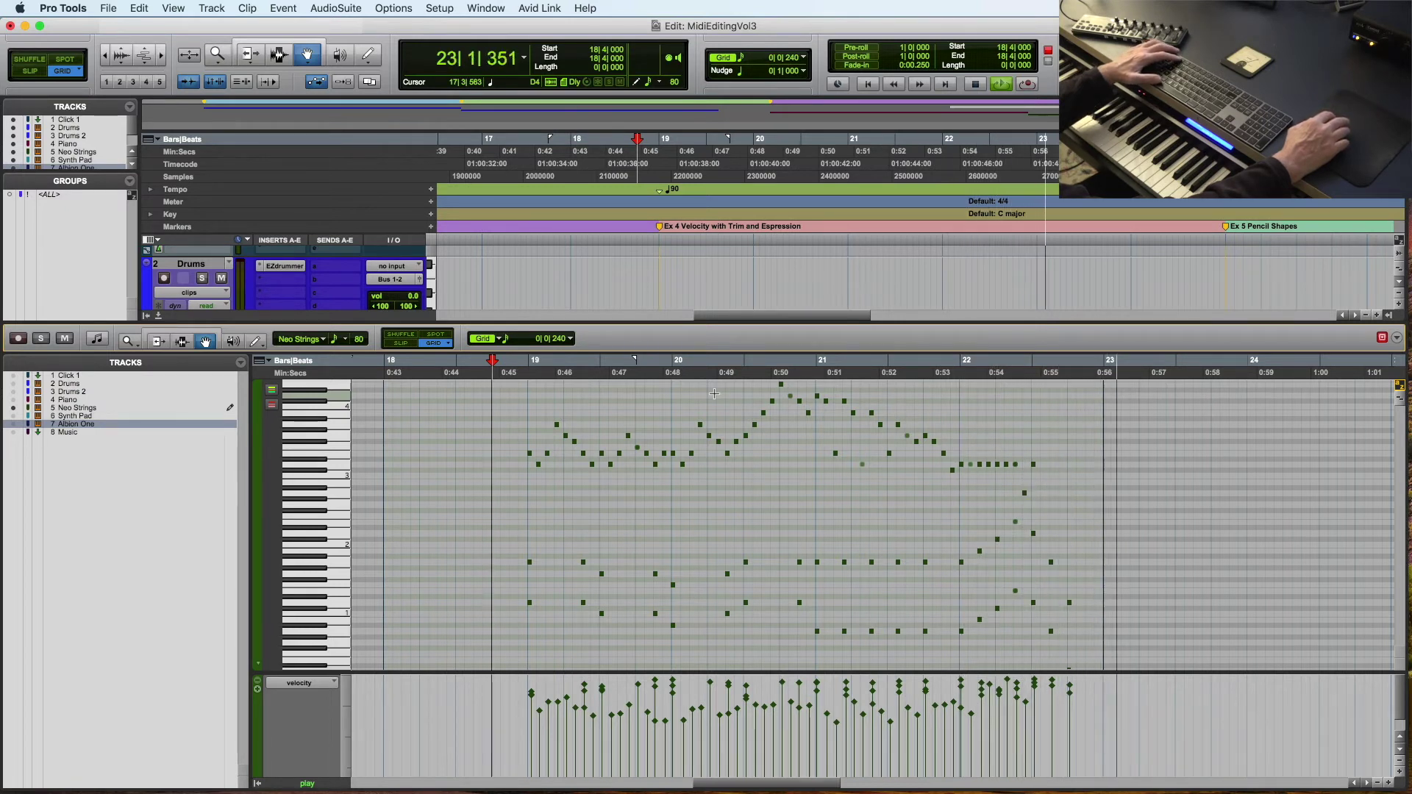
pyautogui.press('space')
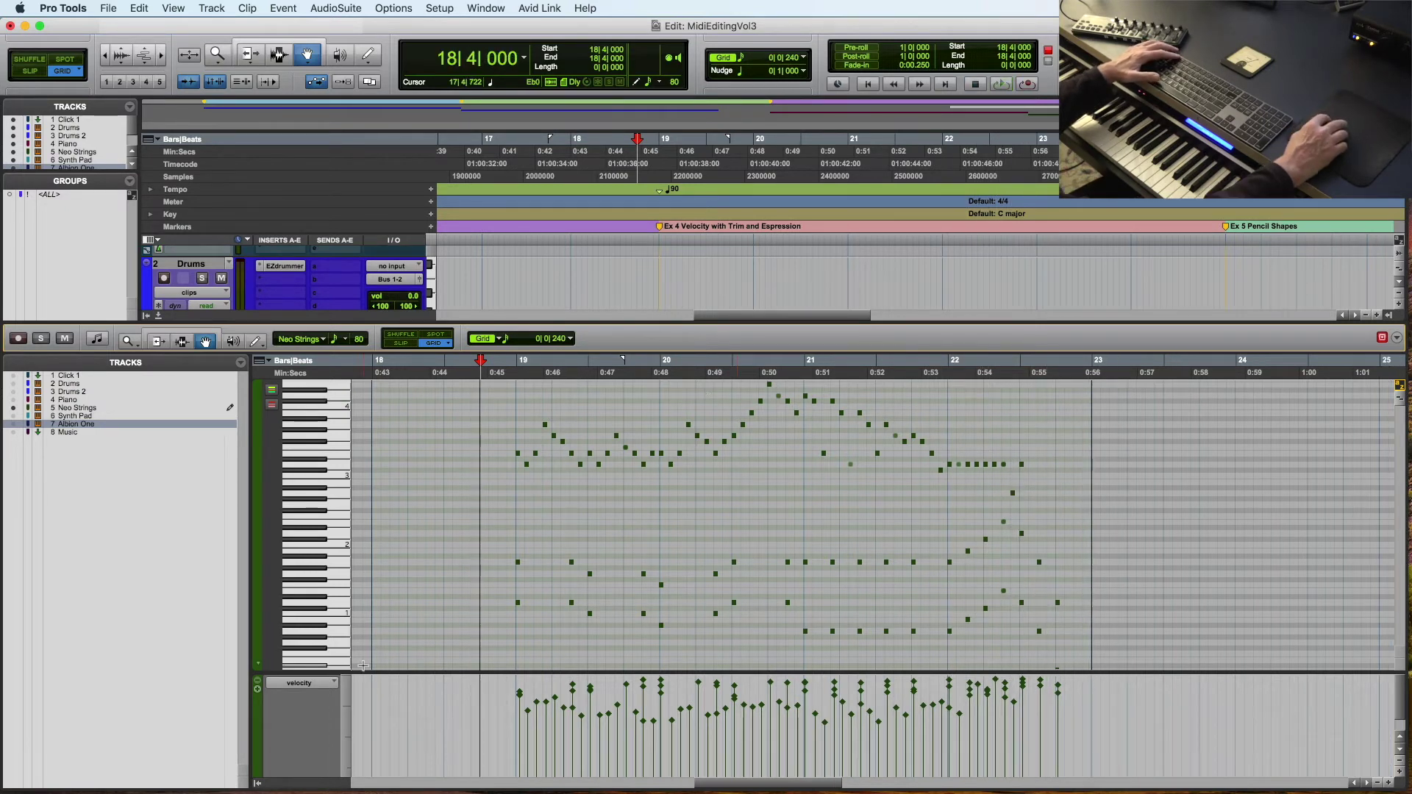
pyautogui.moveTo(362, 672); pyautogui.dragTo(392, 591)
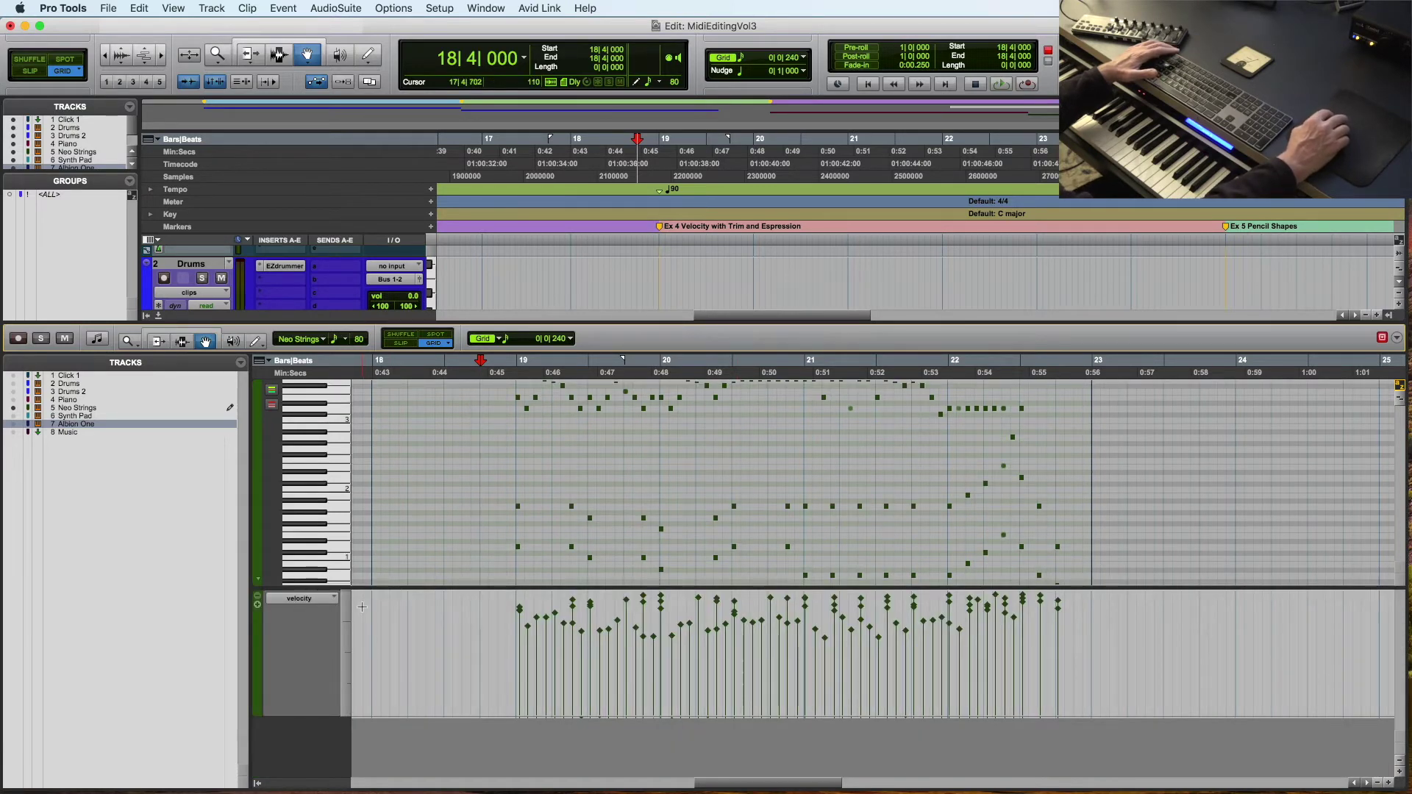
# Switch the lower lane to expression (11) and select the string notes from 18|4|720.
pyautogui.click(307, 601)
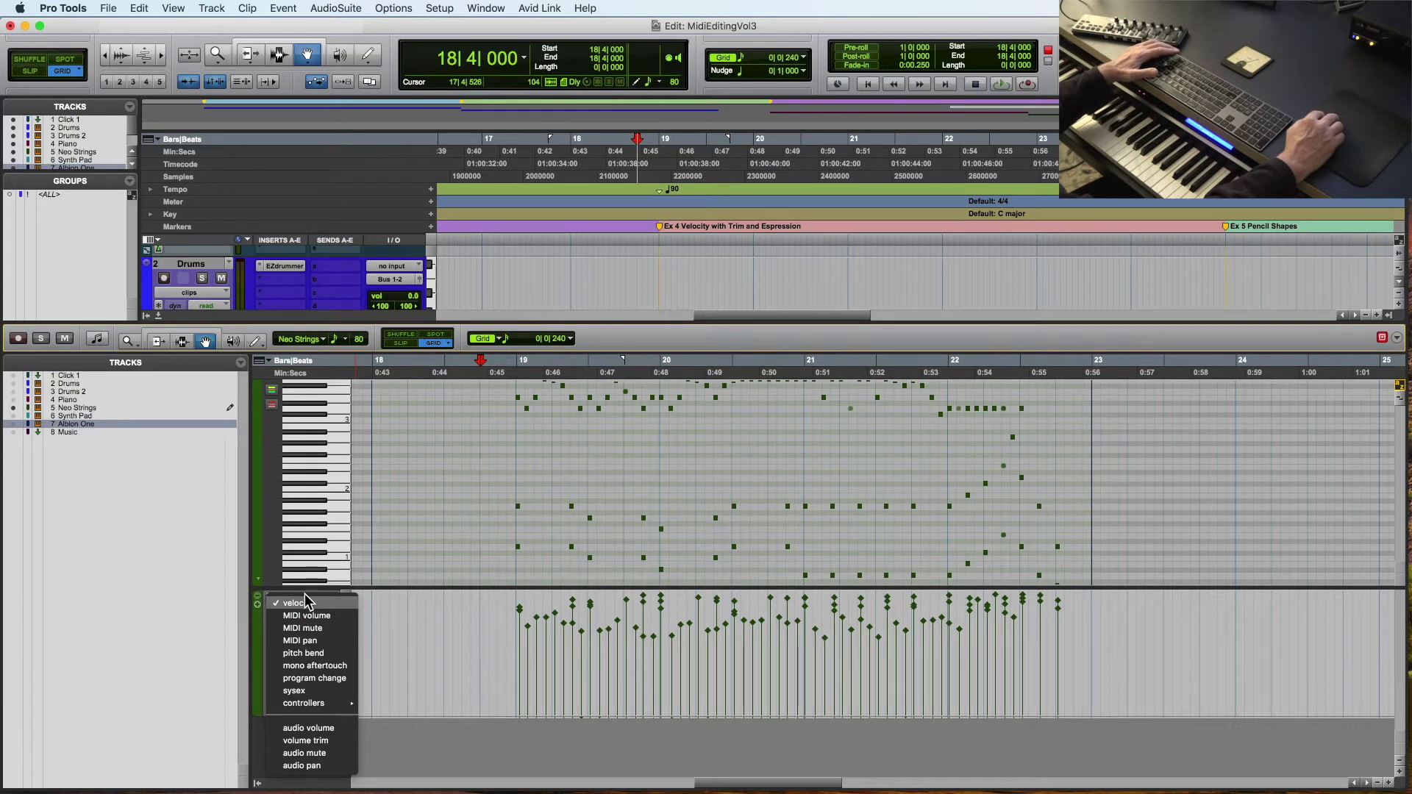
pyautogui.moveTo(324, 703)
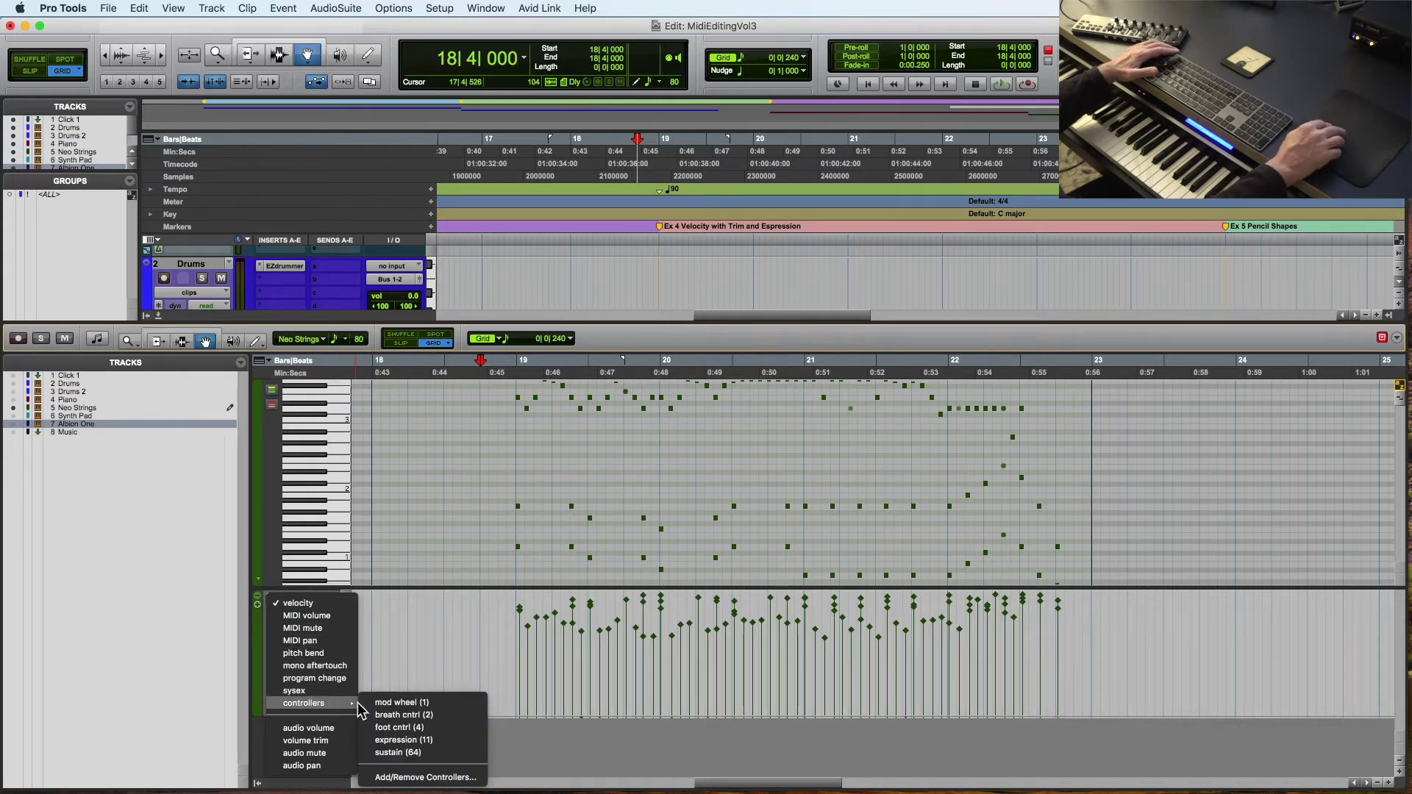
pyautogui.click(403, 740)
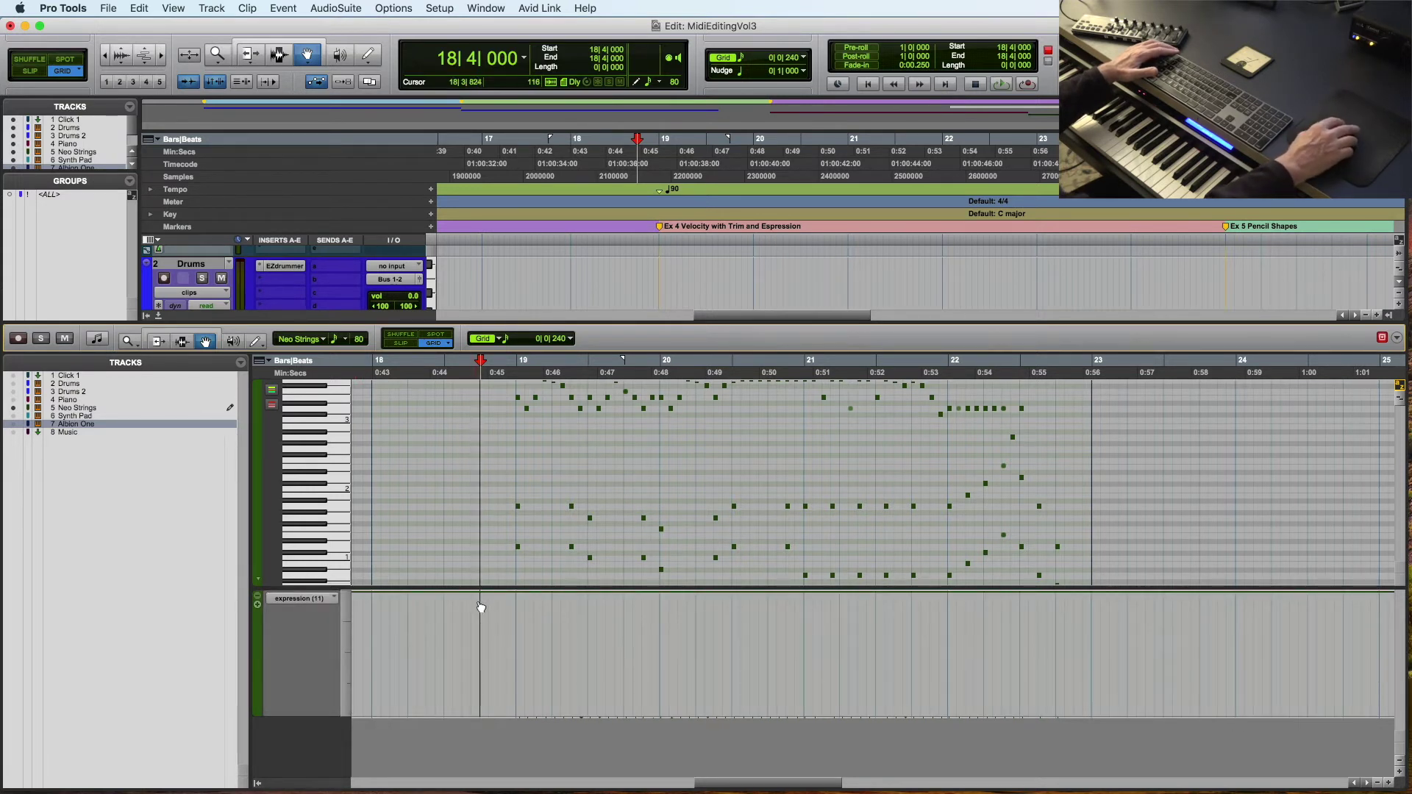
pyautogui.scroll(3, 671, 372)
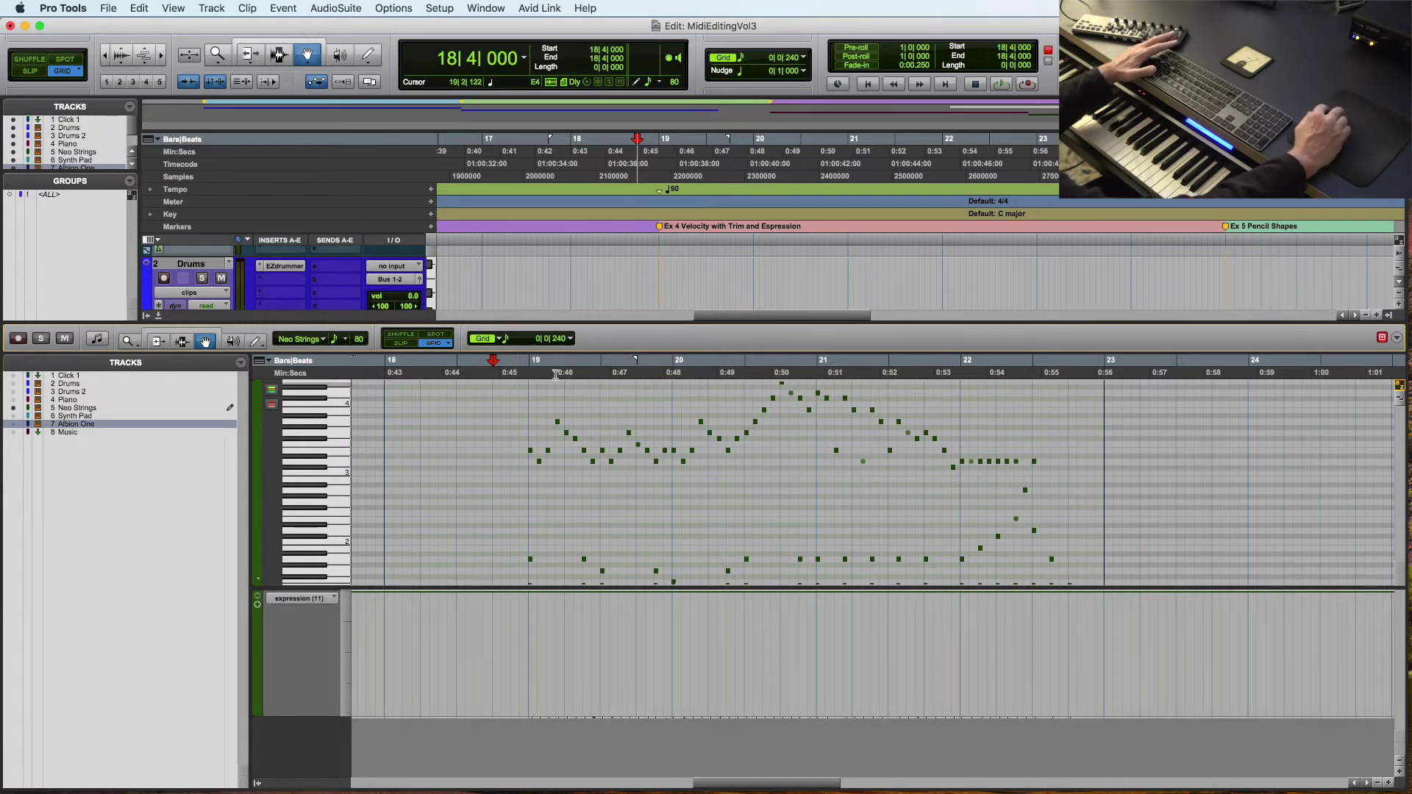
pyautogui.moveTo(519, 375); pyautogui.dragTo(1108, 414)
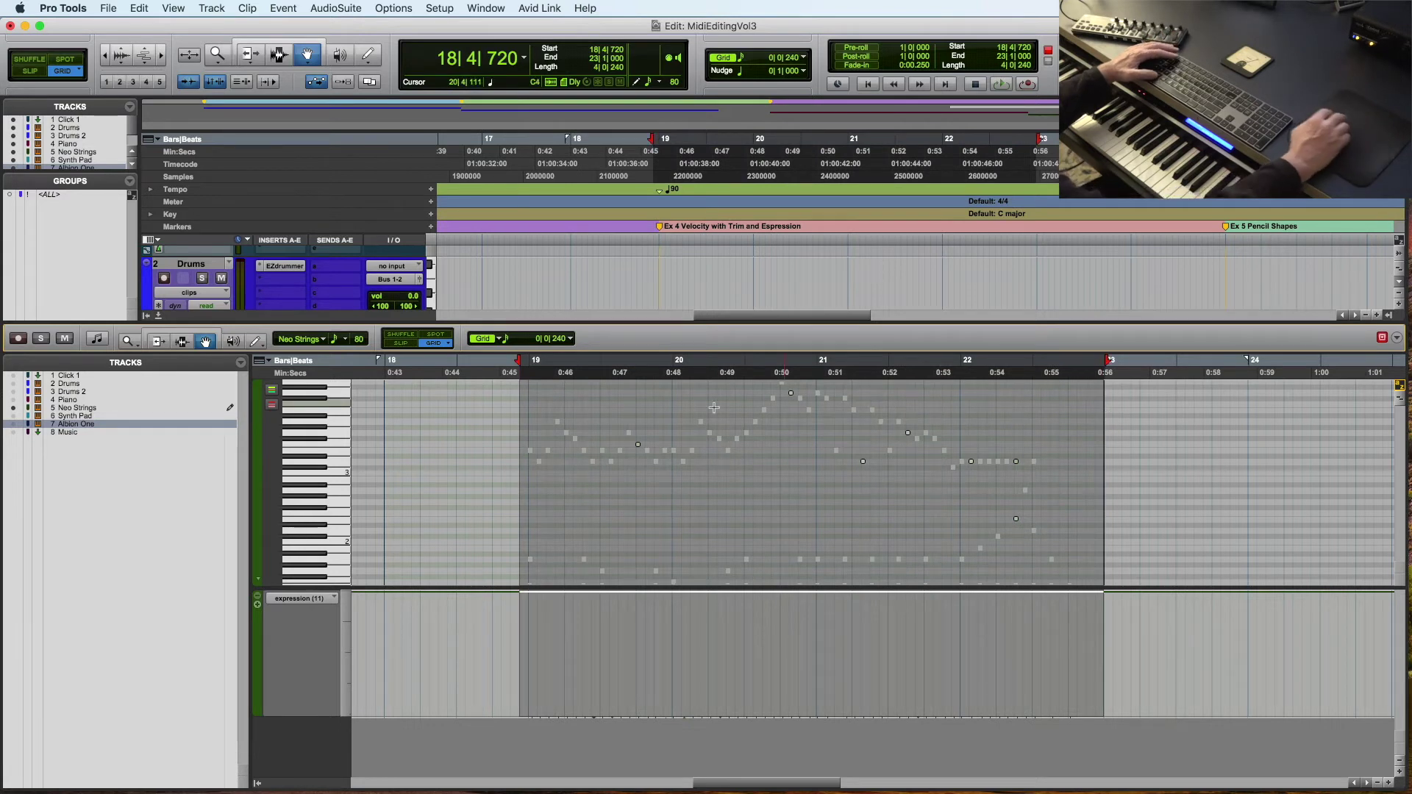
# Cycle the MIDI Editor tools through Trim, Zoomer and several Pencil shapes.
pyautogui.click(156, 342)
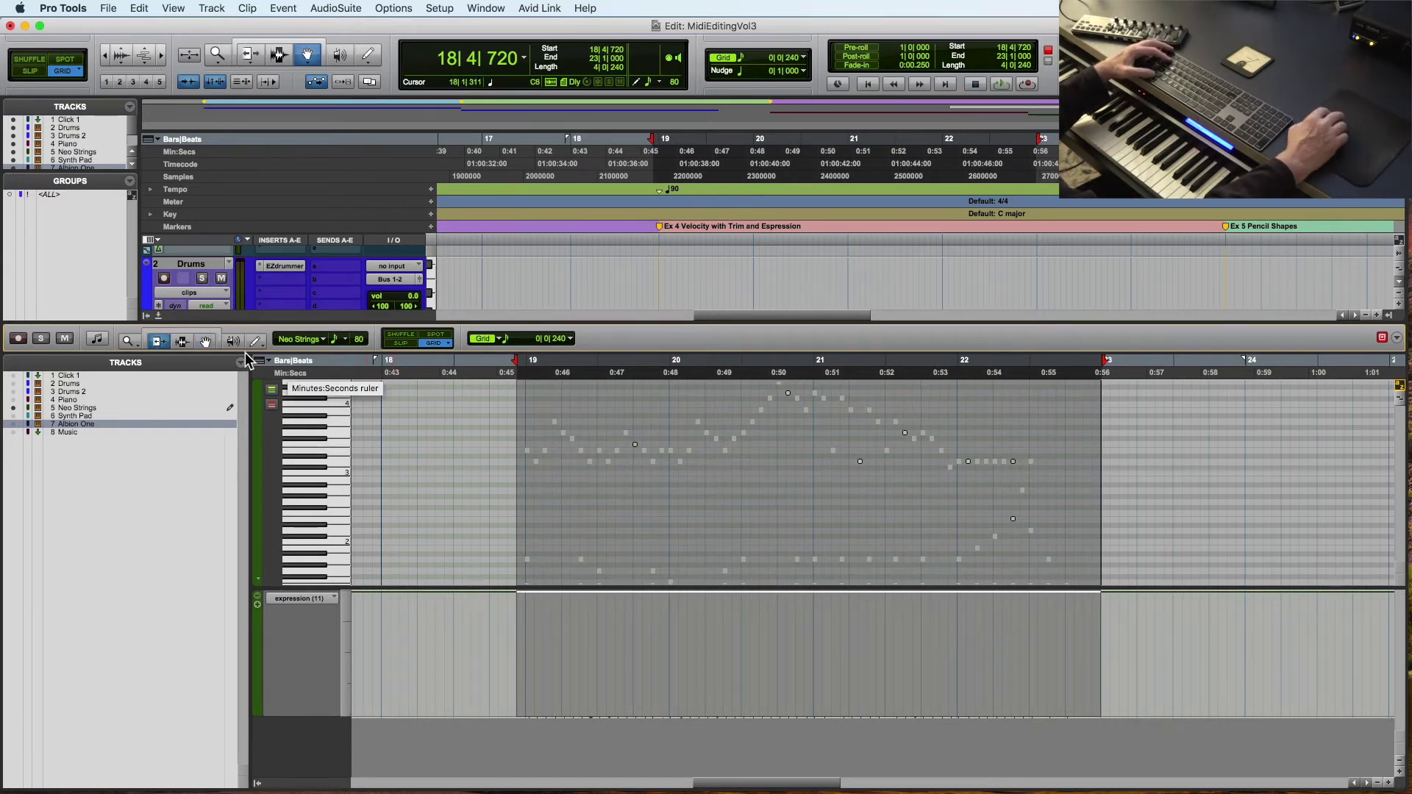
pyautogui.click(126, 339)
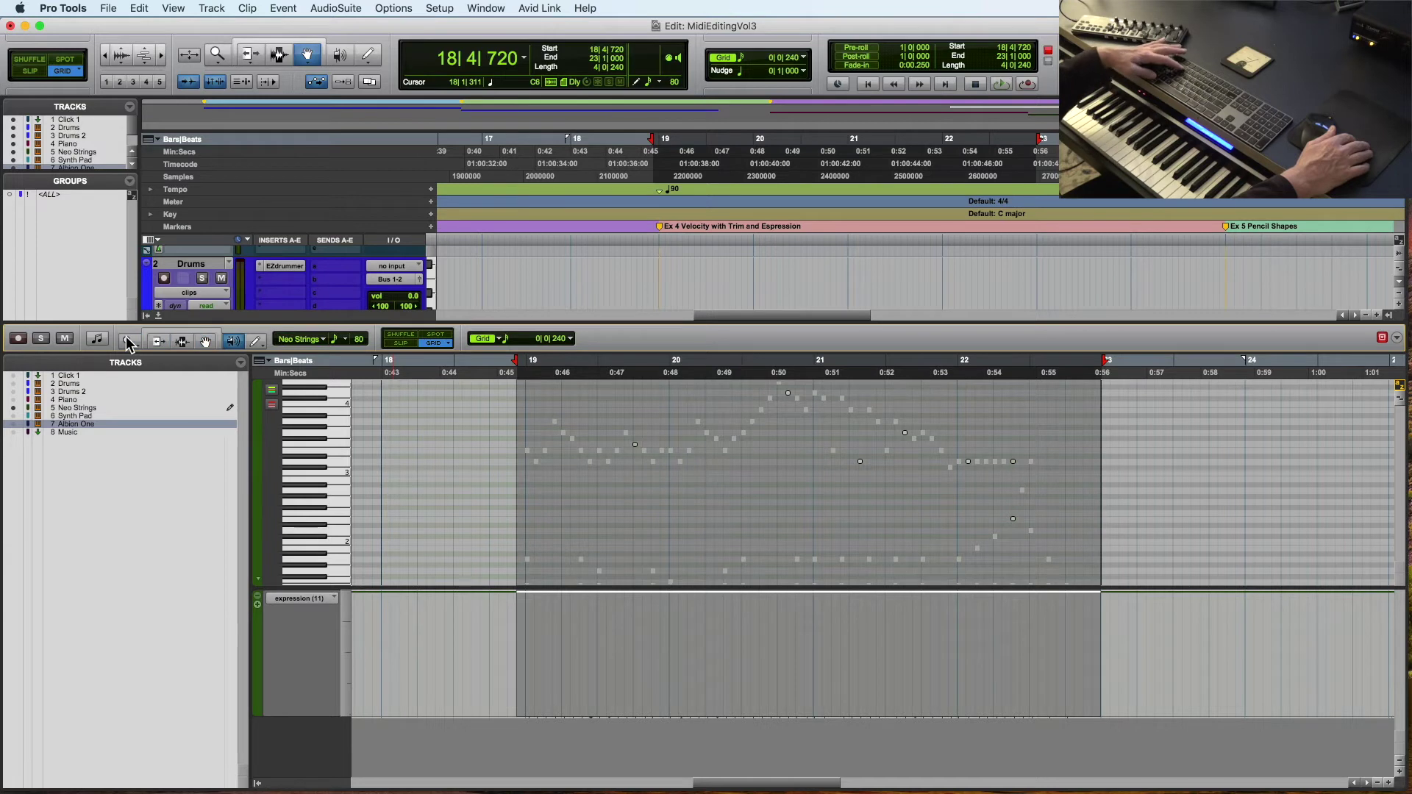
pyautogui.press('F10')
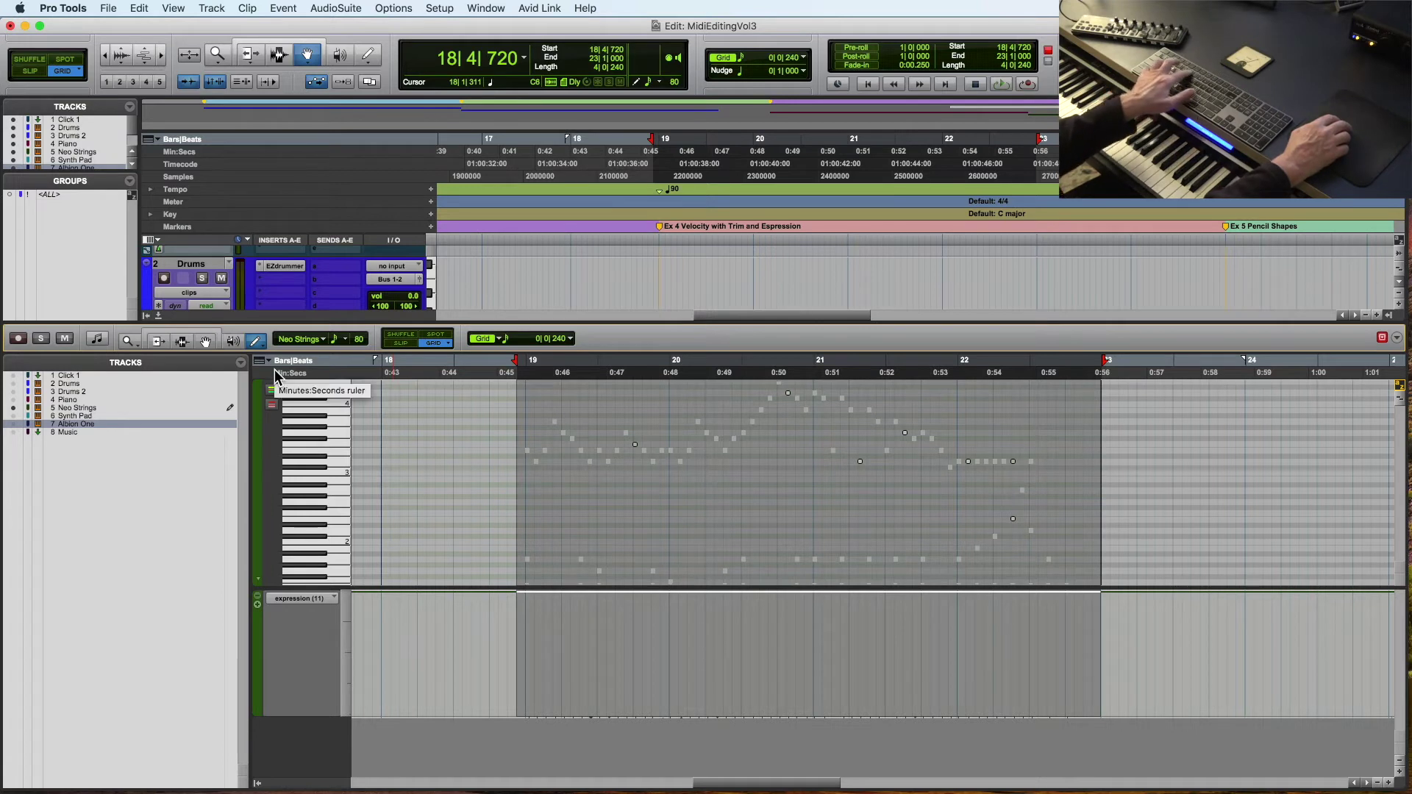
pyautogui.press('F10')
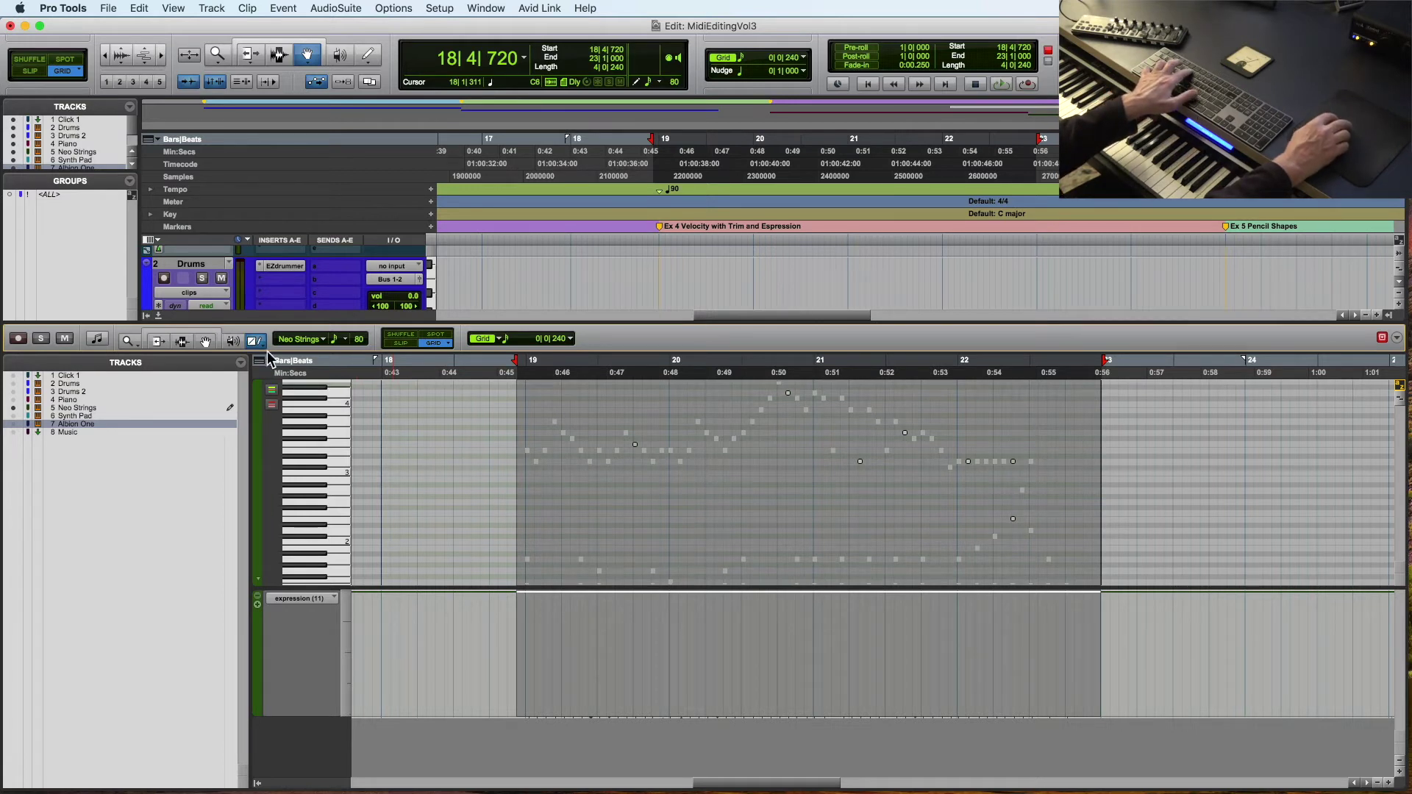
pyautogui.press('F10')
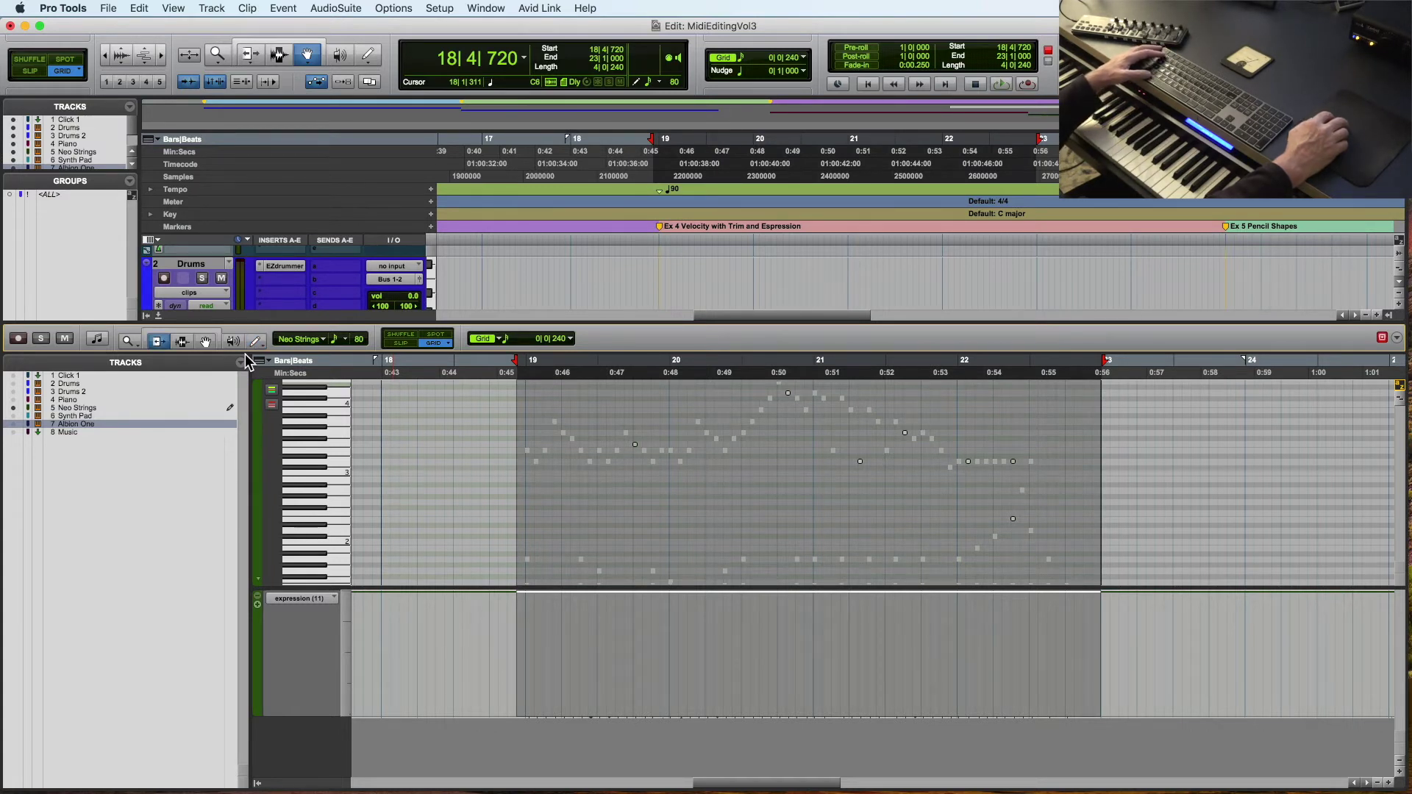
# Trial-lower the expression with the Trim tool, then undo the changes.
pyautogui.moveTo(653, 594); pyautogui.dragTo(655, 632)
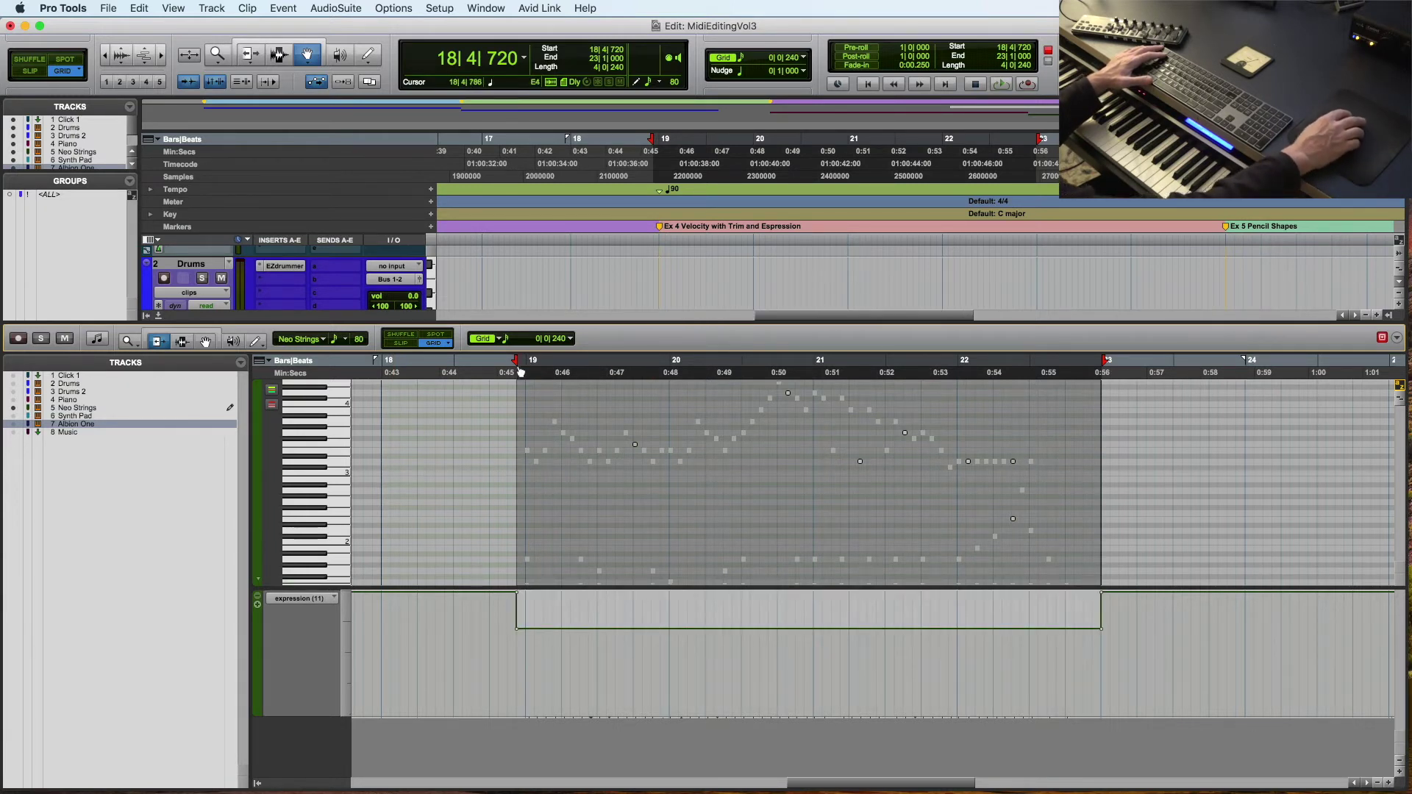
pyautogui.moveTo(509, 371); pyautogui.dragTo(1098, 390)
pyautogui.moveTo(594, 631); pyautogui.dragTo(594, 641)
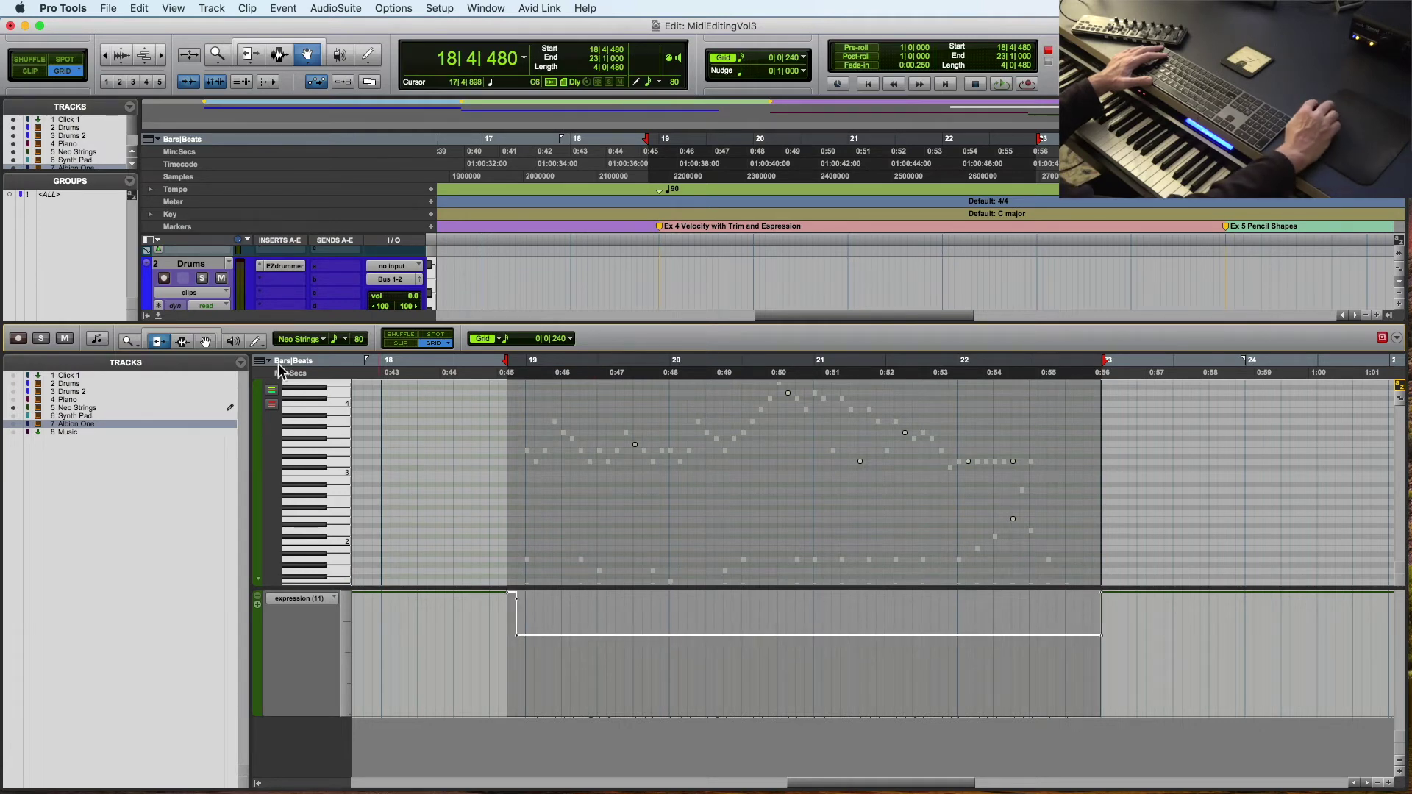
pyautogui.click(207, 342)
pyautogui.click(476, 415)
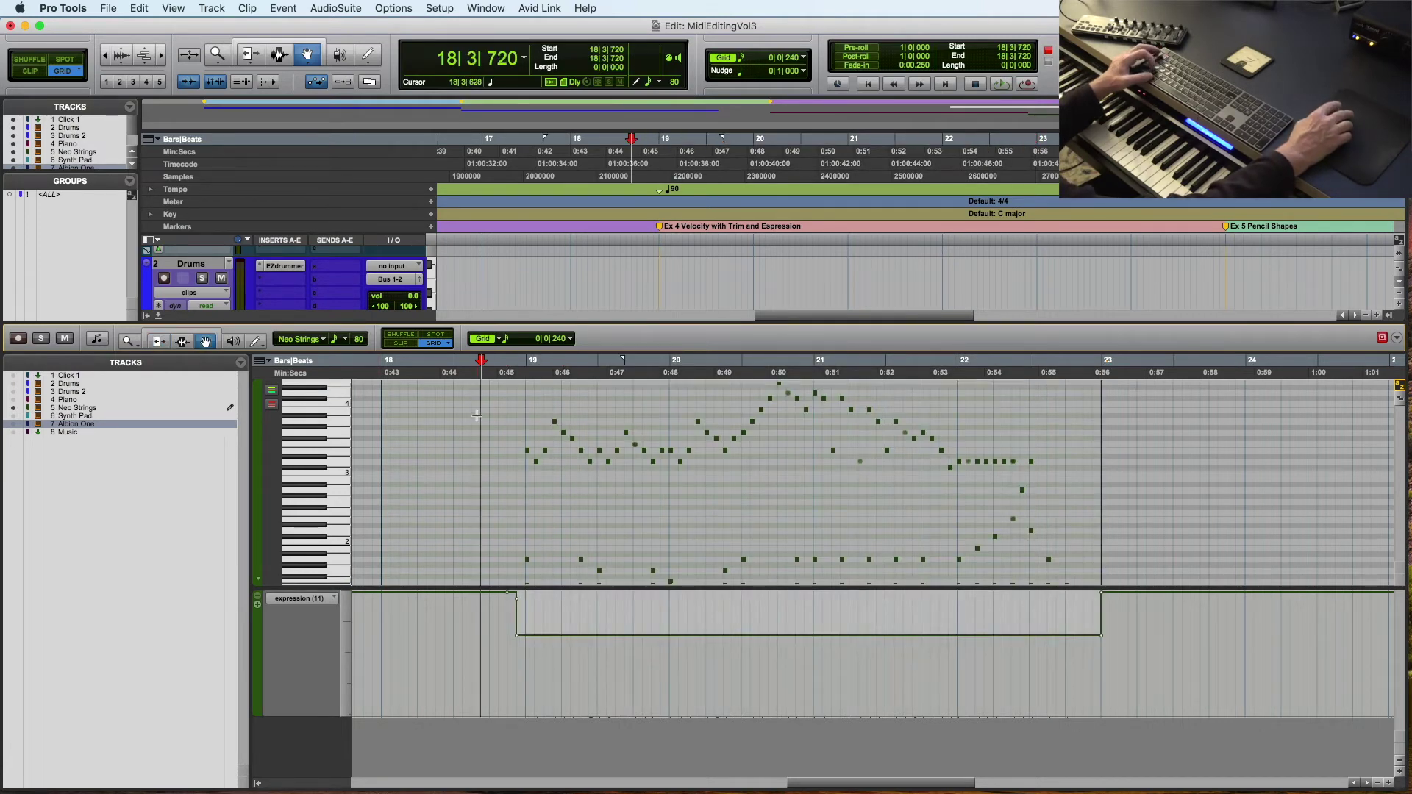
pyautogui.press('super+z')
# Select the phrase from 18|4|720 to 22|3|720 and play it back.
pyautogui.moveTo(480, 406); pyautogui.dragTo(1005, 576)
pyautogui.scroll(5, 911, 559)
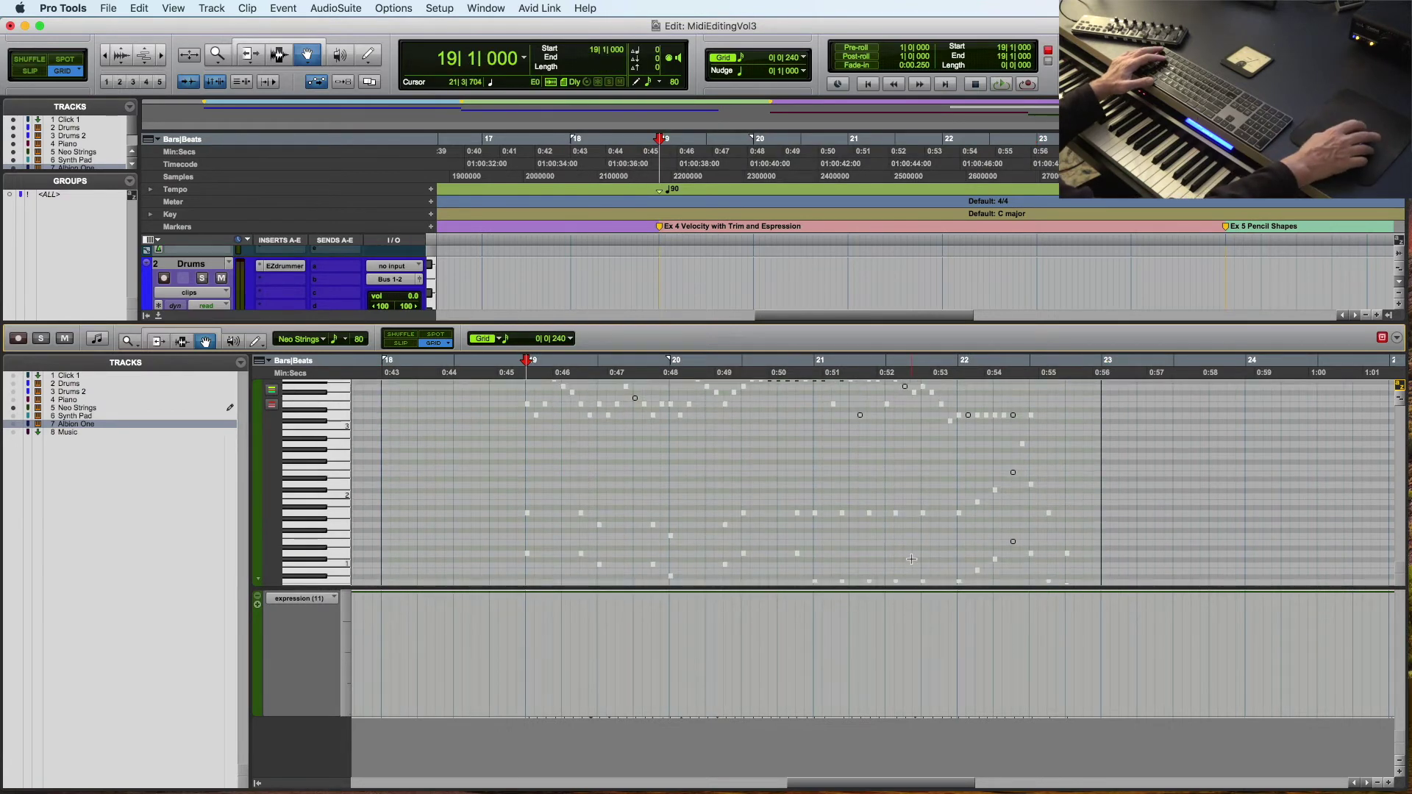
pyautogui.scroll(1, 911, 559)
pyautogui.hscroll(1, 911, 559)
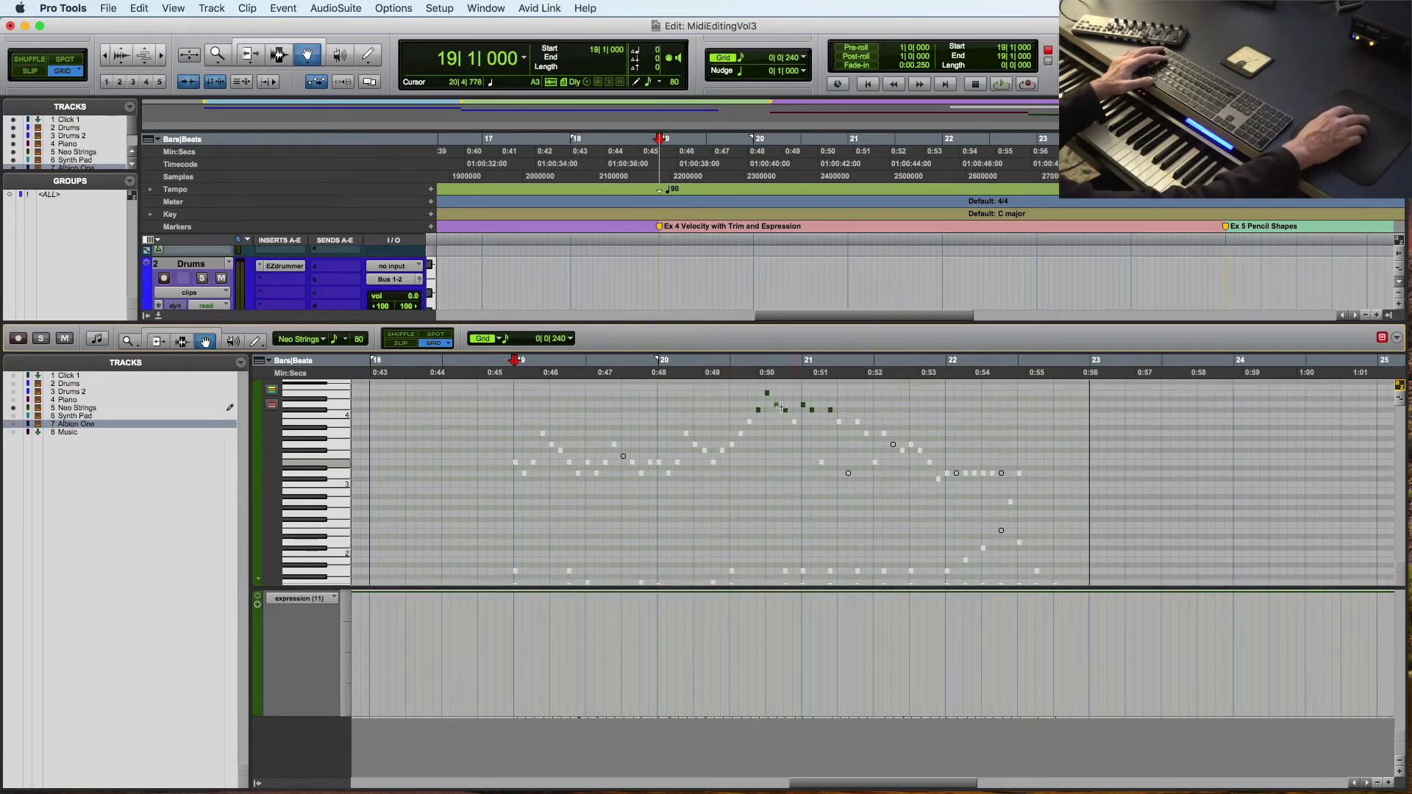
pyautogui.moveTo(497, 373); pyautogui.dragTo(1094, 410)
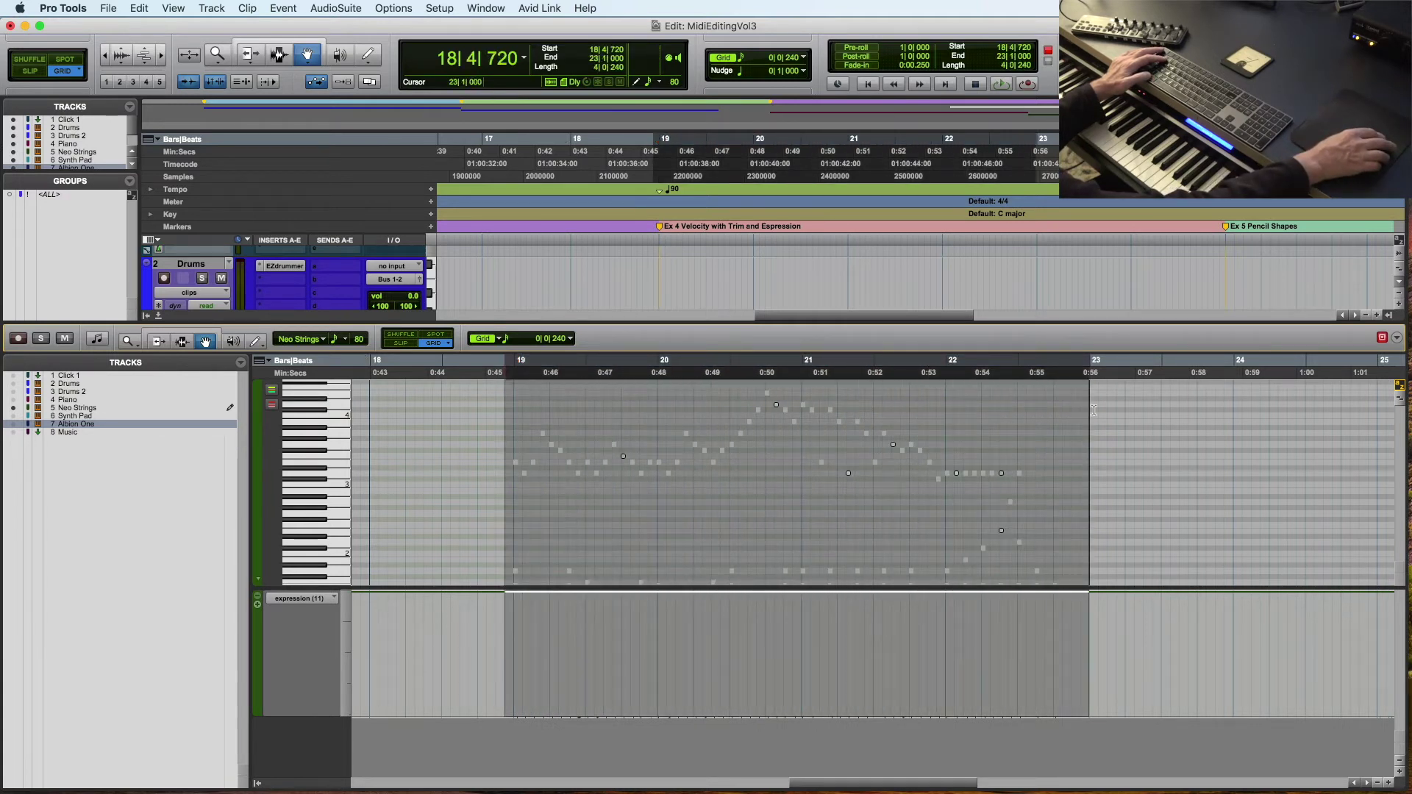
pyautogui.scroll(-1, 591, 426)
pyautogui.hscroll(-1, 591, 426)
pyautogui.moveTo(519, 375); pyautogui.dragTo(1061, 392)
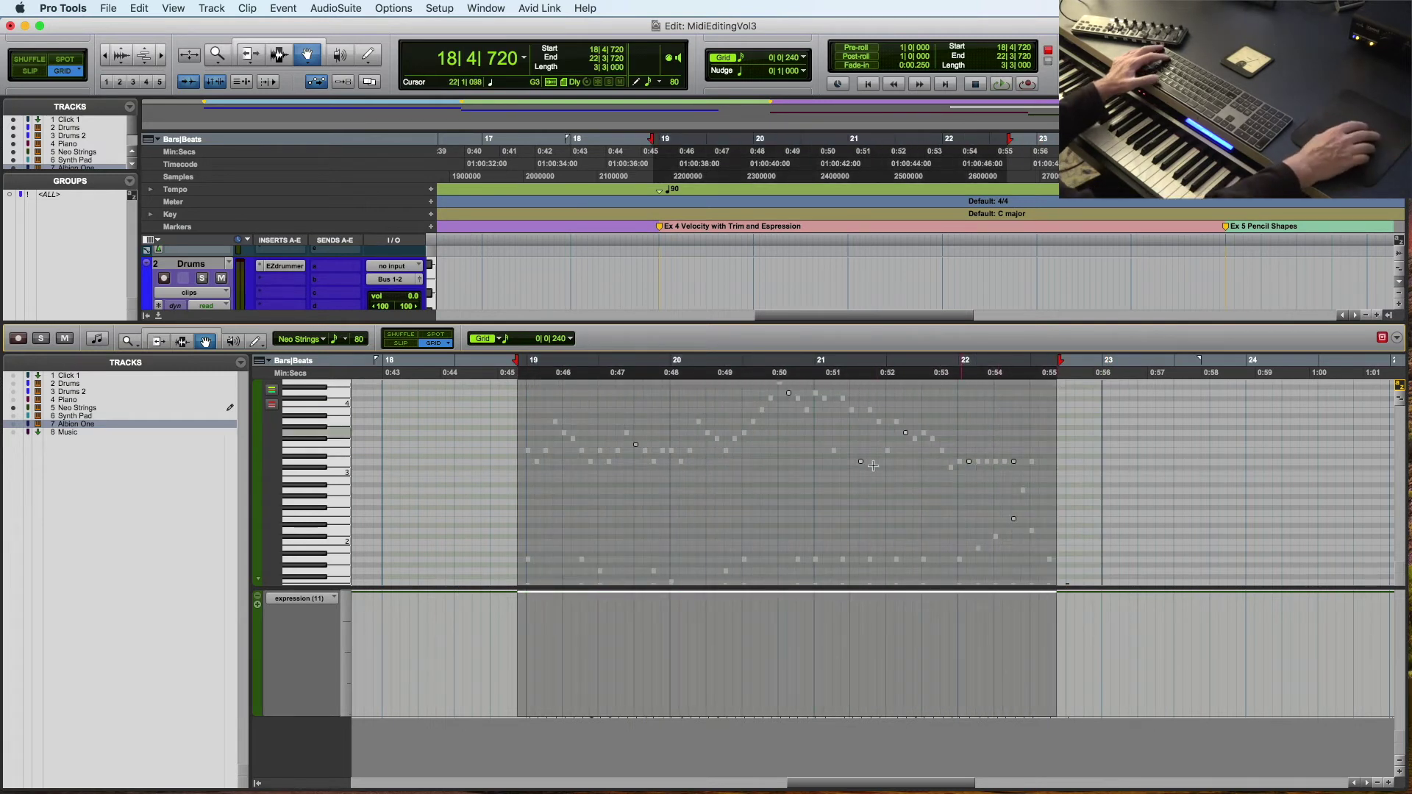
pyautogui.press('space')
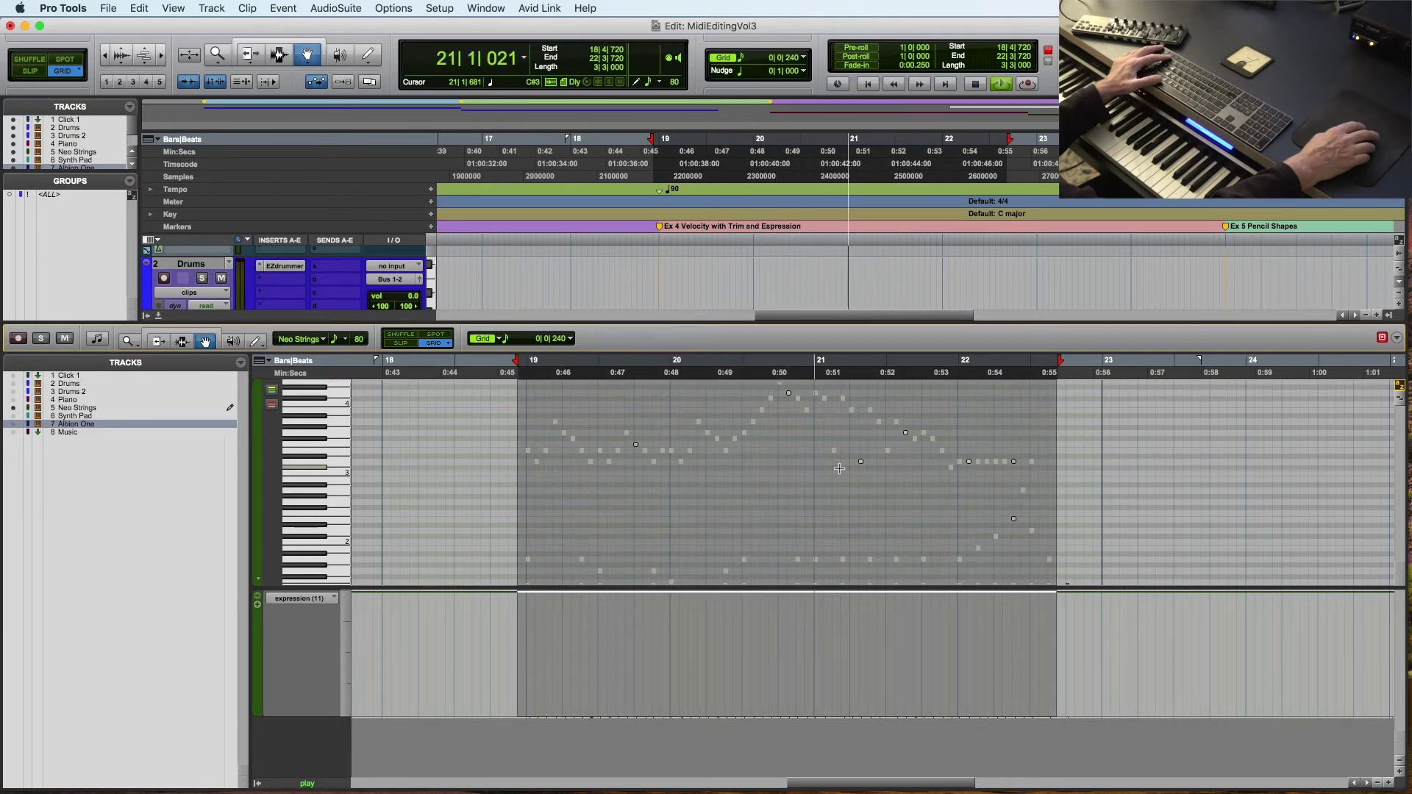
pyautogui.press('space')
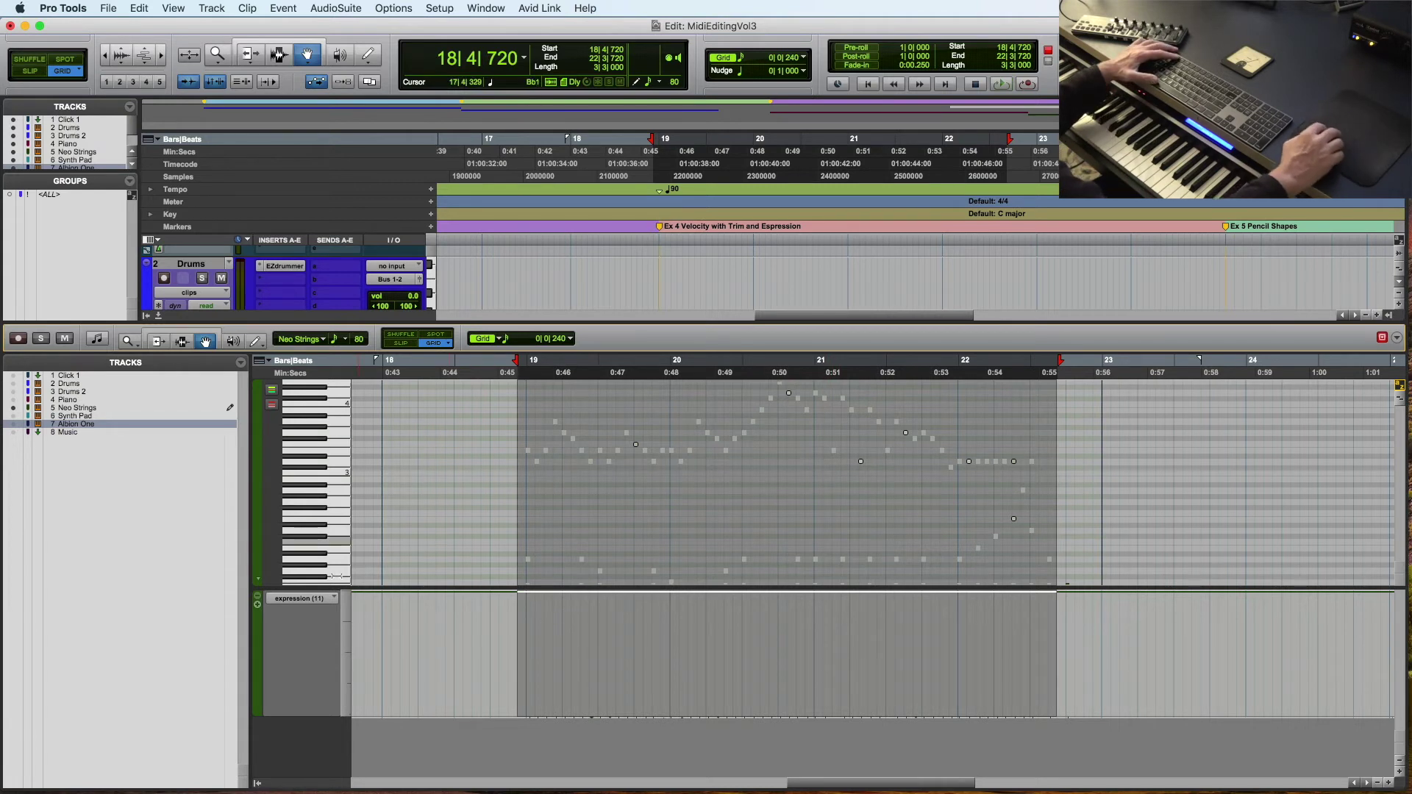
# Switch the controller lane back to note velocity.
pyautogui.click(309, 599)
pyautogui.moveTo(321, 607)
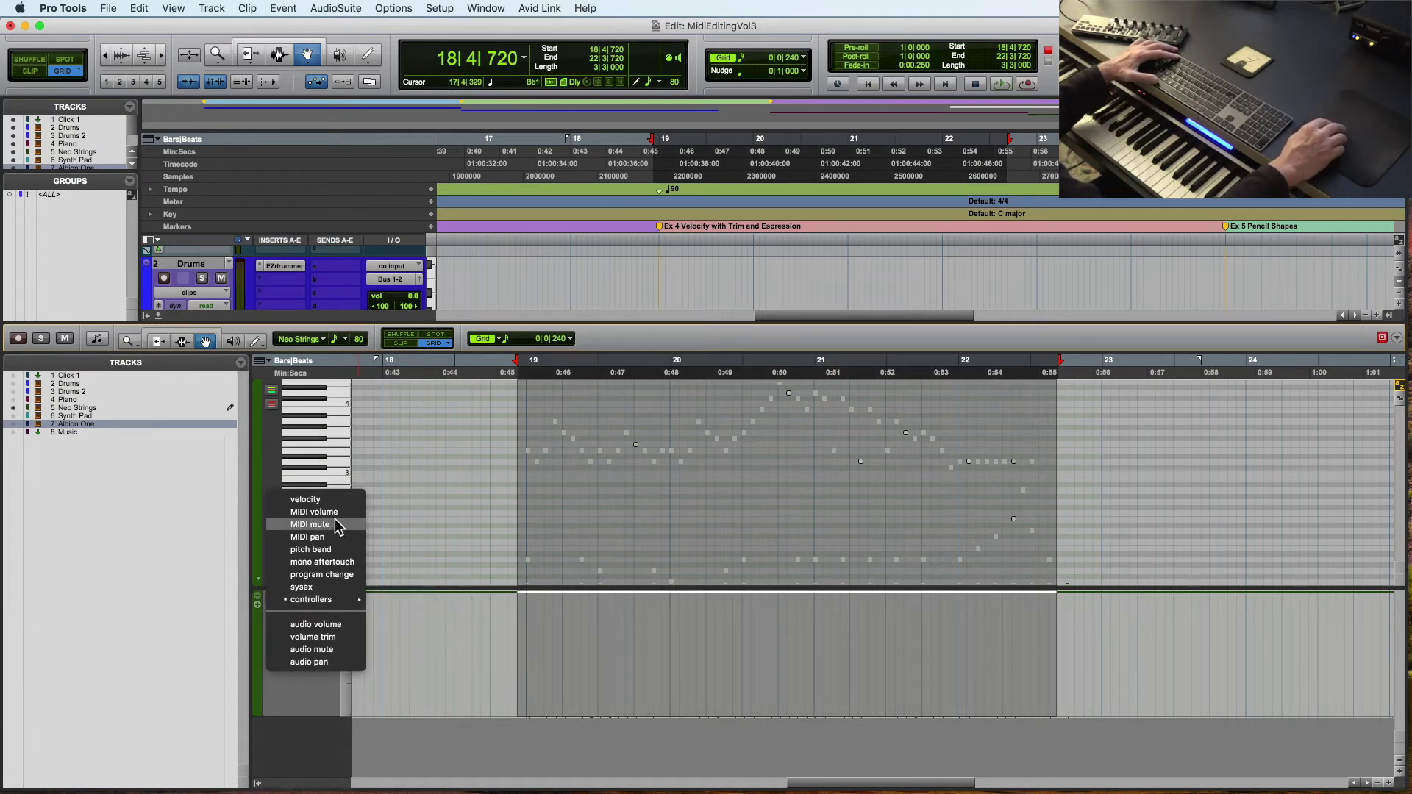
pyautogui.click(306, 499)
pyautogui.scroll(-3, 321, 484)
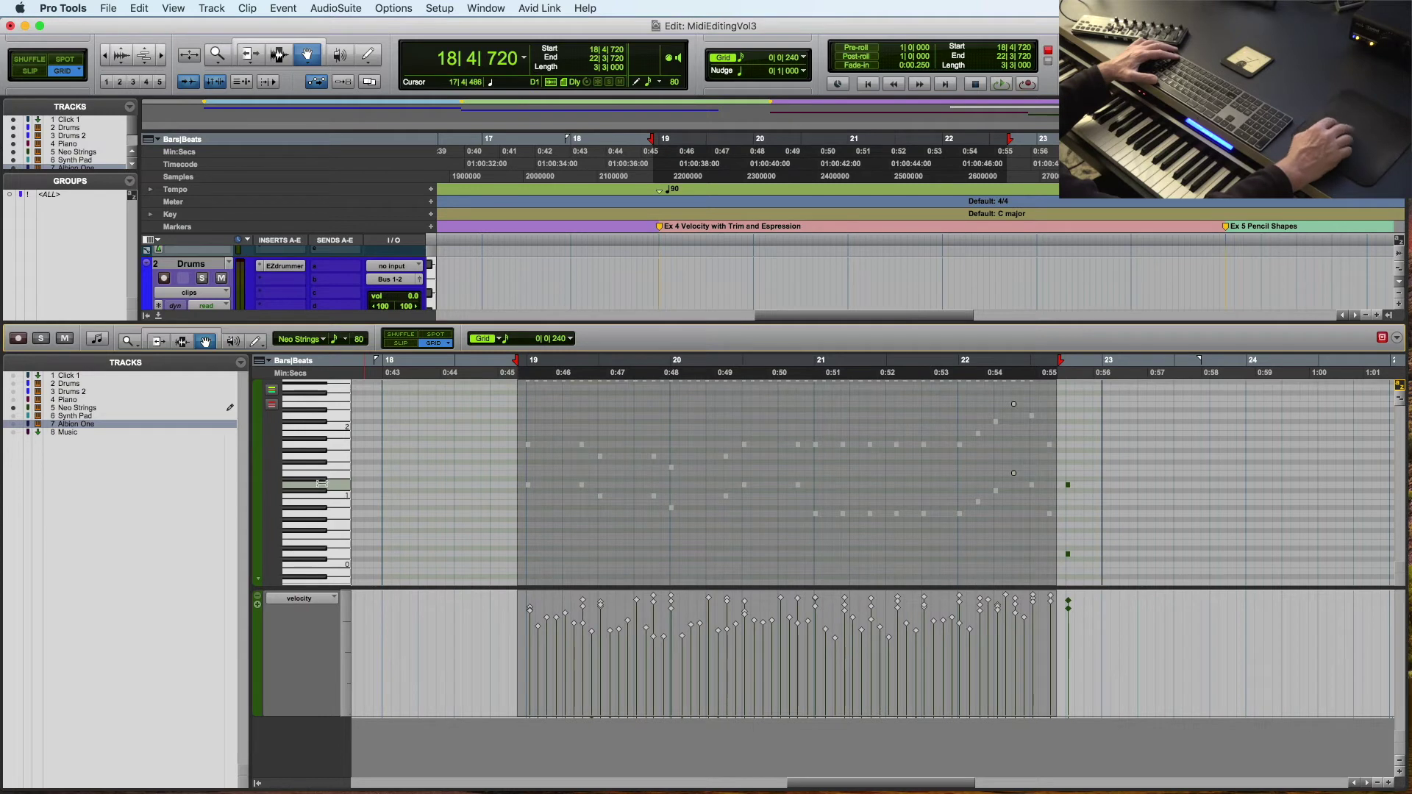
# Lower the lower harmony notes' velocities by about 15, then replay from 18|4|480.
pyautogui.click(404, 485)
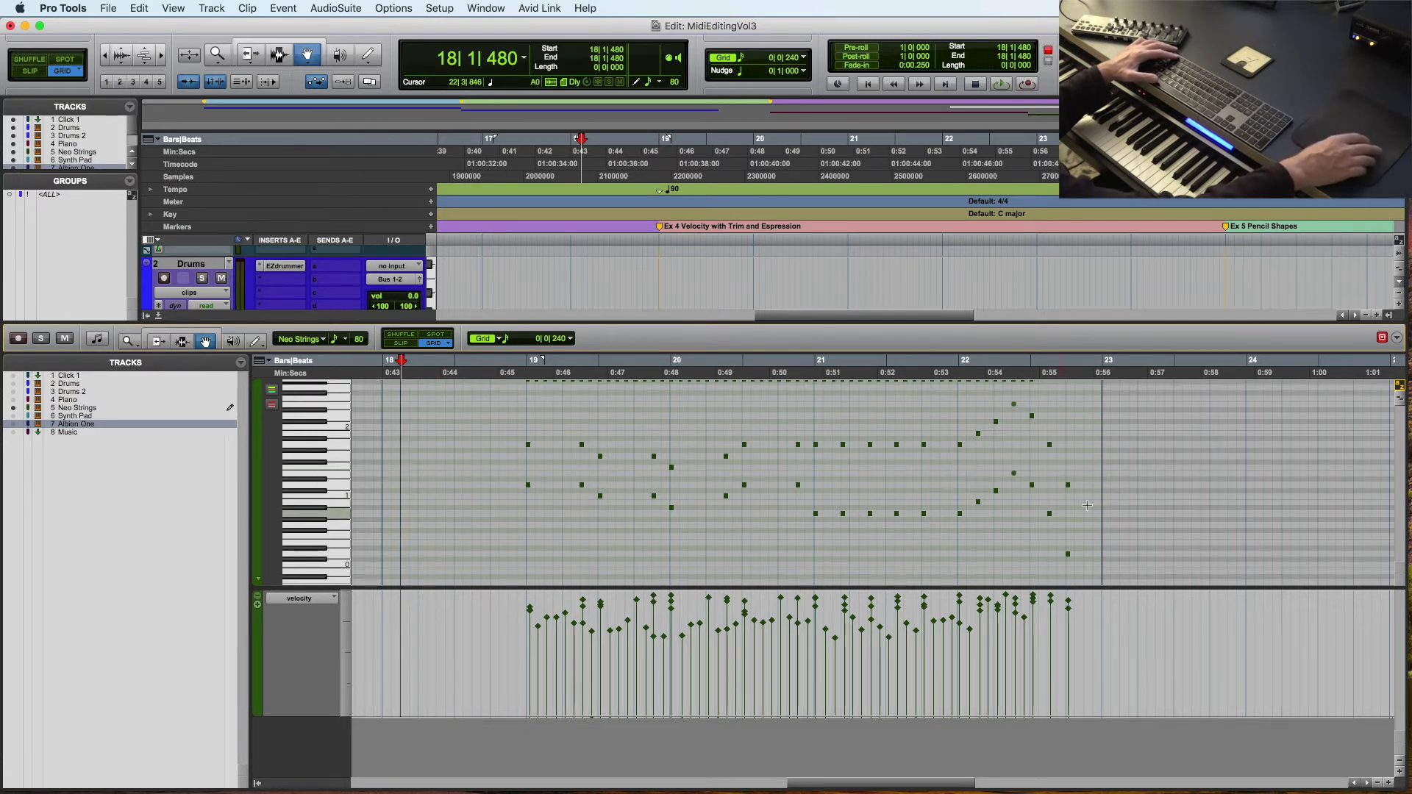
pyautogui.click(1014, 474)
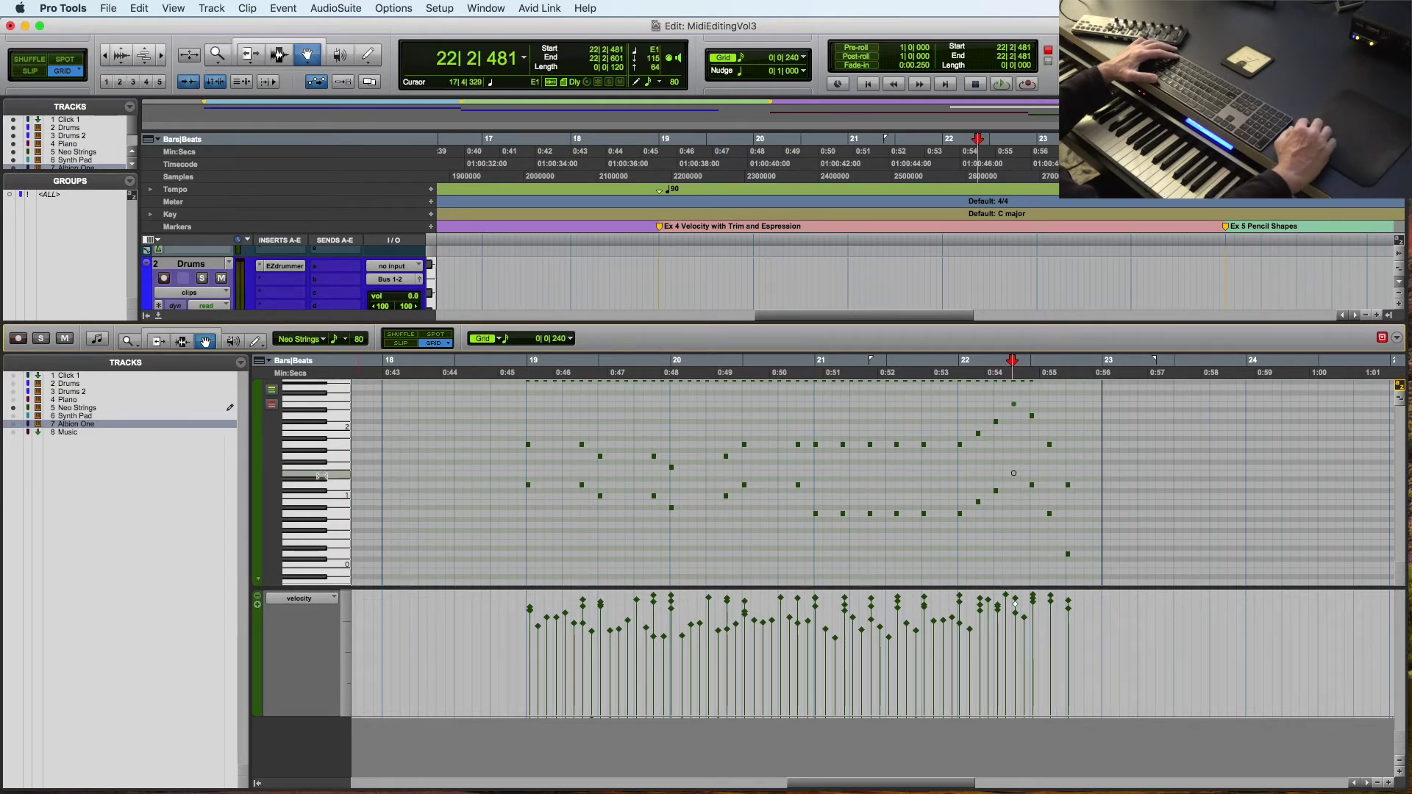
pyautogui.moveTo(322, 476); pyautogui.dragTo(337, 563)
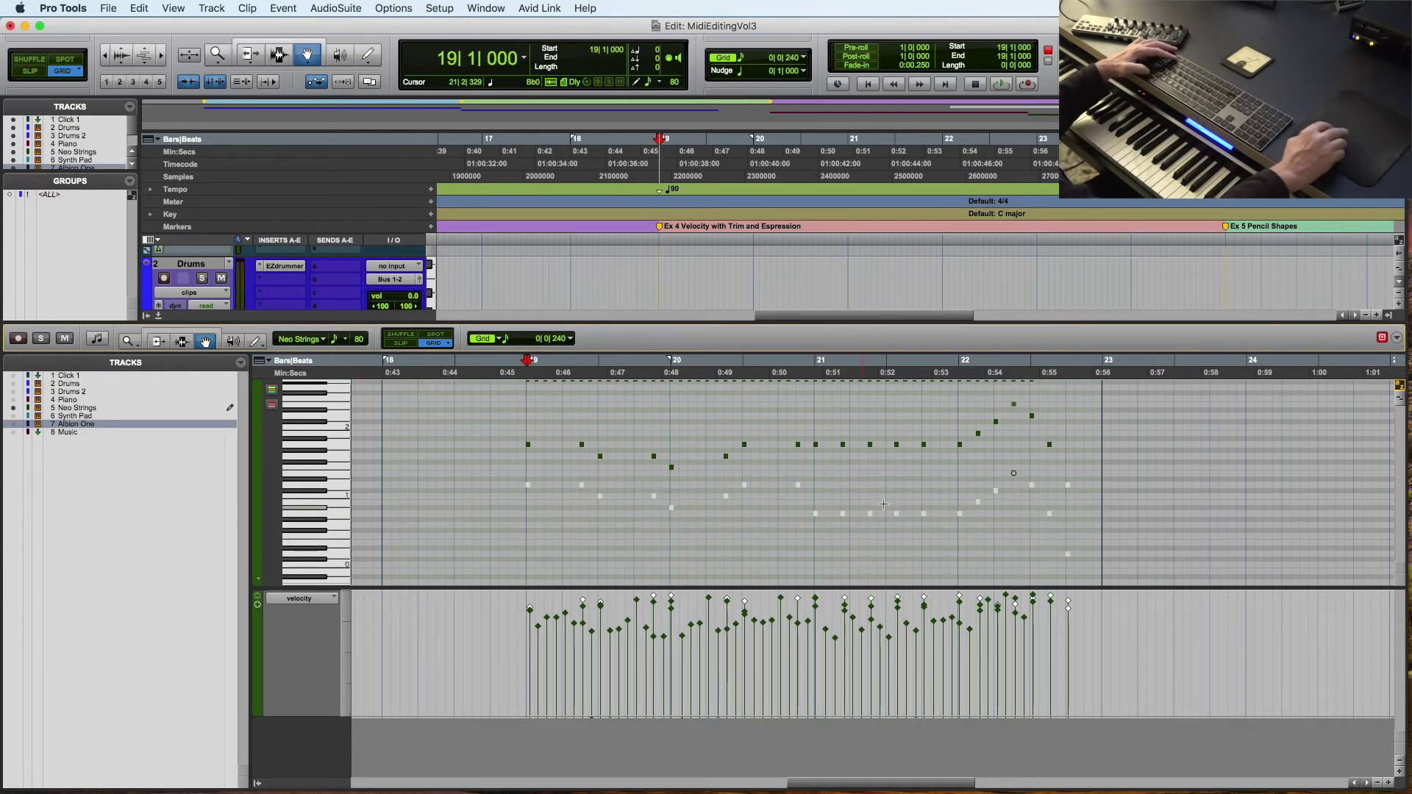
pyautogui.keyDown('shift'); pyautogui.click(1069, 487); pyautogui.keyUp('shift')
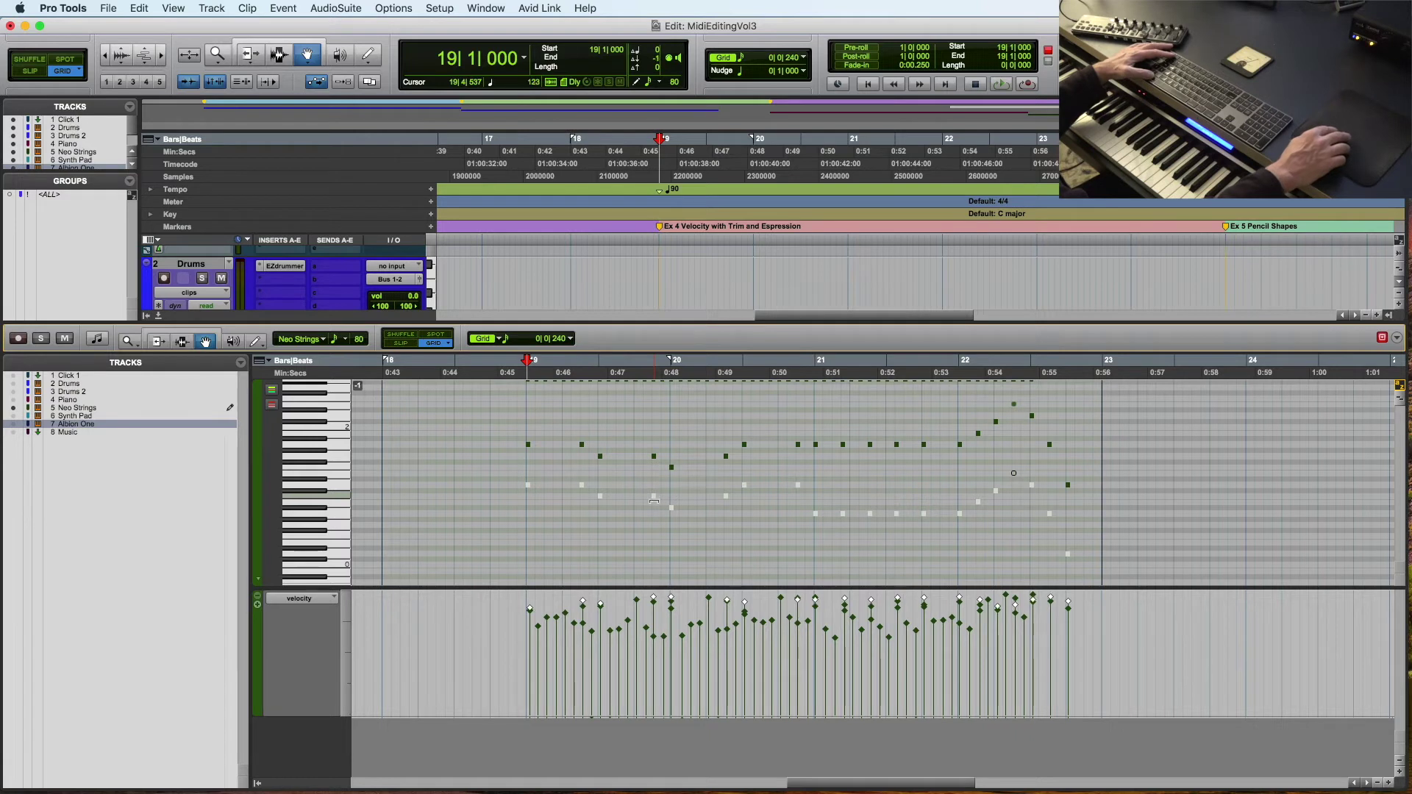
pyautogui.moveTo(654, 500); pyautogui.dragTo(661, 456)
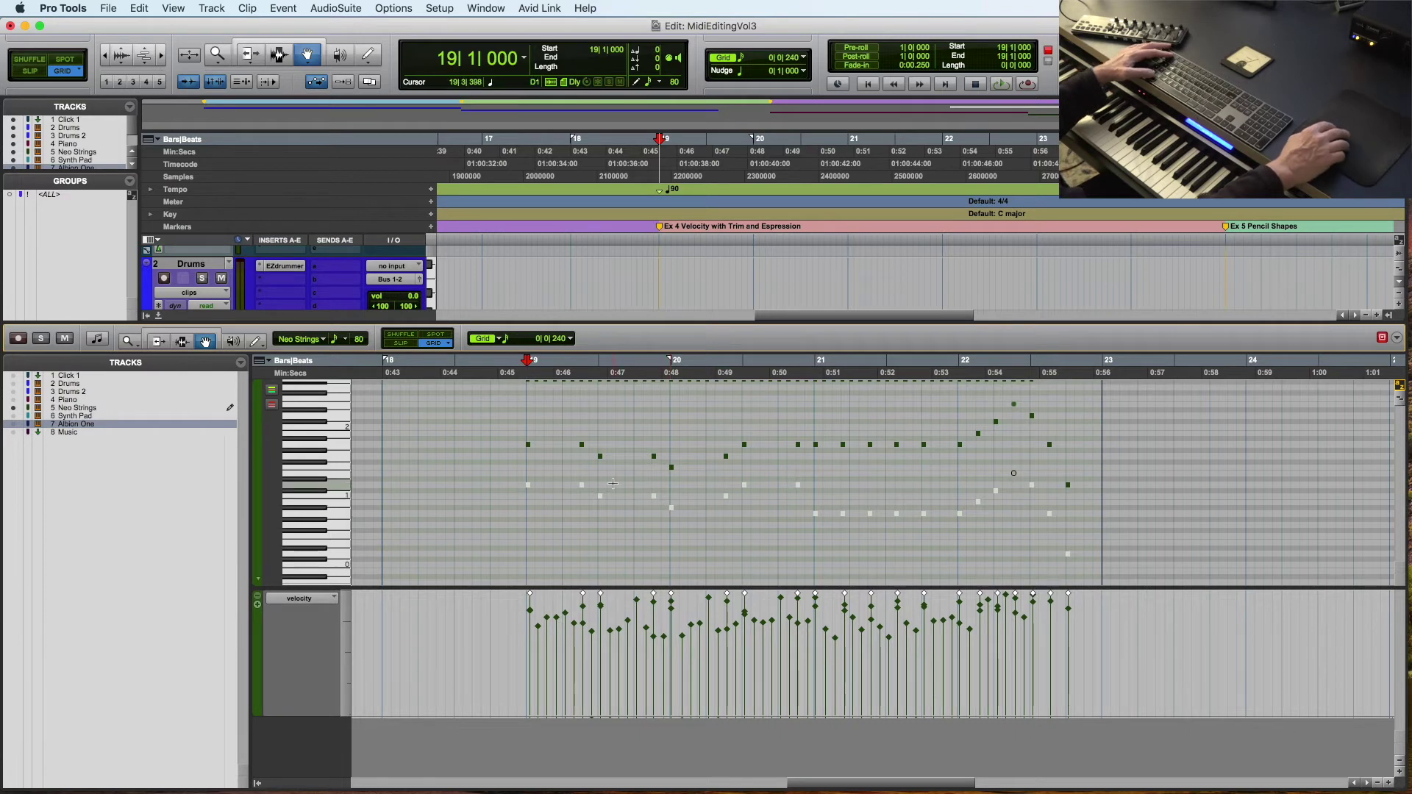
pyautogui.click(633, 578)
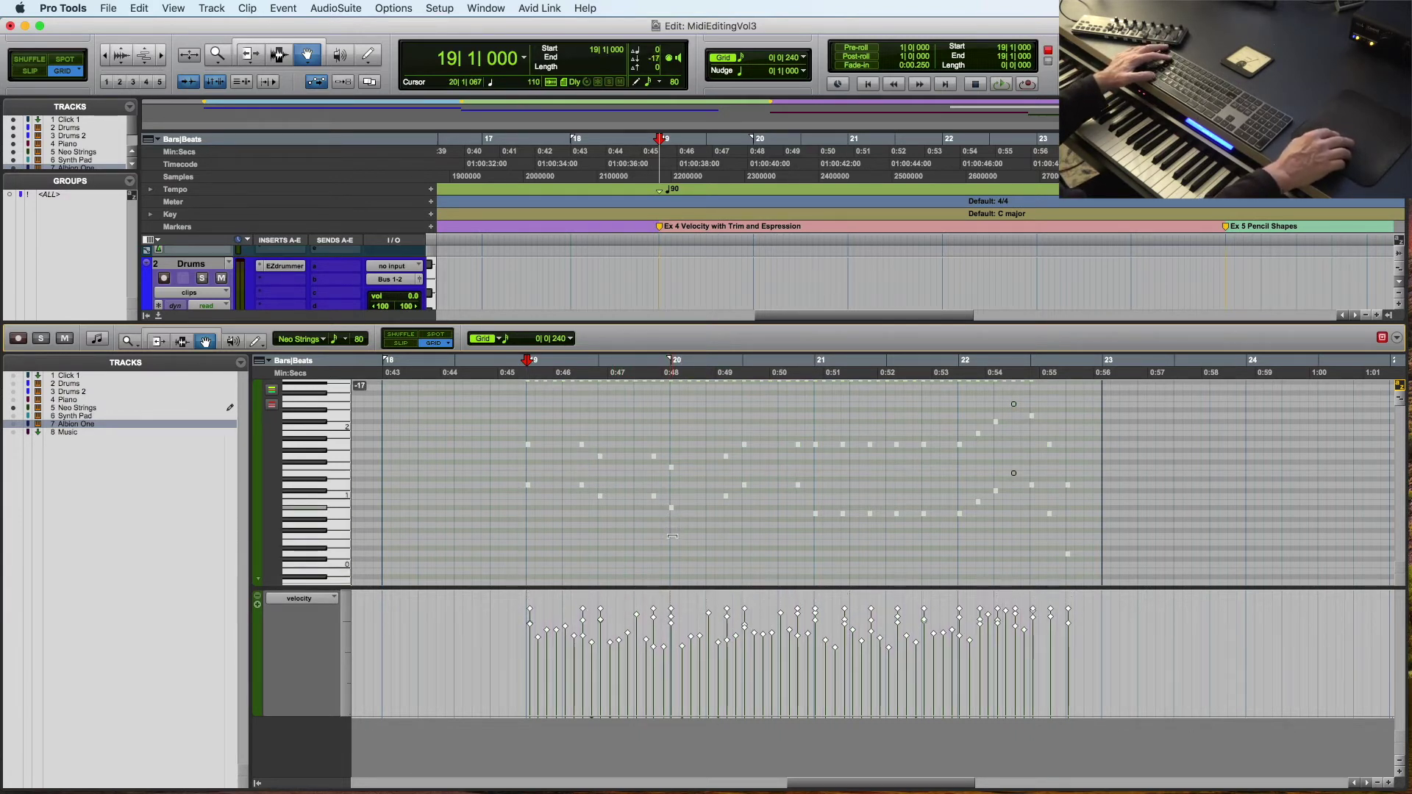
pyautogui.click(508, 361)
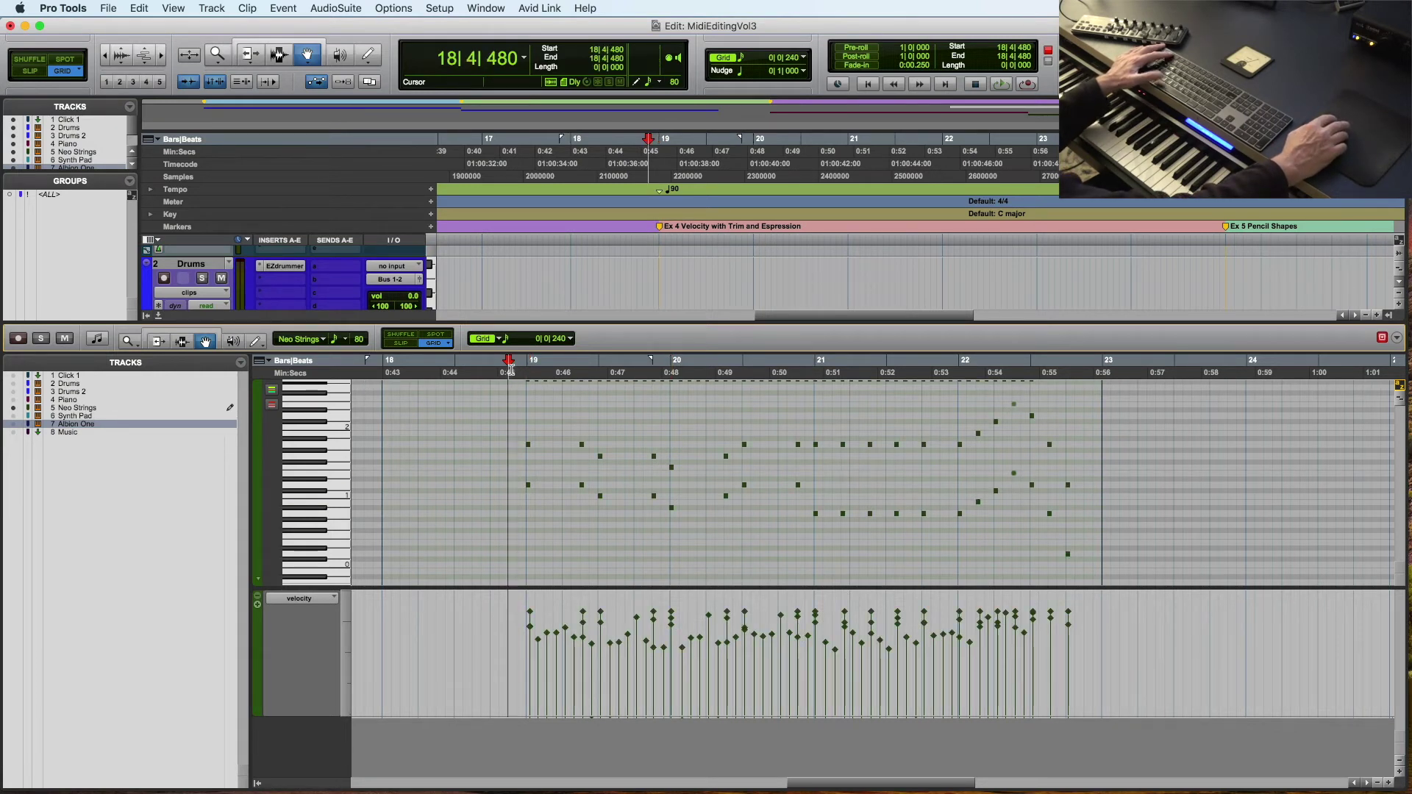
pyautogui.press('space')
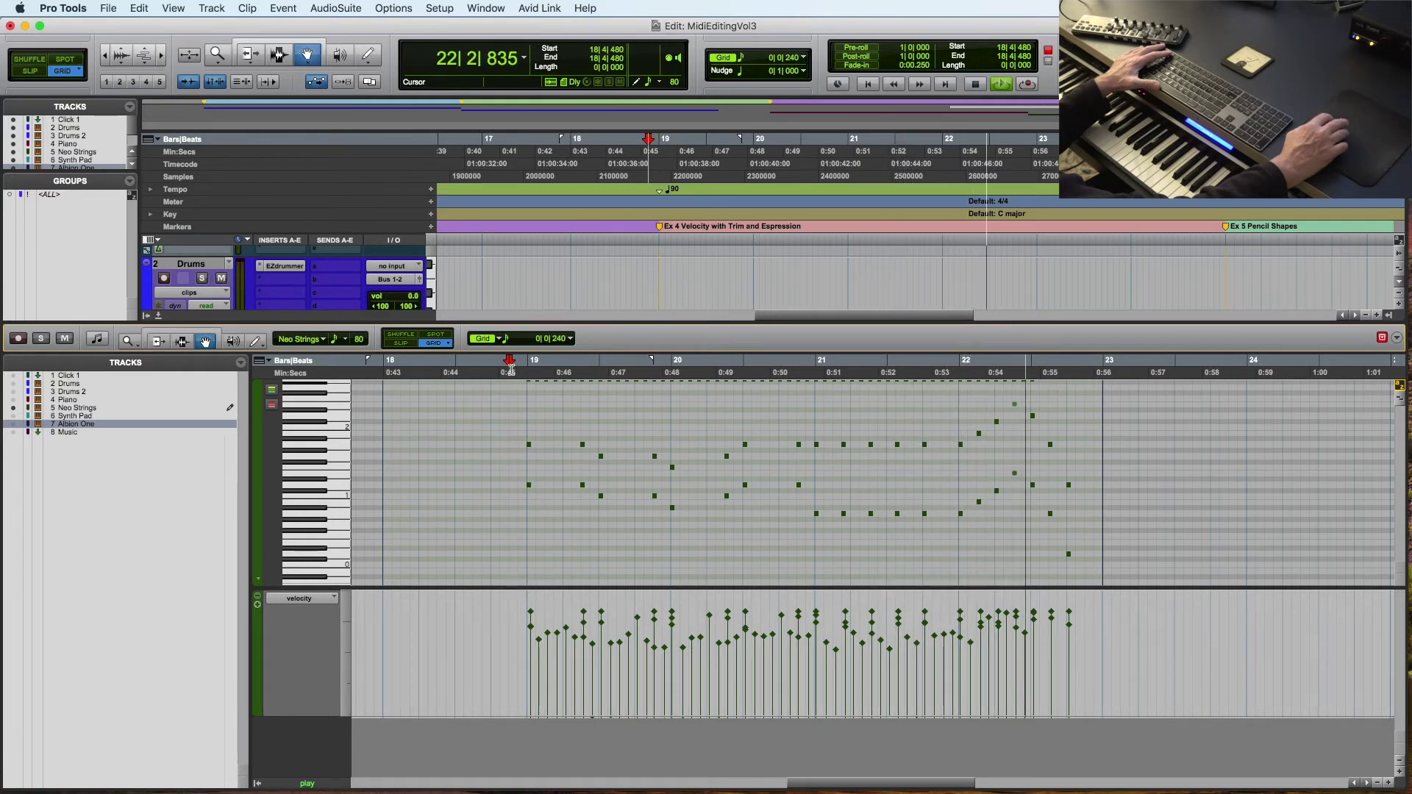
pyautogui.press('space')
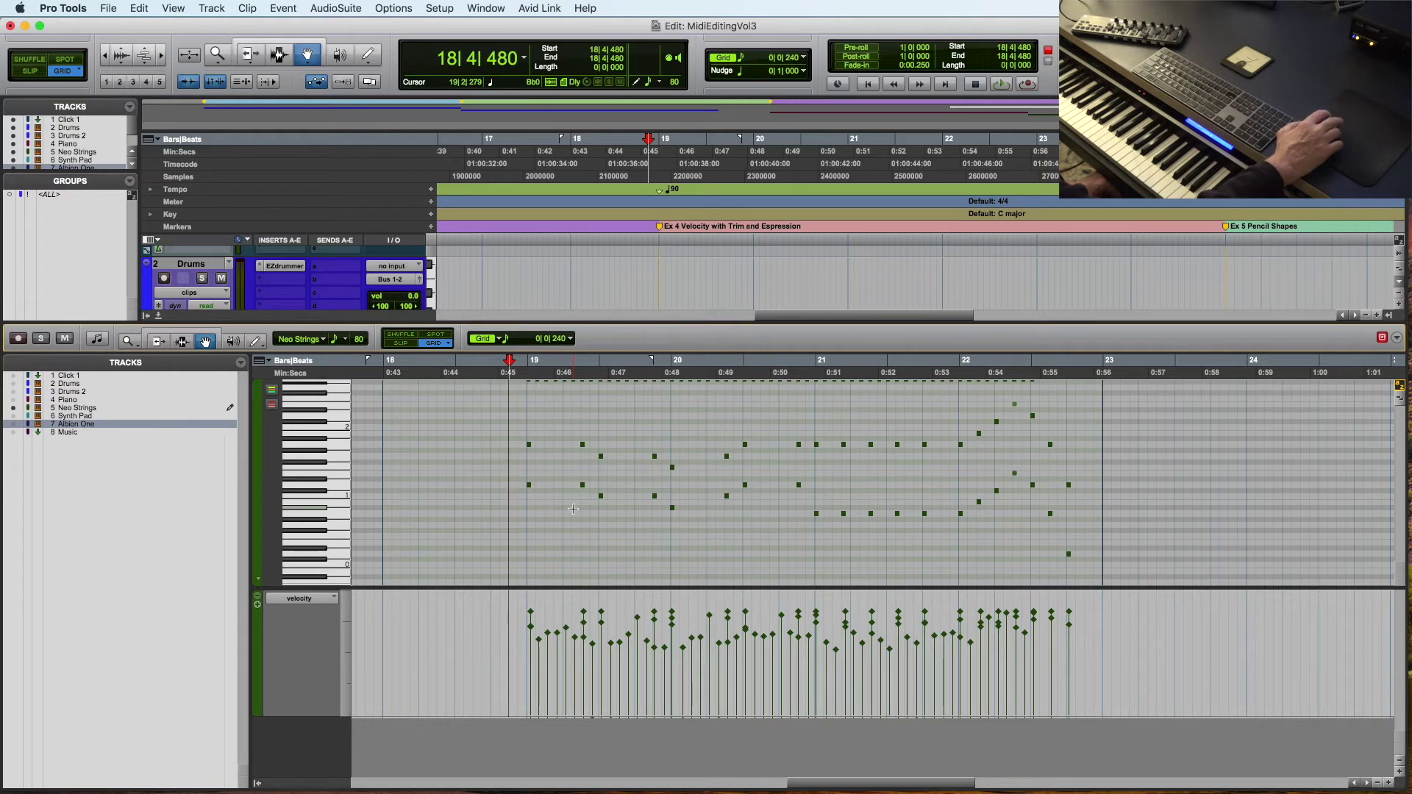
pyautogui.hscroll(1, 572, 509)
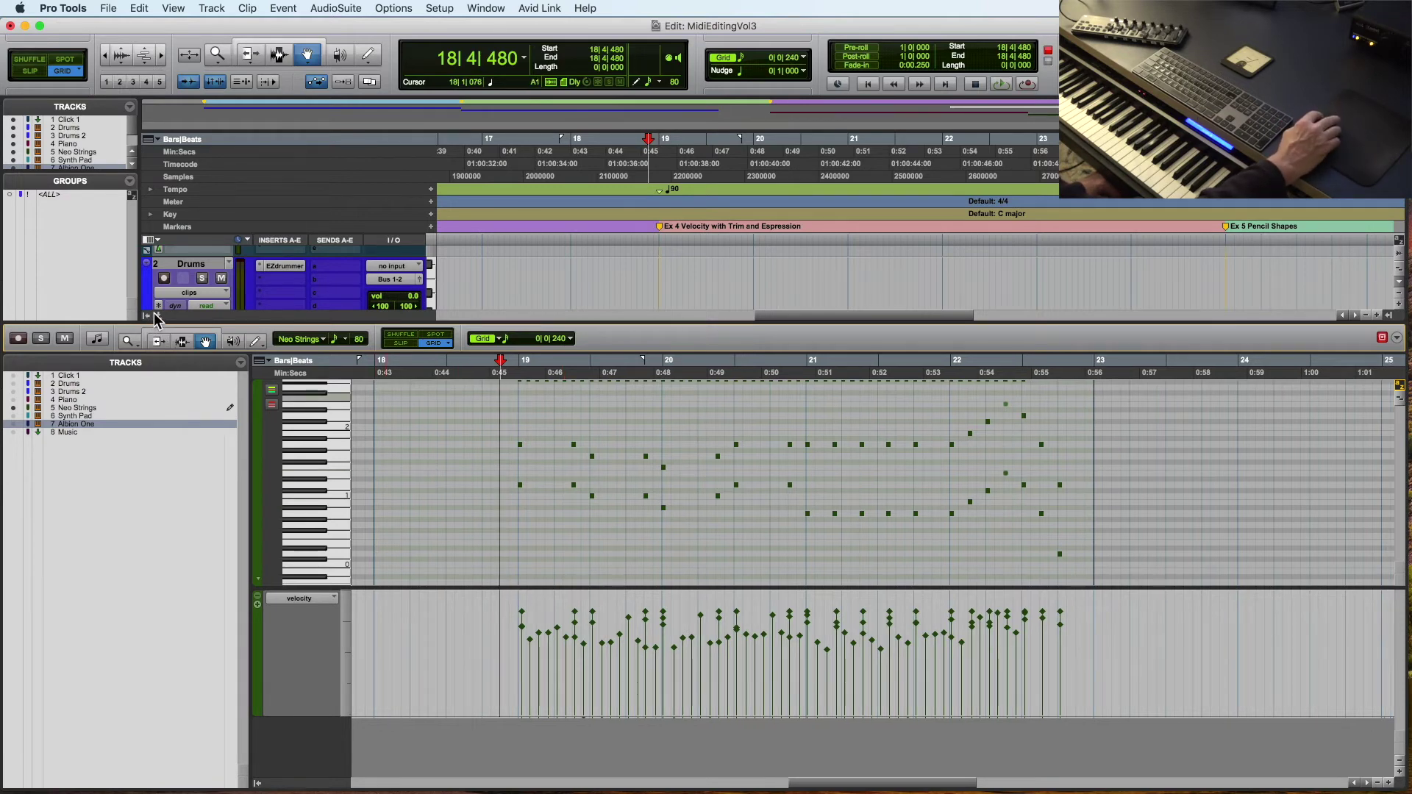
pyautogui.click(156, 315)
pyautogui.hscroll(10, 779, 482)
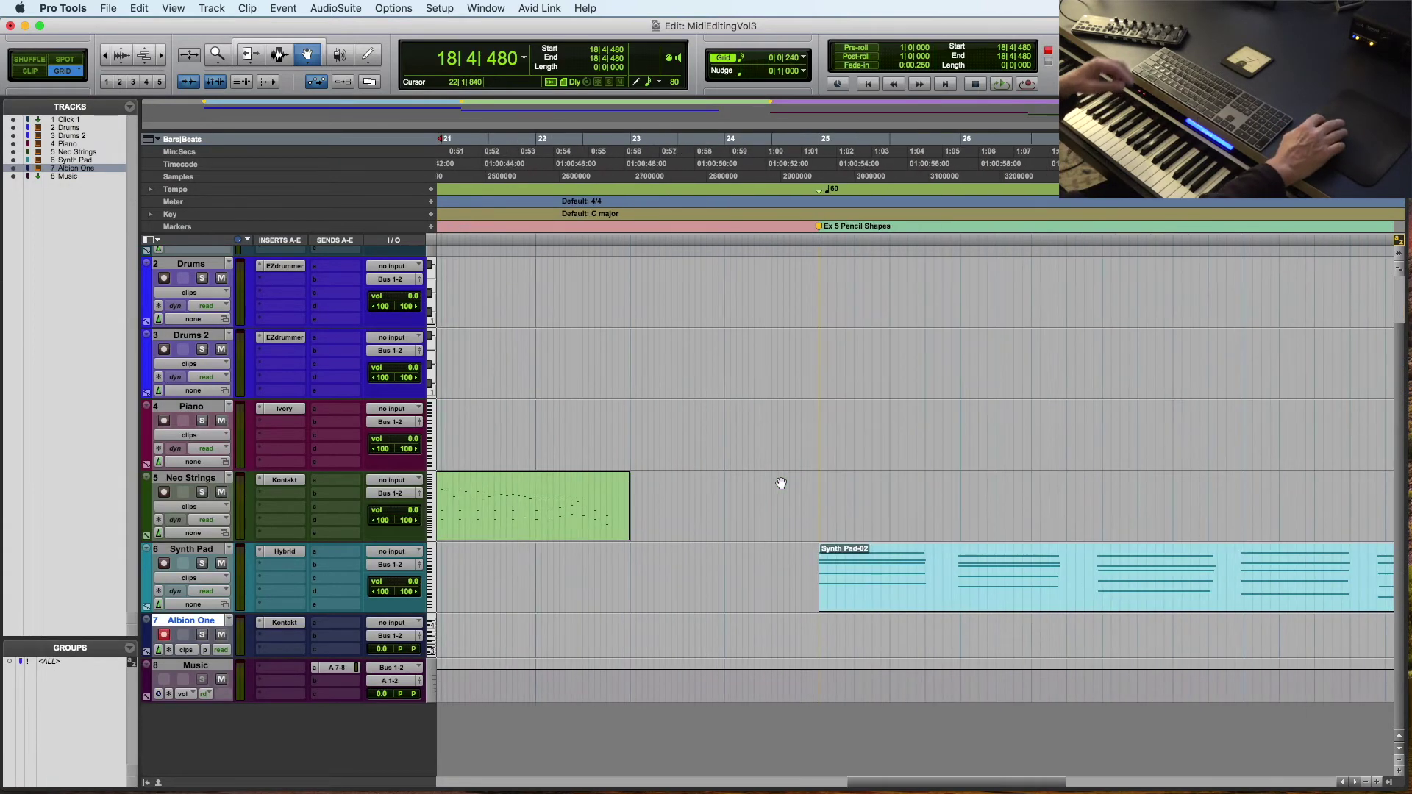
pyautogui.hscroll(2, 781, 483)
pyautogui.doubleClick(888, 571)
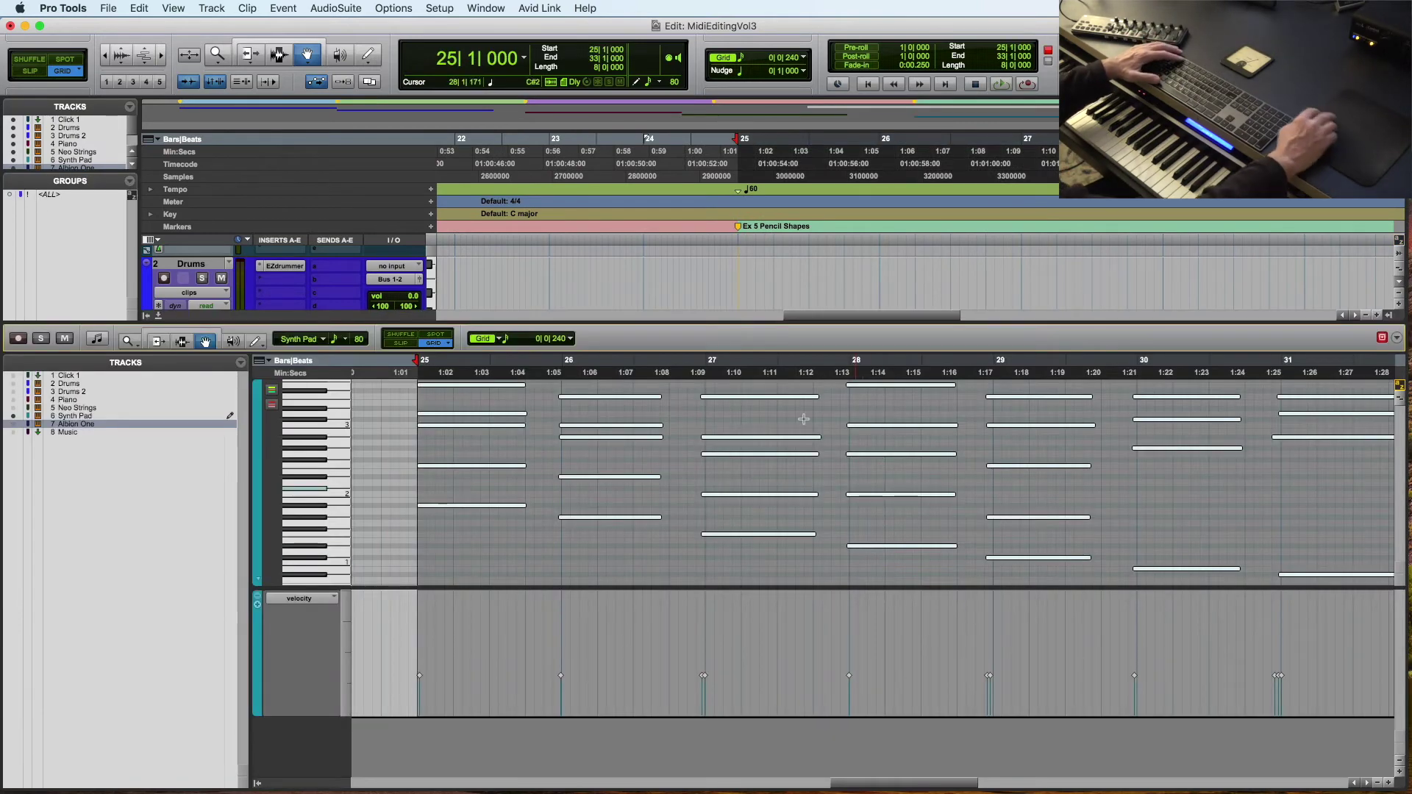
pyautogui.click(403, 372)
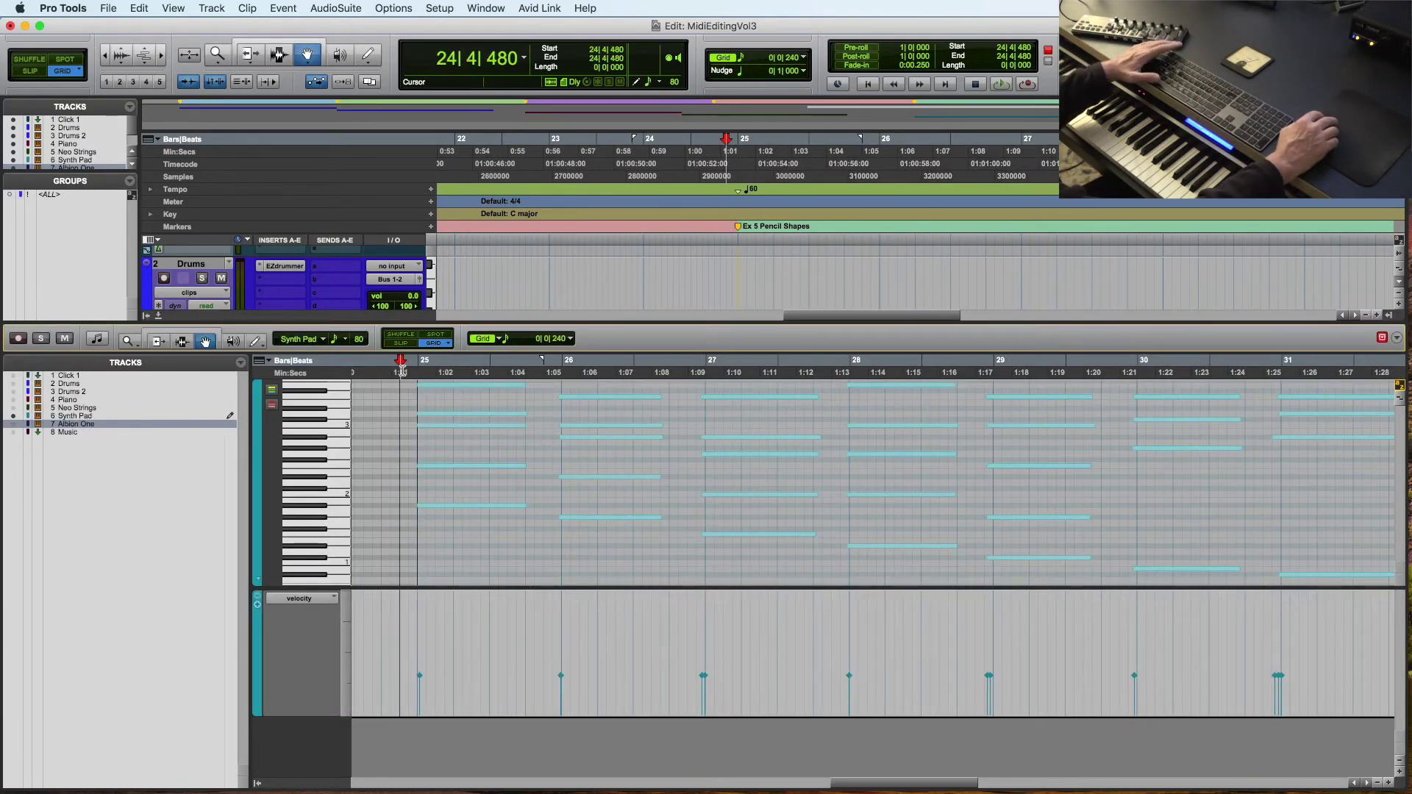
pyautogui.press('space')
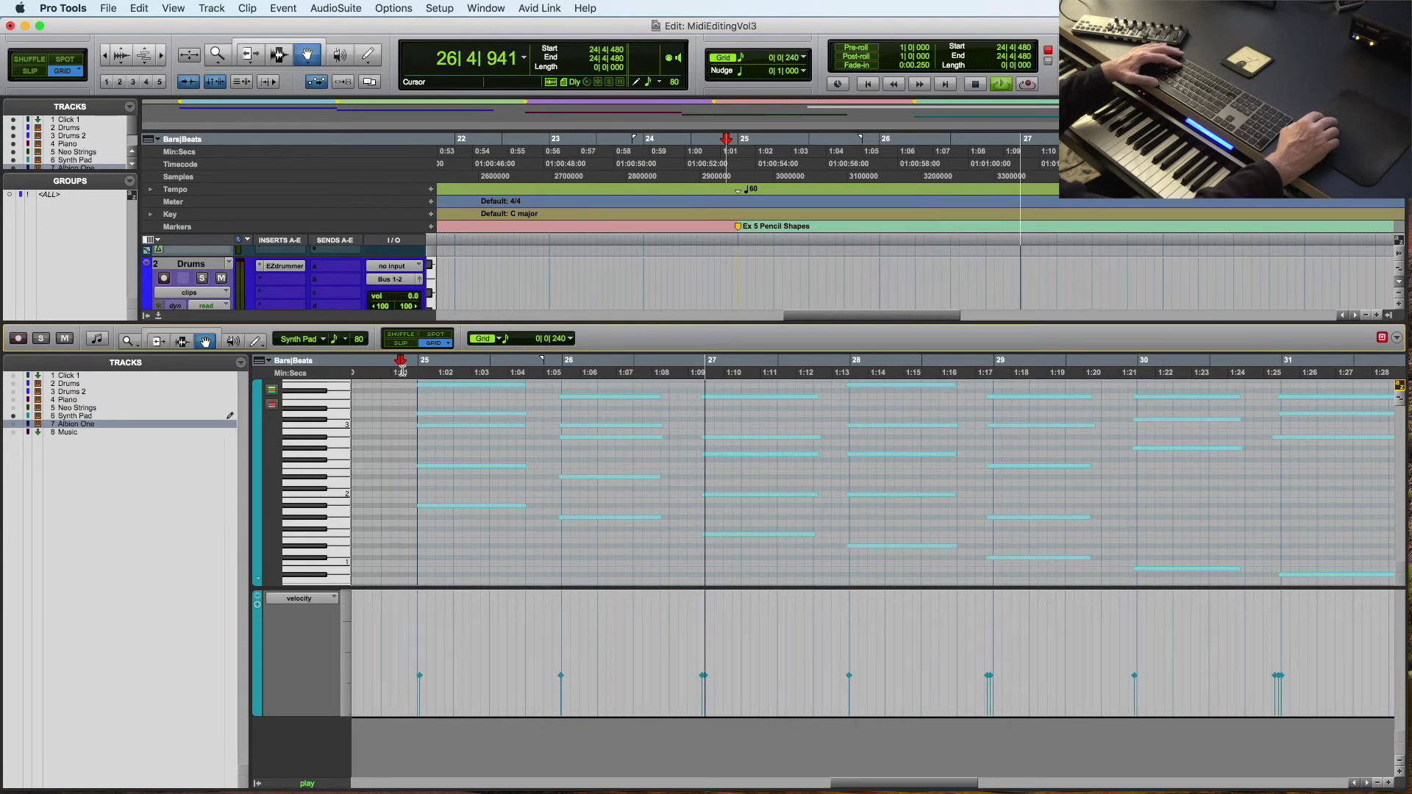
pyautogui.press('r')
pyautogui.press('t')
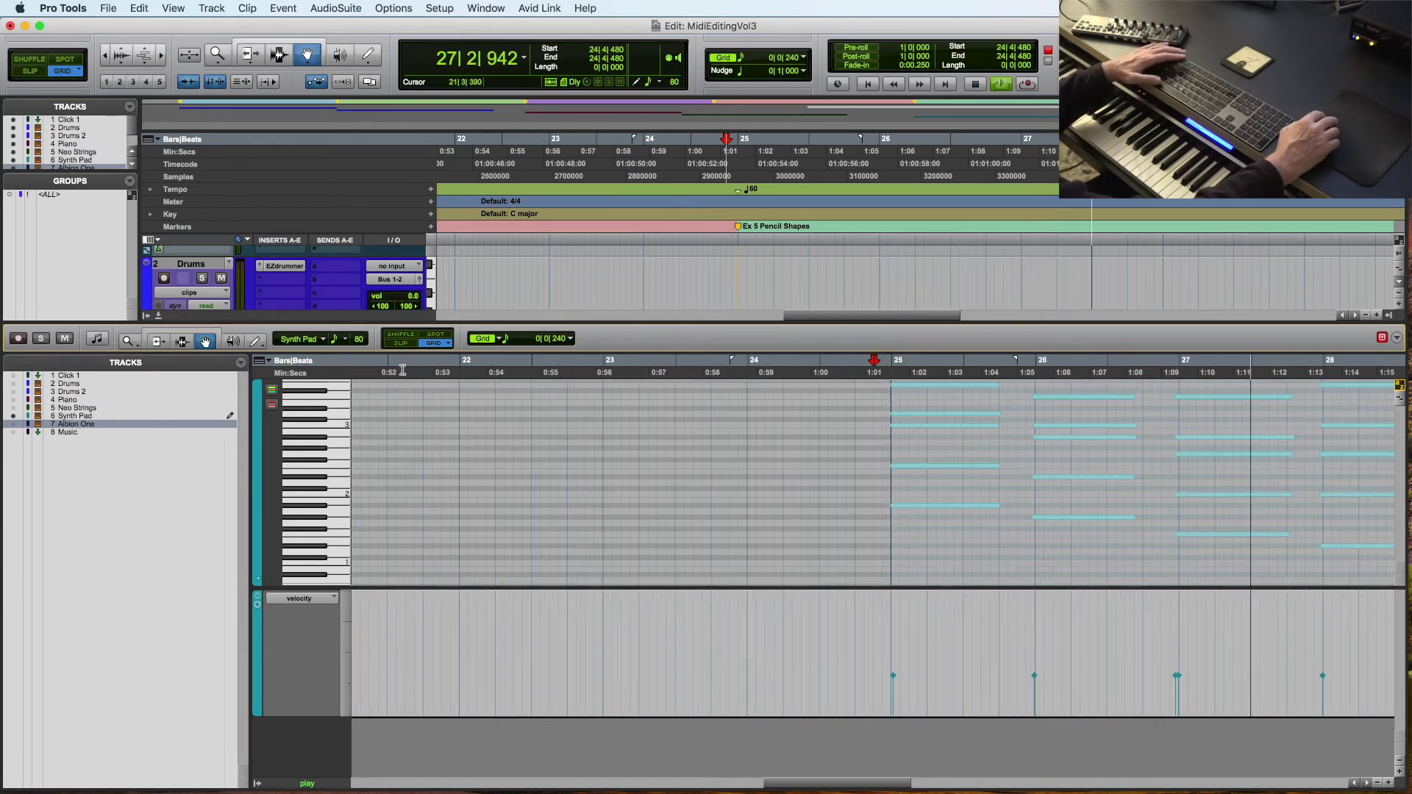
pyautogui.hscroll(5, 402, 370)
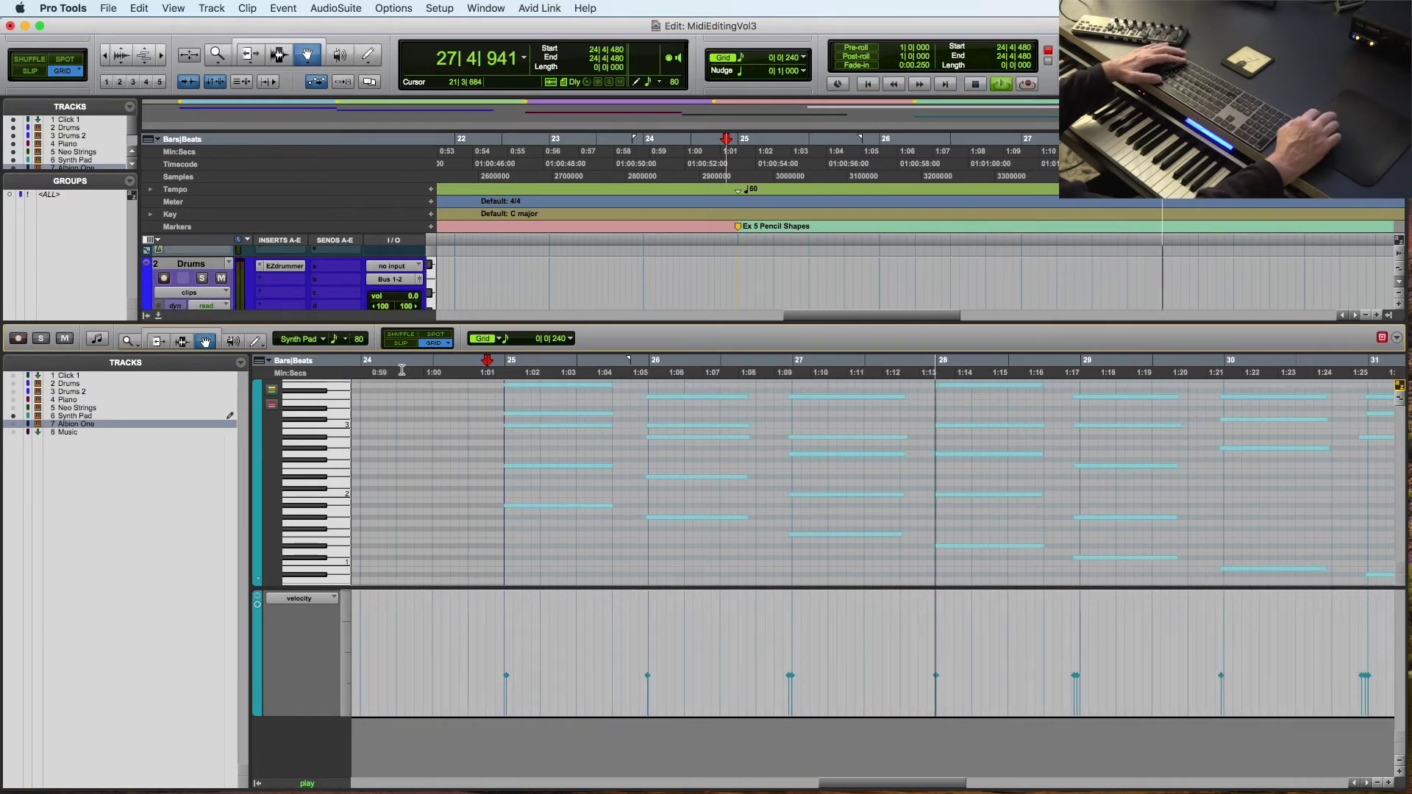
pyautogui.hscroll(3, 403, 370)
pyautogui.press('space')
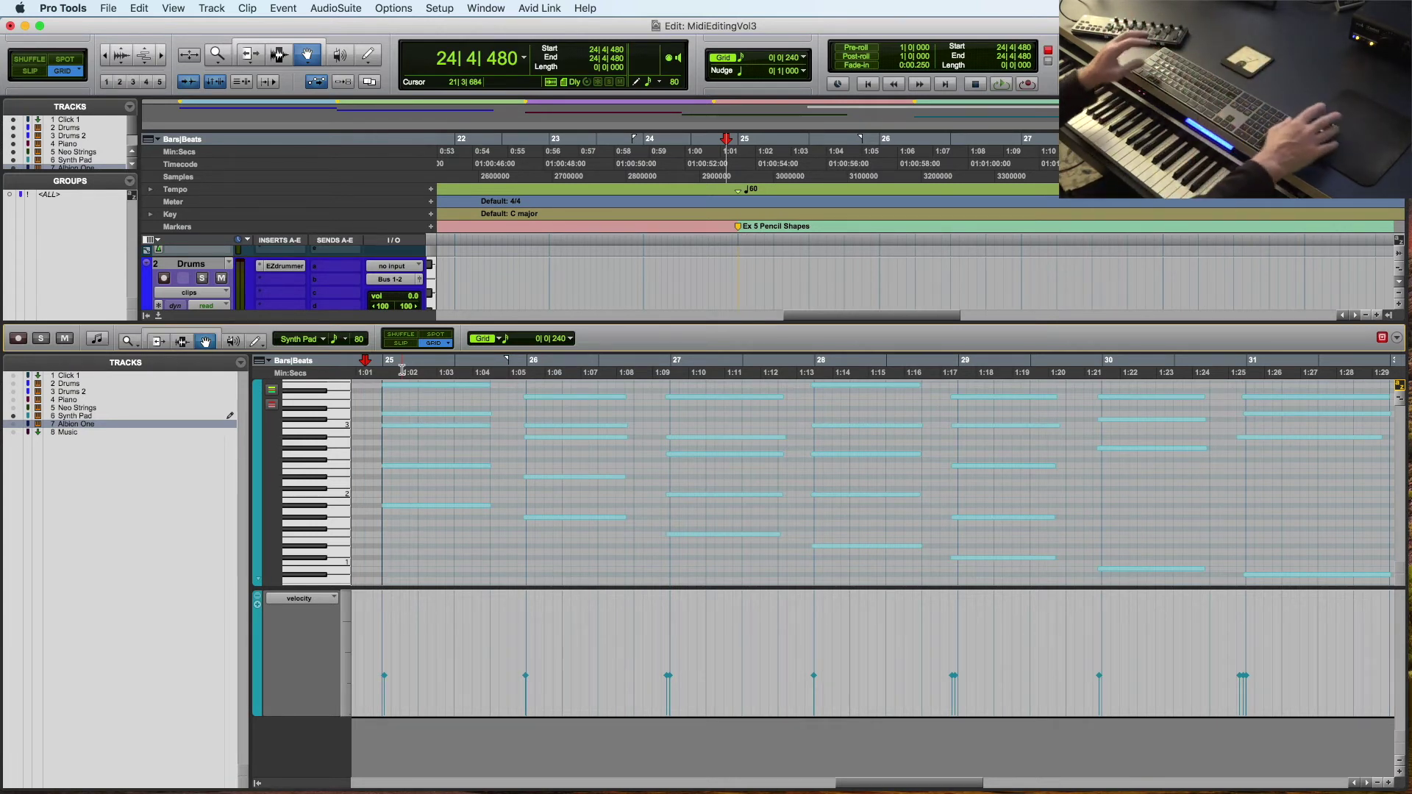
pyautogui.click(258, 341)
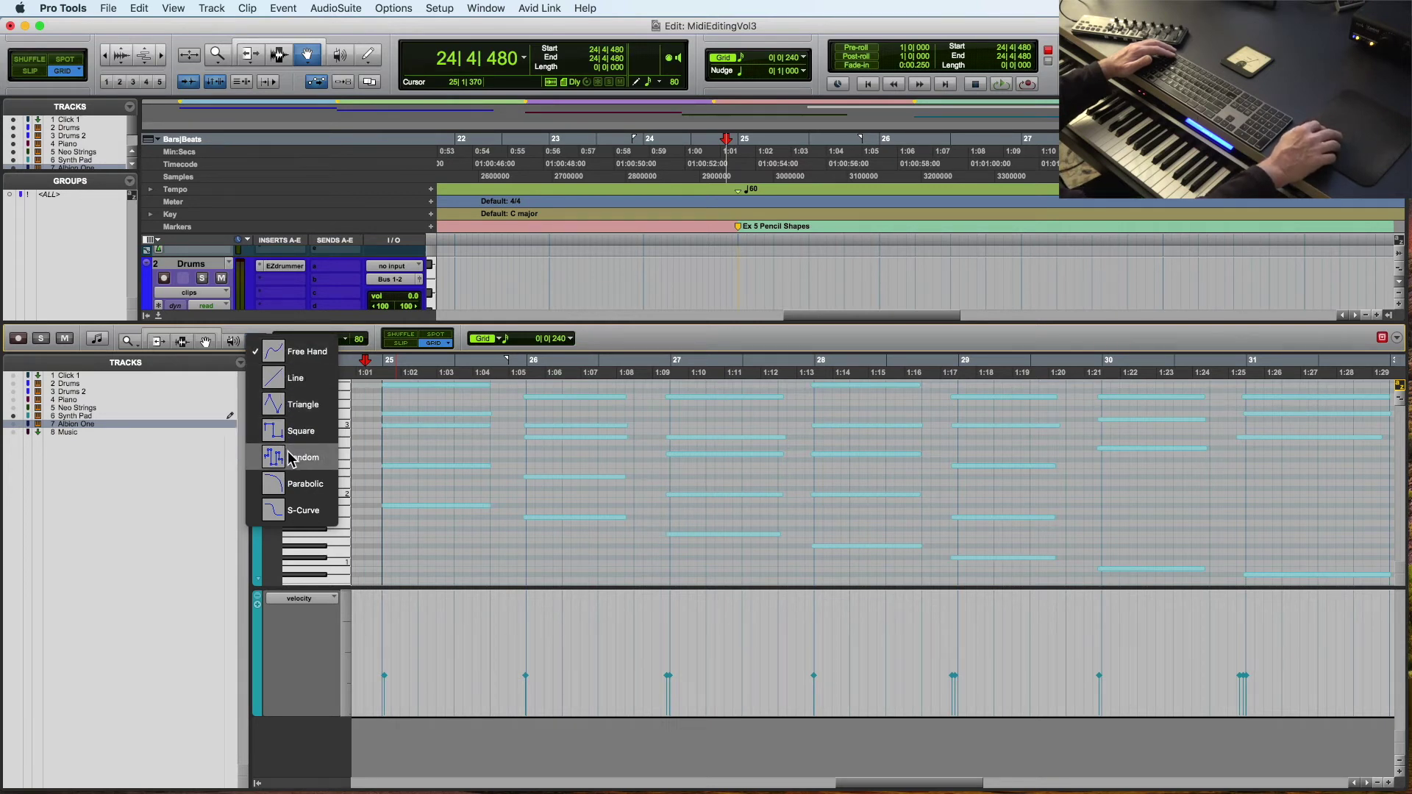
# Show expression (11) in the controller lane under the Synth Pad notes.
pyautogui.click(433, 478)
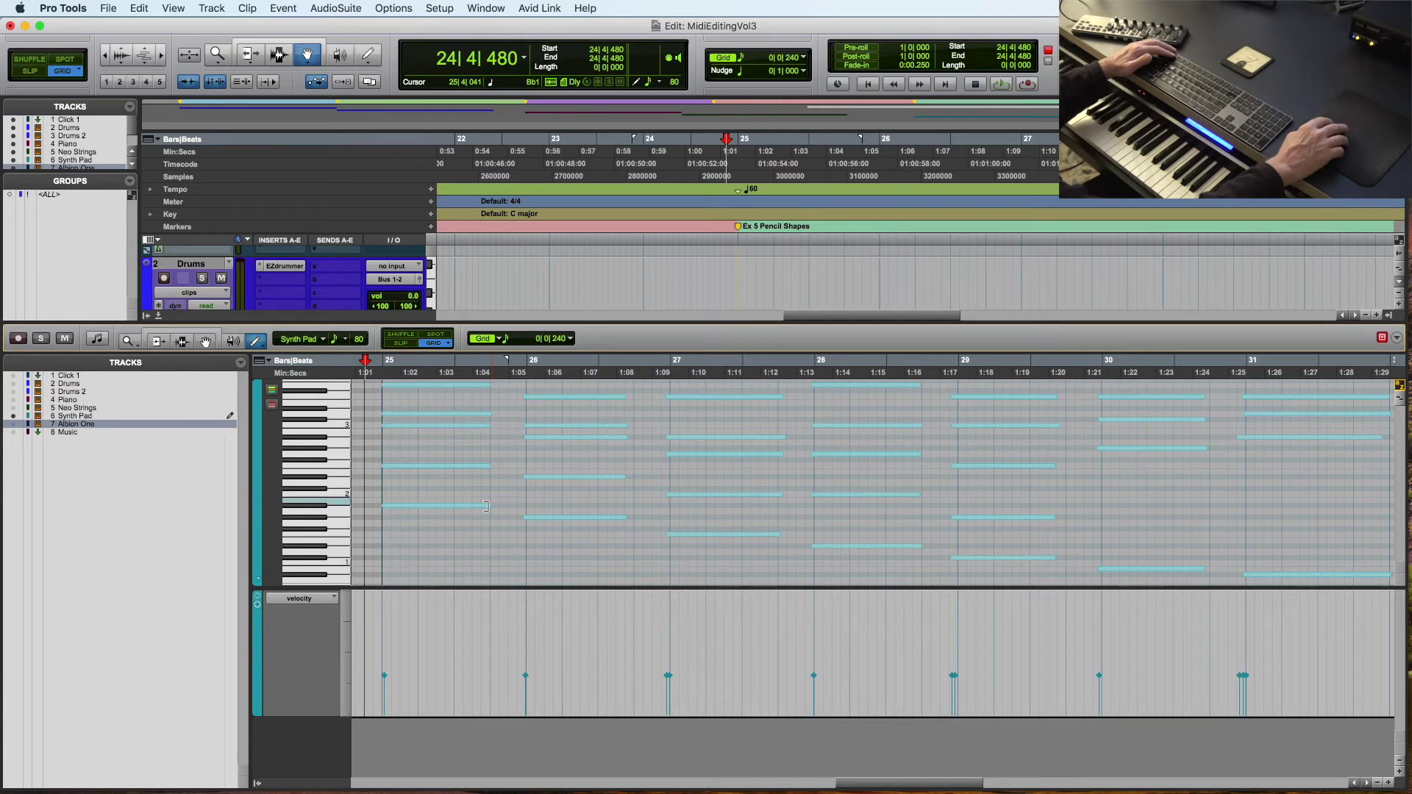
pyautogui.click(317, 602)
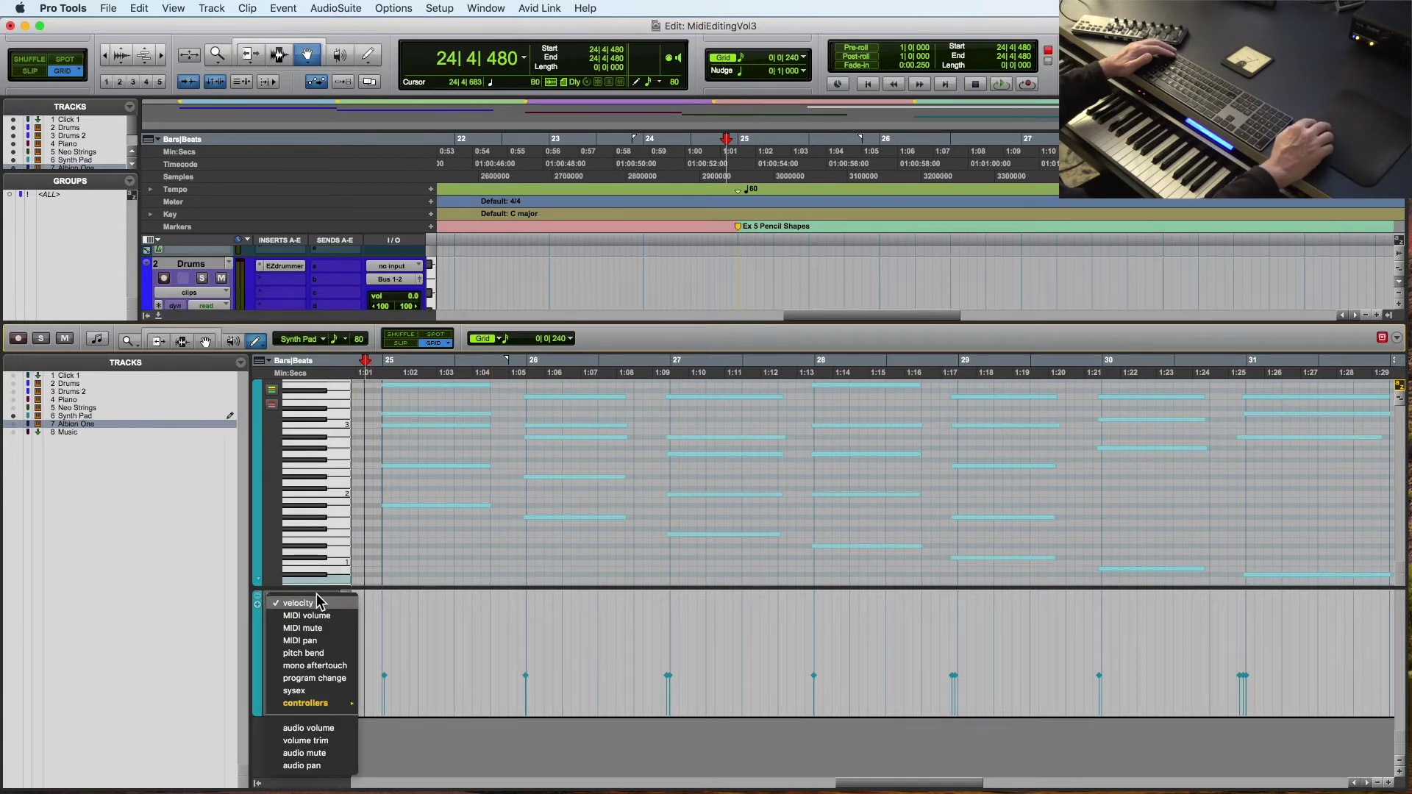
pyautogui.moveTo(324, 703)
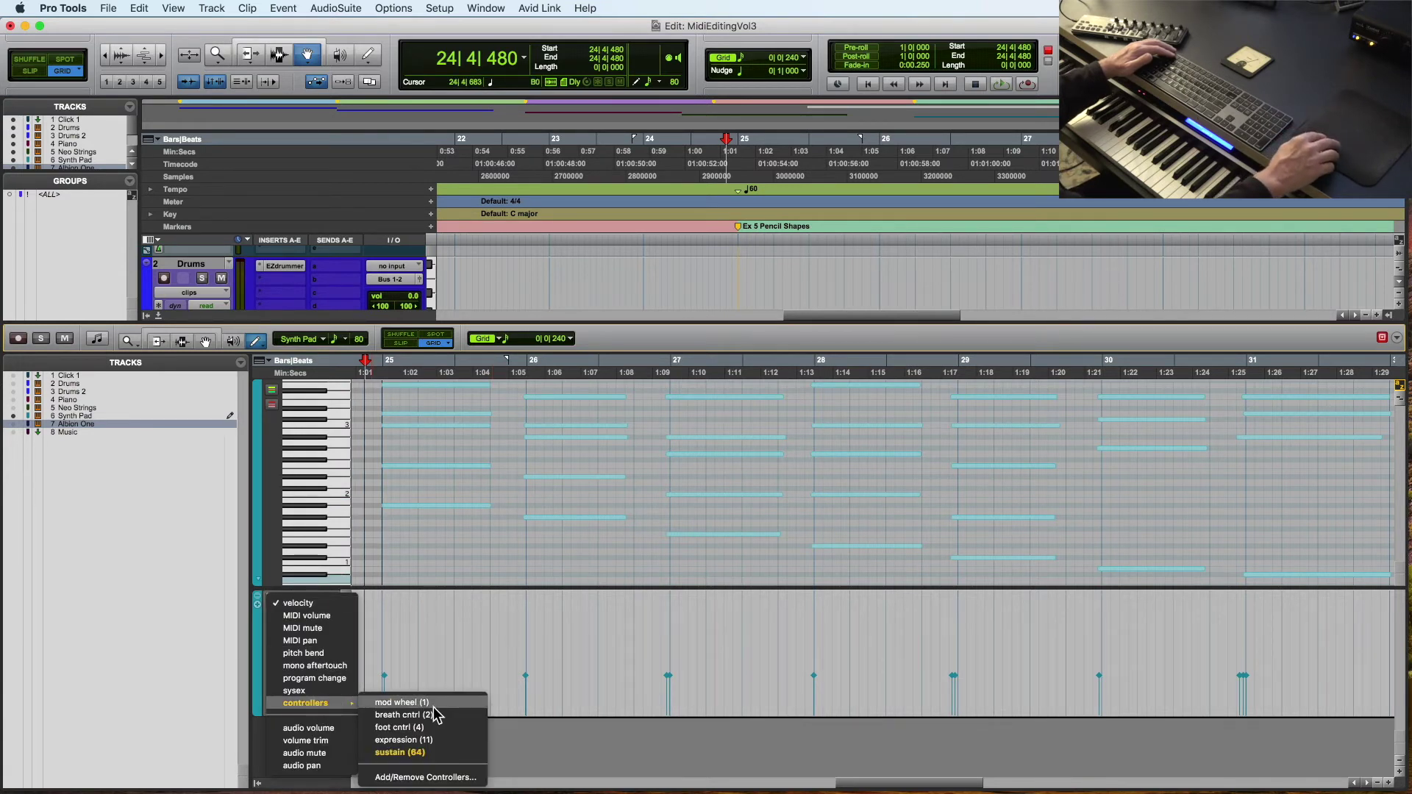
pyautogui.click(402, 739)
# Set the Pencil shape to Triangle and zoom in around the playhead.
pyautogui.click(255, 340)
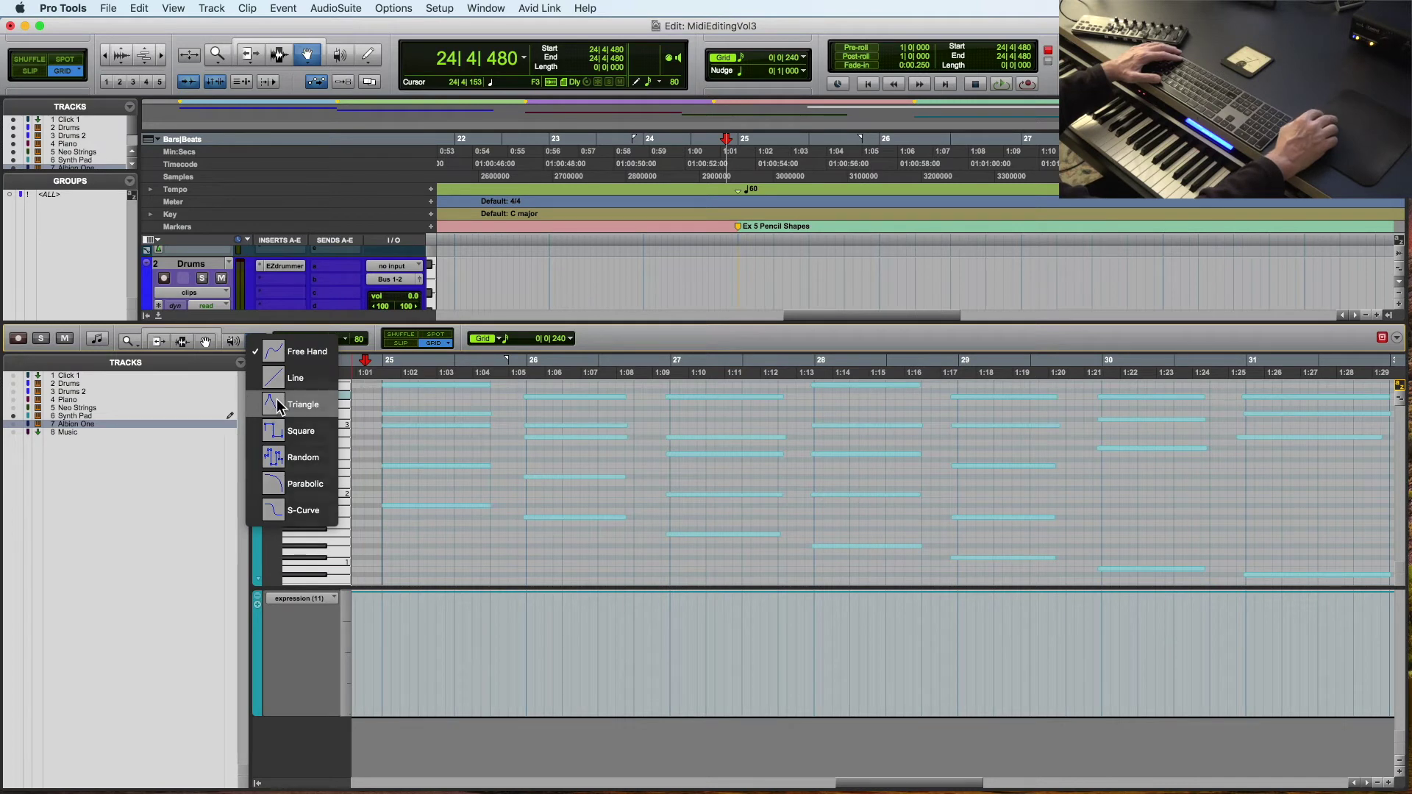
pyautogui.click(280, 405)
pyautogui.press('super+bracketright')
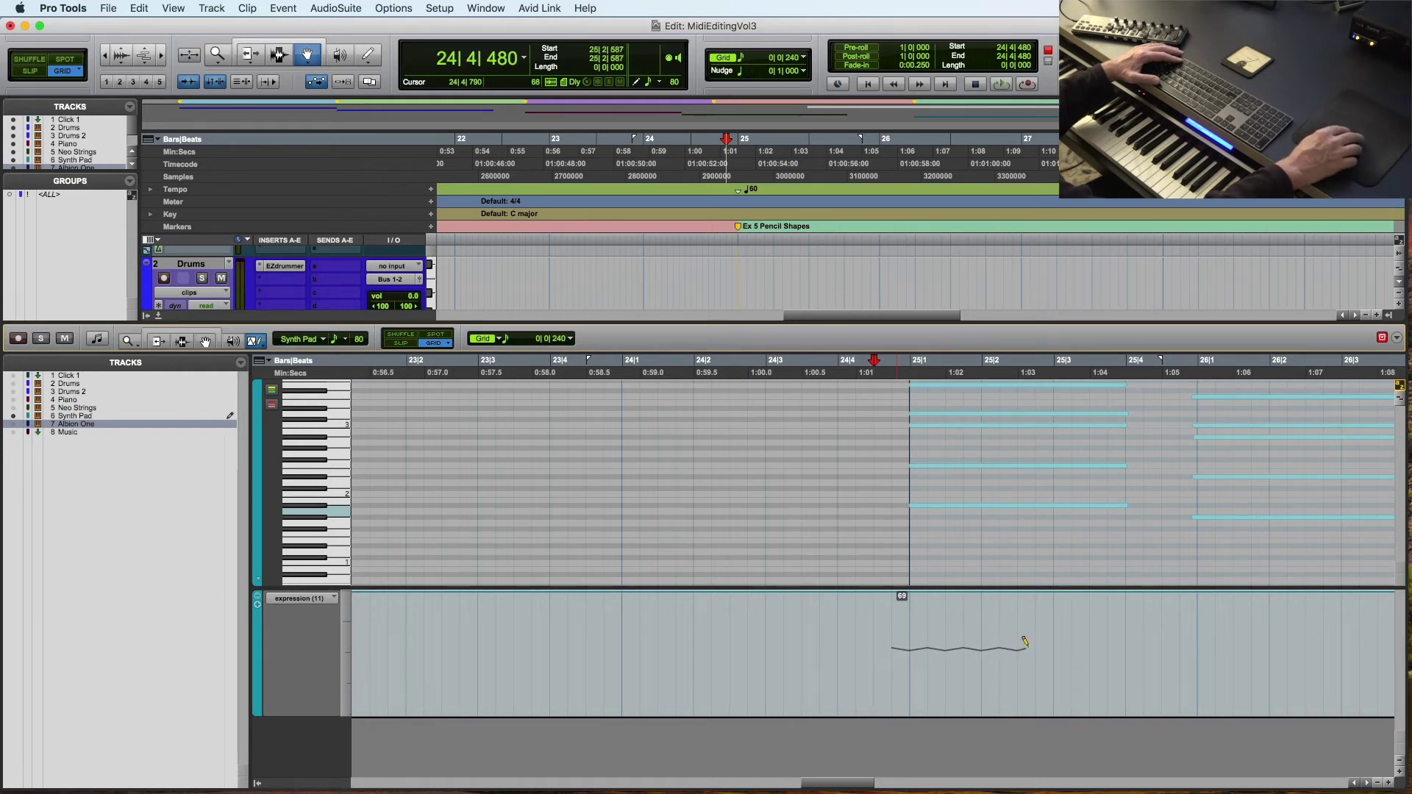
# Draw a full-height triangle-wave expression curve across bar 25.
pyautogui.moveTo(1052, 639); pyautogui.dragTo(1059, 626)
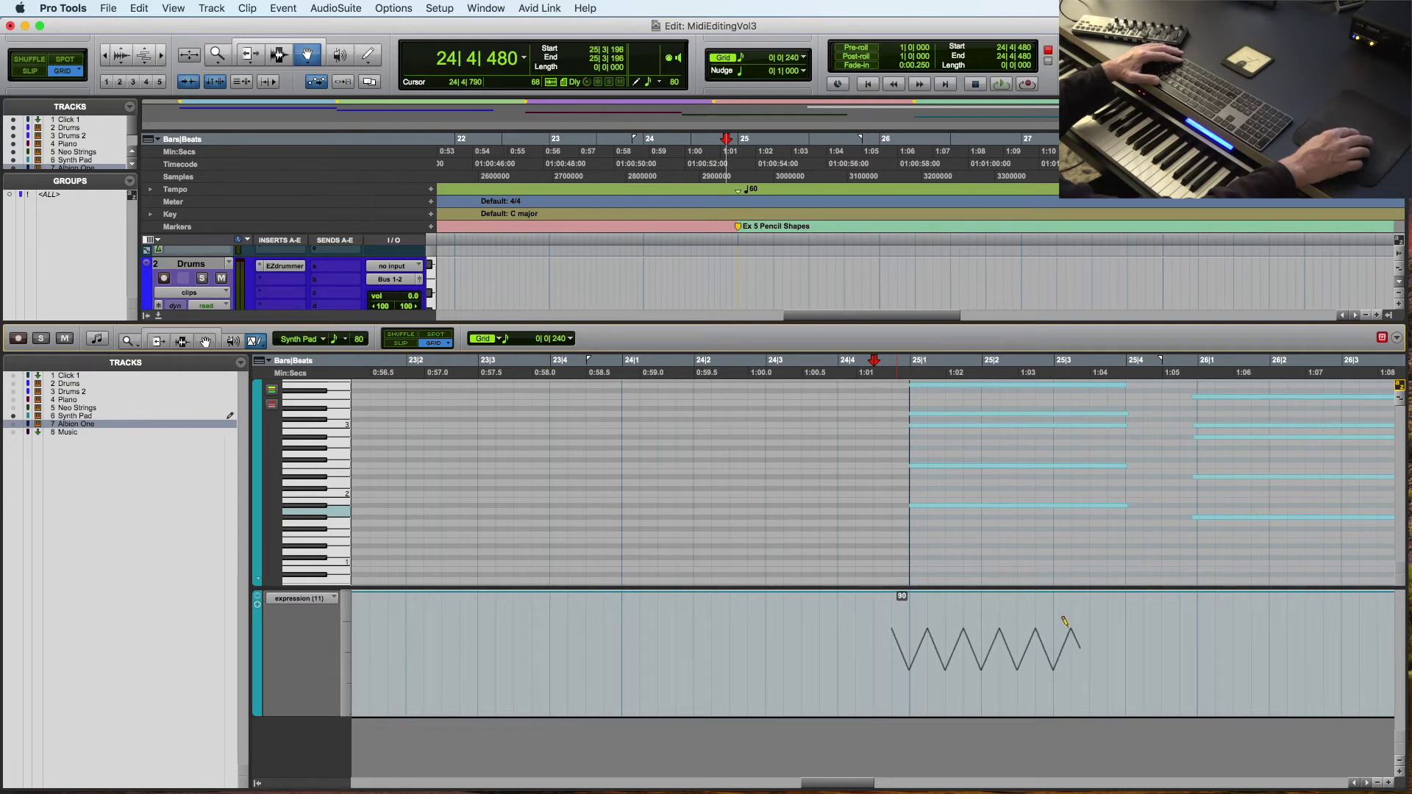
pyautogui.moveTo(1064, 621)
pyautogui.mouseDown()
pyautogui.moveTo(1223, 623)
pyautogui.moveTo(1219, 644)
pyautogui.mouseUp()
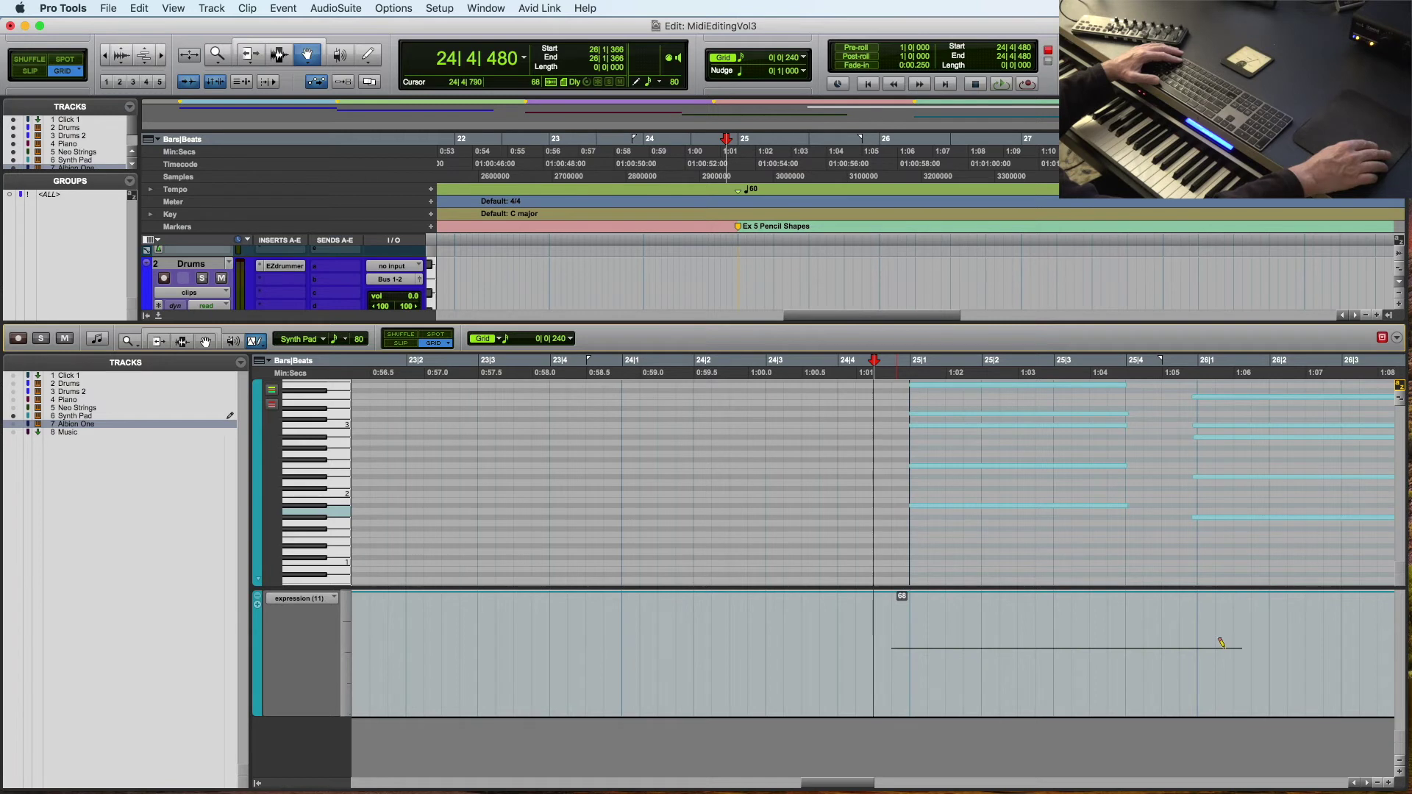
pyautogui.moveTo(1221, 643)
pyautogui.mouseDown()
pyautogui.moveTo(1228, 618)
pyautogui.moveTo(1208, 608)
pyautogui.mouseUp()
# Zoom in and play back the new expression wave, then select all.
pyautogui.press('super+bracketright')
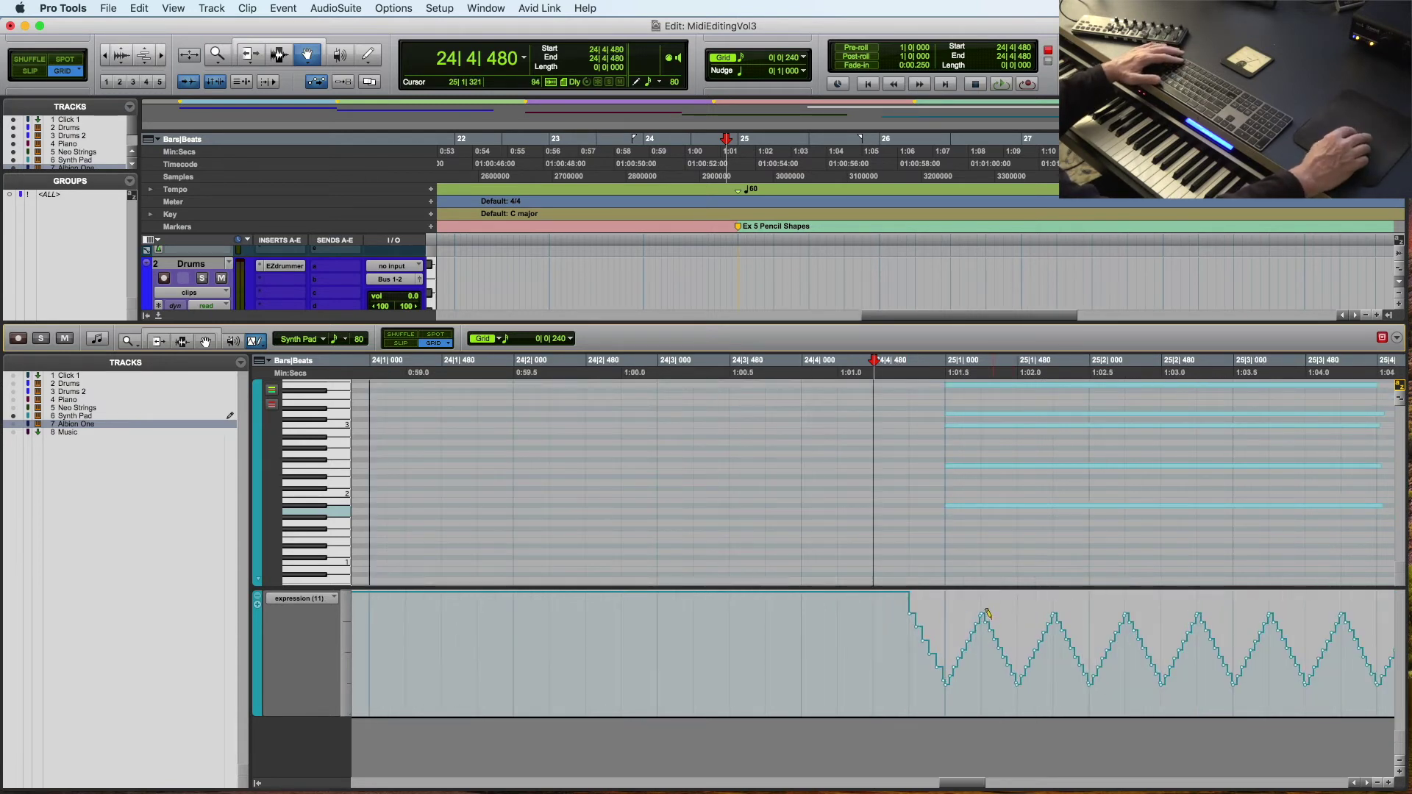
pyautogui.press('space')
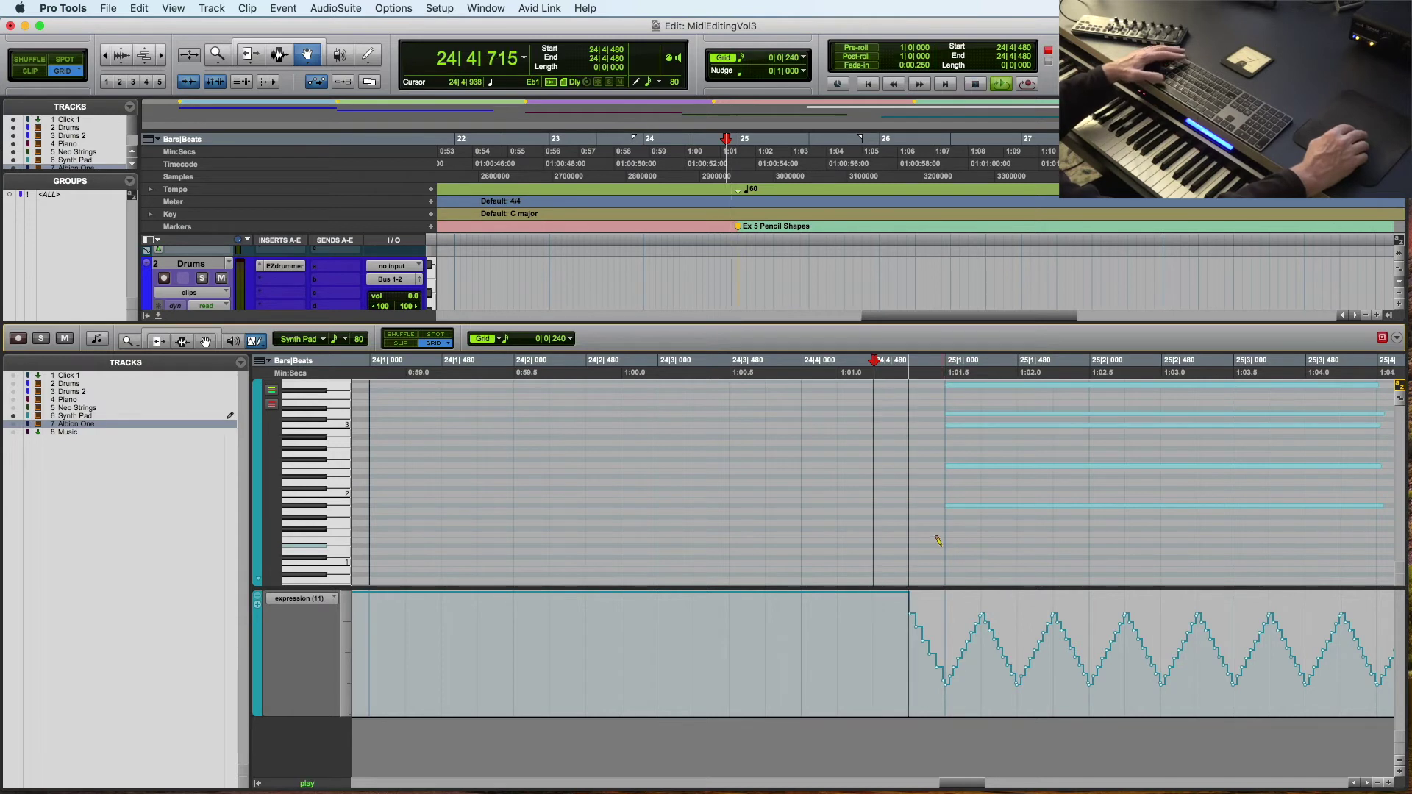
pyautogui.press('super+bracketleft')
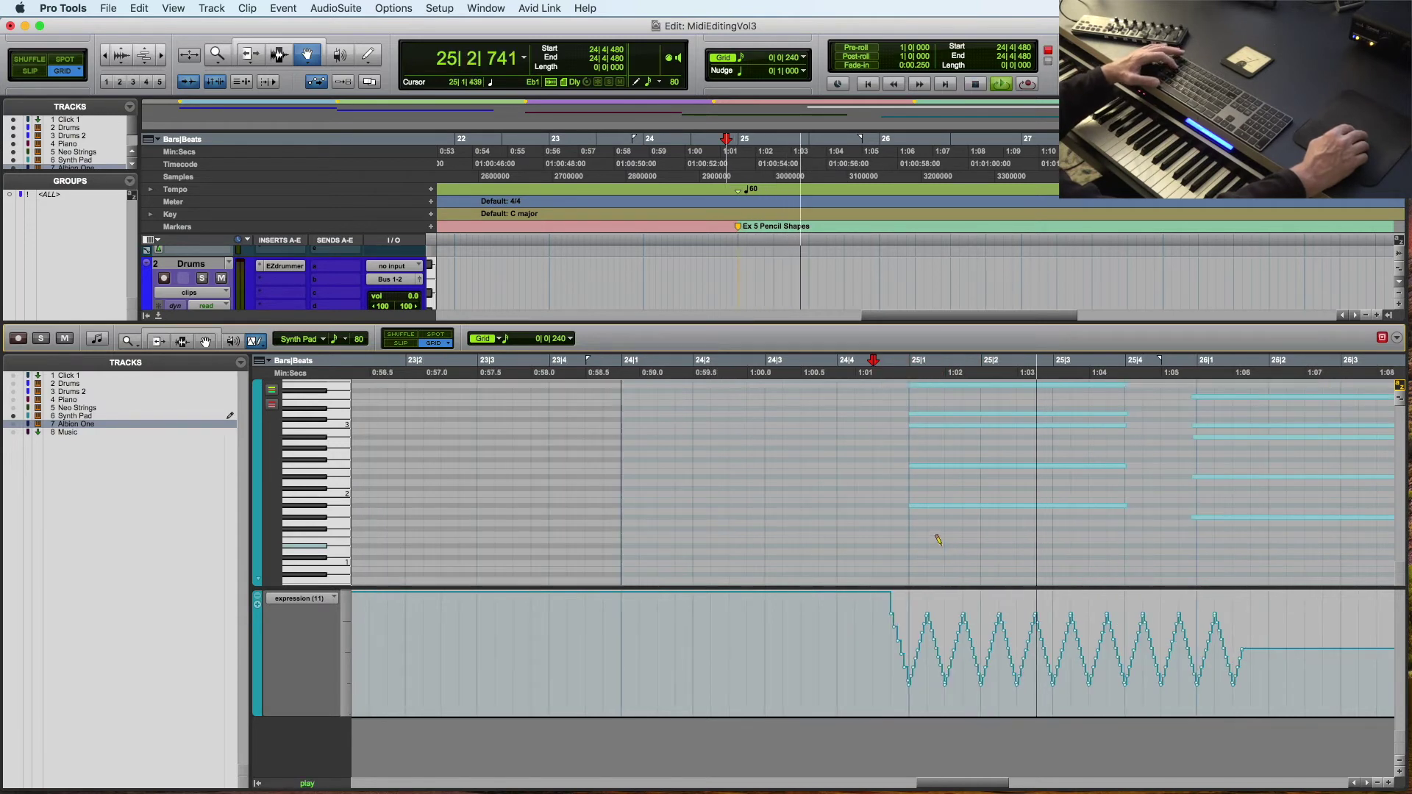
pyautogui.press('space')
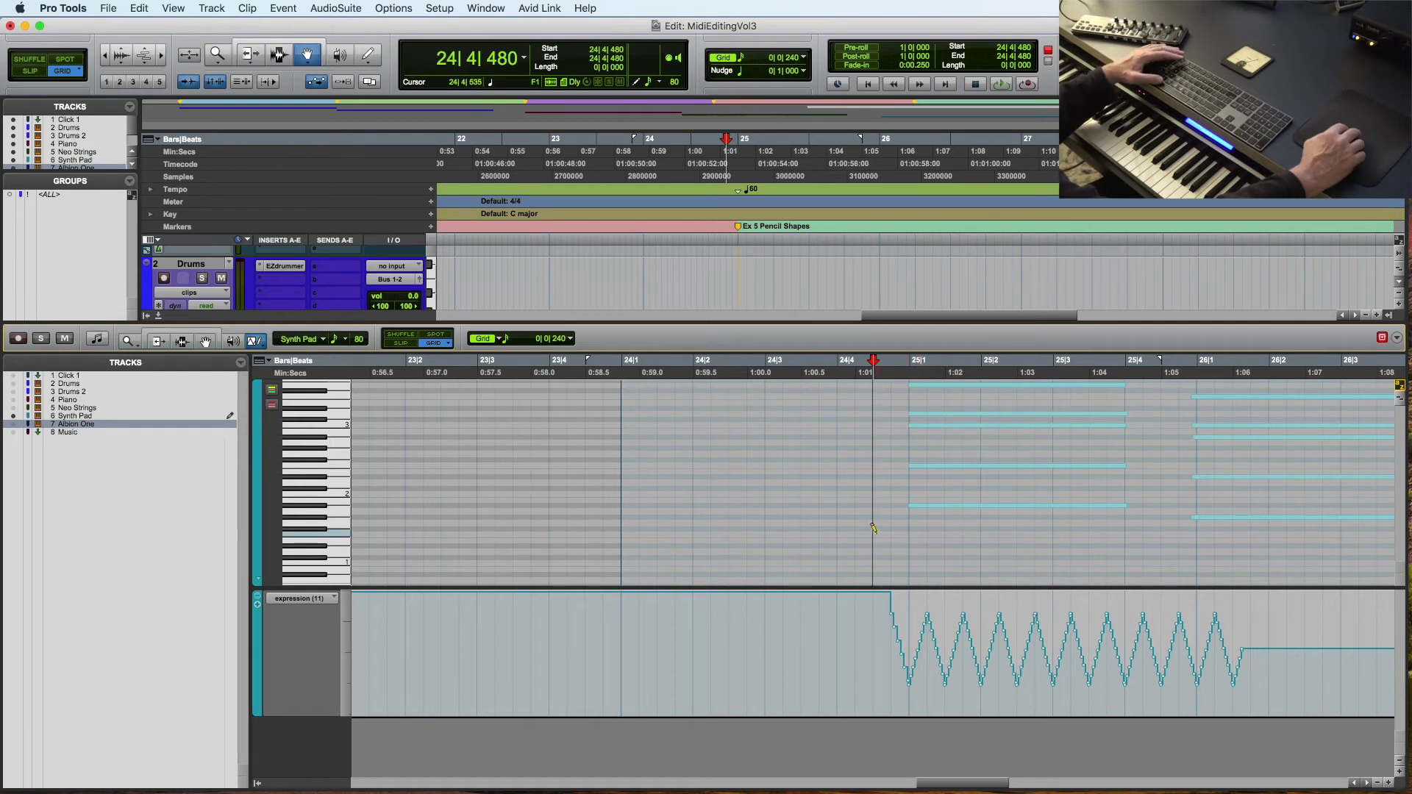
pyautogui.press('space')
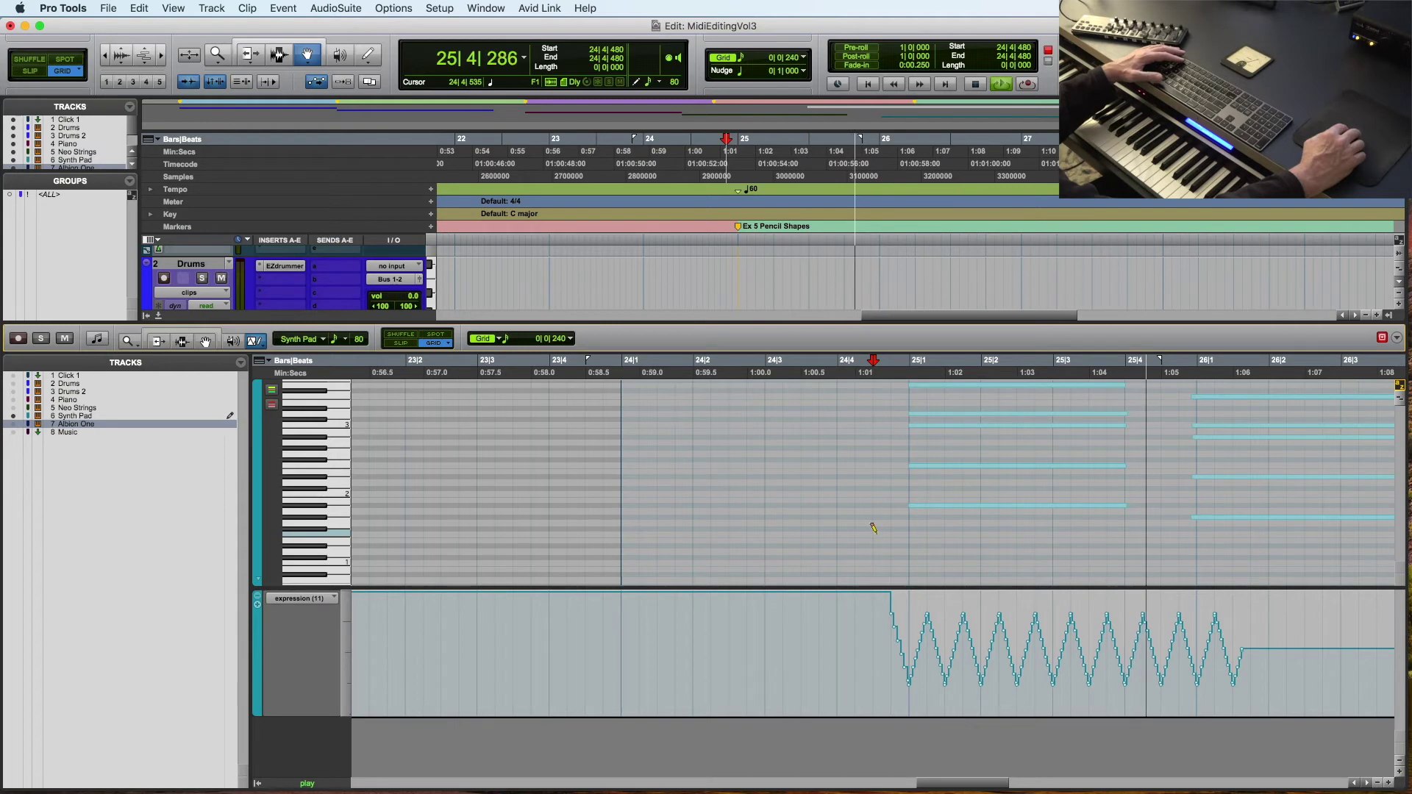
pyautogui.press('space')
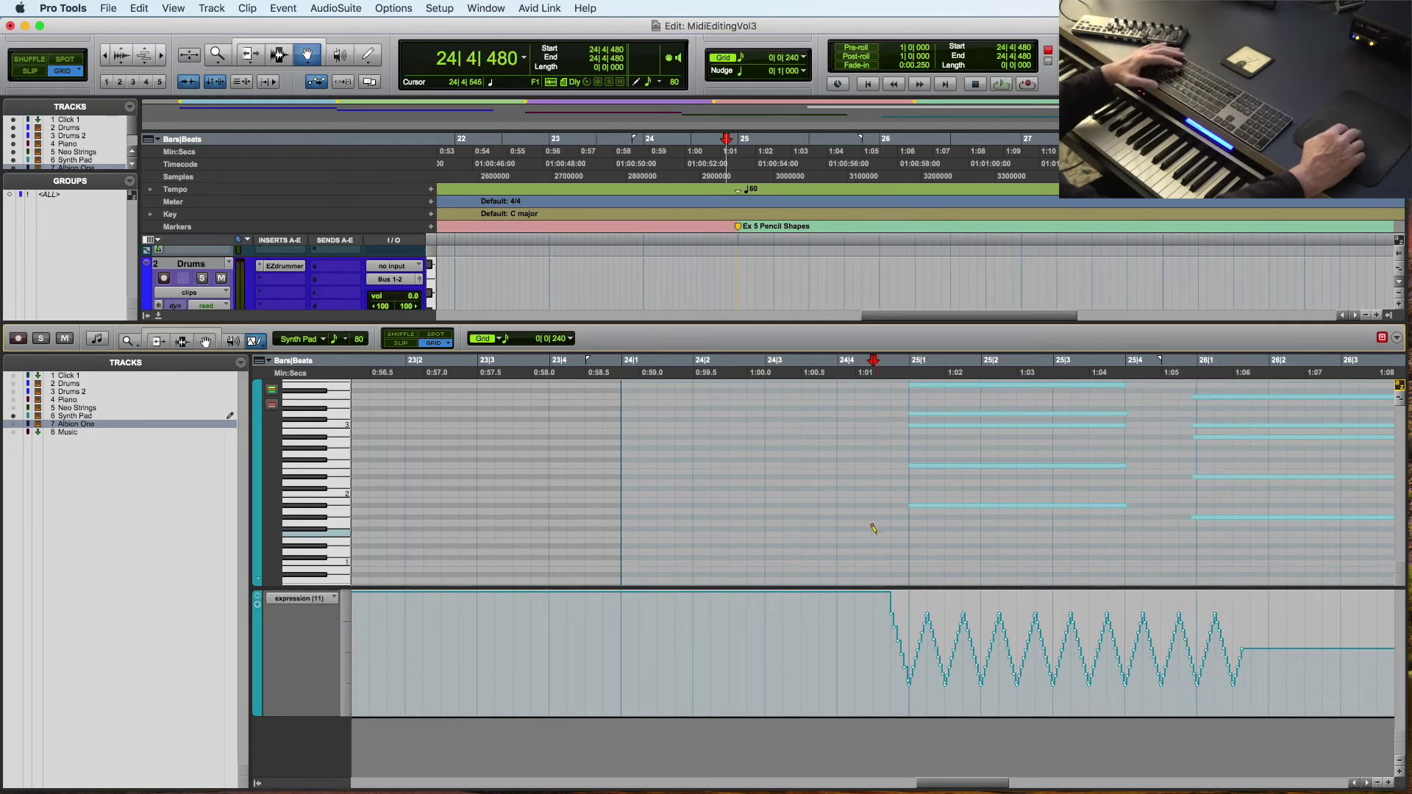
pyautogui.press('super+bracketright')
pyautogui.press('super+a')
pyautogui.press('super+bracketleft')
pyautogui.press('super+bracketleft')
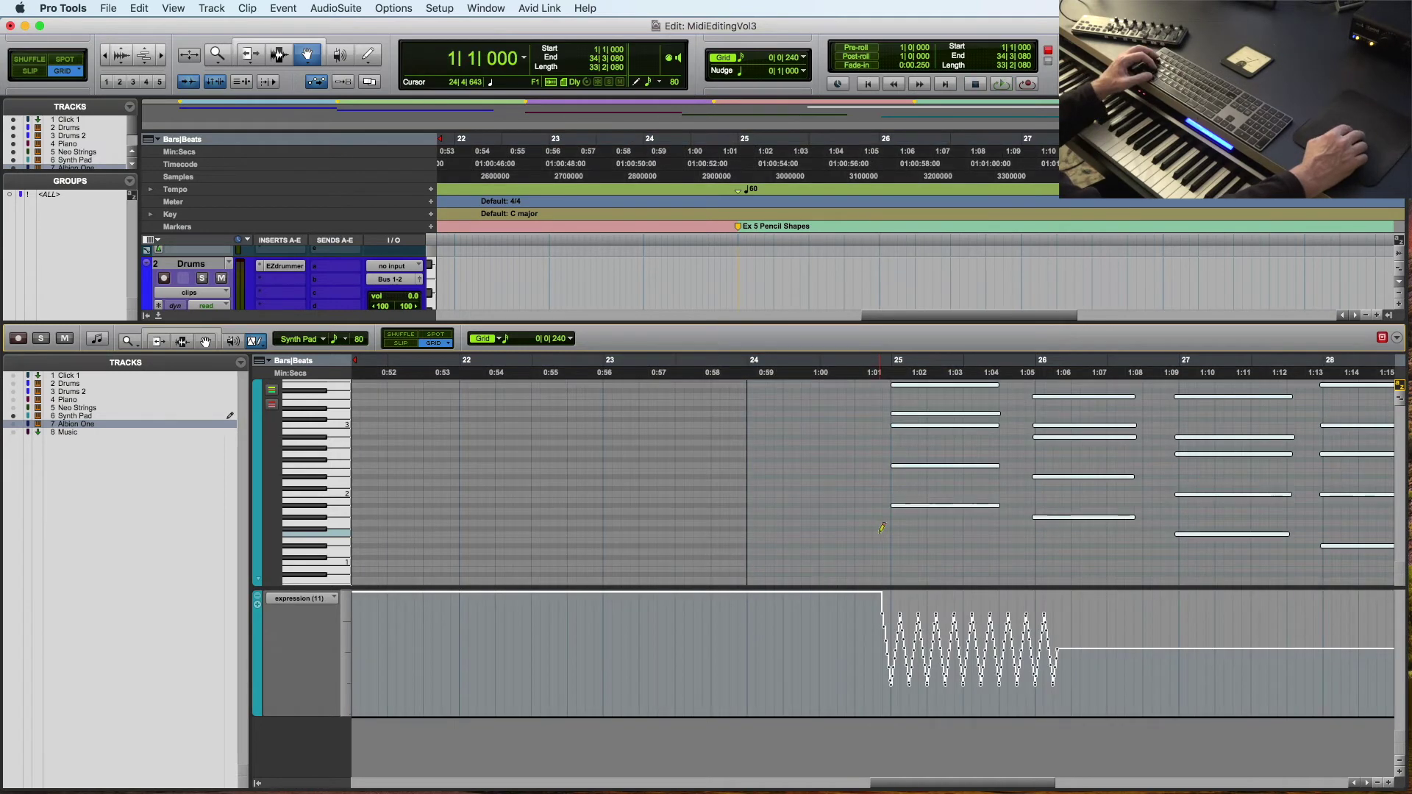
# Undo the fast wave, set Grid to 1/2 note, and redraw a slower triangle wave from bar 25.
pyautogui.press('super+z')
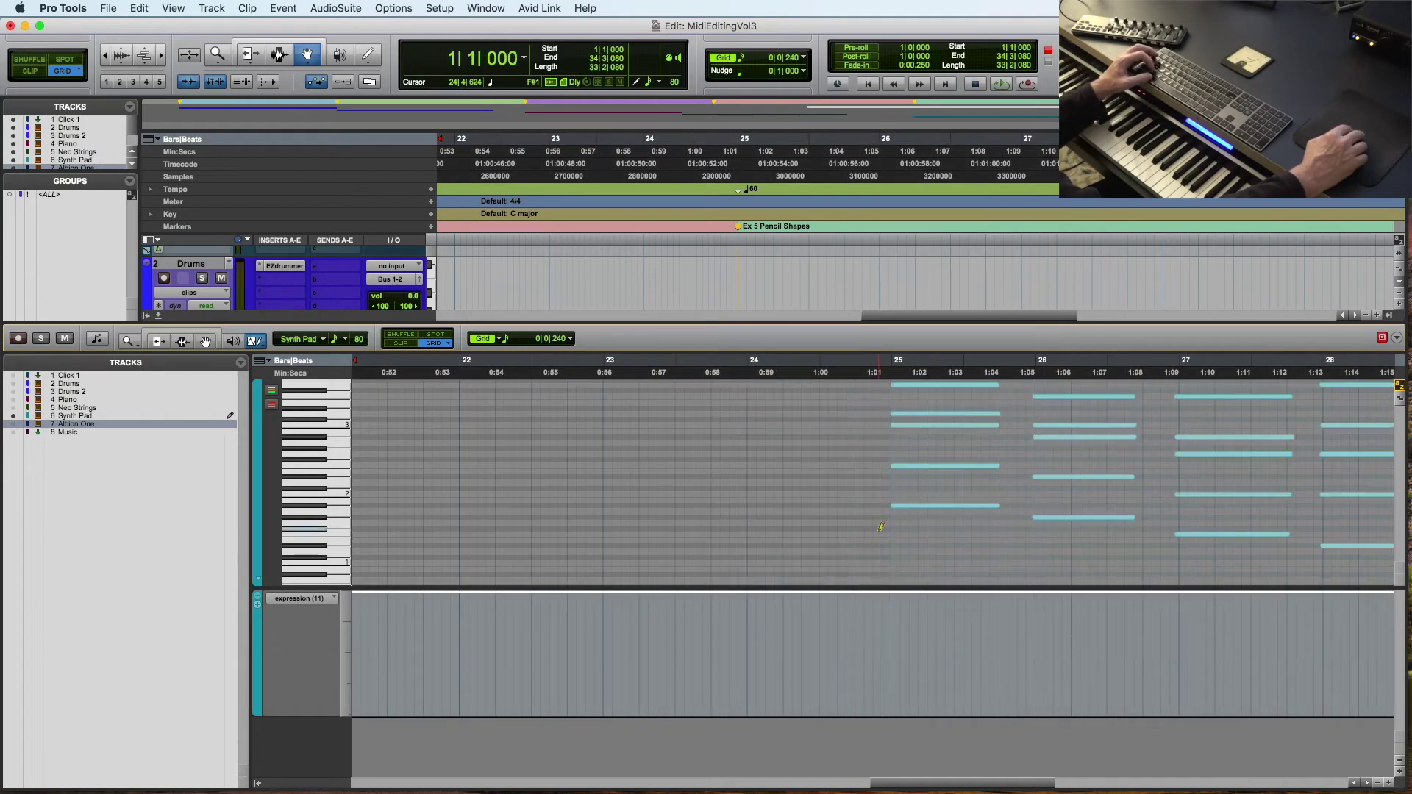
pyautogui.click(571, 339)
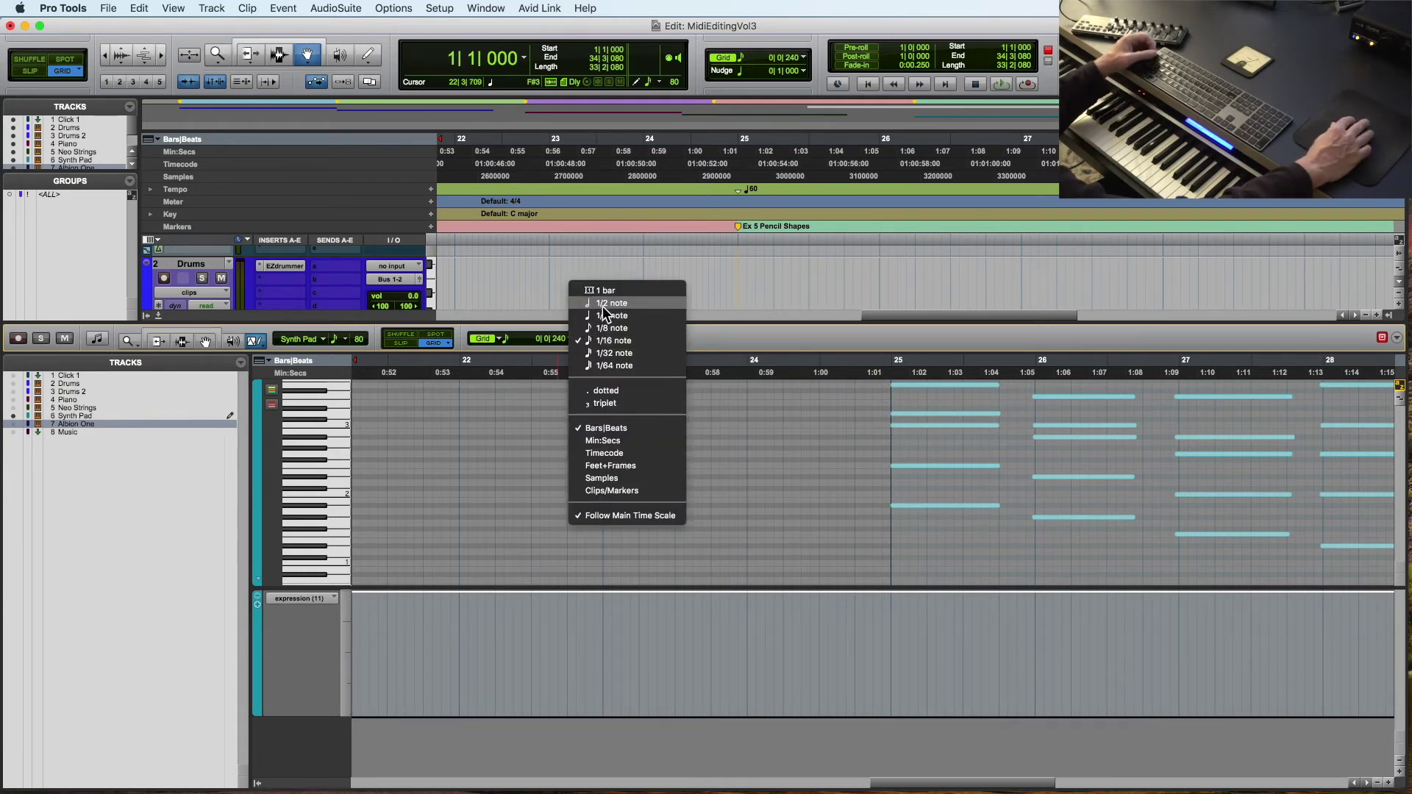
pyautogui.click(787, 450)
pyautogui.press('super+shift+z')
pyautogui.press('super+z')
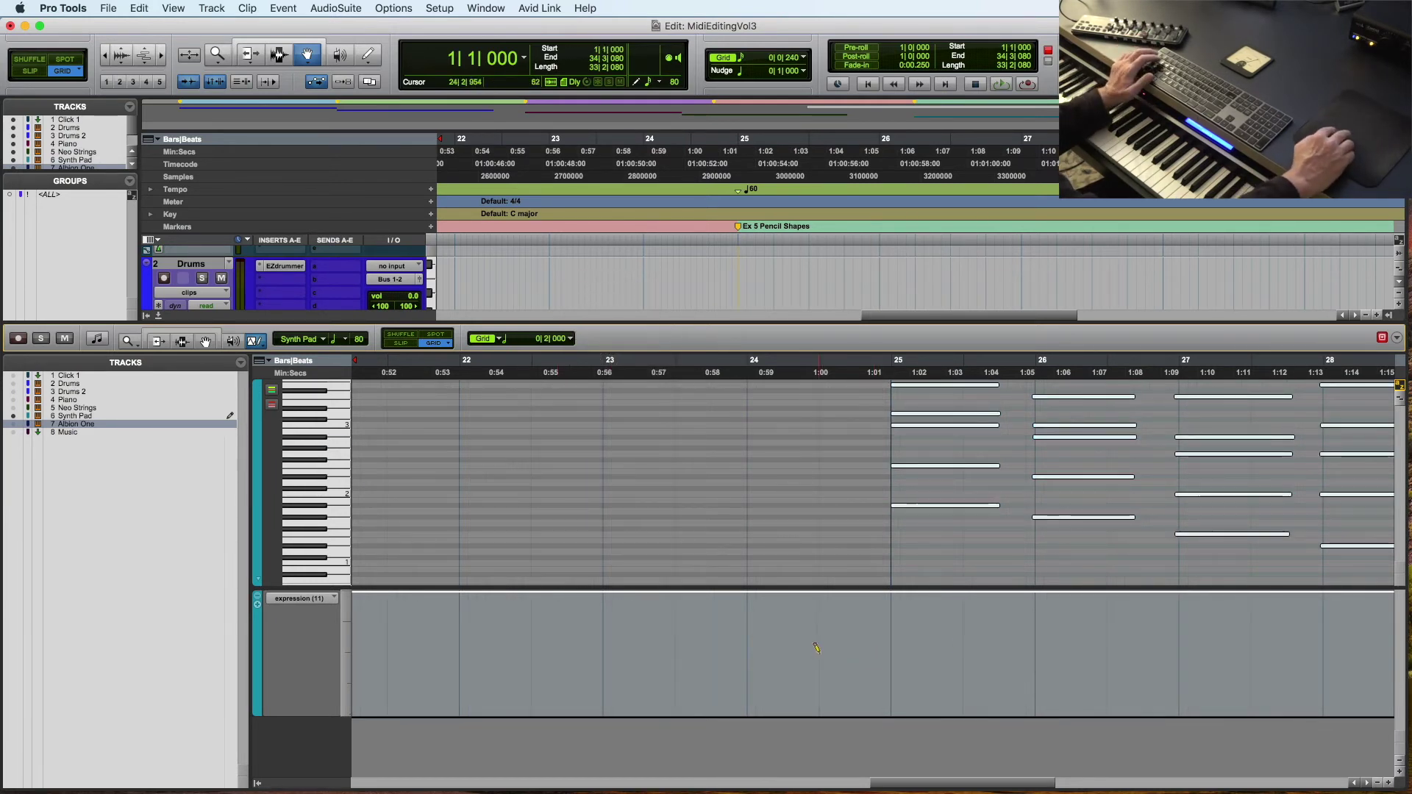
pyautogui.moveTo(816, 647)
pyautogui.mouseDown()
pyautogui.moveTo(1235, 612)
pyautogui.moveTo(1287, 640)
pyautogui.moveTo(1205, 633)
pyautogui.moveTo(1127, 652)
pyautogui.mouseUp()
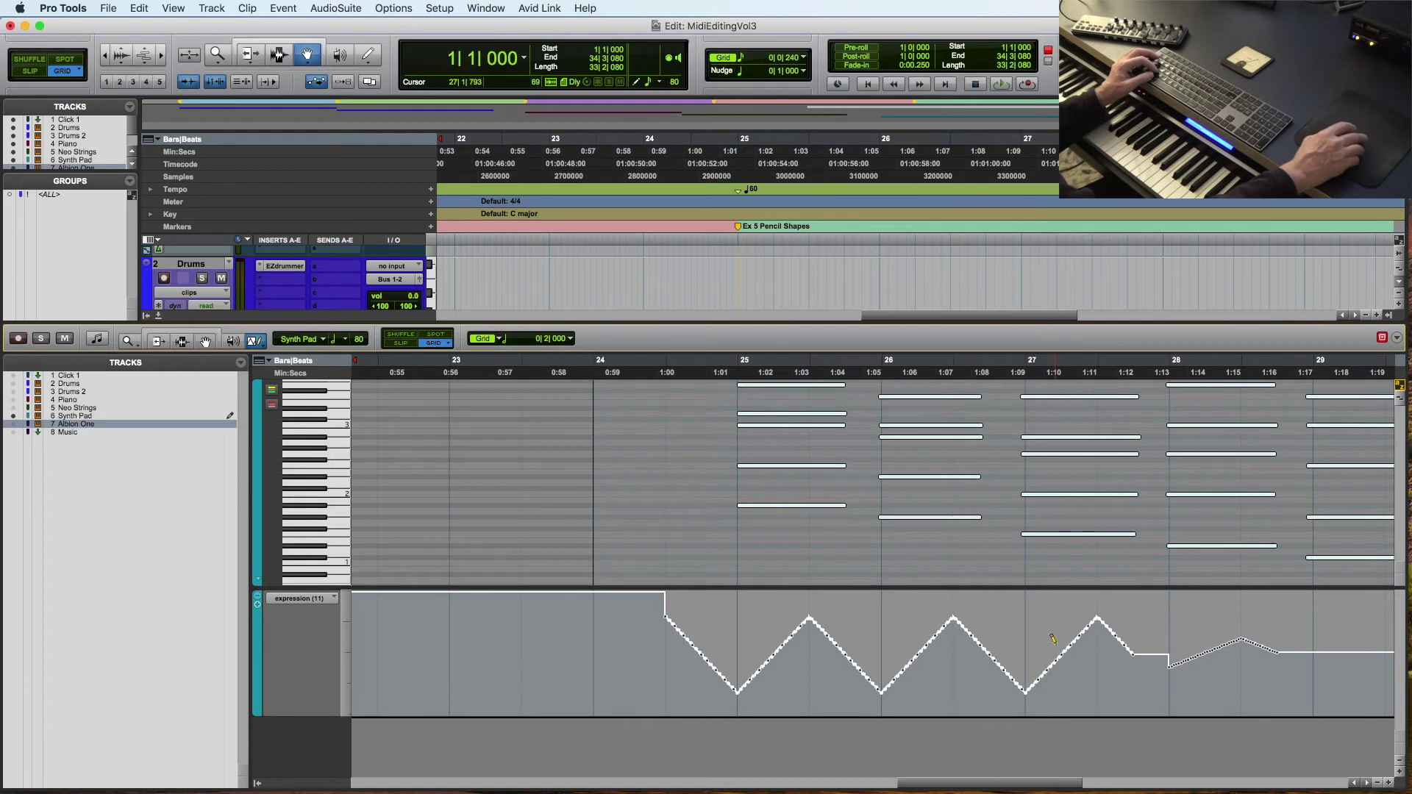
pyautogui.press('super+z')
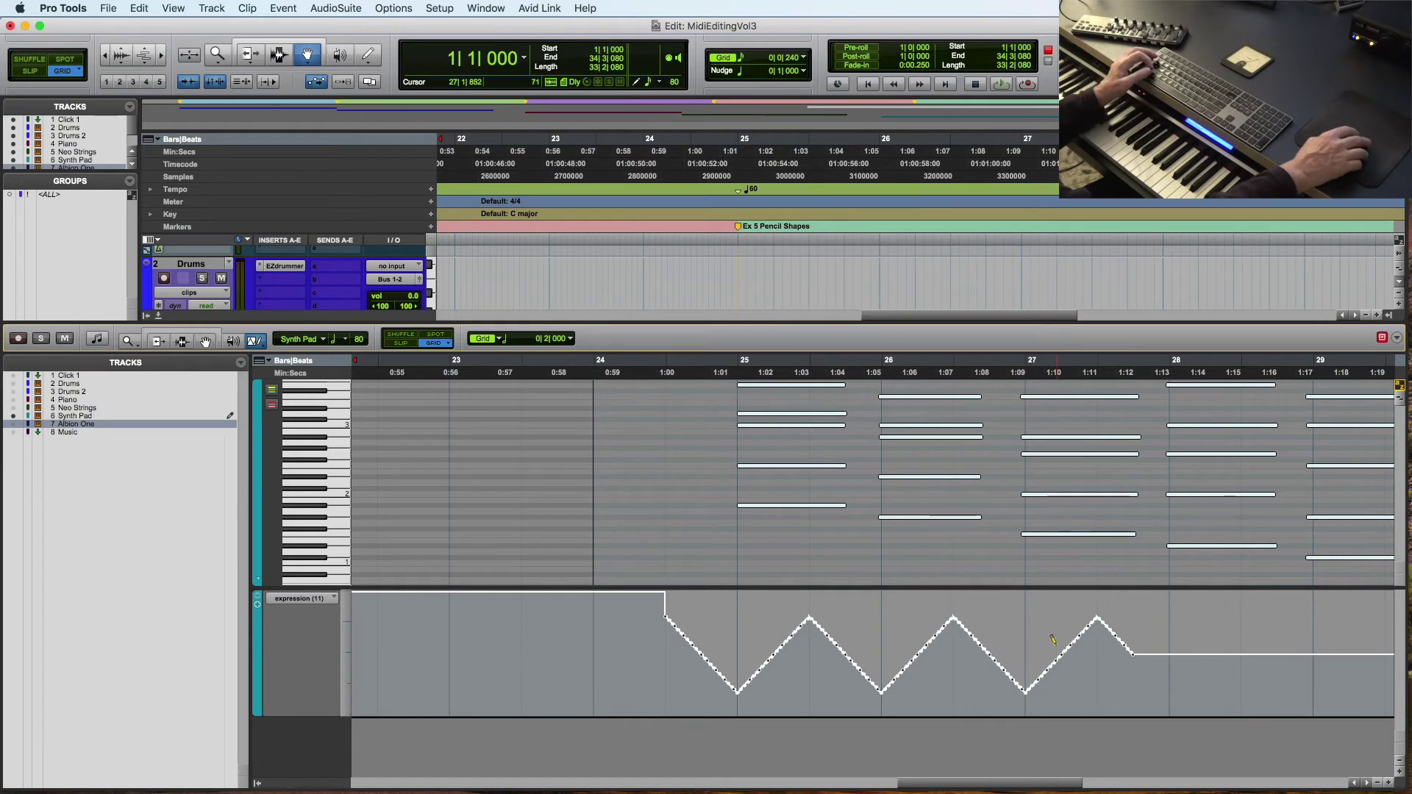
# Play back from bar 25, then select the expression wave over bars 25–27.
pyautogui.click(725, 374)
pyautogui.press('space')
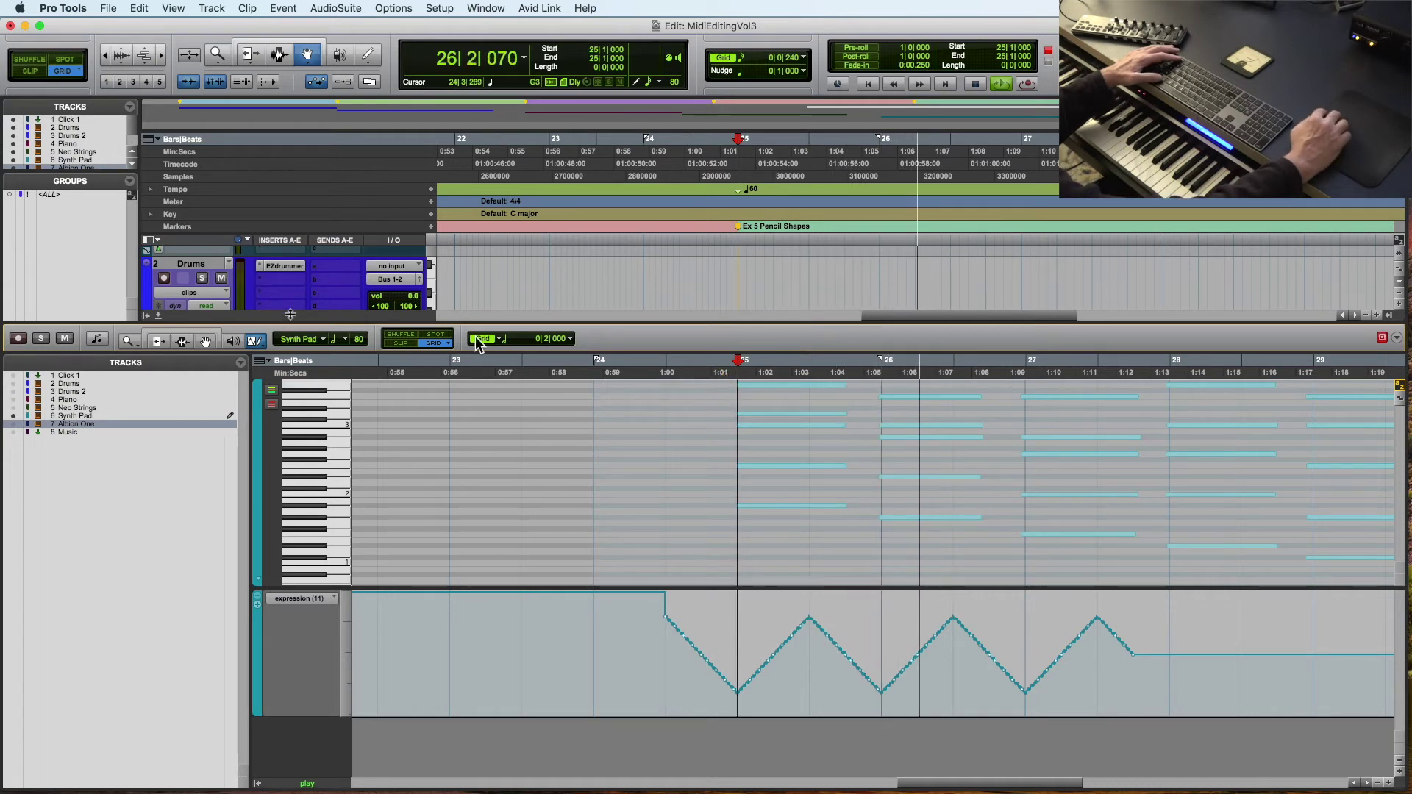
pyautogui.press('F7')
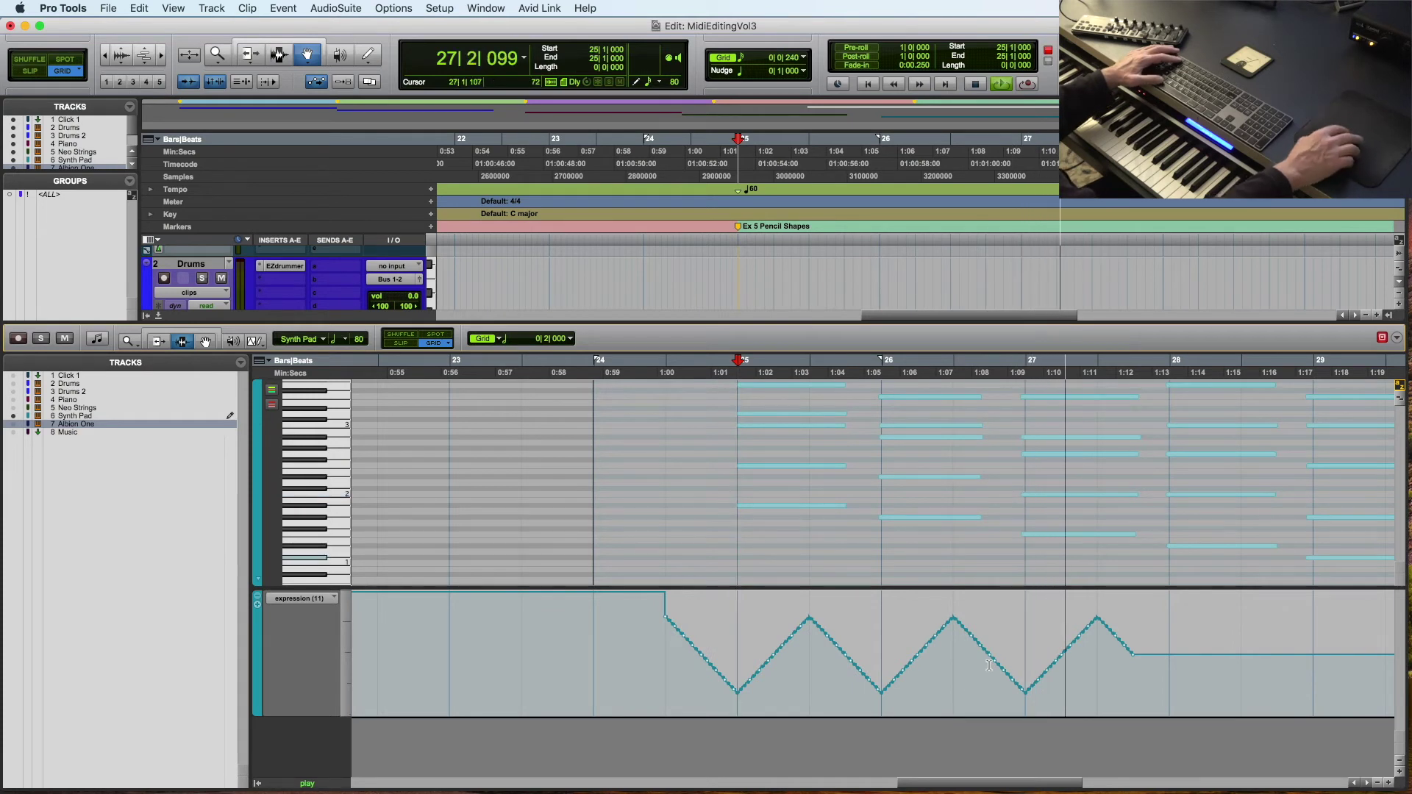
pyautogui.press('space')
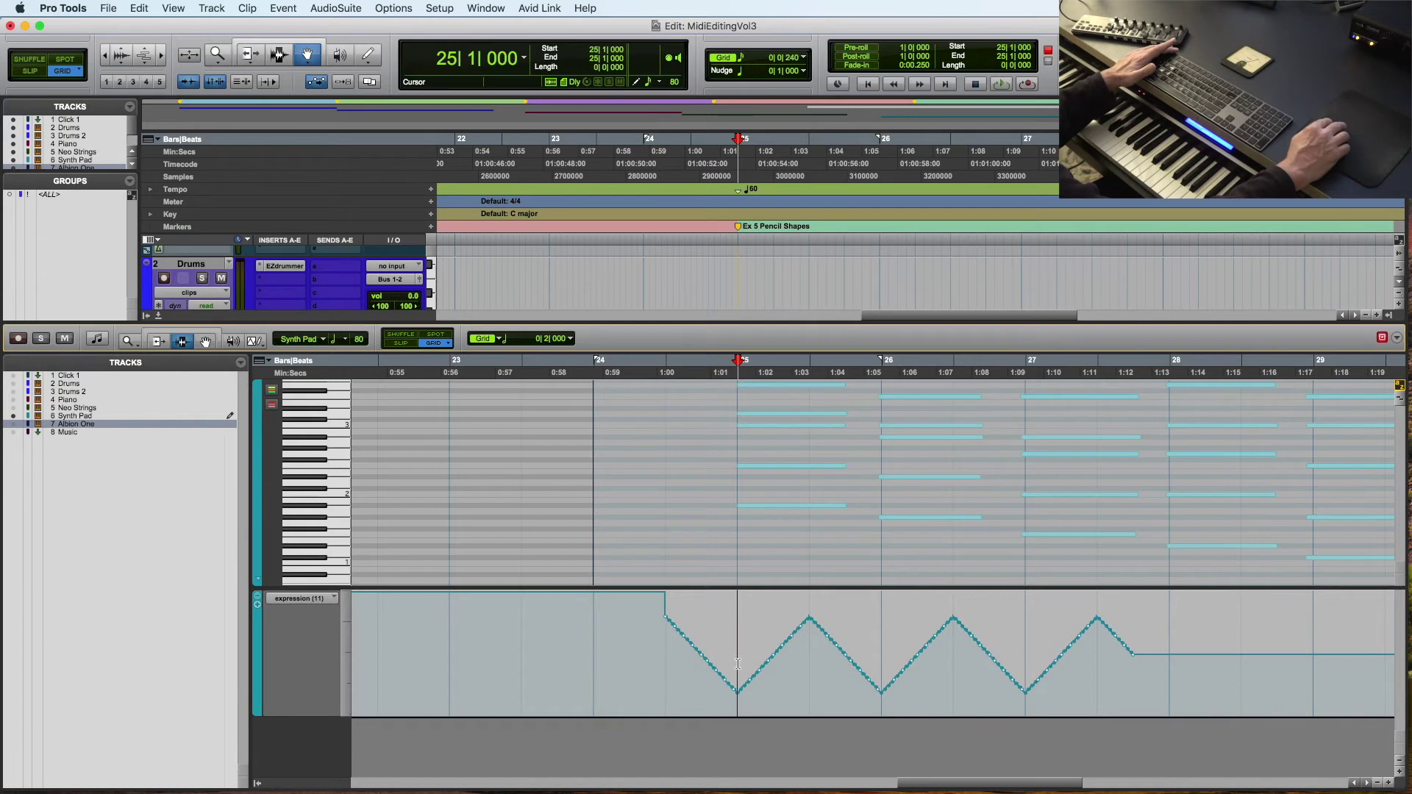
pyautogui.moveTo(737, 664); pyautogui.dragTo(1031, 663)
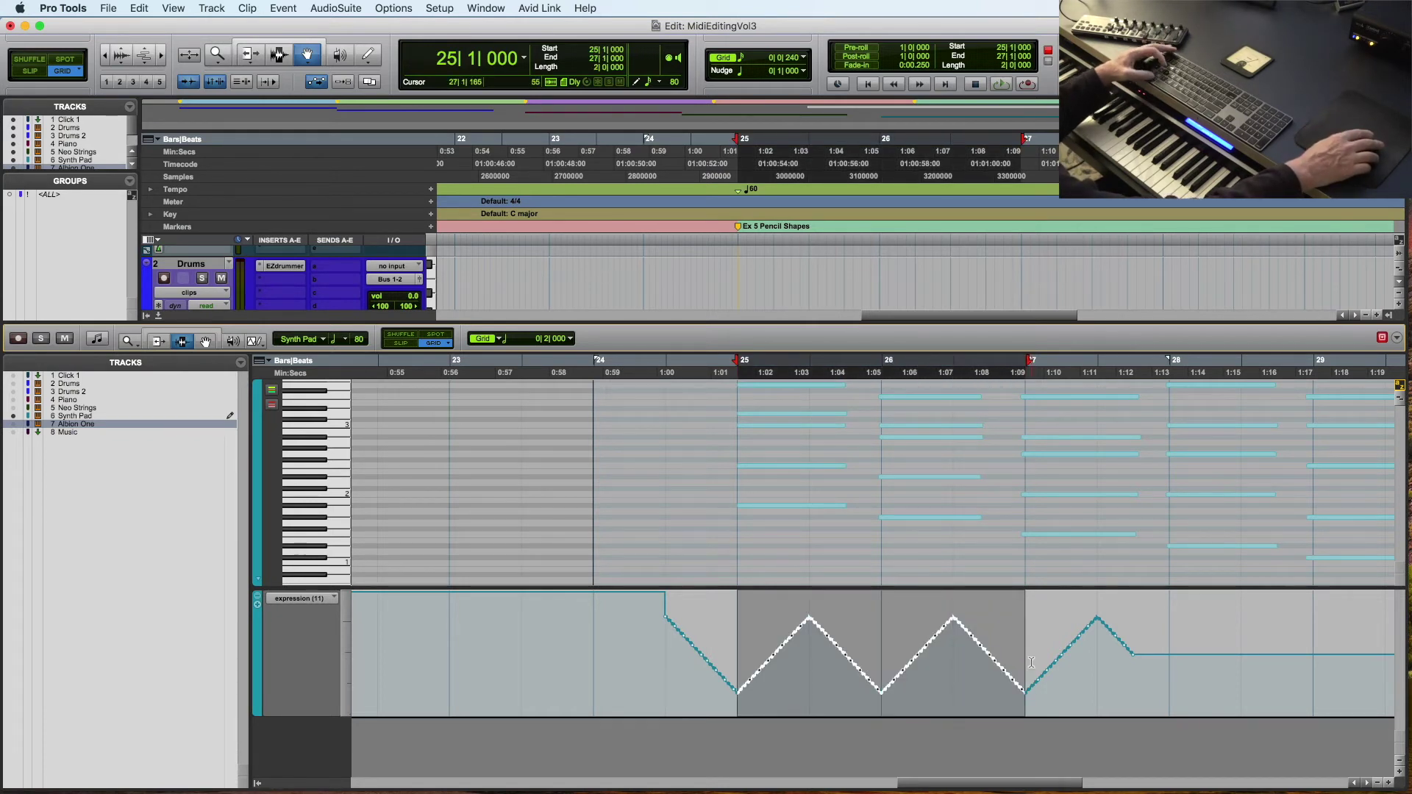
pyautogui.press('super+d')
pyautogui.press('super+d')
pyautogui.hscroll(3, 925, 659)
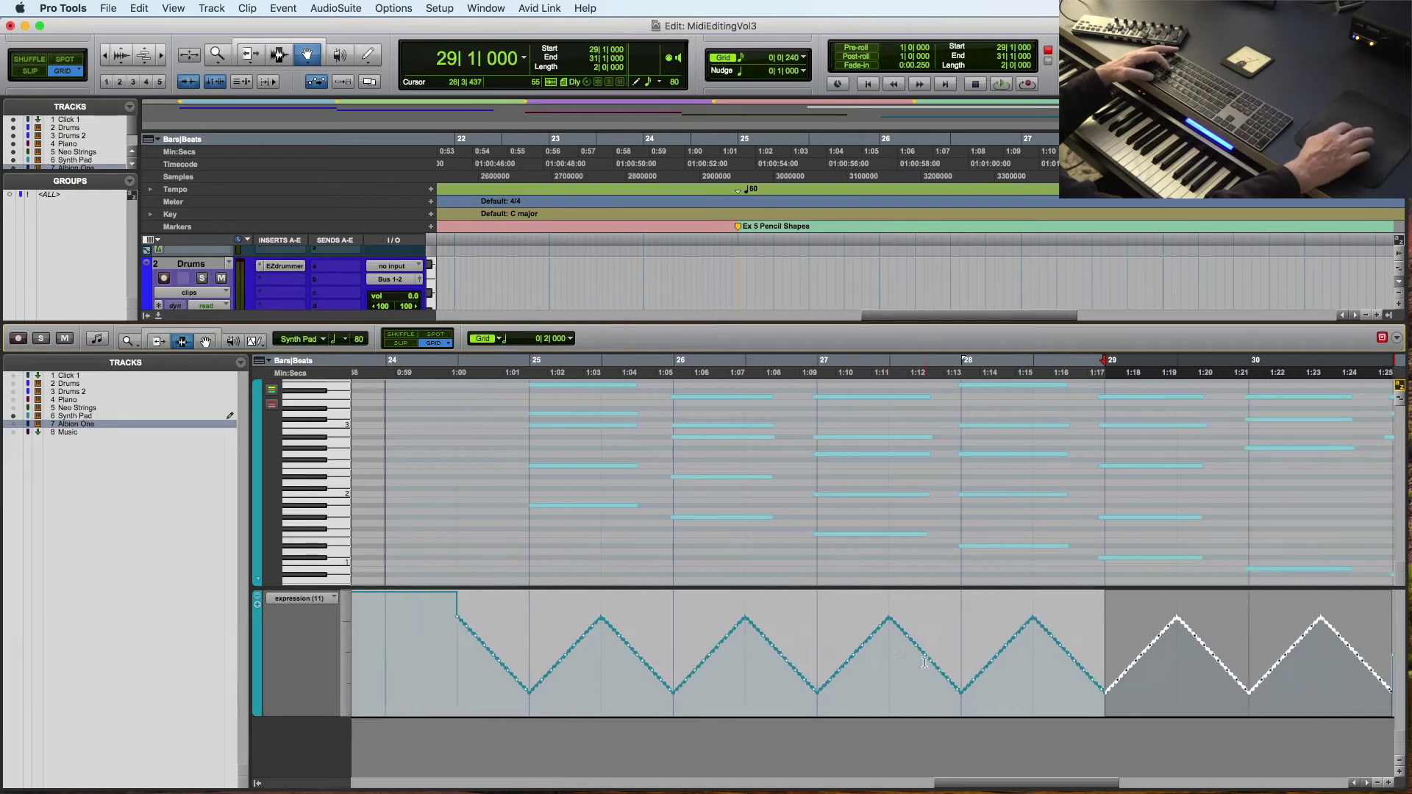
pyautogui.hscroll(3, 925, 660)
pyautogui.press('super+d')
pyautogui.press('KP_Decimal')
pyautogui.press('KP_5')
pyautogui.press('KP_Decimal')
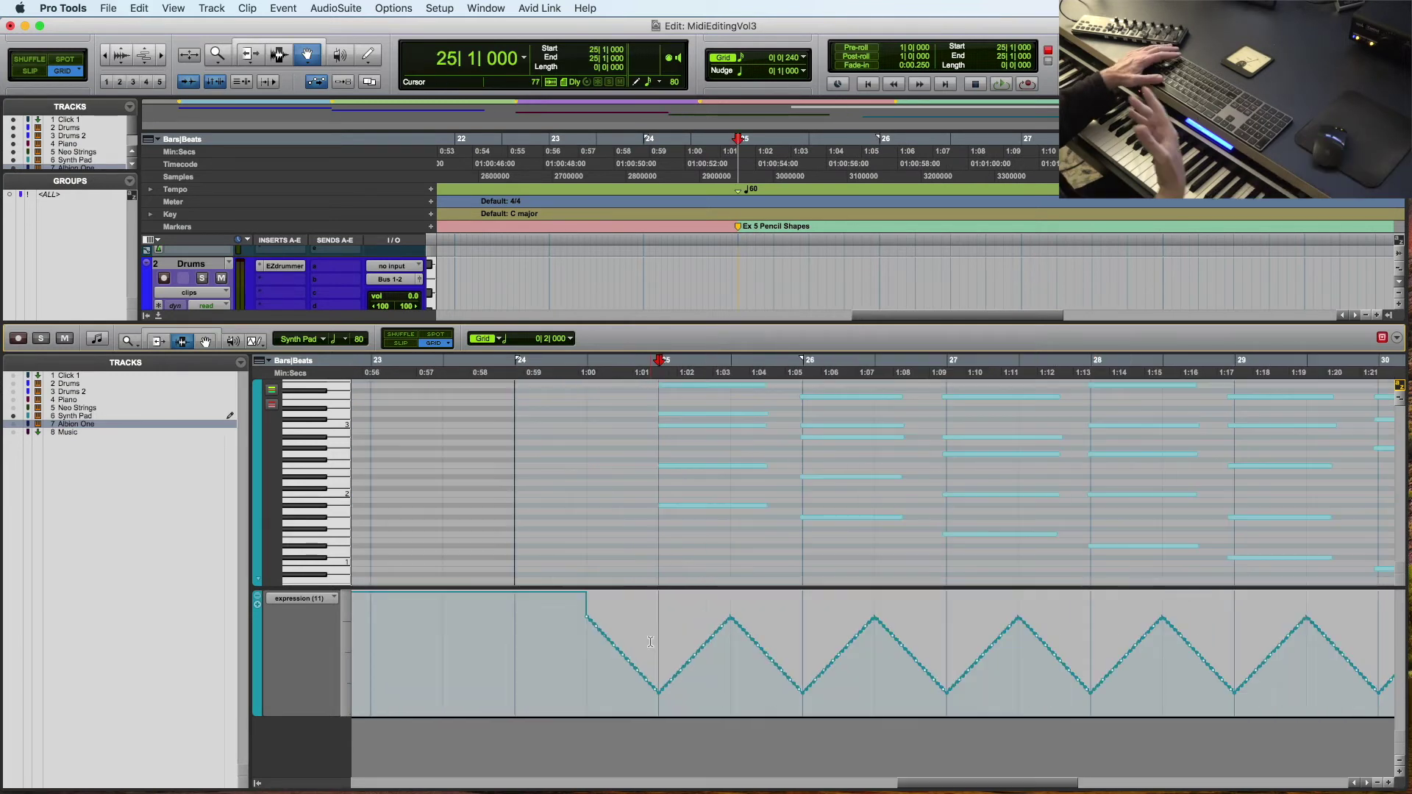
pyautogui.press('space')
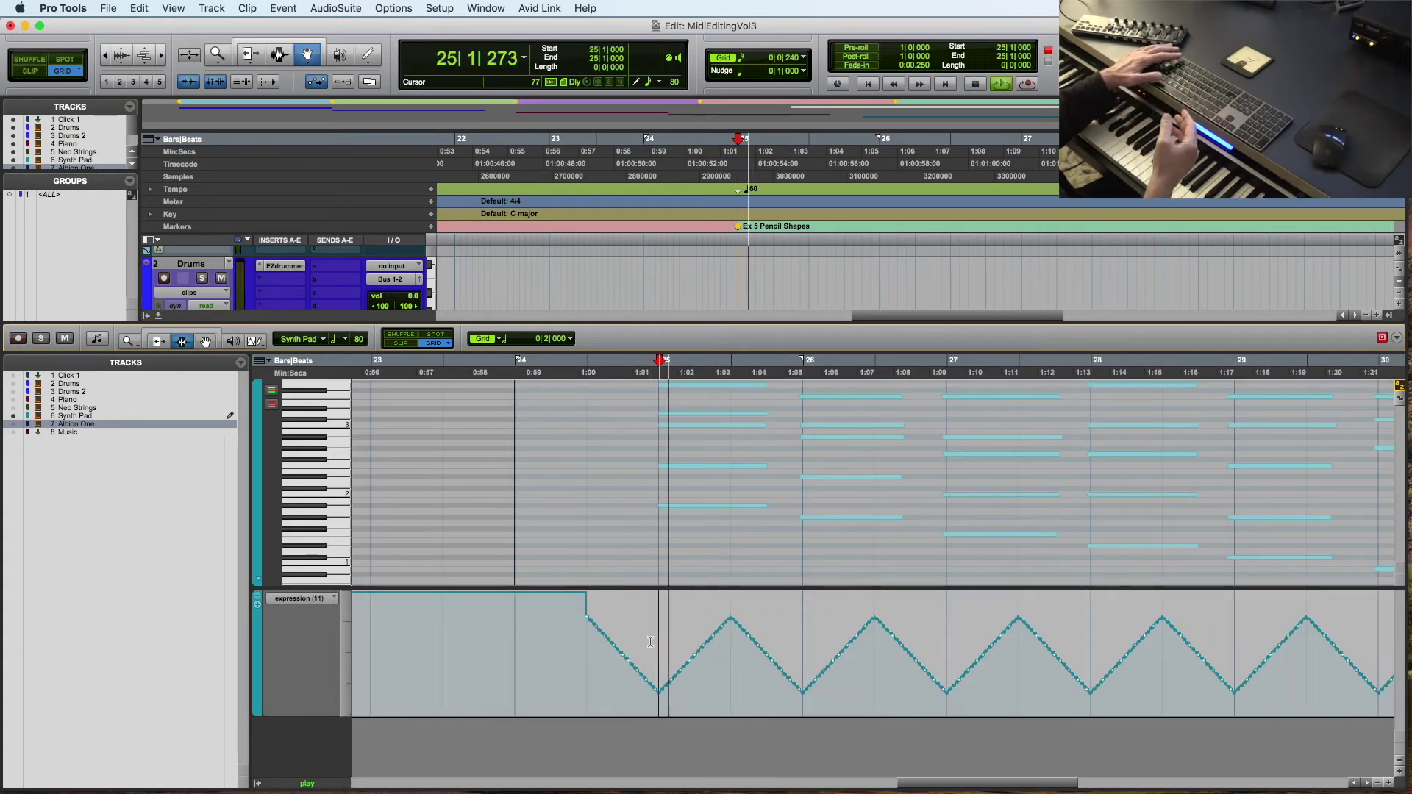
pyautogui.press('space')
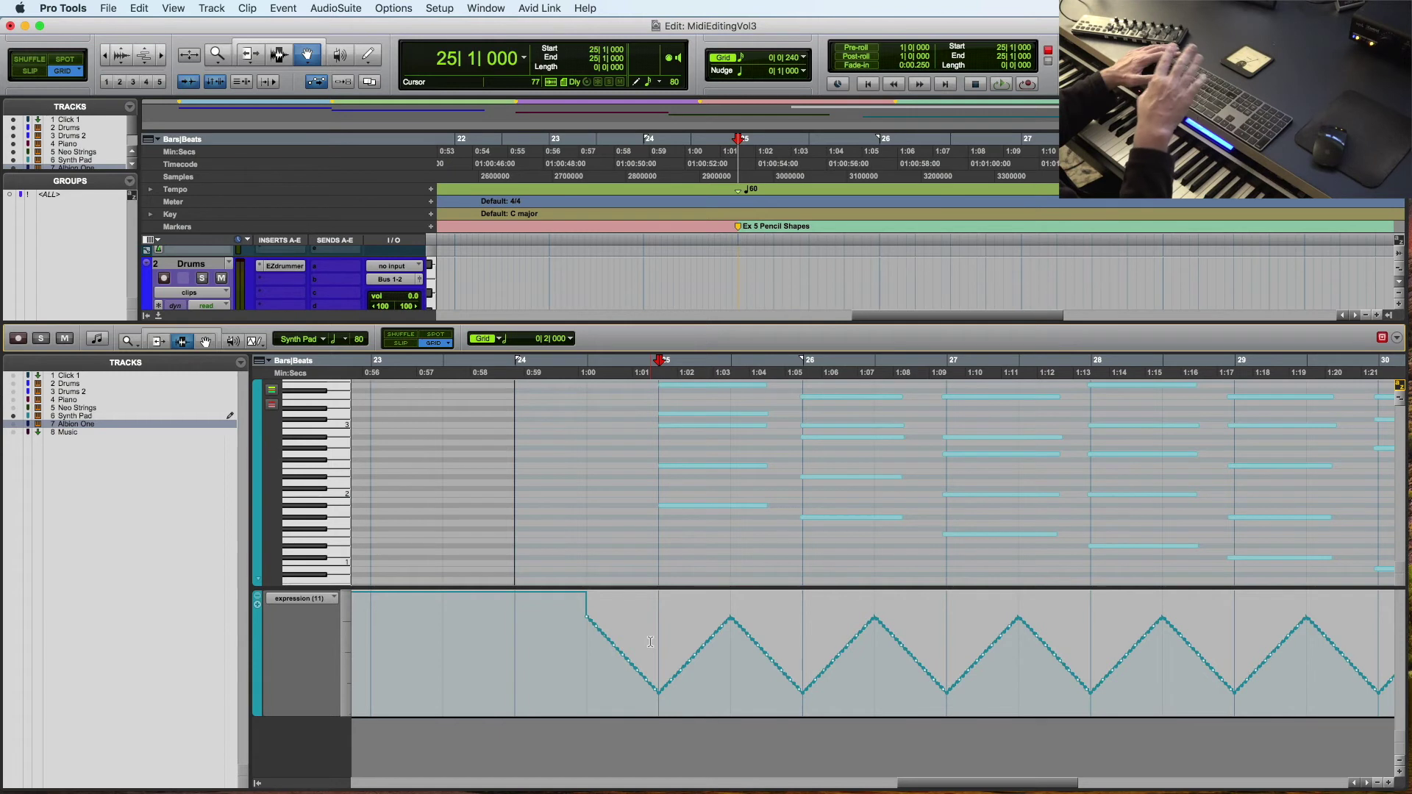
pyautogui.press('space')
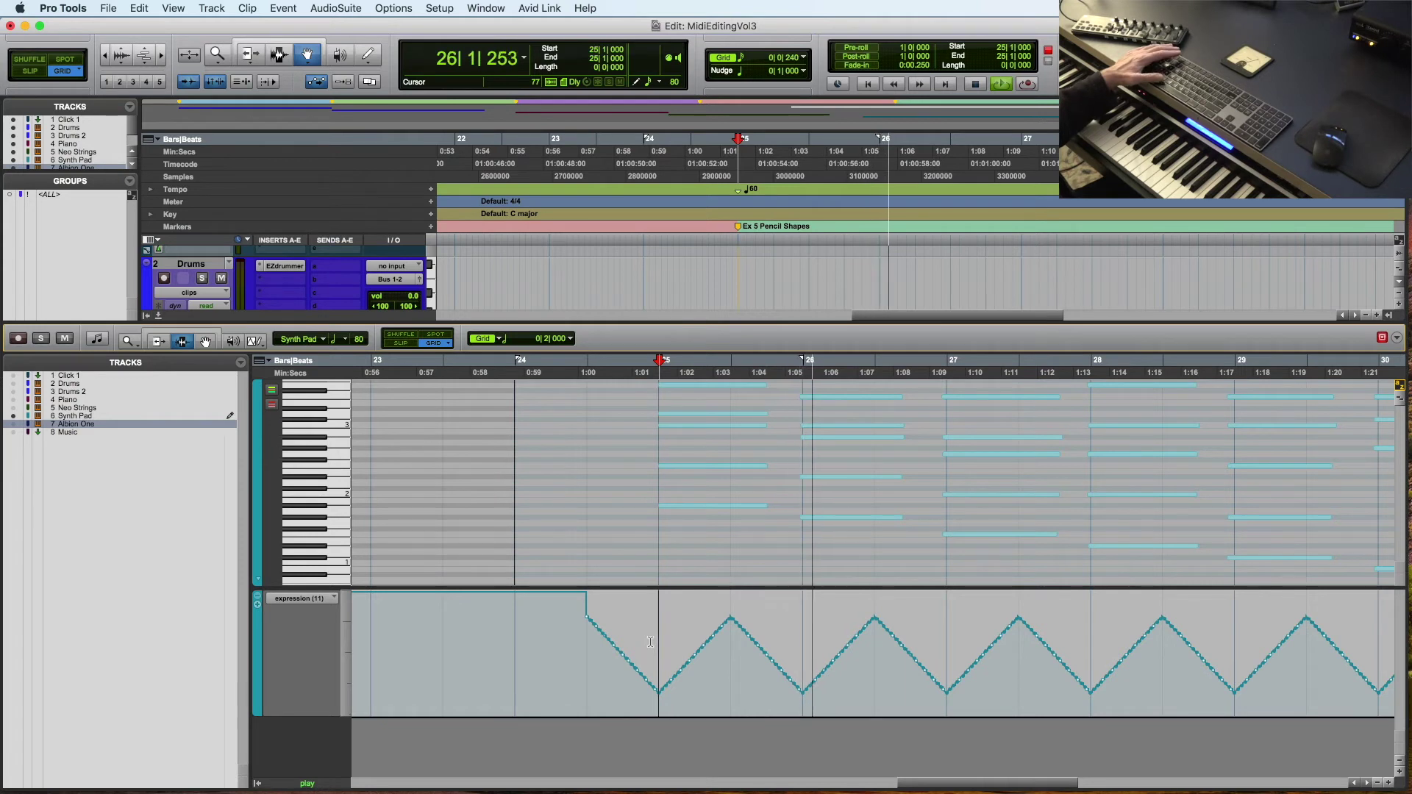
pyautogui.press('space')
pyautogui.press('super+z')
pyautogui.press('super+z')
pyautogui.press('super+z')
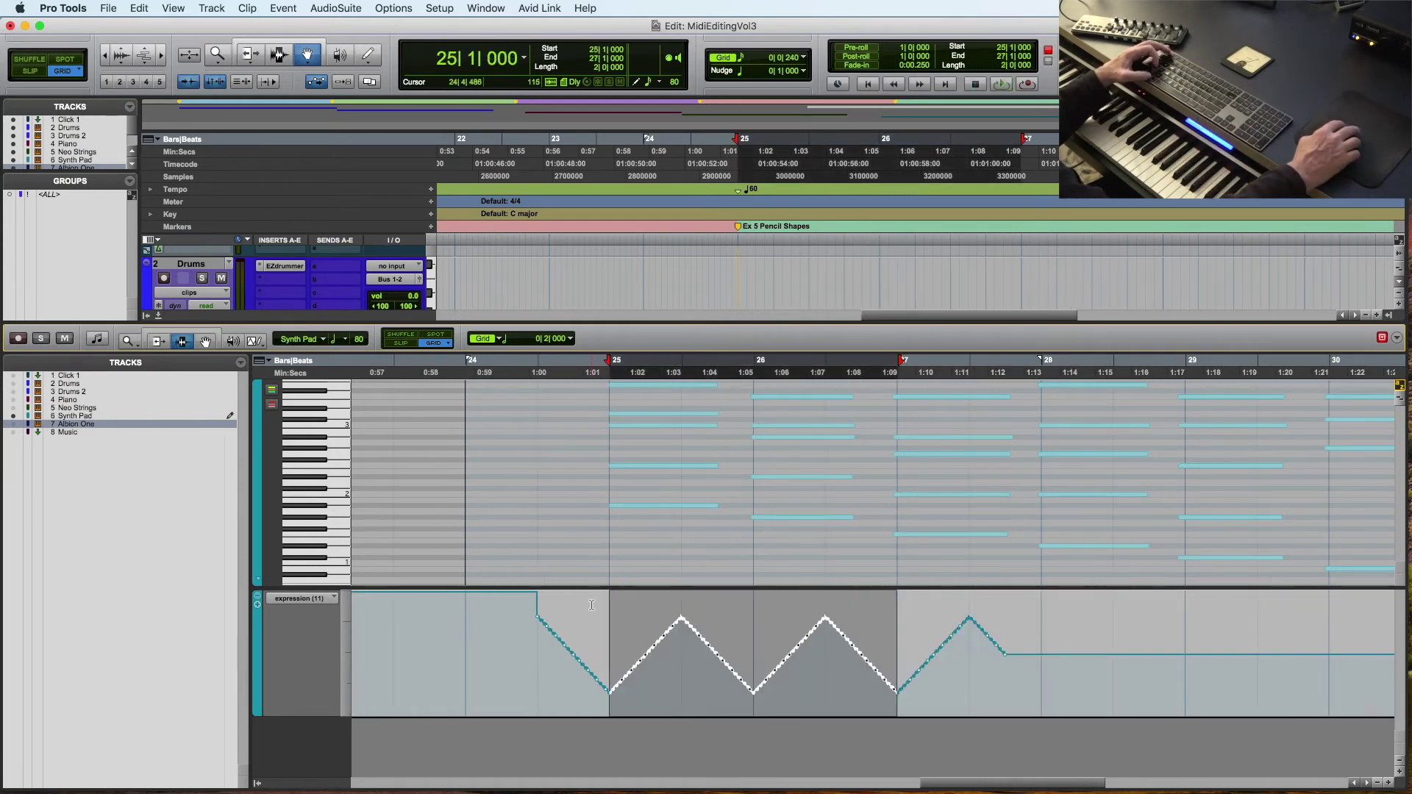
pyautogui.press('super+z')
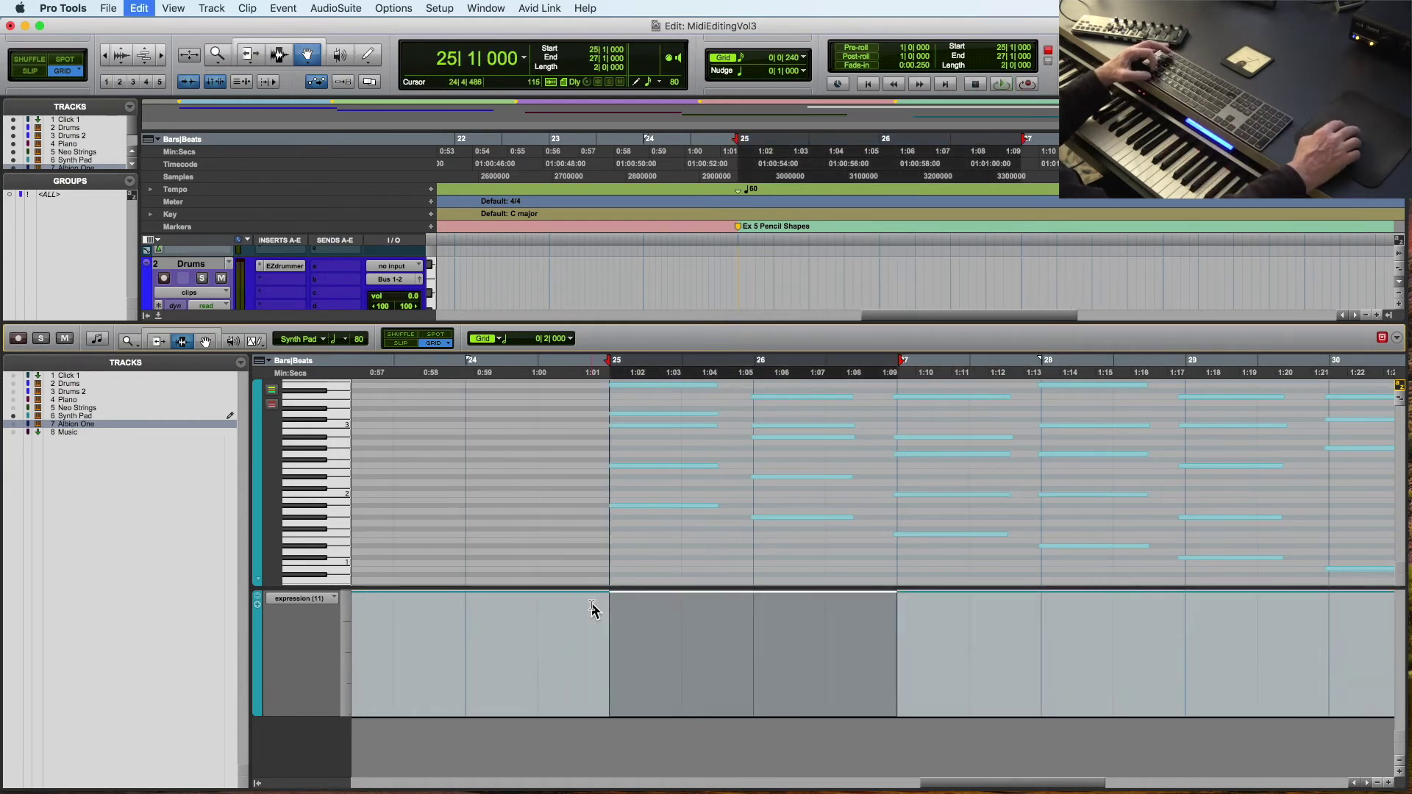
# Switch the controller lane to MIDI pan, with a Square pencil shape and a 1/4 grid.
pyautogui.click(317, 600)
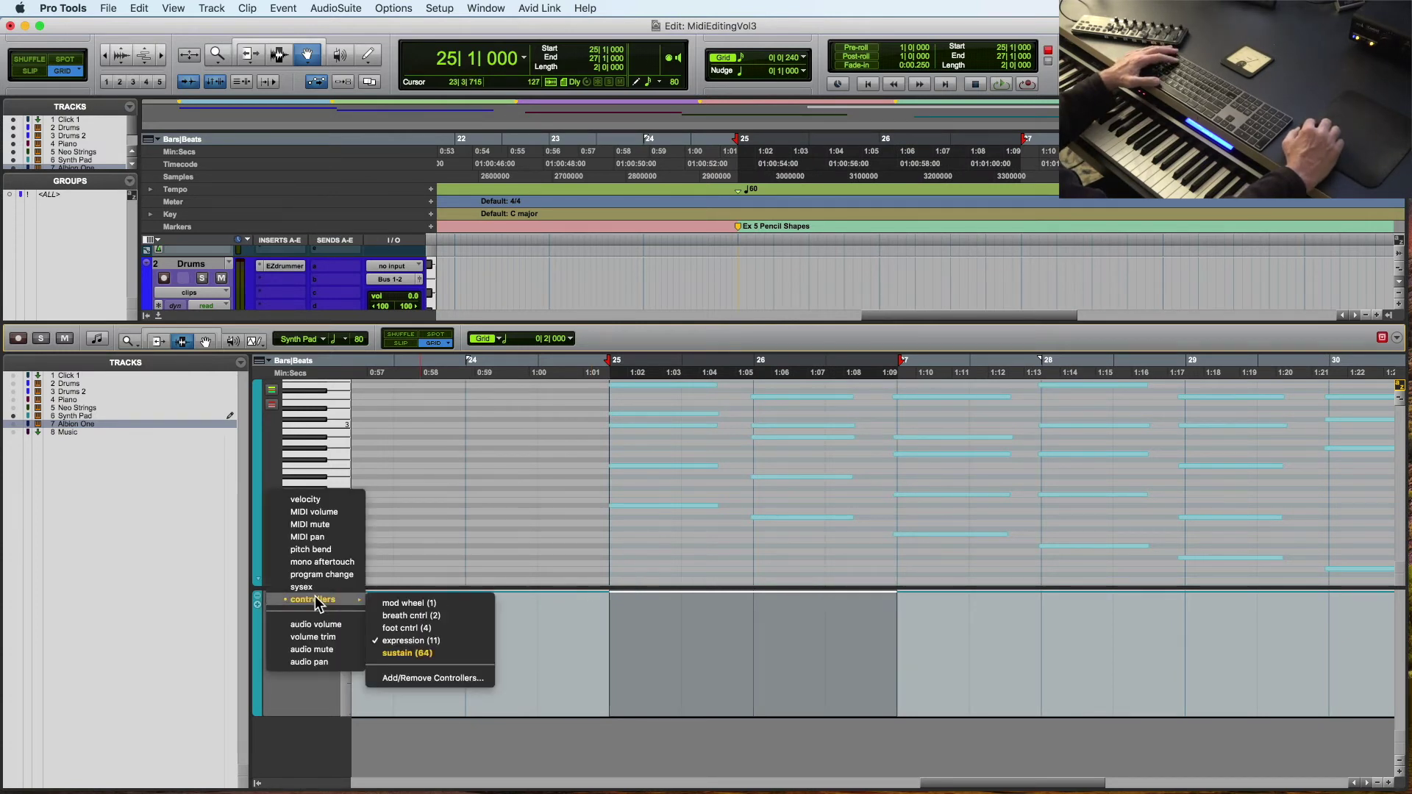
pyautogui.click(335, 536)
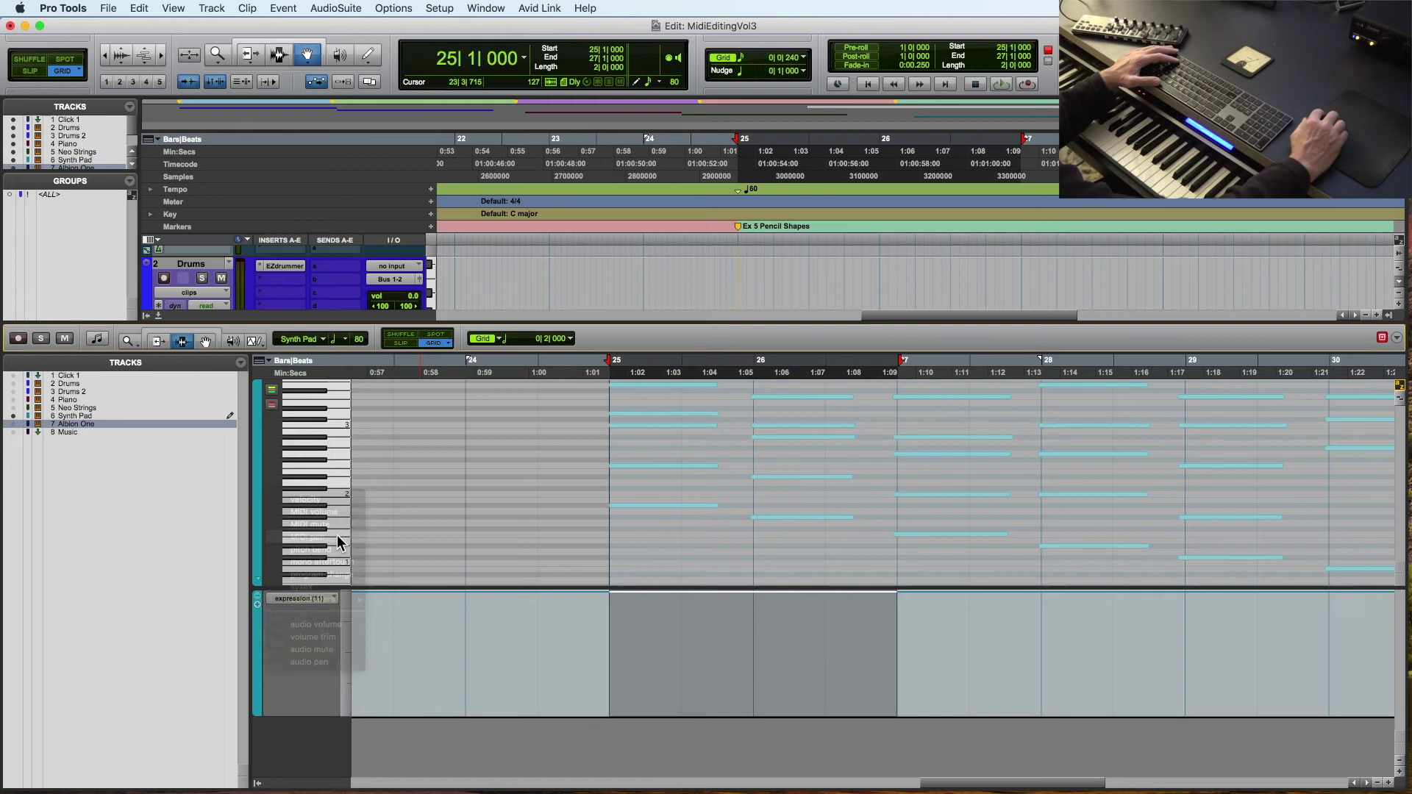
pyautogui.click(255, 342)
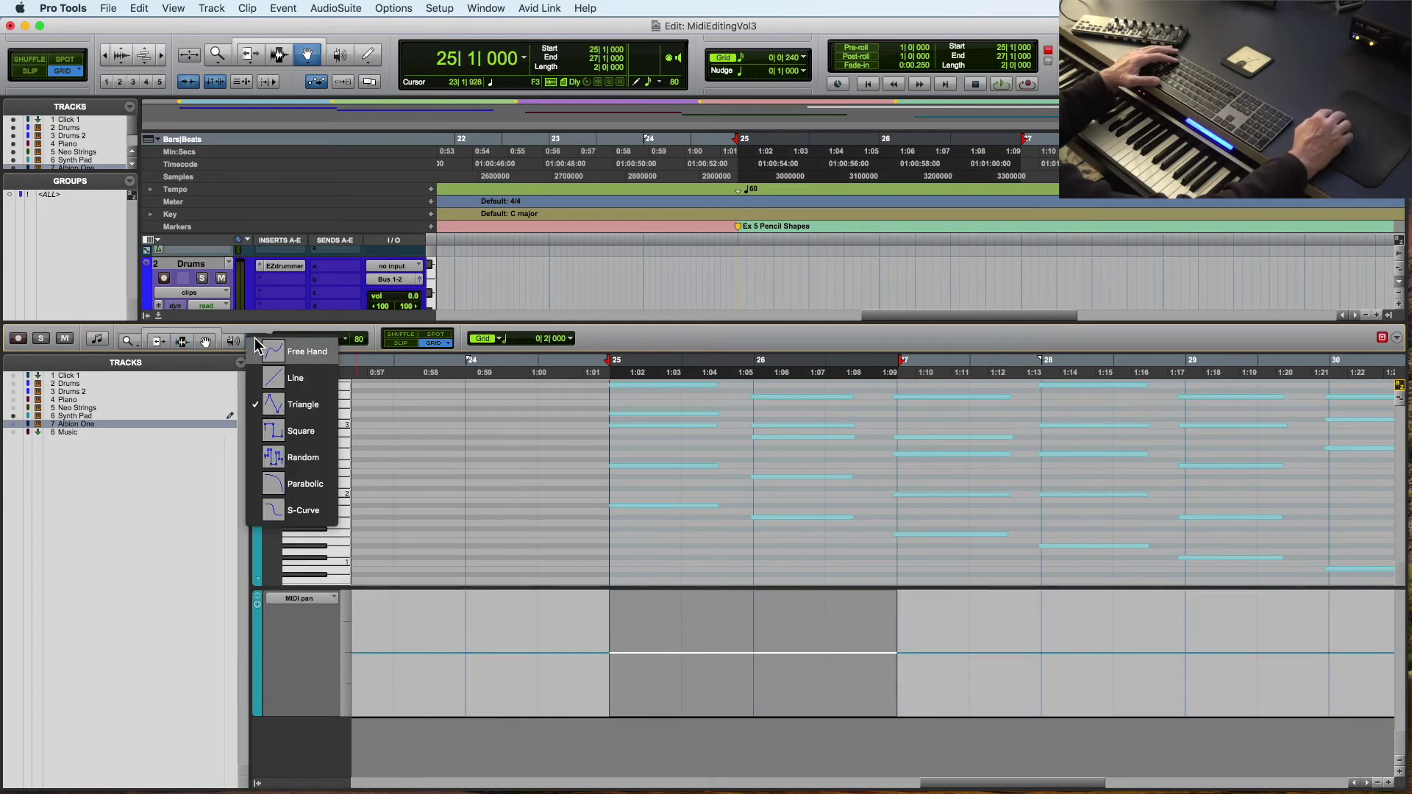
pyautogui.click(272, 416)
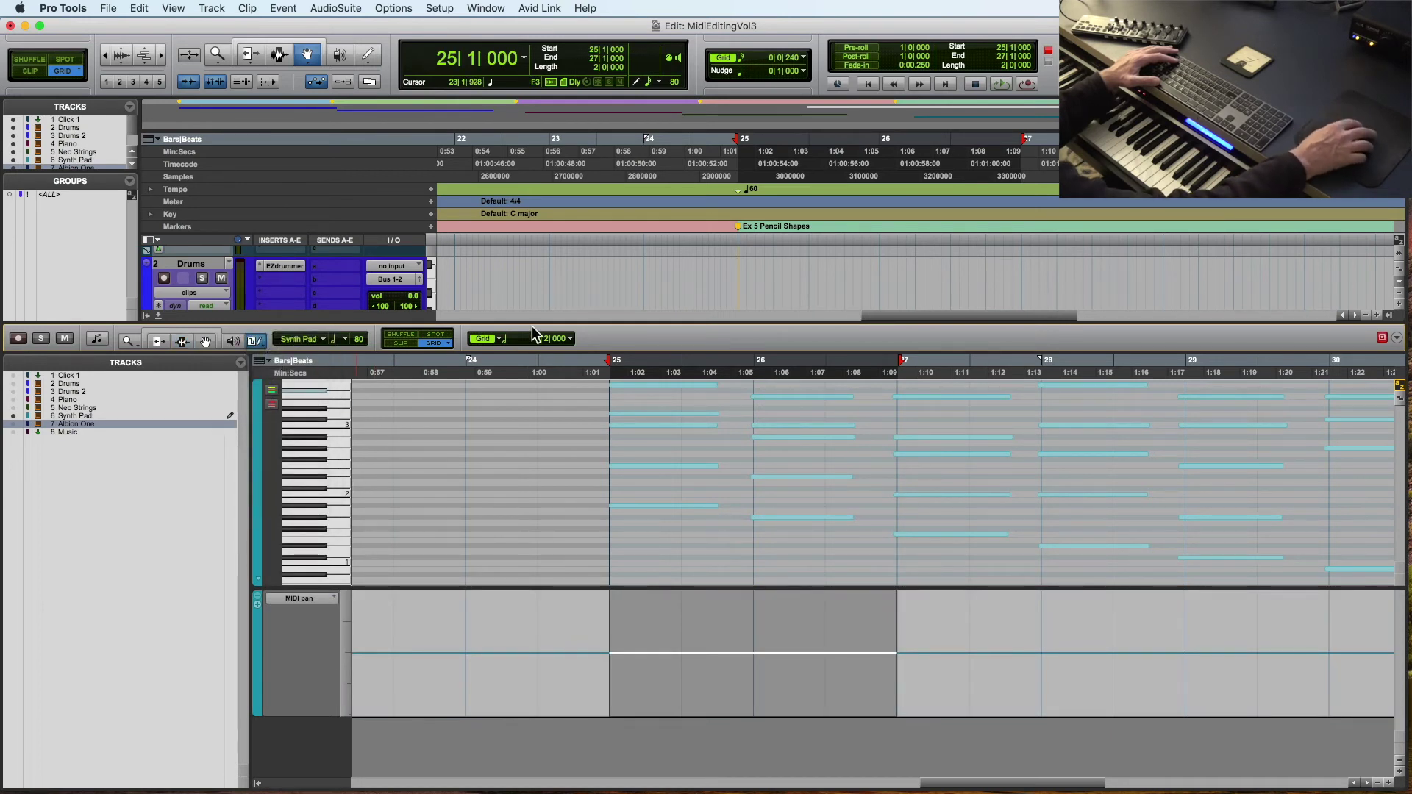
pyautogui.click(568, 340)
pyautogui.click(597, 356)
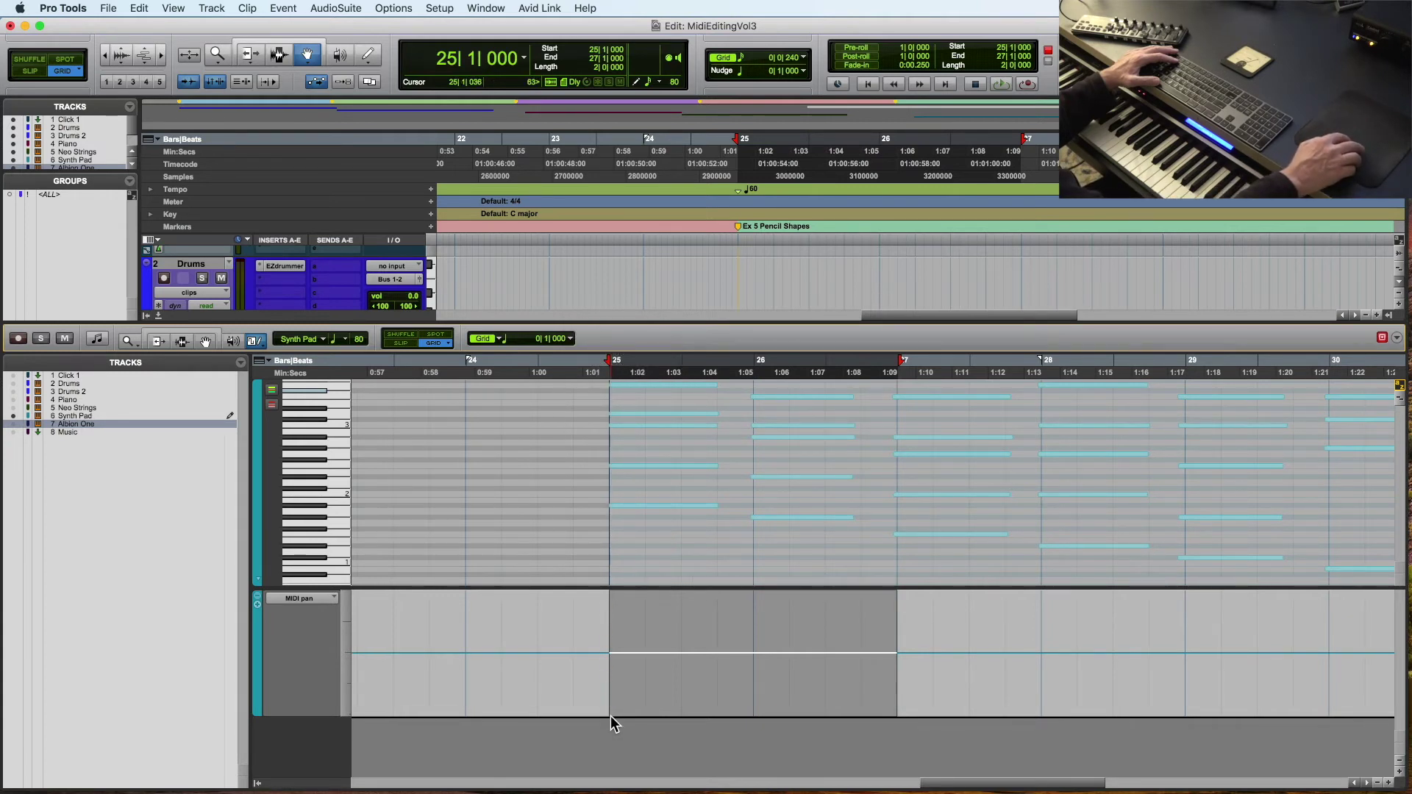
# Draw a square-wave pan pattern from bar 25 to the lane's end and play it back.
pyautogui.moveTo(610, 626)
pyautogui.mouseDown()
pyautogui.moveTo(919, 589)
pyautogui.moveTo(1225, 580)
pyautogui.mouseUp()
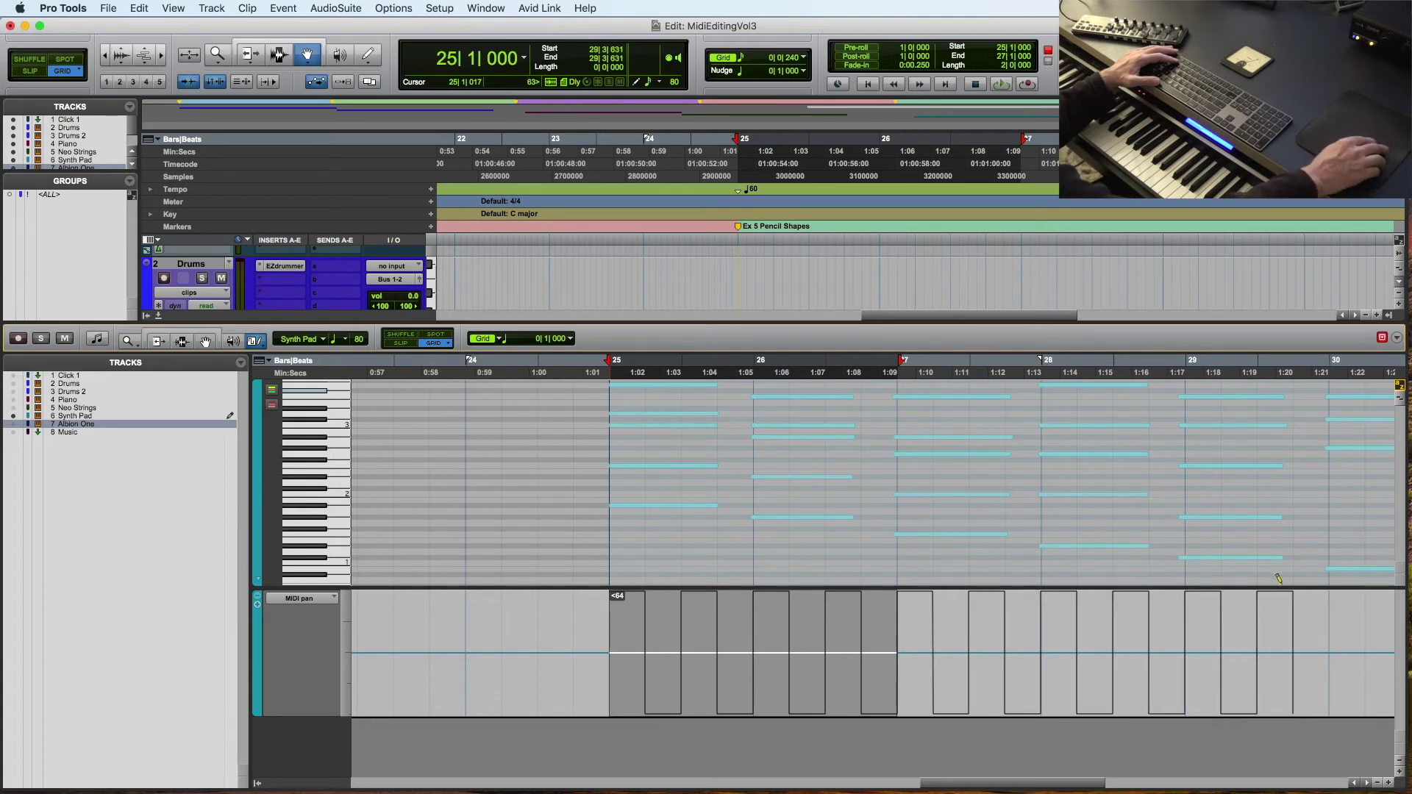
pyautogui.moveTo(1330, 592); pyautogui.dragTo(1394, 592)
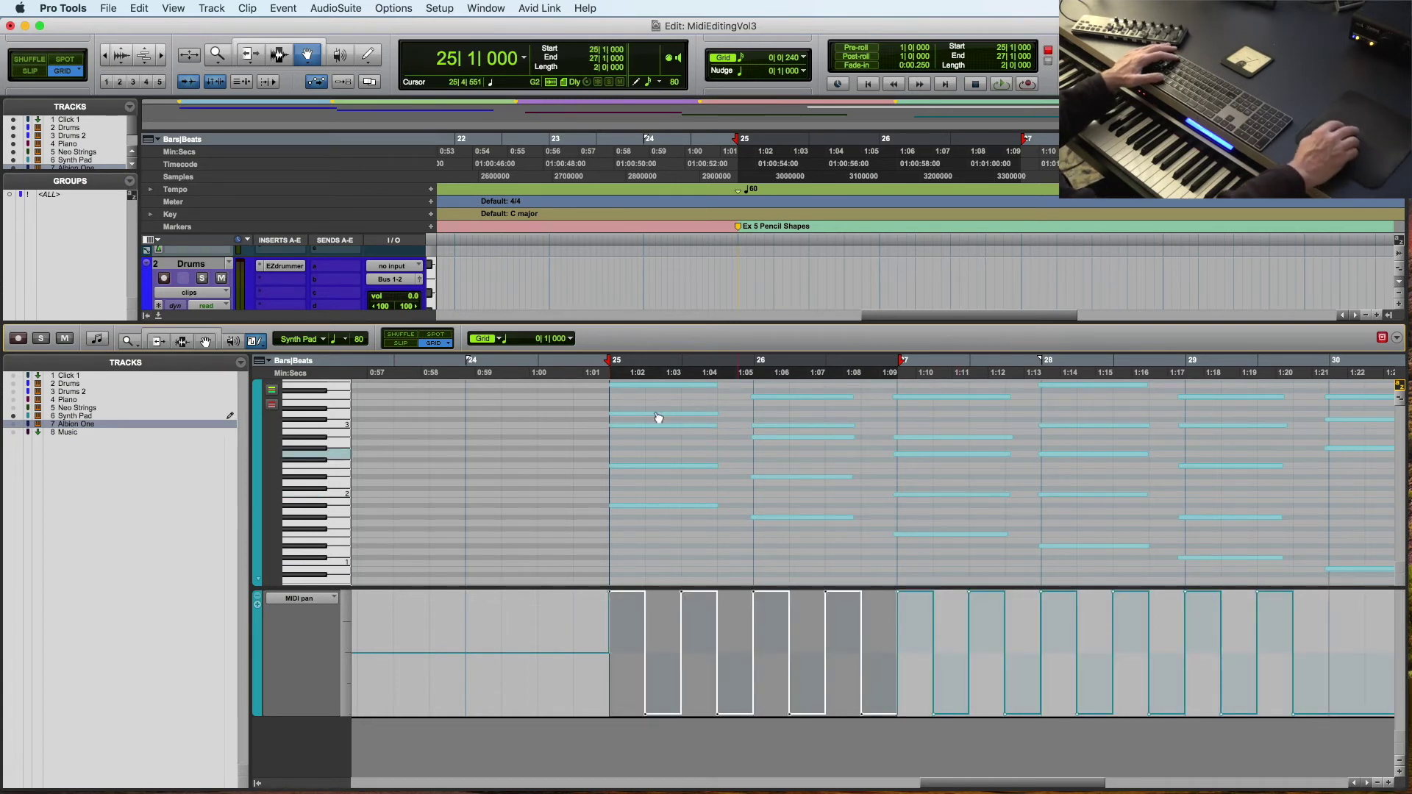
pyautogui.click(583, 373)
pyautogui.press('space')
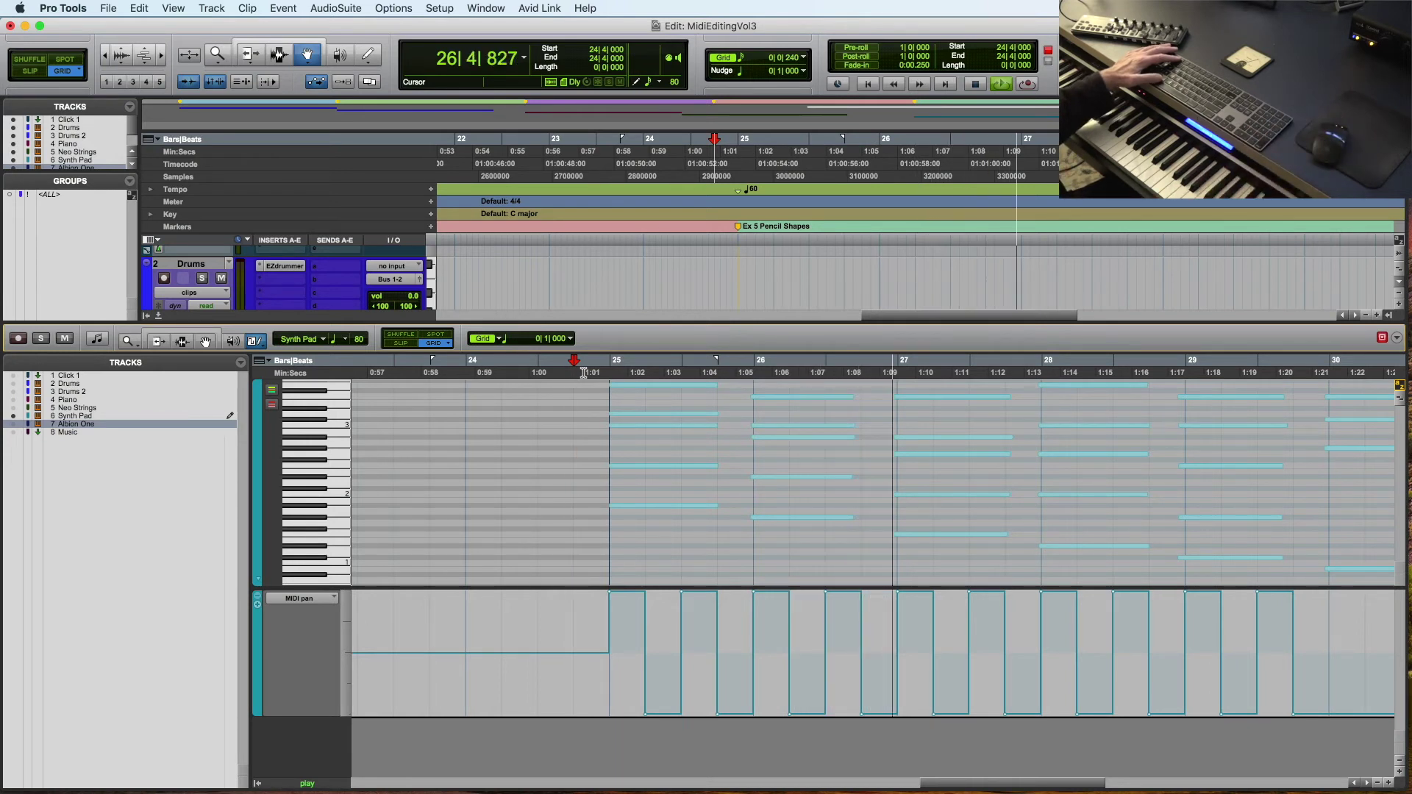
# Stop playback and undo the square-wave pan pattern, testing then undoing a single pan pulse.
pyautogui.press('space')
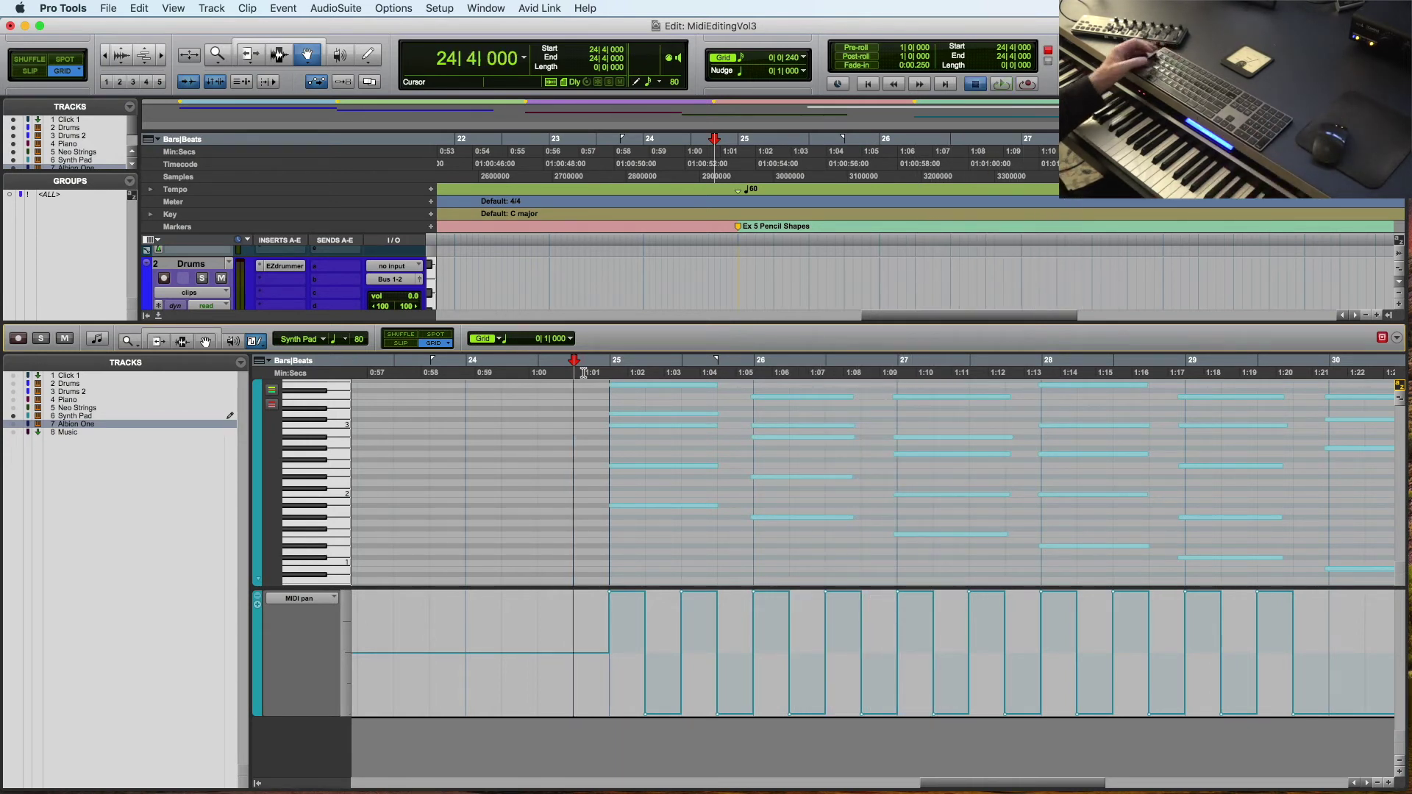
pyautogui.press('super+z')
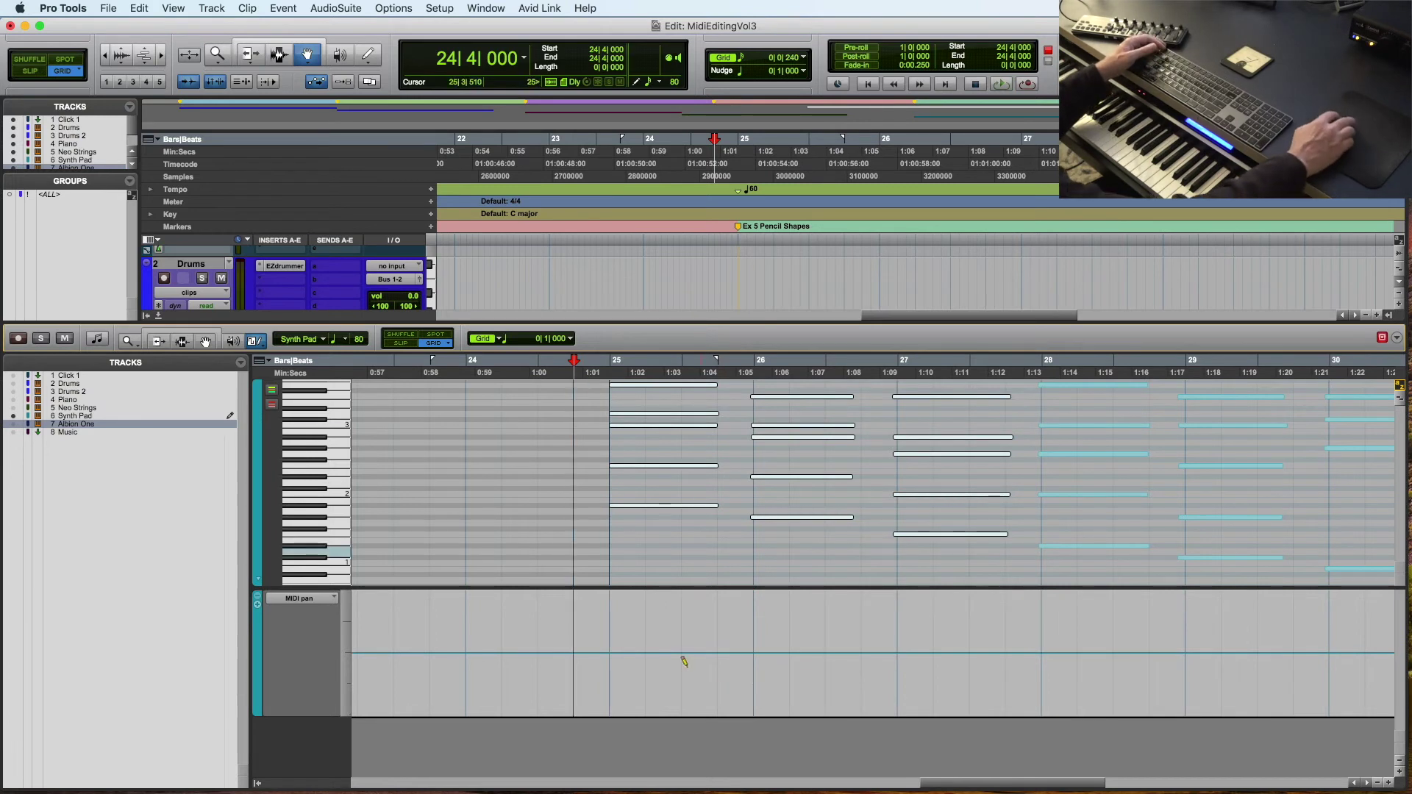
pyautogui.click(610, 627)
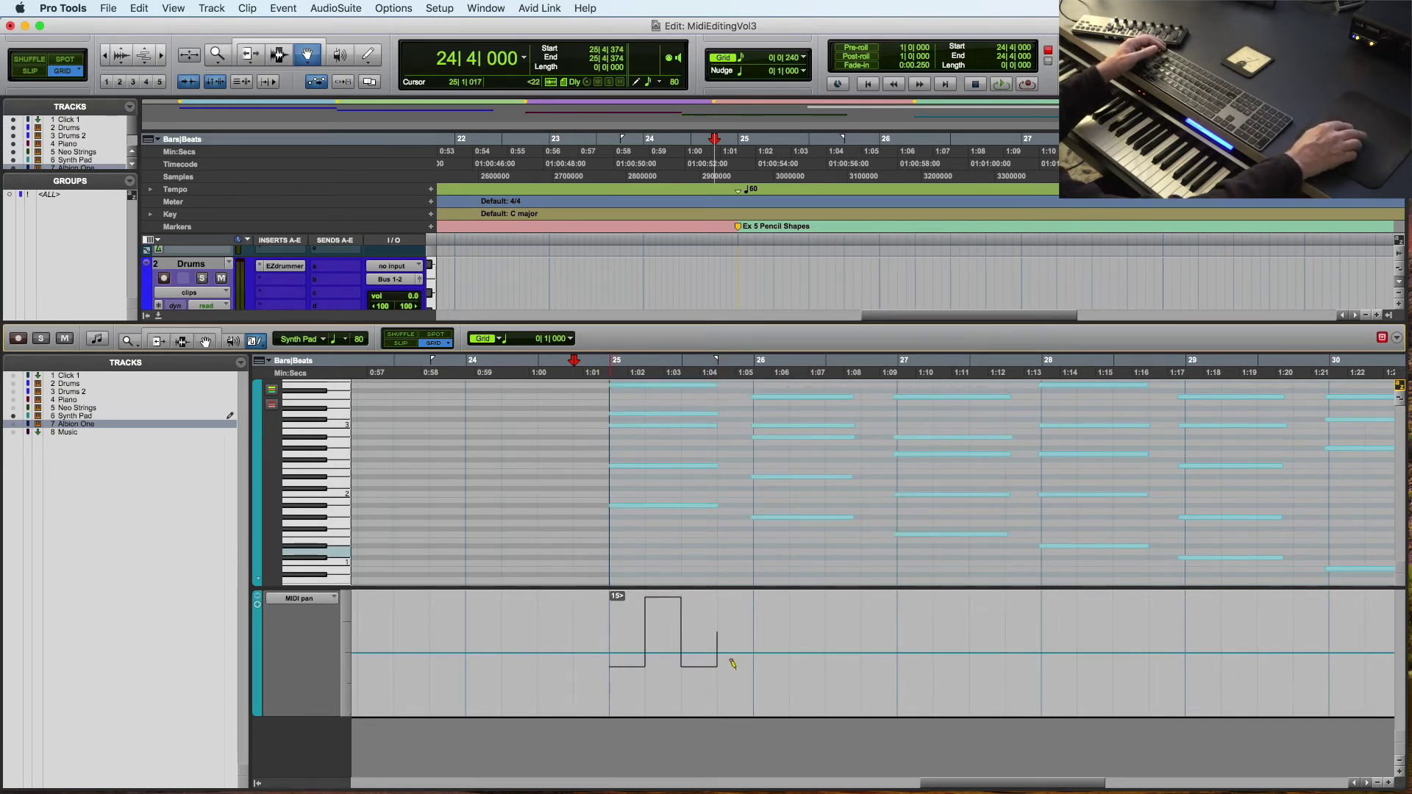
pyautogui.press('super+z')
pyautogui.press('super+shift+z')
pyautogui.press('super+z')
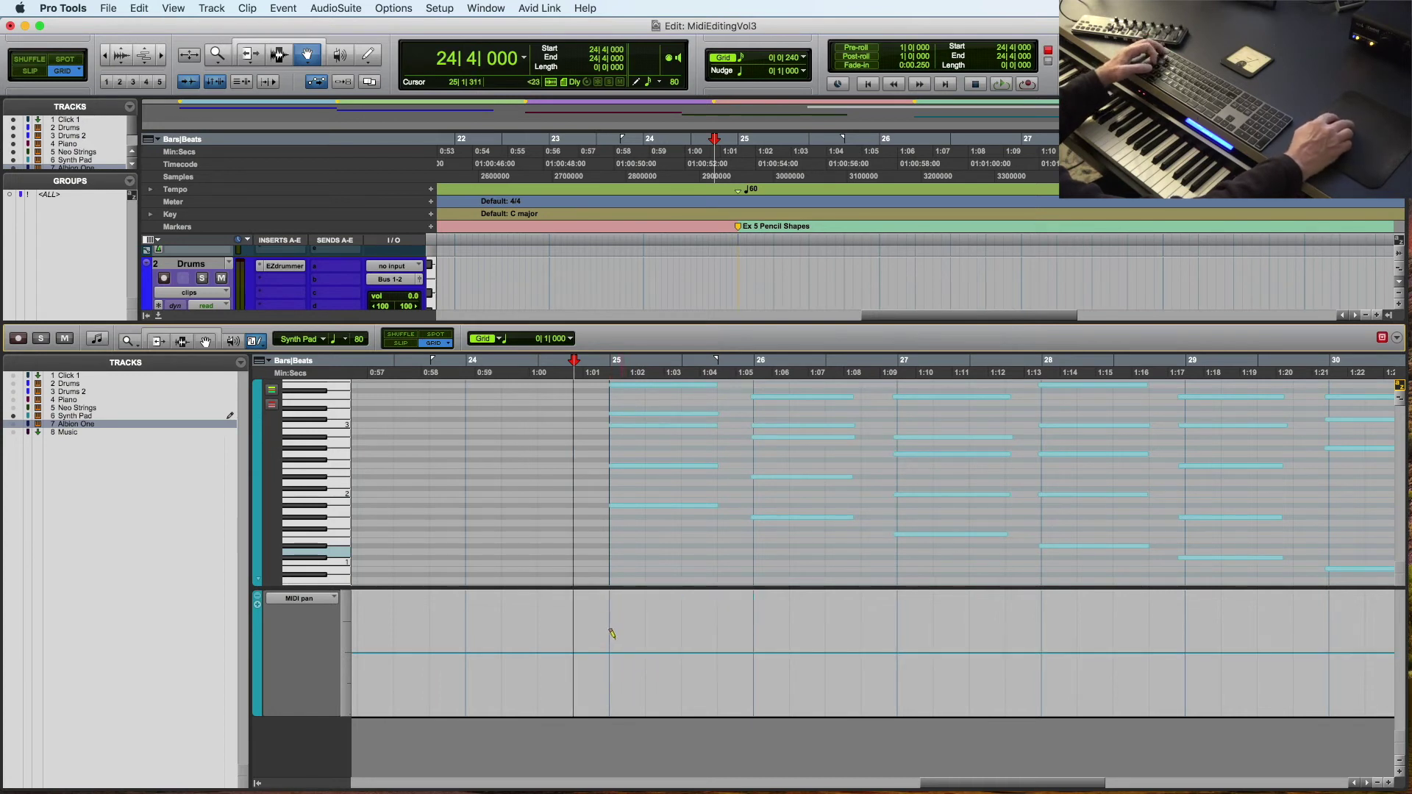
pyautogui.moveTo(607, 645)
pyautogui.mouseDown()
pyautogui.moveTo(934, 666)
pyautogui.moveTo(1263, 656)
pyautogui.moveTo(1318, 669)
pyautogui.mouseUp()
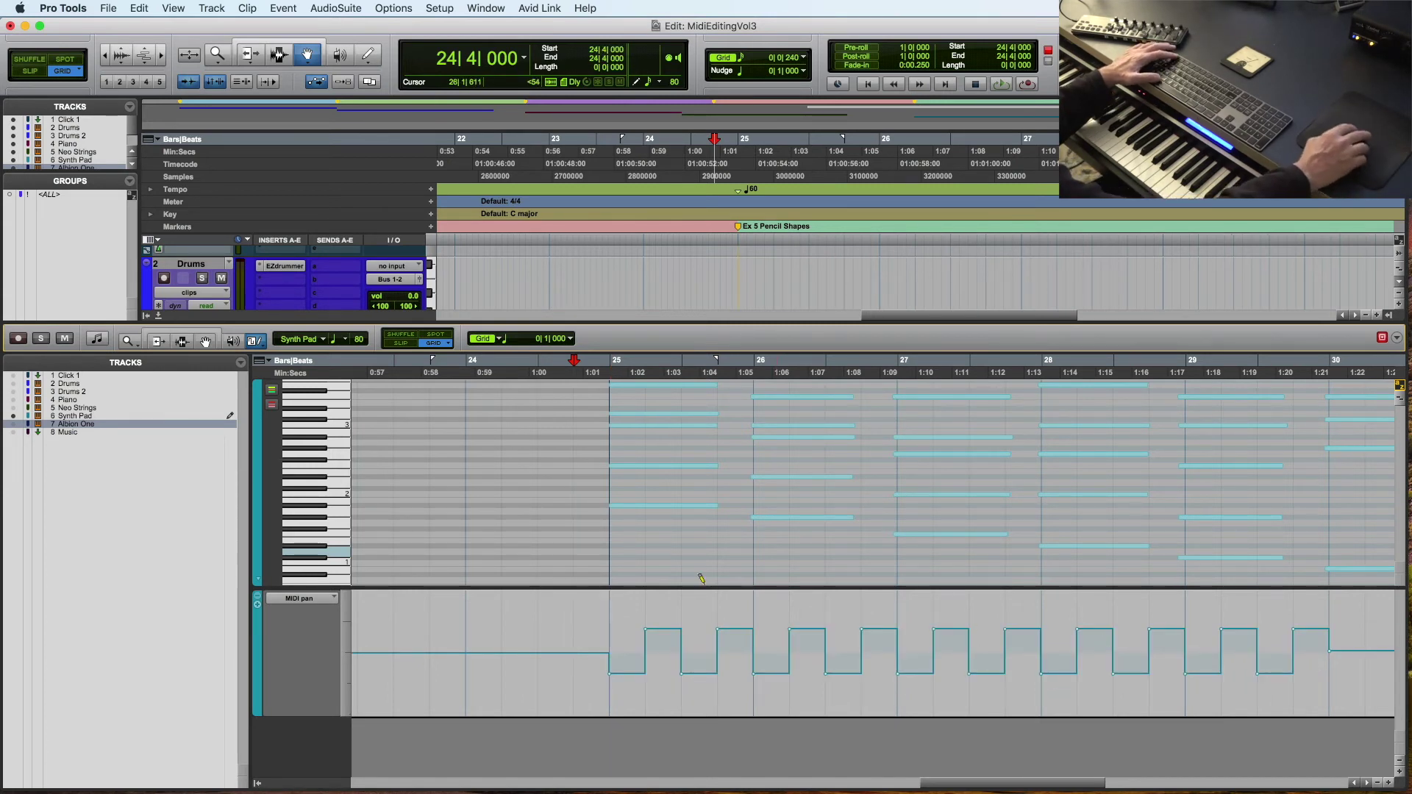
pyautogui.press('space')
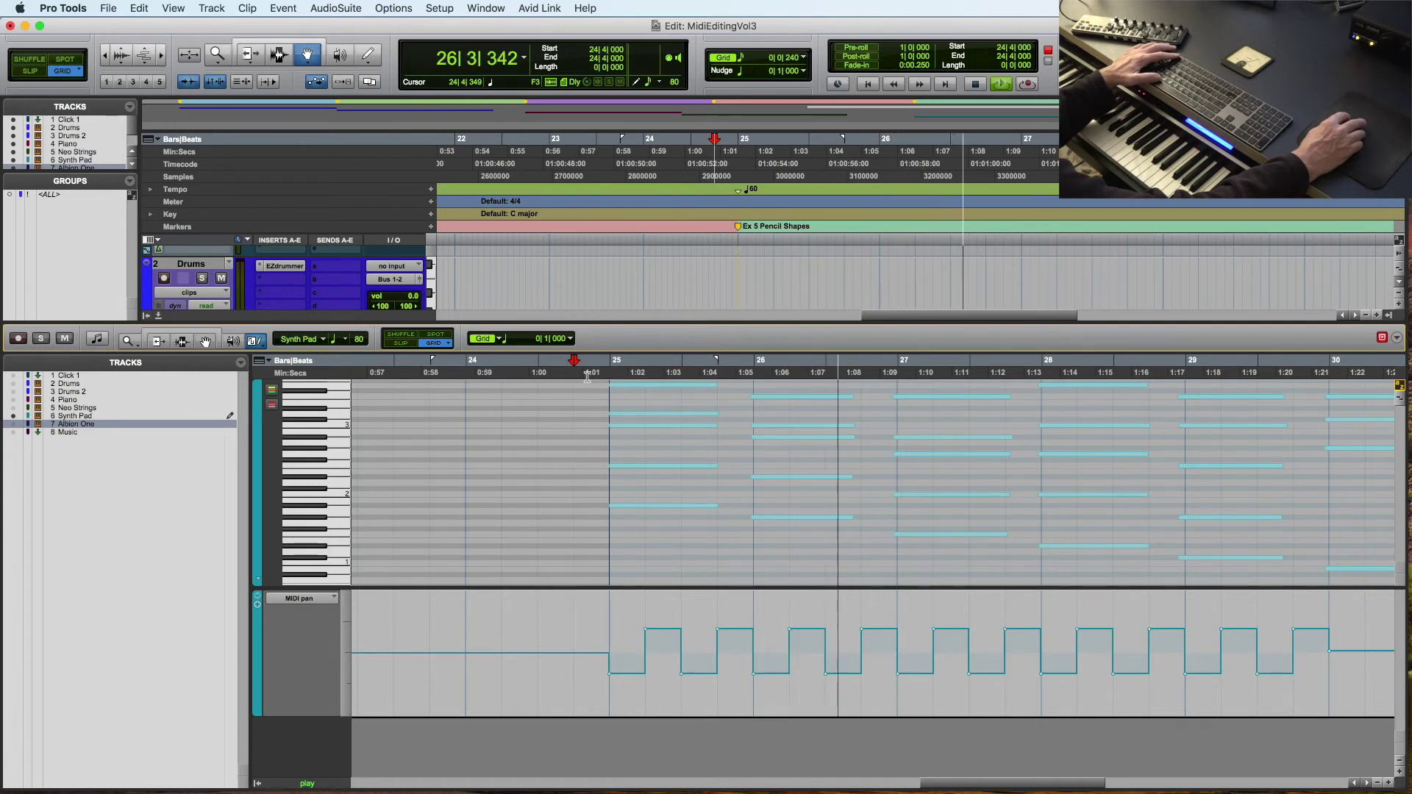
pyautogui.press('space')
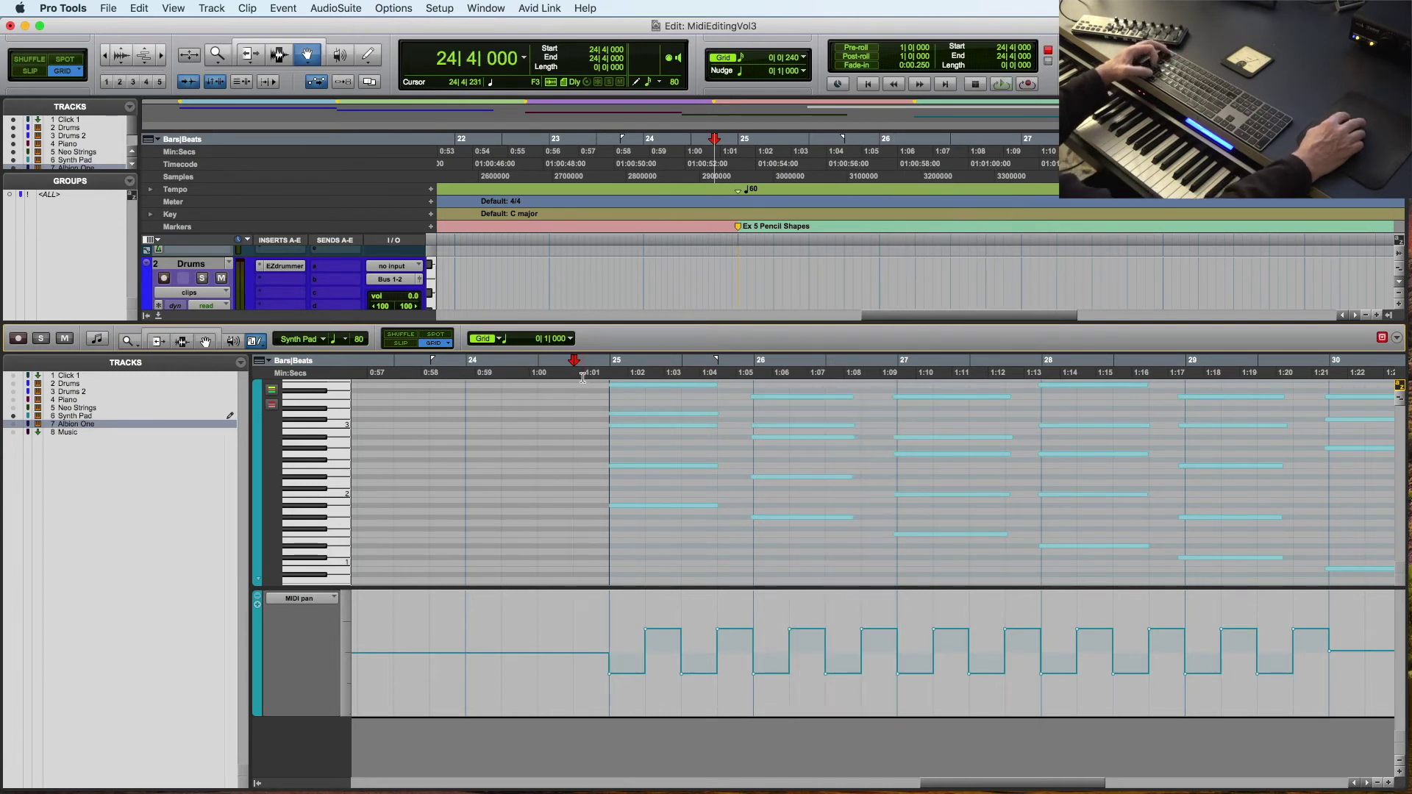
pyautogui.press('super+z')
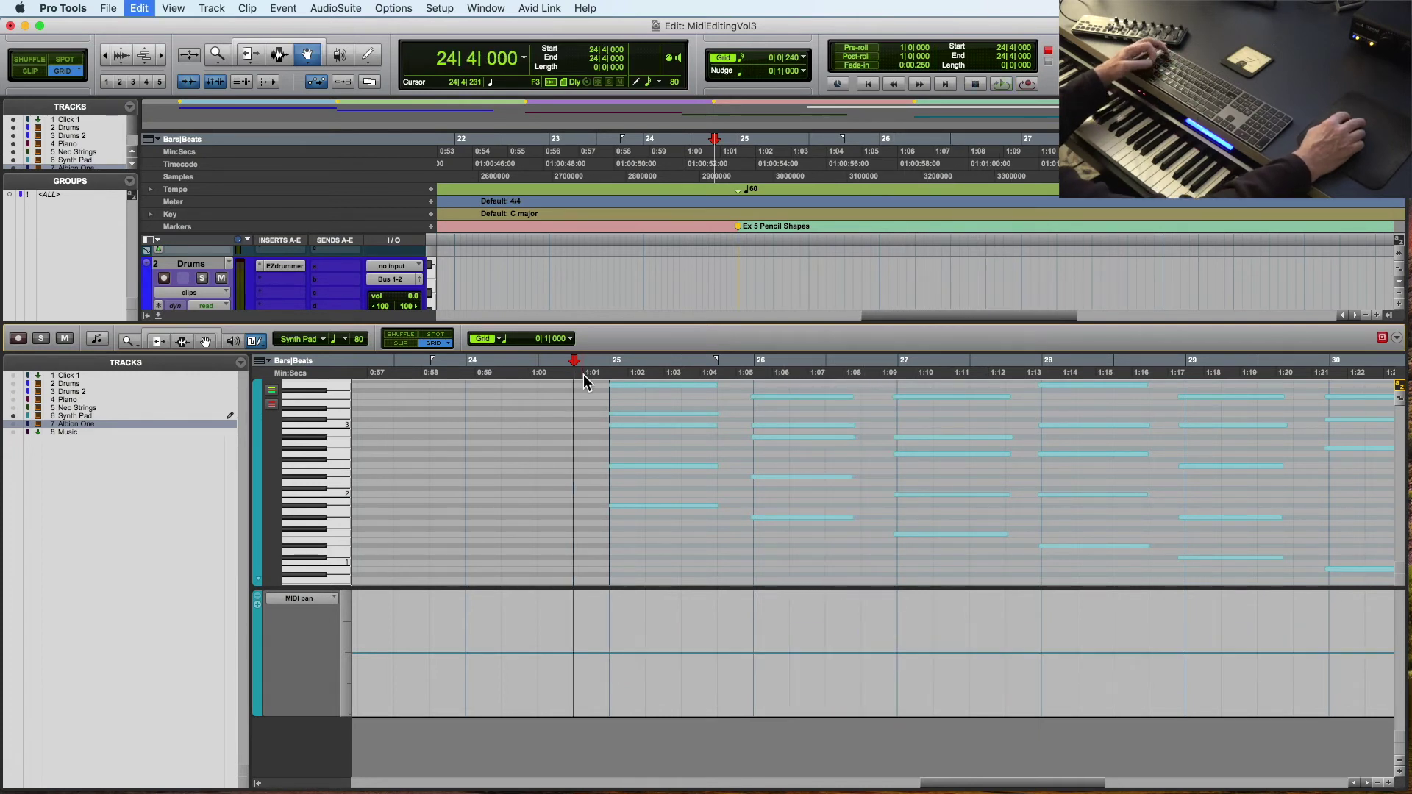
pyautogui.click(260, 340)
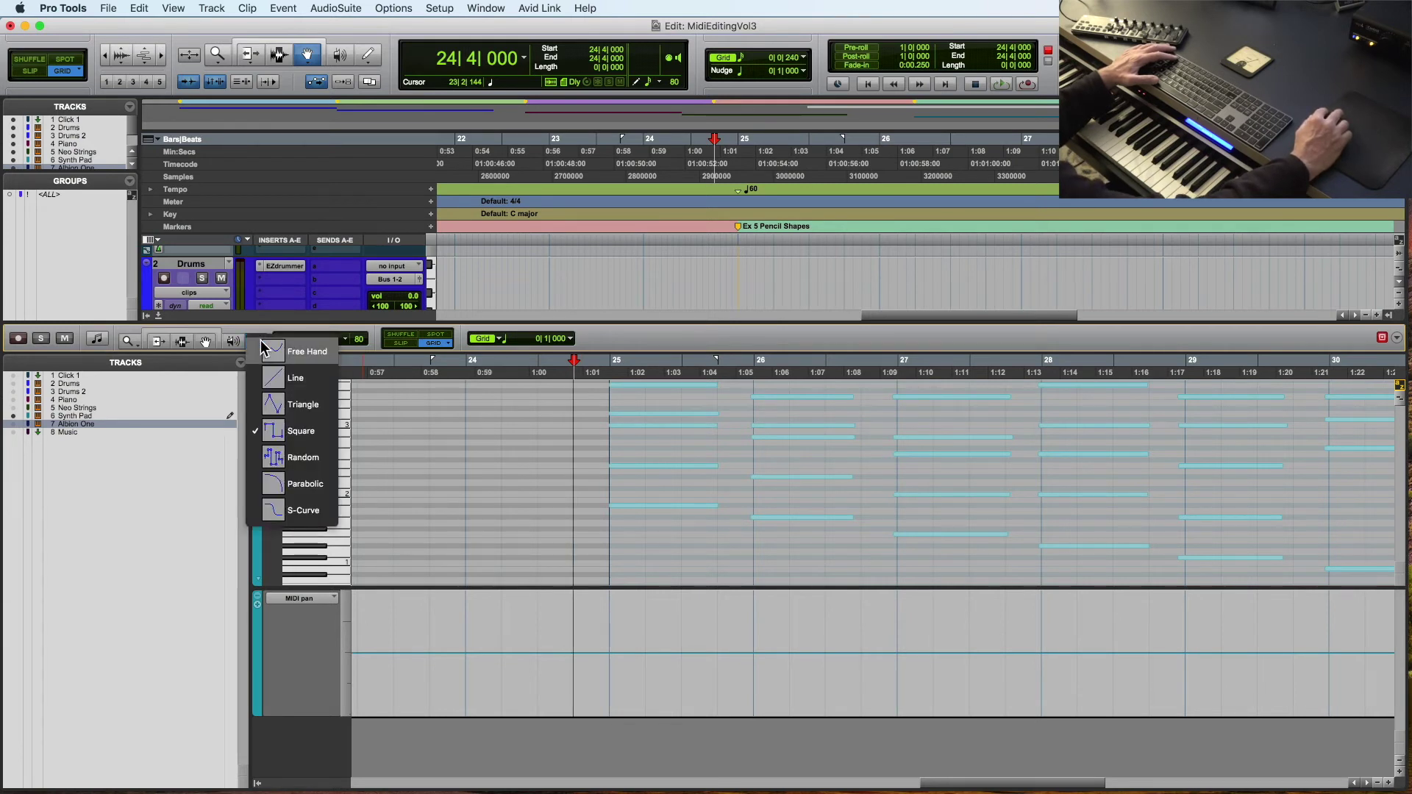
pyautogui.click(372, 646)
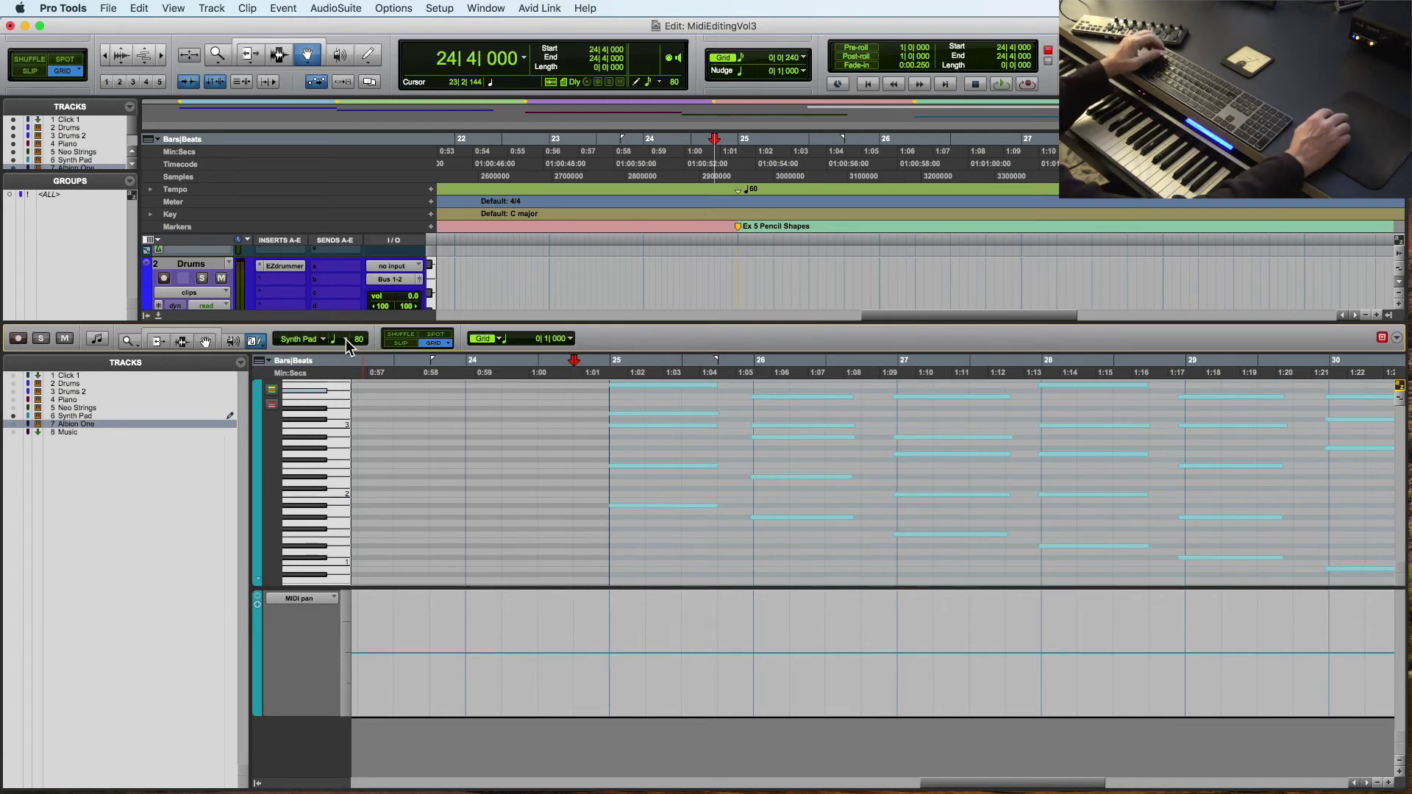
pyautogui.moveTo(344, 322); pyautogui.dragTo(412, 515)
# Open Synth Pad's Hybrid 3 and assign its filter cutoff to CC36 PartA Cutoff.
pyautogui.scroll(-5, 294, 460)
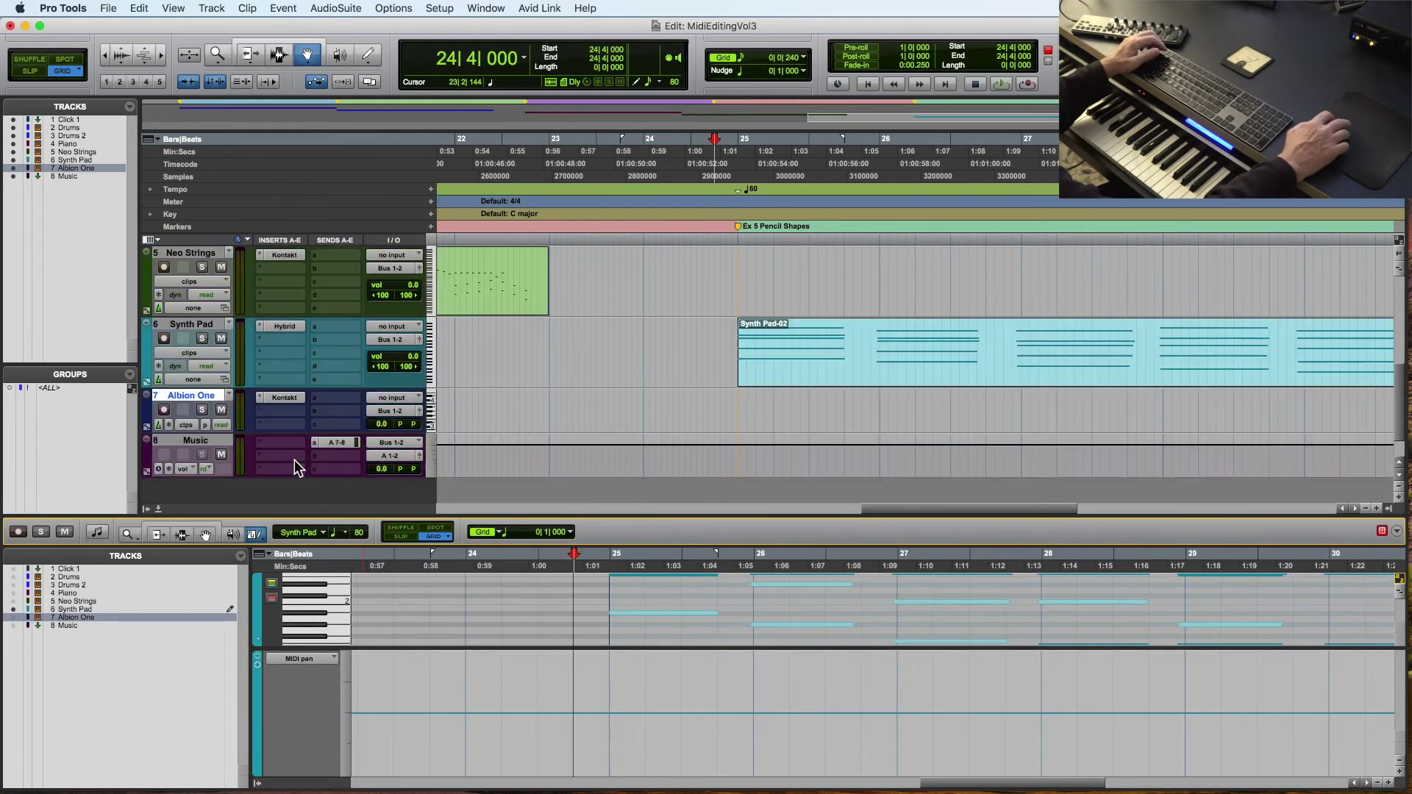
pyautogui.click(285, 326)
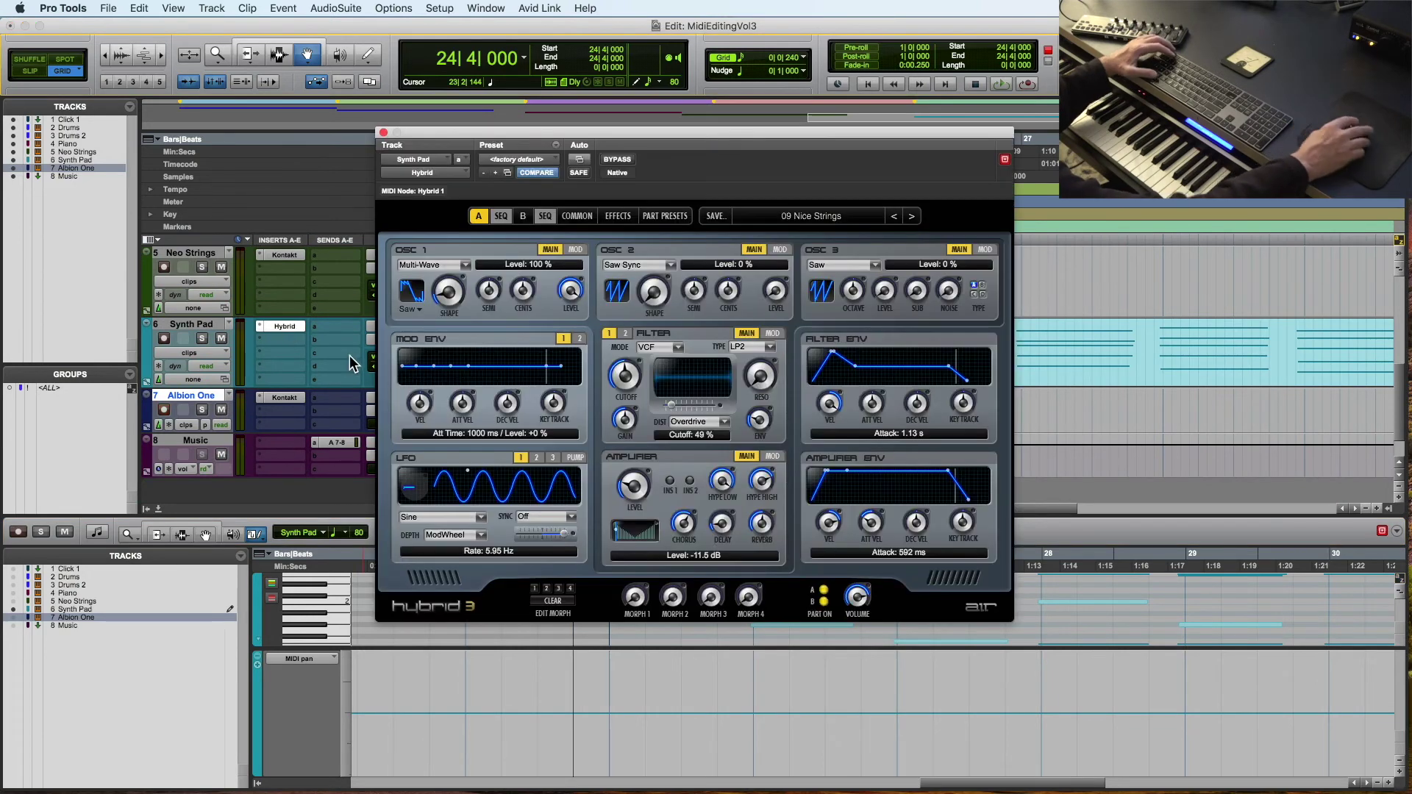
pyautogui.rightClick(630, 375)
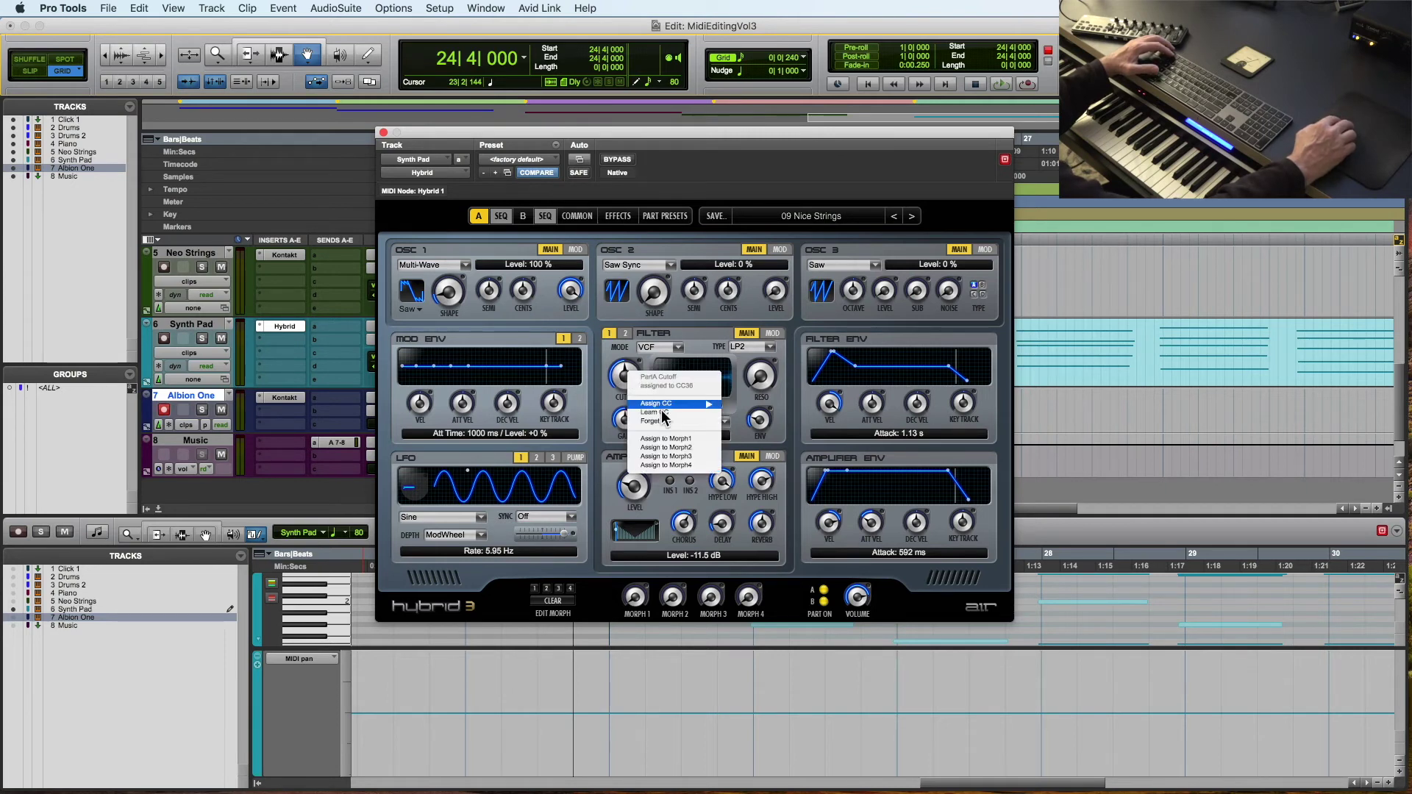
pyautogui.moveTo(669, 408)
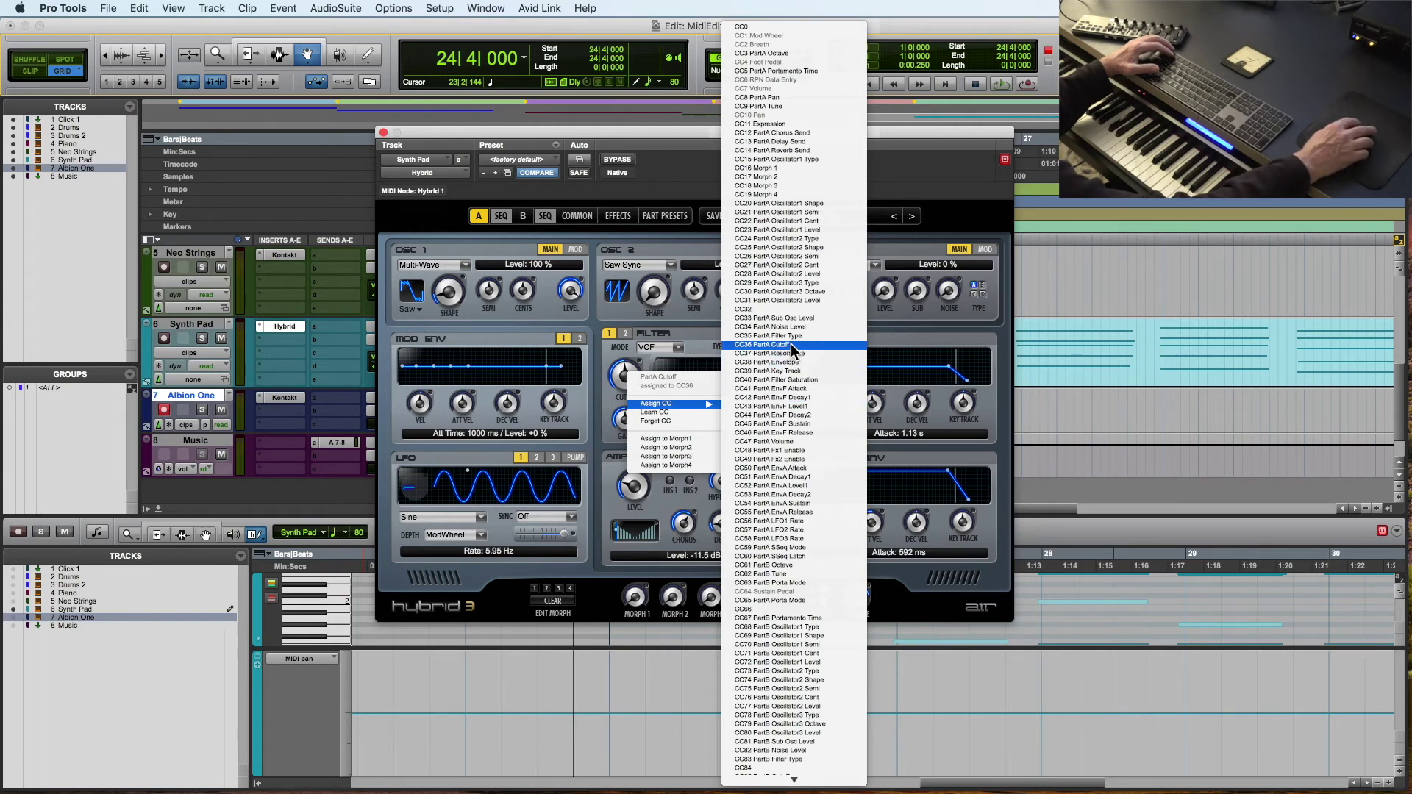
pyautogui.click(759, 343)
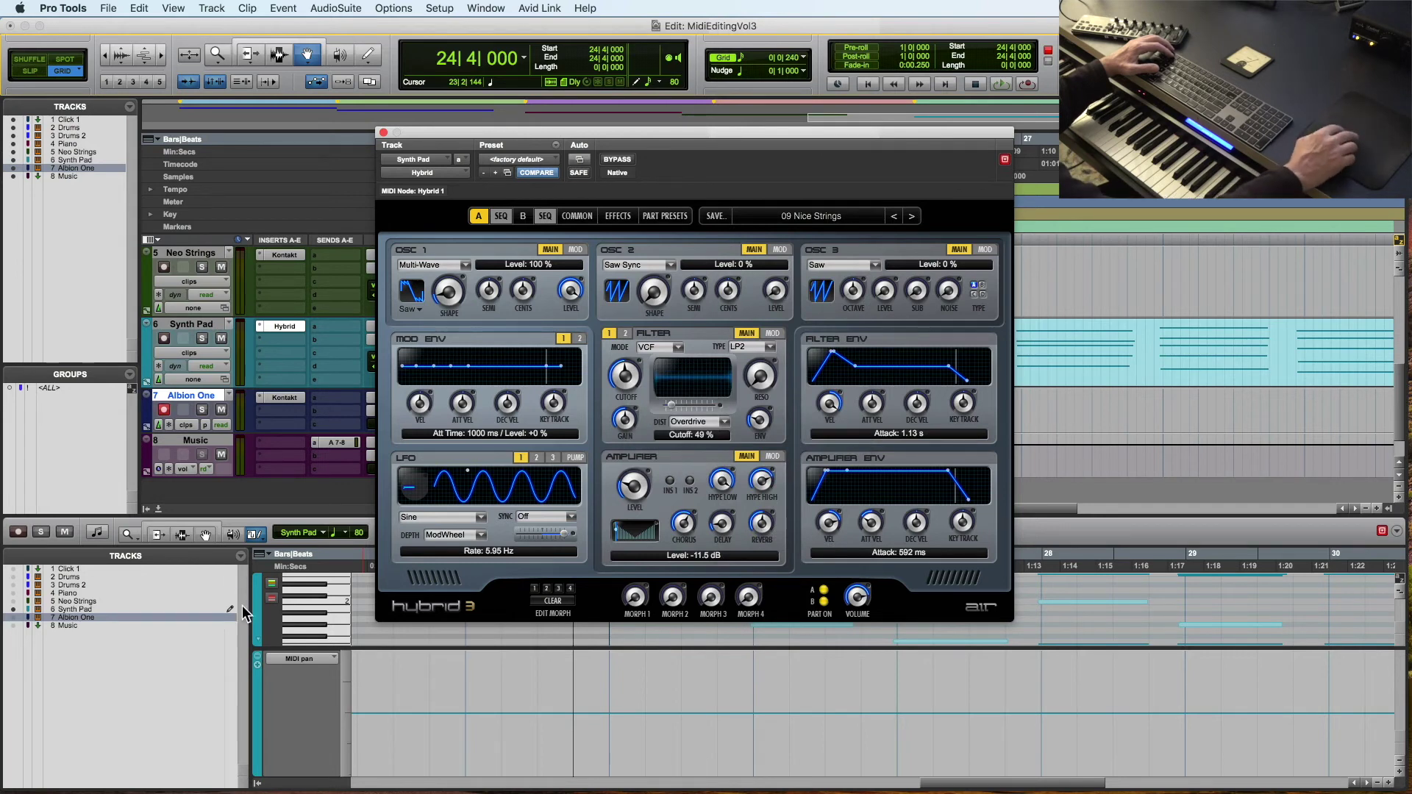
pyautogui.click(274, 659)
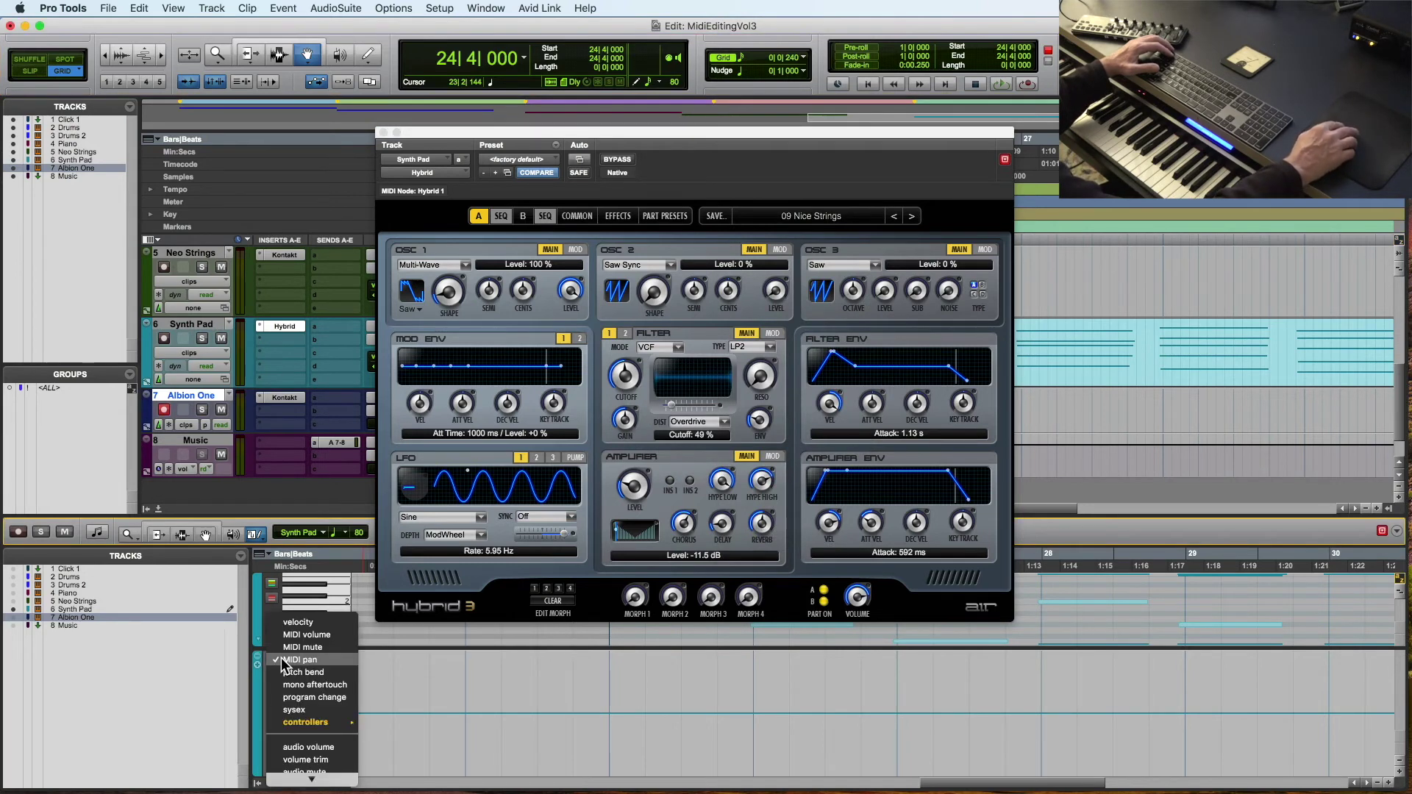
# Add foot cntrl LSB (36) from Controllers (33-63) to the automated MIDI controllers.
pyautogui.moveTo(307, 724)
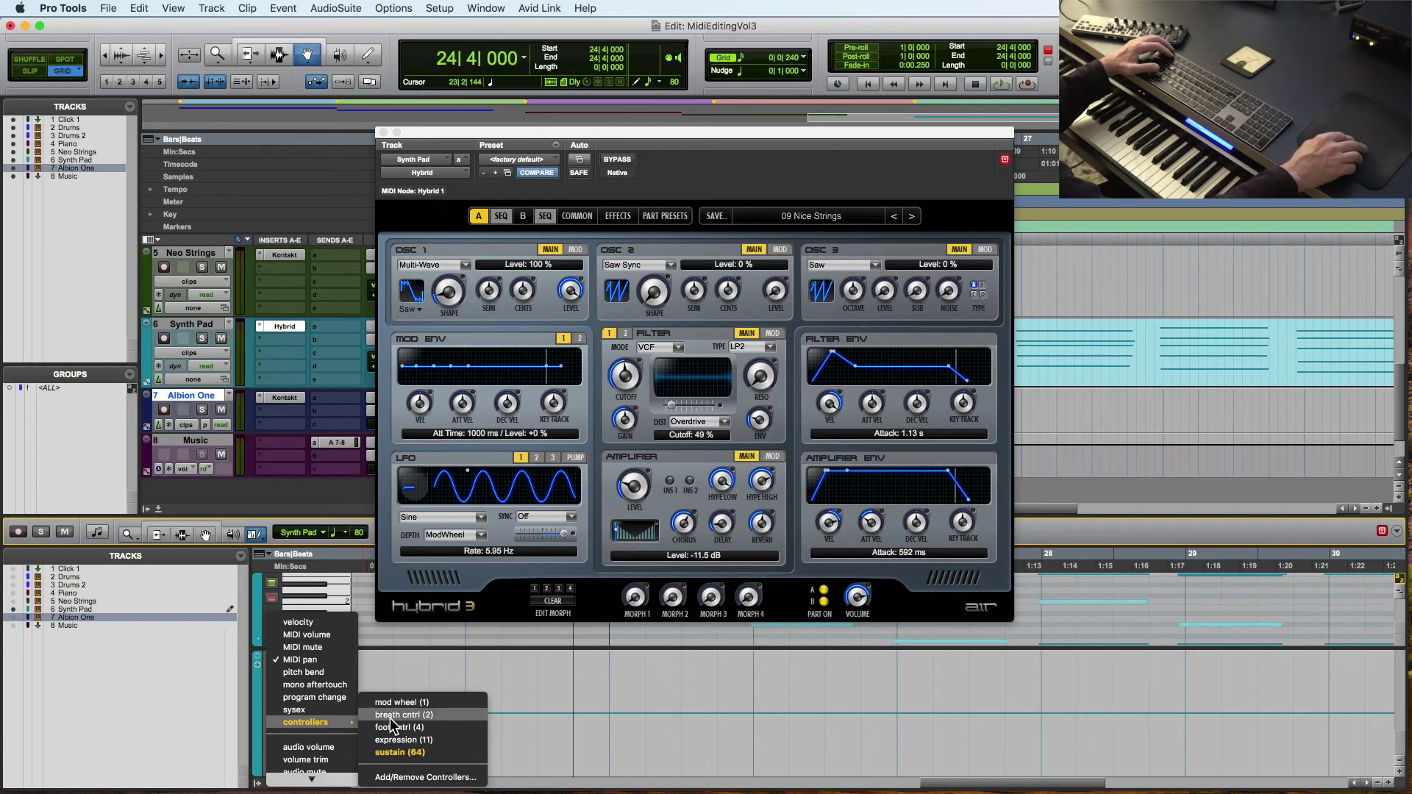
pyautogui.click(417, 778)
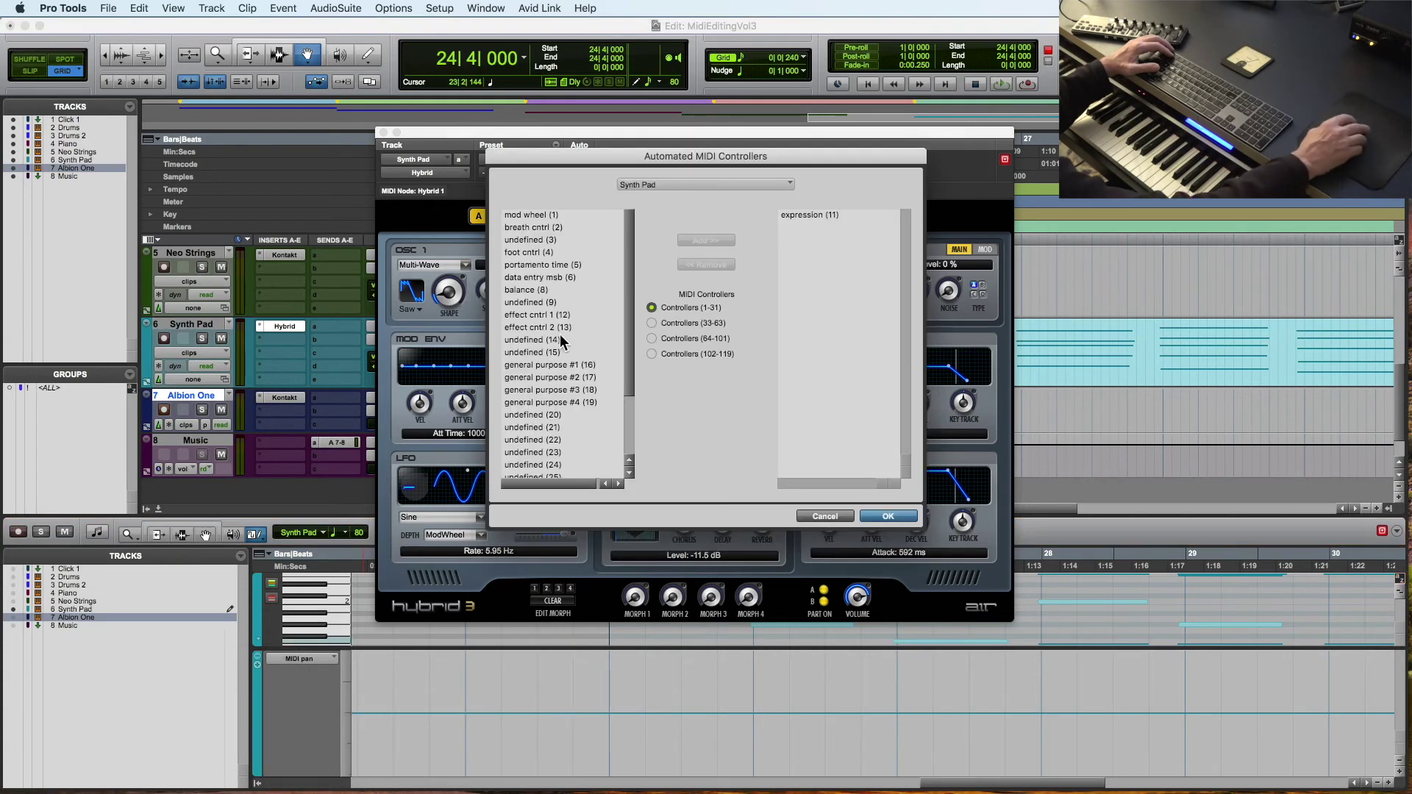
pyautogui.click(652, 324)
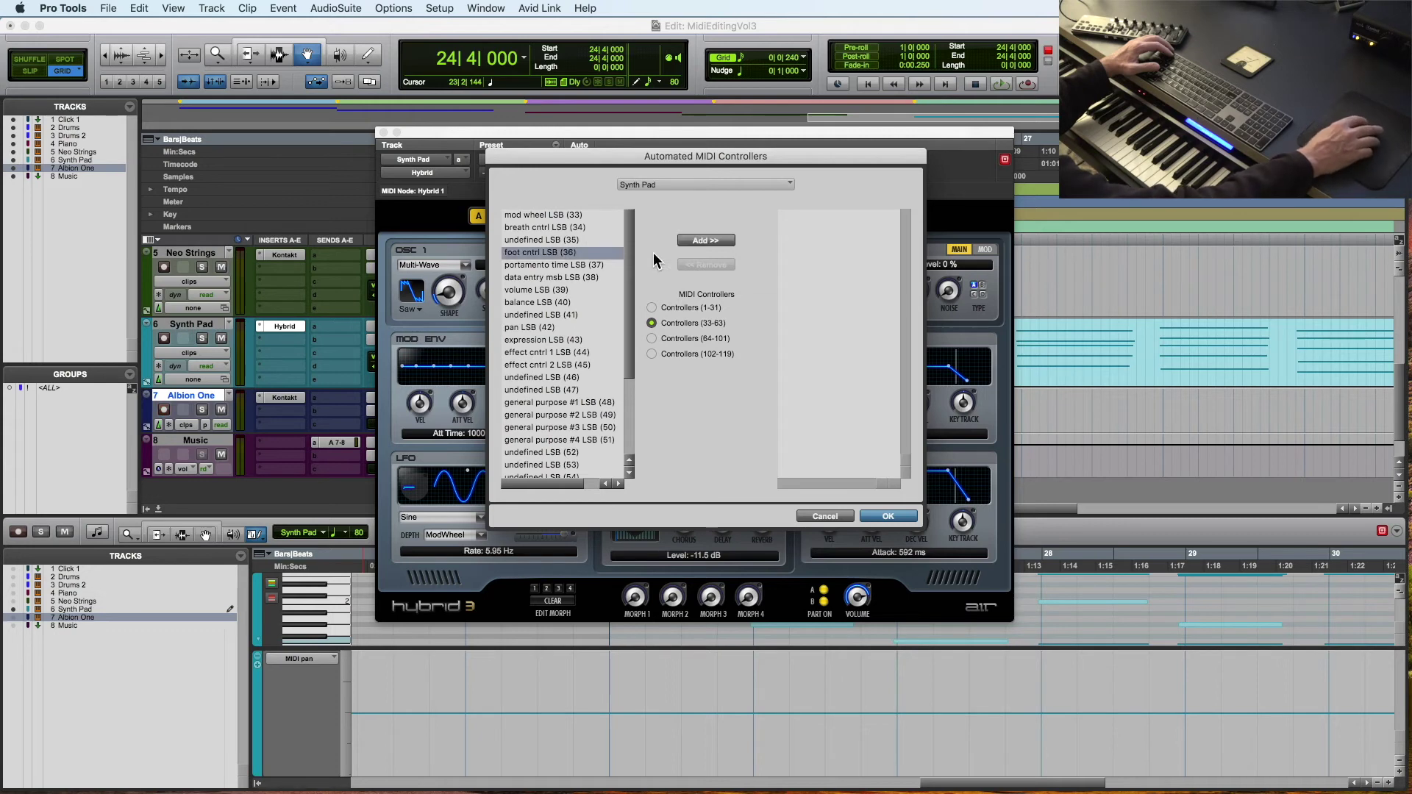
pyautogui.click(697, 242)
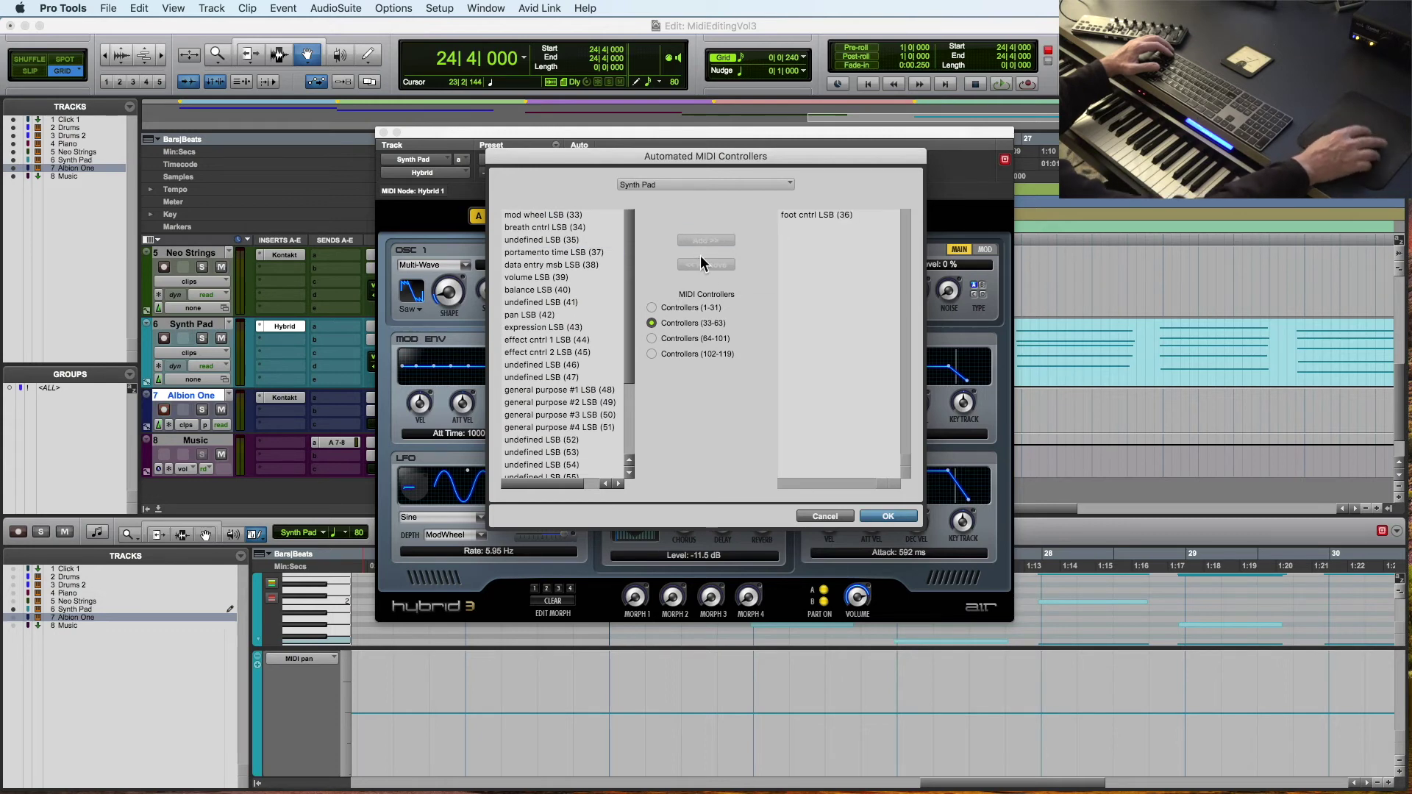
pyautogui.click(888, 514)
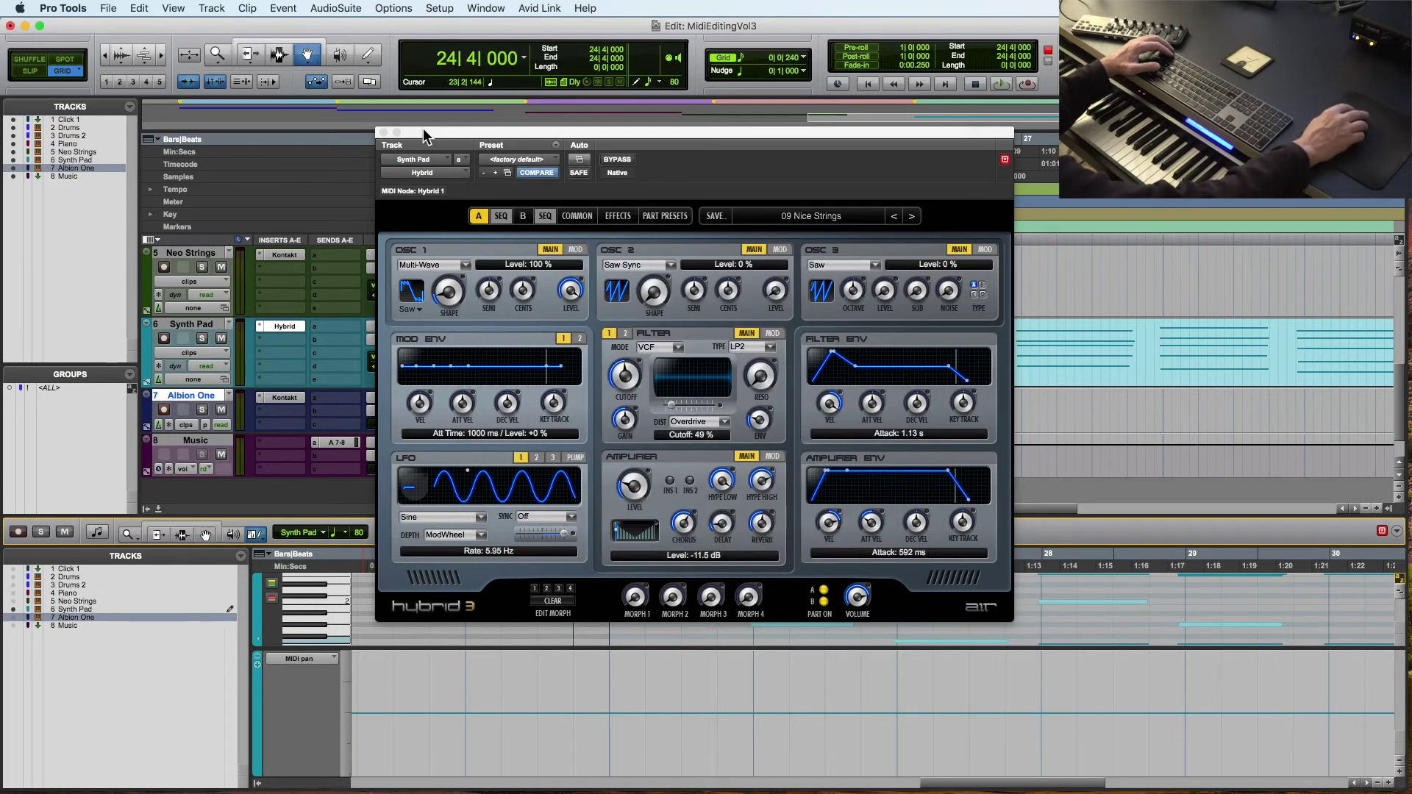
# Move the Hybrid 3 window aside and enlarge the MIDI editor area.
pyautogui.moveTo(425, 140); pyautogui.dragTo(824, 66)
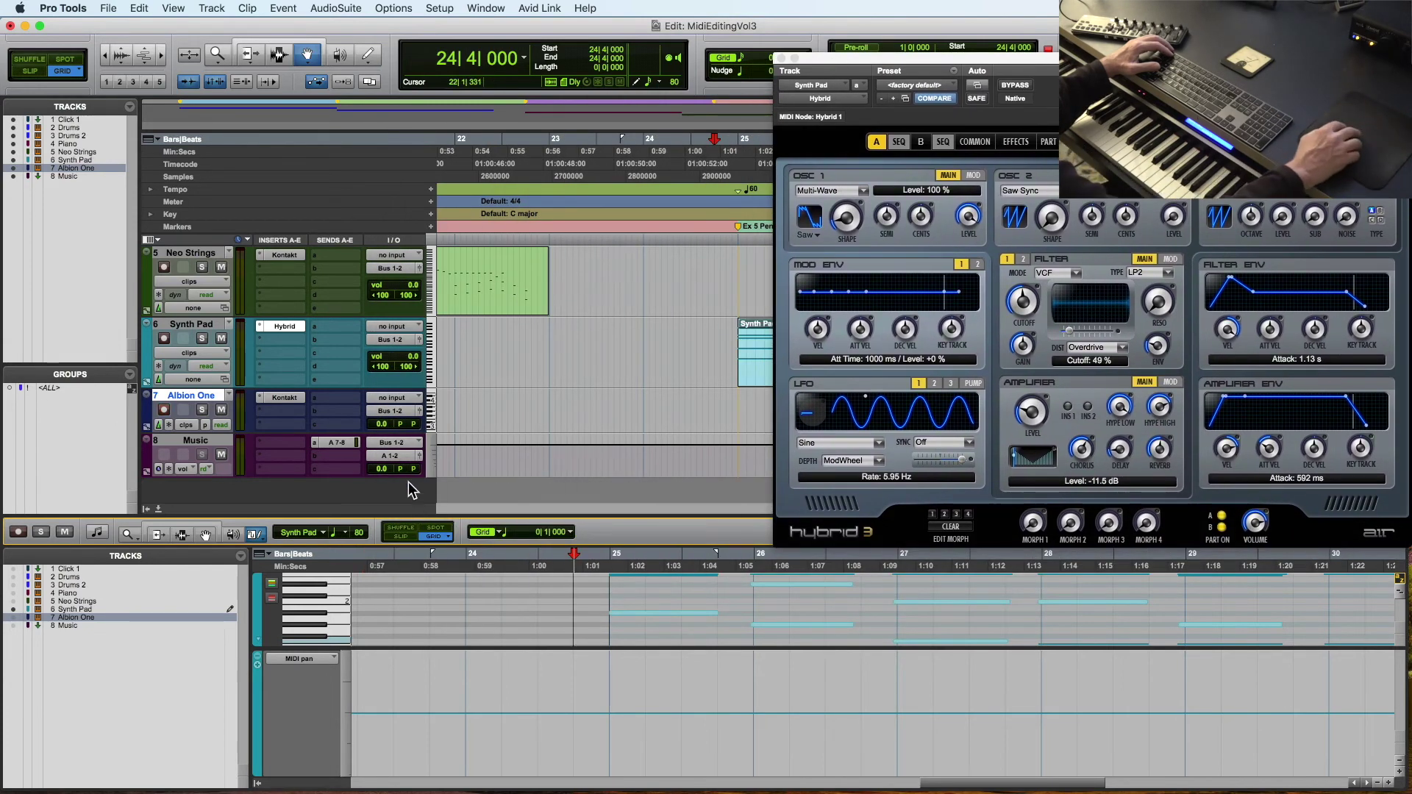
pyautogui.moveTo(417, 513); pyautogui.dragTo(424, 426)
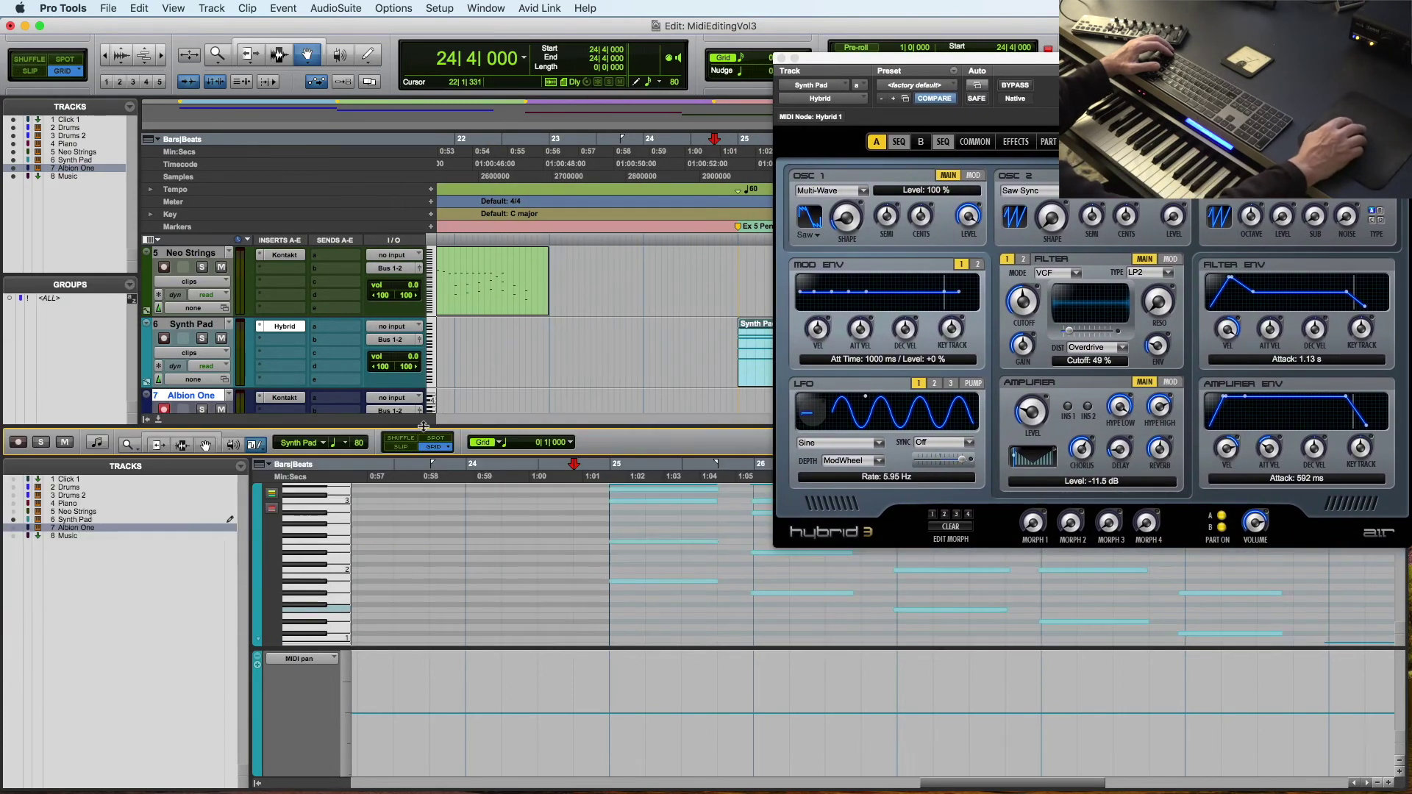
pyautogui.click(306, 664)
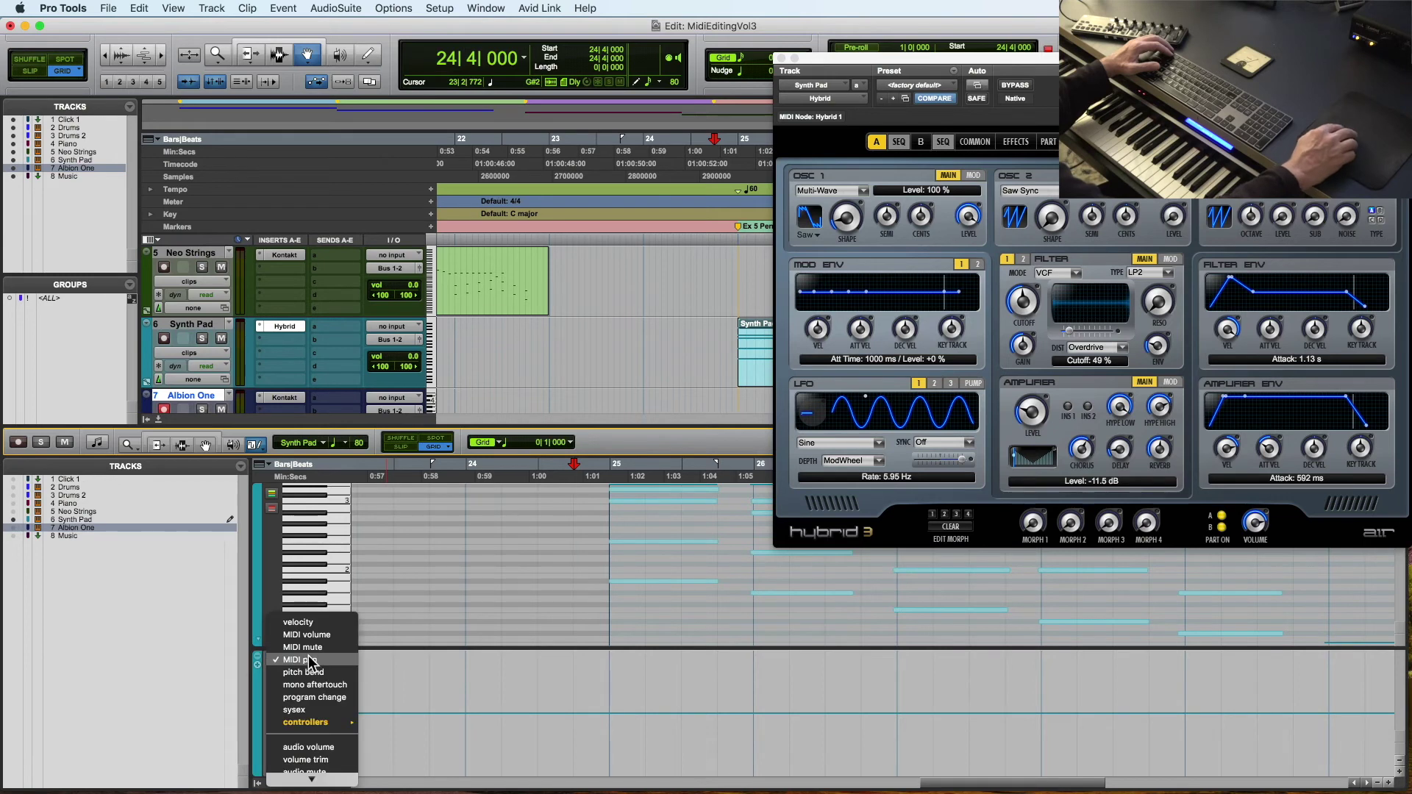
# Show foot cntrl LSB (36) in the controller lane and draw a repeating square wave from bar 25.
pyautogui.moveTo(316, 722)
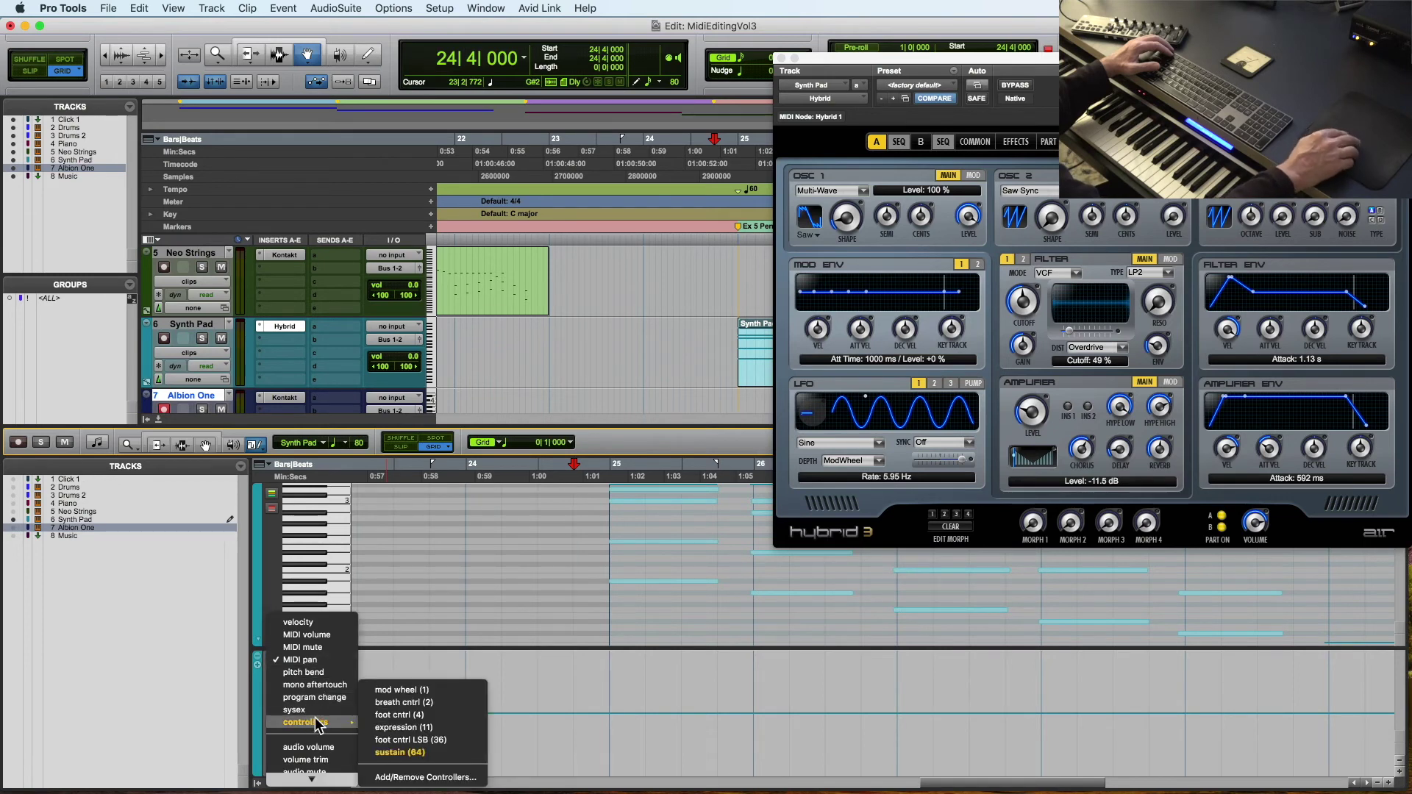
pyautogui.click(411, 740)
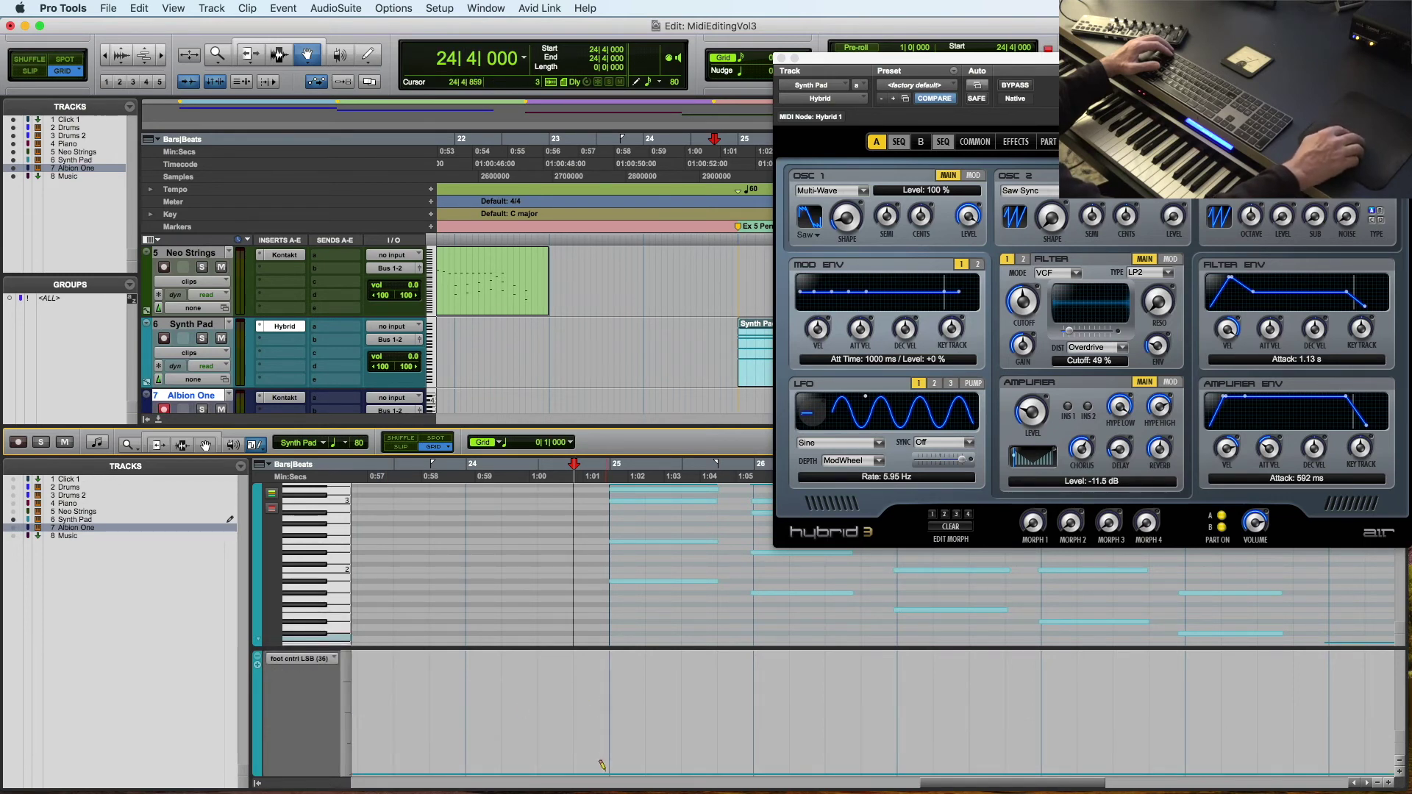
pyautogui.moveTo(672, 717)
pyautogui.mouseDown()
pyautogui.moveTo(802, 693)
pyautogui.moveTo(1295, 670)
pyautogui.mouseUp()
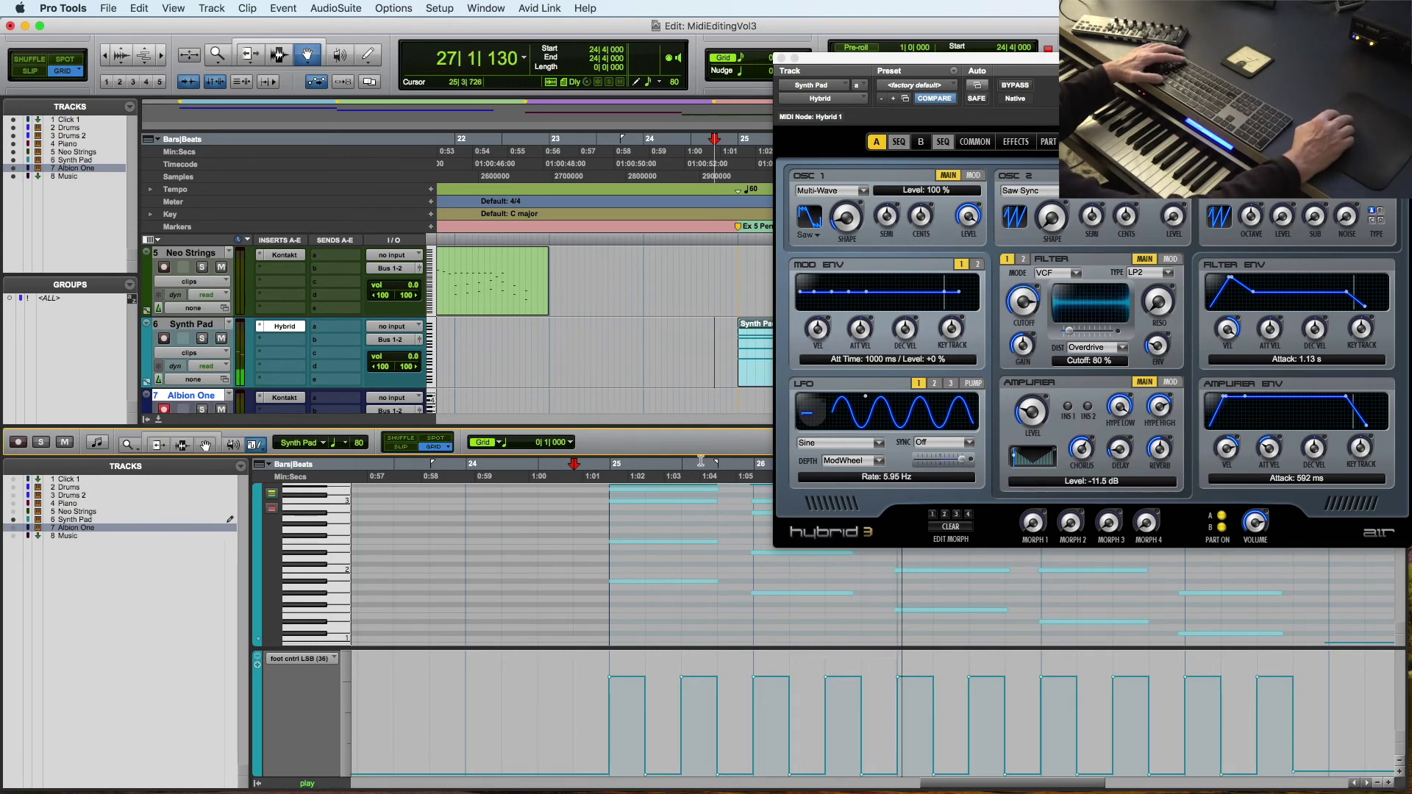
pyautogui.press('space')
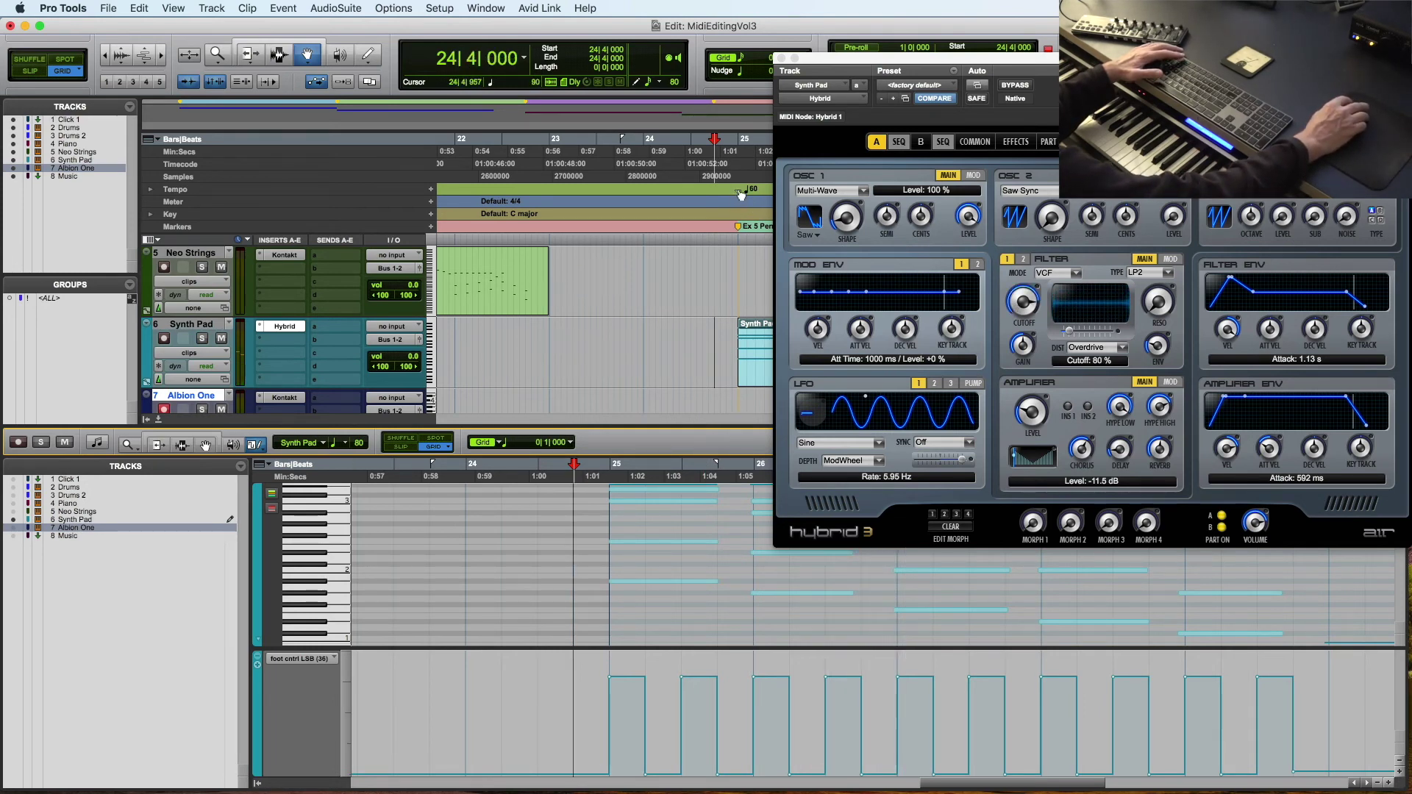
# Change the tempo marker at bar 25 to 120 BPM and play it back.
pyautogui.doubleClick(740, 194)
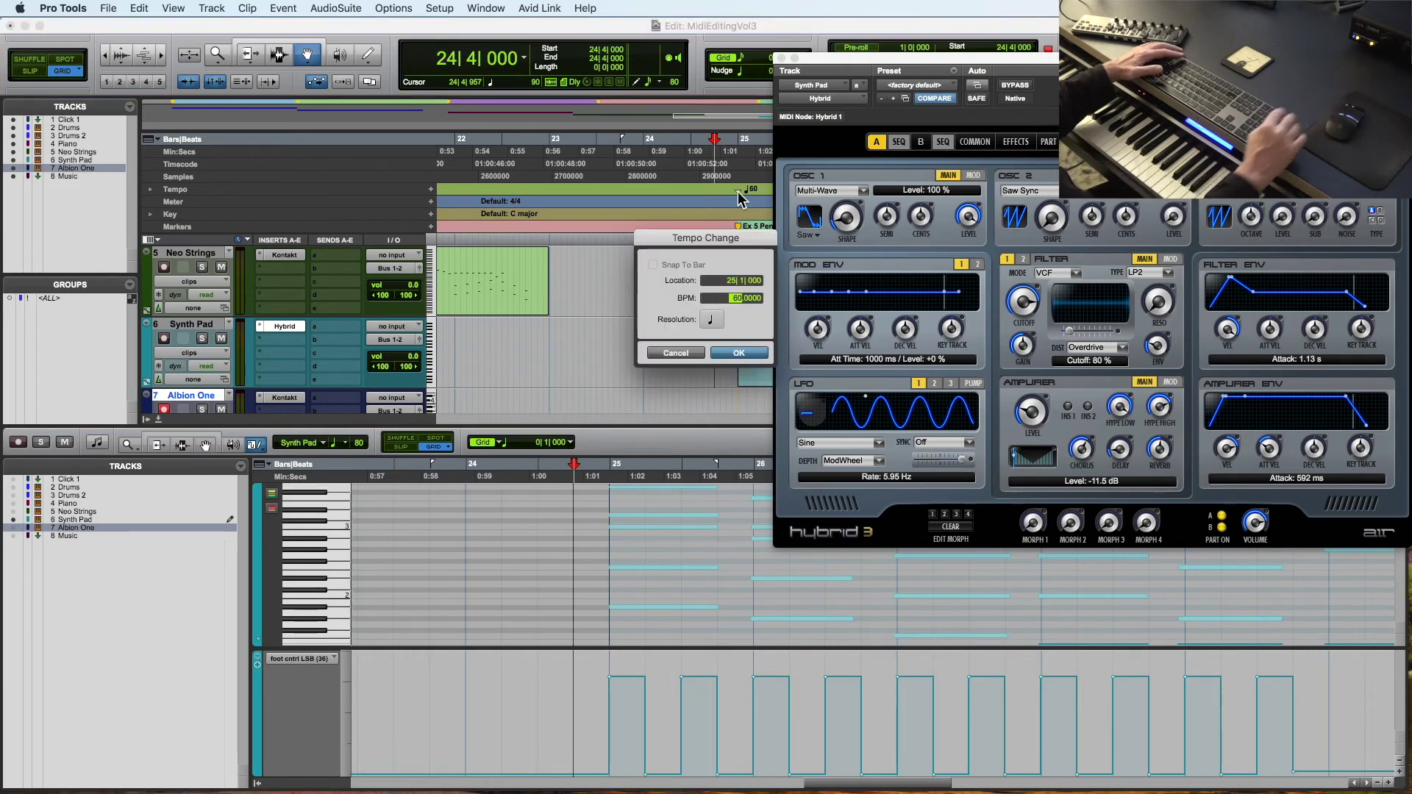
pyautogui.write('120')
pyautogui.press('Return')
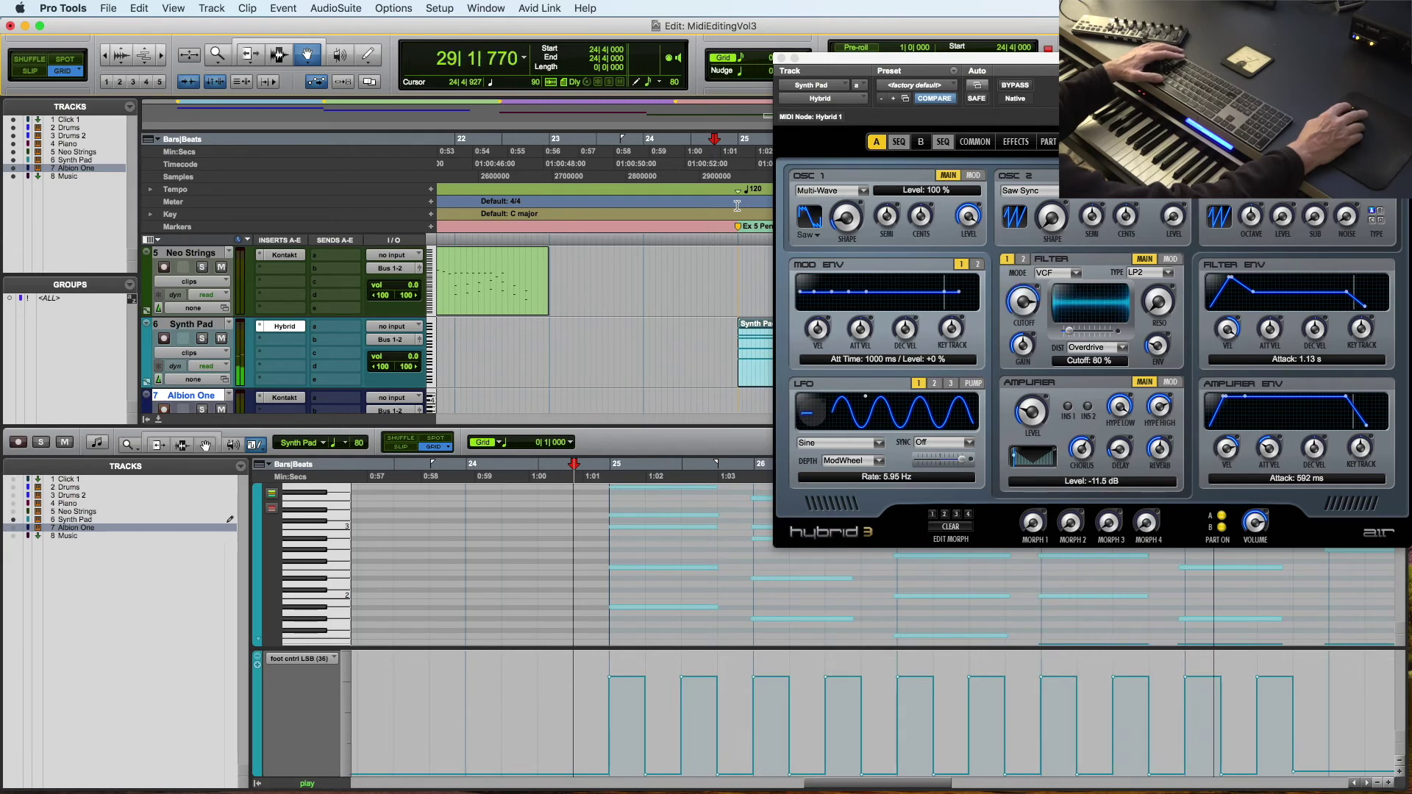
pyautogui.press('space')
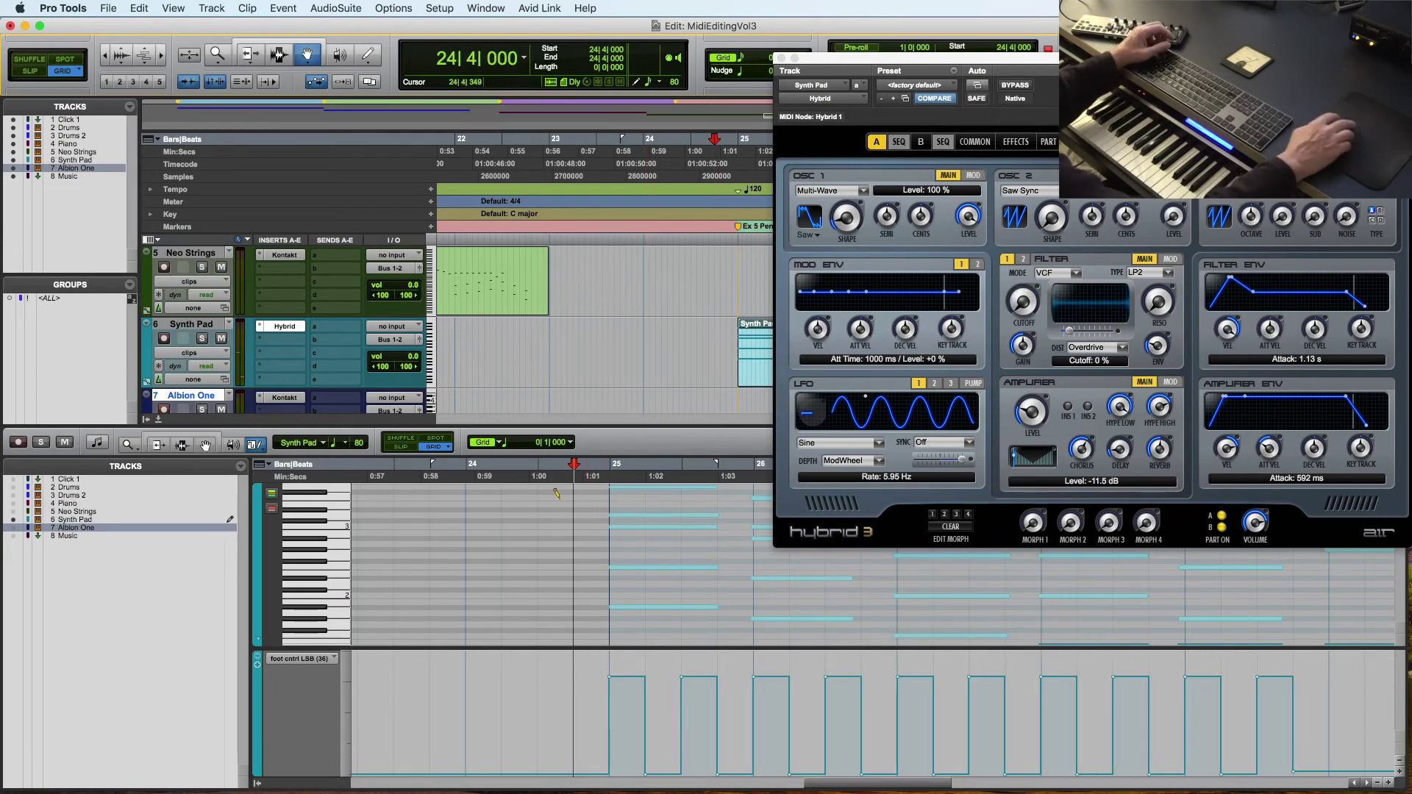
# Keep the foot controller lane and undo the tempo change and square-wave data.
pyautogui.click(297, 659)
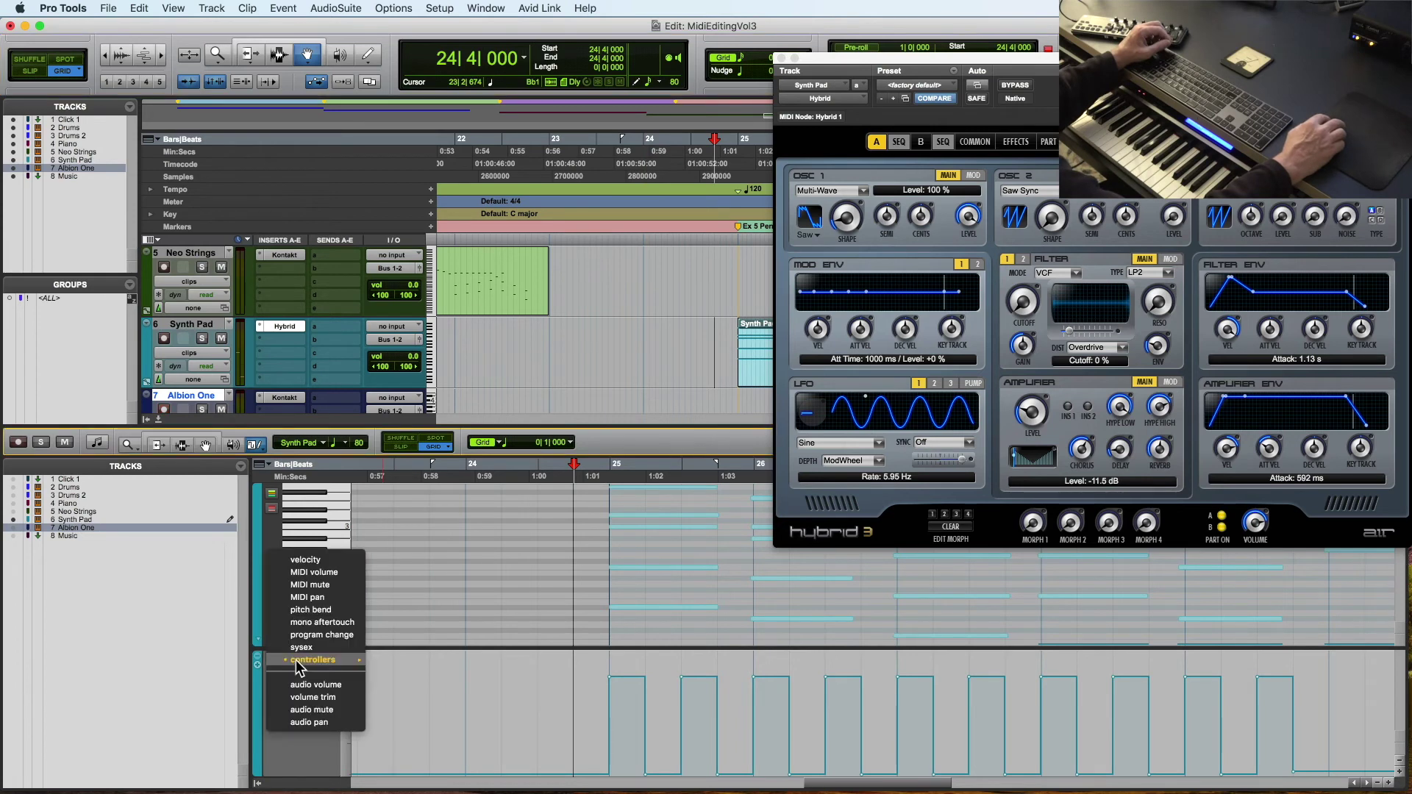
pyautogui.moveTo(297, 666)
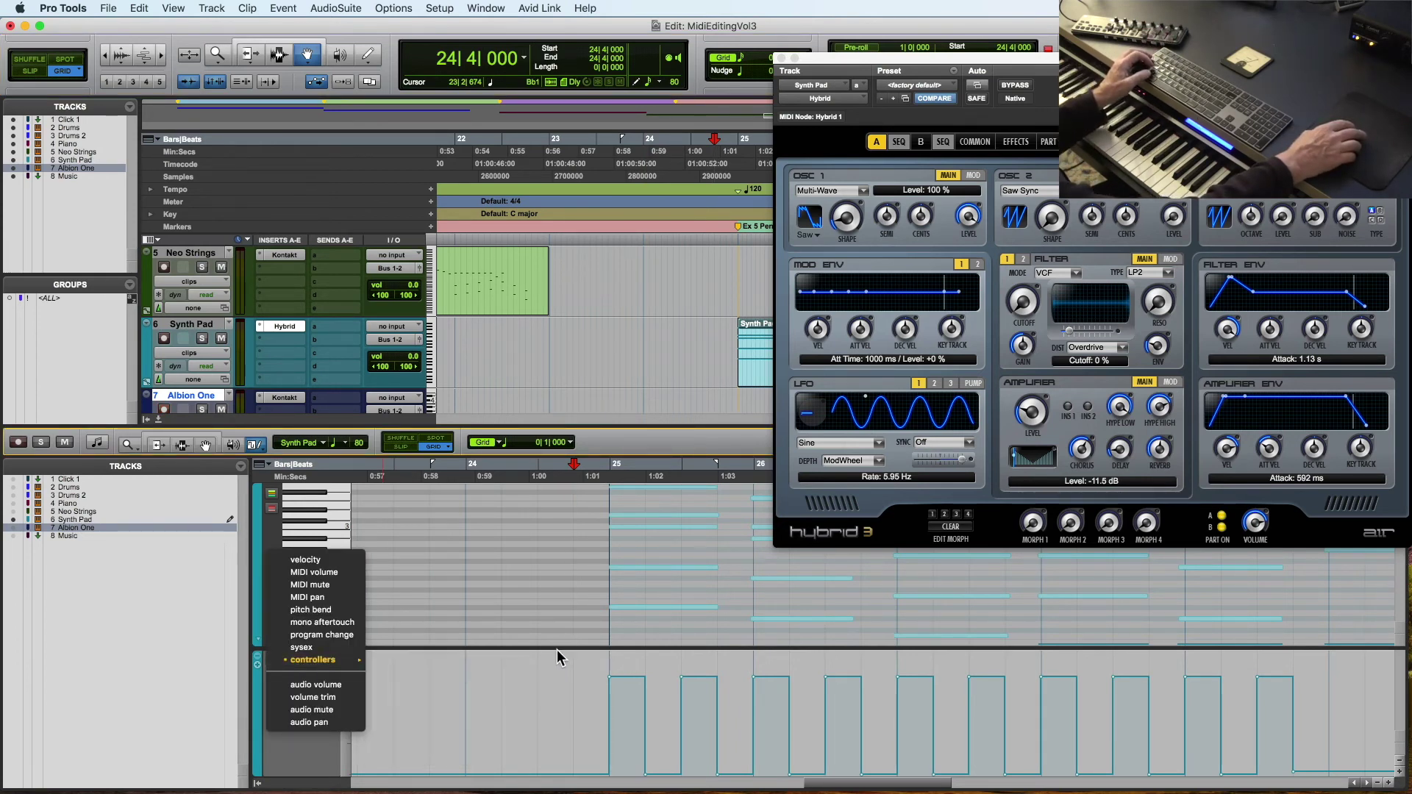
pyautogui.click(581, 656)
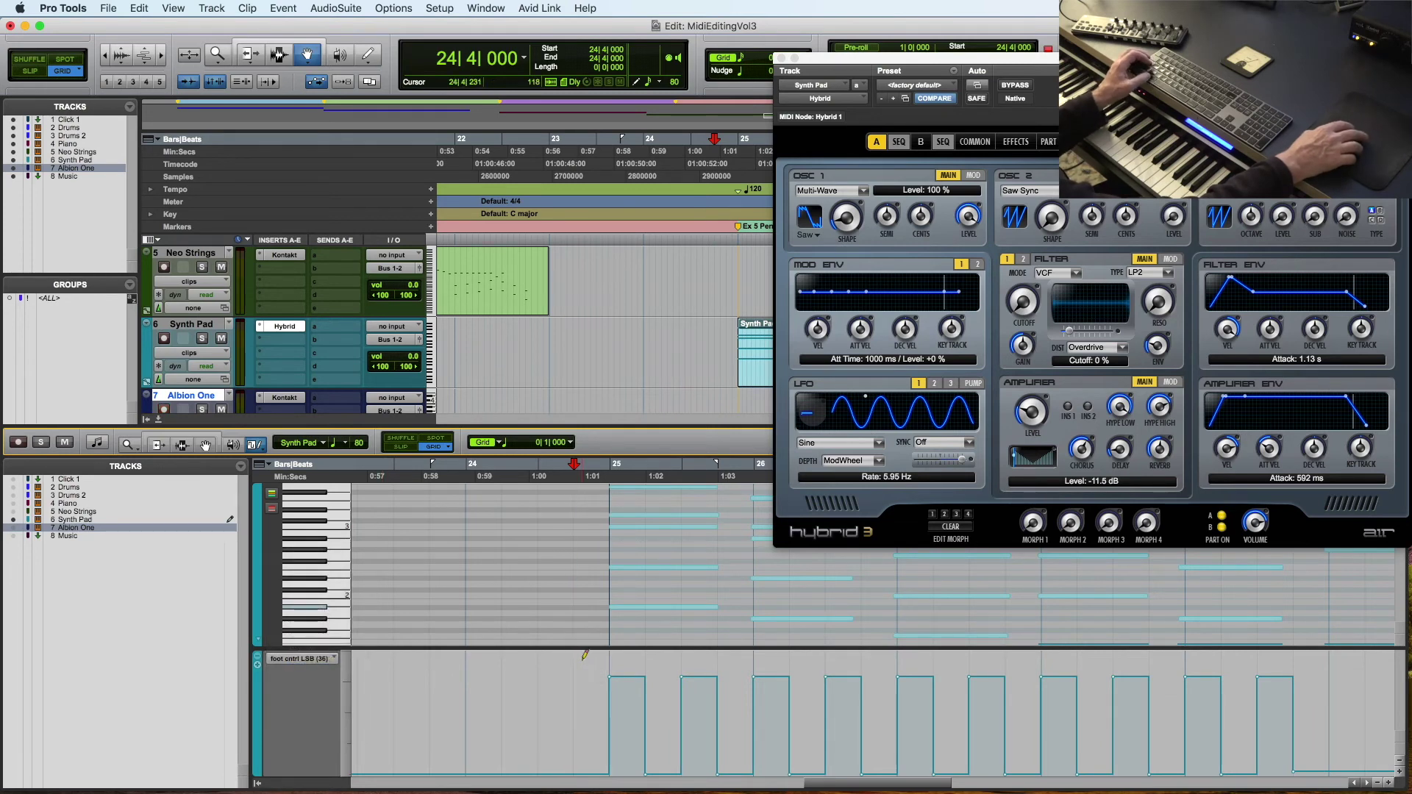
pyautogui.press('super+shift+space')
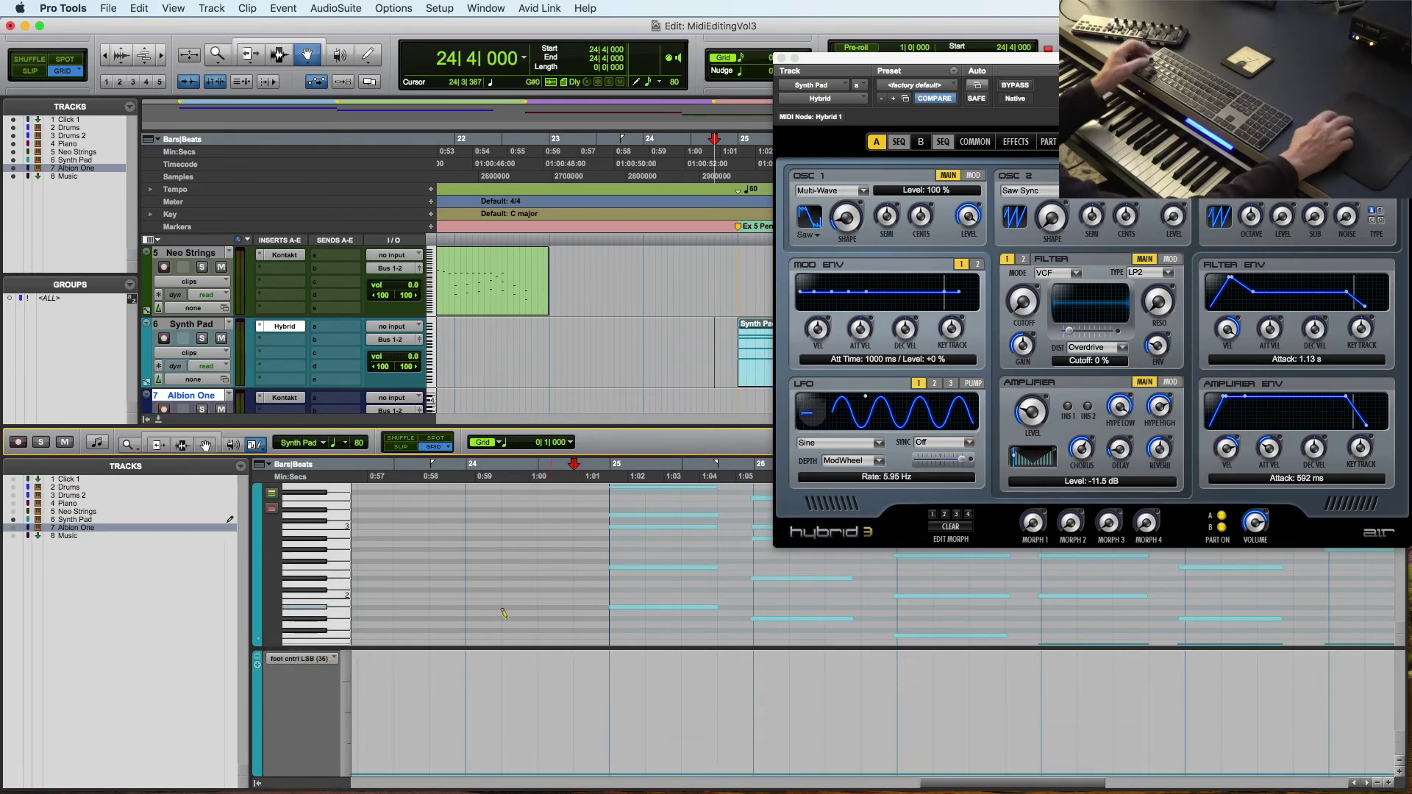
# With a Random pencil on a 1/16 grid, draw controller values from bar 25 and play them.
pyautogui.click(255, 446)
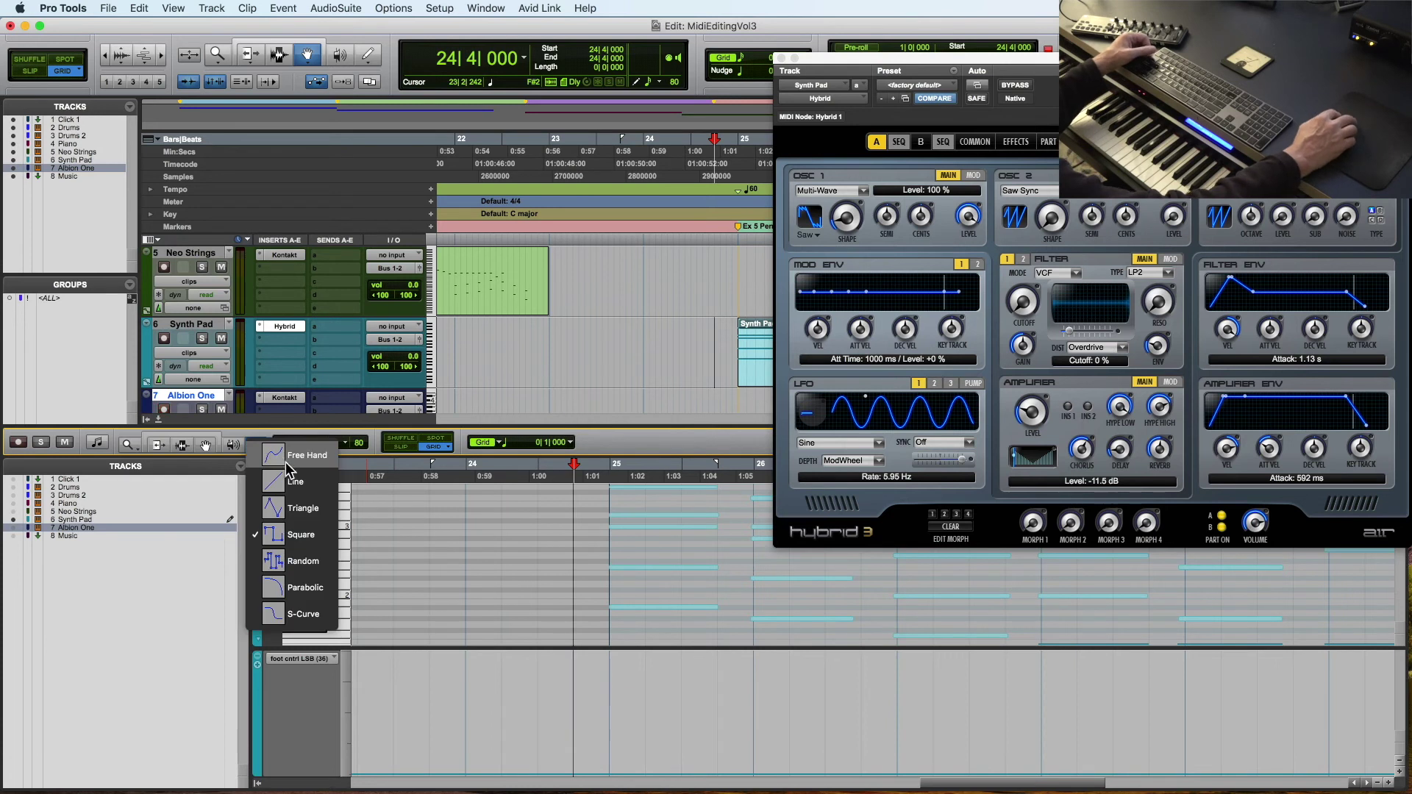
pyautogui.click(302, 561)
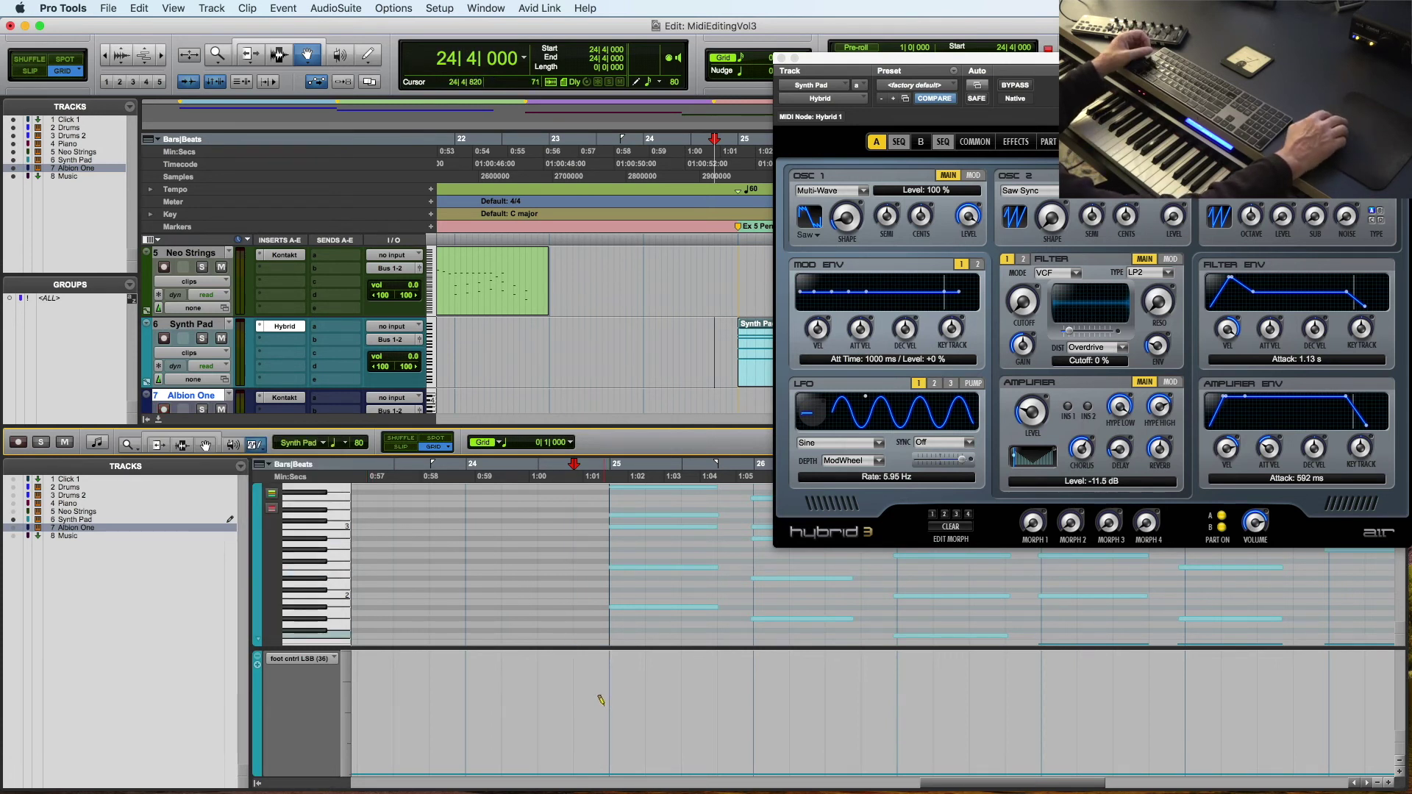
pyautogui.click(572, 446)
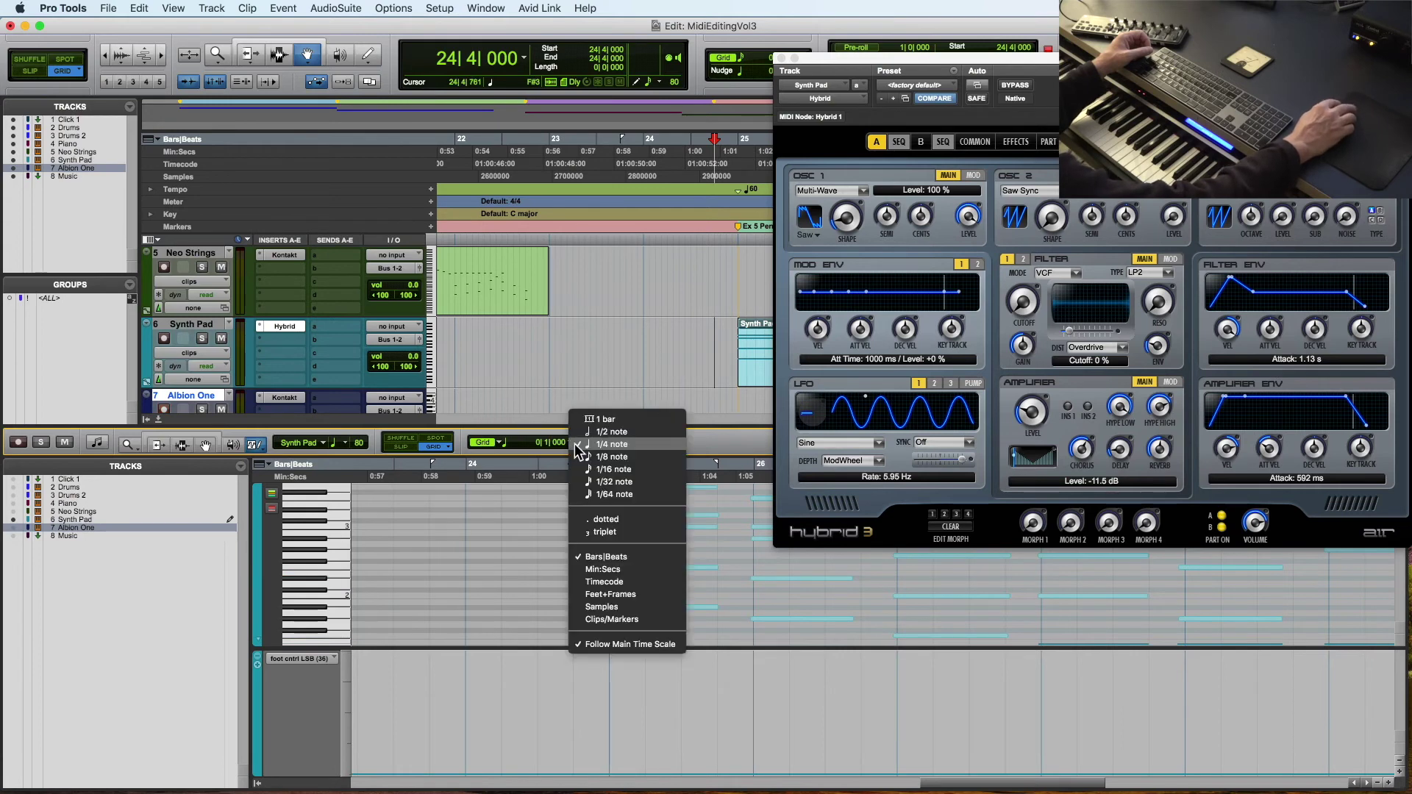
pyautogui.click(602, 487)
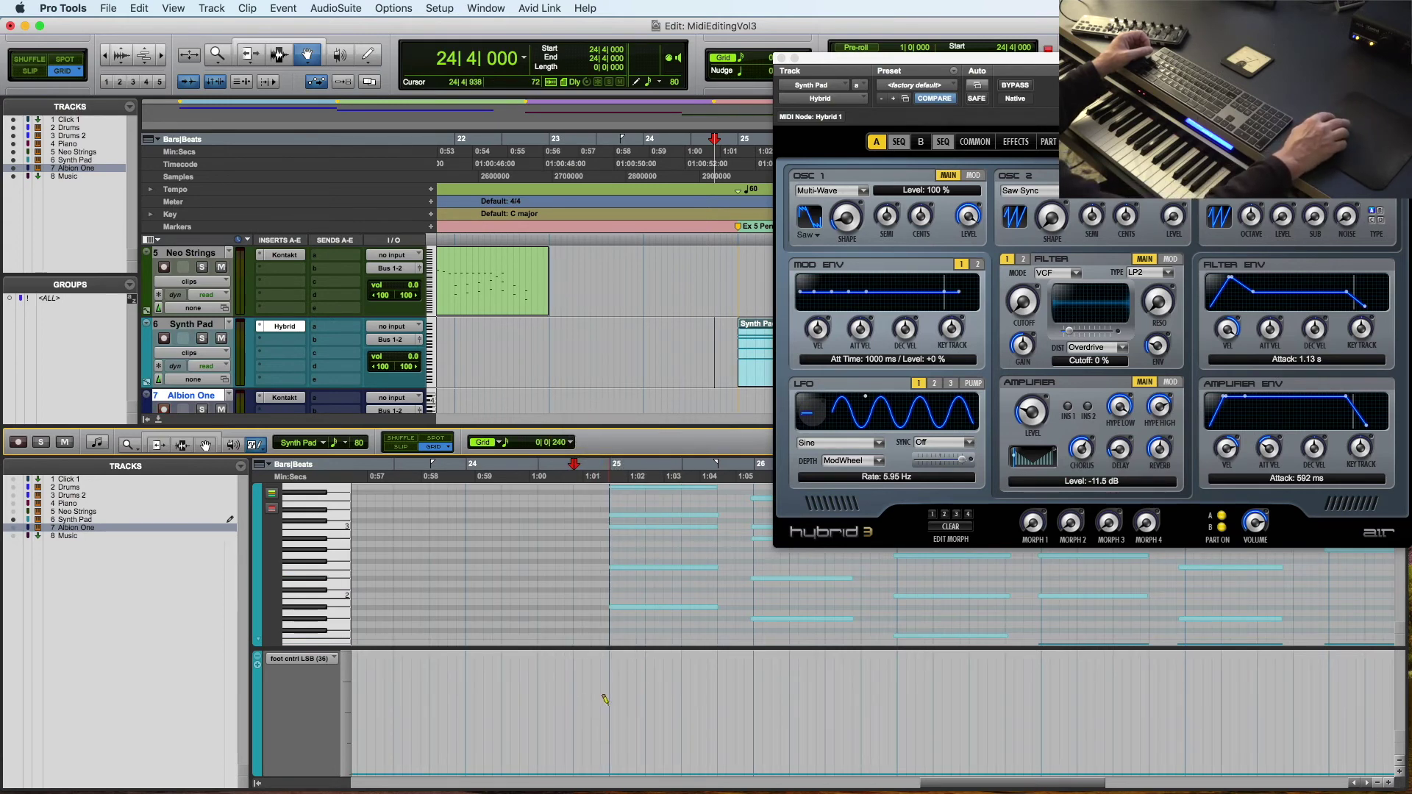
pyautogui.moveTo(669, 708)
pyautogui.mouseDown()
pyautogui.moveTo(1030, 709)
pyautogui.moveTo(1030, 753)
pyautogui.moveTo(1030, 709)
pyautogui.mouseUp()
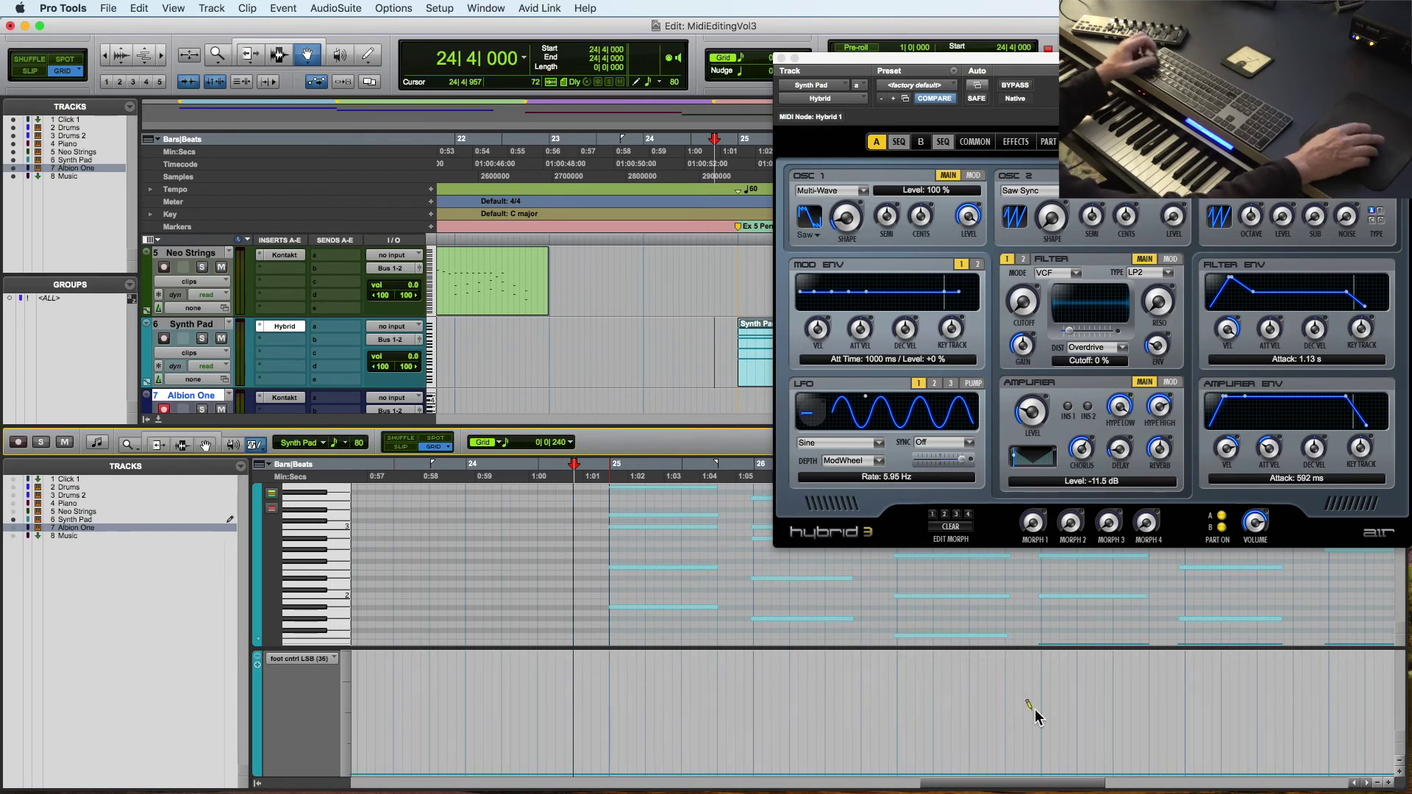
pyautogui.click(601, 476)
pyautogui.press('space')
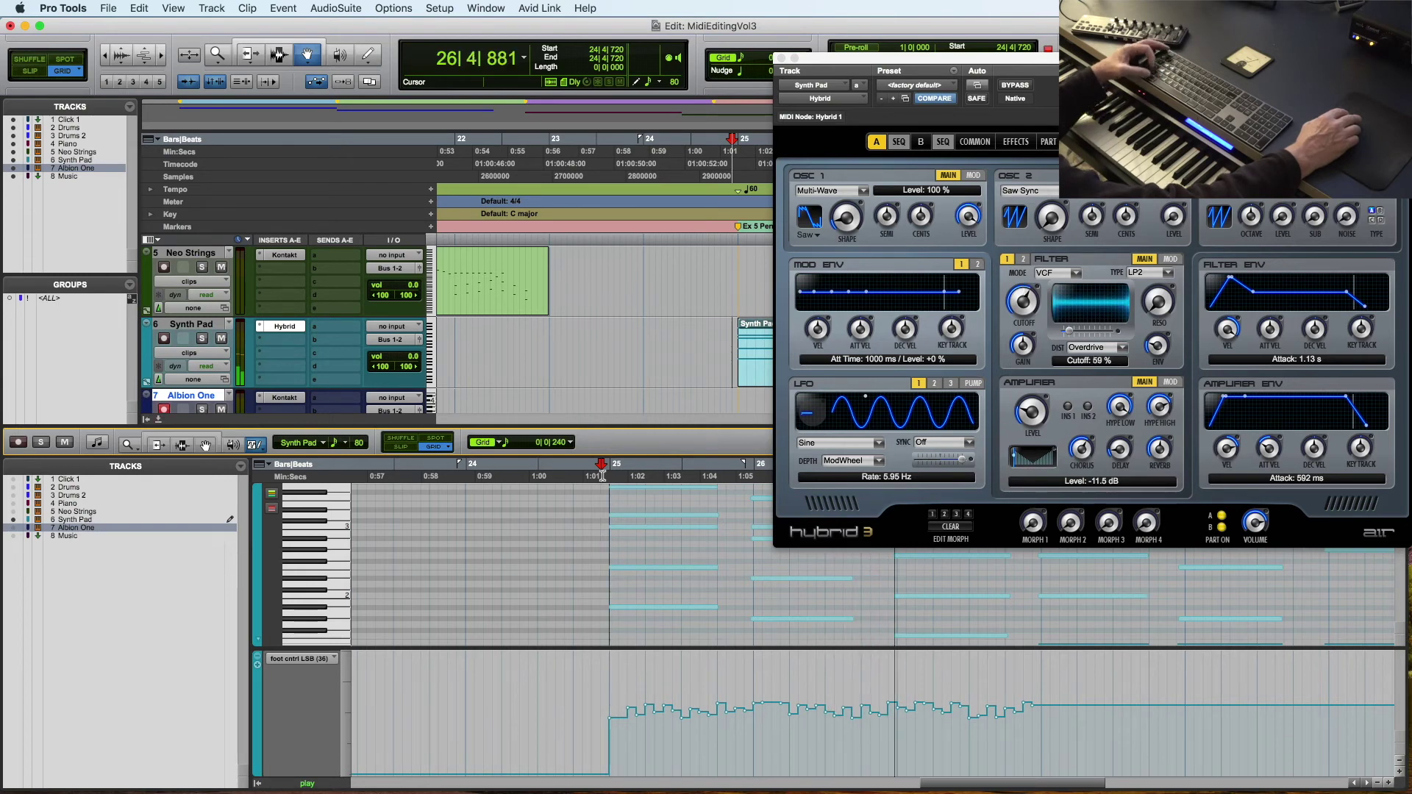
# Draw a stepped random foot controller curve from bar 25.
pyautogui.press('space')
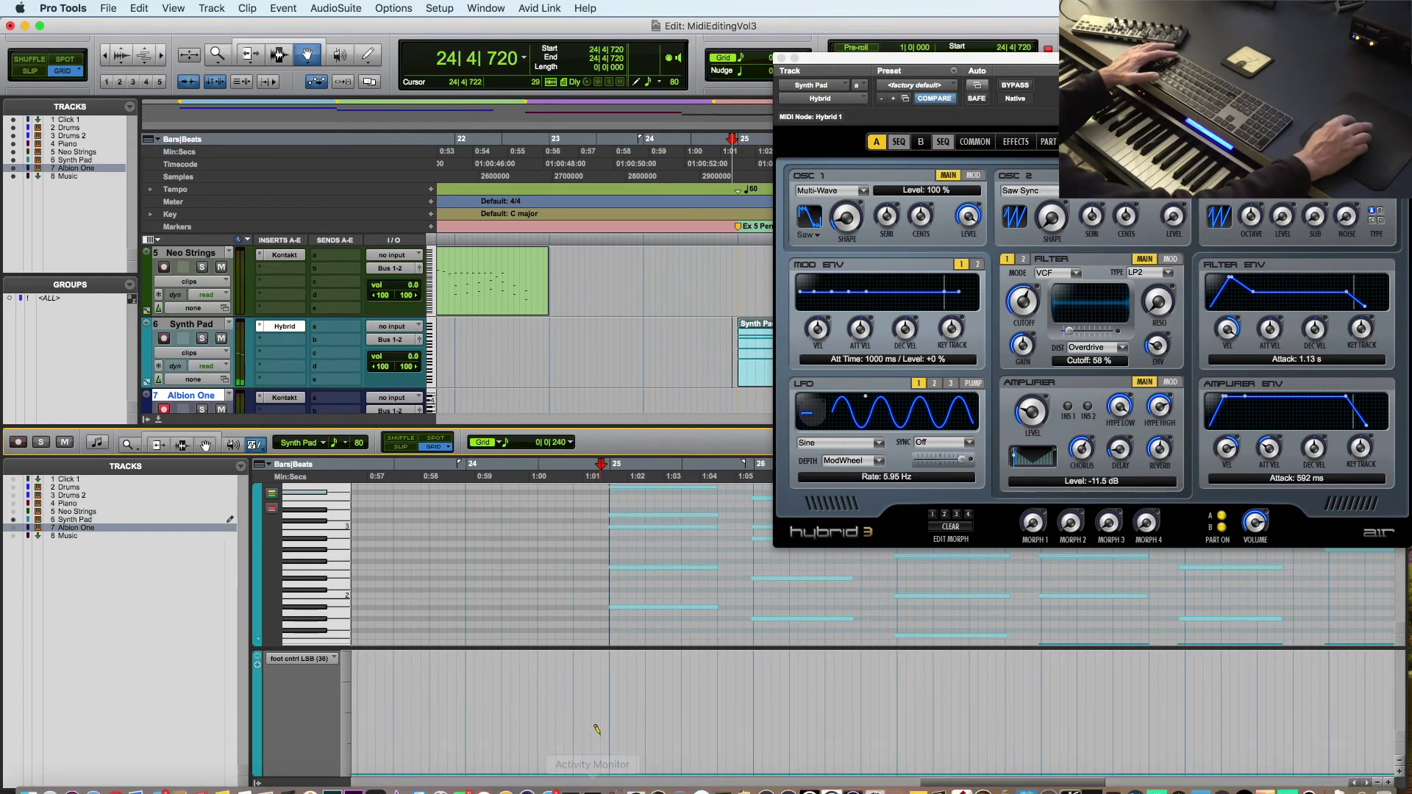
pyautogui.moveTo(637, 709)
pyautogui.mouseDown()
pyautogui.moveTo(1103, 709)
pyautogui.moveTo(1159, 734)
pyautogui.moveTo(1169, 711)
pyautogui.mouseUp()
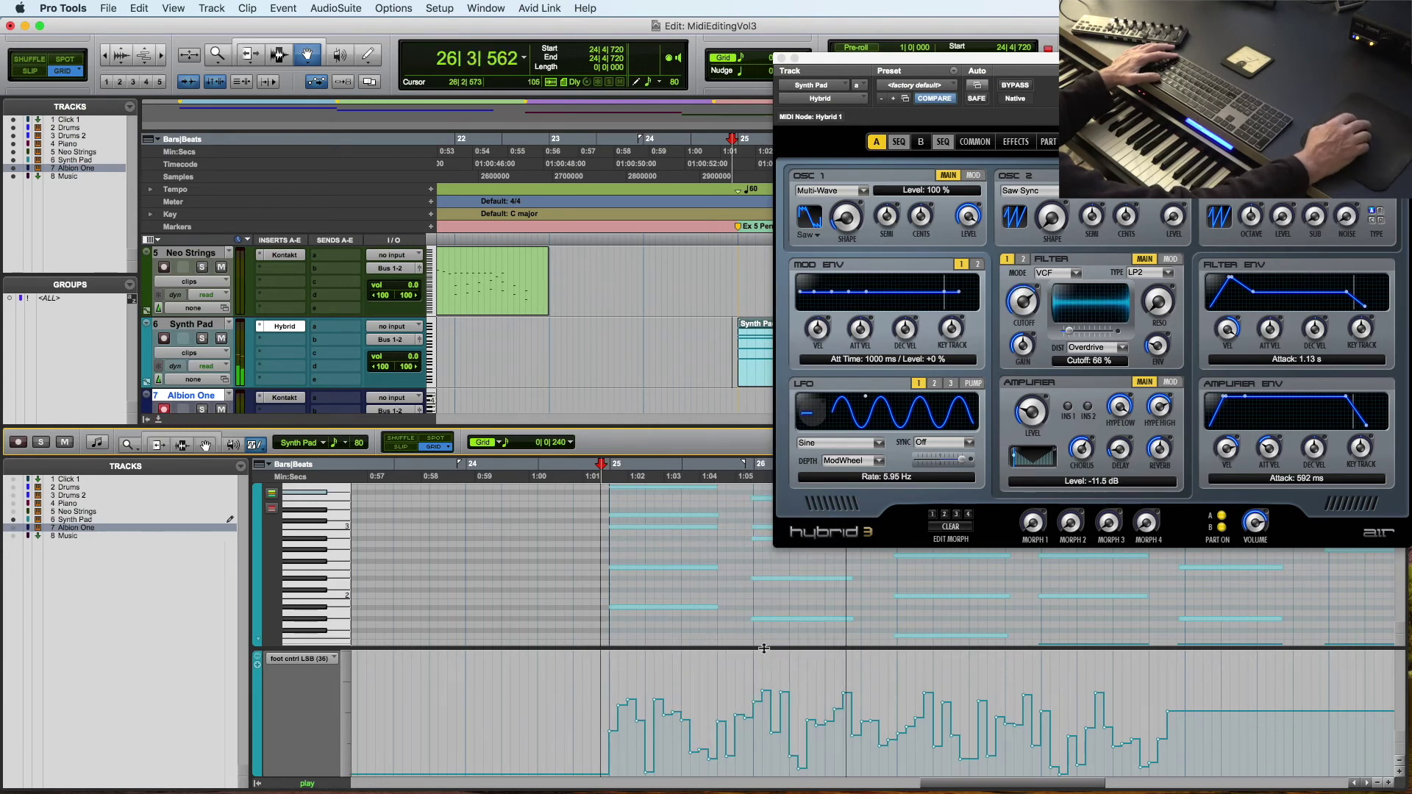
pyautogui.press('space')
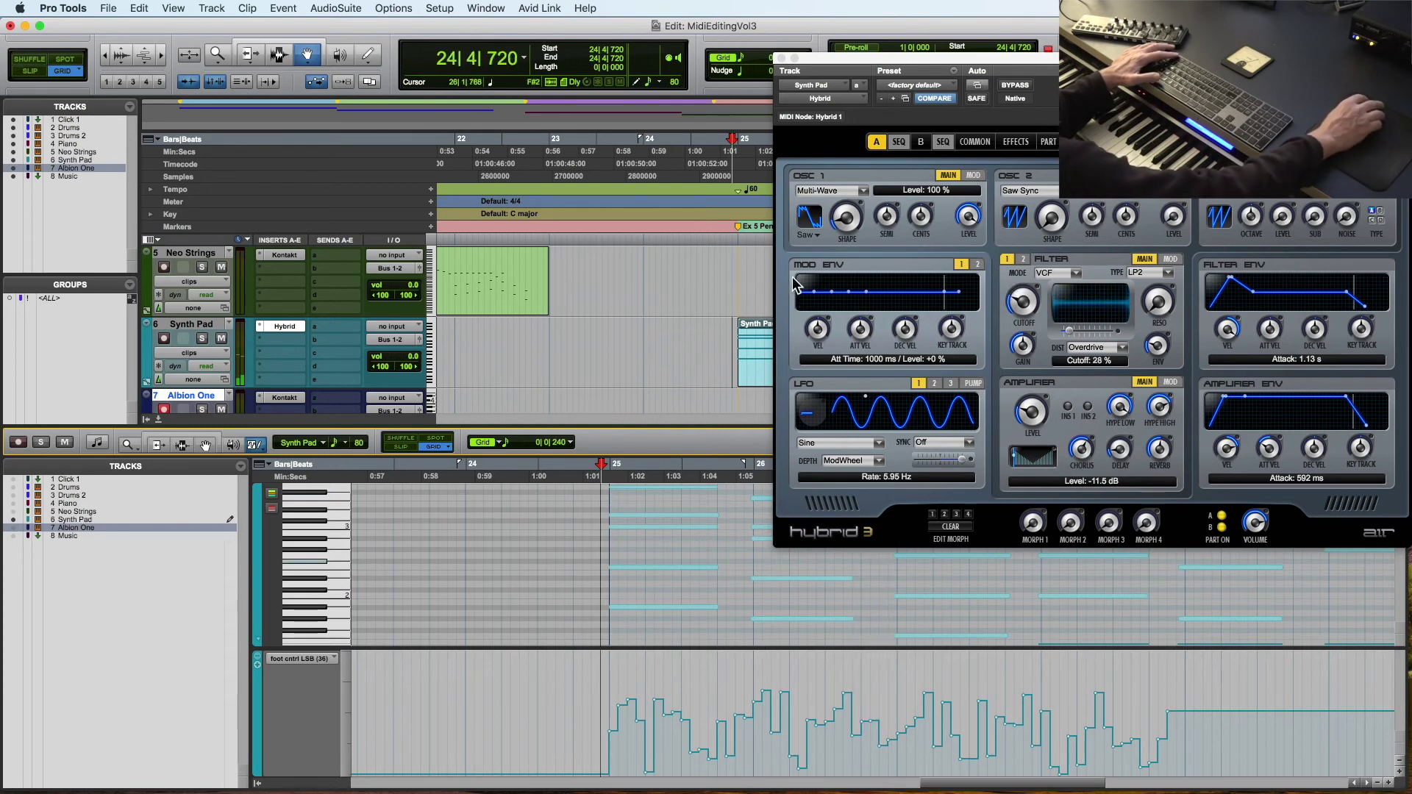
# Set the bar 25 tempo back to 120 BPM, play it, and close the Hybrid 3 window.
pyautogui.doubleClick(740, 193)
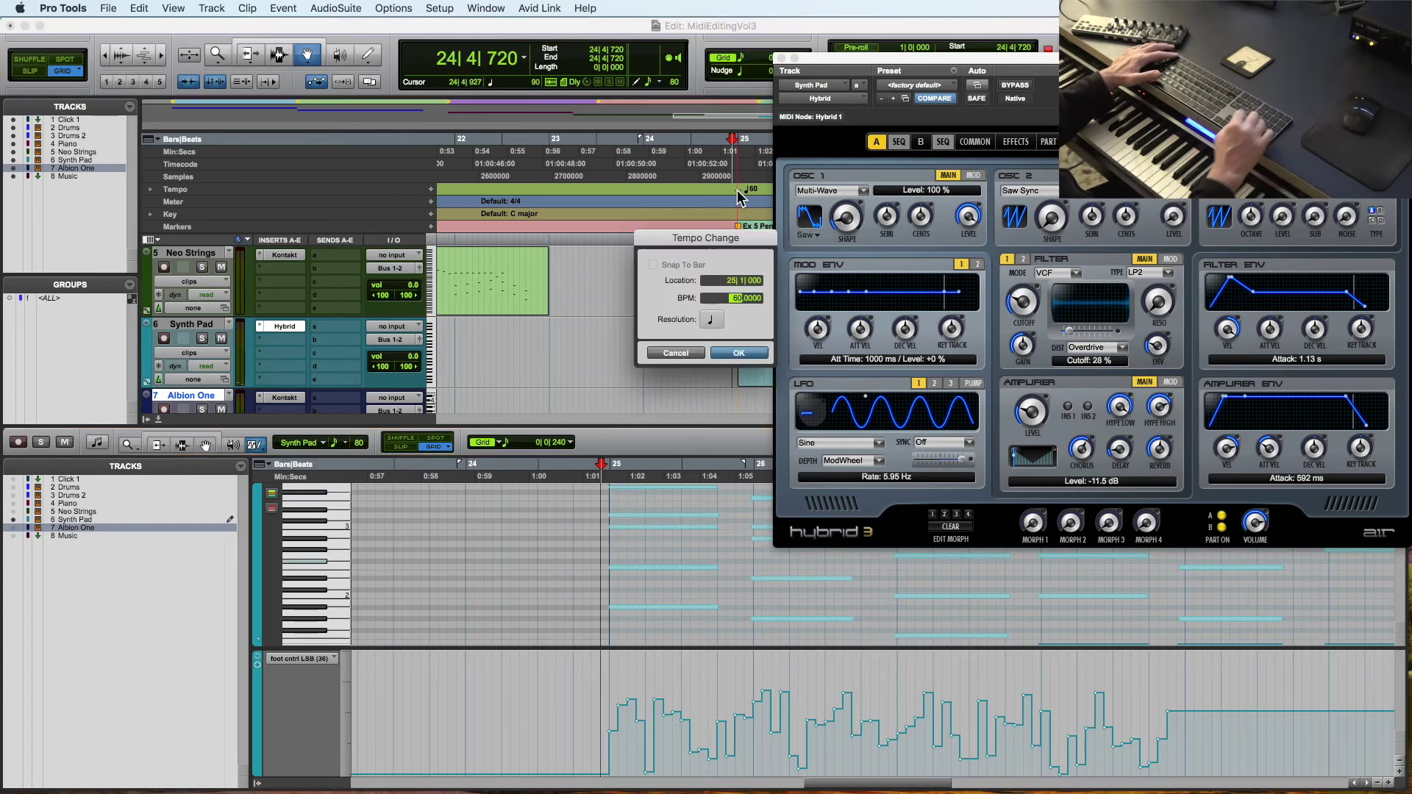
pyautogui.write('120')
pyautogui.press('Return')
pyautogui.press('space')
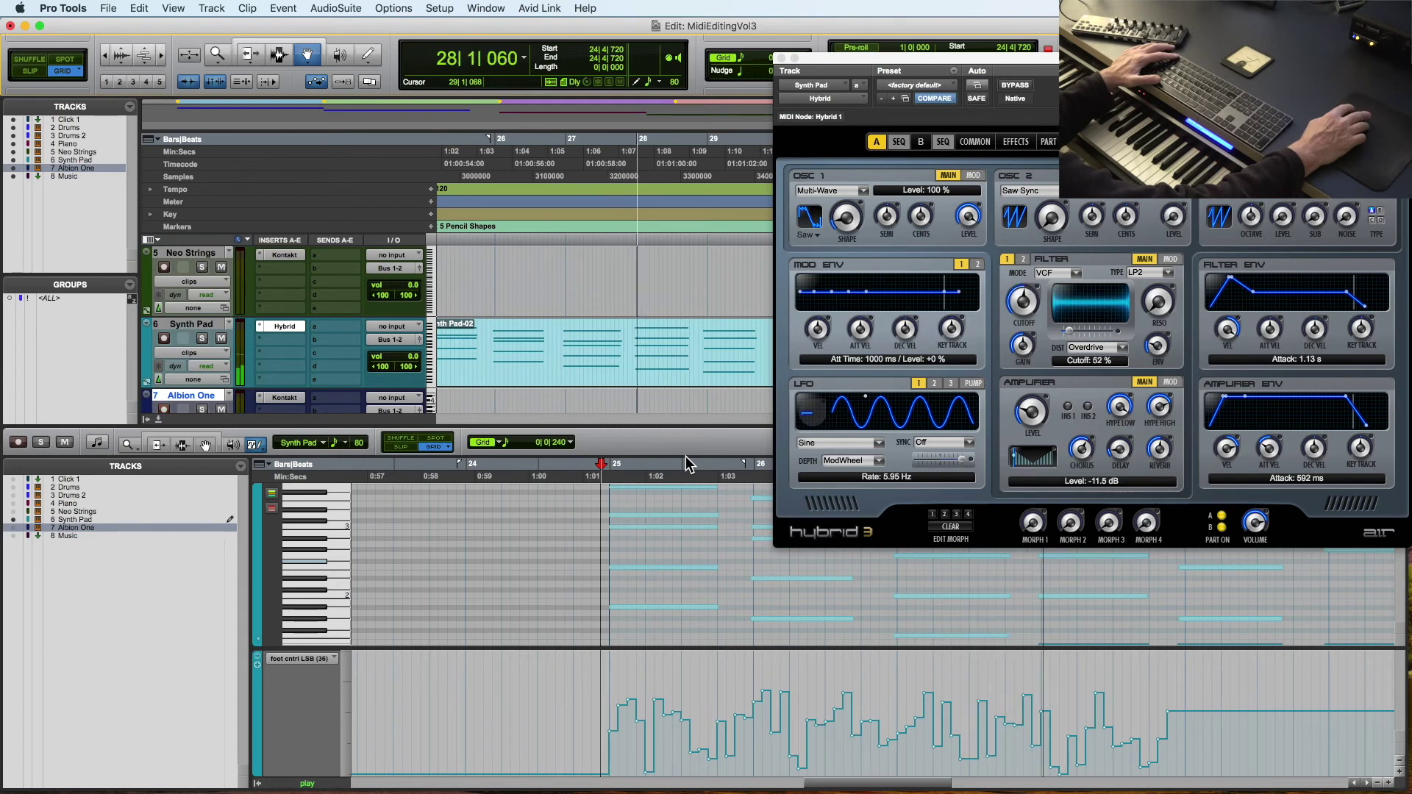
pyautogui.press('space')
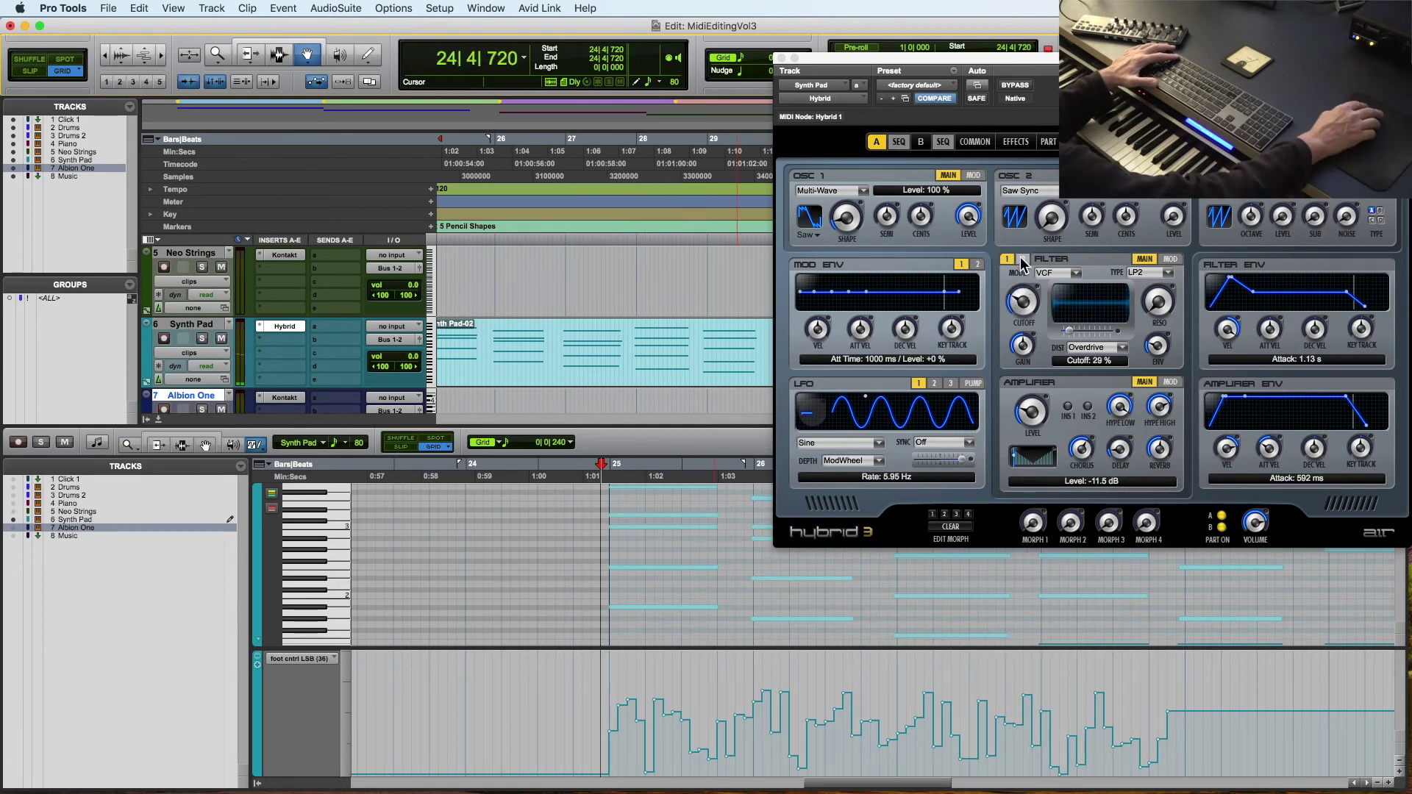
pyautogui.click(1022, 259)
pyautogui.click(302, 658)
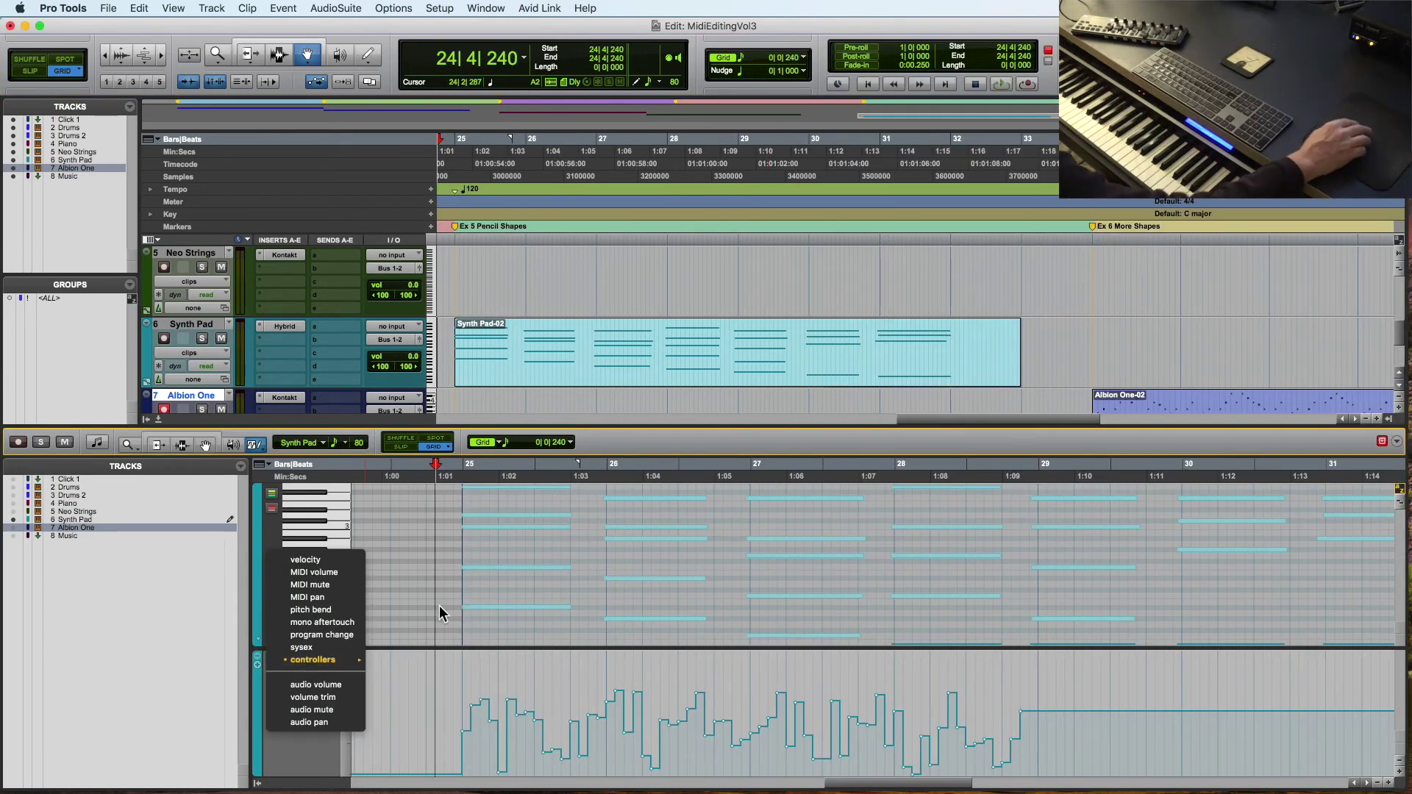
# Draw a Square-shaped foot cntrl LSB pattern from bar 25 to about bar 29 and play it.
pyautogui.click(381, 446)
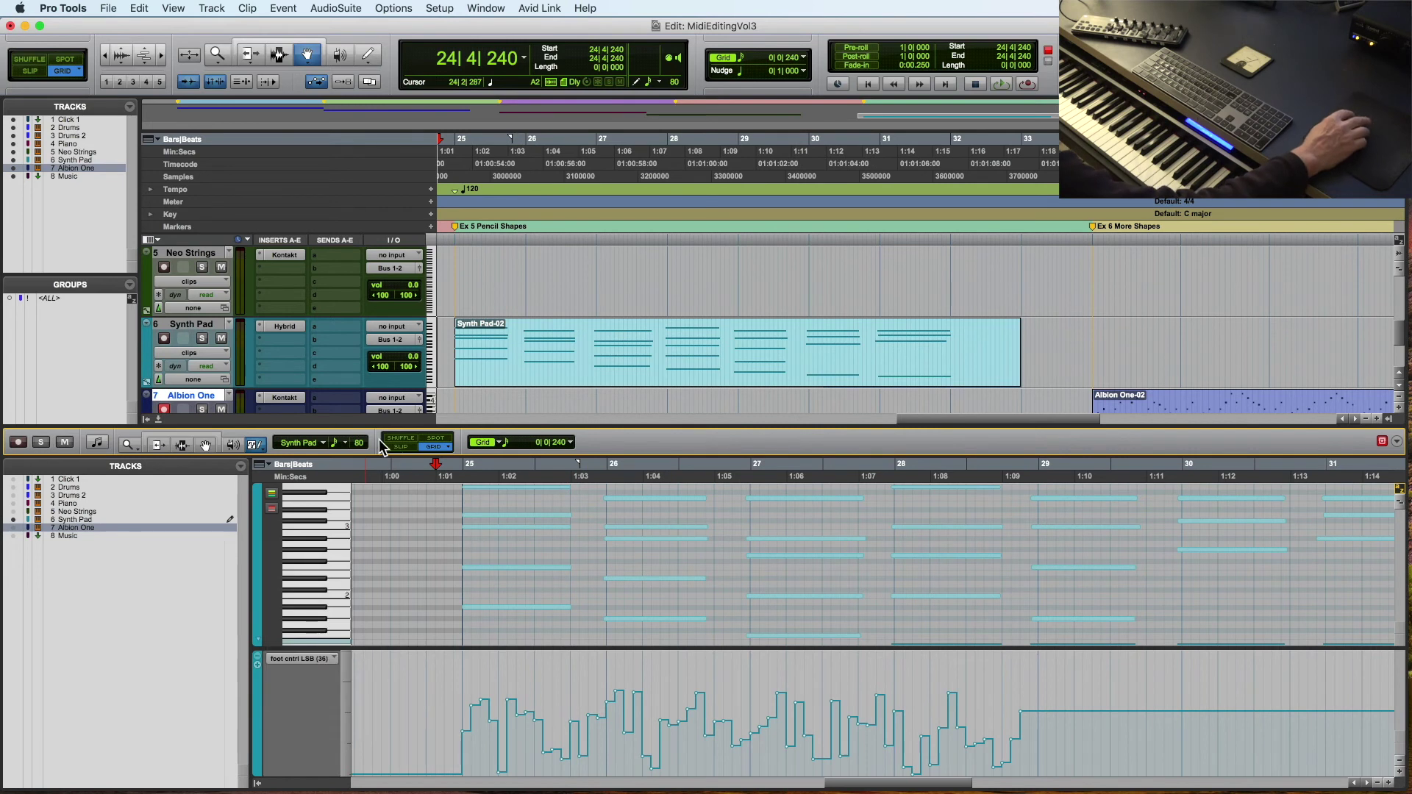
pyautogui.click(253, 446)
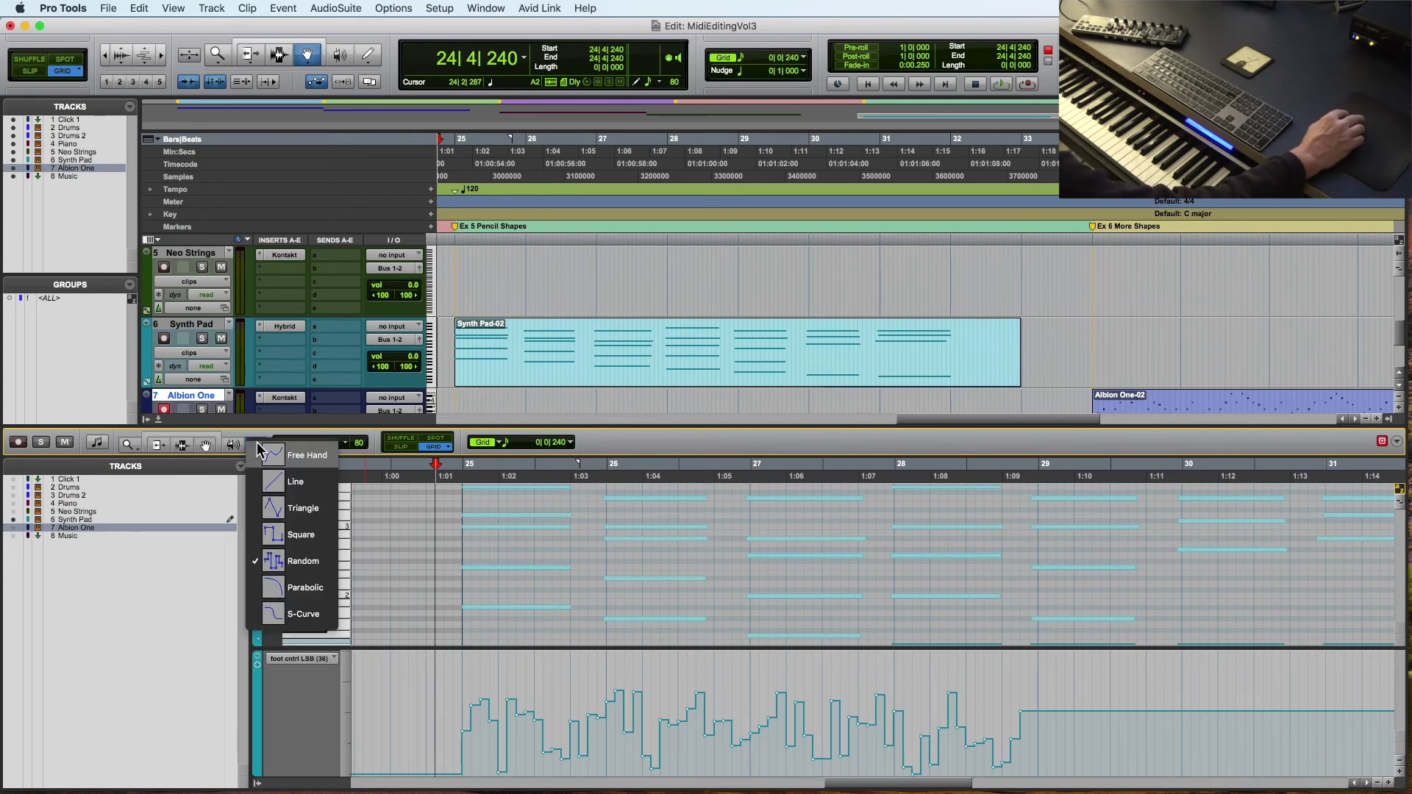
pyautogui.click(285, 535)
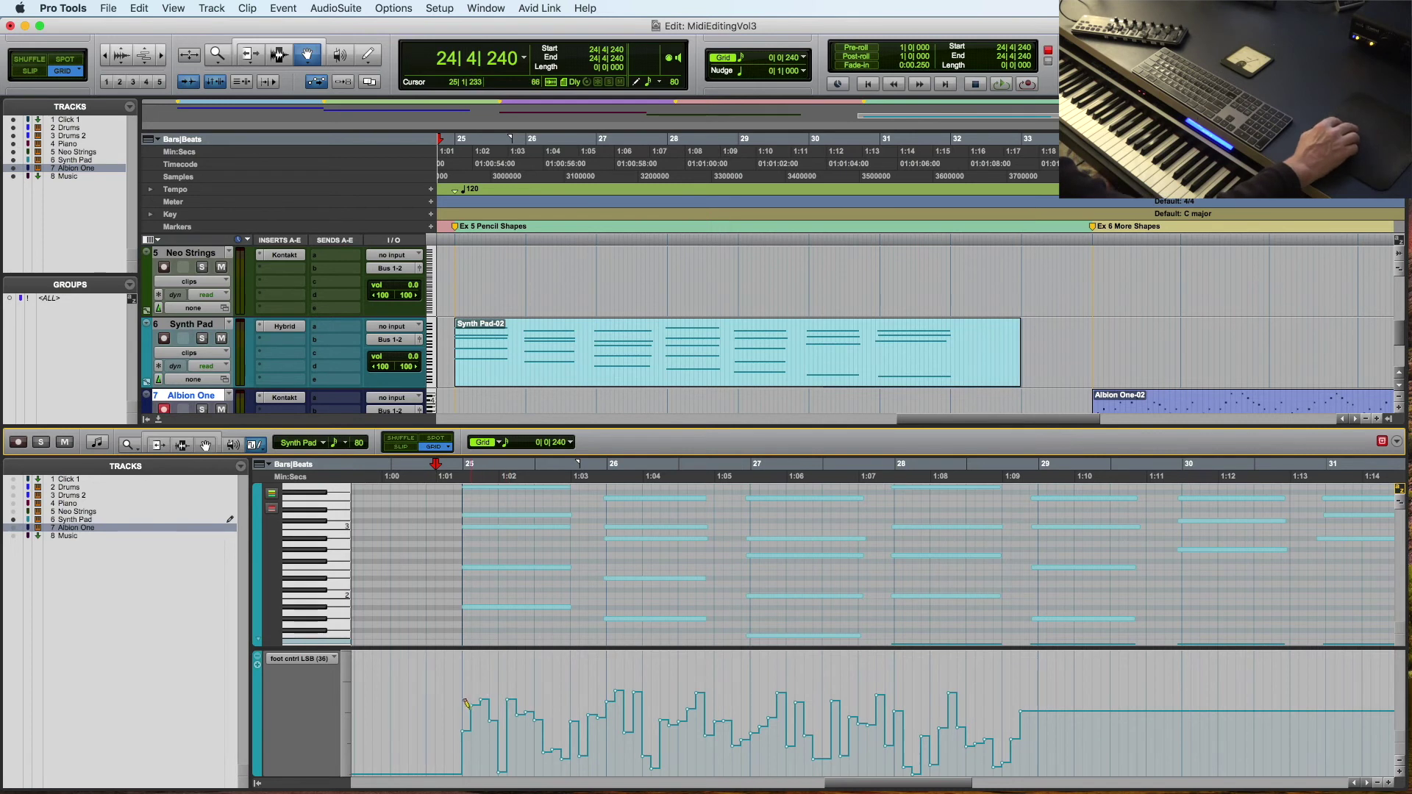
pyautogui.moveTo(460, 703)
pyautogui.mouseDown()
pyautogui.moveTo(1046, 712)
pyautogui.moveTo(1075, 740)
pyautogui.mouseUp()
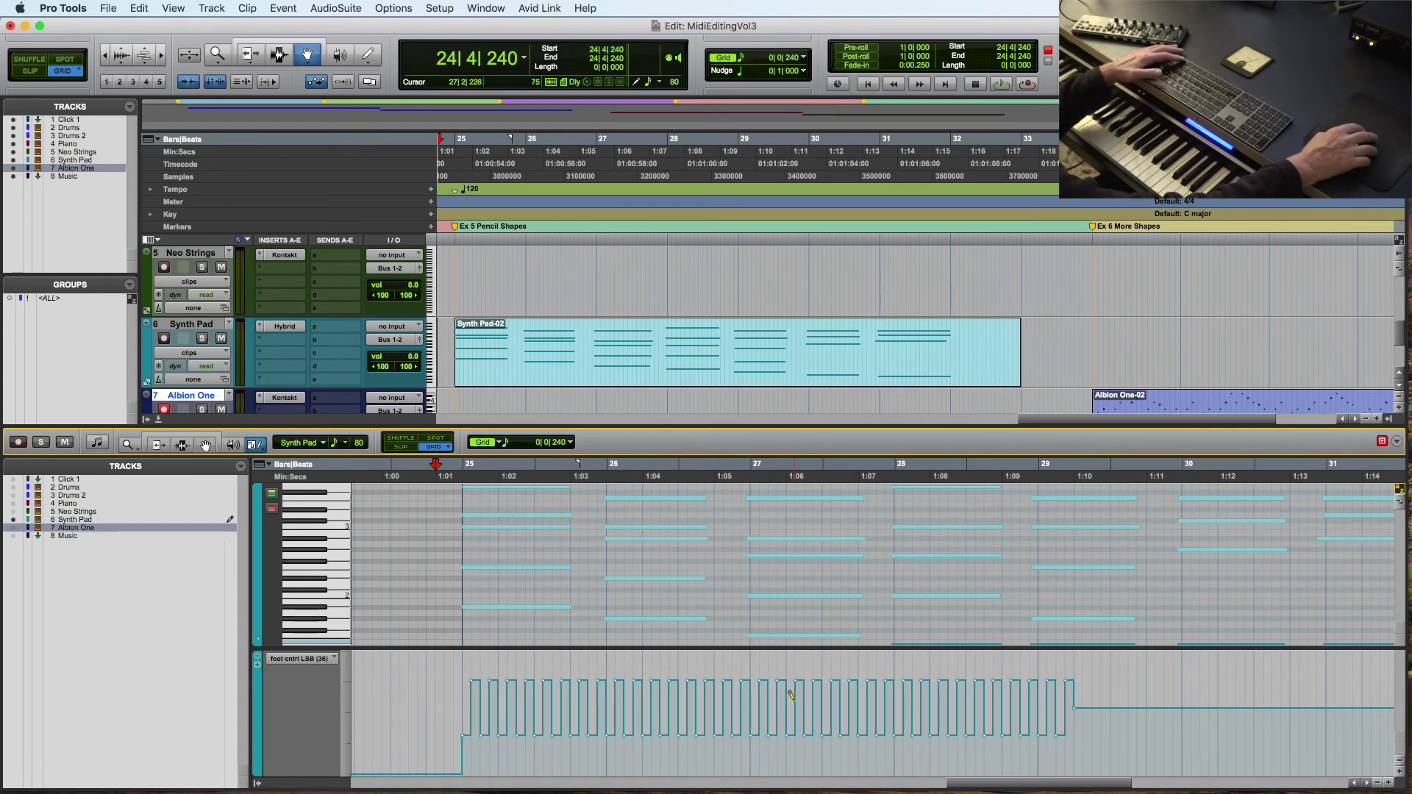
pyautogui.press('space')
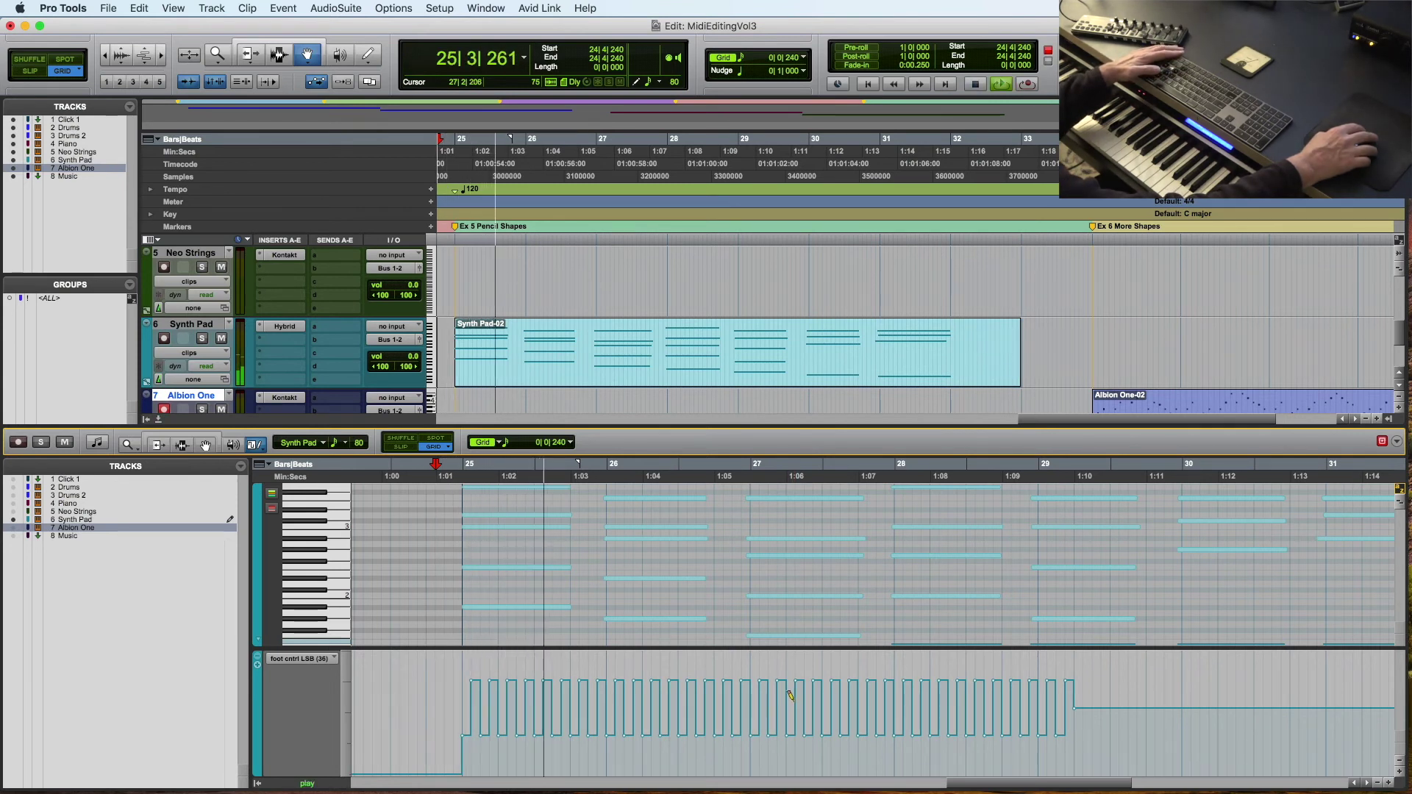
pyautogui.press('space')
pyautogui.click(301, 658)
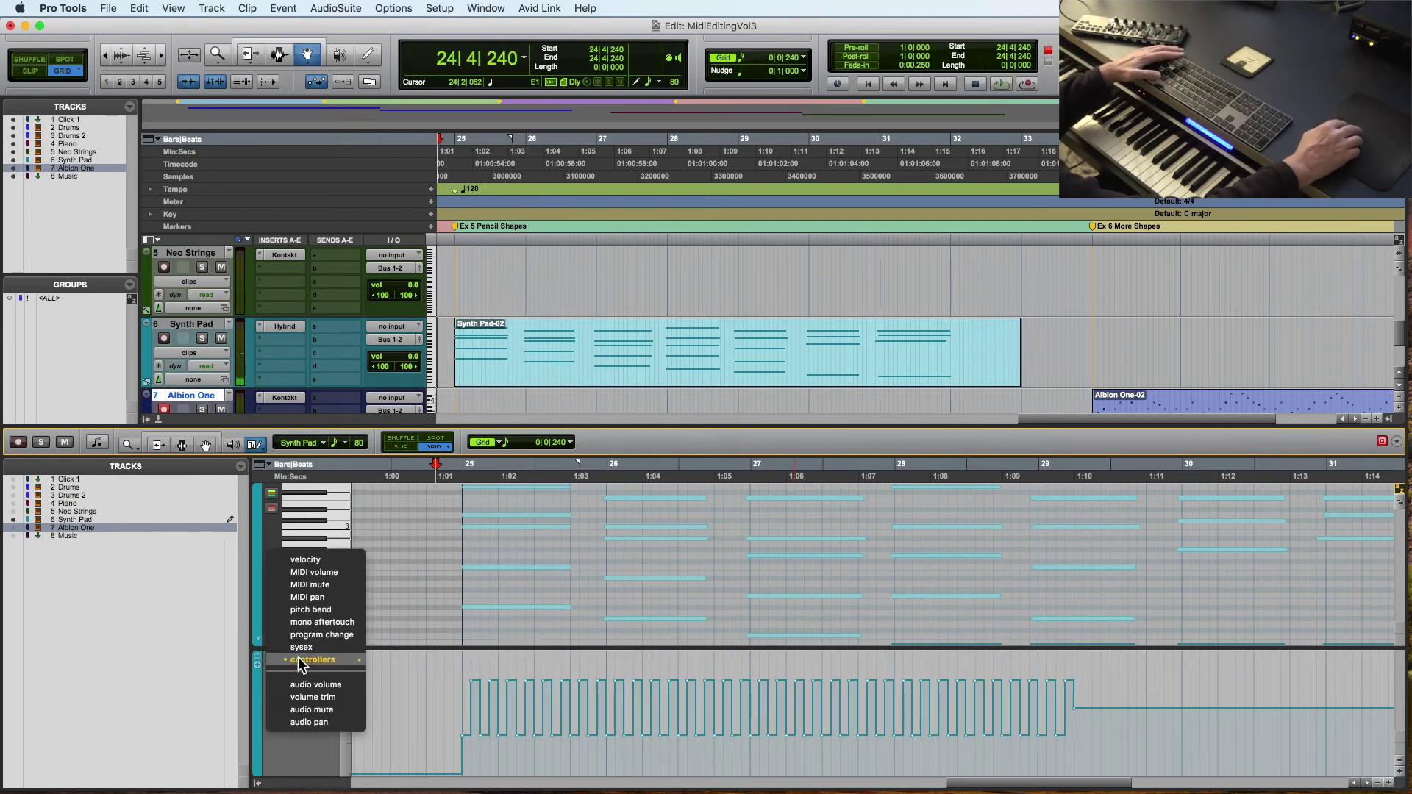
pyautogui.moveTo(299, 660)
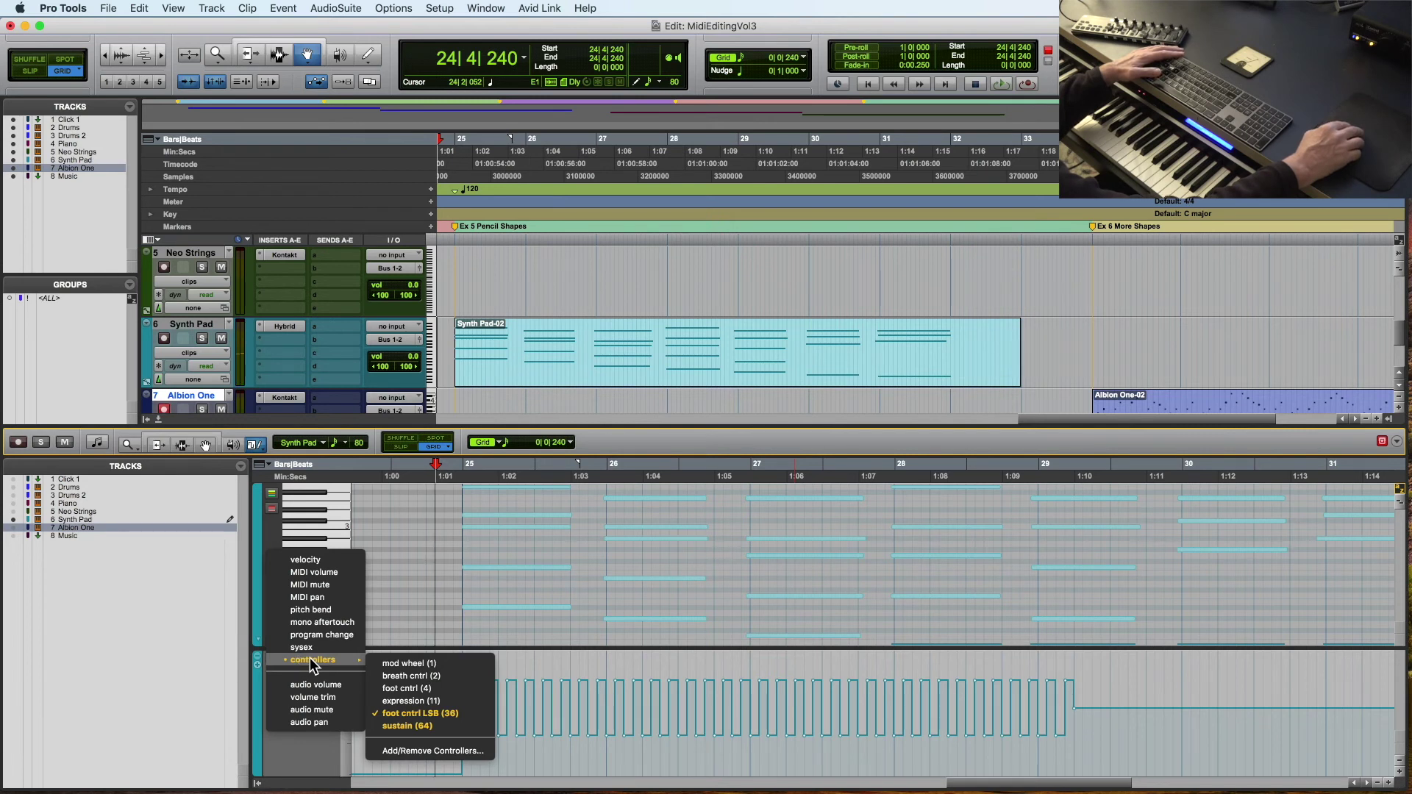
pyautogui.click(378, 662)
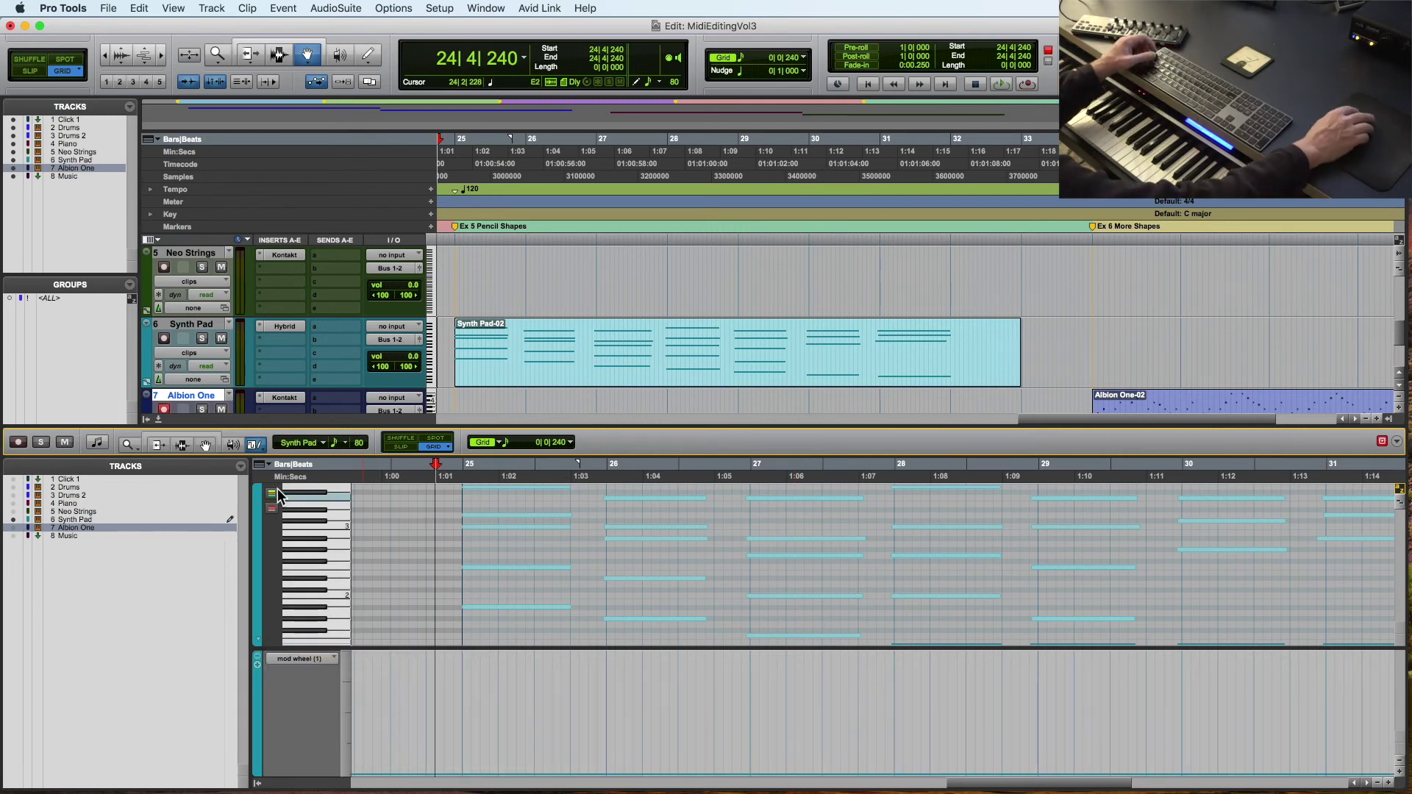
pyautogui.click(257, 446)
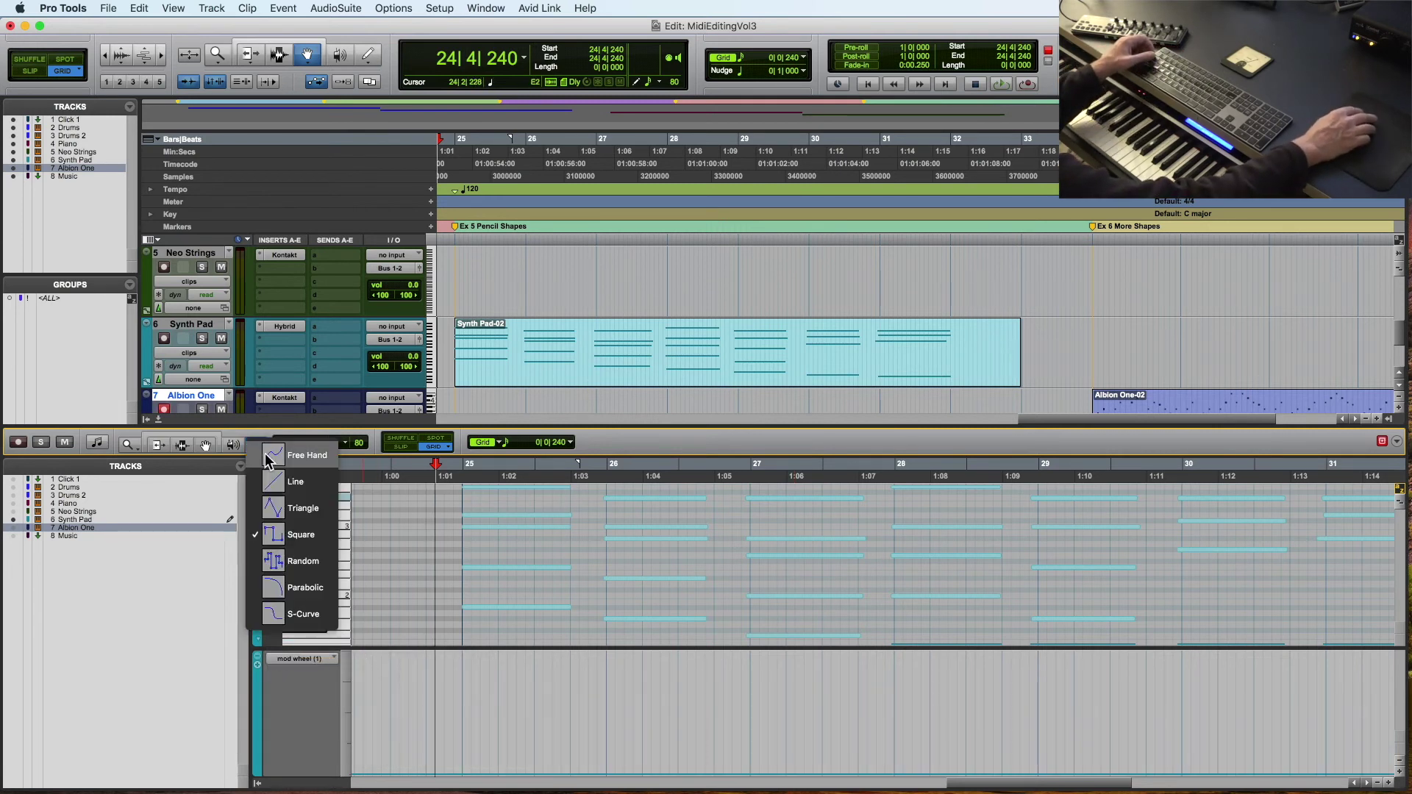
pyautogui.click(290, 507)
pyautogui.moveTo(476, 755)
pyautogui.mouseDown()
pyautogui.moveTo(600, 673)
pyautogui.moveTo(840, 655)
pyautogui.moveTo(1081, 661)
pyautogui.mouseUp()
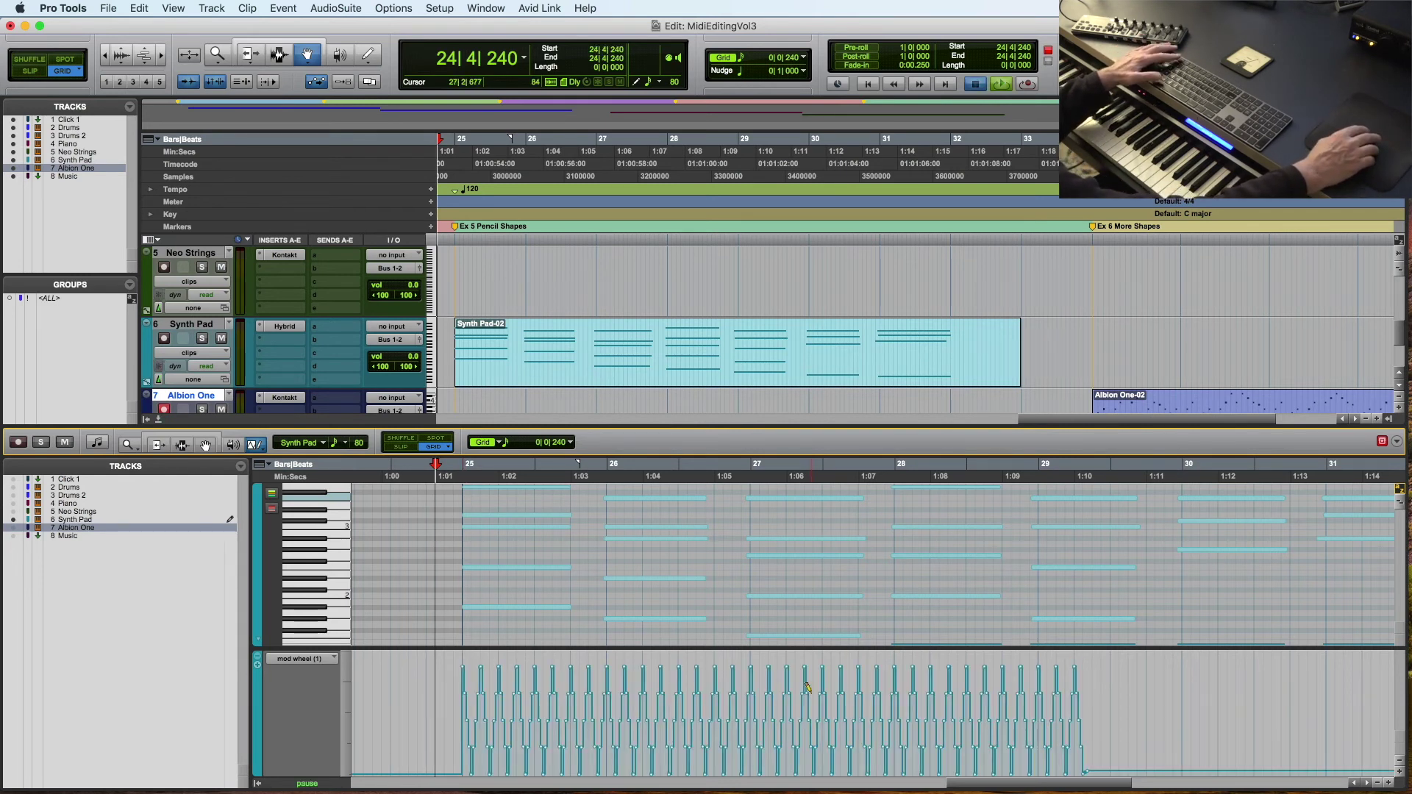
pyautogui.press('space')
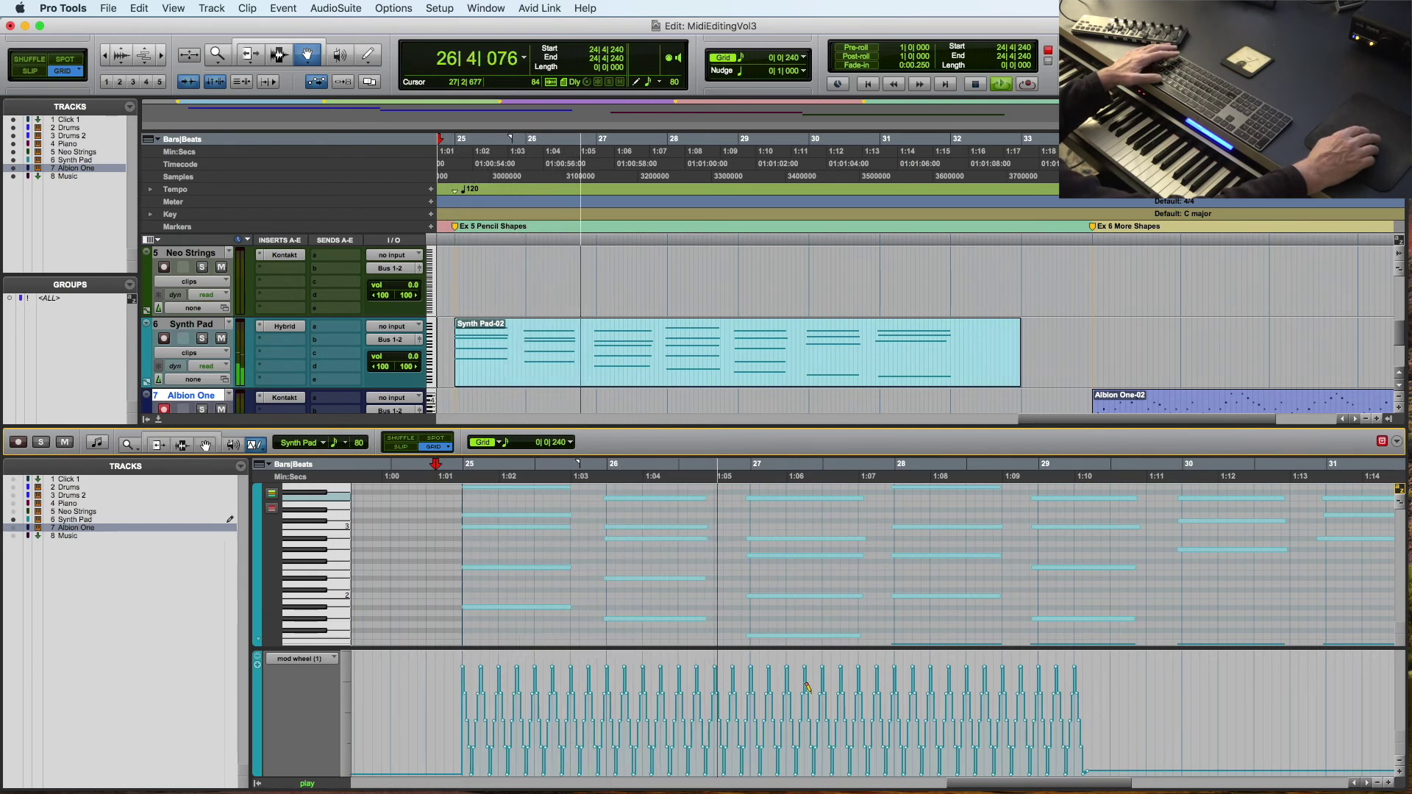
pyautogui.press('space')
pyautogui.press('super+z')
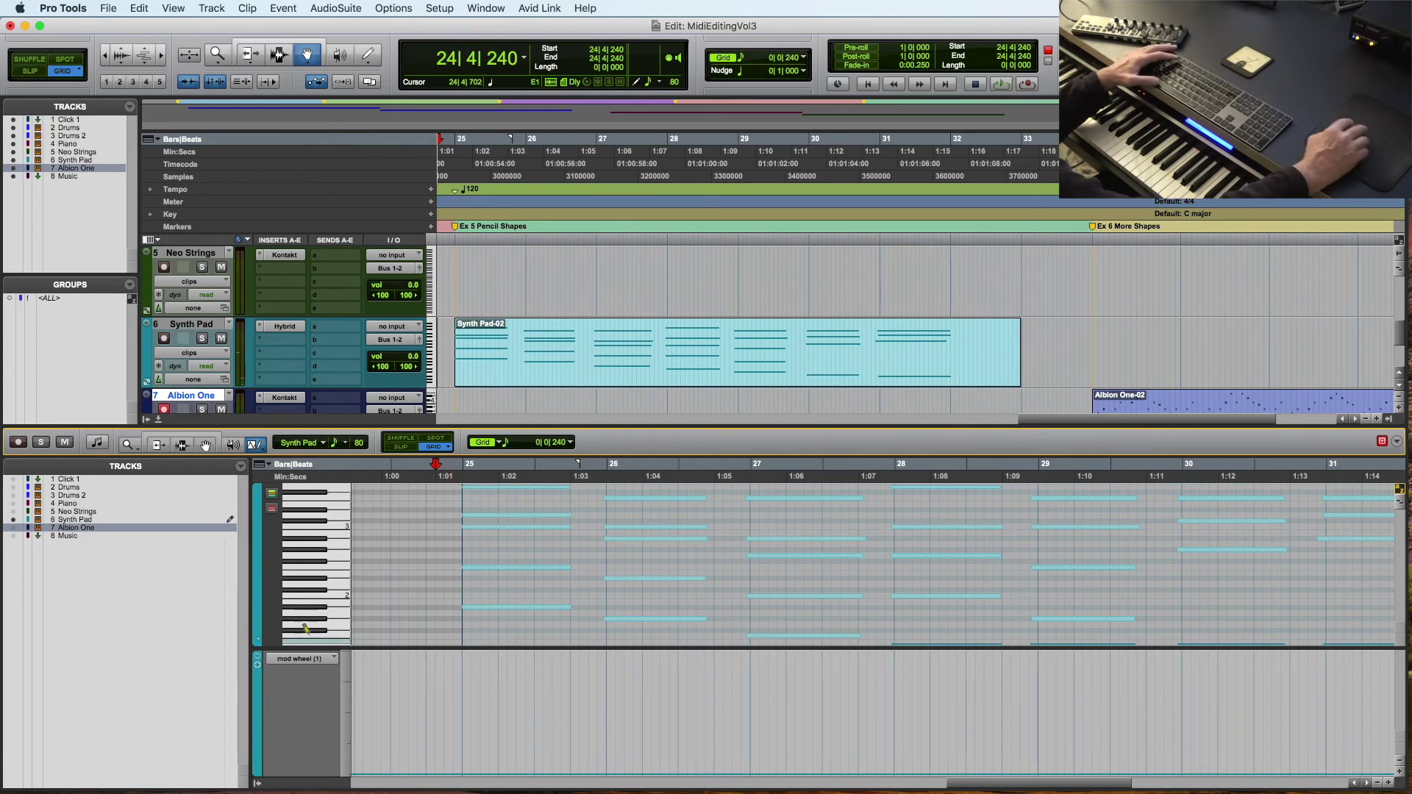
# Switch the controller lane to Expression (11) and set the grid to 1/4-note triplets.
pyautogui.click(274, 657)
pyautogui.moveTo(302, 659)
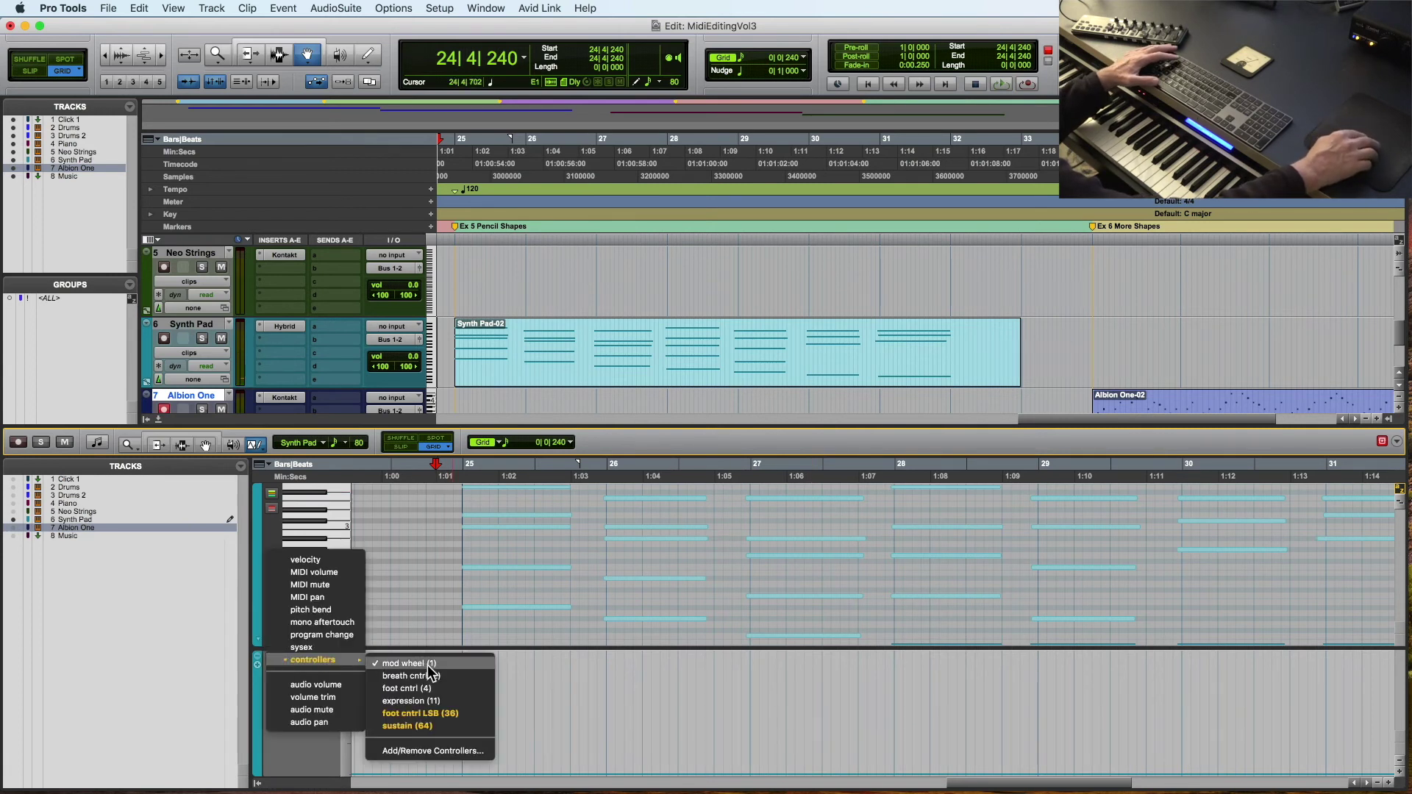
pyautogui.click(434, 702)
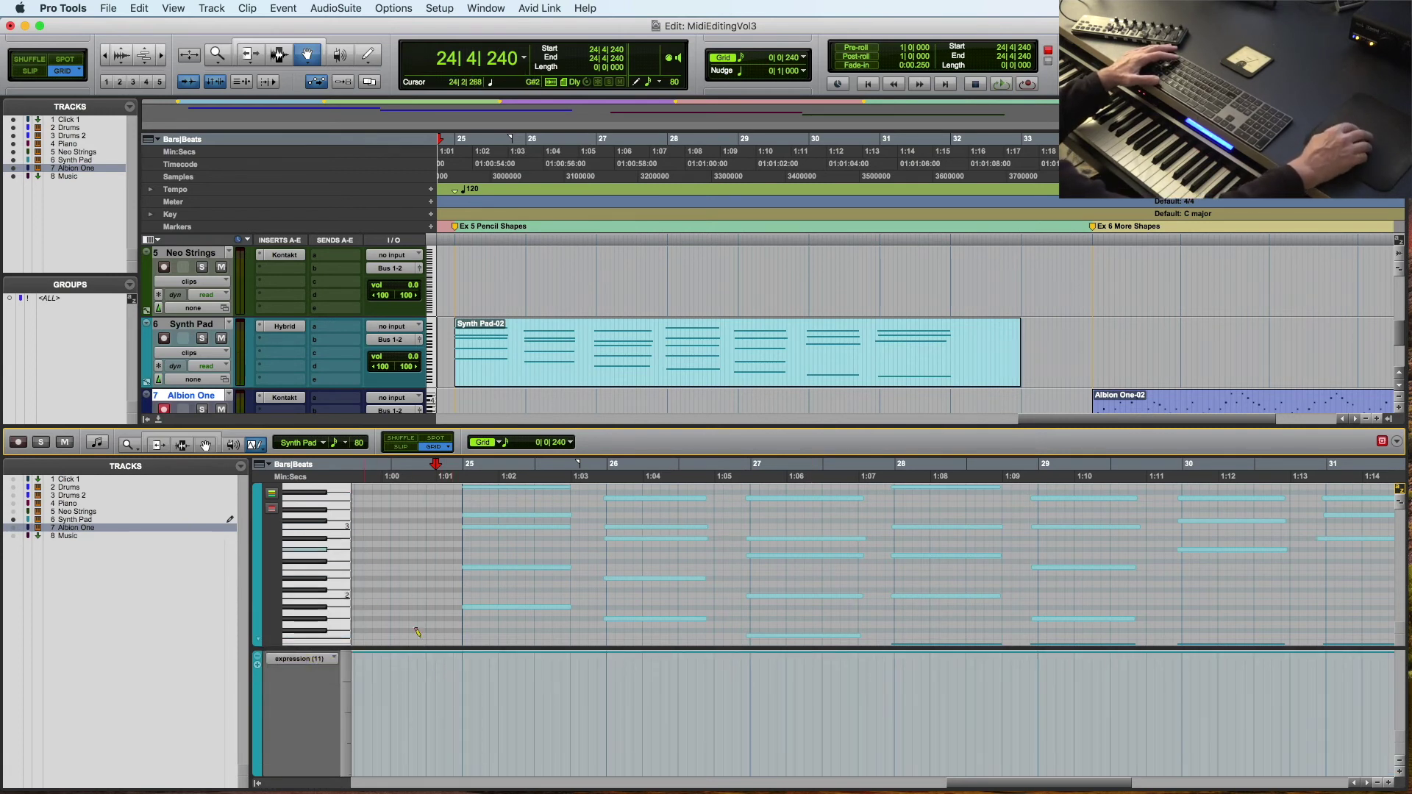
pyautogui.click(568, 444)
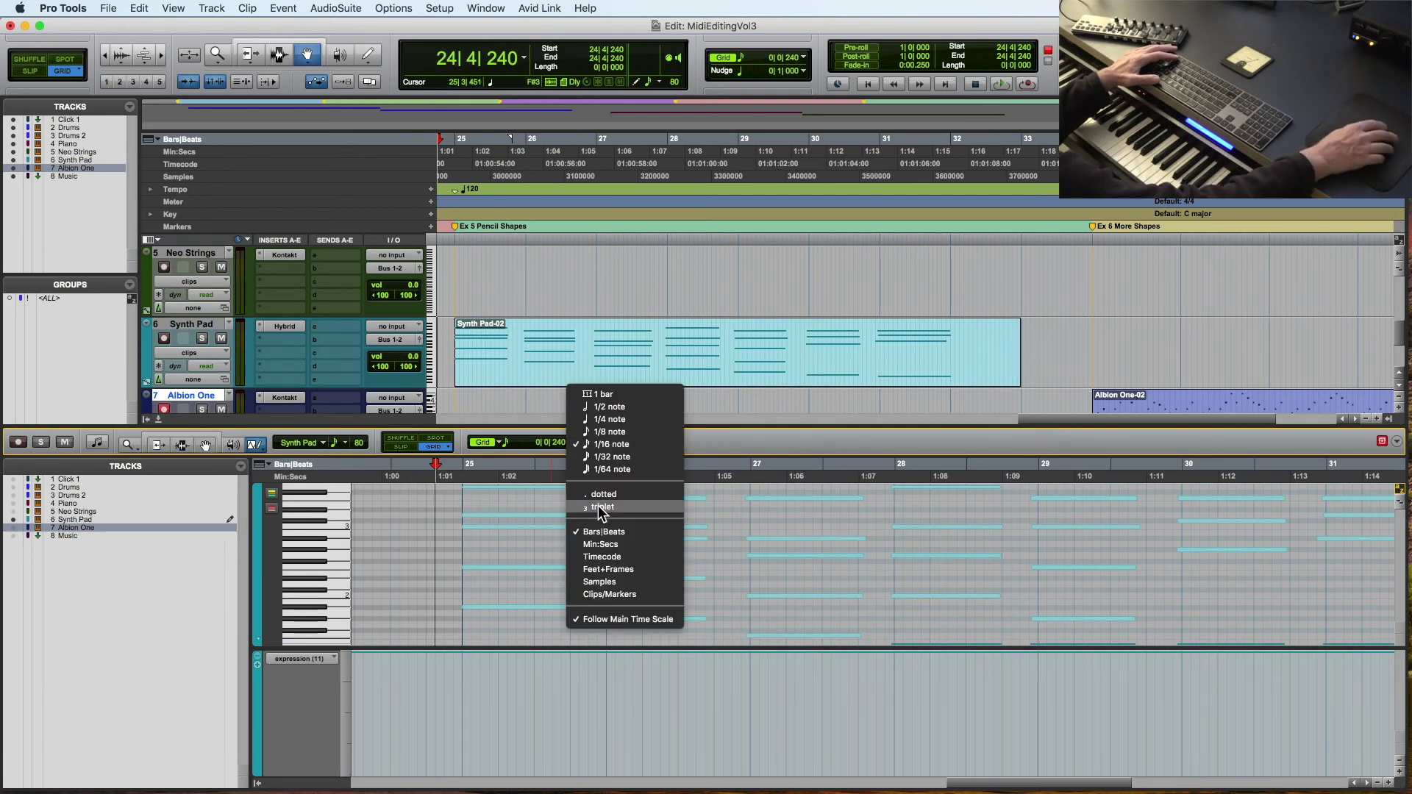
pyautogui.click(603, 507)
pyautogui.click(571, 443)
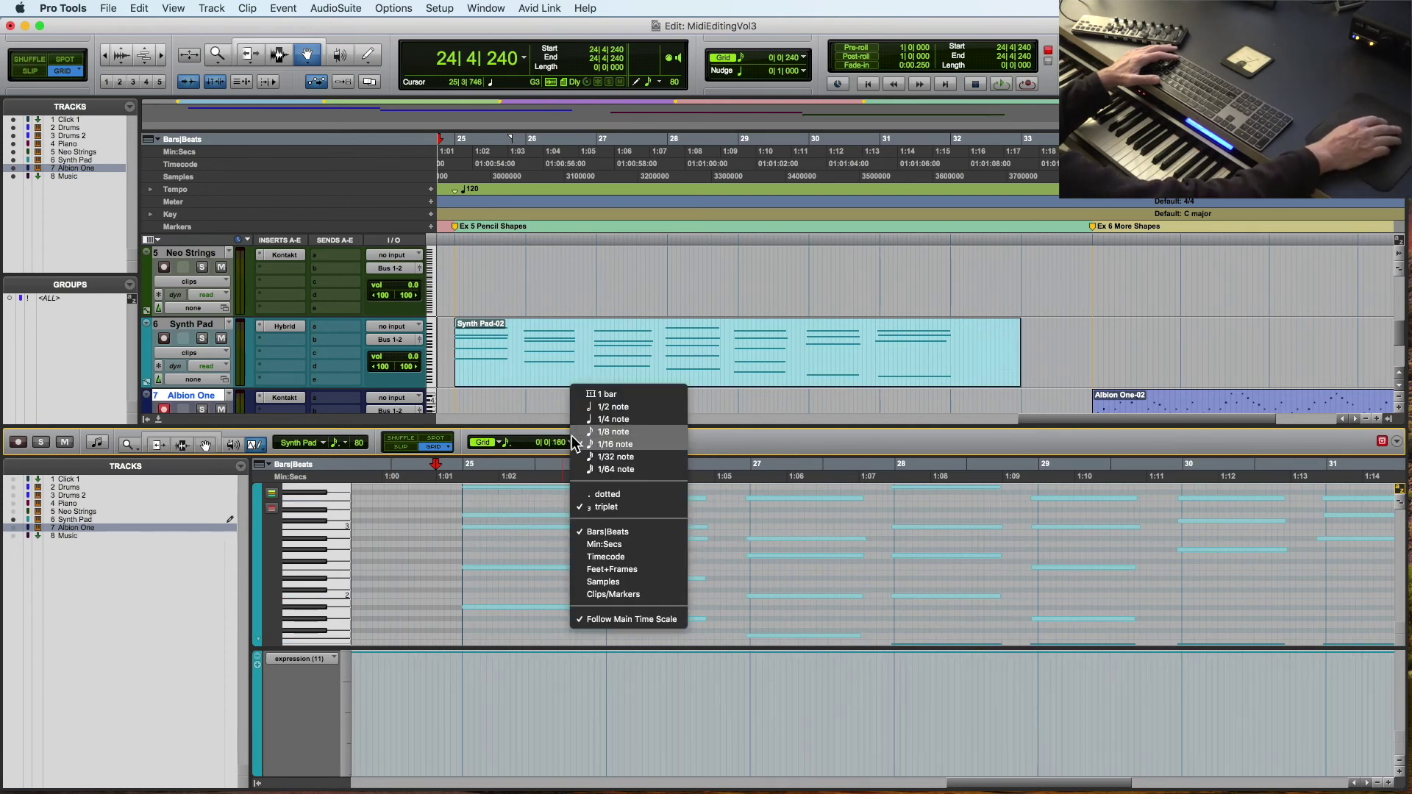
pyautogui.click(600, 406)
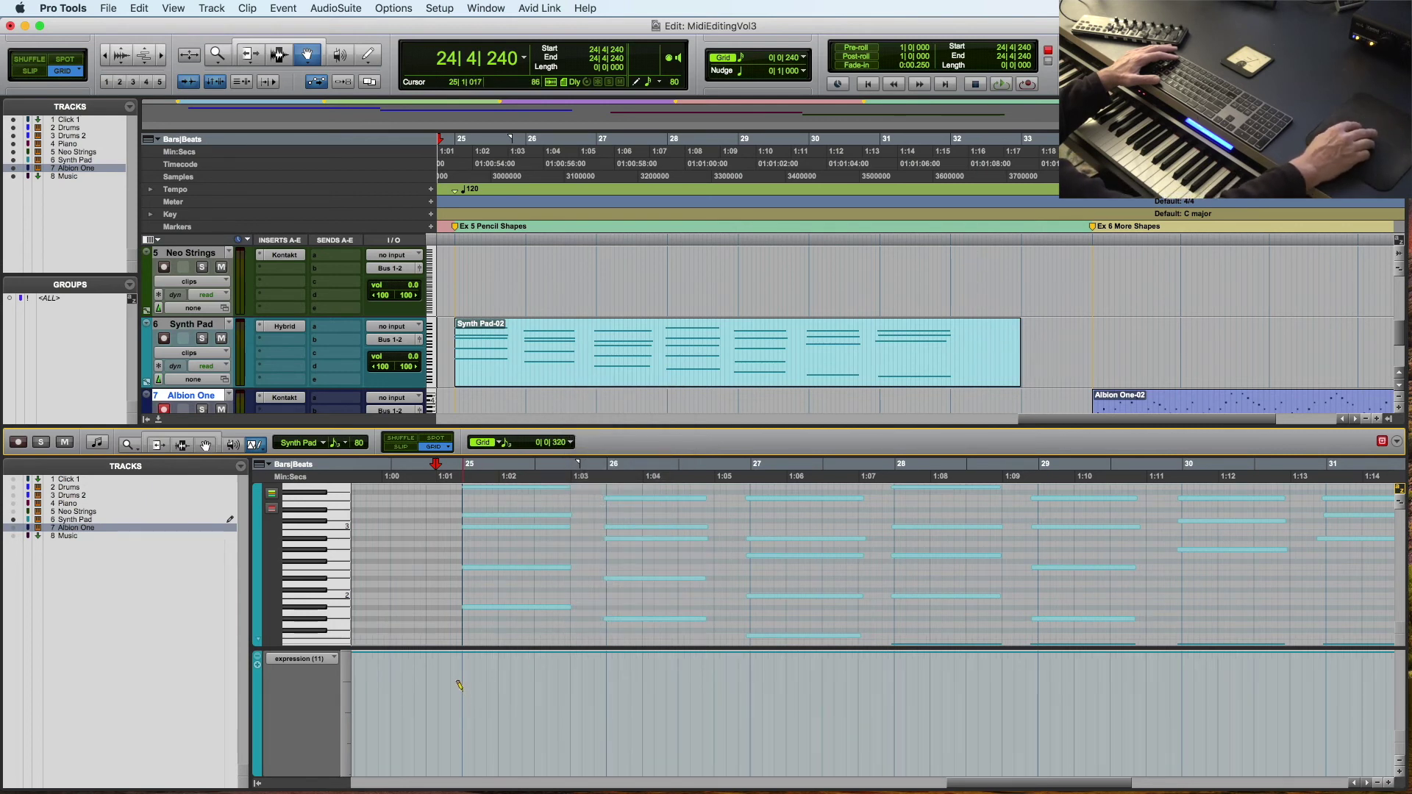
# Draw a triangle expression zigzag from bar 25 to 28, play it, then select the Albion One-02 clip.
pyautogui.moveTo(459, 686)
pyautogui.mouseDown()
pyautogui.moveTo(501, 710)
pyautogui.moveTo(623, 731)
pyautogui.moveTo(1136, 736)
pyautogui.mouseUp()
pyautogui.scroll(-2, 169, 299)
pyautogui.press('space')
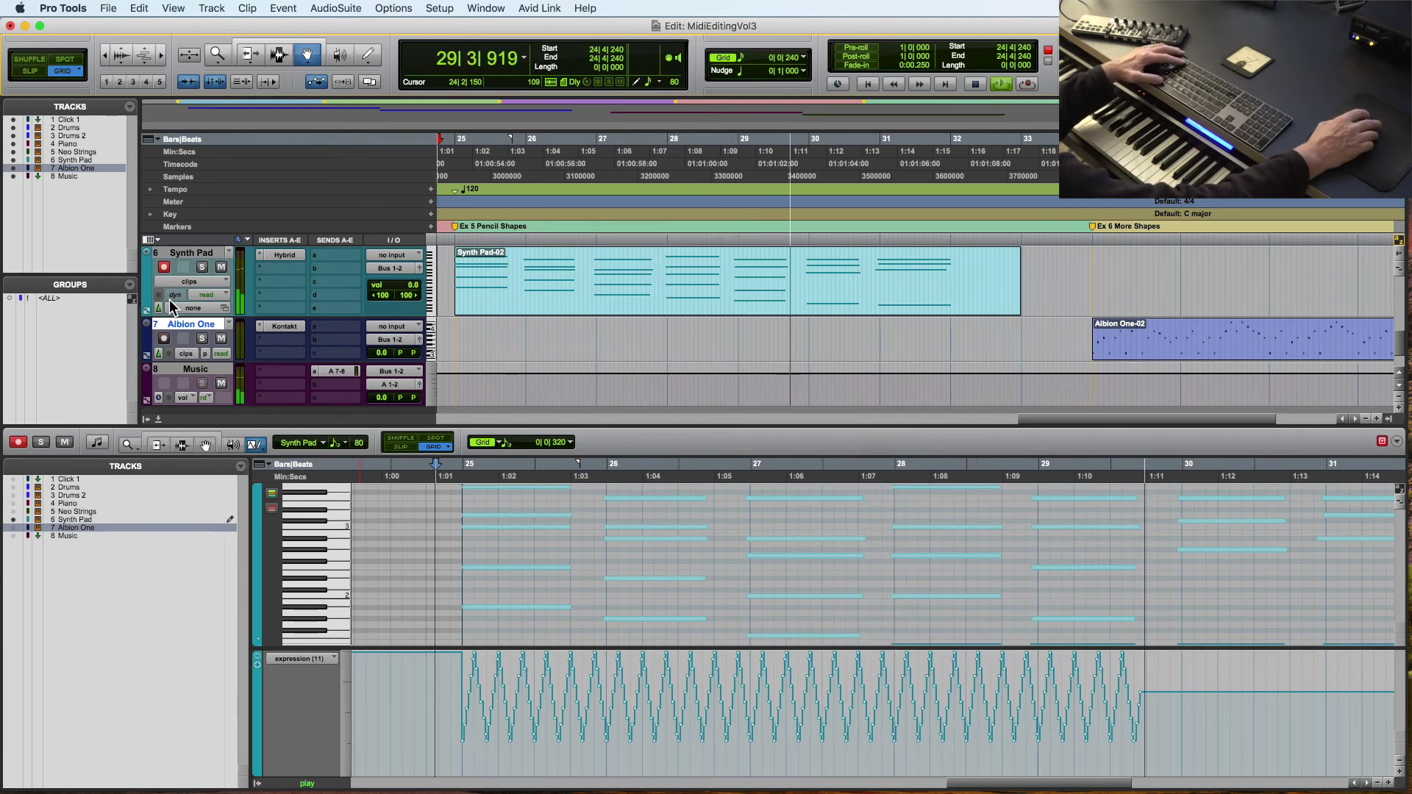
pyautogui.press('space')
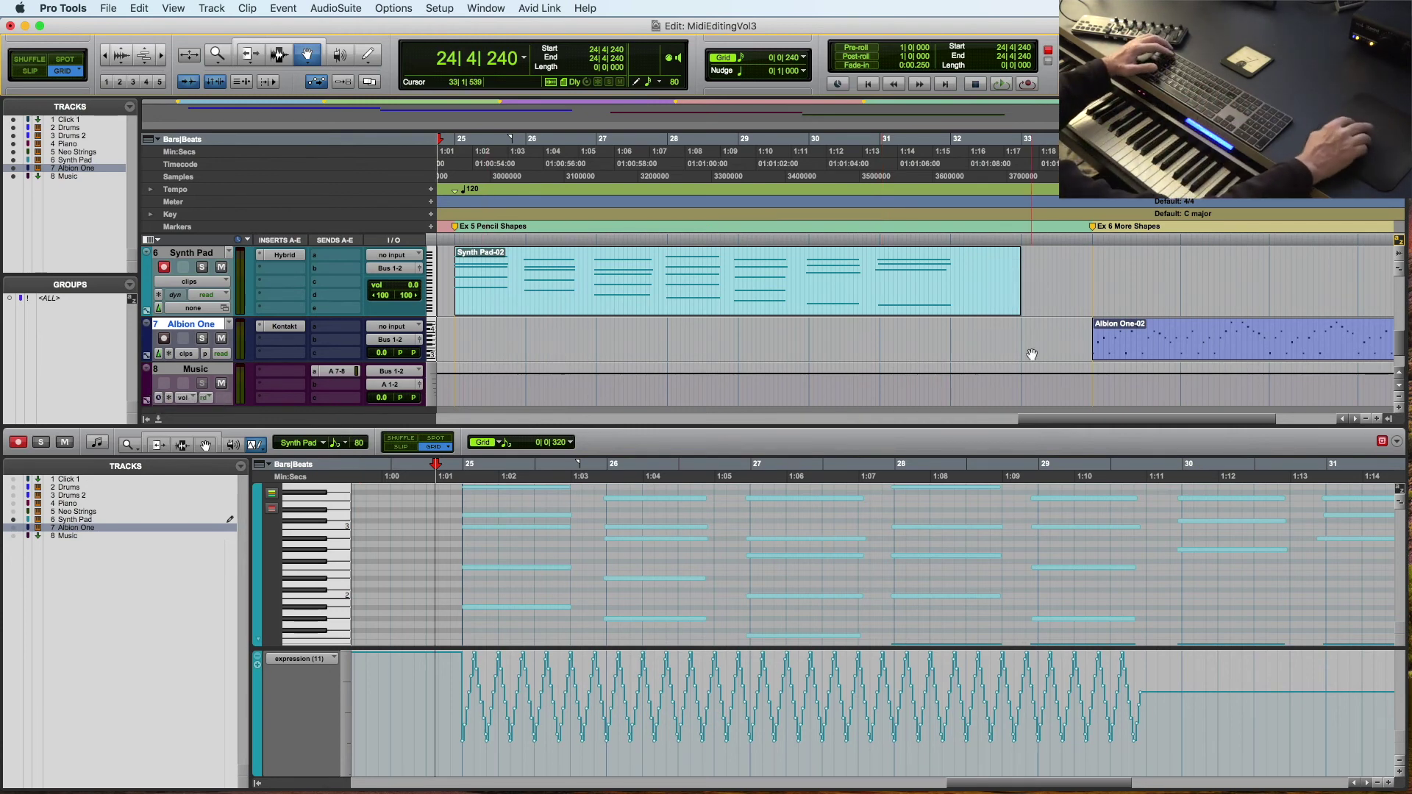
pyautogui.click(1154, 337)
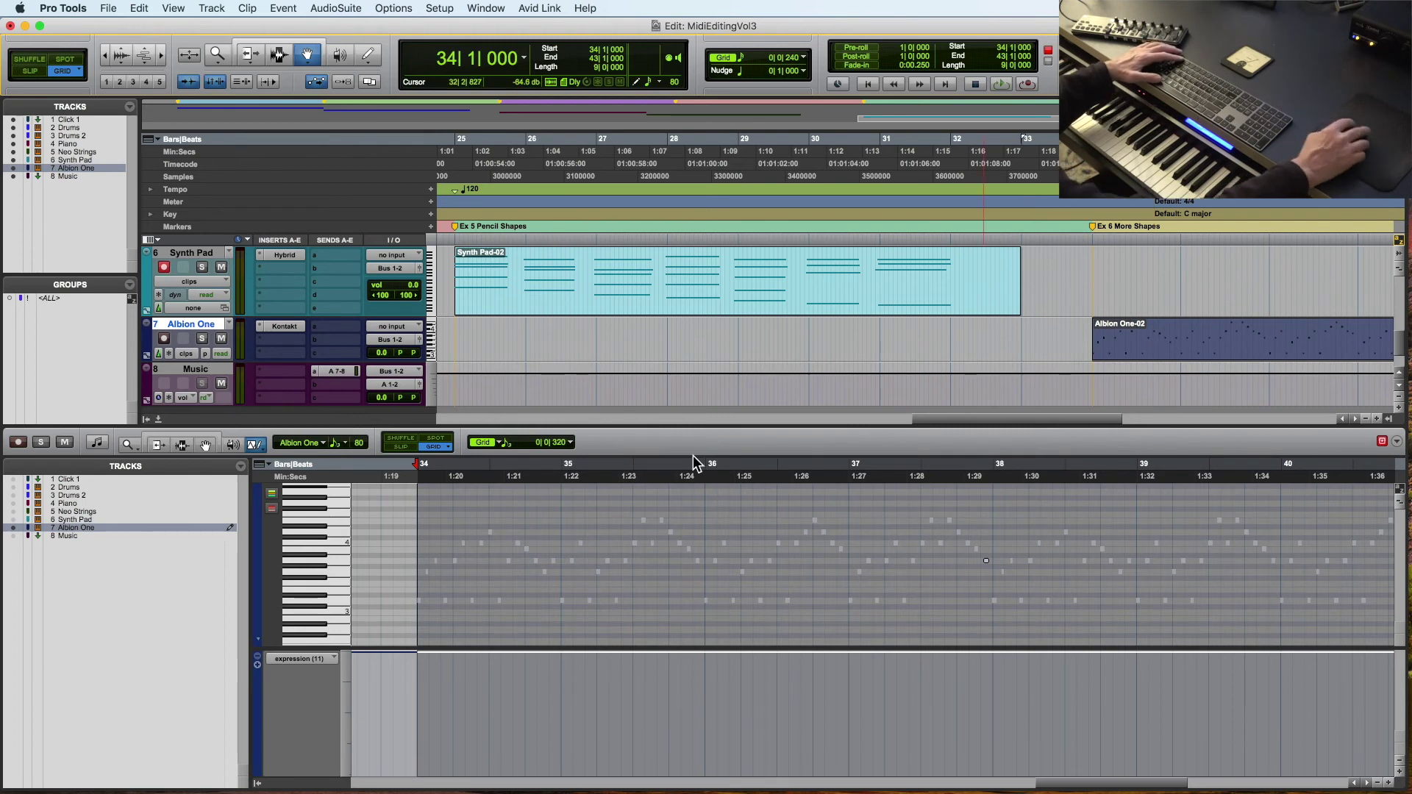
# Audition the part from just before bar 34 and Grabber-select several lowest-row notes across bars 34–40.
pyautogui.click(405, 477)
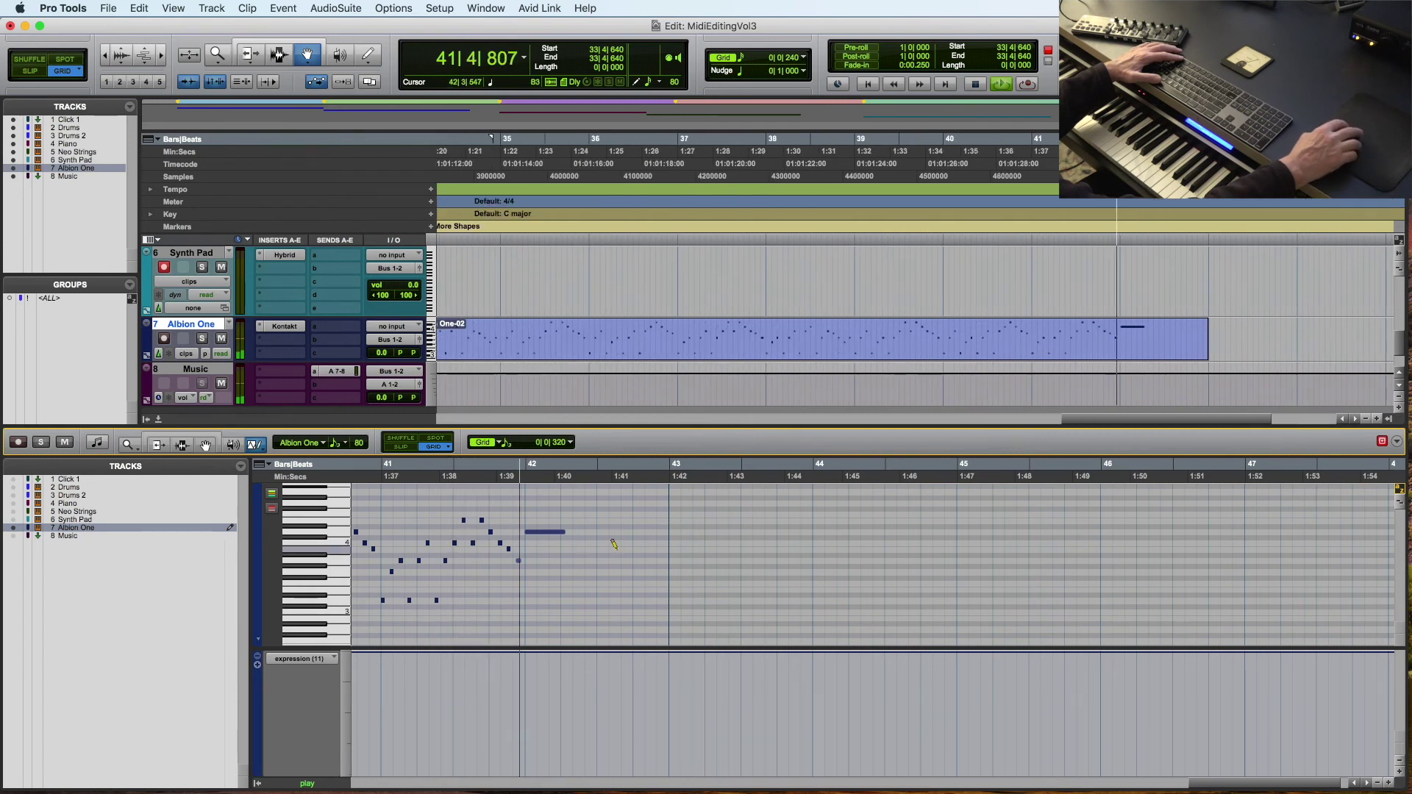
pyautogui.press('space')
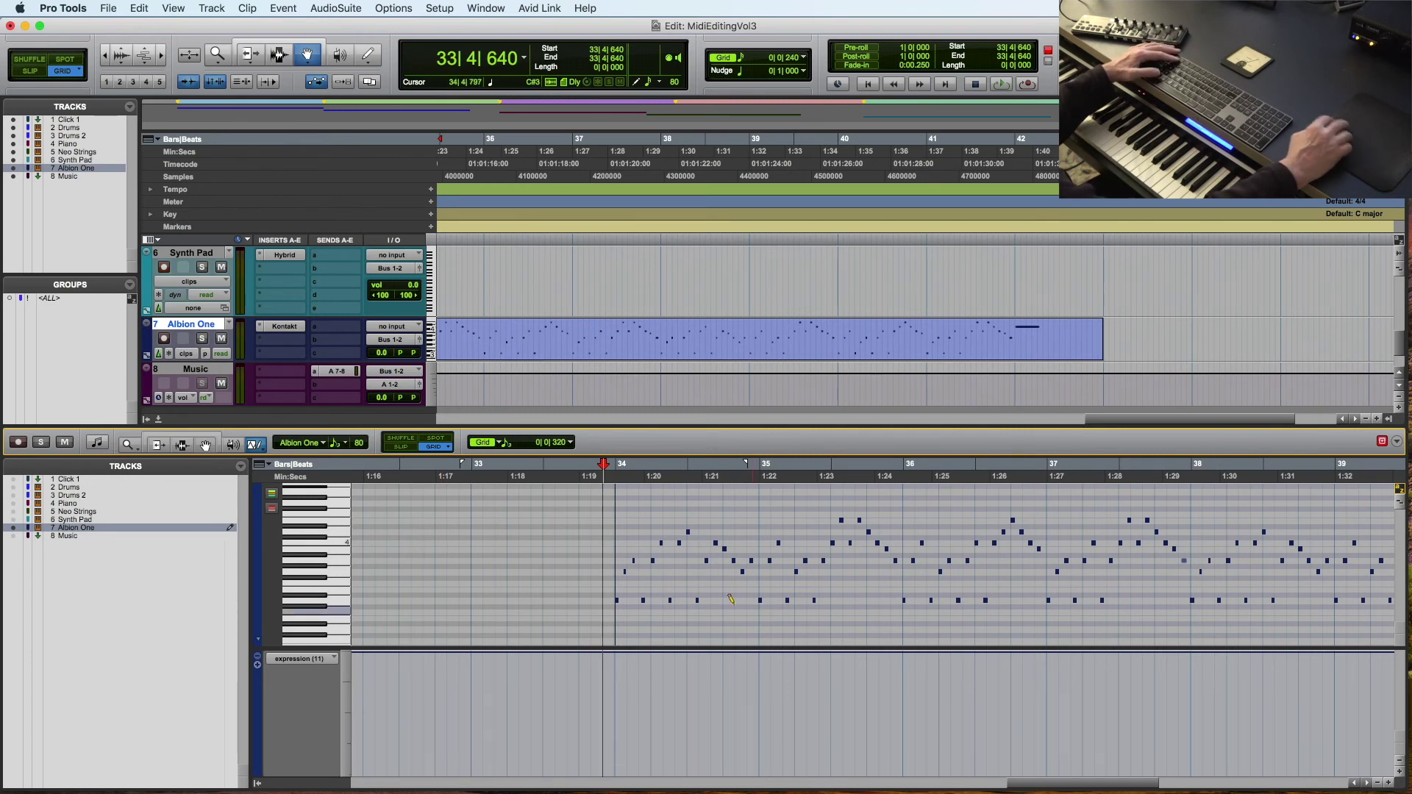
pyautogui.click(206, 445)
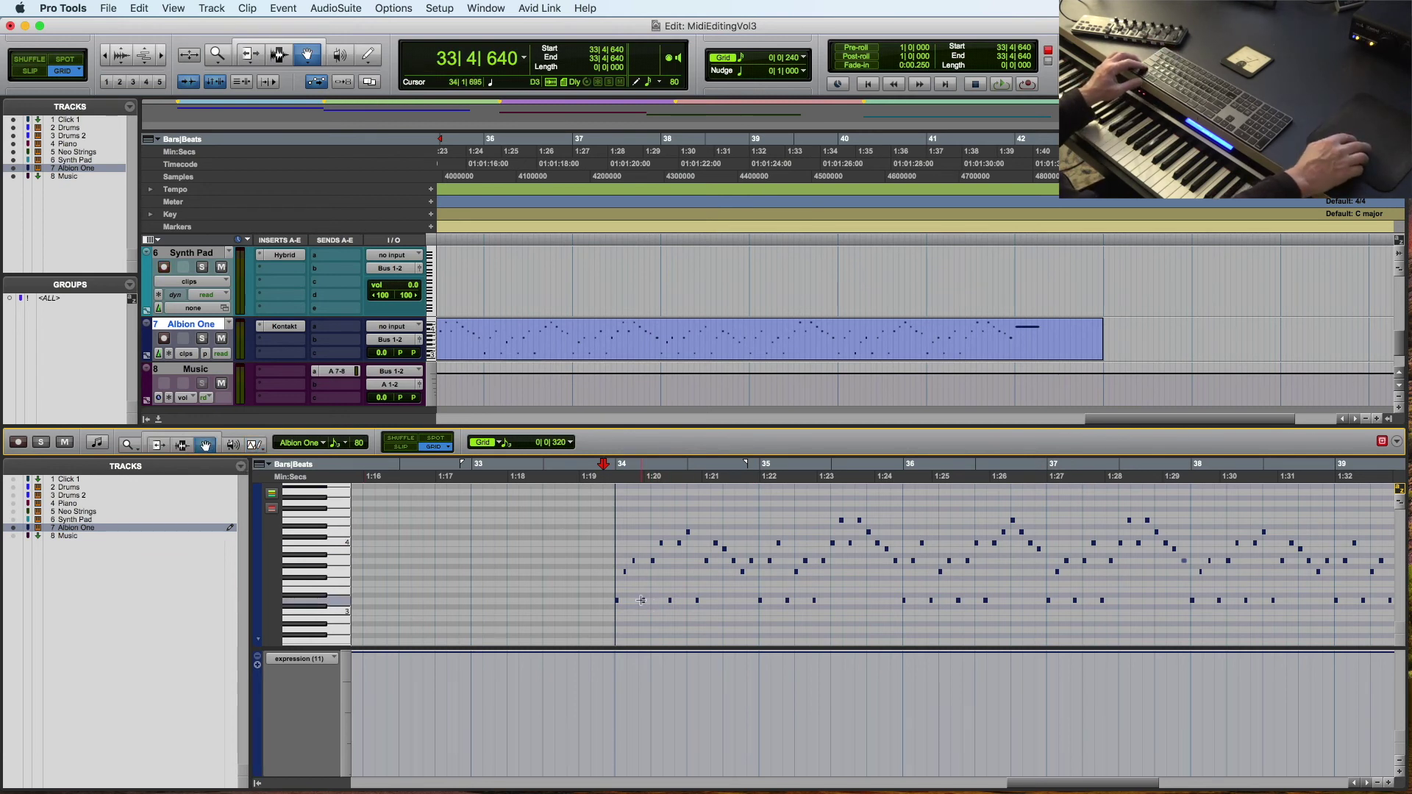
pyautogui.moveTo(652, 610); pyautogui.dragTo(653, 609)
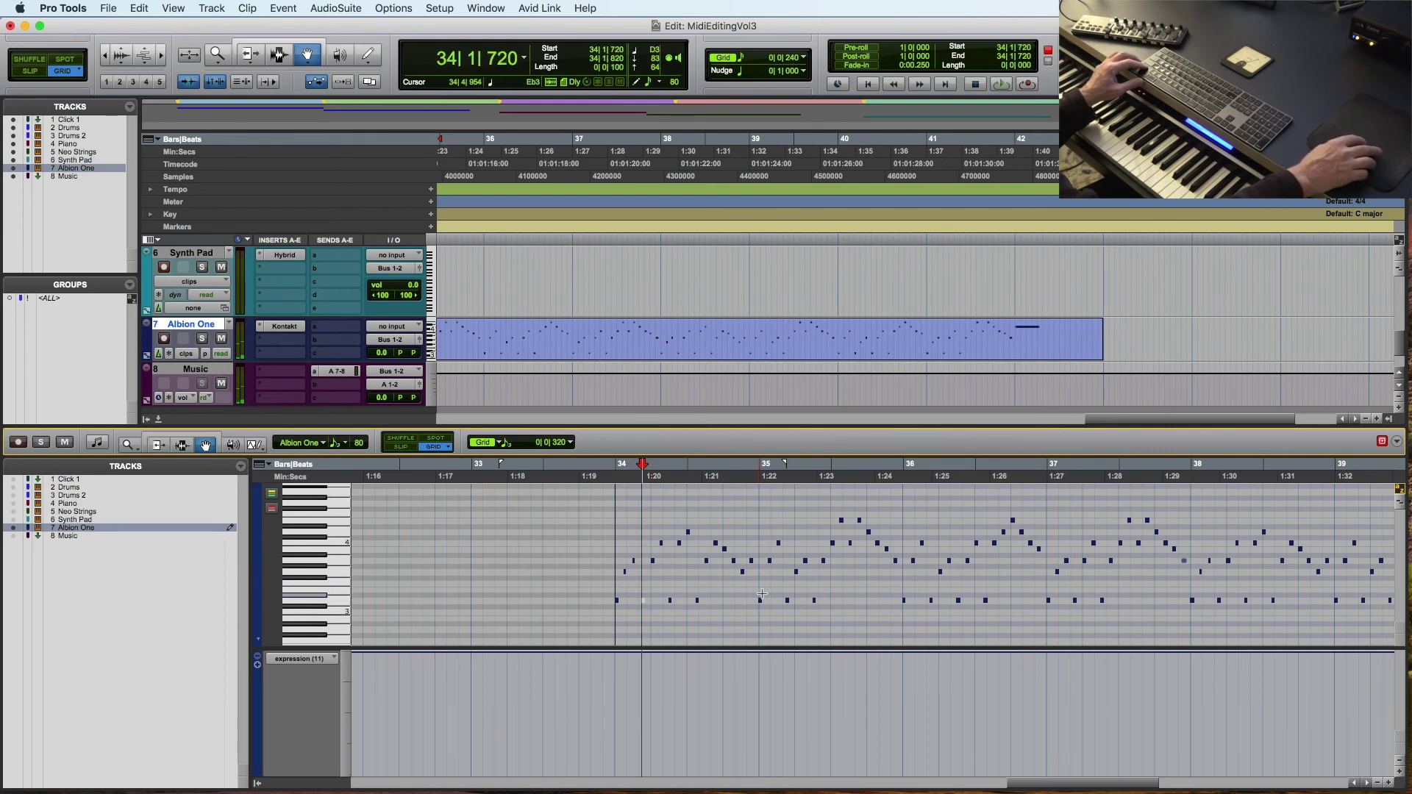
pyautogui.moveTo(792, 604); pyautogui.dragTo(793, 609)
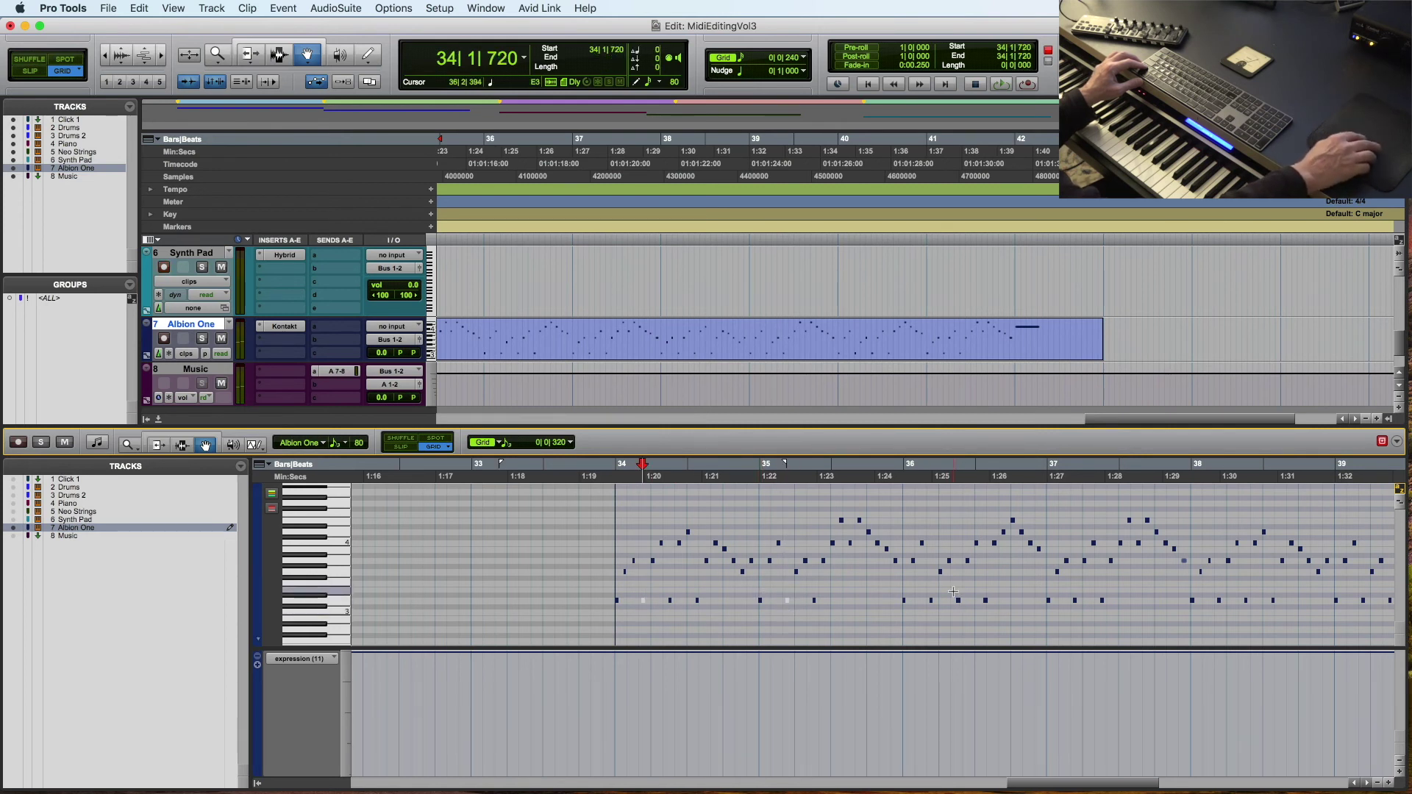
pyautogui.press('space')
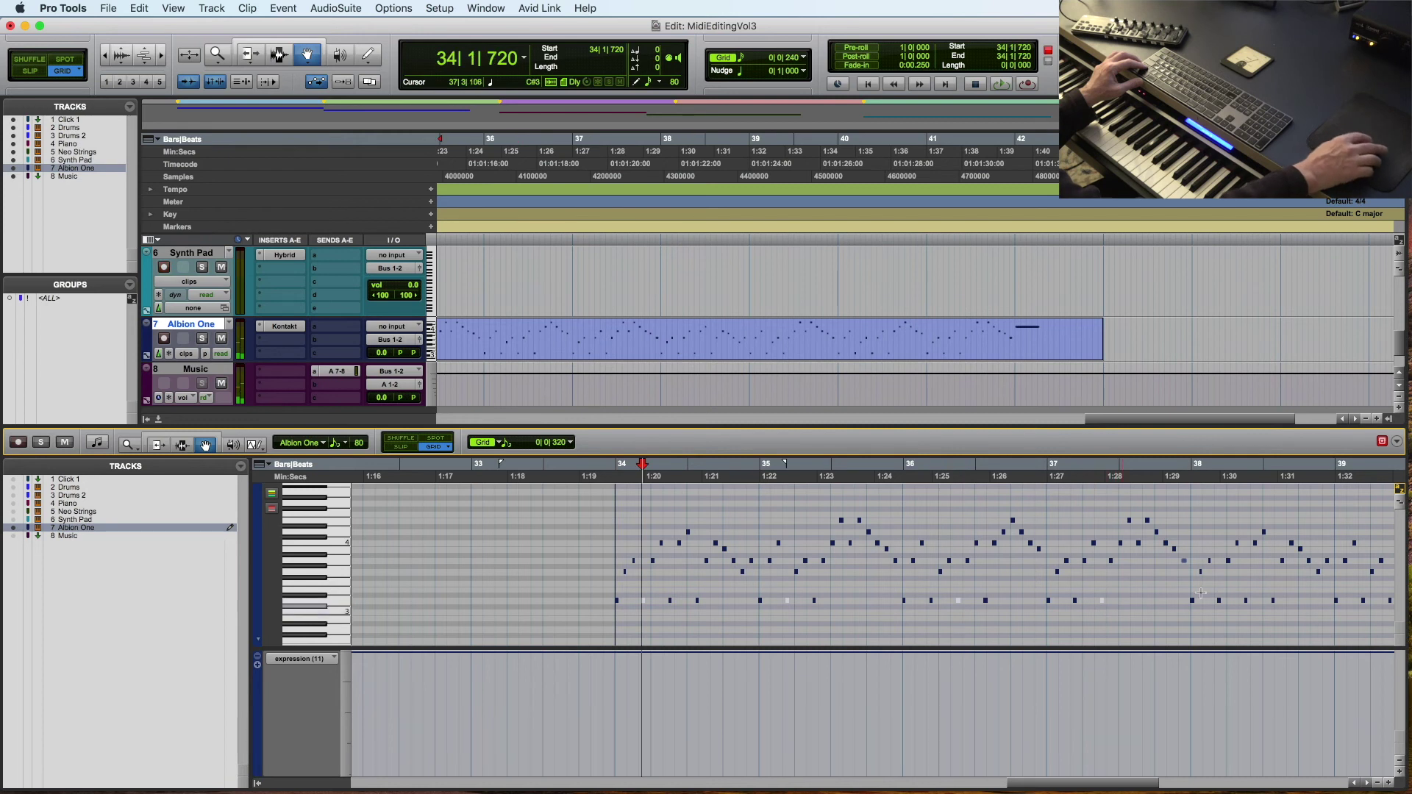
pyautogui.moveTo(1252, 609); pyautogui.dragTo(1253, 609)
pyautogui.press('space')
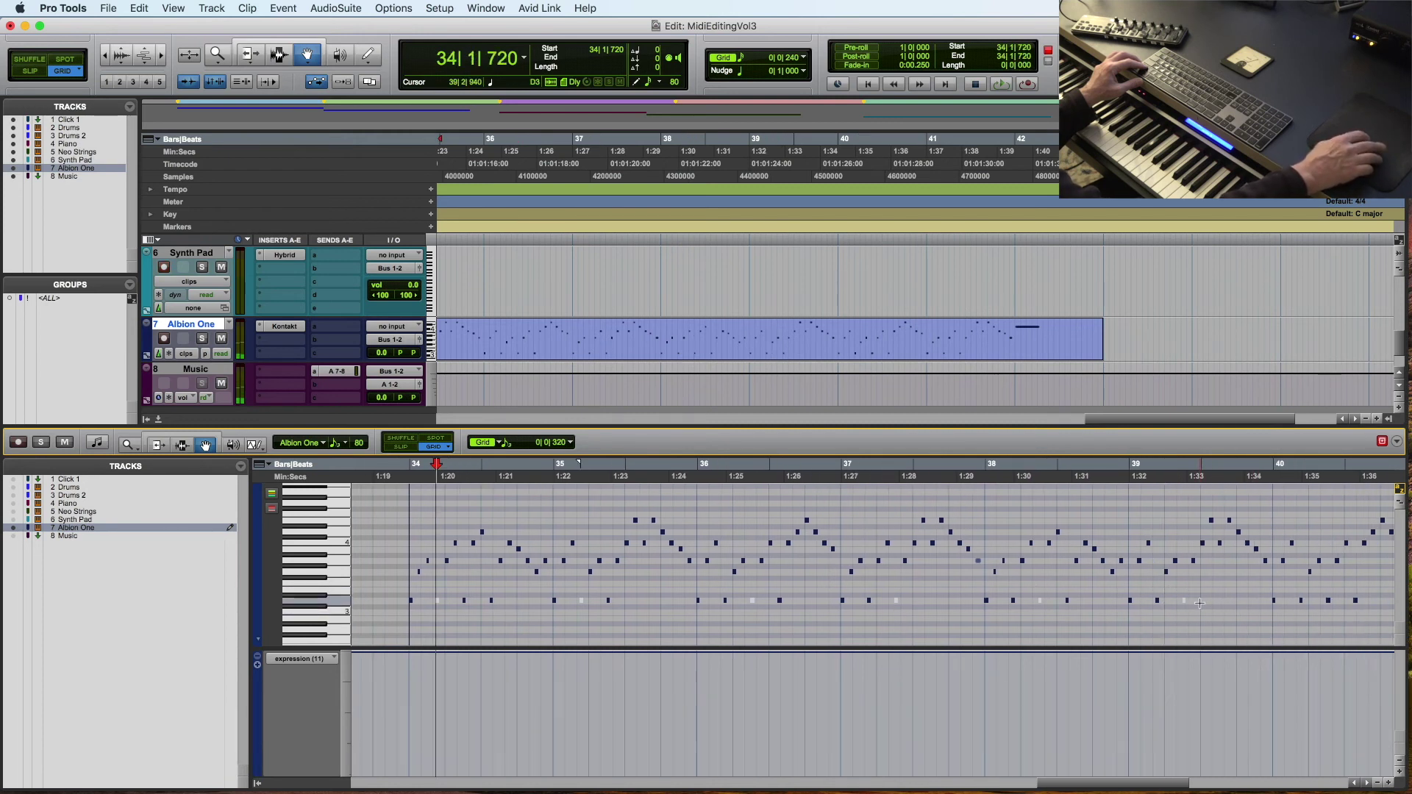
pyautogui.hscroll(3, 1177, 595)
pyautogui.hscroll(-5, 1140, 601)
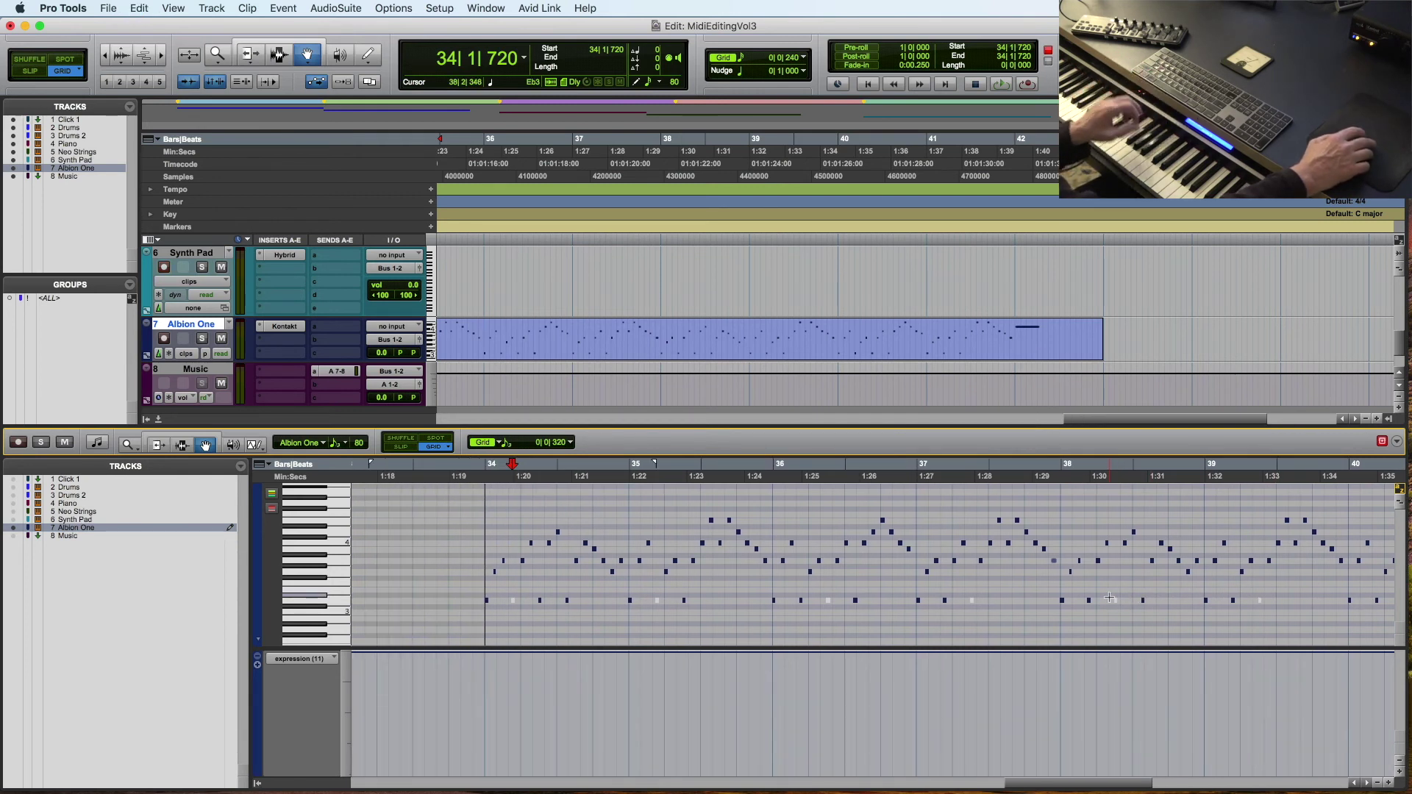
# Transpose copies of the selected low notes down by -1 octave.
pyautogui.hotkey('alt', 't')
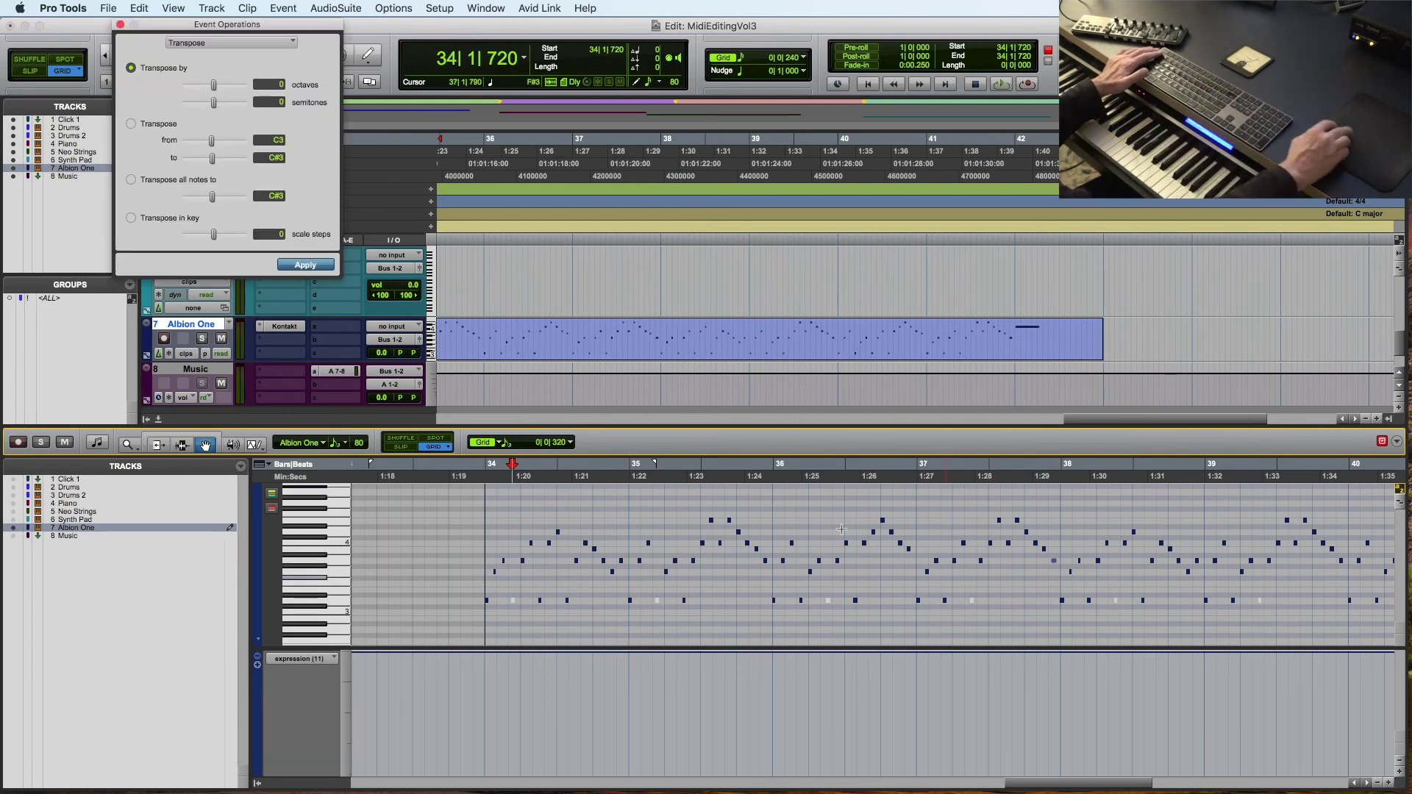
pyautogui.hscroll(3, 552, 394)
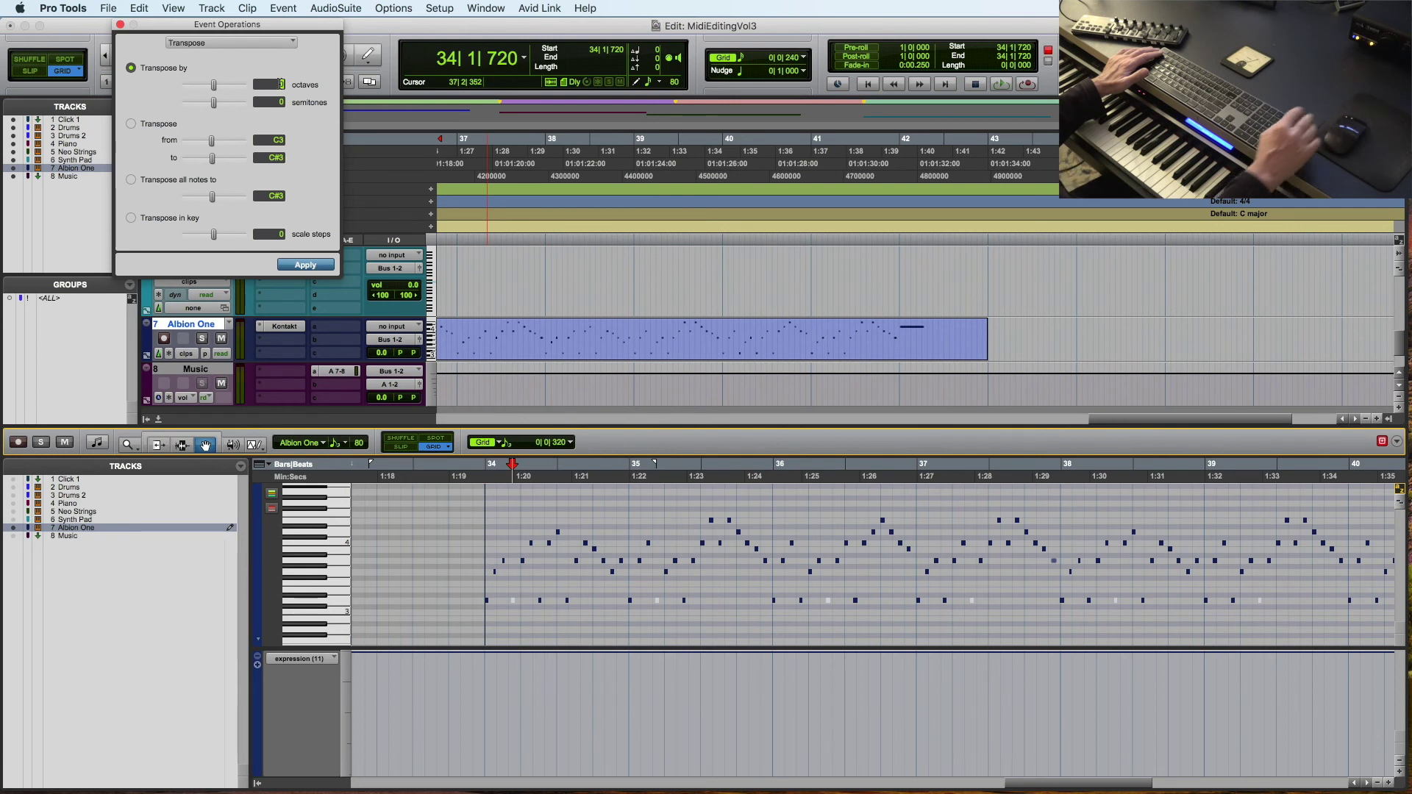
pyautogui.write('1')
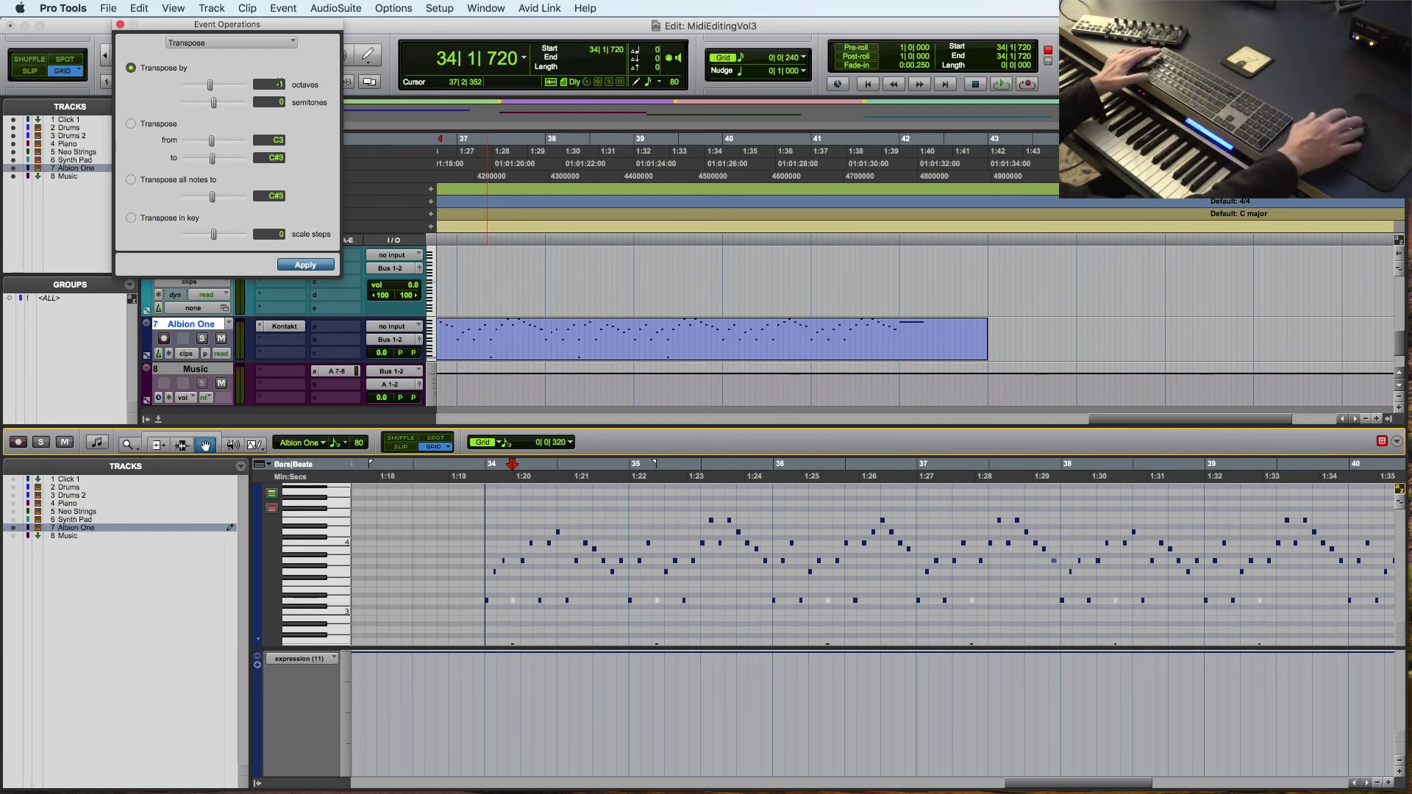
# Play back from just before bar 34 to hear the octave-down copies.
pyautogui.click(472, 476)
pyautogui.press('space')
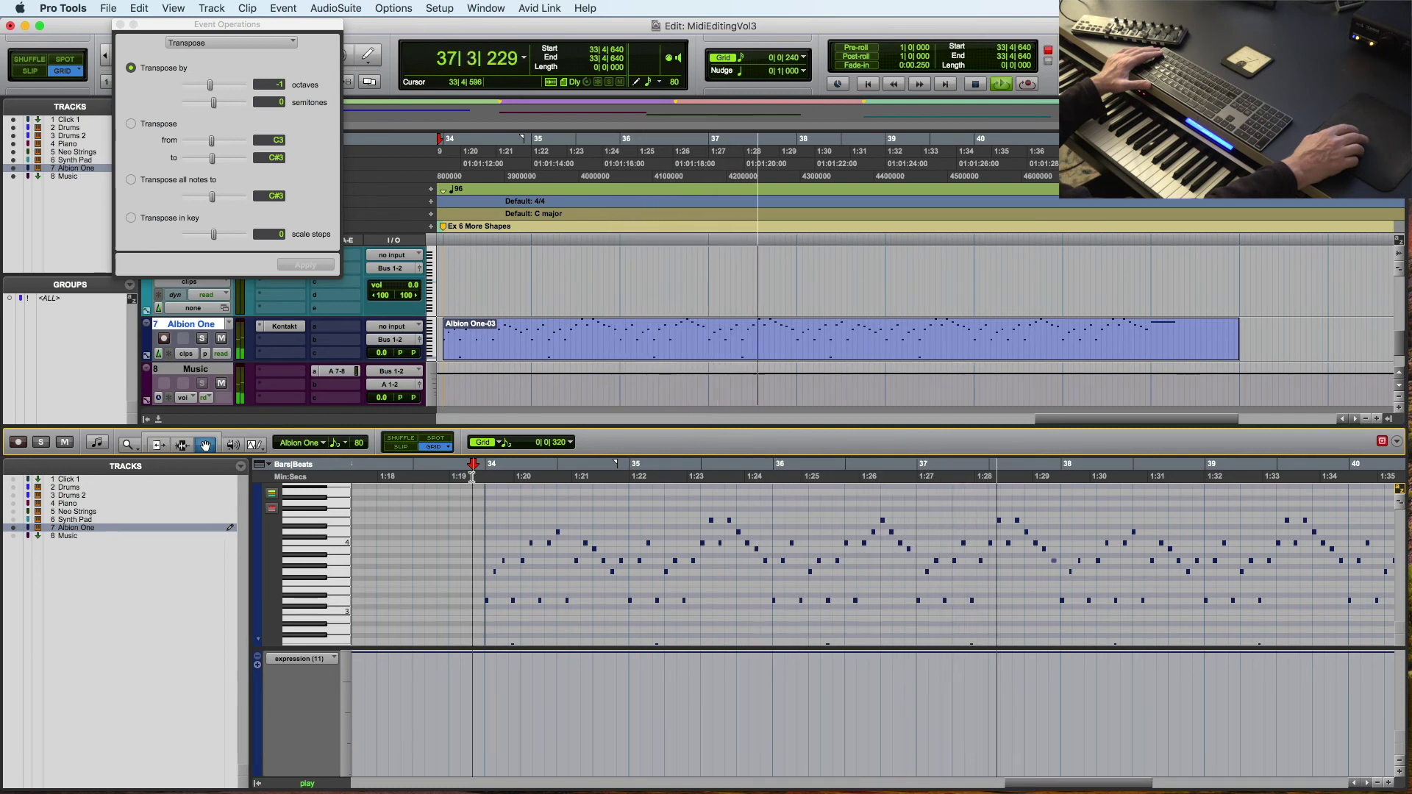
pyautogui.press('space')
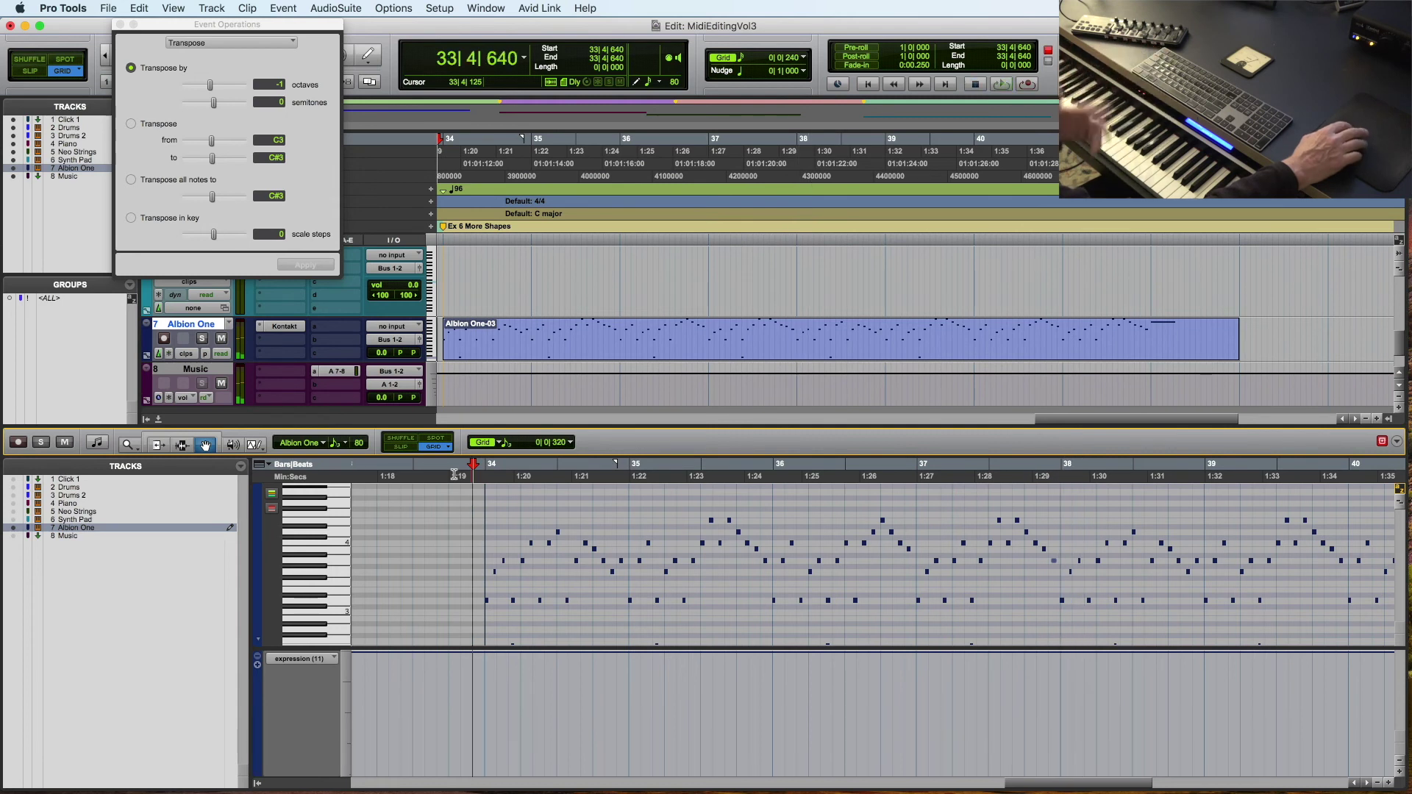
pyautogui.hscroll(5, 454, 474)
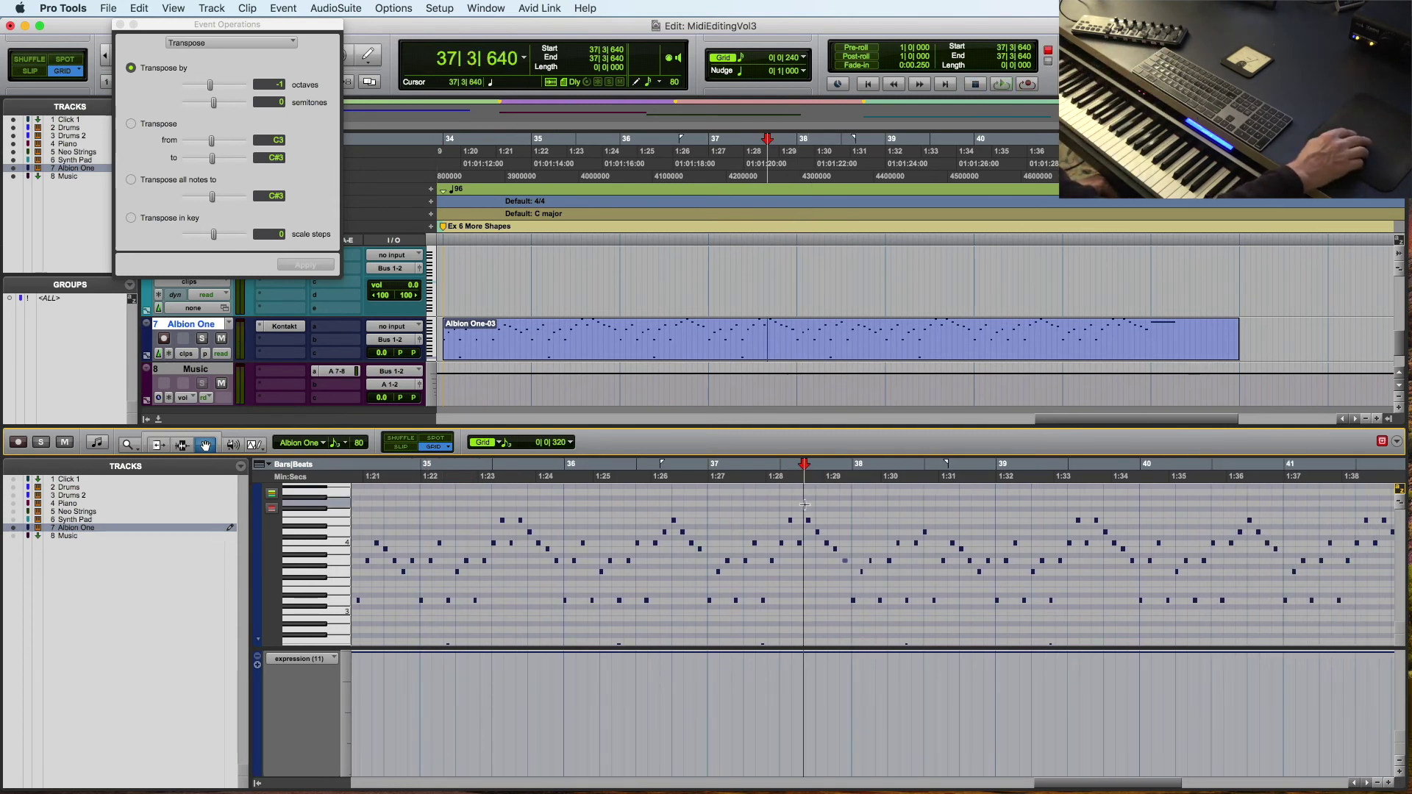
# Select the bar 37 run and add in-key harmony copies 2 scale steps away.
pyautogui.moveTo(836, 532); pyautogui.dragTo(853, 562)
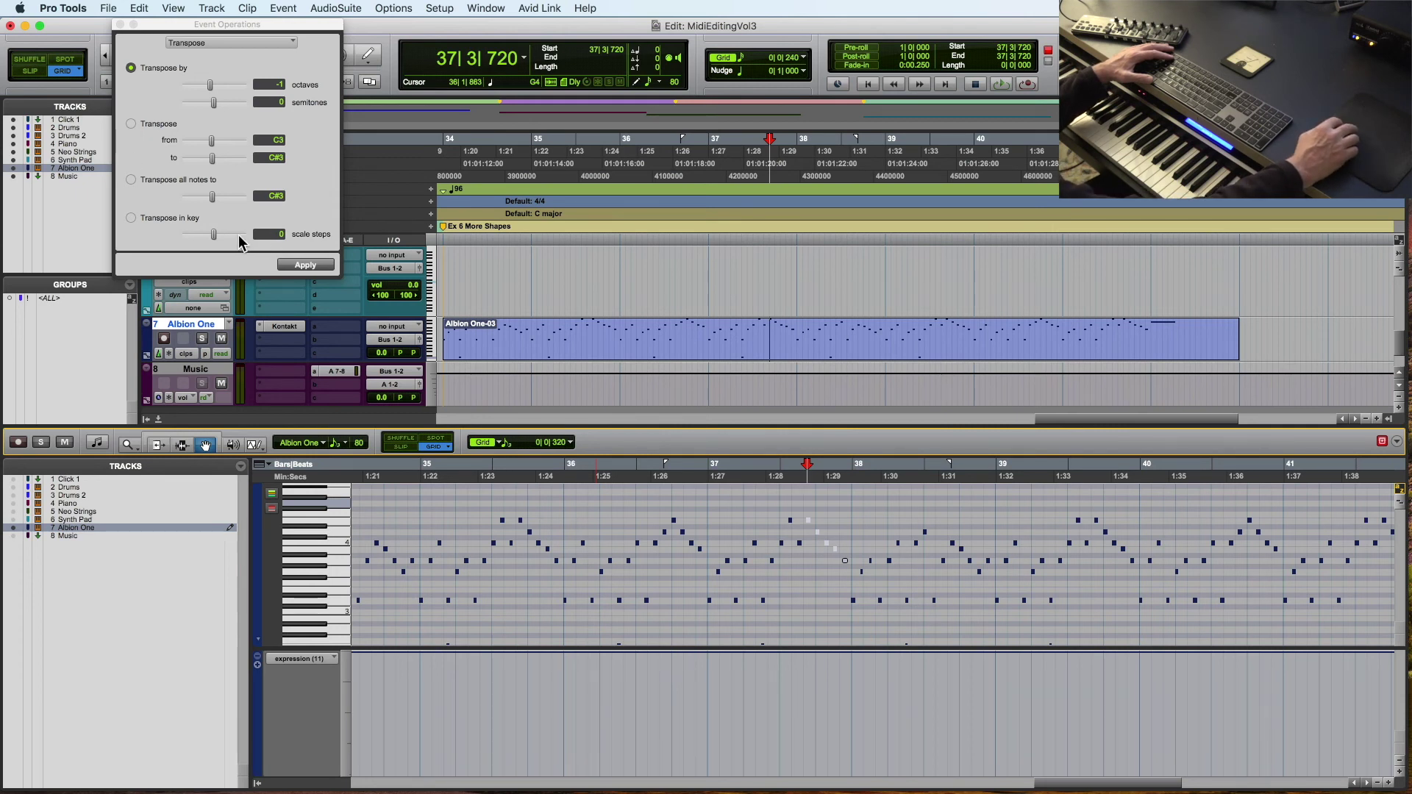
pyautogui.click(131, 219)
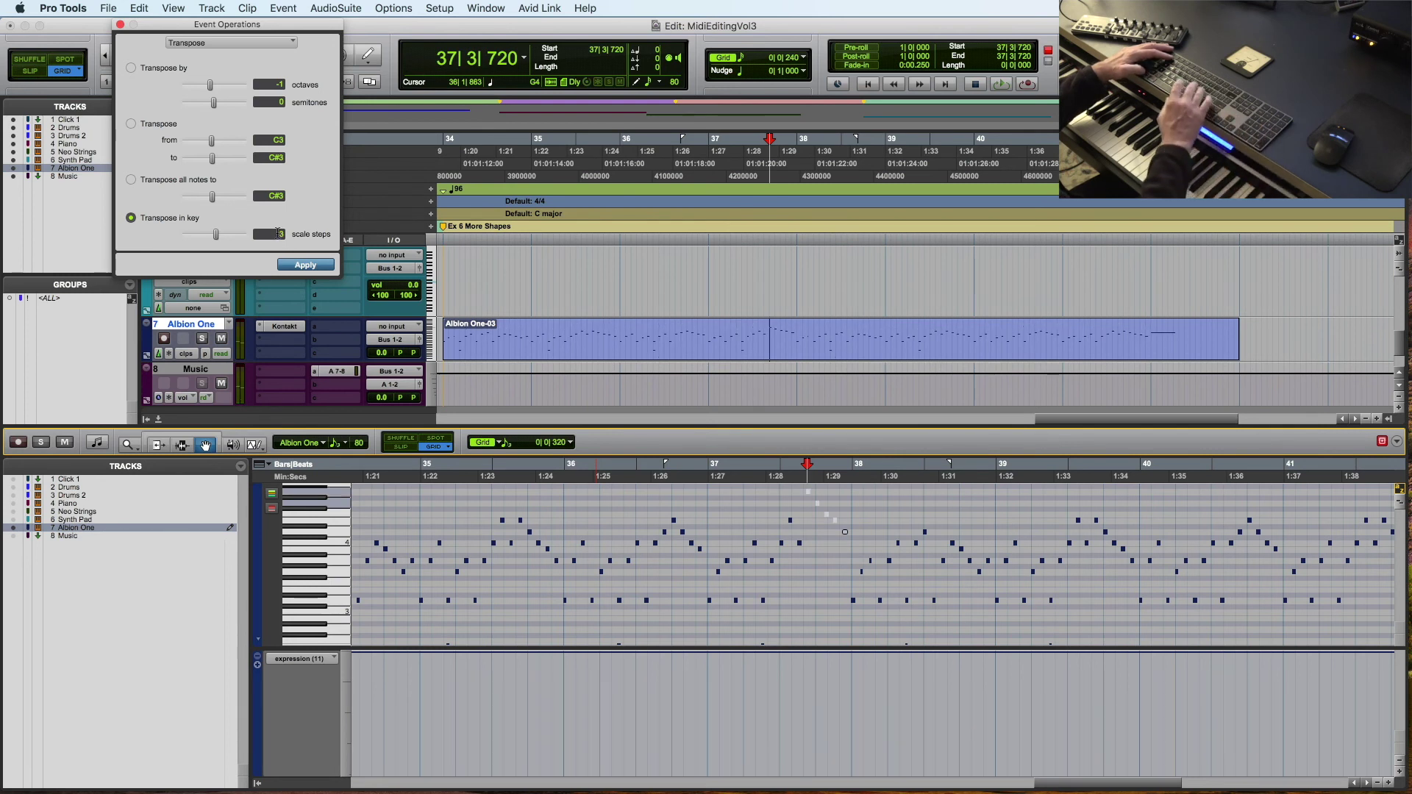
pyautogui.press('super+z')
pyautogui.press('space')
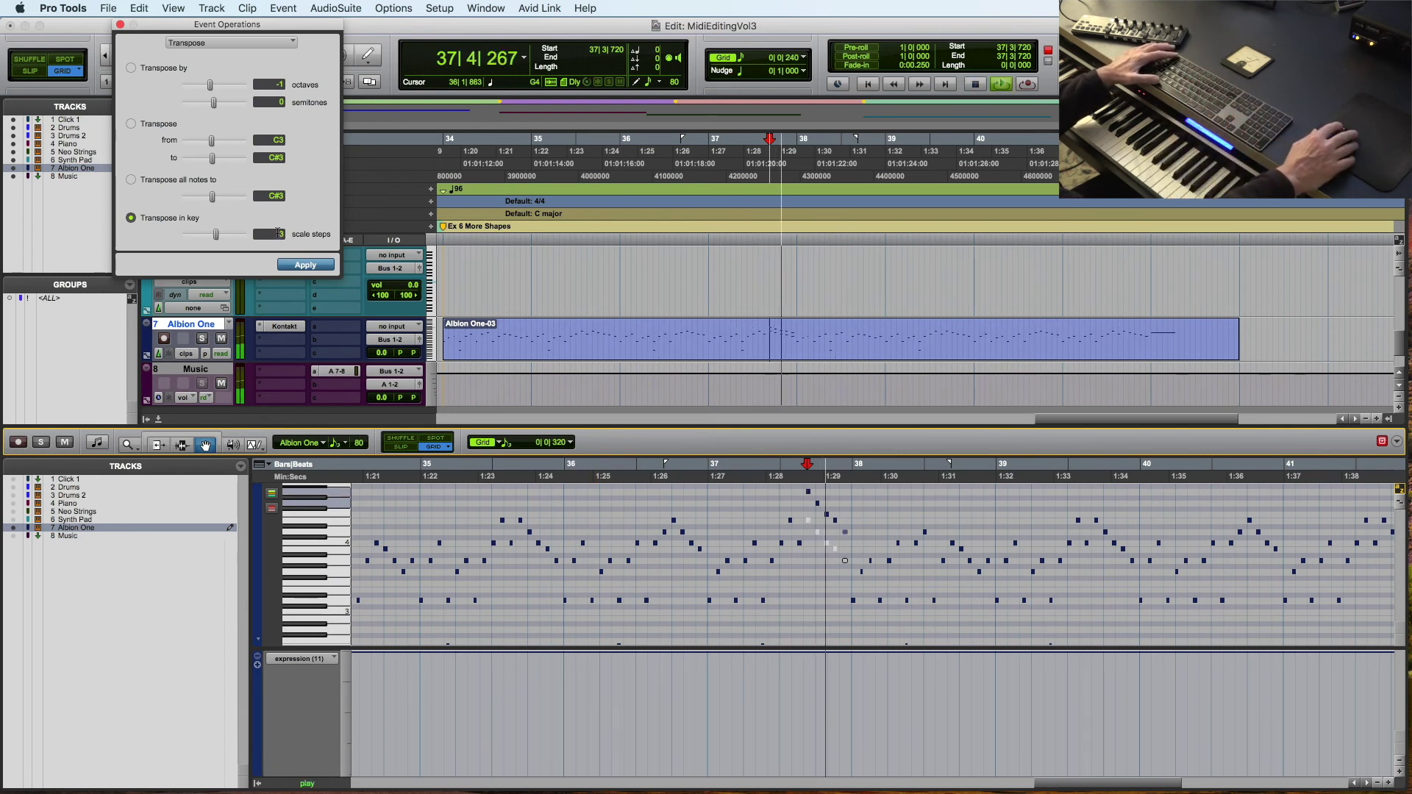
pyautogui.press('space')
pyautogui.moveTo(215, 234); pyautogui.dragTo(211, 236)
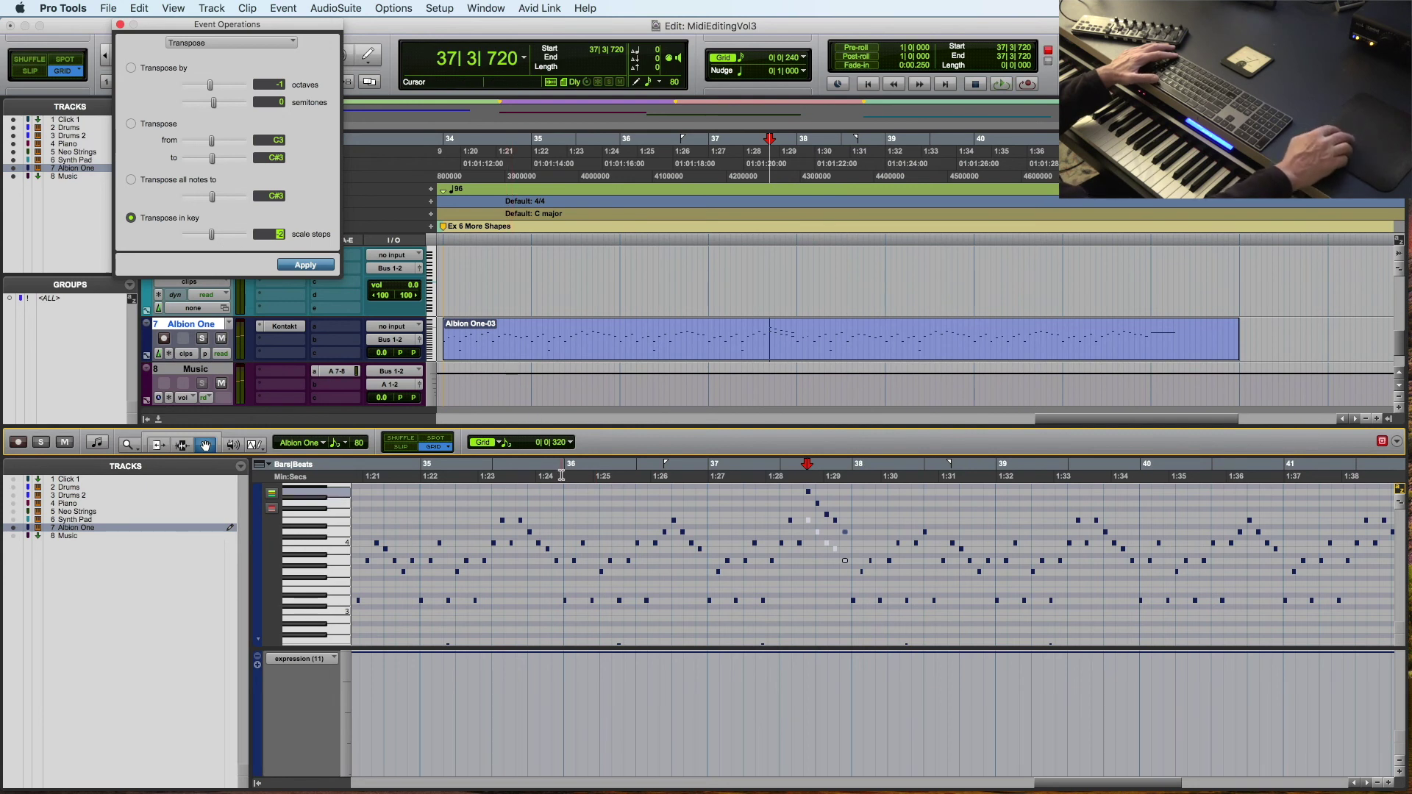
# Play back from bar 36 to hear the new harmony.
pyautogui.click(562, 475)
pyautogui.press('space')
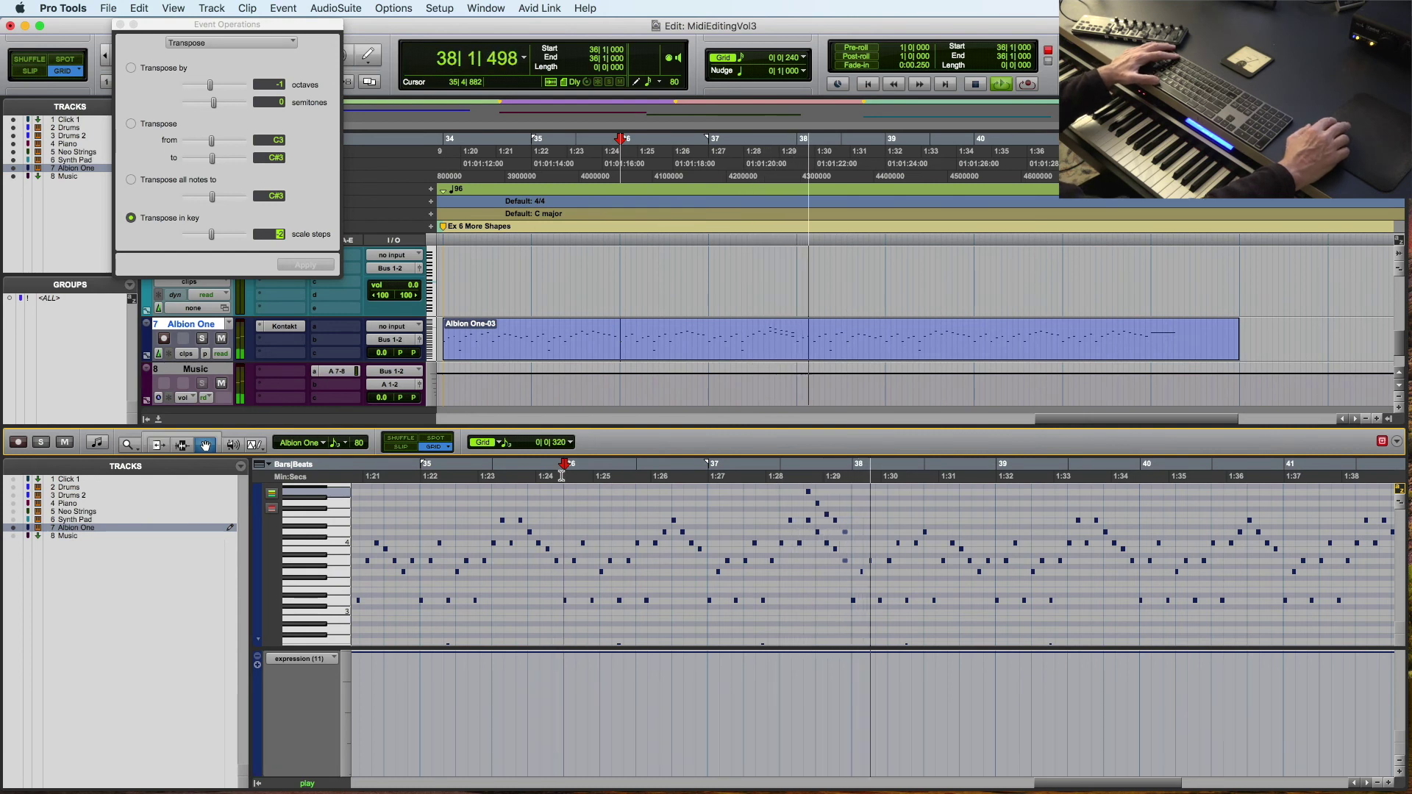
pyautogui.press('space')
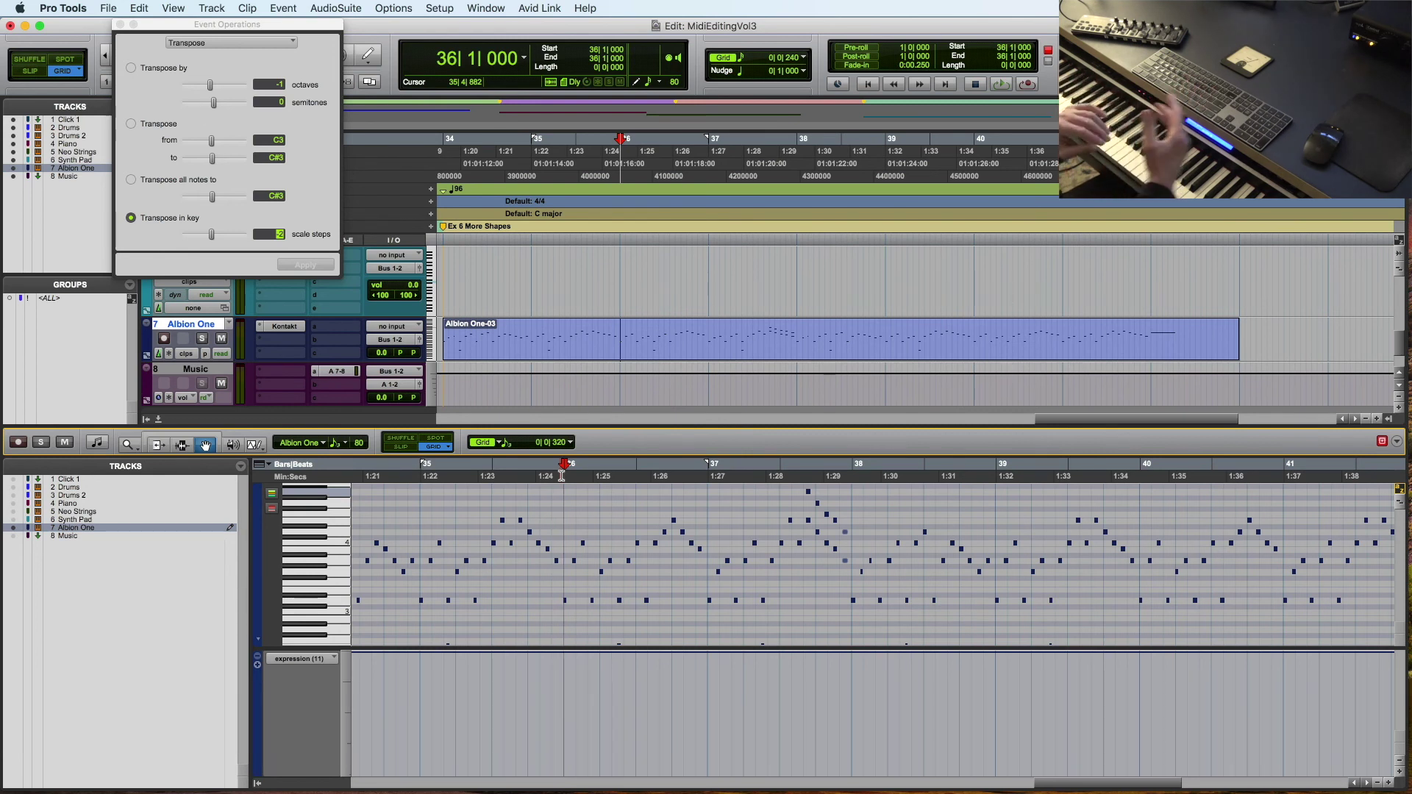
# Listen back to the harmonized Albion One-03 part across bars 34–39.
pyautogui.hscroll(-5, 561, 476)
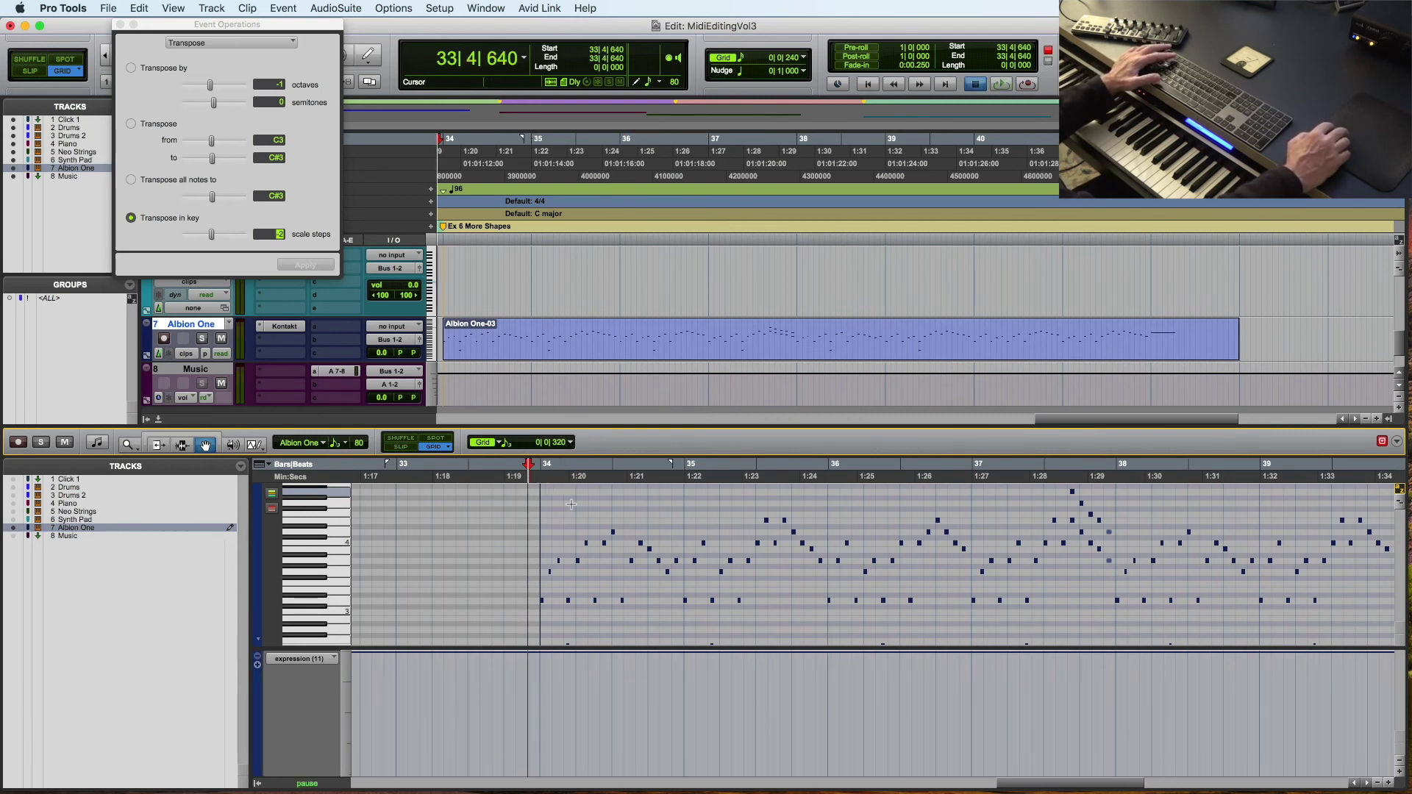
pyautogui.press('space')
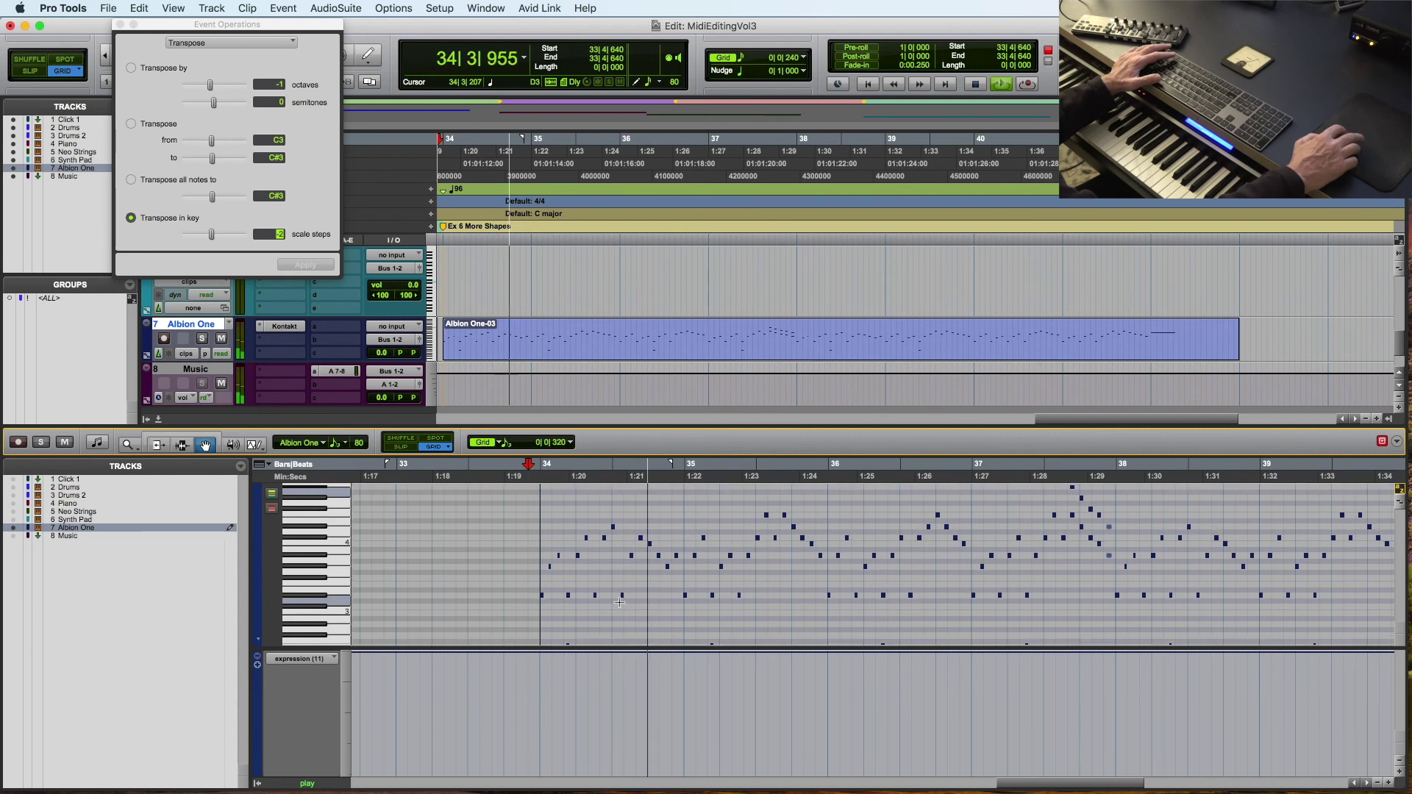
pyautogui.scroll(-2, 619, 602)
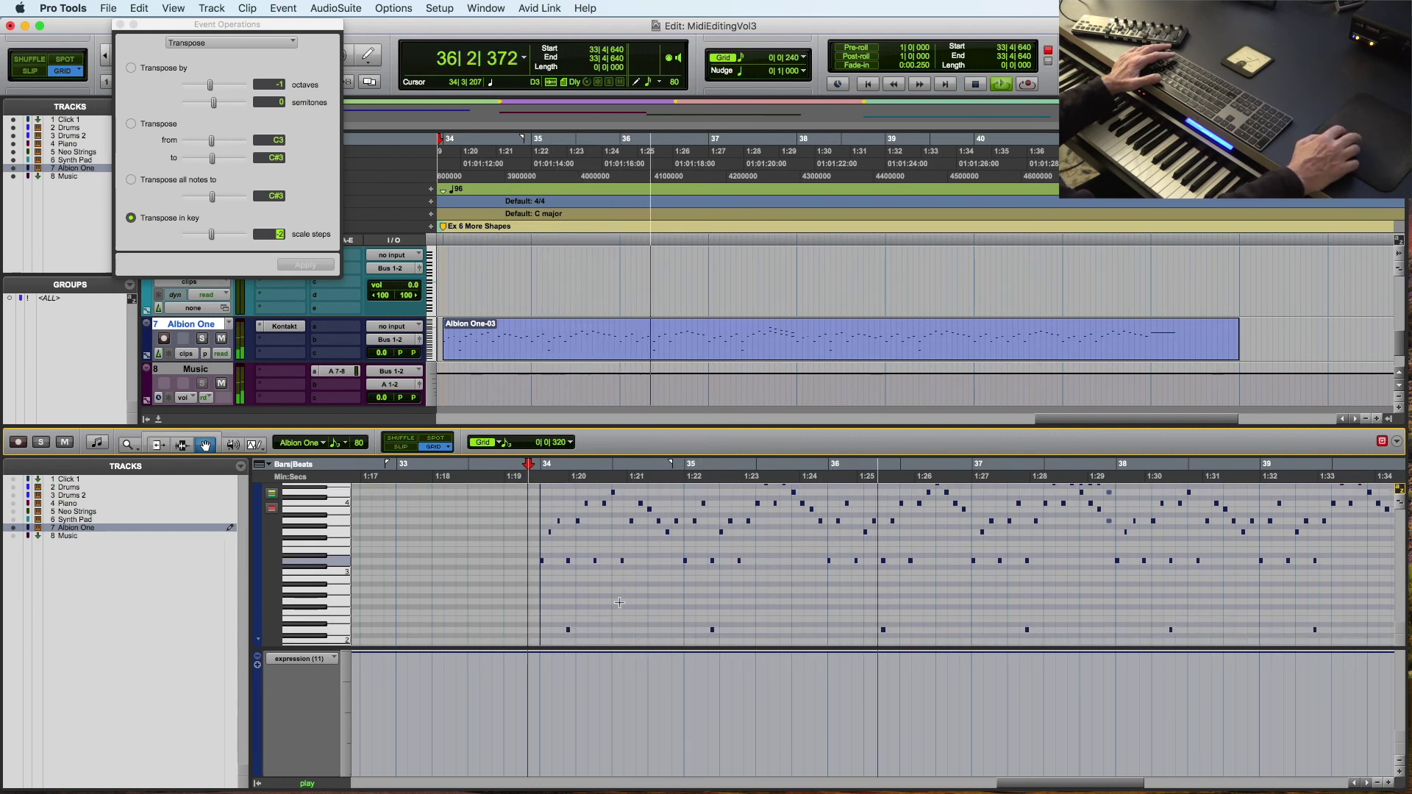
pyautogui.scroll(2, 619, 602)
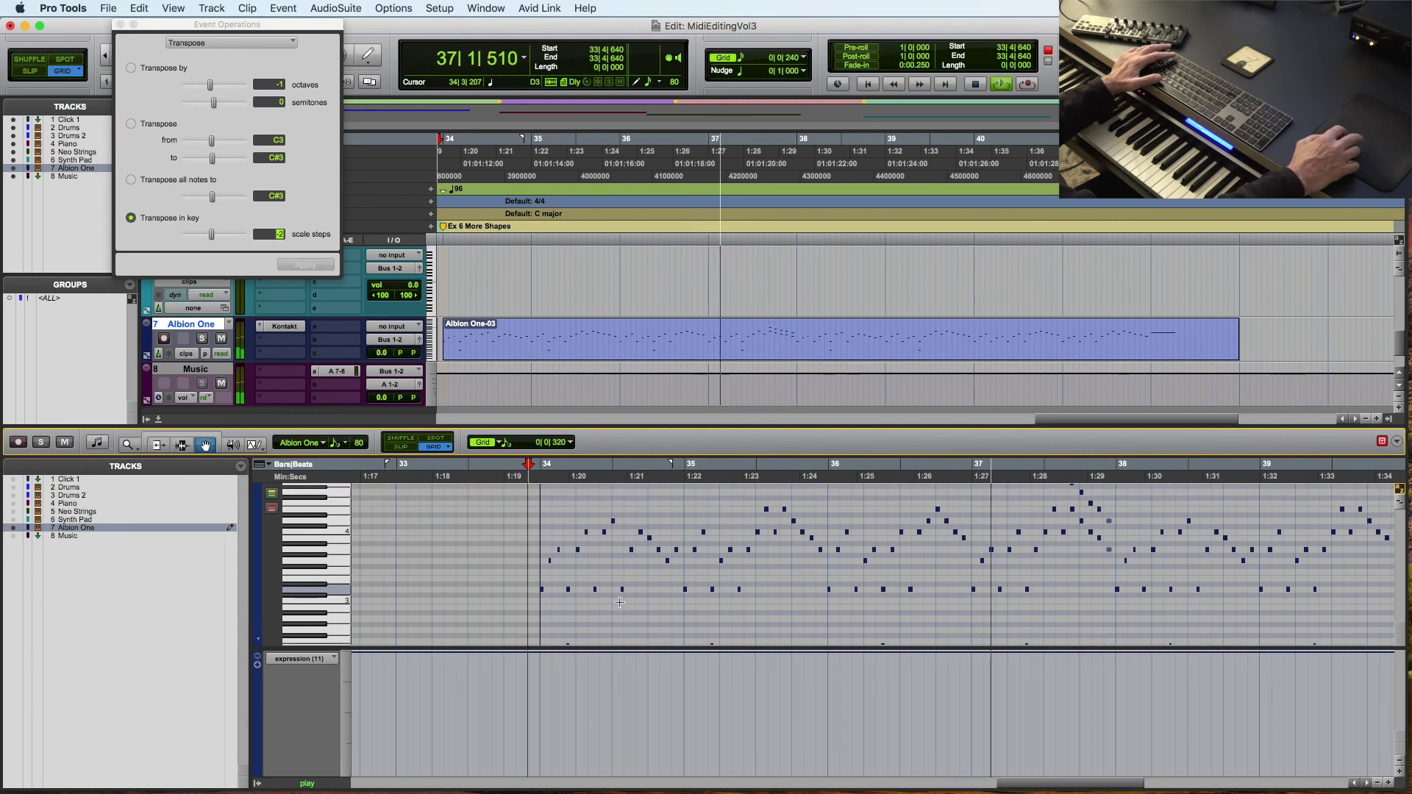
pyautogui.scroll(1, 619, 602)
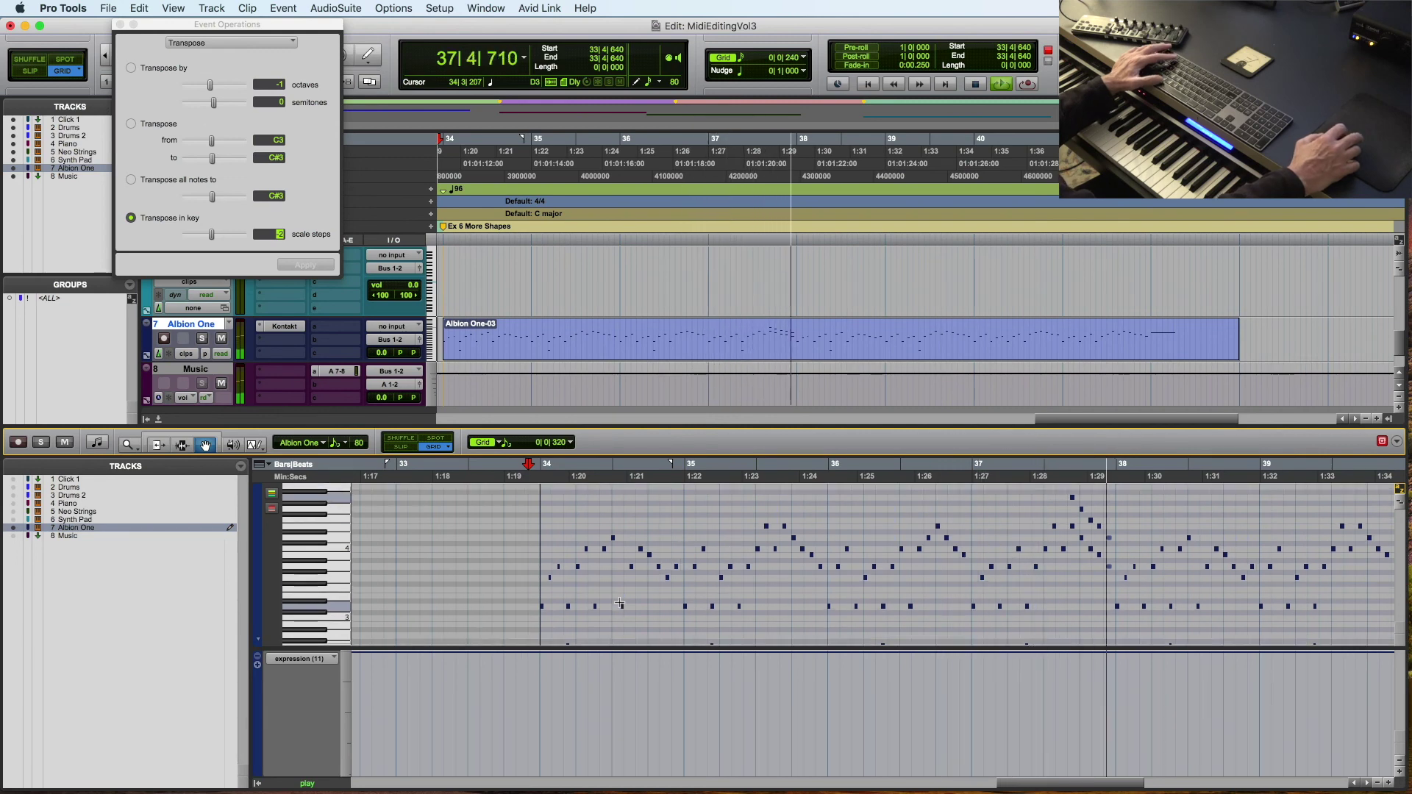
pyautogui.press('space')
pyautogui.scroll(-5, 620, 602)
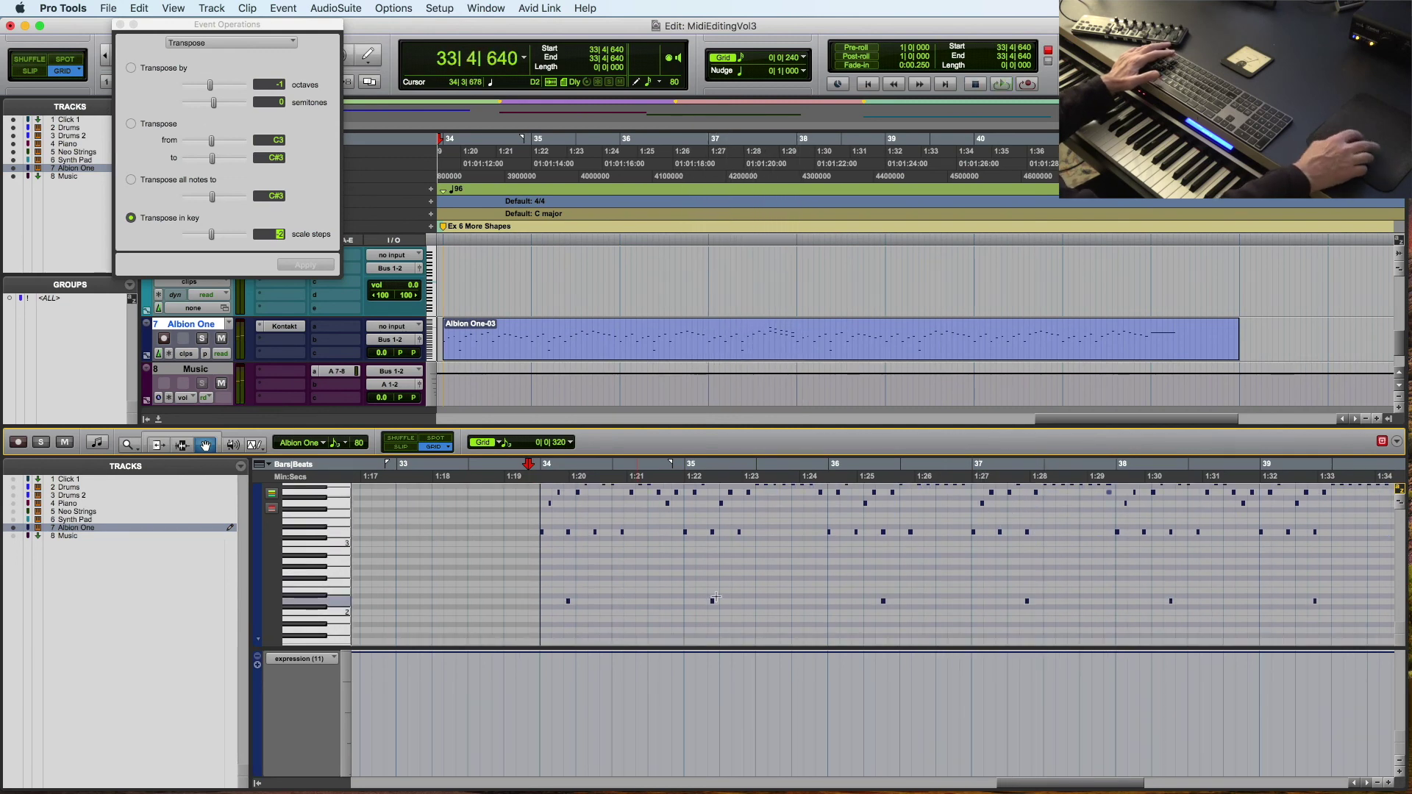
# Select the low D2 notes at 36|2|480 and 38|2, then close Event Operations.
pyautogui.click(883, 601)
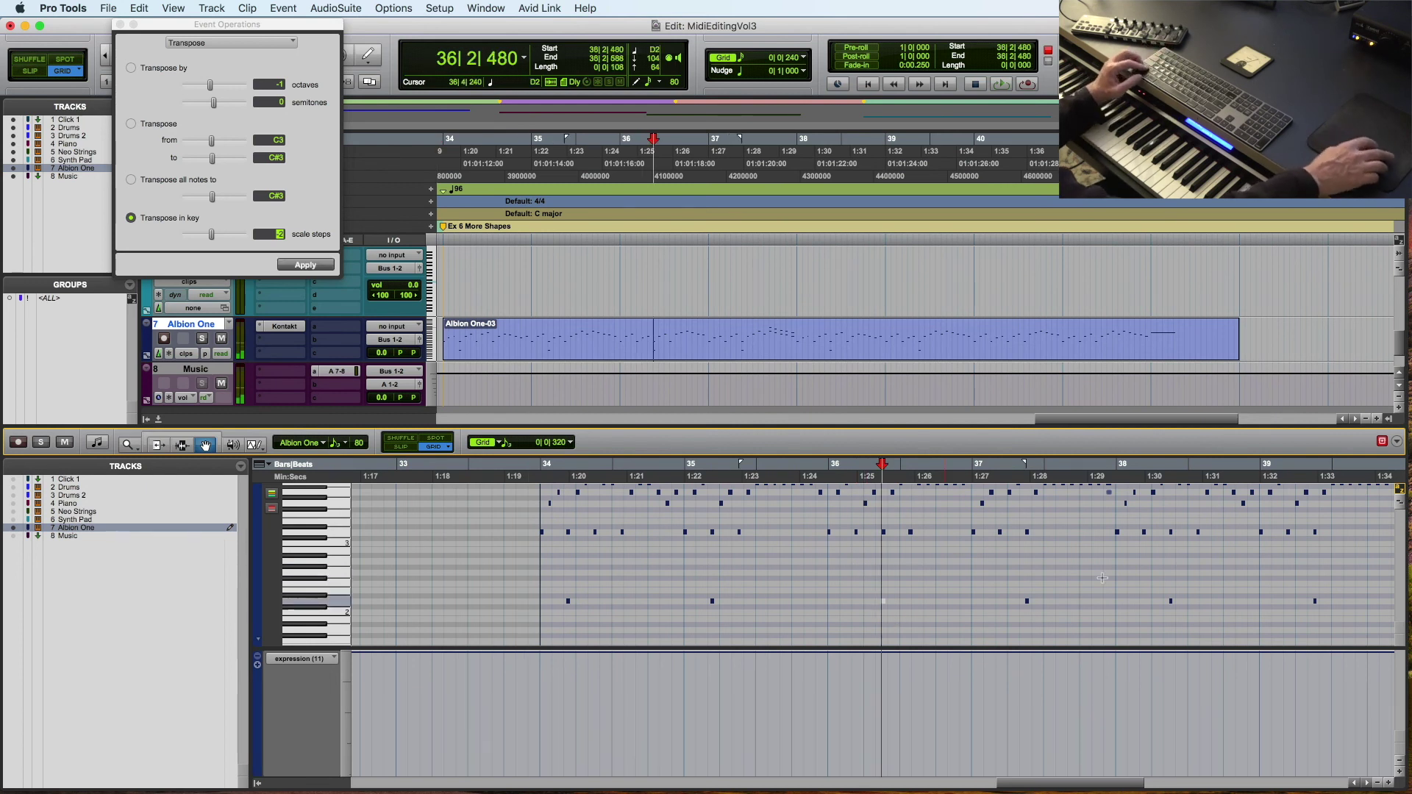
pyautogui.keyDown('shift'); pyautogui.click(1171, 601); pyautogui.keyUp('shift')
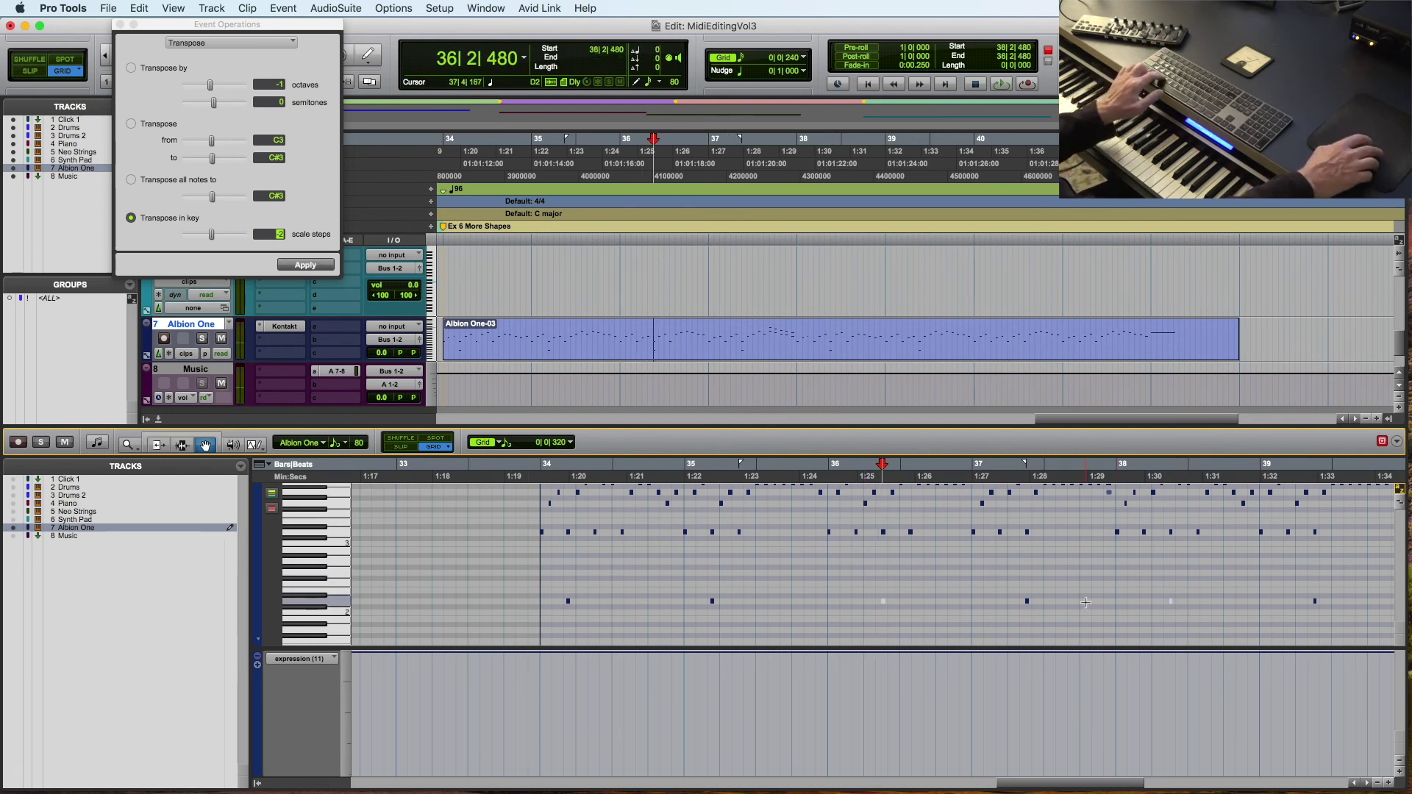
pyautogui.hotkey('alt', 't')
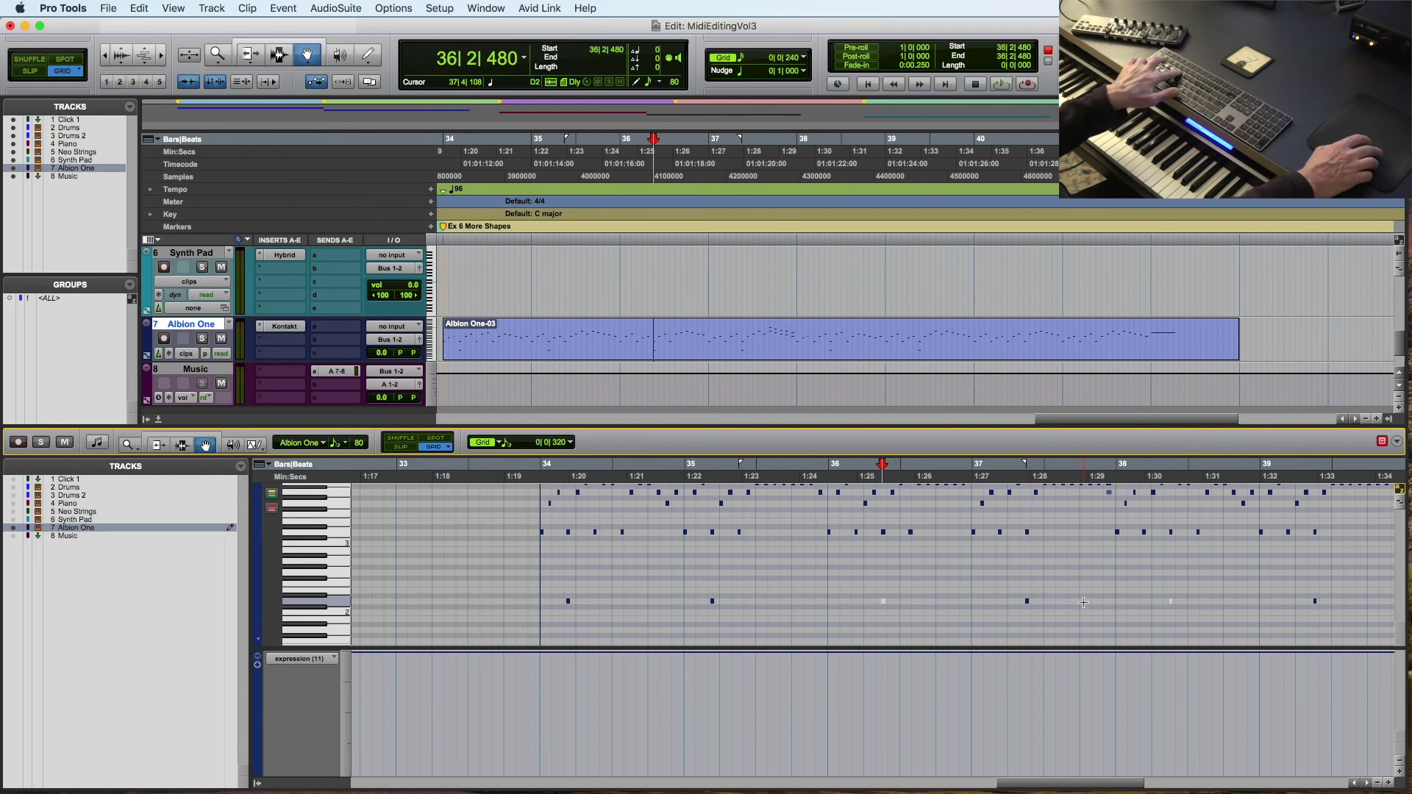
# Transpose copies of the two D2 notes up 0 octaves and 7 semitones.
pyautogui.hotkey('alt', 't')
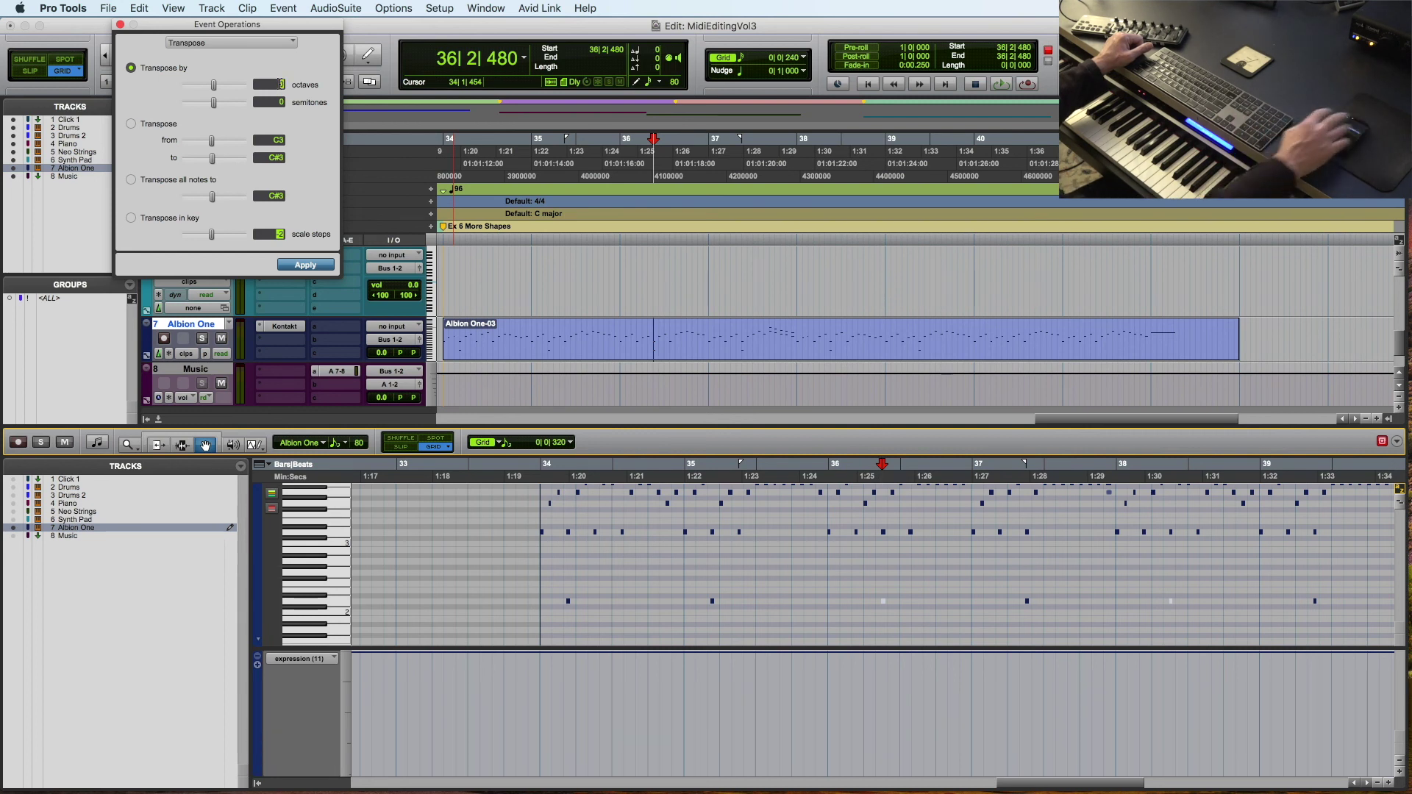
pyautogui.write('0')
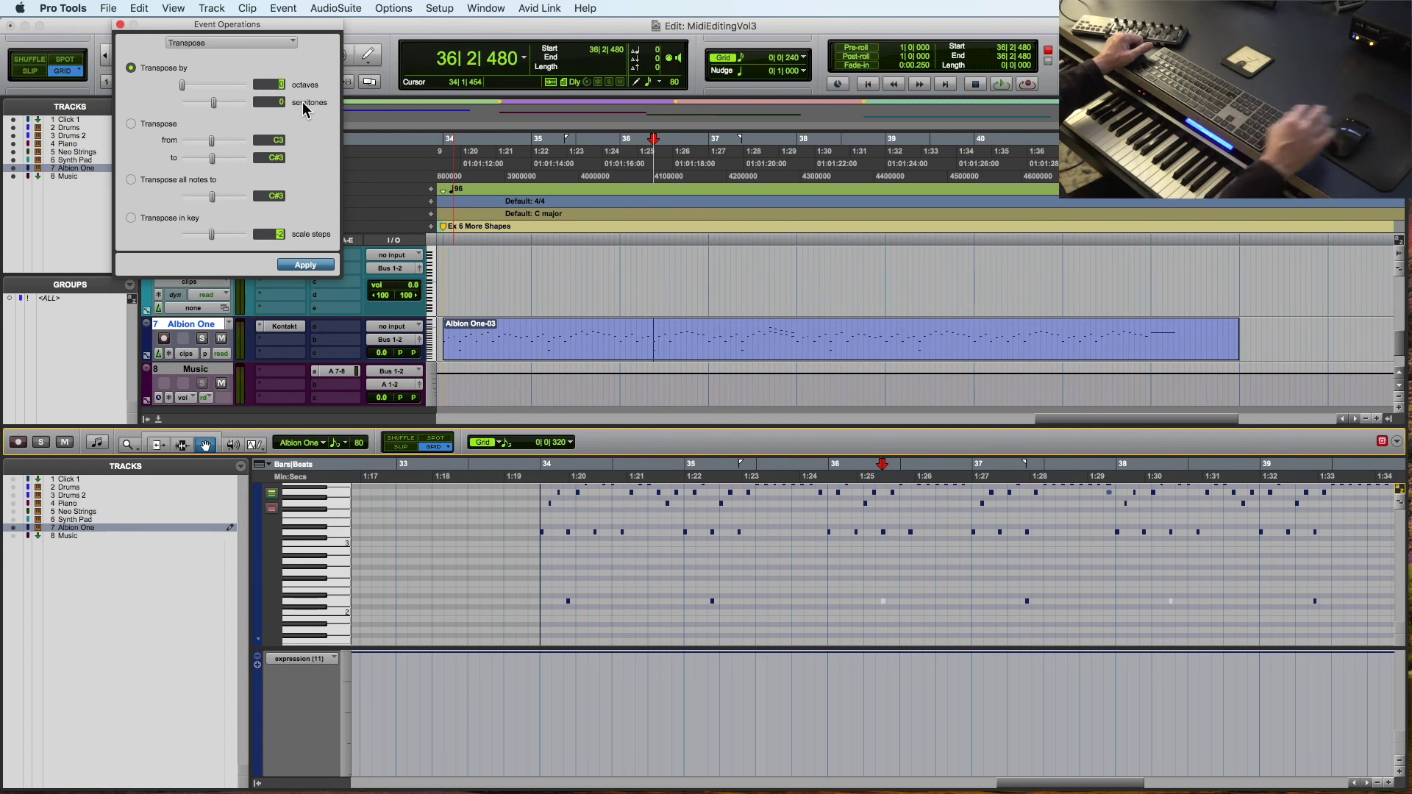
pyautogui.click(279, 103)
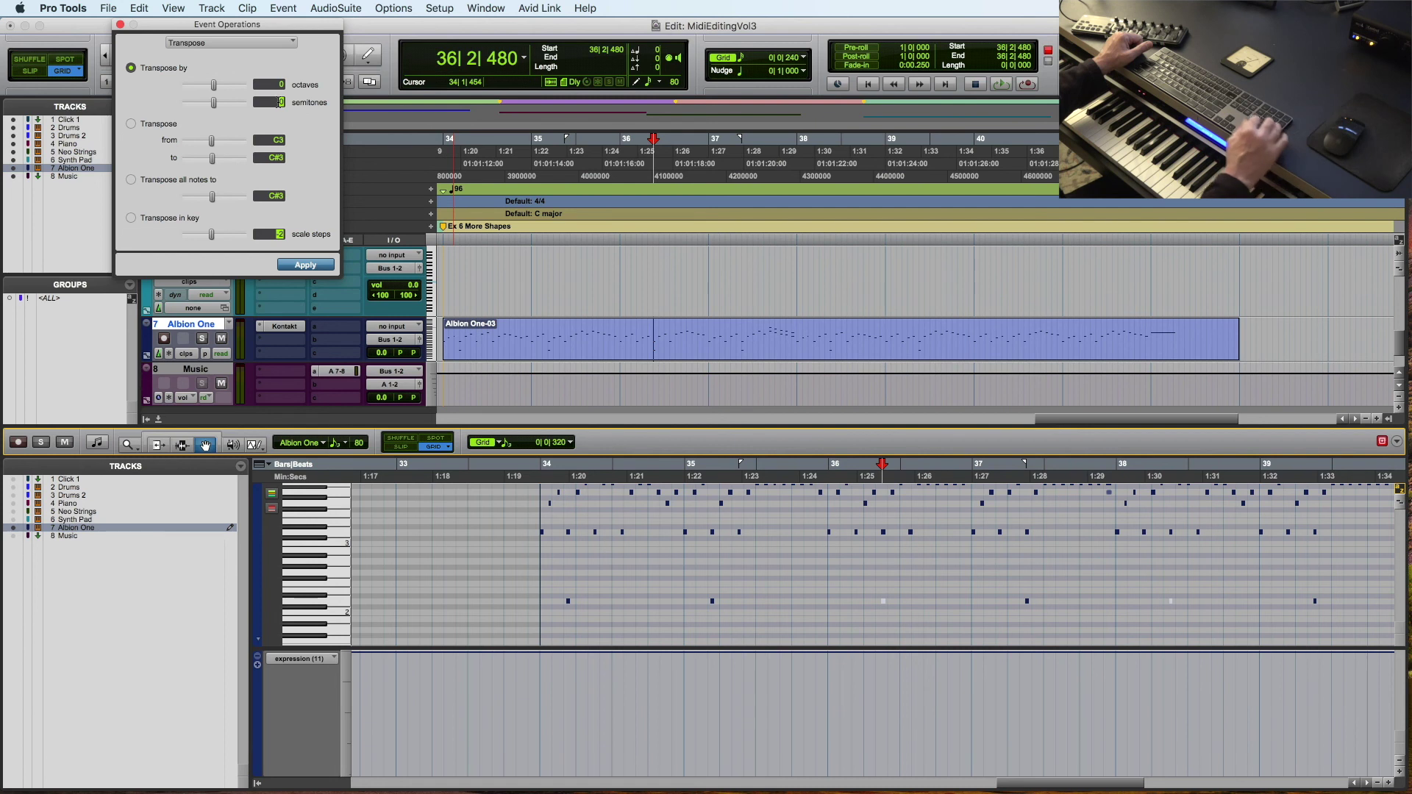
pyautogui.write('7')
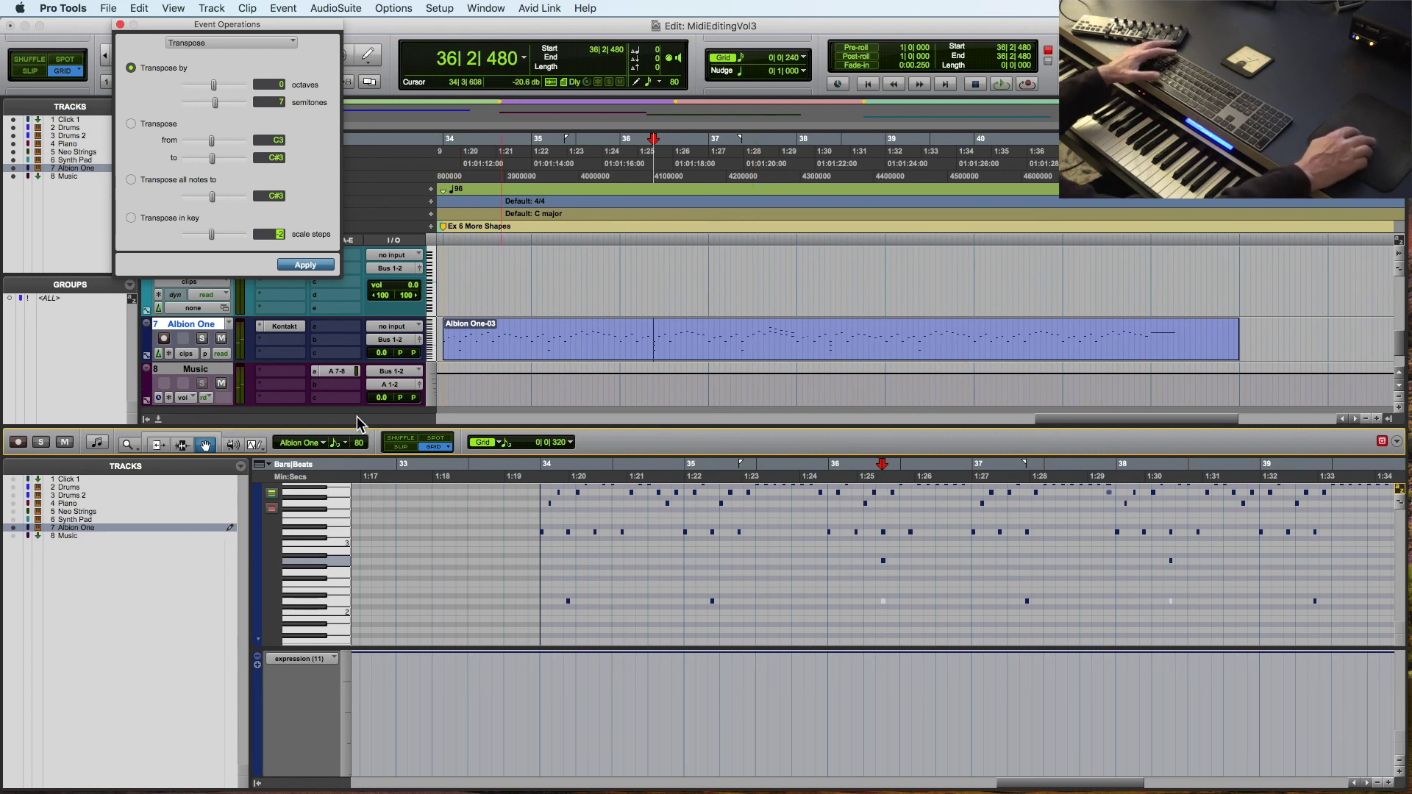
# Play back from 33|4|640 to hear the added fifths.
pyautogui.click(531, 474)
pyautogui.press('space')
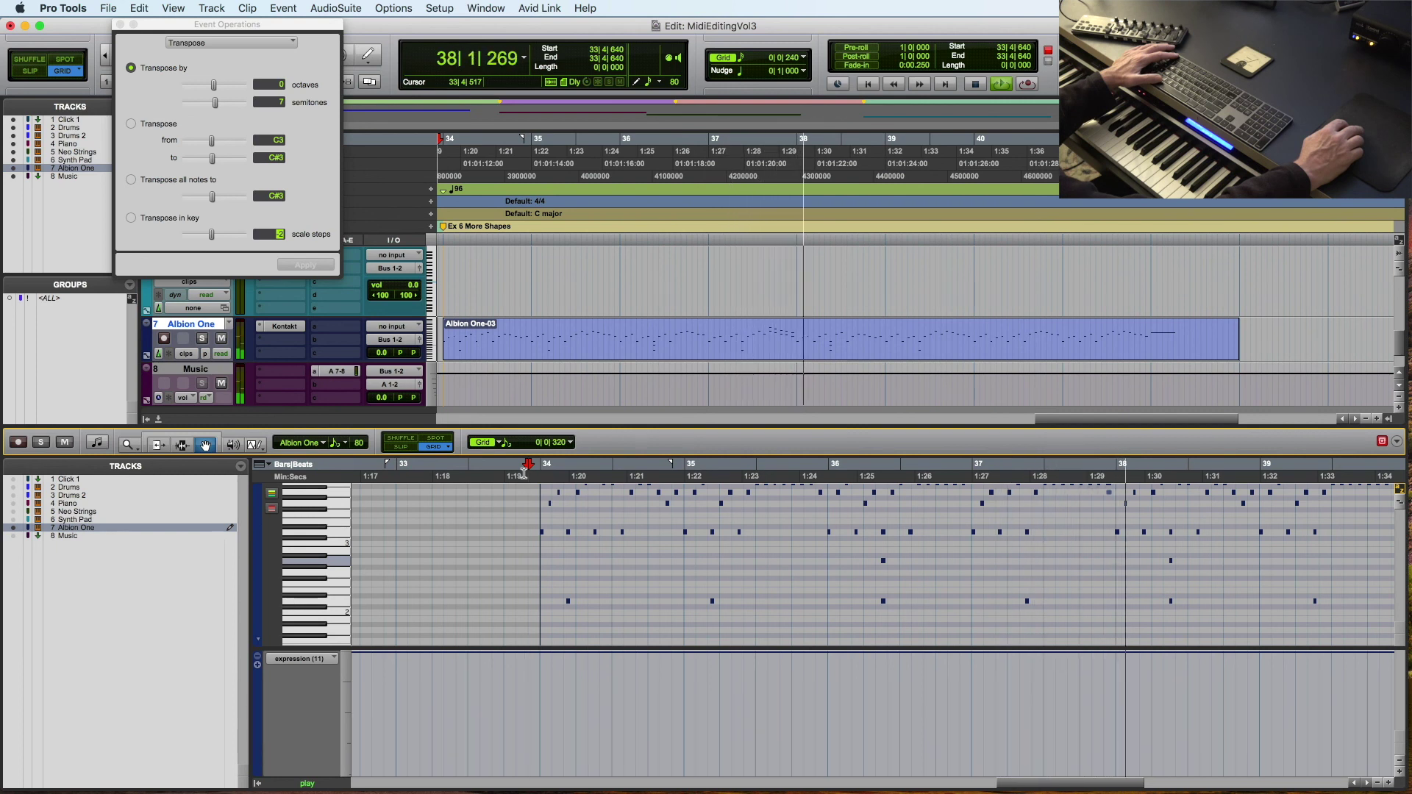
pyautogui.press('space')
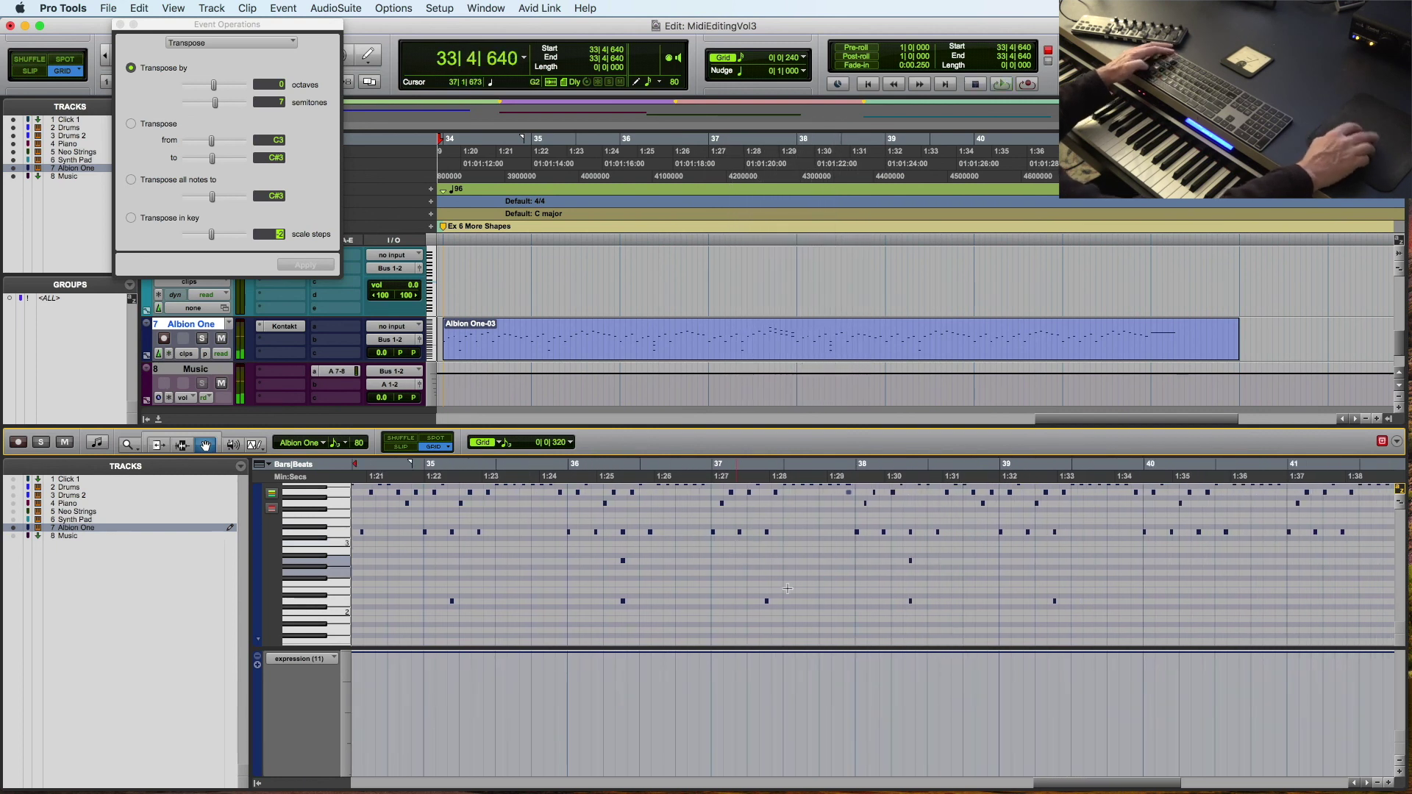
# Close the transpose window, zoom in around bar 38, and select the D2–A2 chord at 38|2|480.
pyautogui.click(893, 555)
pyautogui.moveTo(893, 551); pyautogui.dragTo(931, 614)
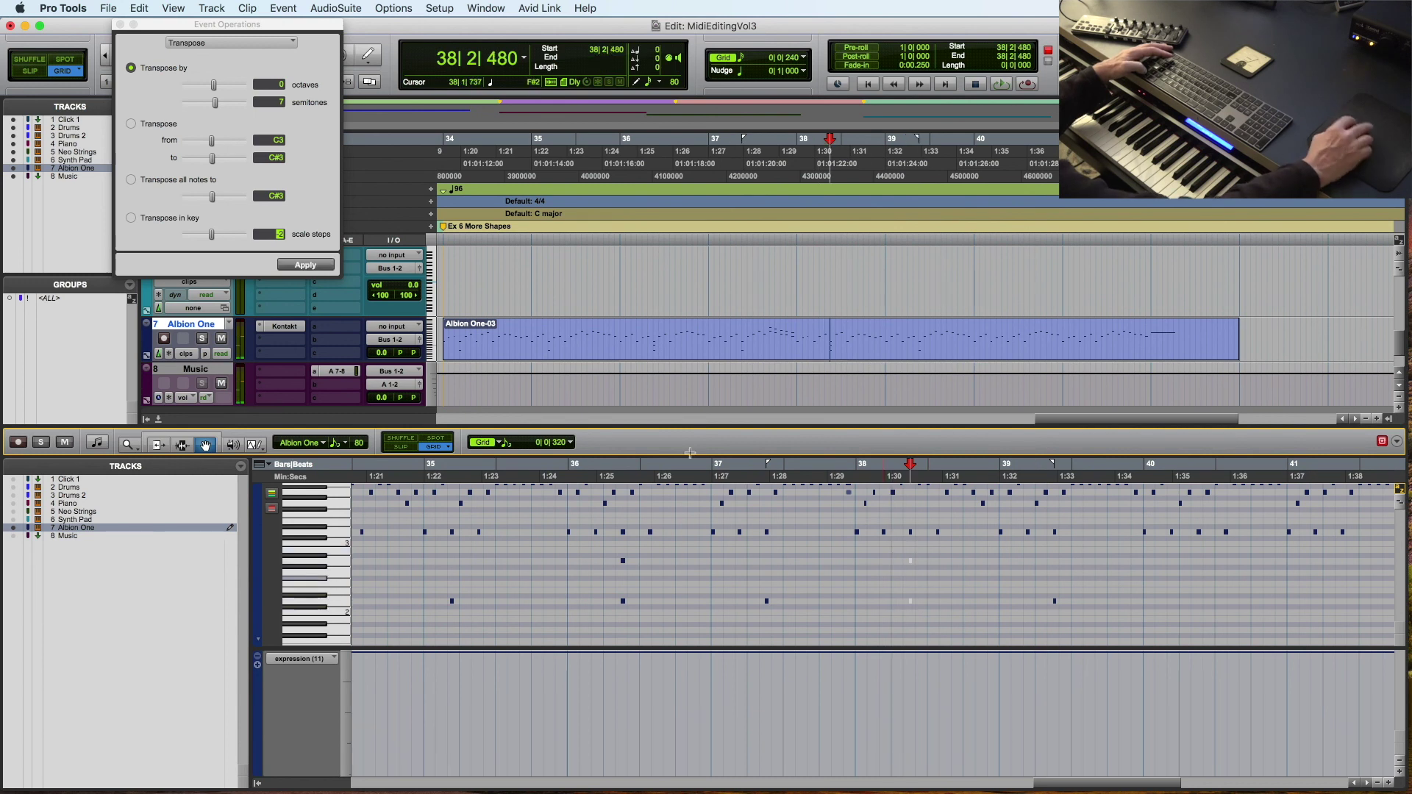
pyautogui.press('super+w')
pyautogui.press('super+bracketright')
pyautogui.press('super+bracketright')
pyautogui.moveTo(848, 549); pyautogui.dragTo(916, 626)
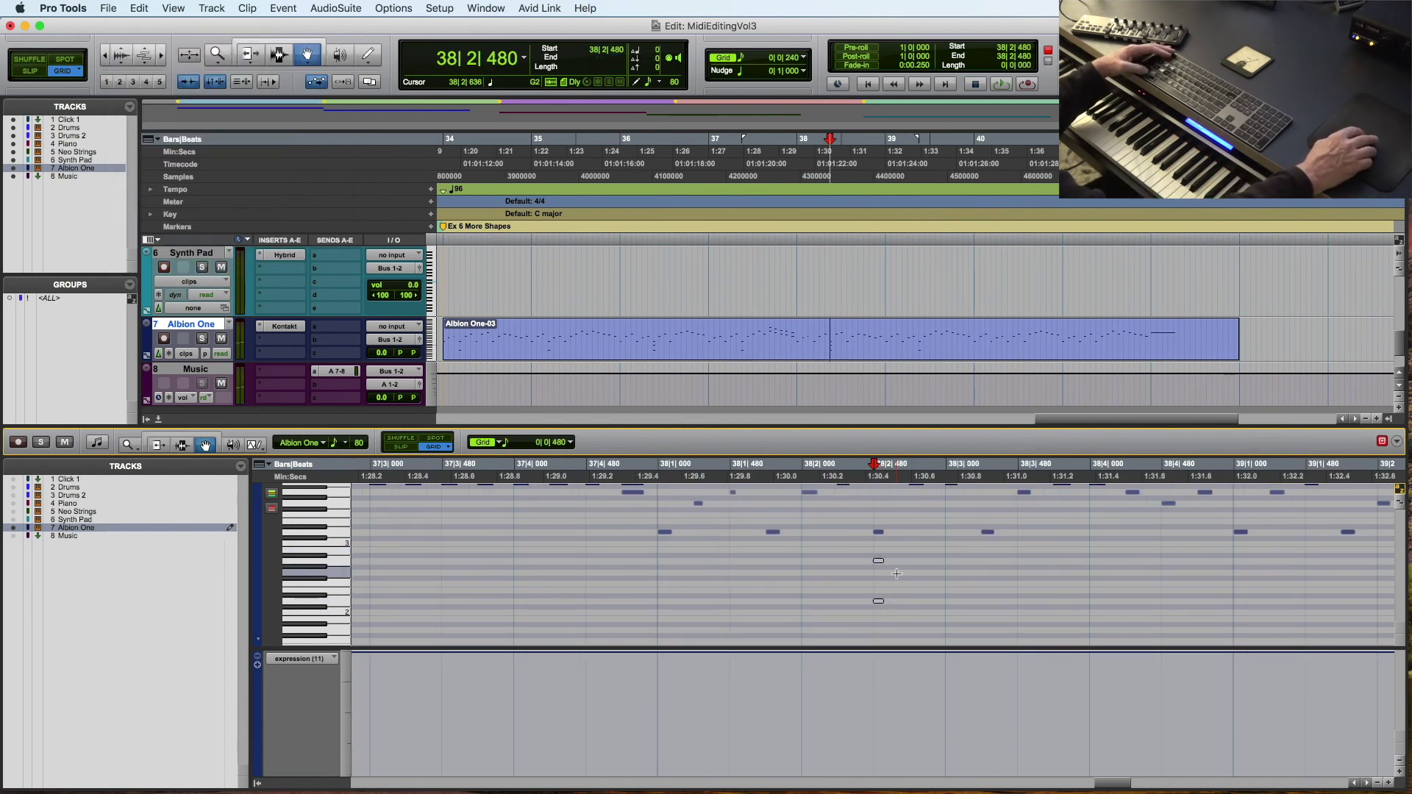
pyautogui.moveTo(858, 548); pyautogui.dragTo(909, 627)
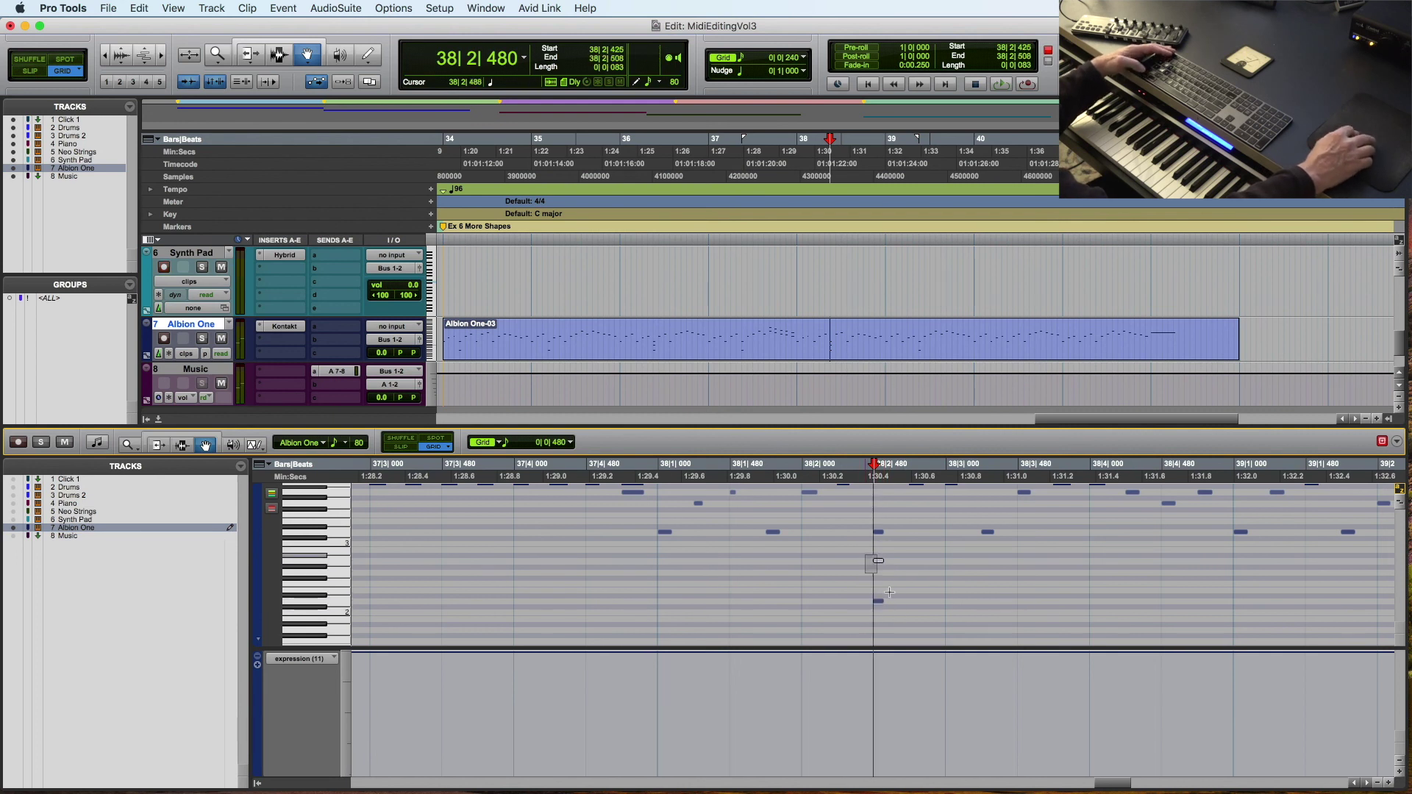
pyautogui.click(878, 564)
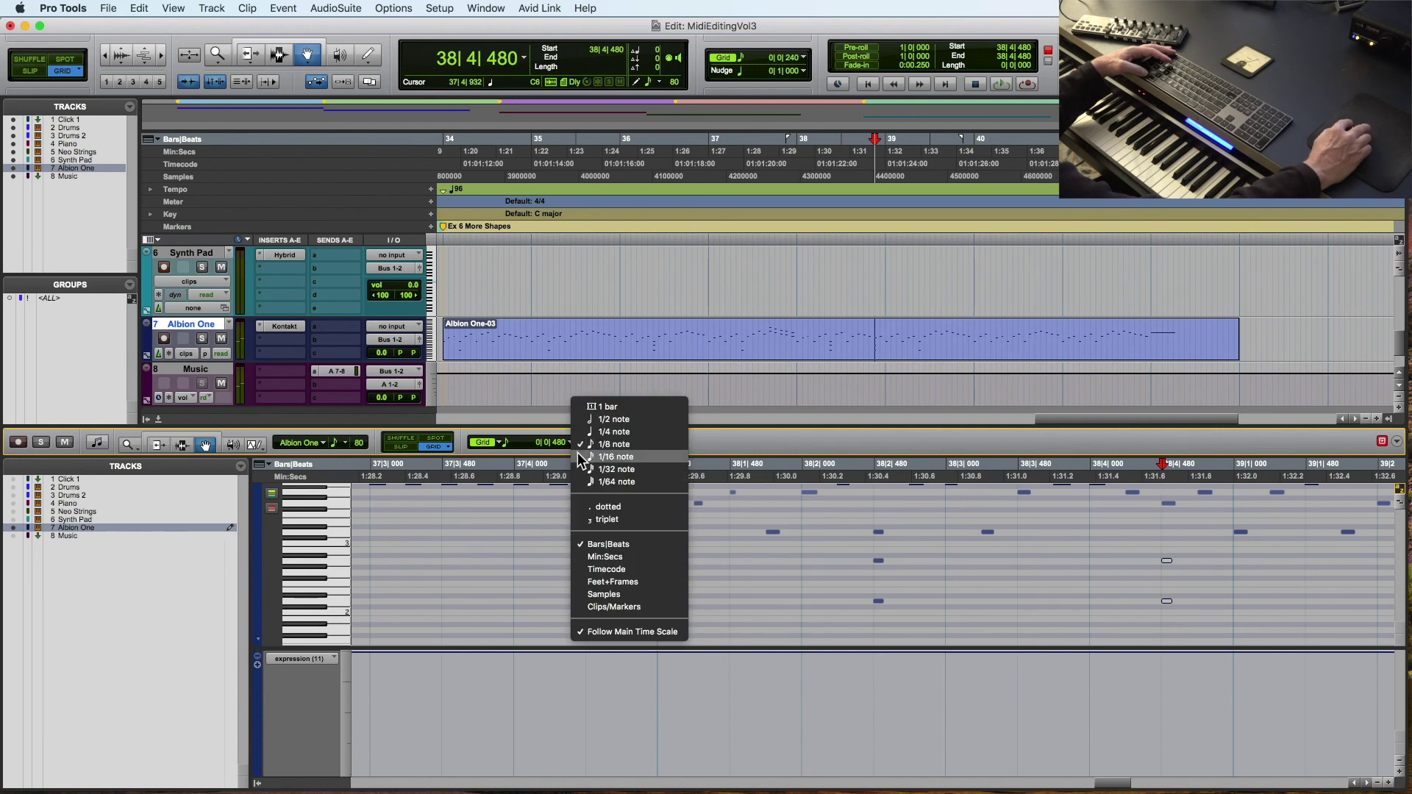
# Set the grid to 1/16 note, select the chord near 38|4, and audition from 38|1.
pyautogui.click(576, 456)
pyautogui.moveTo(1153, 548); pyautogui.dragTo(1166, 600)
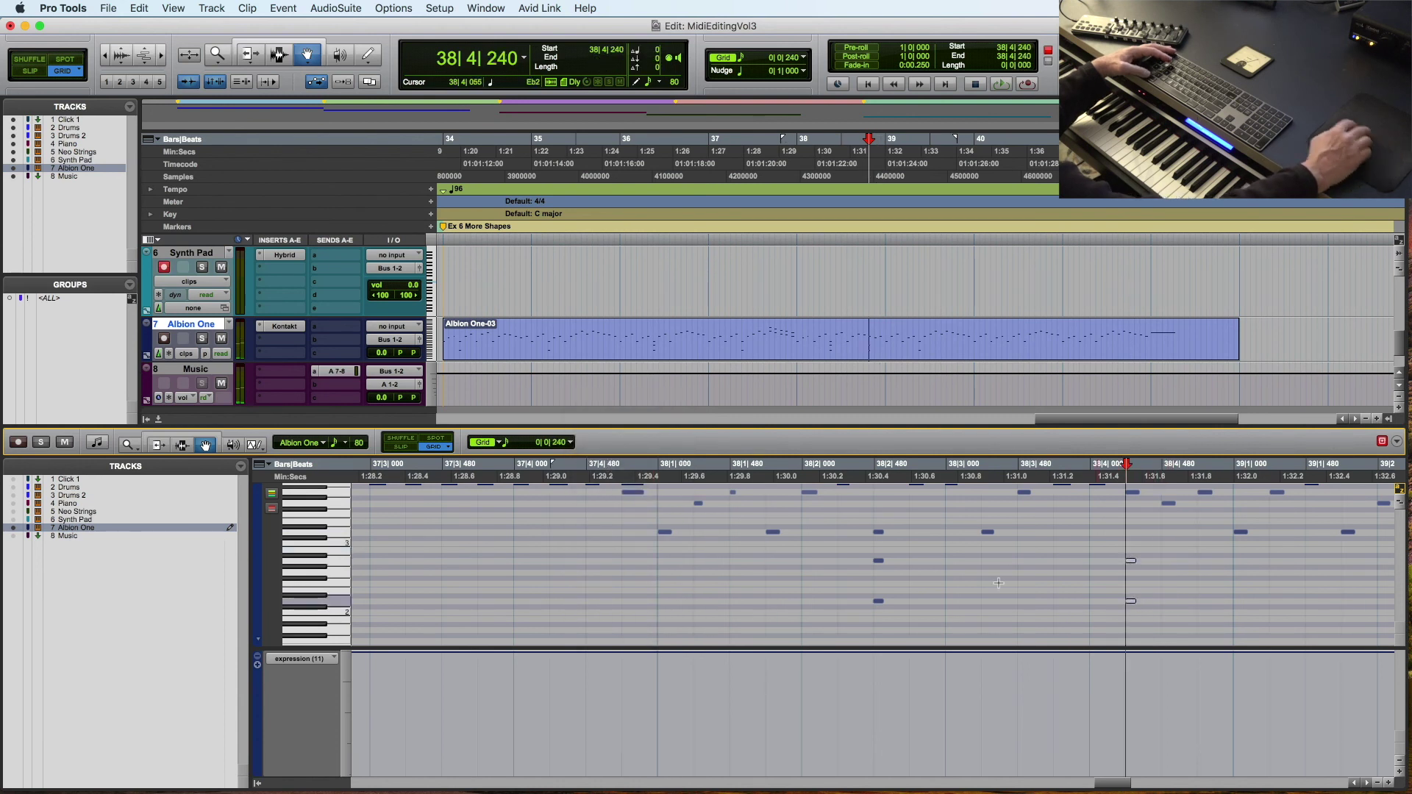
pyautogui.click(653, 475)
pyautogui.press('space')
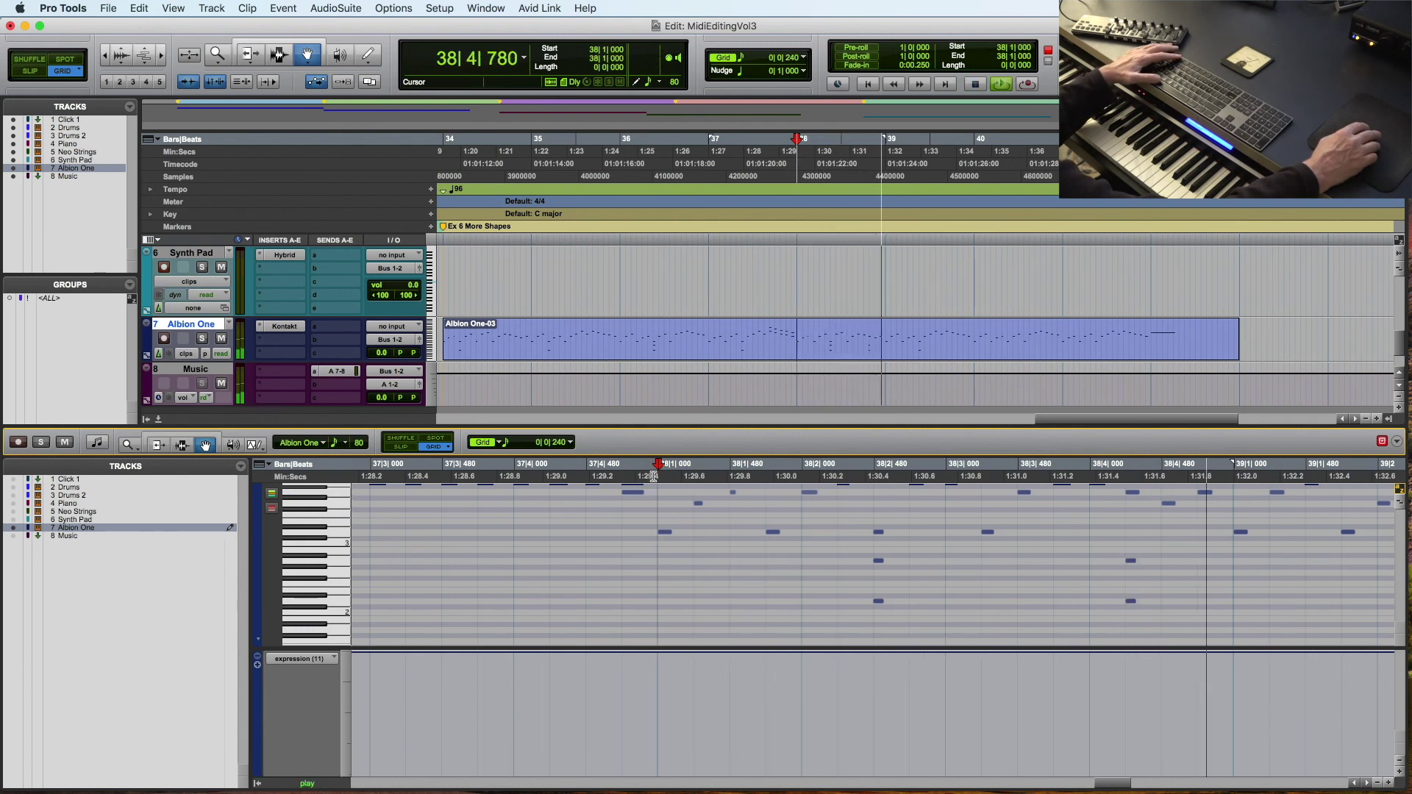
pyautogui.press('space')
# Option-drag the chord to copy it one 16th later, then play from 38|2 to check the accents.
pyautogui.moveTo(1108, 563); pyautogui.dragTo(1250, 604)
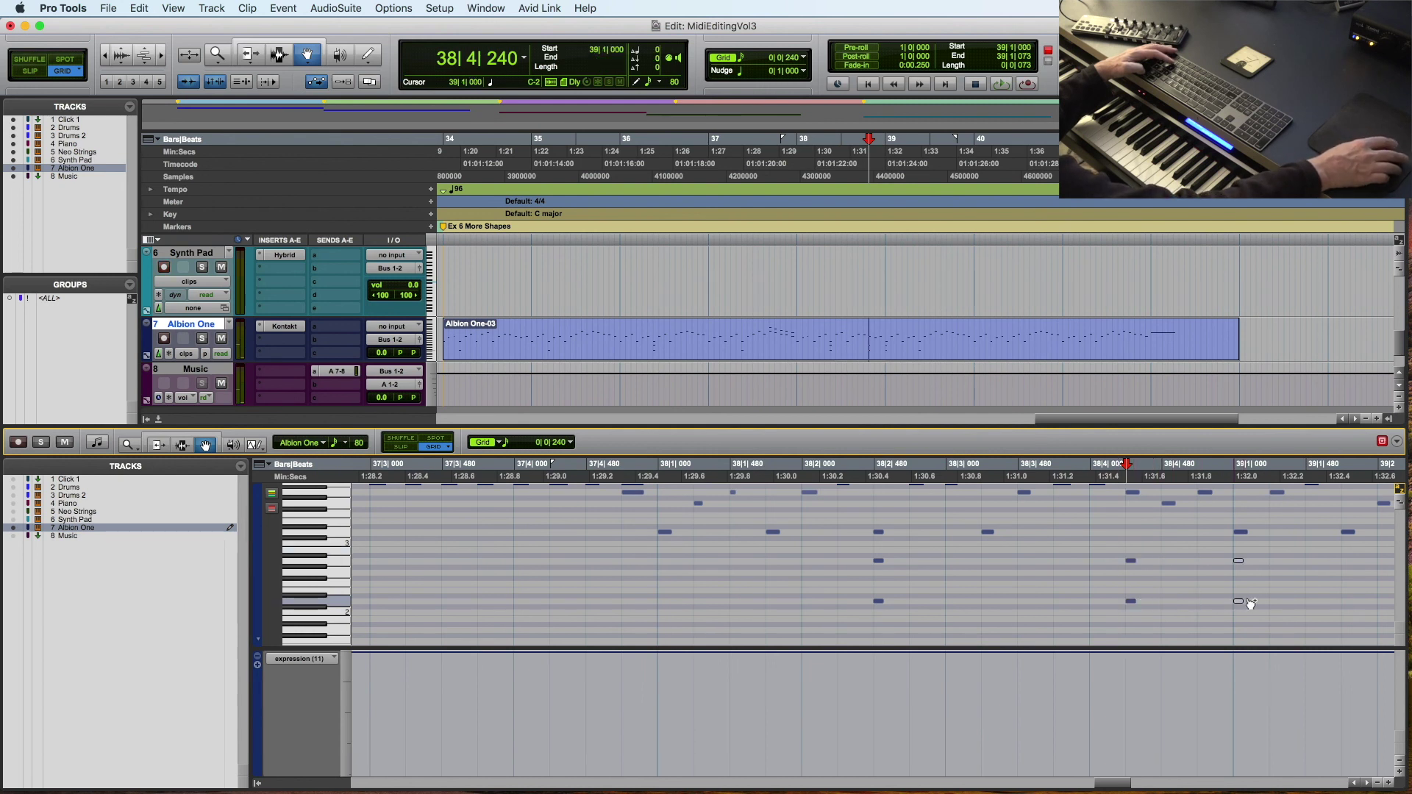
pyautogui.click(800, 477)
pyautogui.press('space')
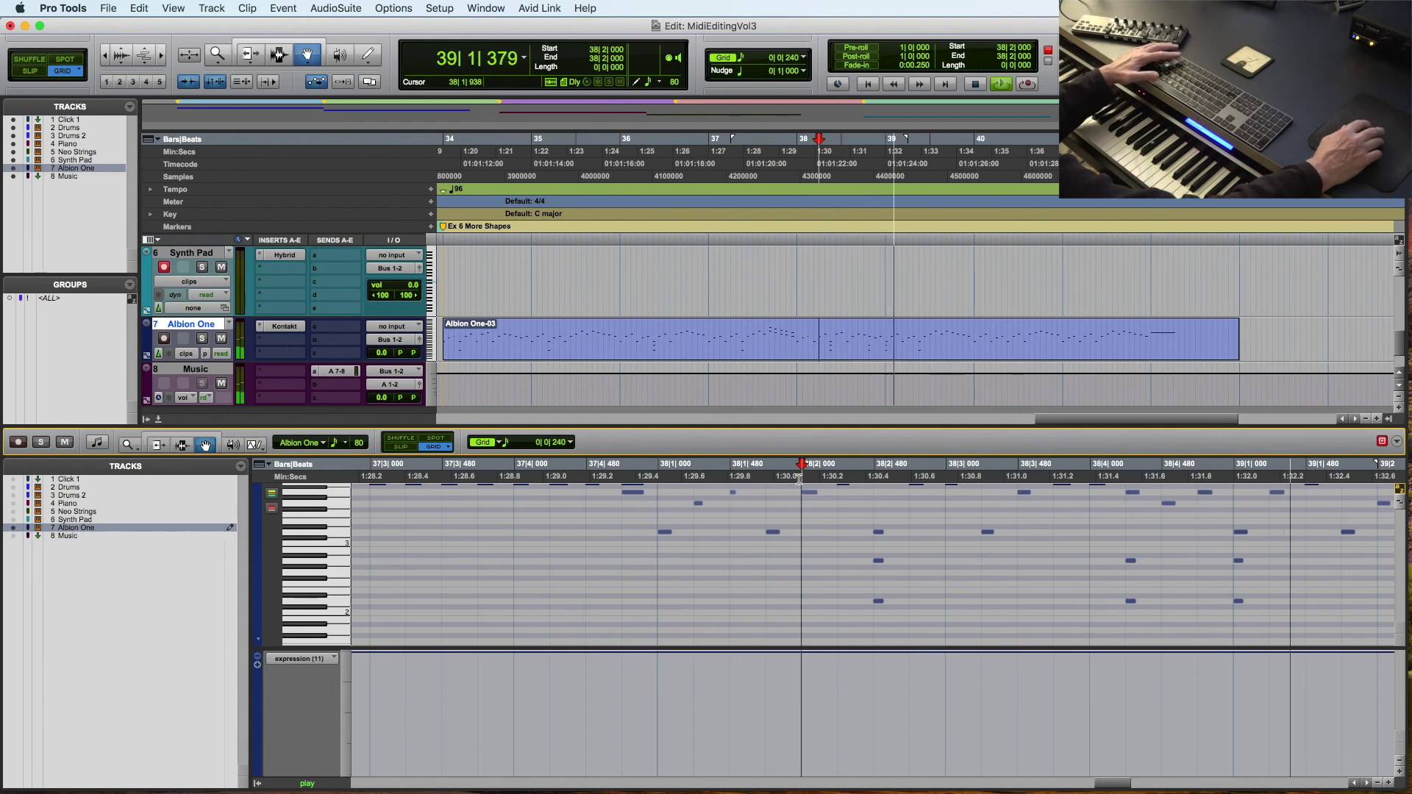
pyautogui.press('space')
pyautogui.hotkey('ctrl', '=')
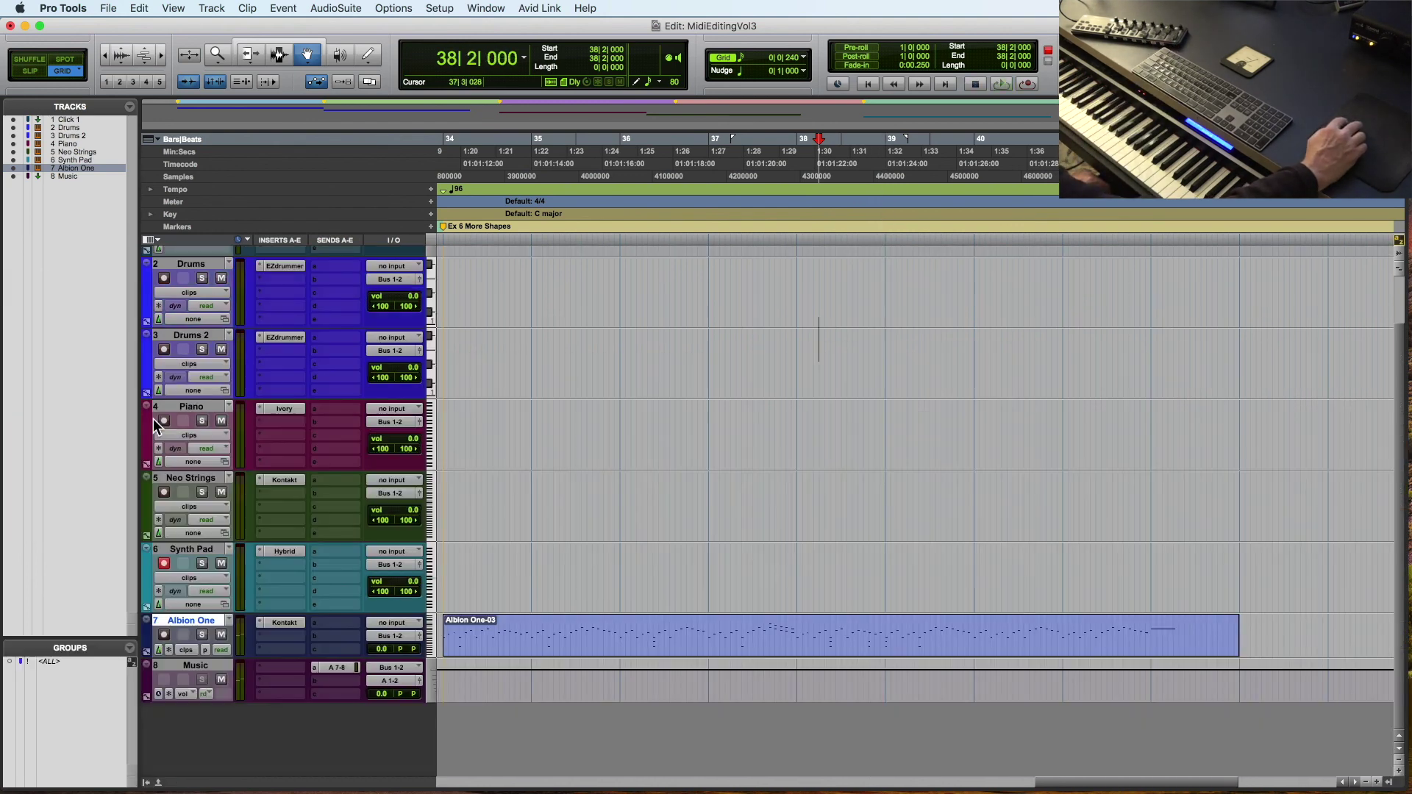